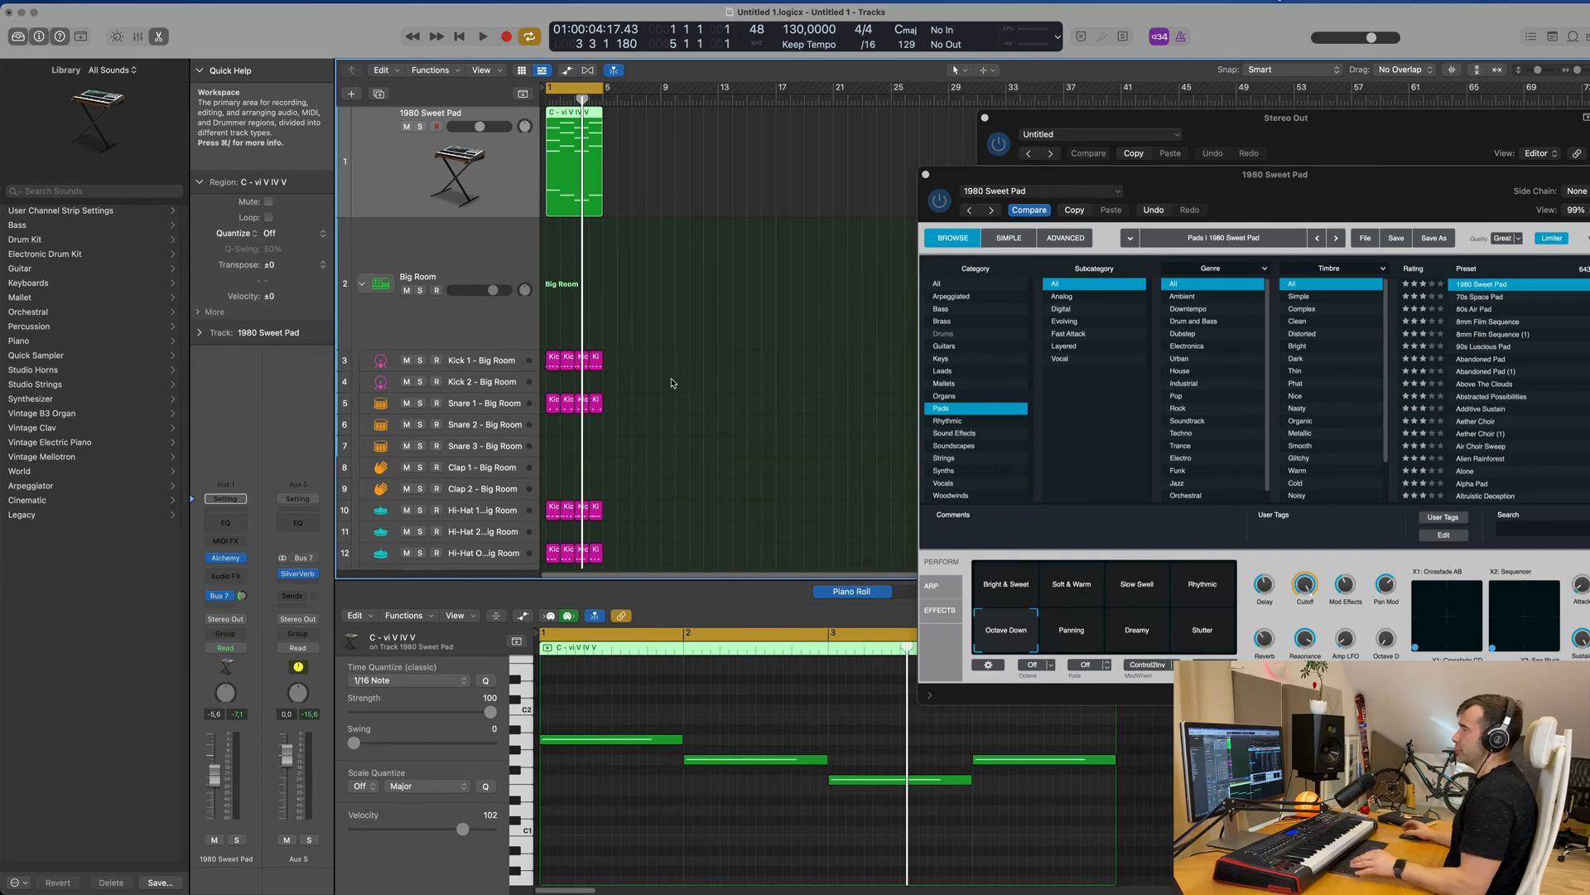
# - Color and name all regions in the project by their tracks
pyautogui.press('super+a')
pyautogui.rightClick(593, 362)
pyautogui.click(651, 361)
pyautogui.rightClick(602, 356)
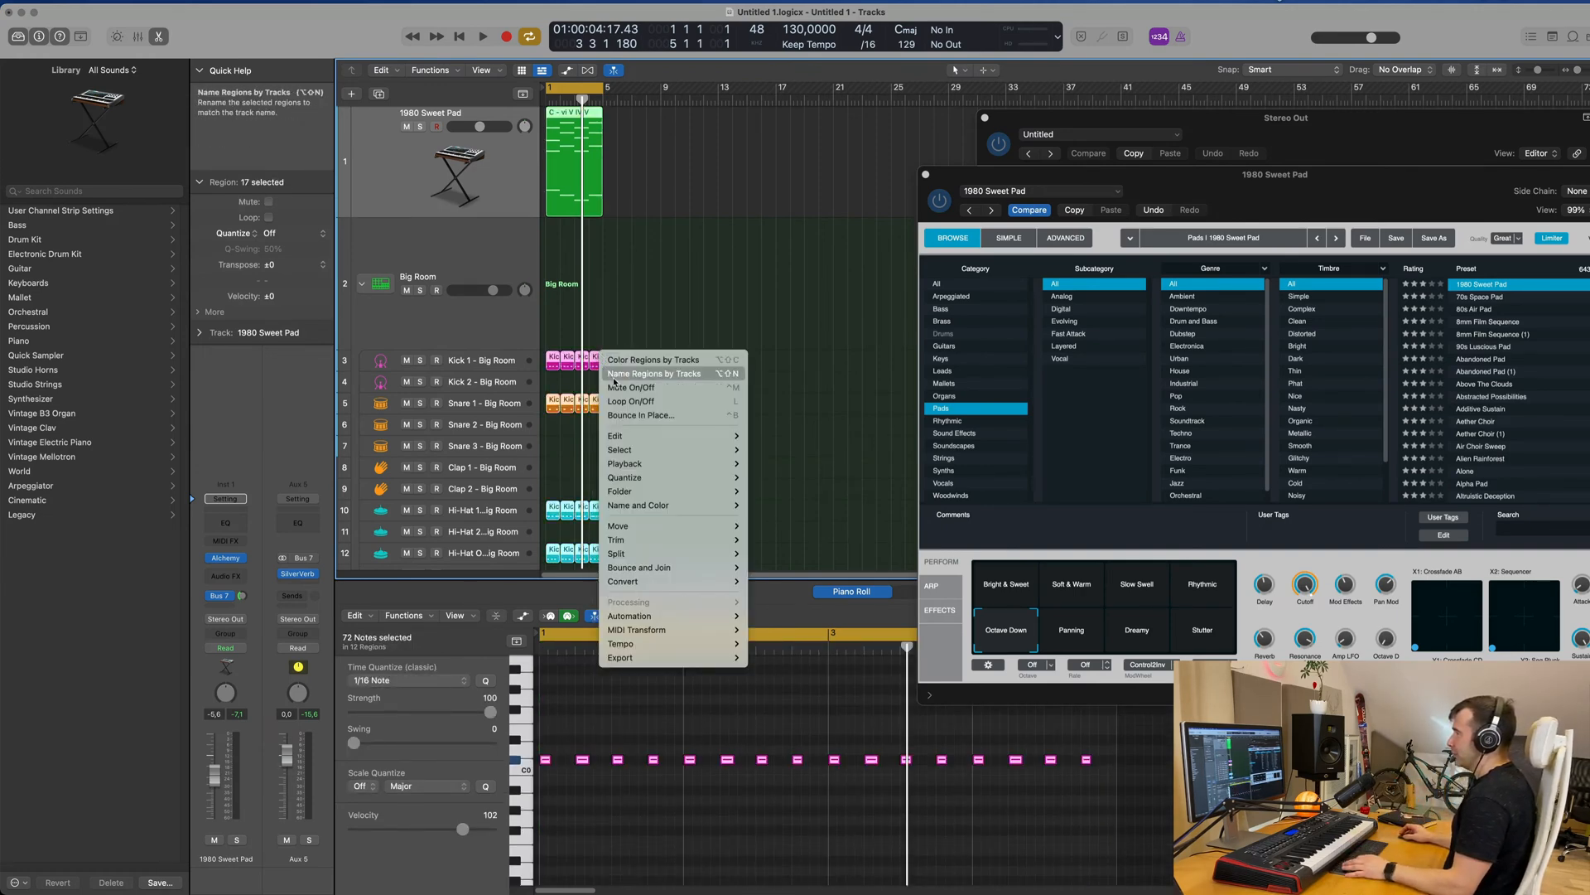
pyautogui.click(667, 374)
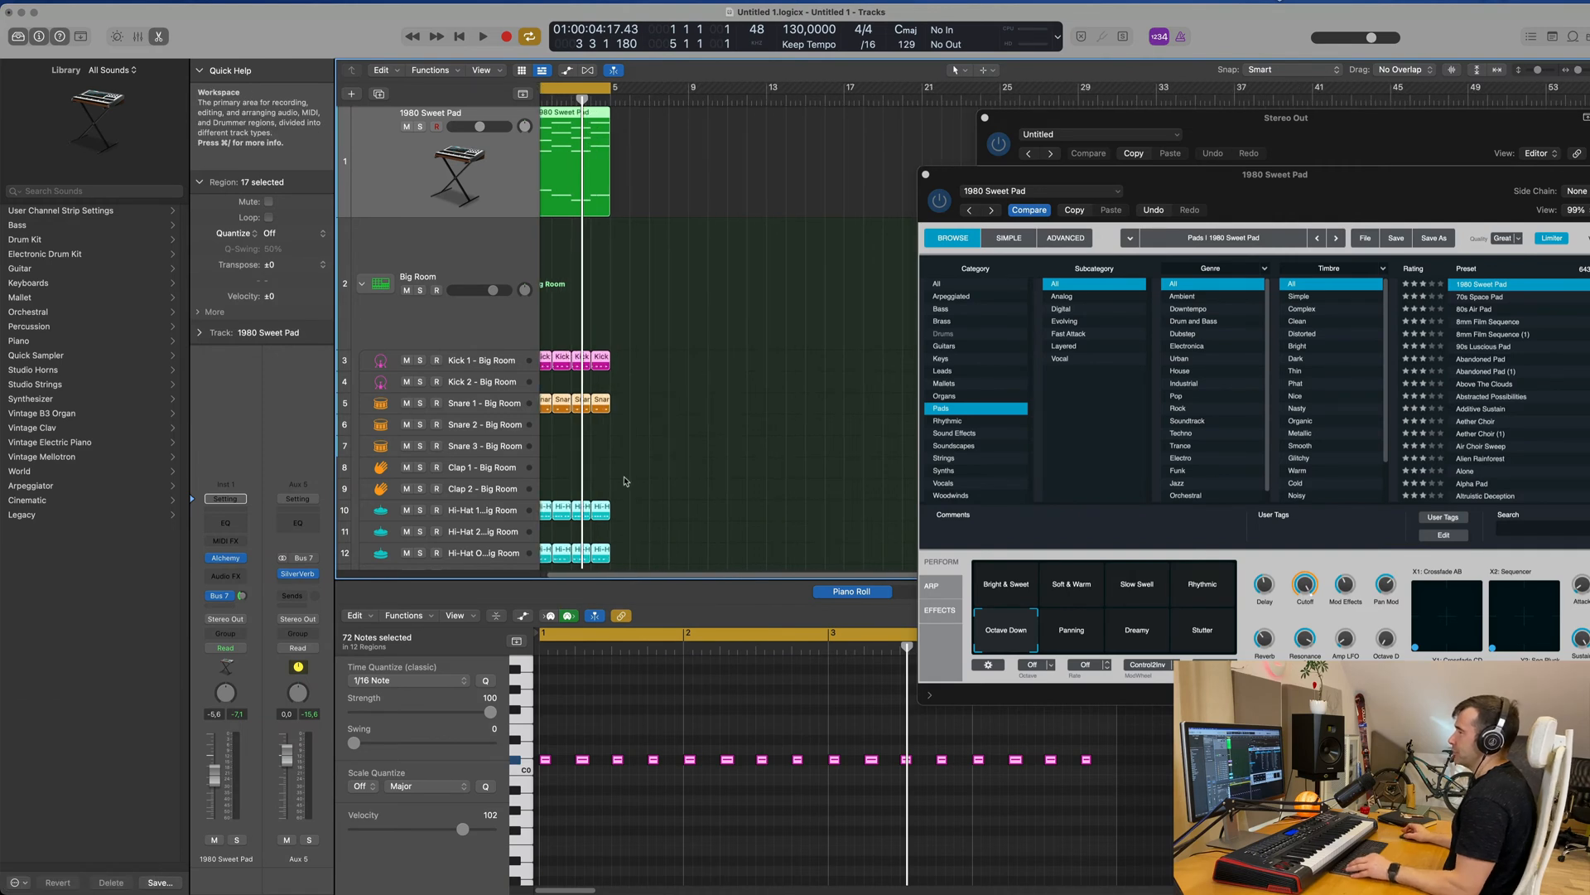
pyautogui.scroll(-2, 594, 472)
pyautogui.hscroll(-1, 611, 480)
pyautogui.scroll(2, 662, 224)
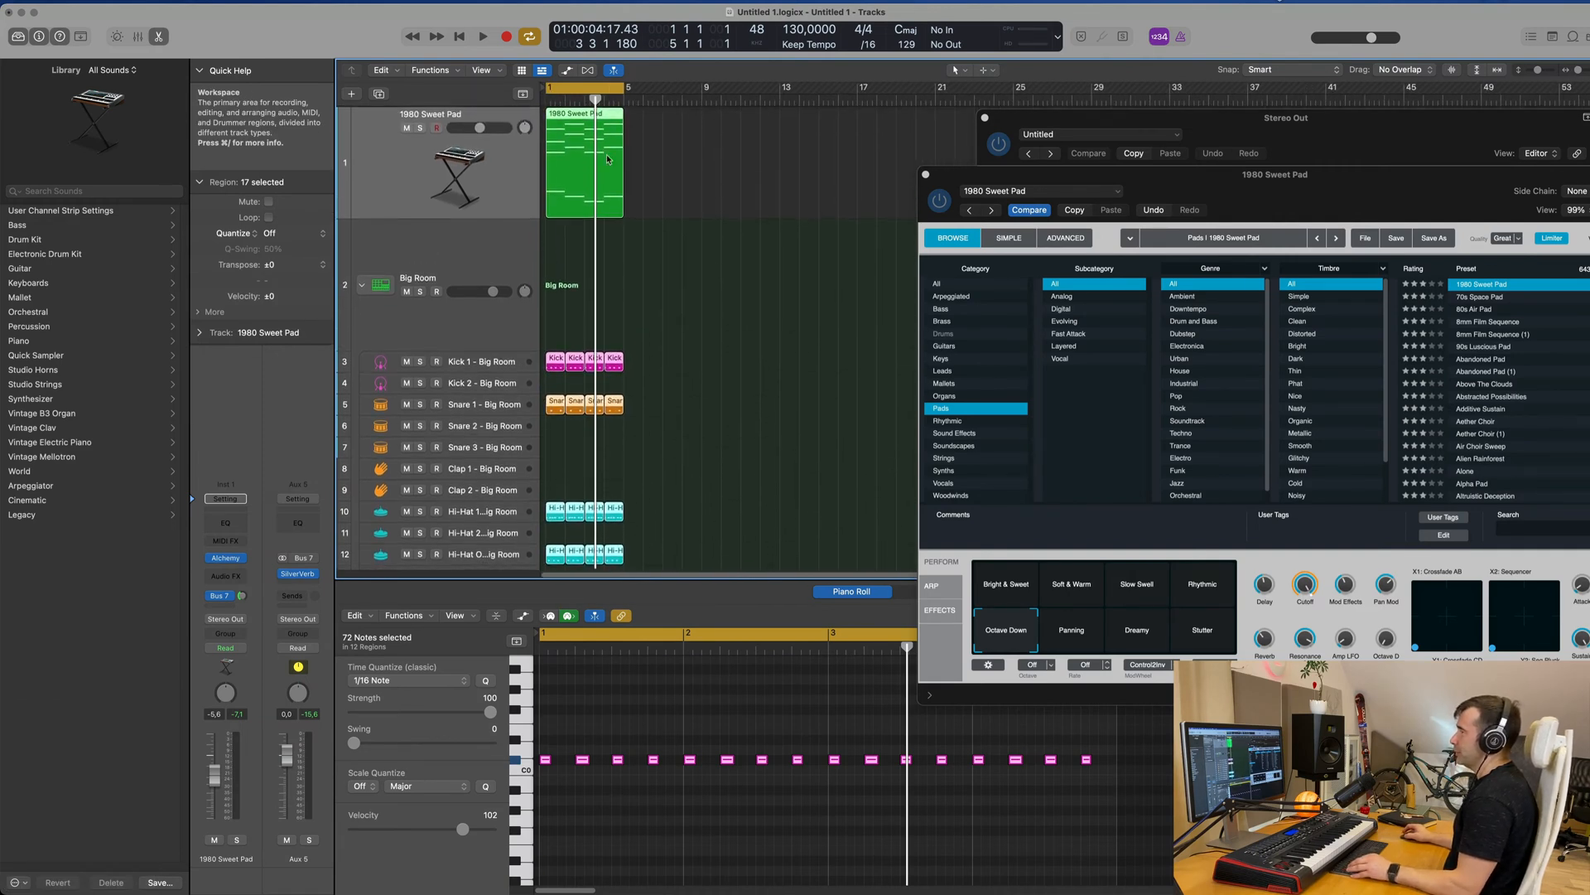
# - Play the arrangement and audition the 1980 Sweet Pad track in solo, with its Alchemy window in full view, then return to the full mix
pyautogui.click(521, 194)
pyautogui.press('space')
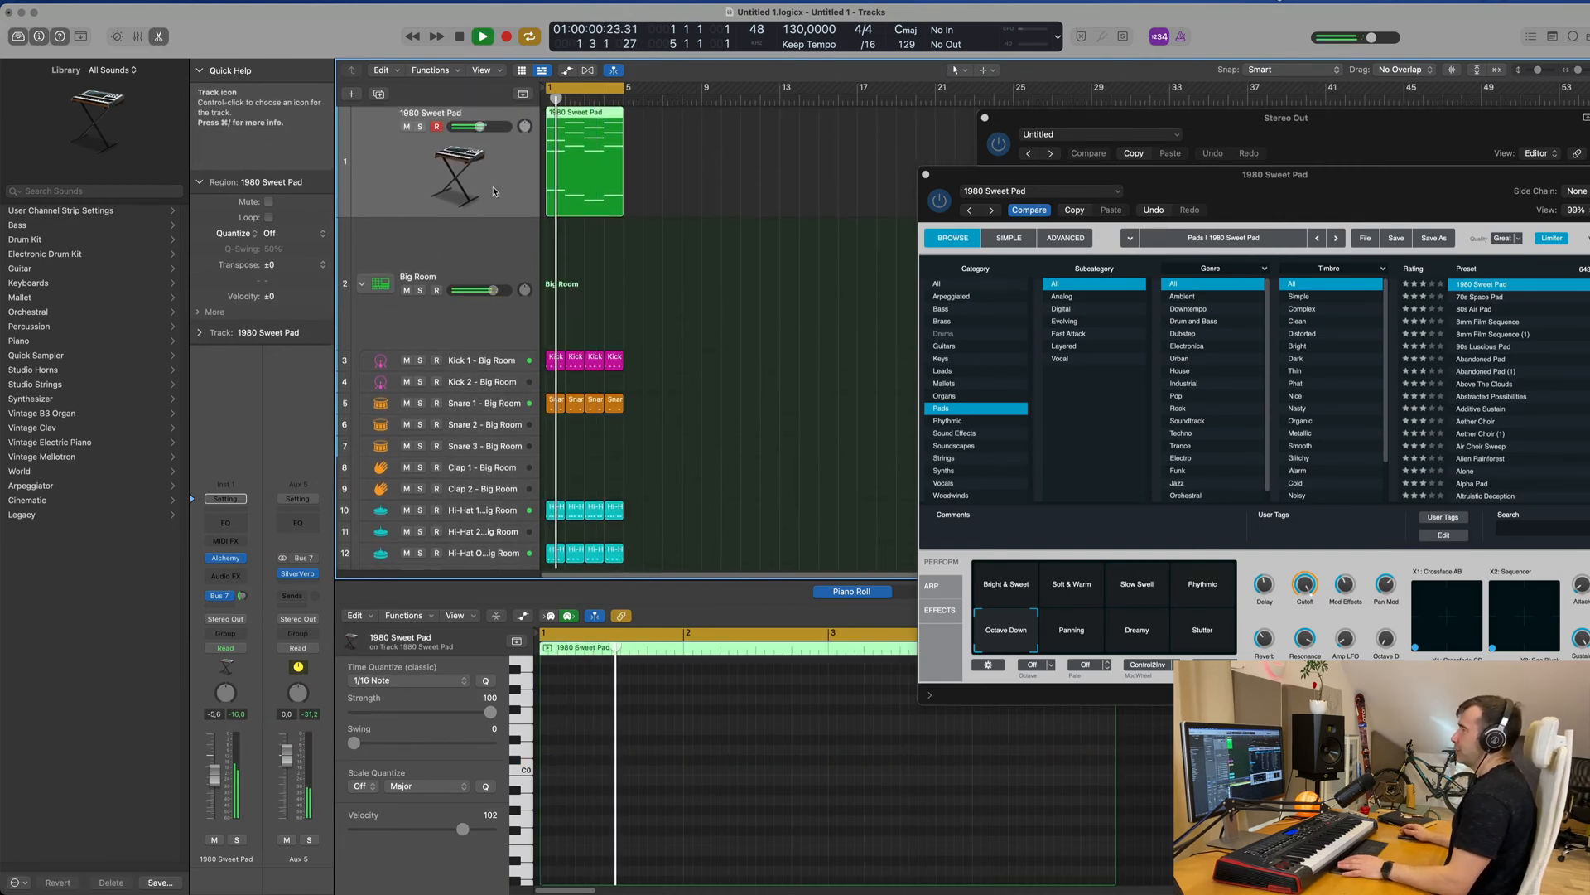
pyautogui.click(419, 127)
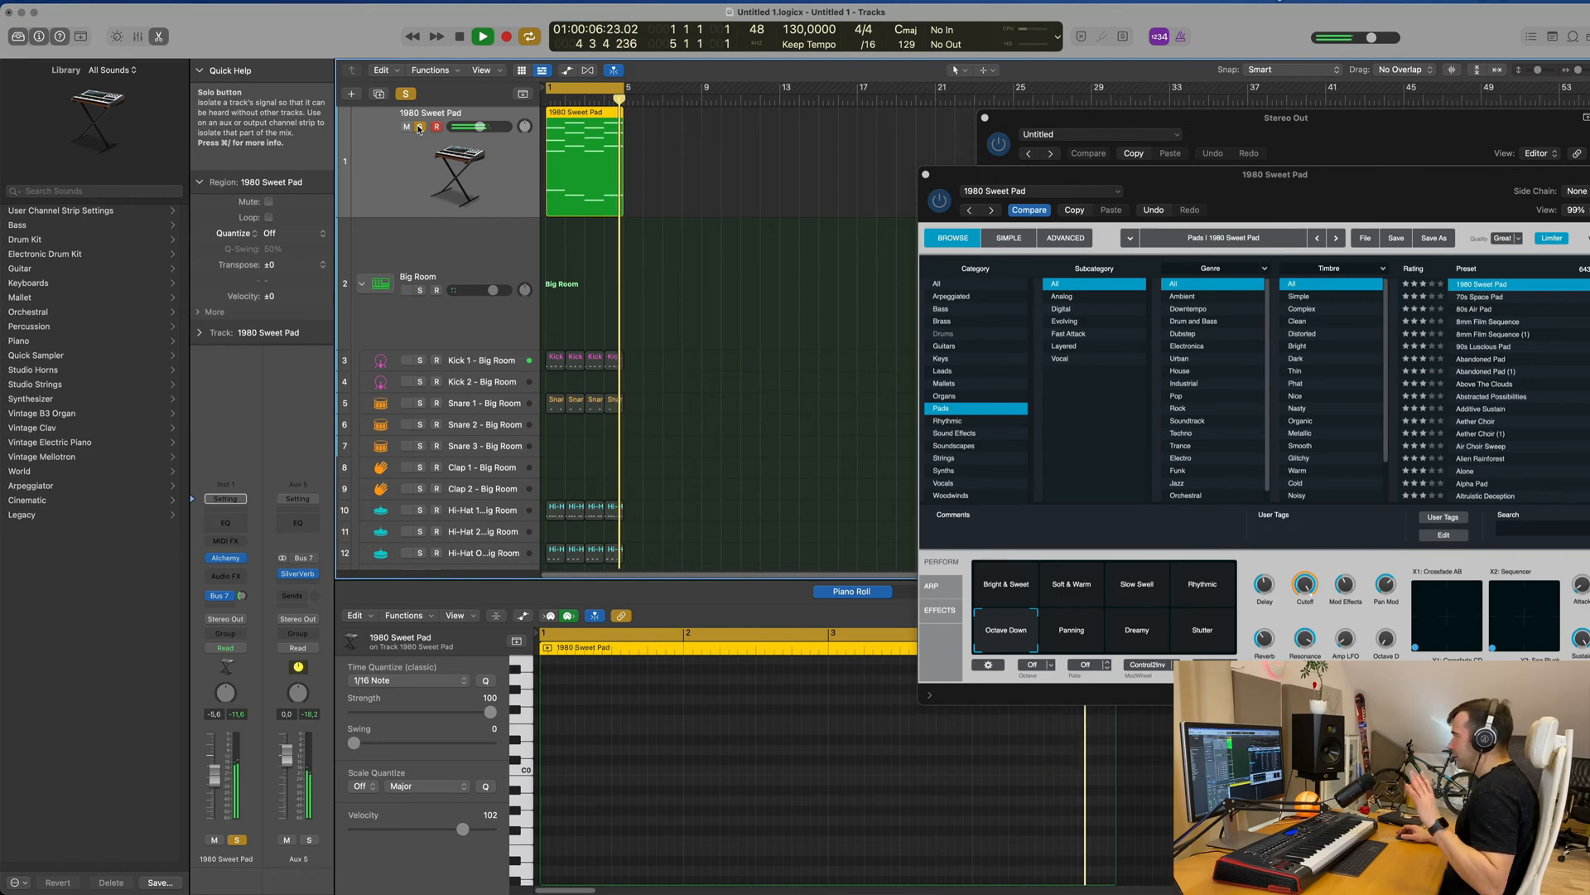
pyautogui.moveTo(1342, 174); pyautogui.dragTo(1222, 153)
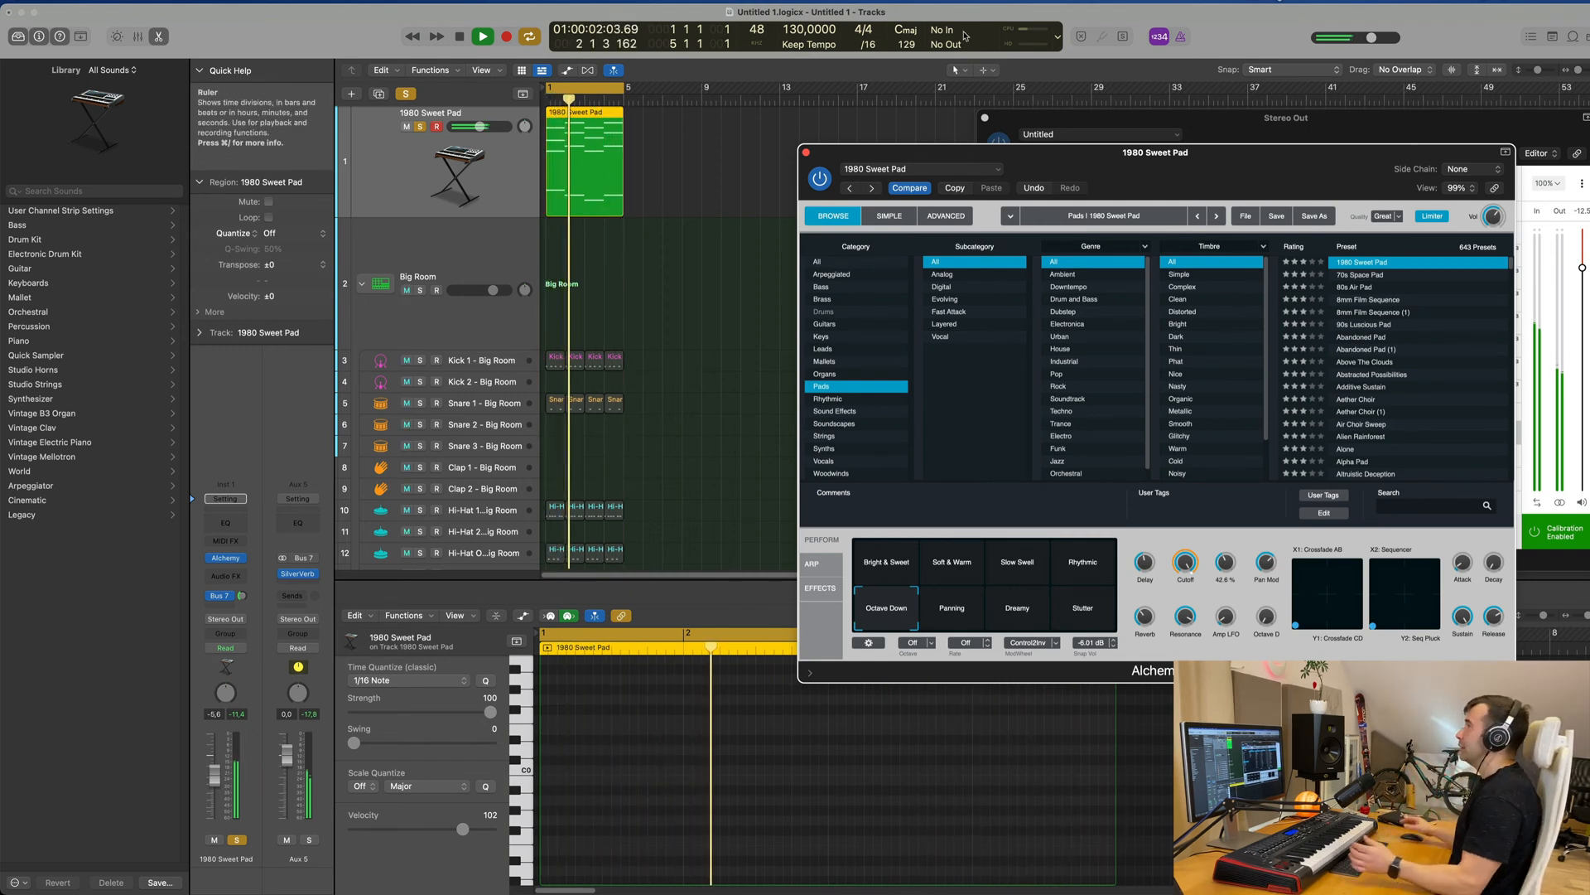
pyautogui.click(420, 126)
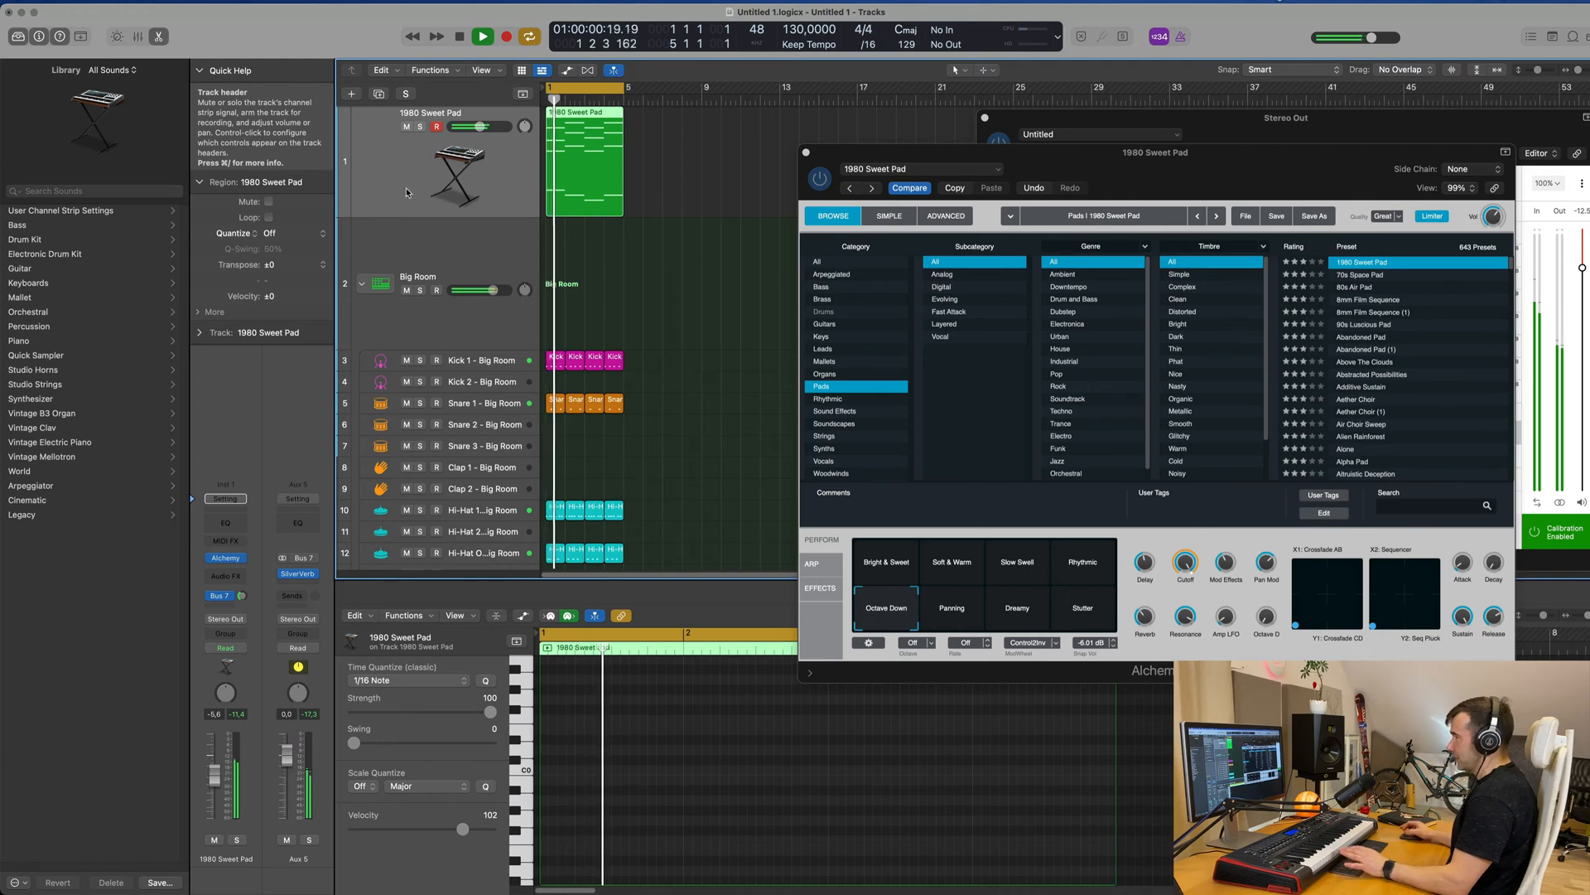
# - Select the Kick 1 - Big Room track and increase its track height
pyautogui.click(489, 360)
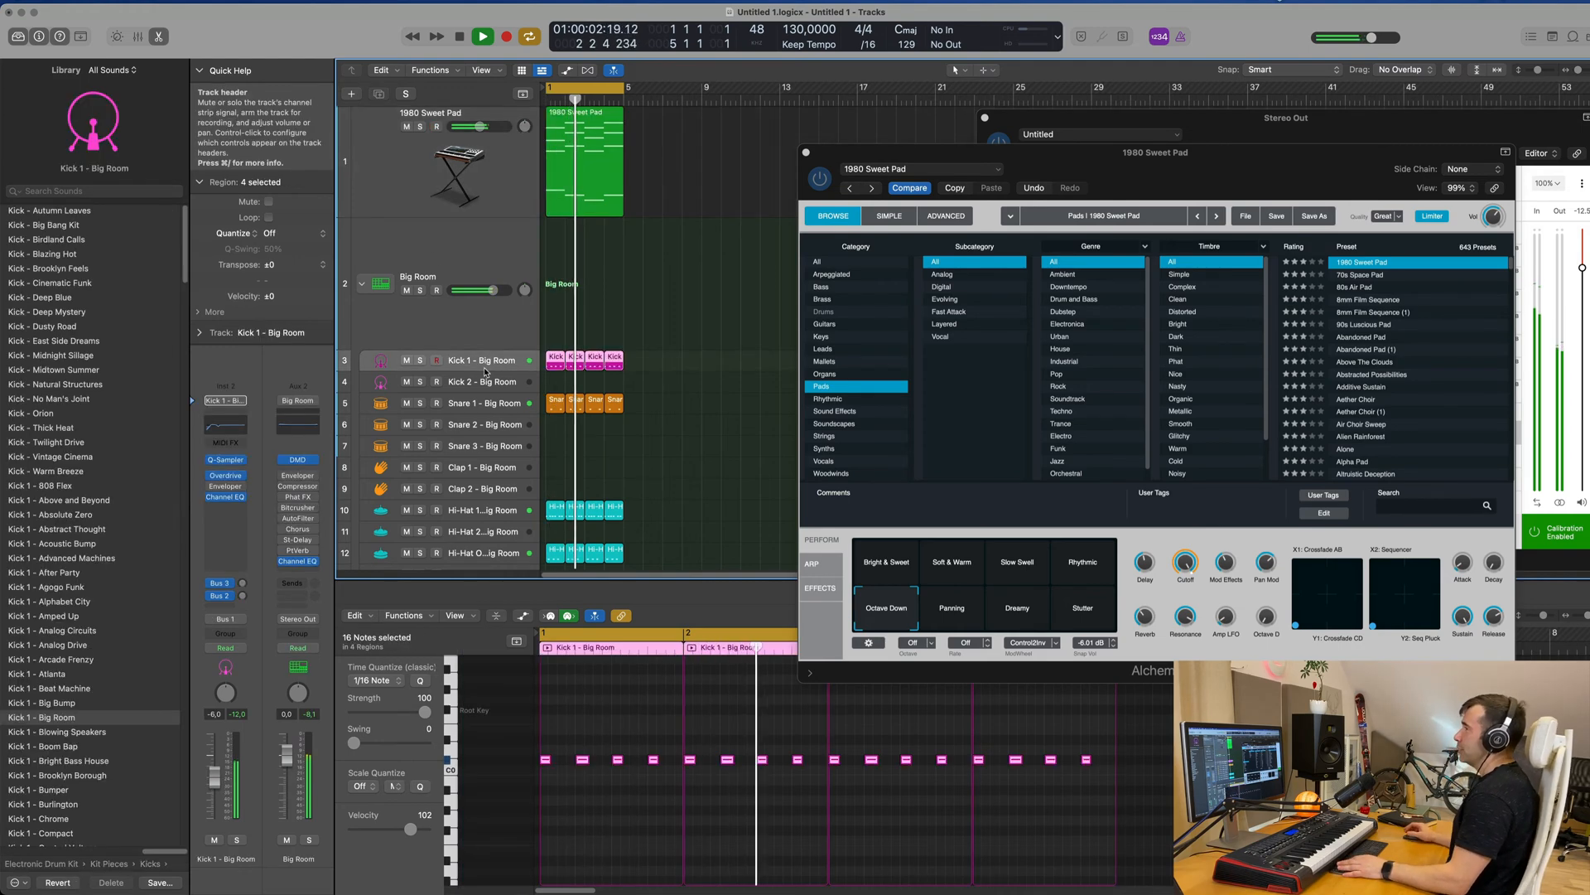
pyautogui.moveTo(449, 371); pyautogui.dragTo(450, 404)
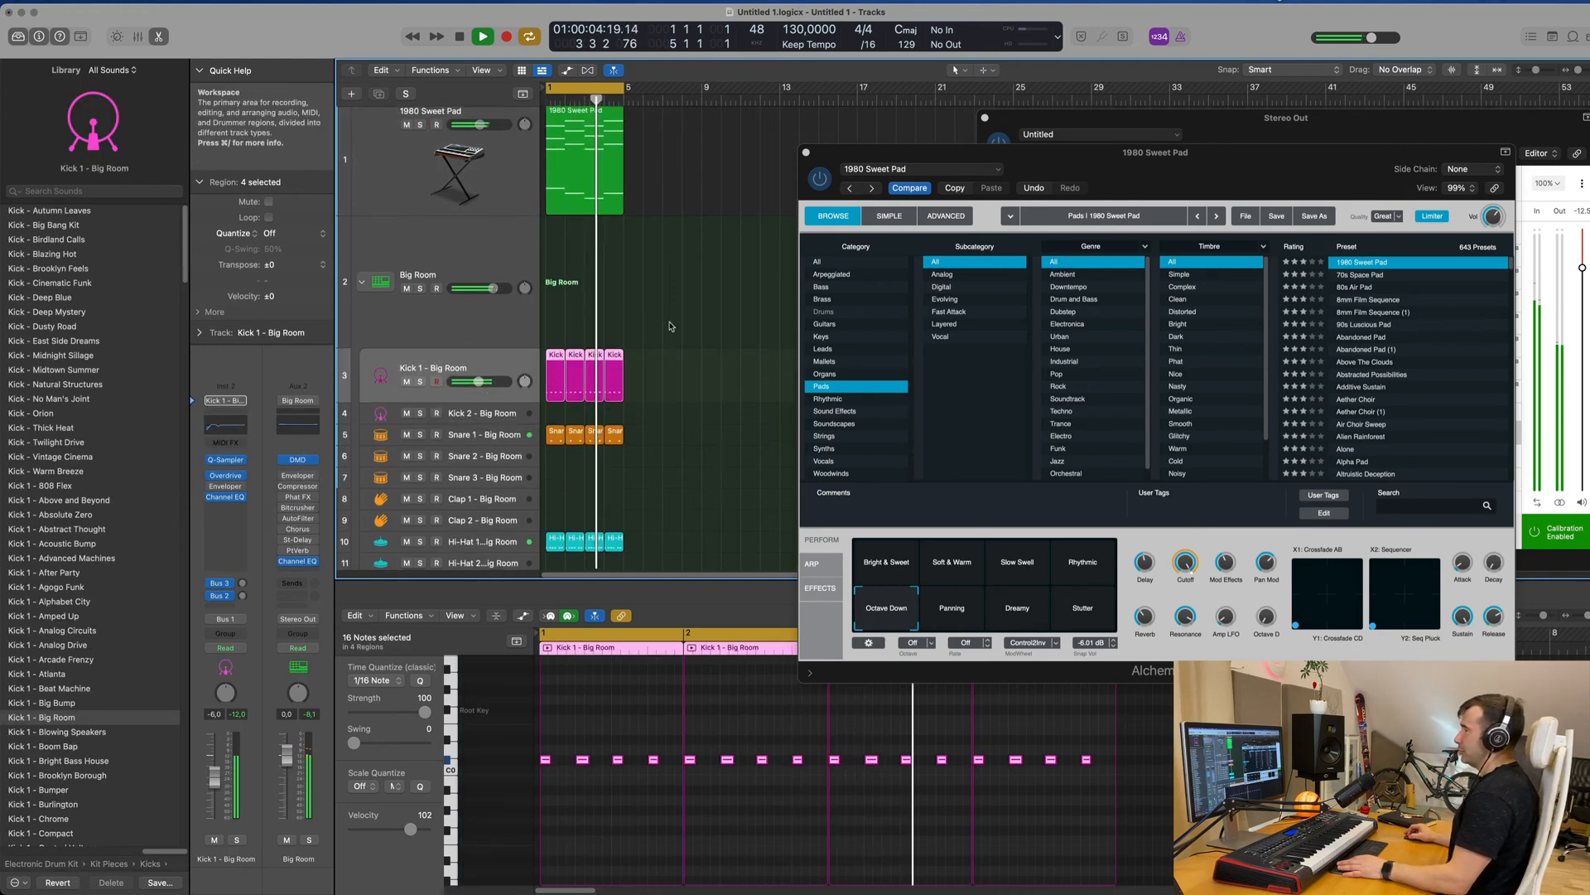
# - Audition the Hi-Hat 1 - Big Room track in solo, ending with the full mix playing
pyautogui.scroll(-2, 449, 404)
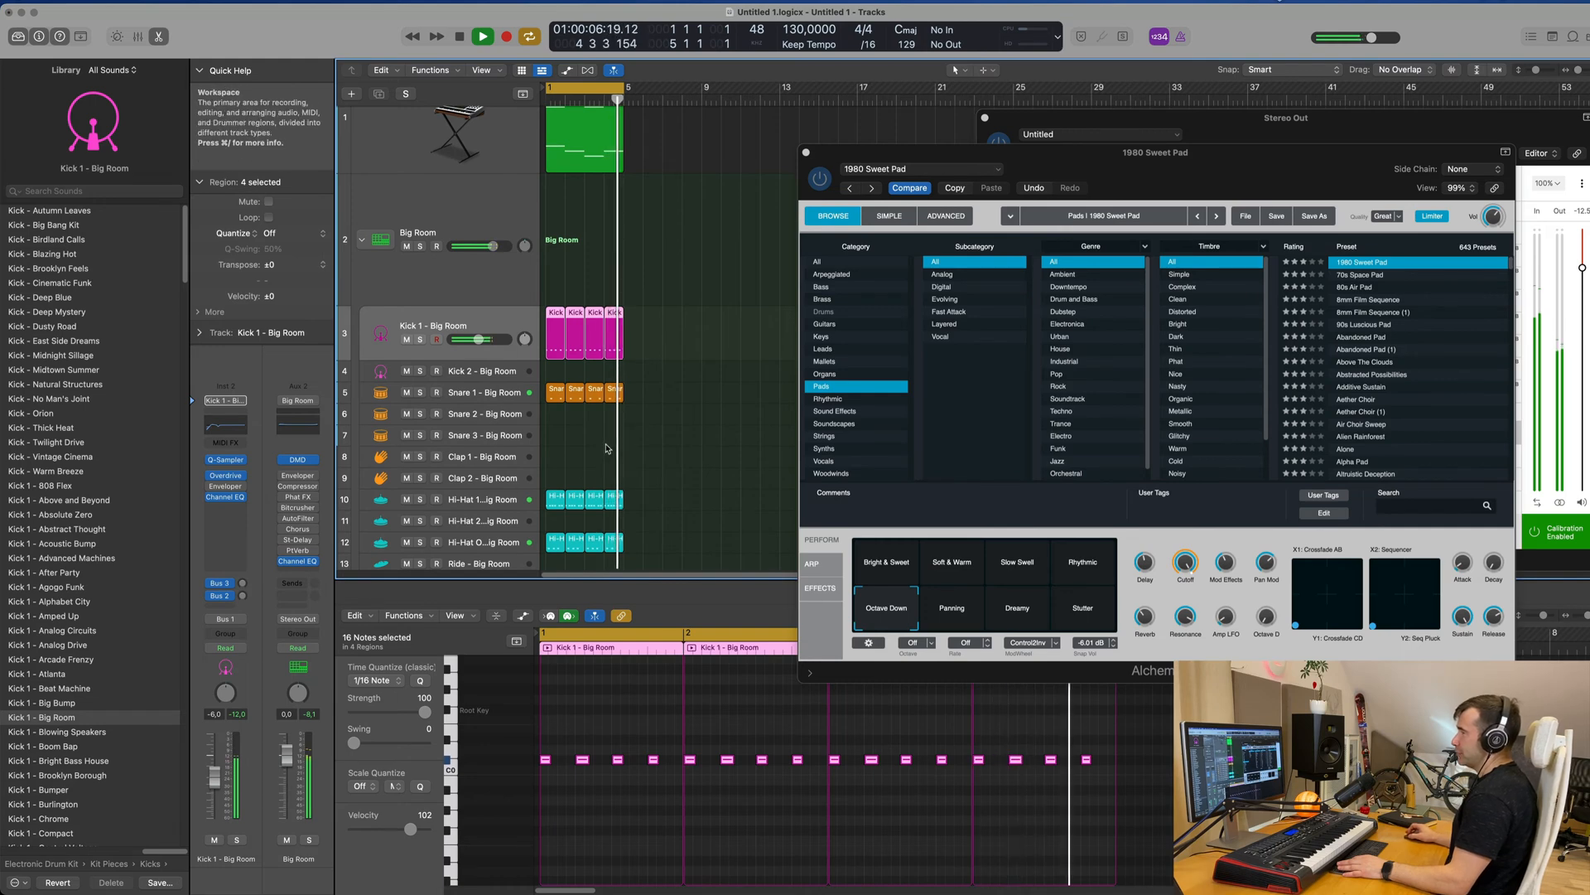
pyautogui.scroll(-2, 582, 477)
pyautogui.scroll(-1, 590, 468)
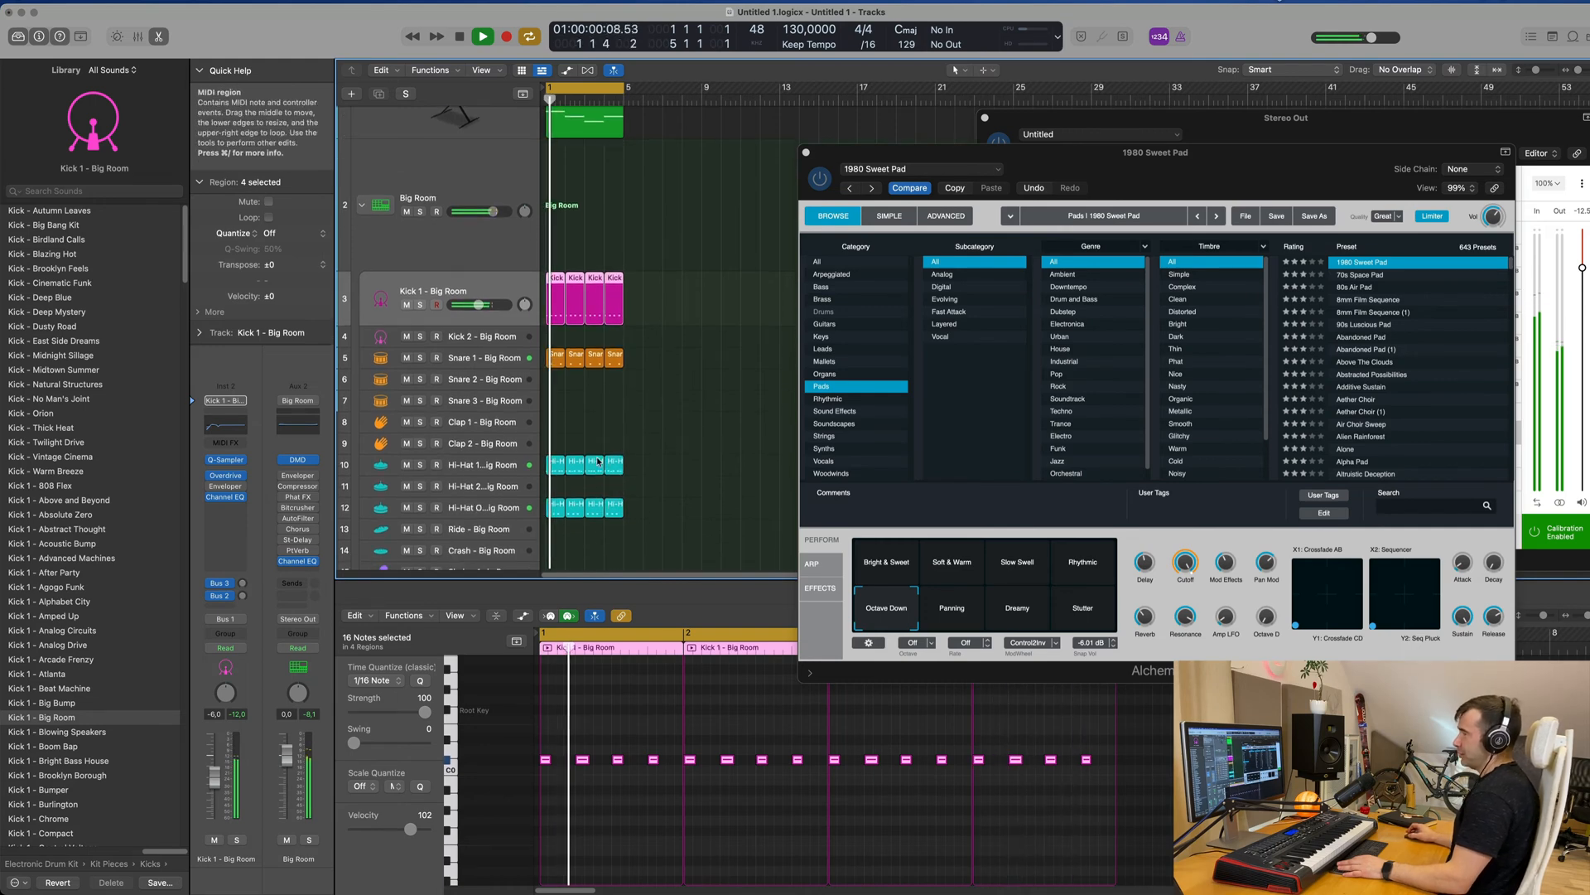
pyautogui.click(488, 465)
pyautogui.click(418, 466)
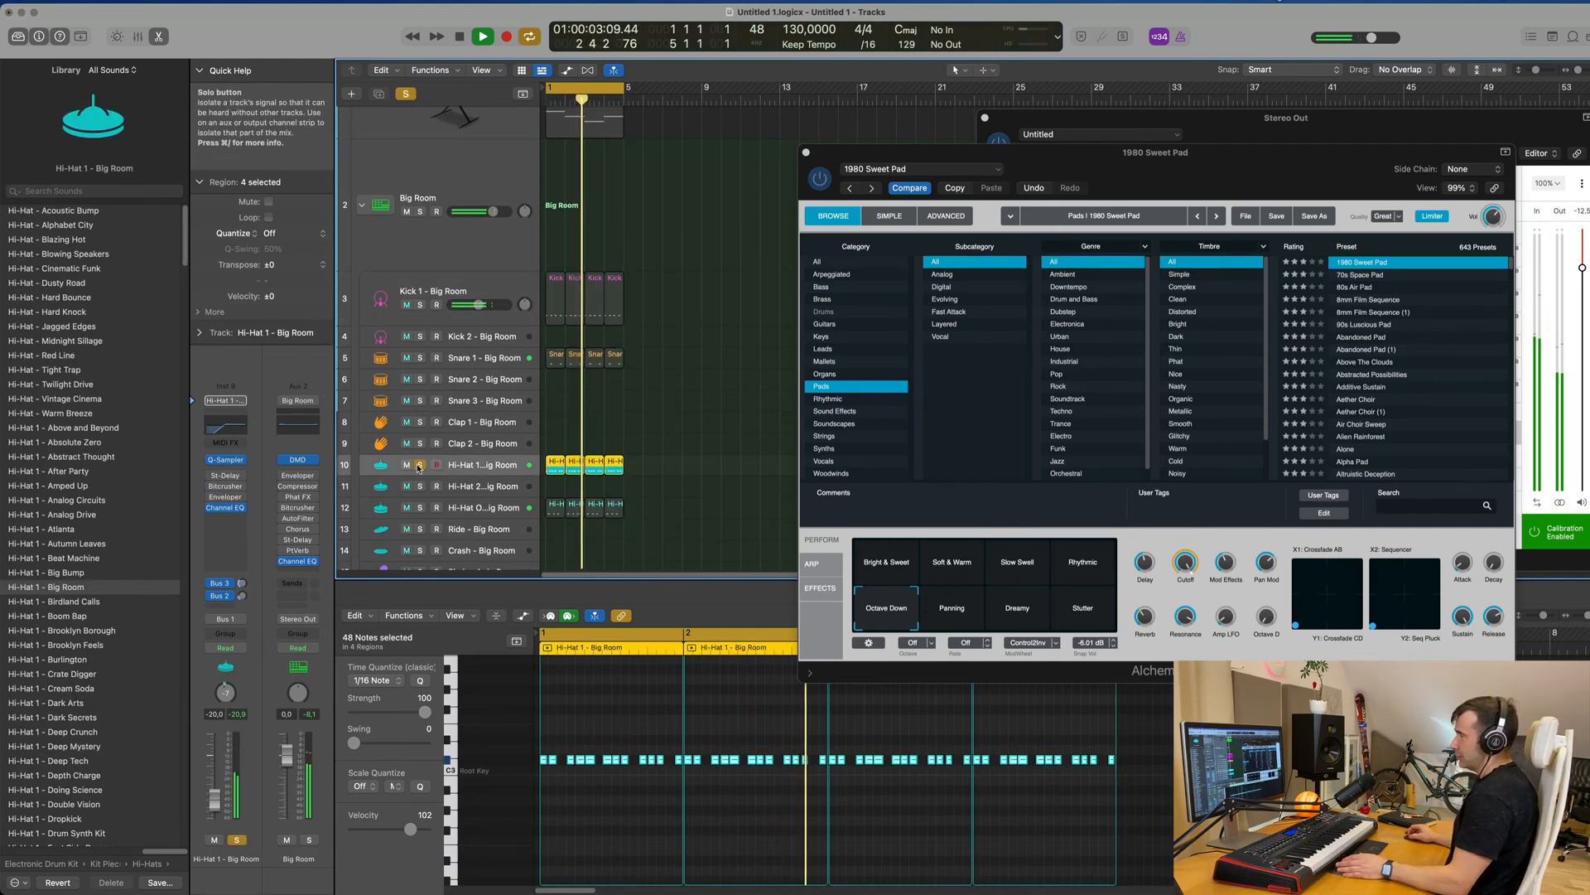
pyautogui.click(420, 509)
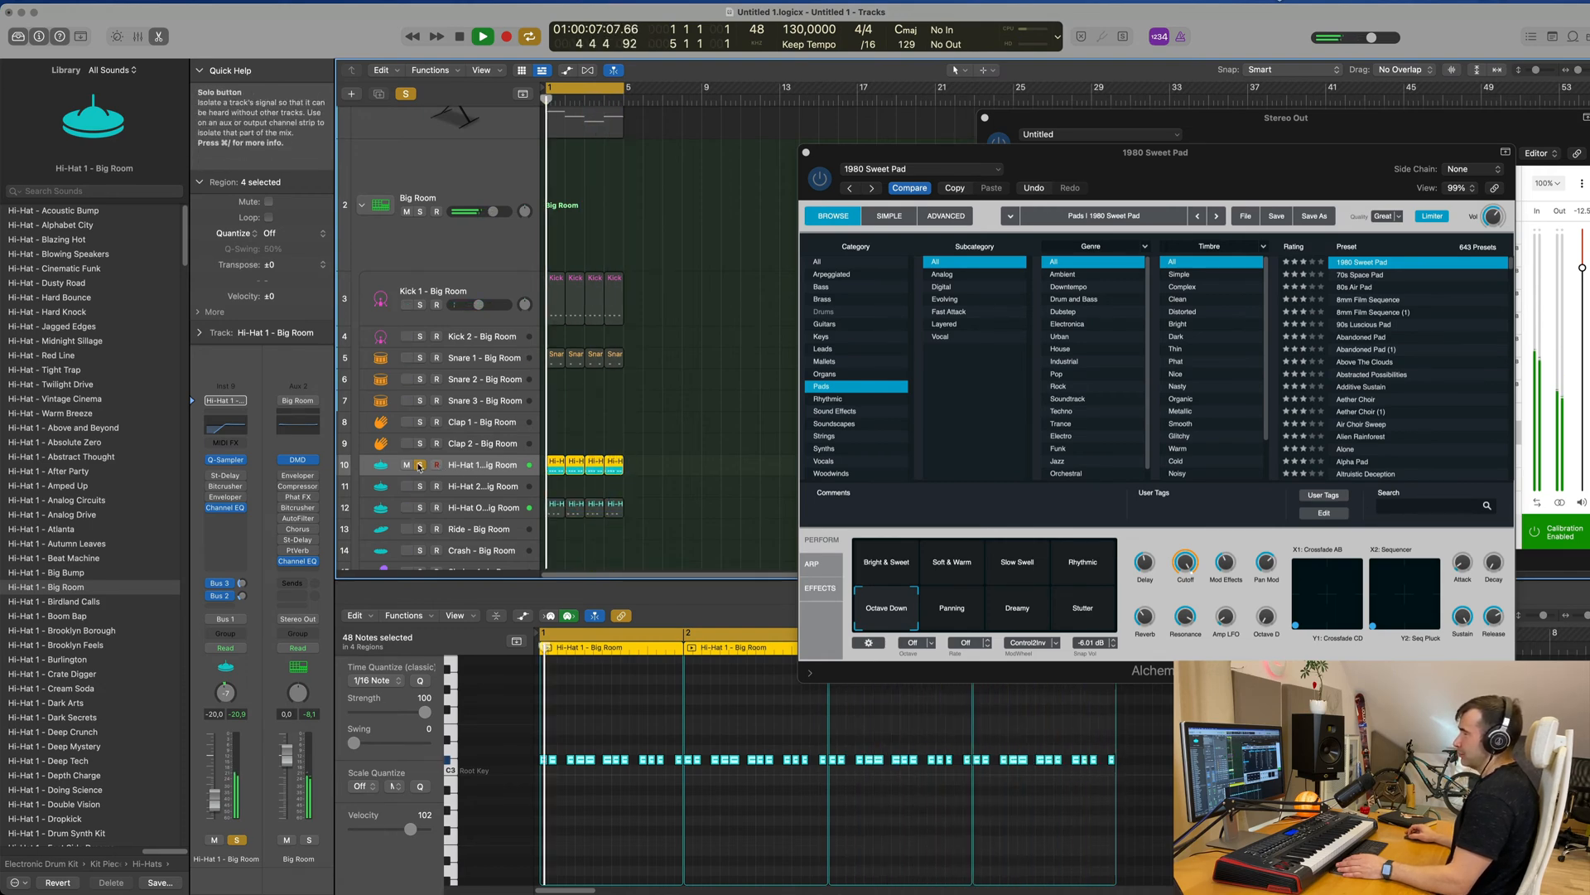
pyautogui.click(420, 466)
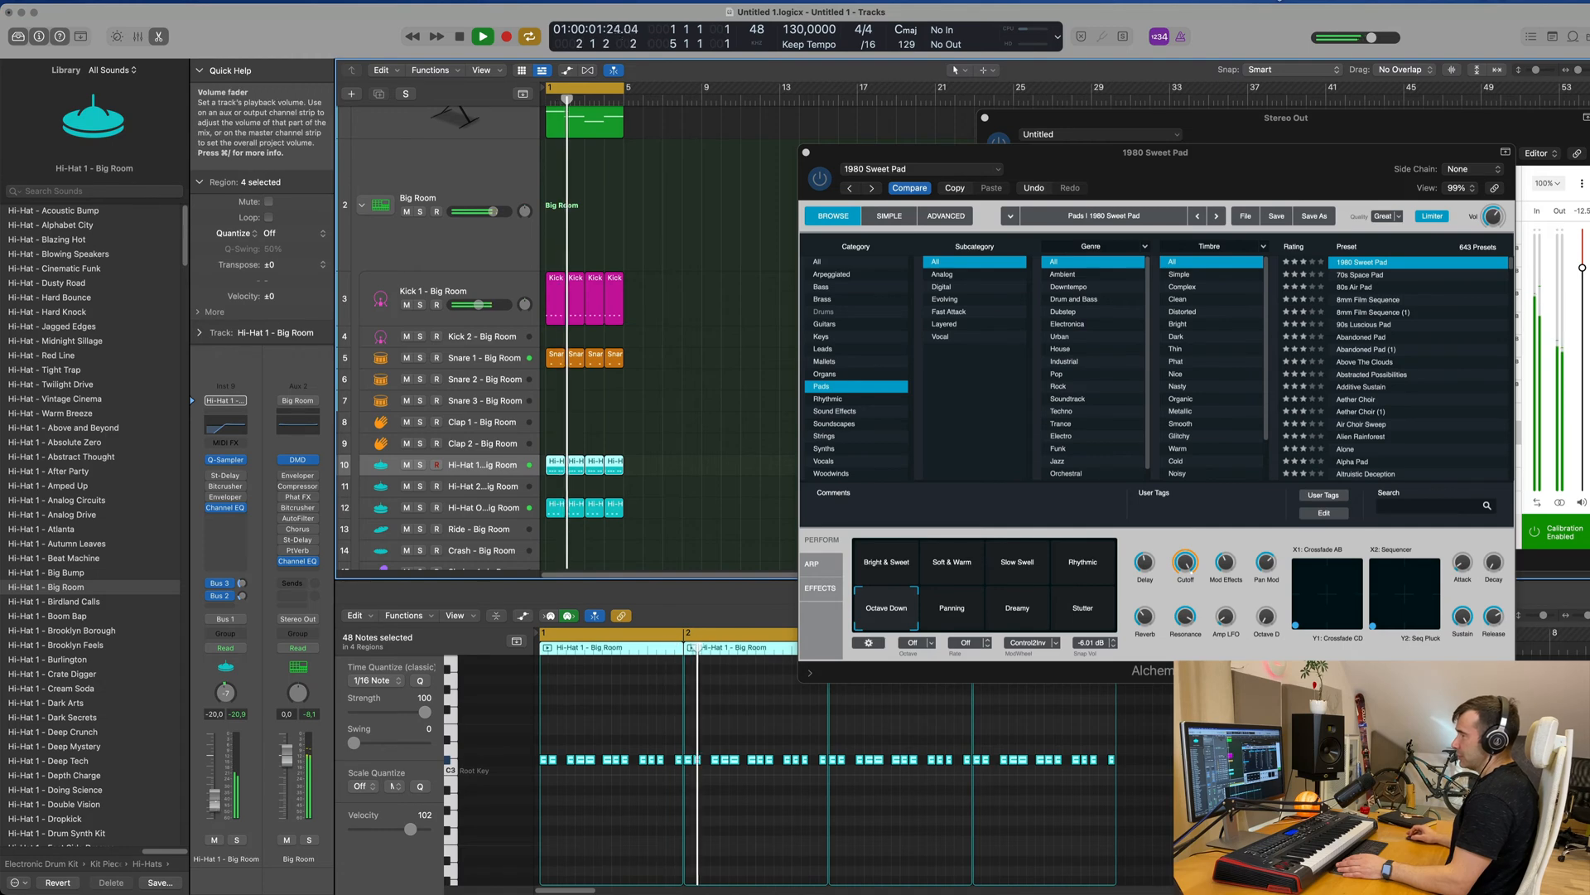
# - Move the 1980 Sweet Pad Alchemy window aside and close the Stereo Out's SoundID Reference window to clear the arrangement area
pyautogui.scroll(3, 466, 188)
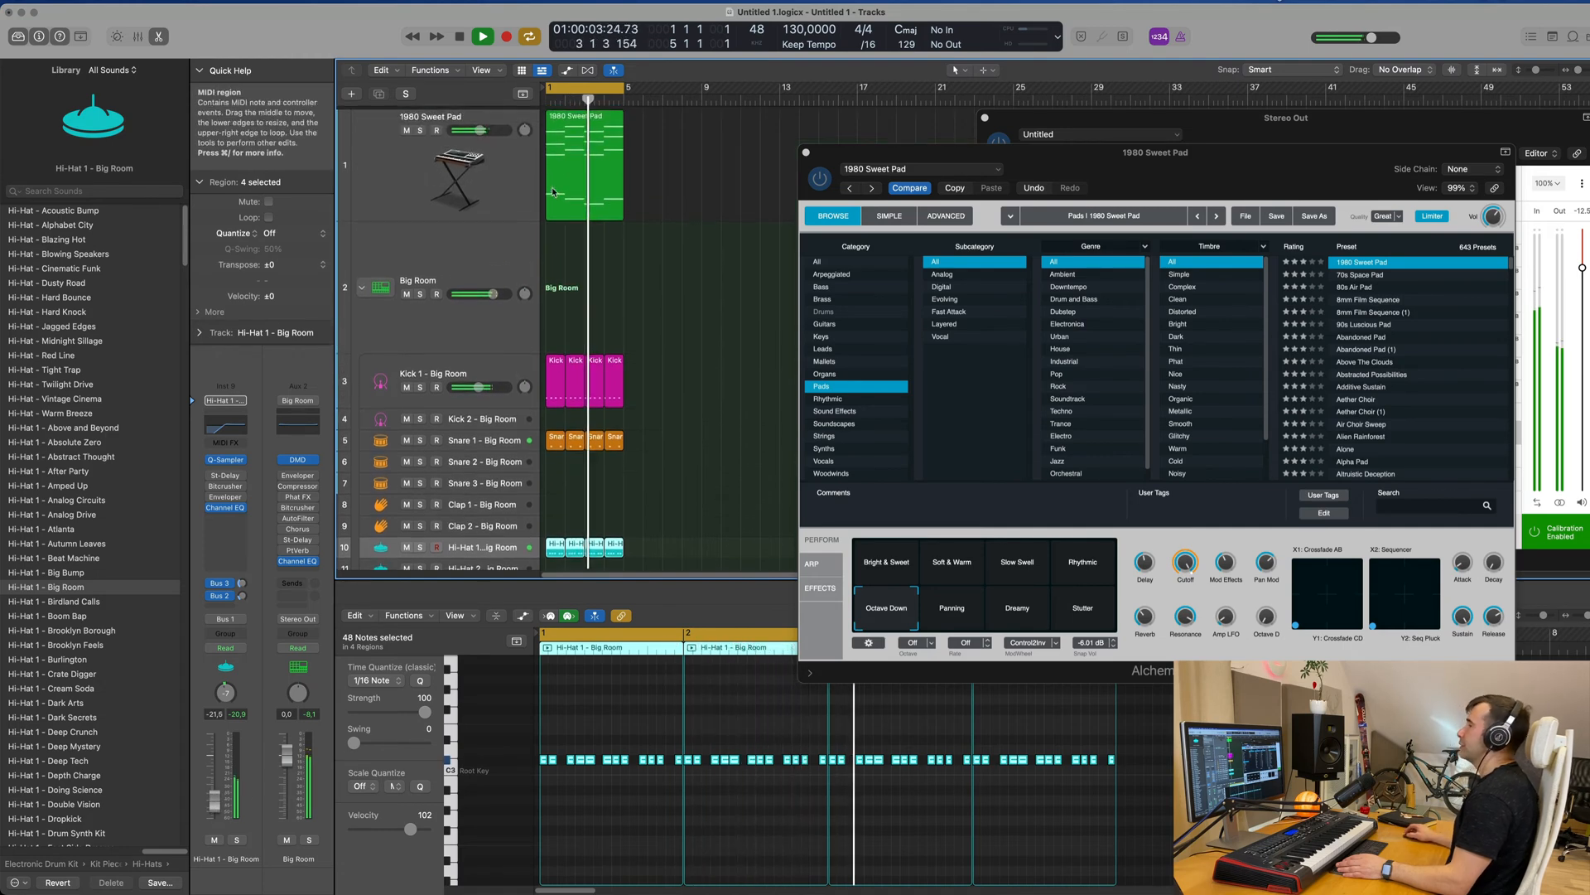
pyautogui.click(466, 187)
pyautogui.moveTo(1056, 152); pyautogui.dragTo(1437, 160)
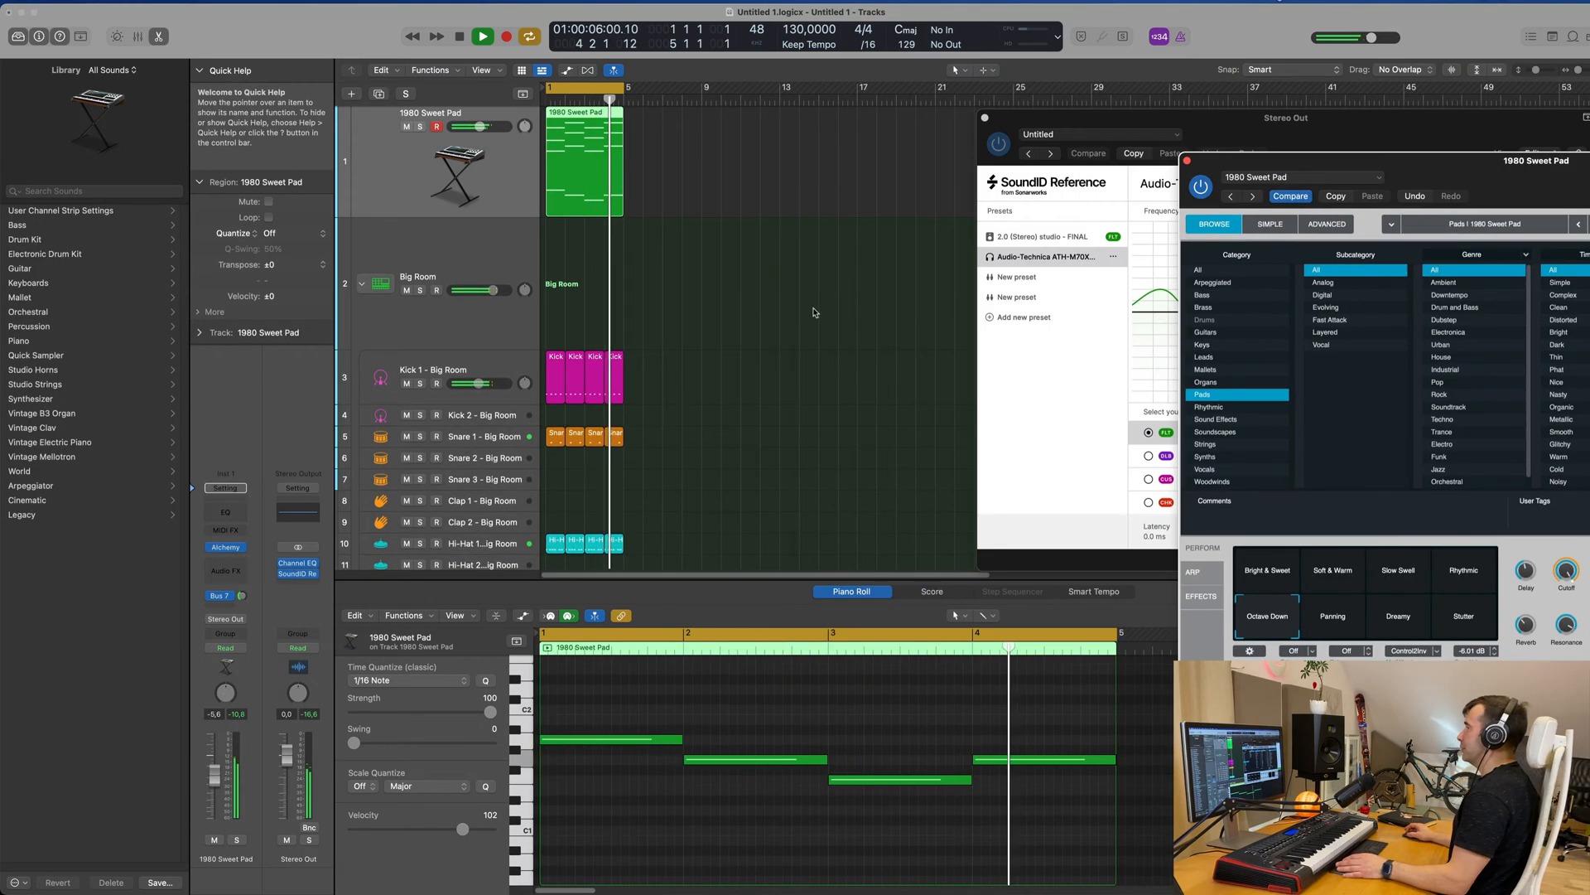
pyautogui.click(800, 319)
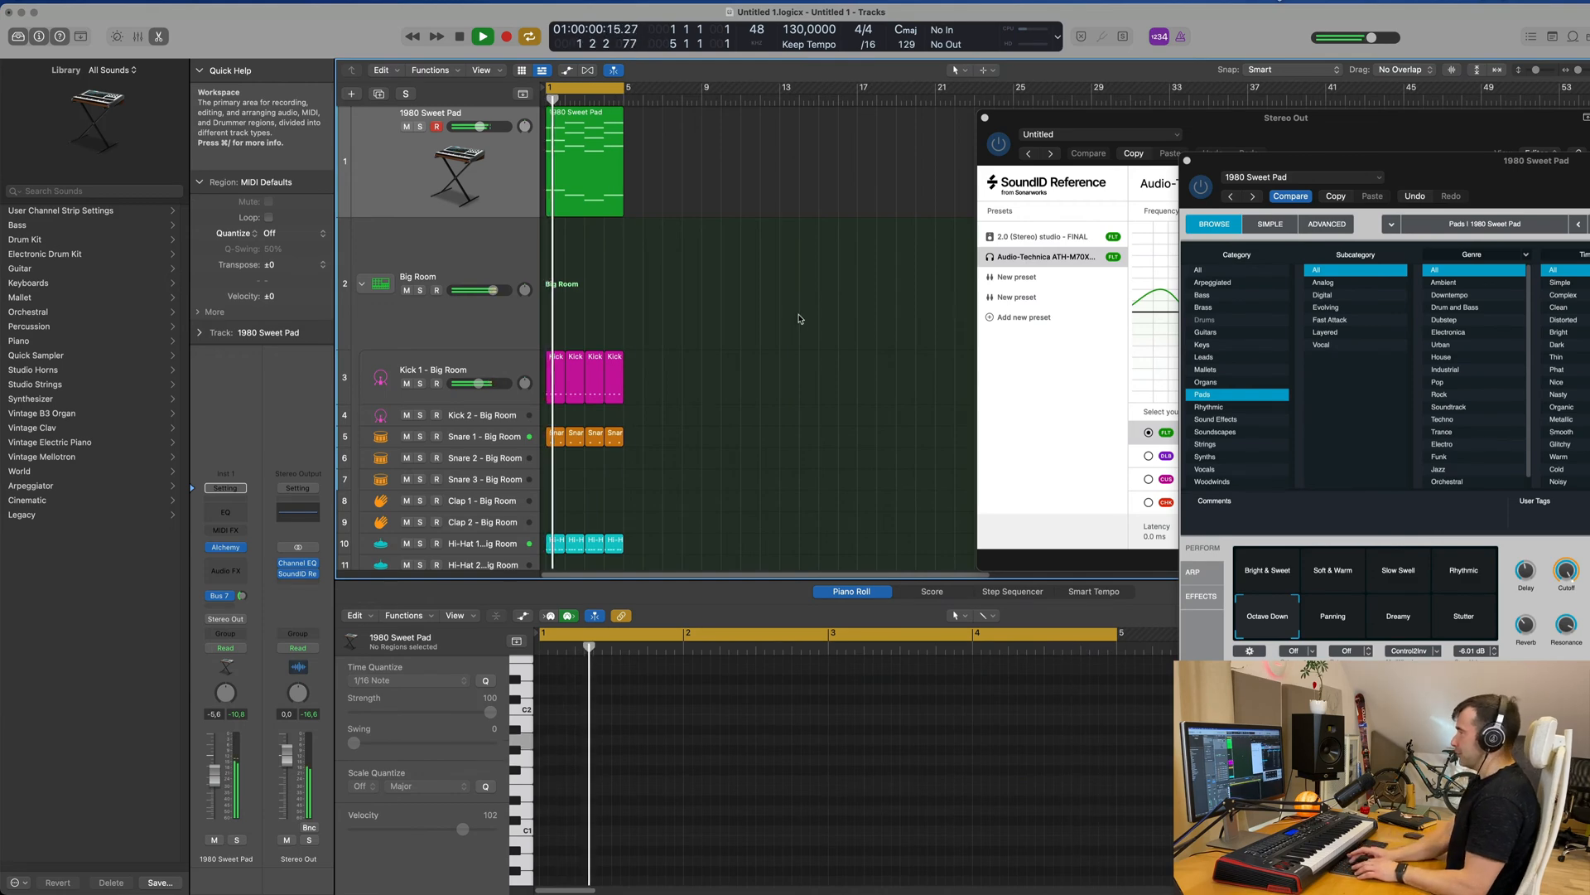
pyautogui.moveTo(1353, 123); pyautogui.dragTo(1040, 134)
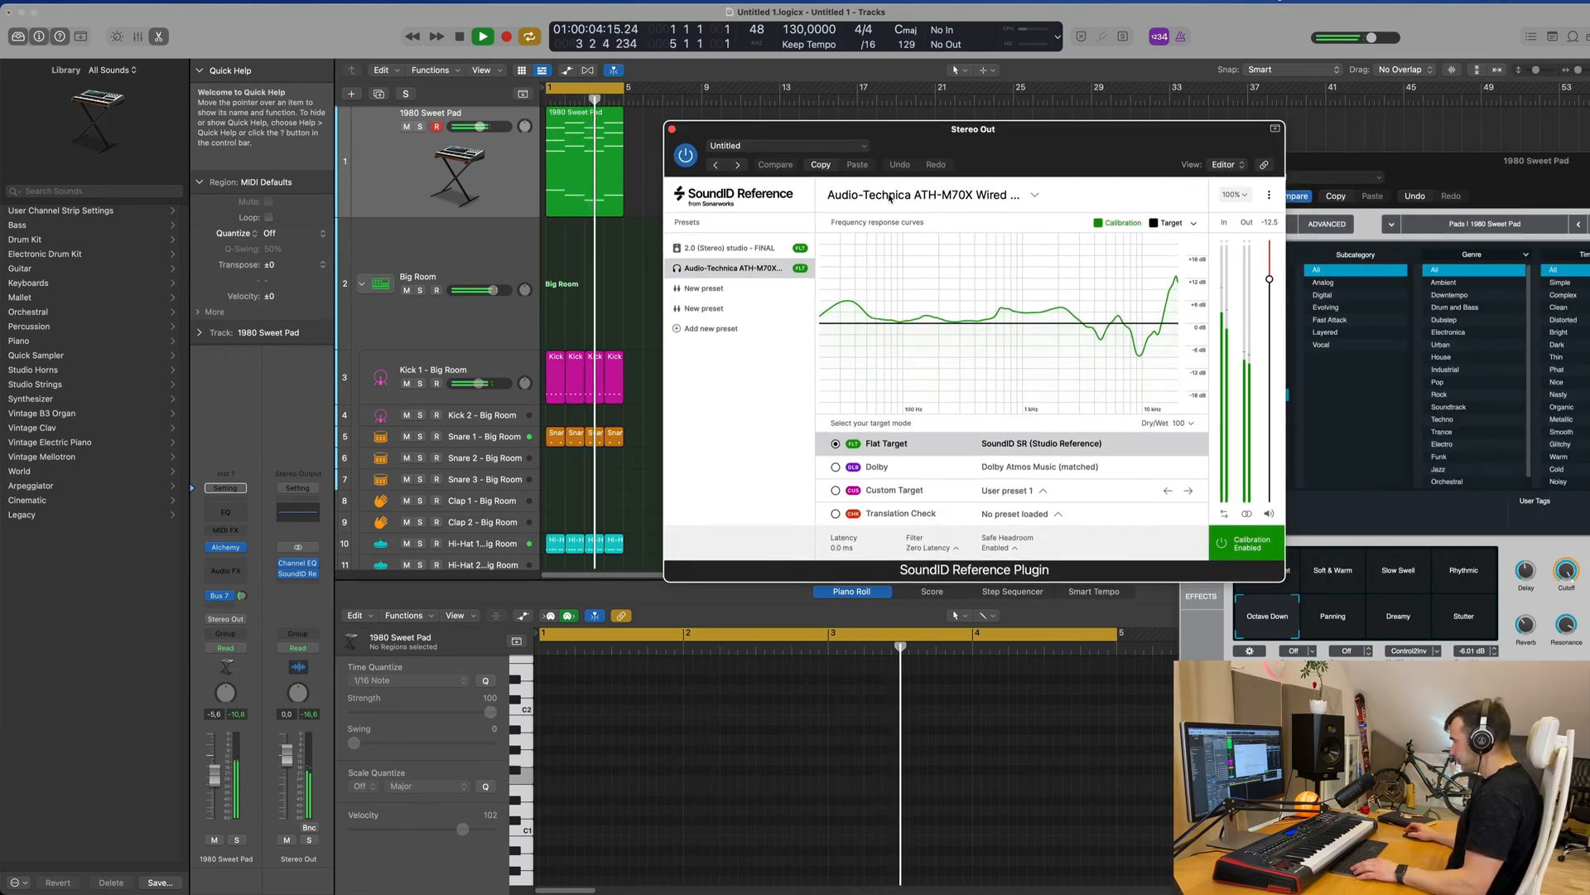
pyautogui.moveTo(1057, 169); pyautogui.dragTo(1081, 152)
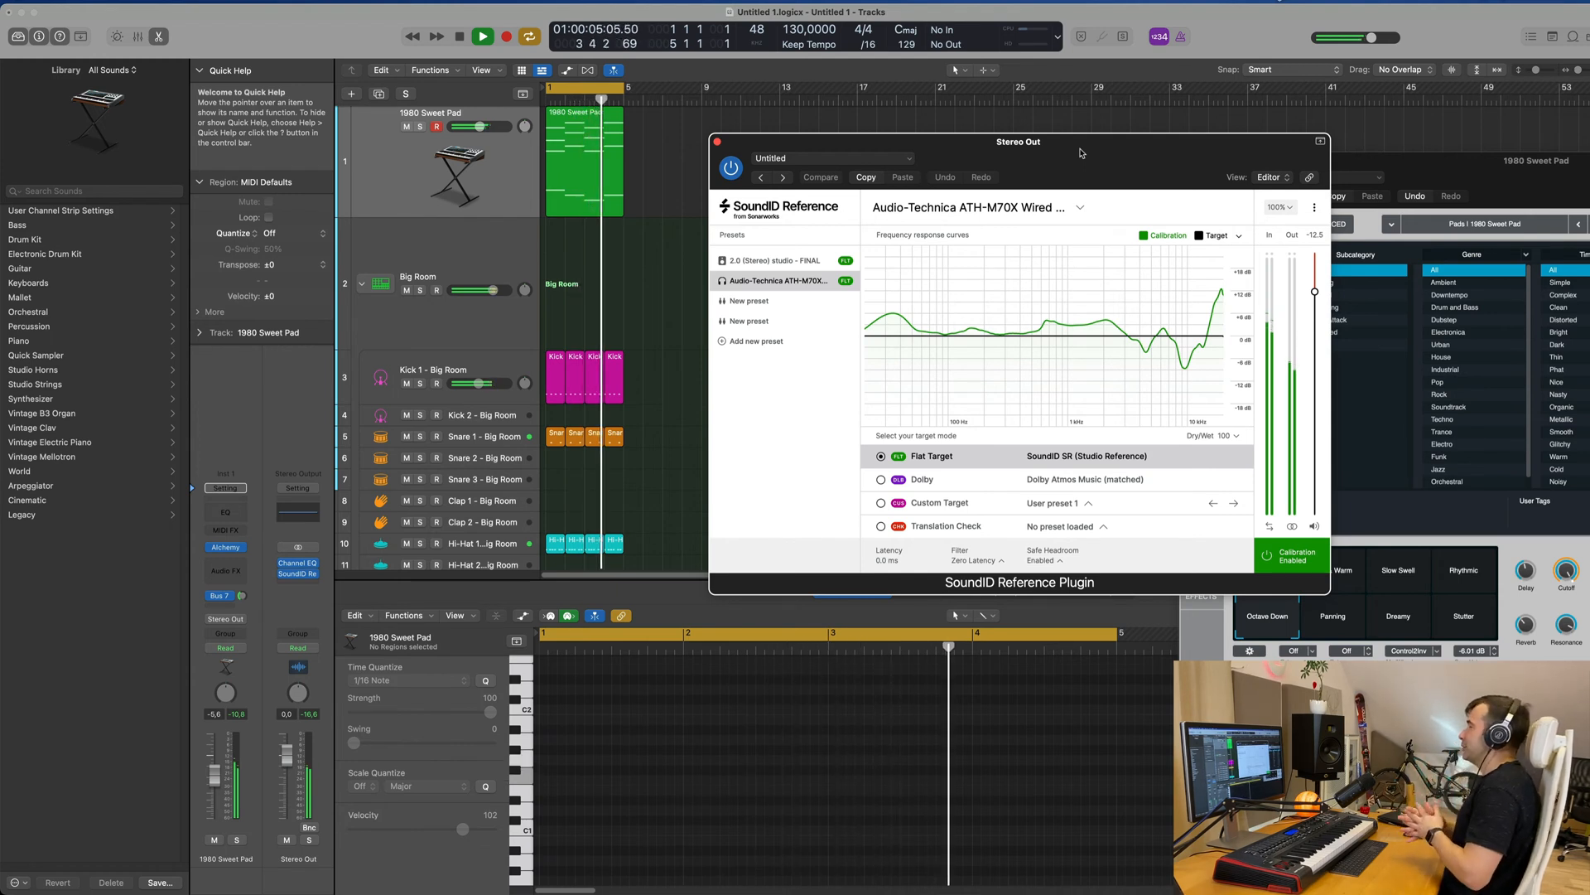
pyautogui.moveTo(1081, 152); pyautogui.dragTo(1051, 164)
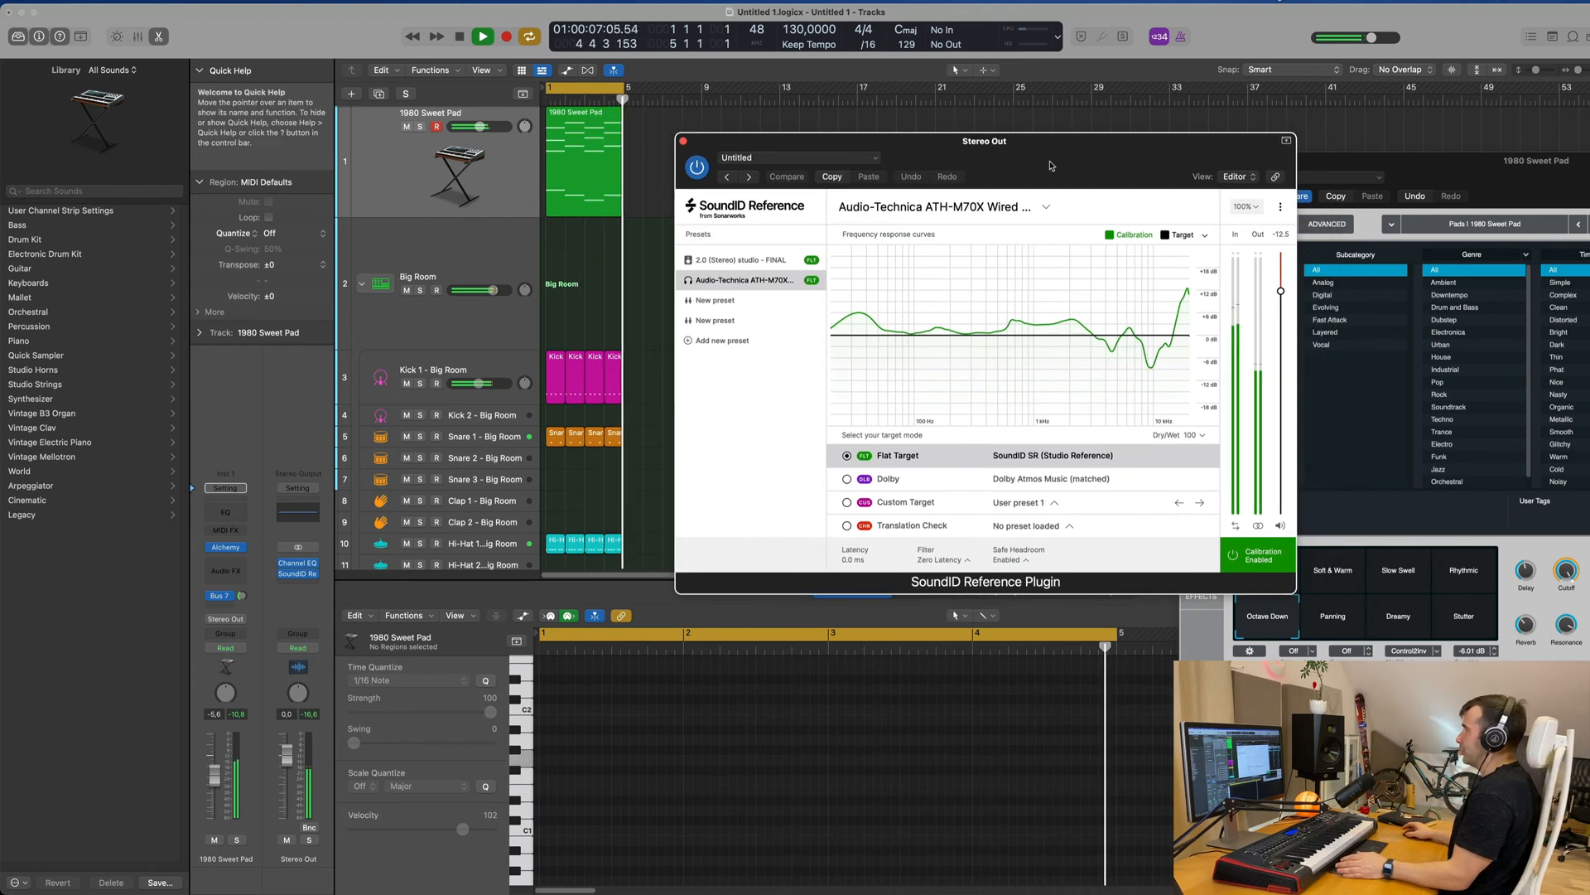
pyautogui.click(683, 141)
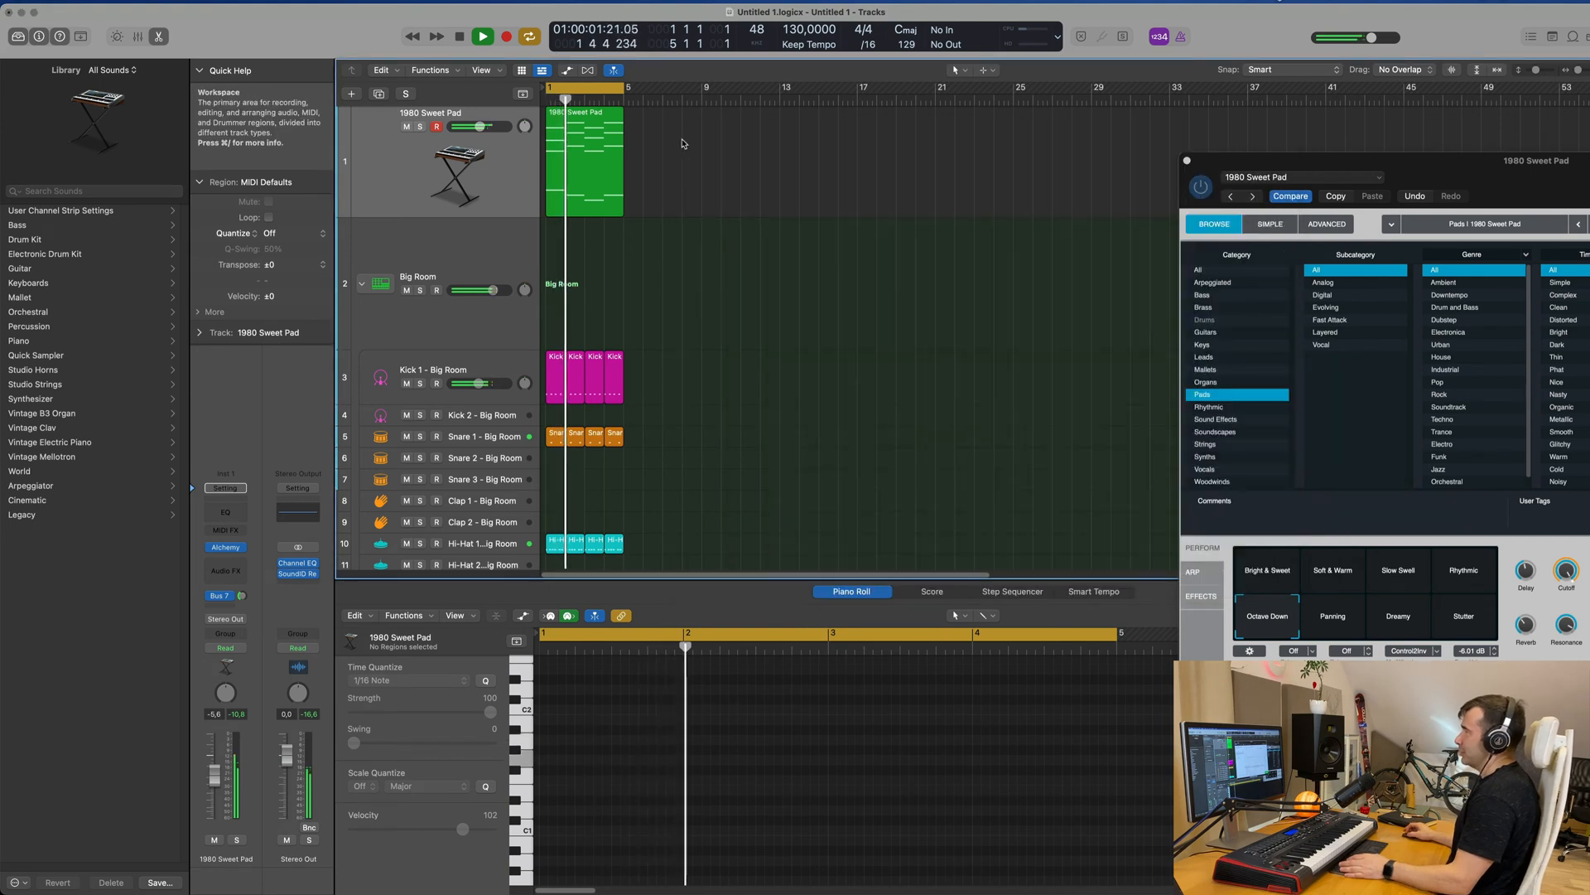
# - Repeat all the four-bar regions three times and extend the cycle range to bar 17, playing the result
pyautogui.press('space')
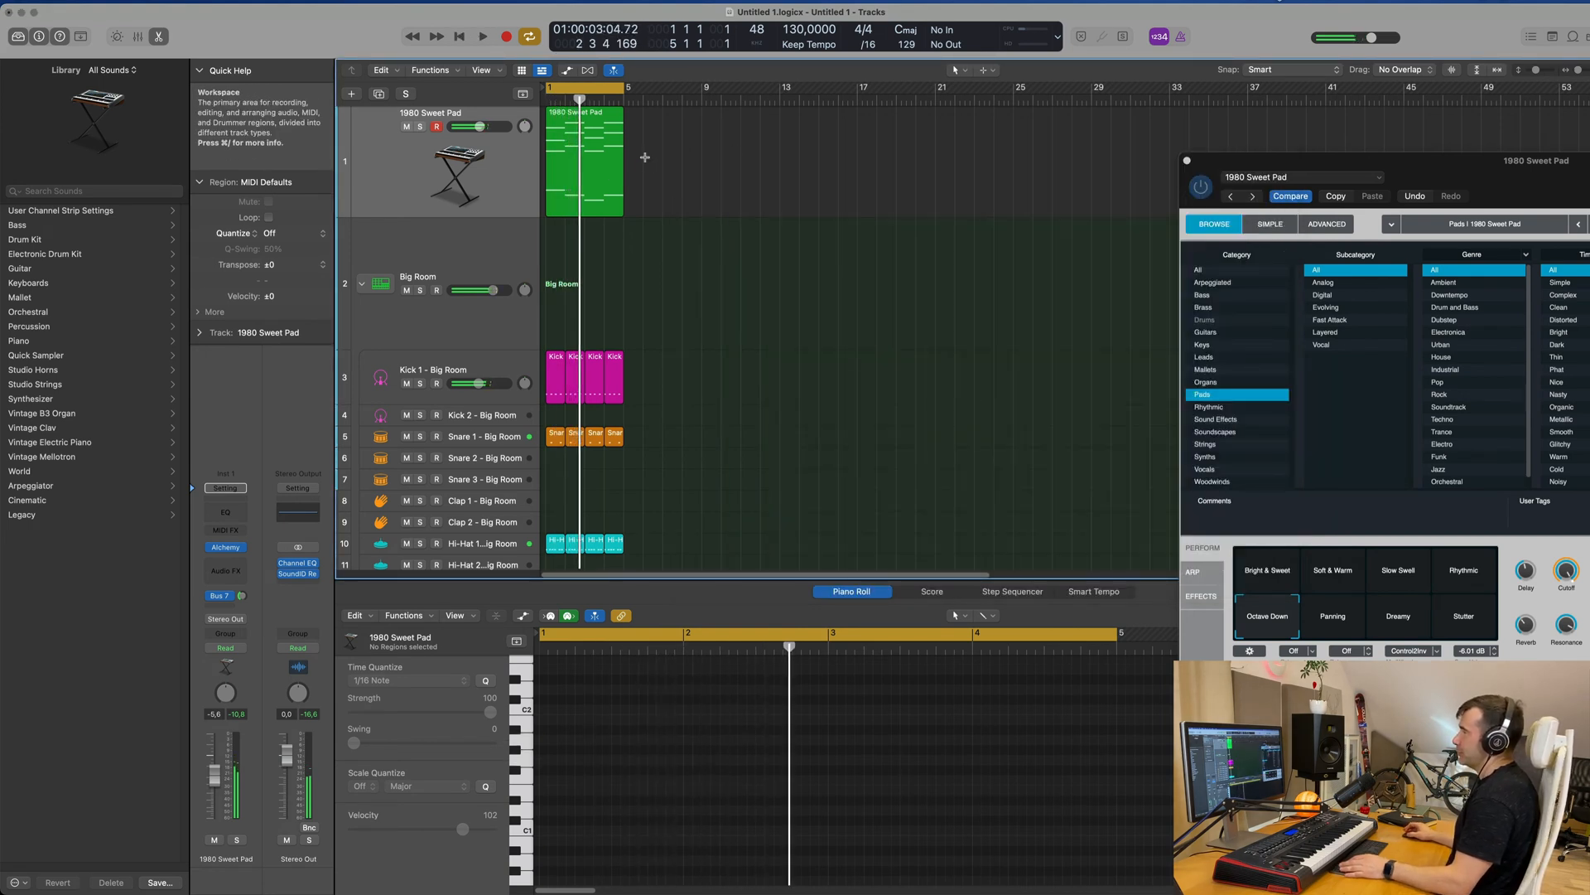
pyautogui.press('ctrl+super+r')
pyautogui.press('ctrl+super+r')
pyautogui.press('ctrl+super+r')
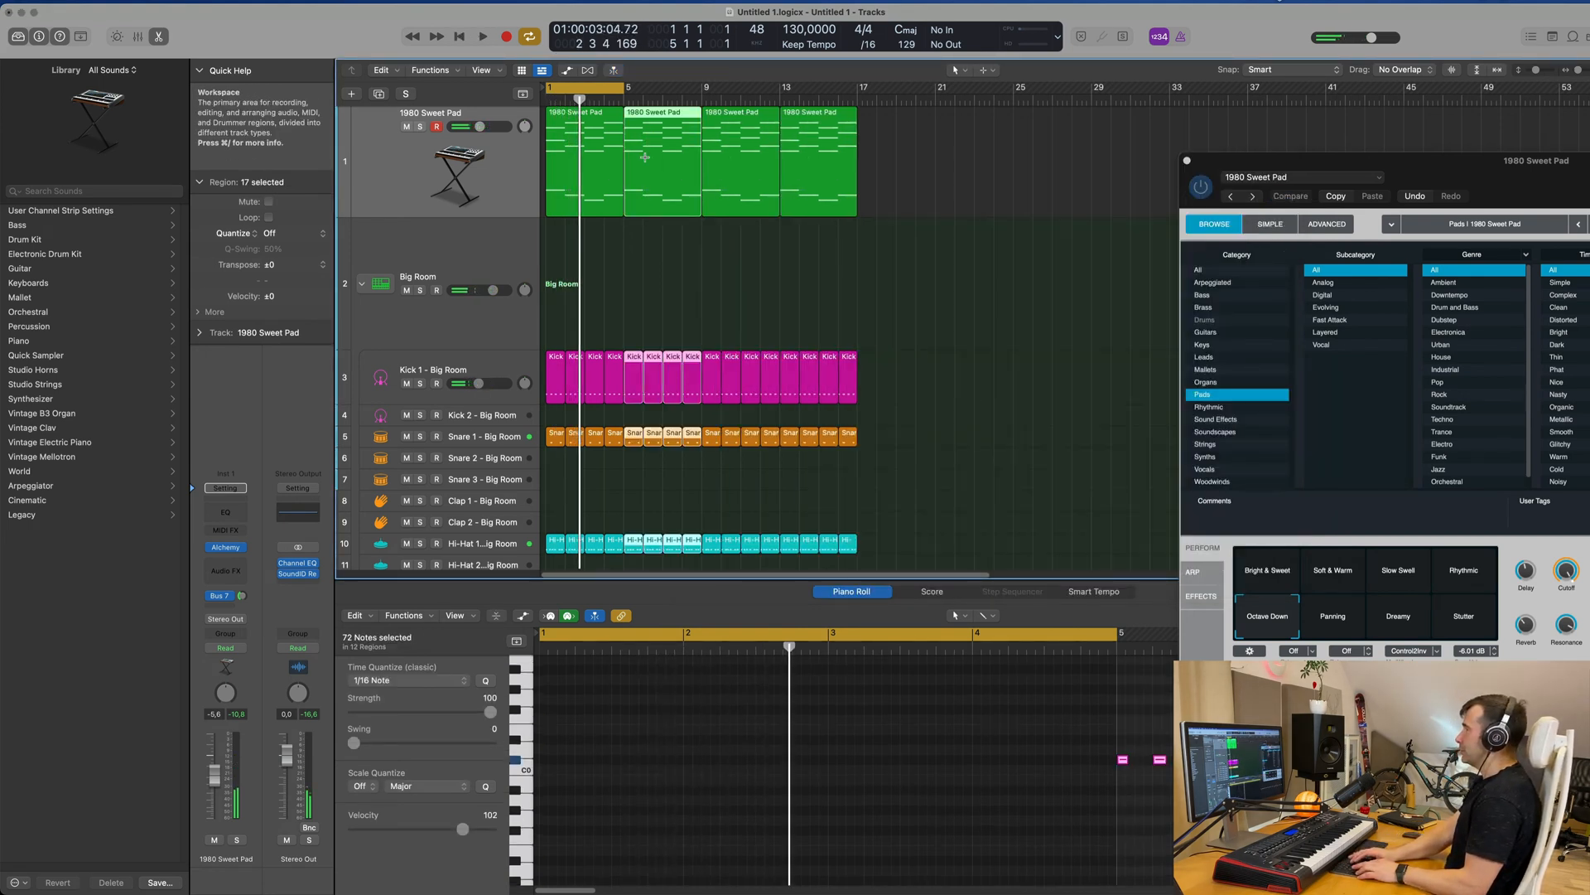
pyautogui.moveTo(627, 94); pyautogui.dragTo(858, 96)
pyautogui.press('space')
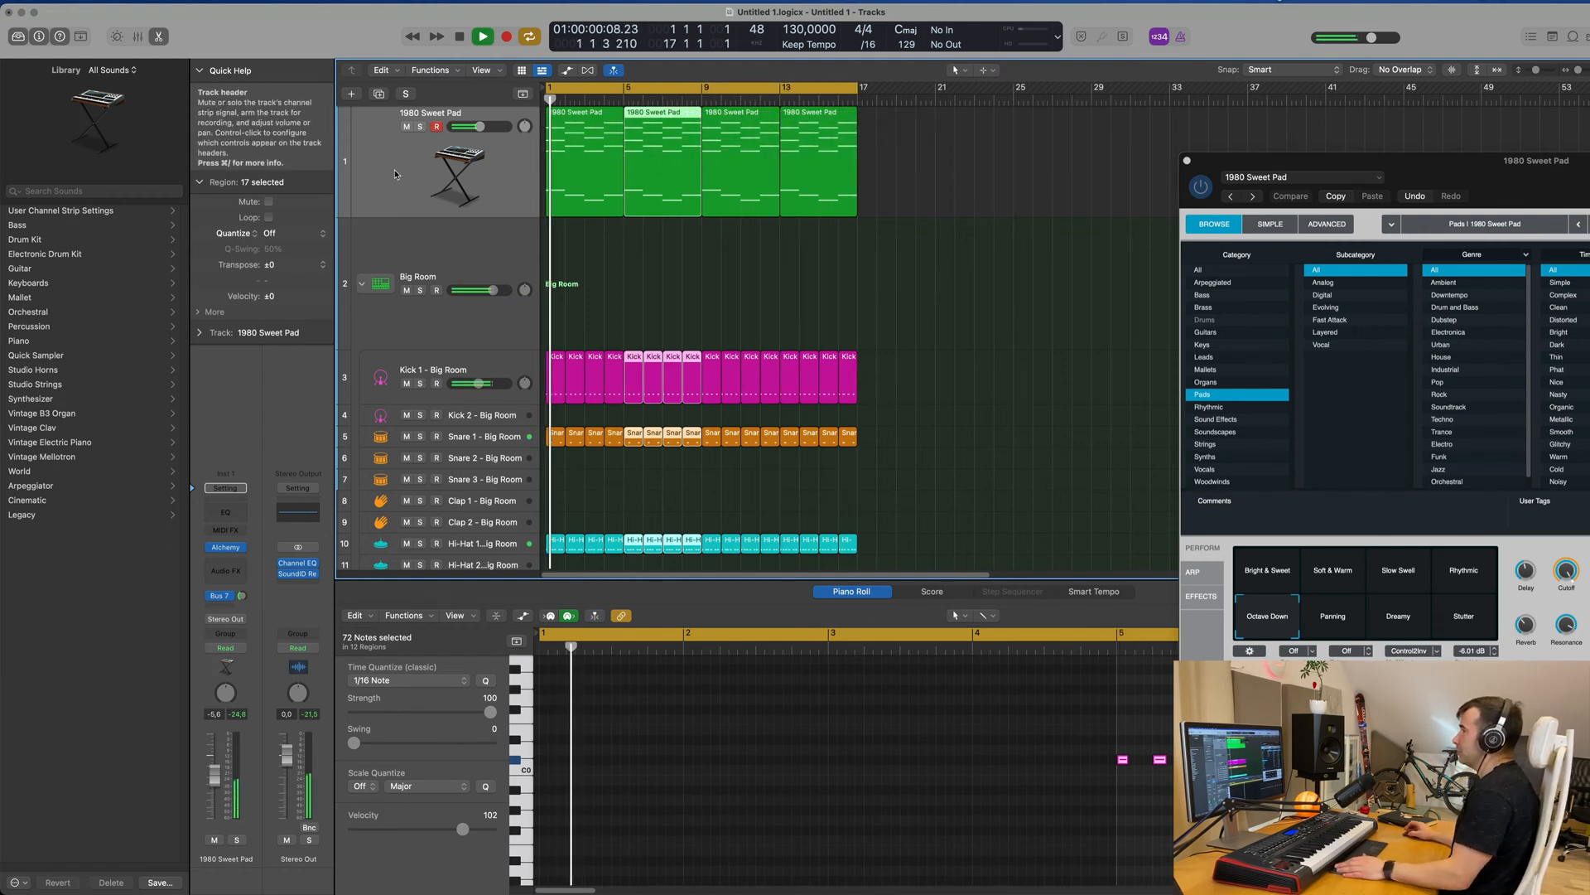
# - Duplicate the 1980 Sweet Pad track and place its first four-bar region on the new track while keeping bars 1 to 4 filled on the original
pyautogui.click(385, 176)
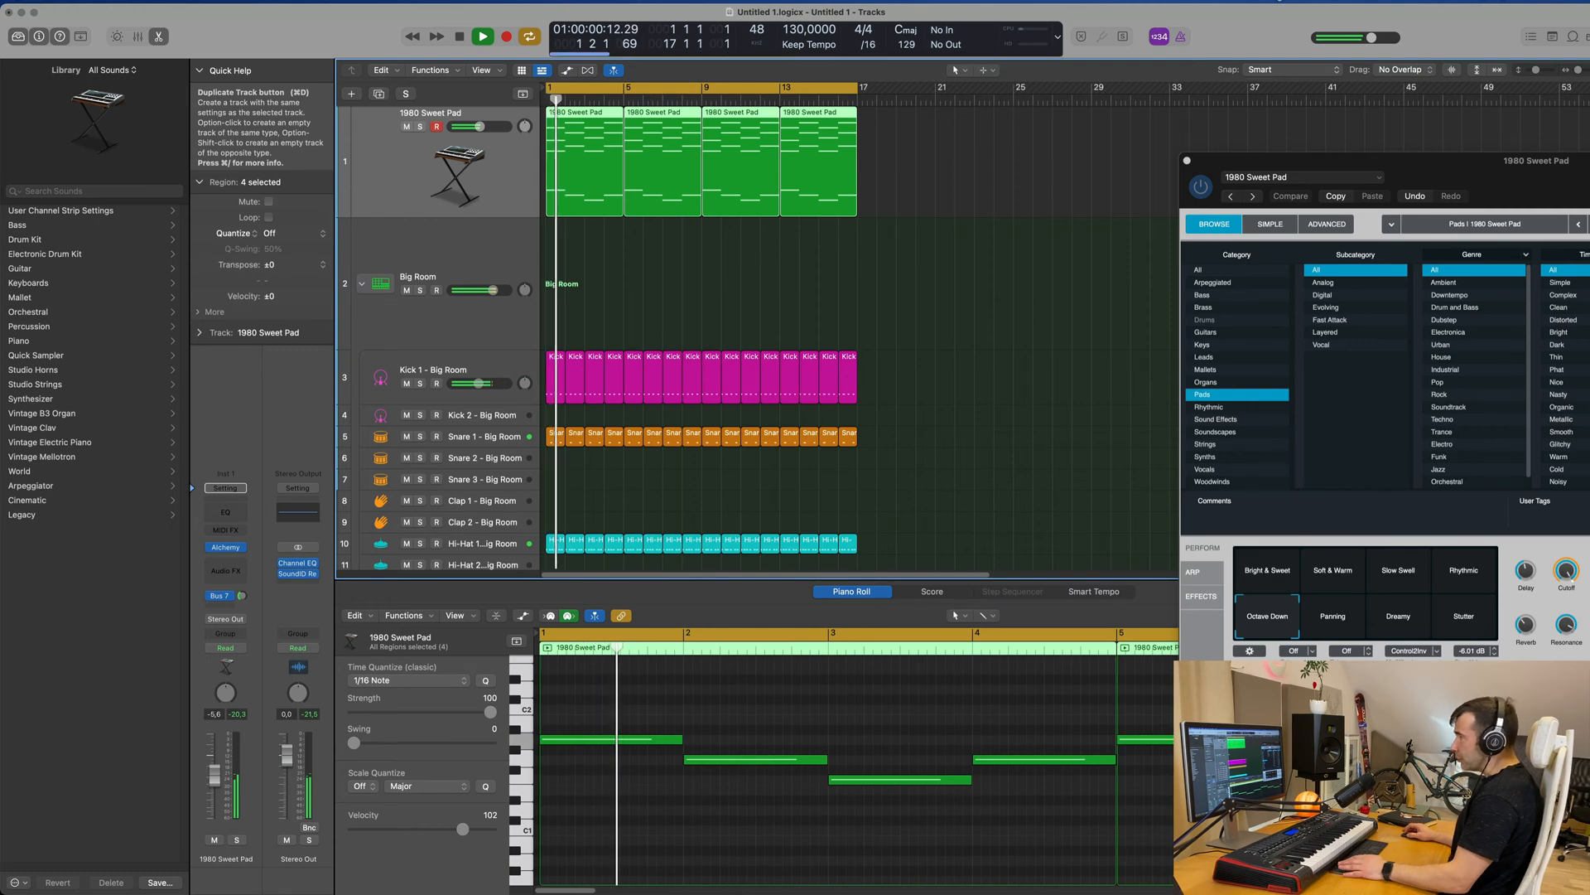
pyautogui.click(380, 96)
pyautogui.click(558, 163)
pyautogui.press('space')
pyautogui.moveTo(569, 175); pyautogui.dragTo(570, 288)
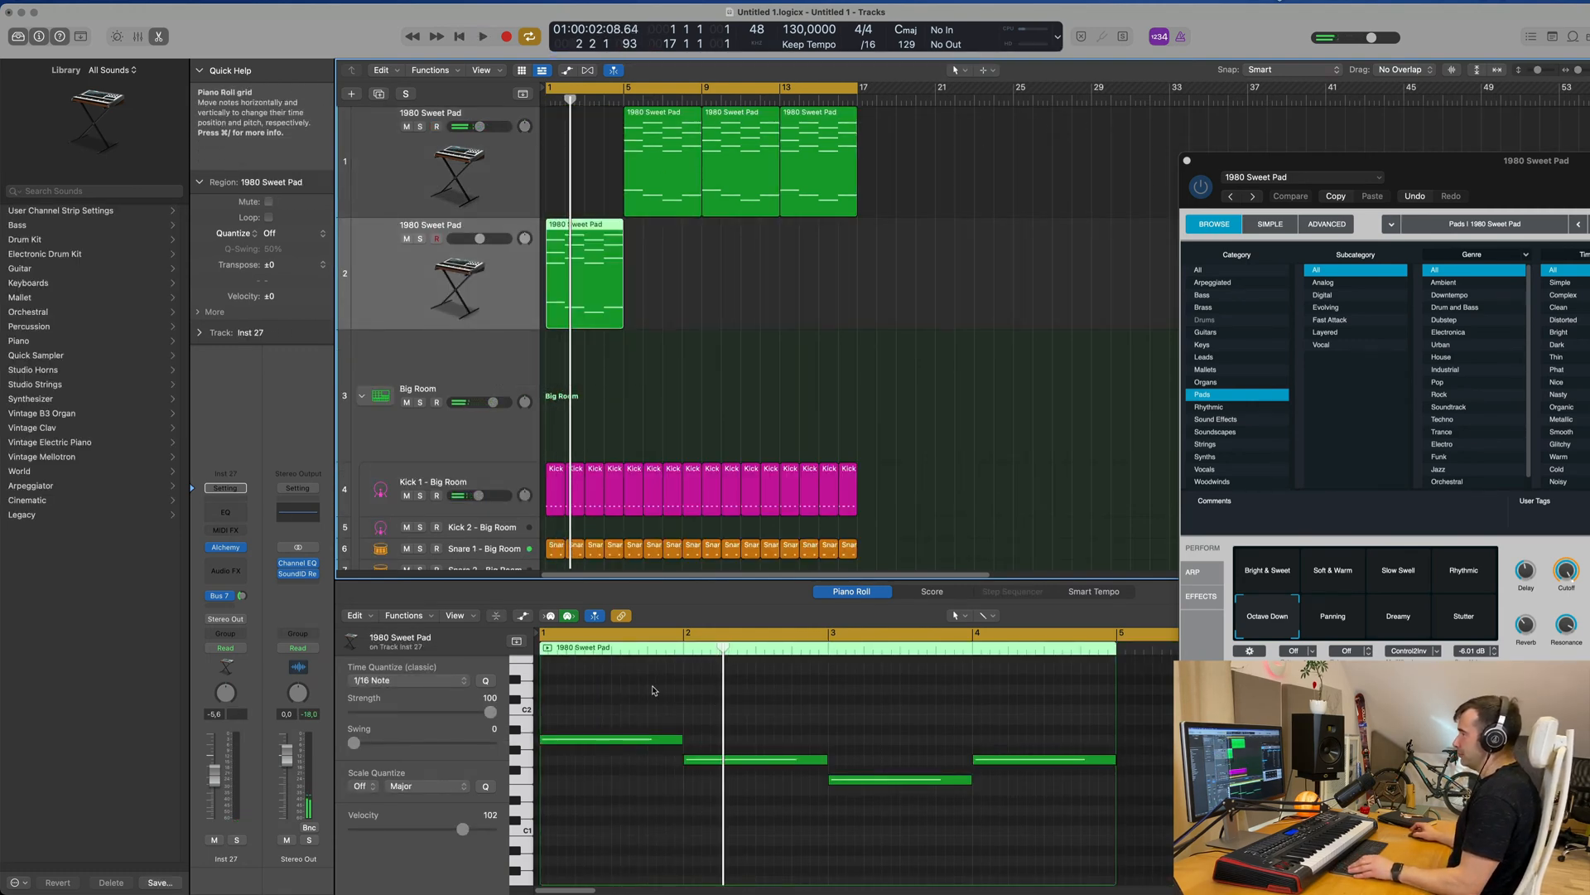
pyautogui.moveTo(678, 118); pyautogui.dragTo(600, 125)
# - Delete the upper chord notes from the duplicated track's region, keeping only the four lowest notes
pyautogui.click(602, 252)
pyautogui.scroll(3, 728, 714)
pyautogui.scroll(-2, 728, 714)
pyautogui.scroll(-2, 729, 713)
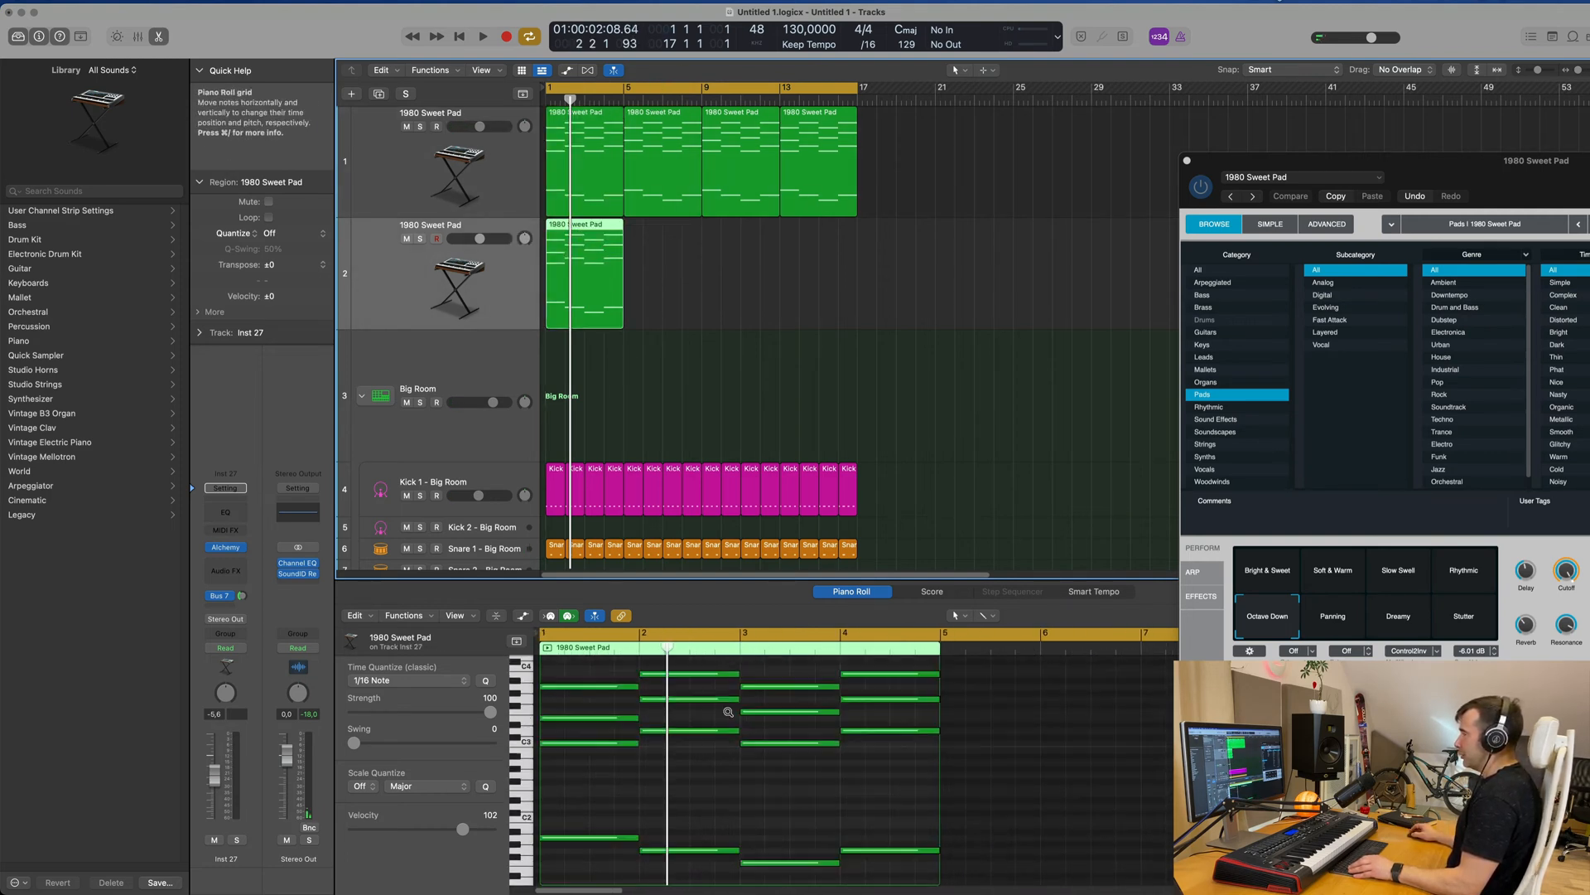
pyautogui.moveTo(602, 673); pyautogui.dragTo(944, 775)
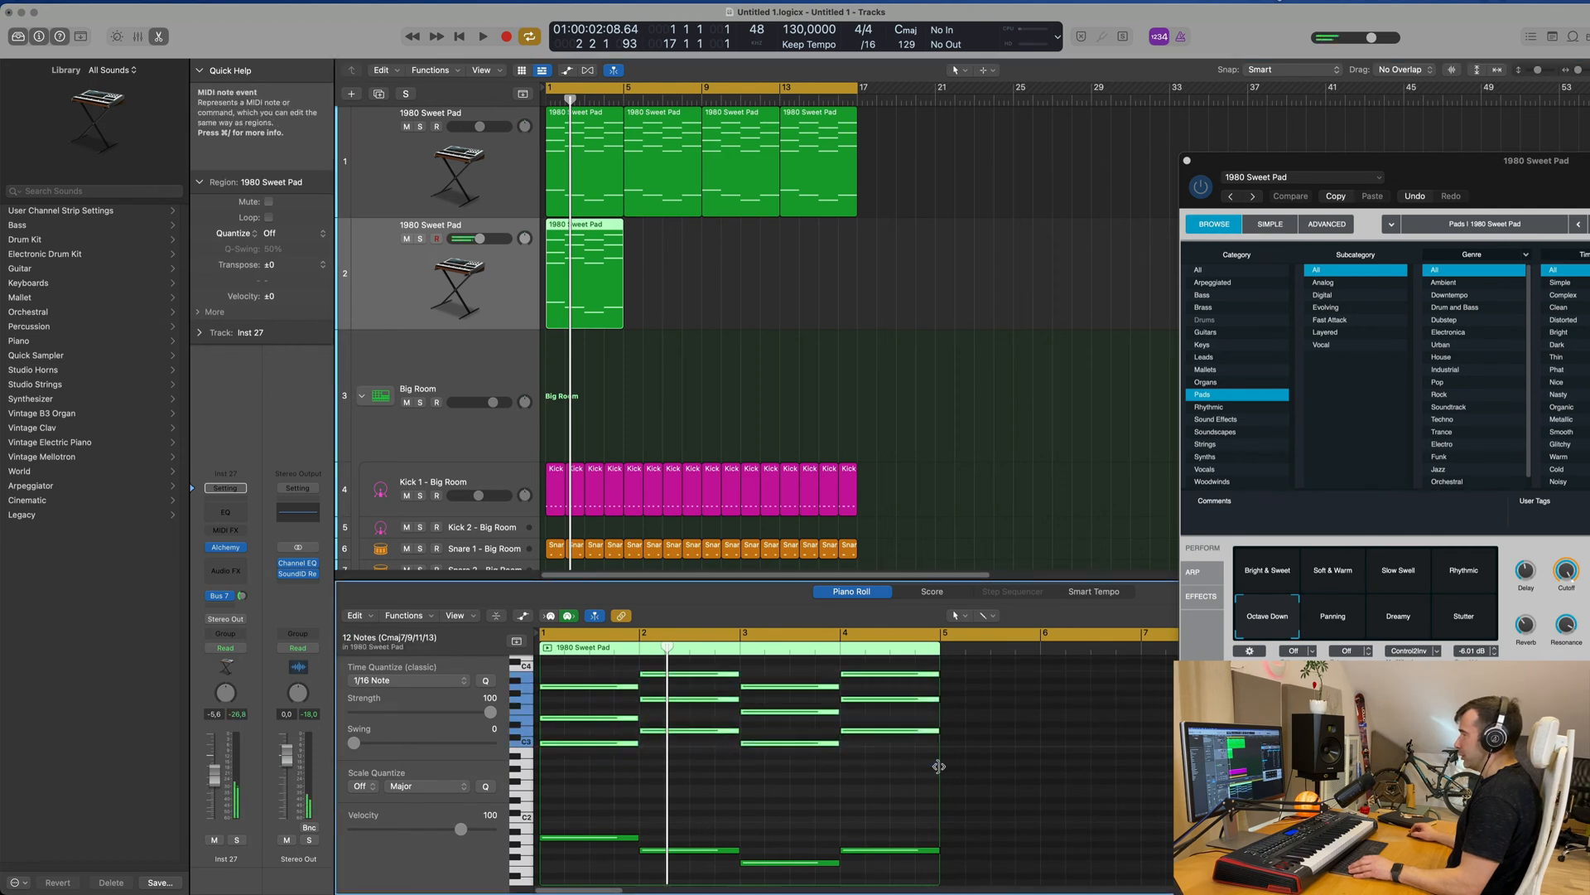
pyautogui.press('BackSpace')
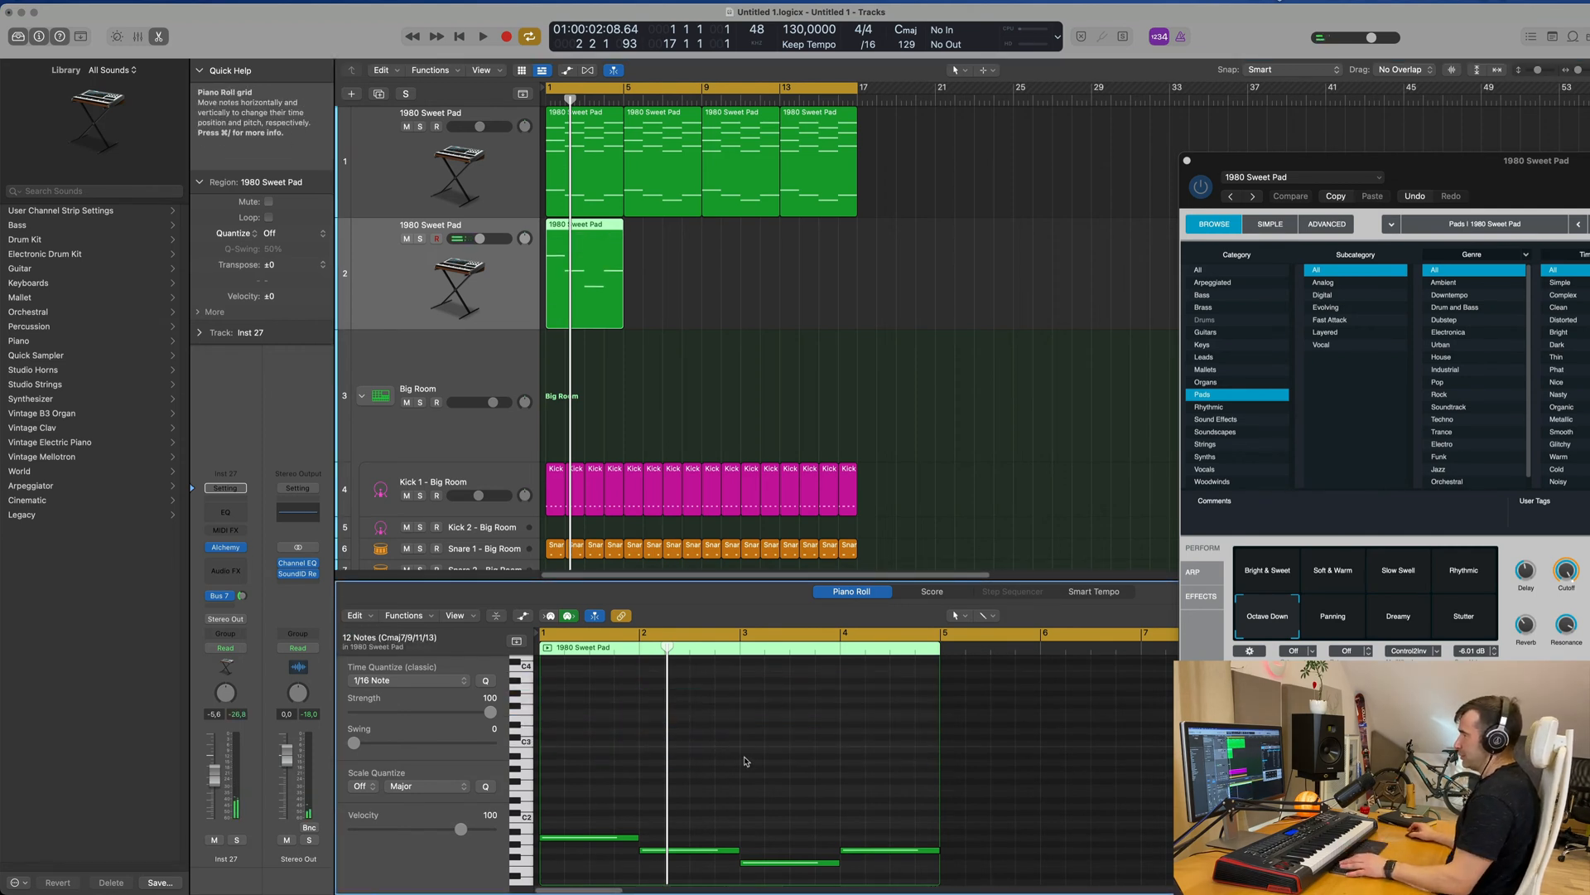
# - Shorten the four bass notes in the duplicated track's region to a length of 0 0 2 0 each
pyautogui.press('Return')
pyautogui.scroll(5, 664, 721)
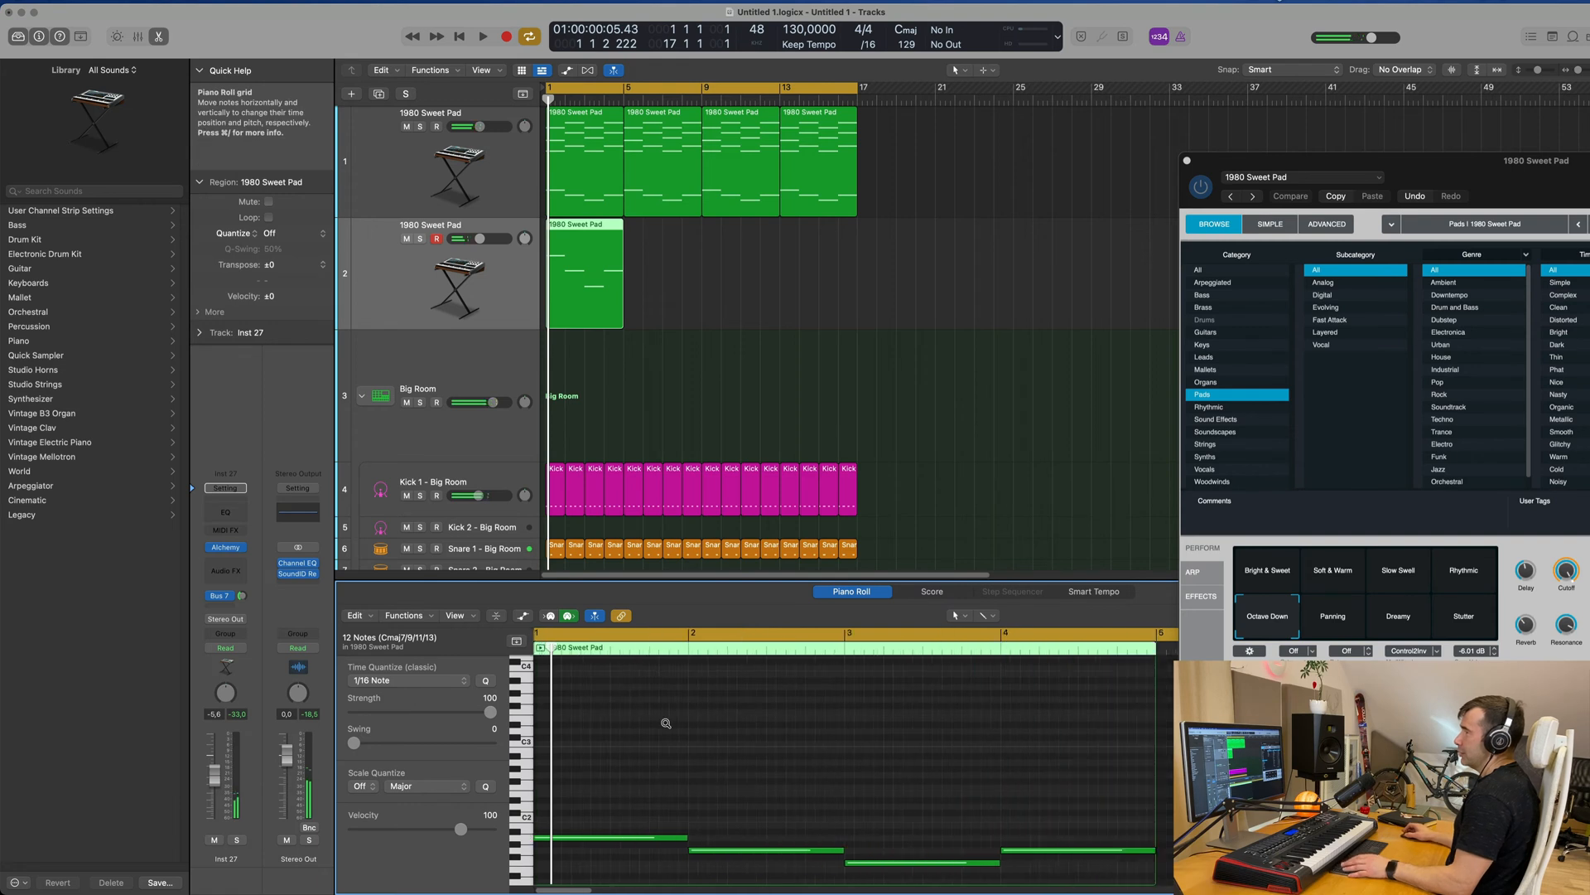
pyautogui.scroll(-2, 663, 721)
pyautogui.scroll(-2, 721, 795)
pyautogui.scroll(-3, 712, 787)
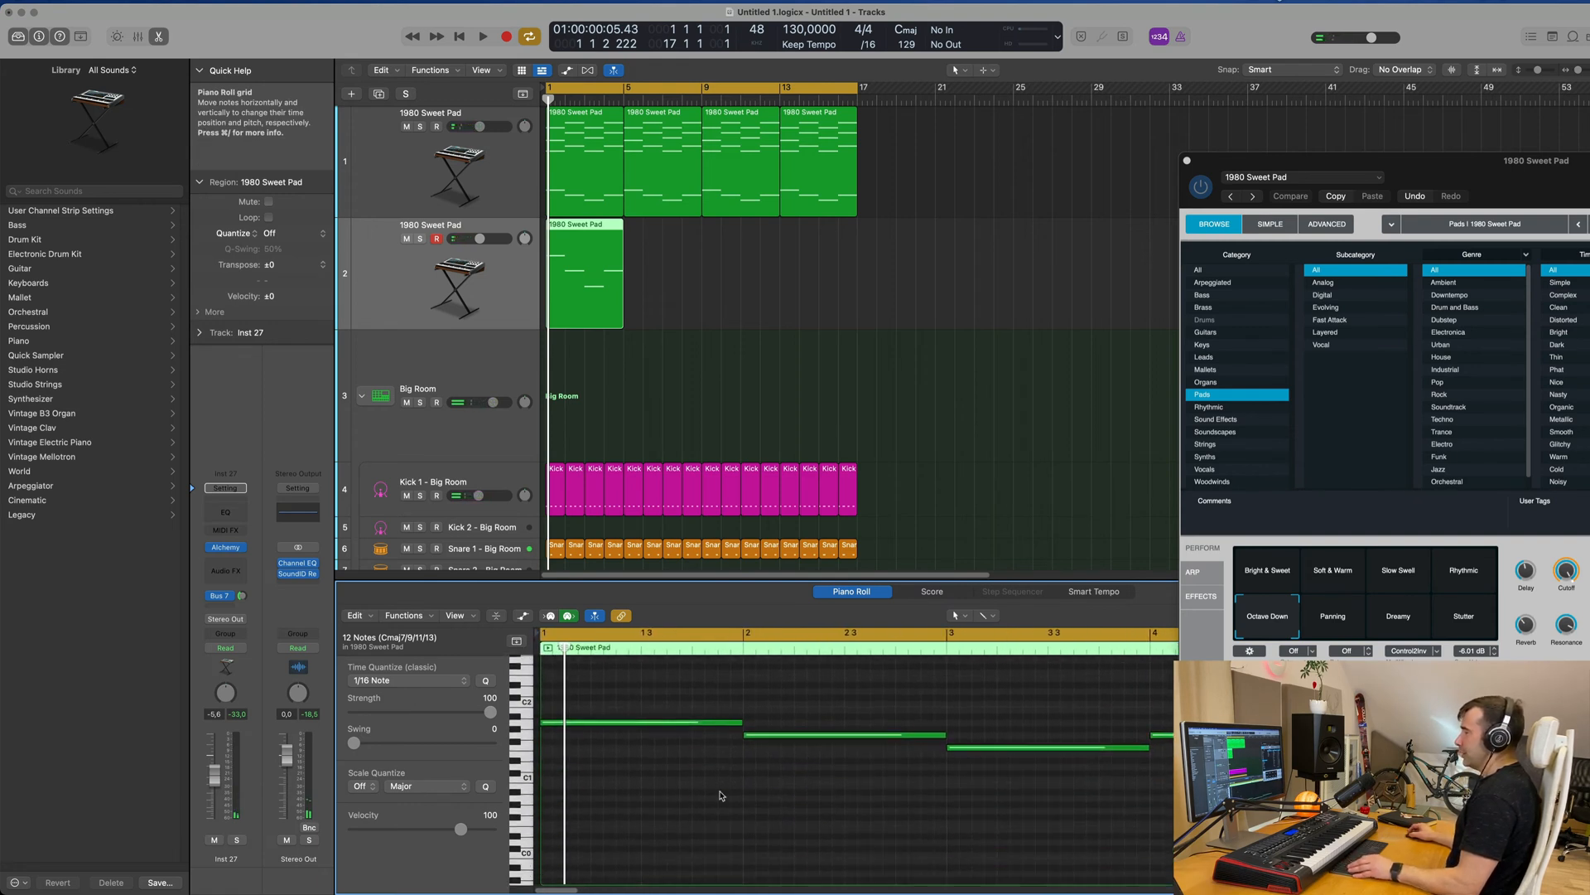
pyautogui.scroll(-2, 700, 777)
pyautogui.moveTo(697, 719); pyautogui.dragTo(584, 732)
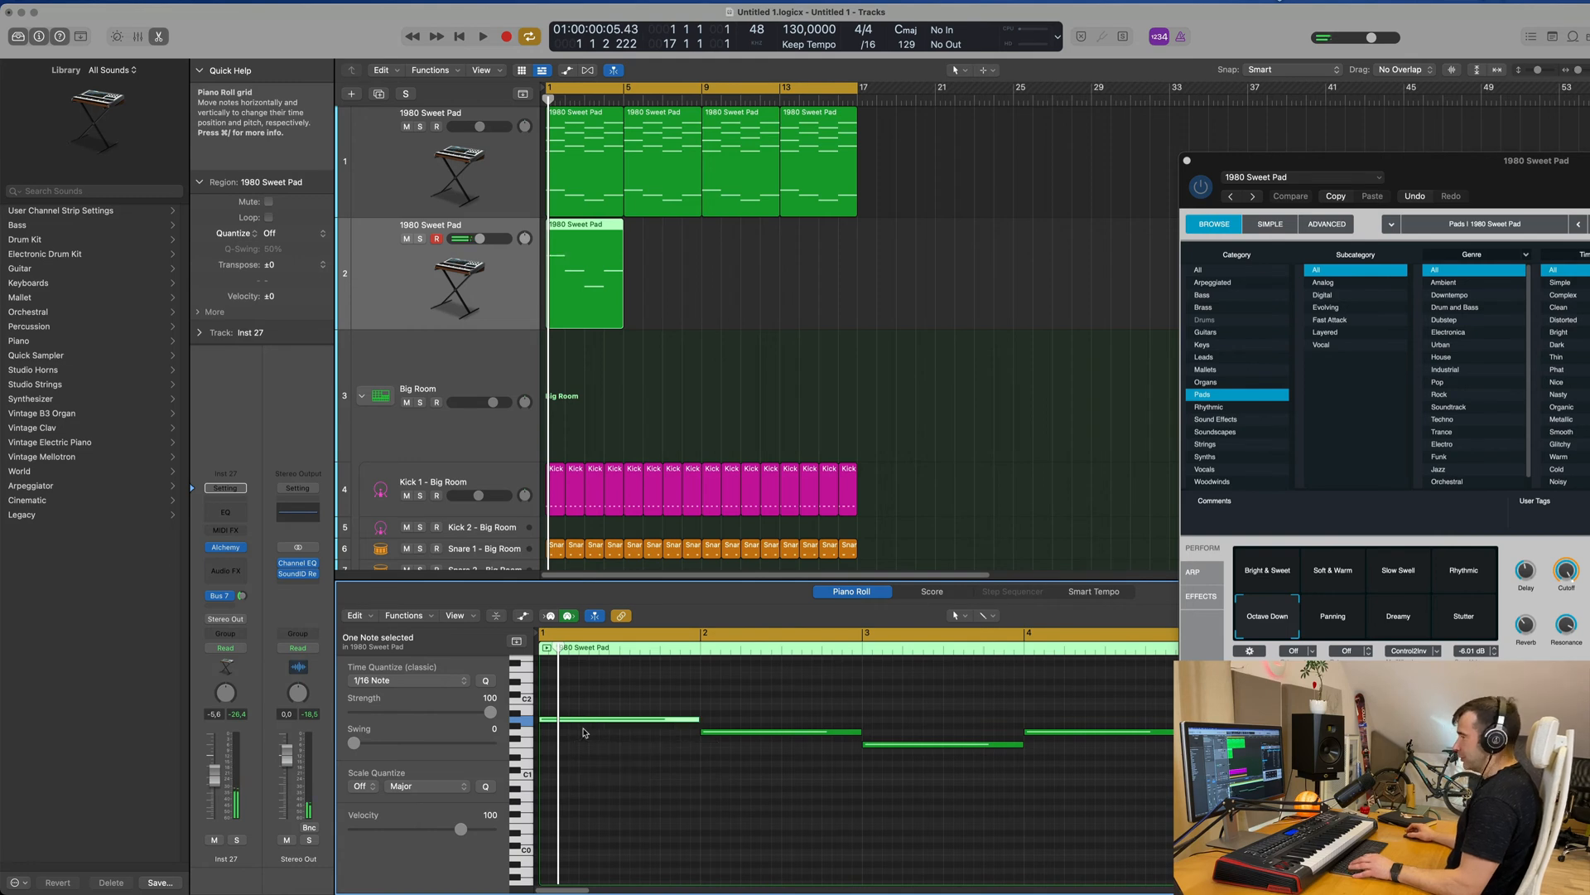
pyautogui.moveTo(697, 717)
pyautogui.mouseDown()
pyautogui.moveTo(566, 736)
pyautogui.moveTo(687, 722)
pyautogui.mouseUp()
# - Copy the short bass notes across each bar to build a syncopated pattern of six notes per bar on the same pitches
pyautogui.scroll(3, 566, 735)
pyautogui.hscroll(-1, 567, 735)
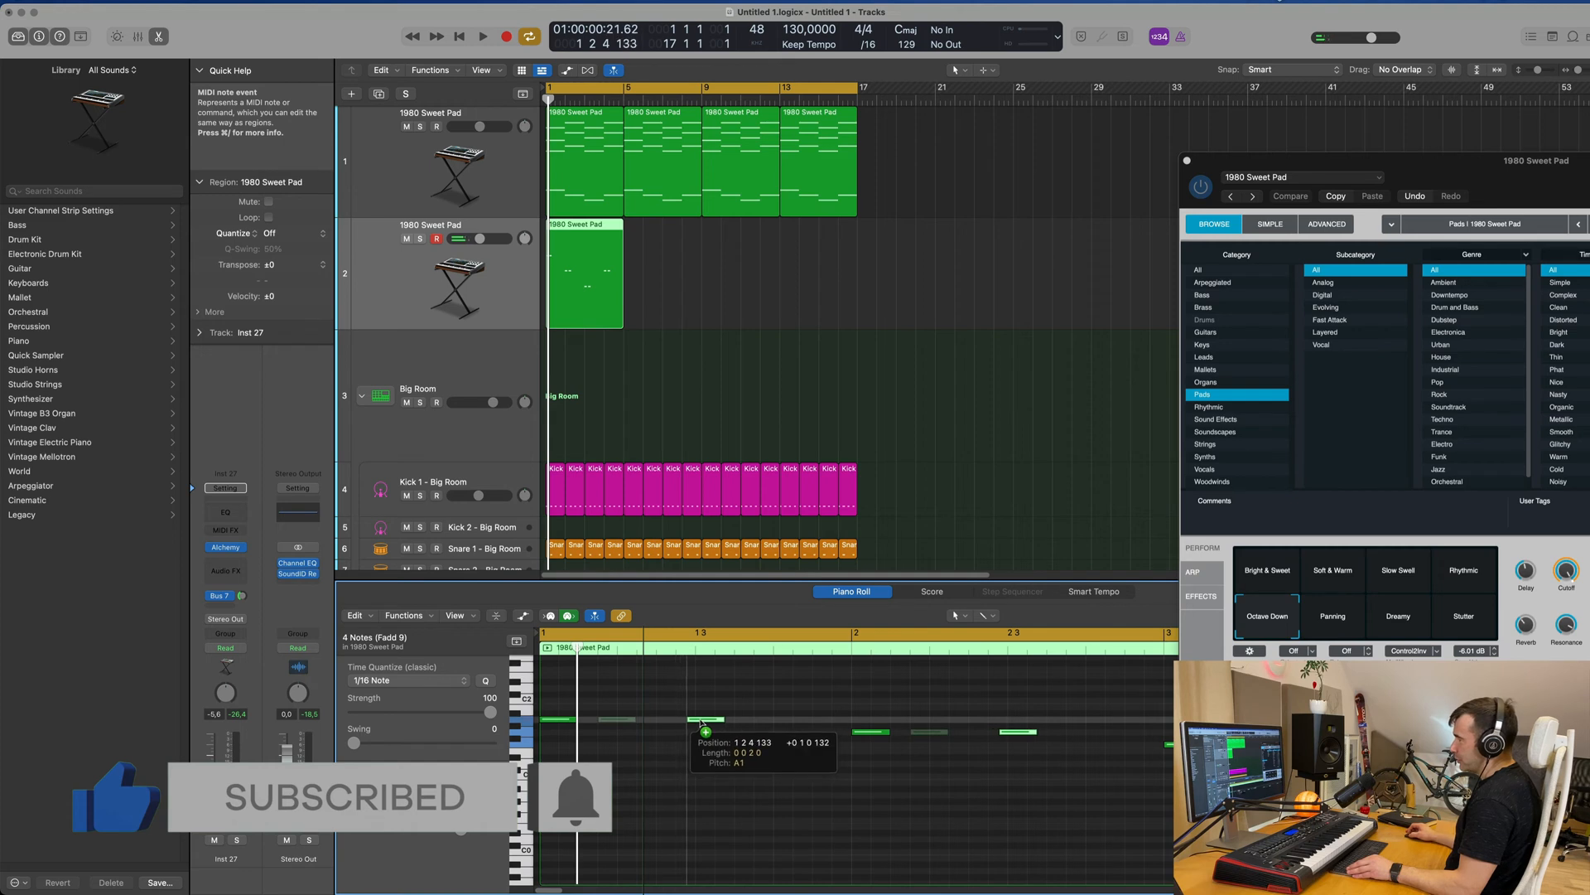
pyautogui.moveTo(697, 722)
pyautogui.mouseDown()
pyautogui.moveTo(611, 723)
pyautogui.moveTo(673, 722)
pyautogui.mouseUp()
pyautogui.press('super+Left')
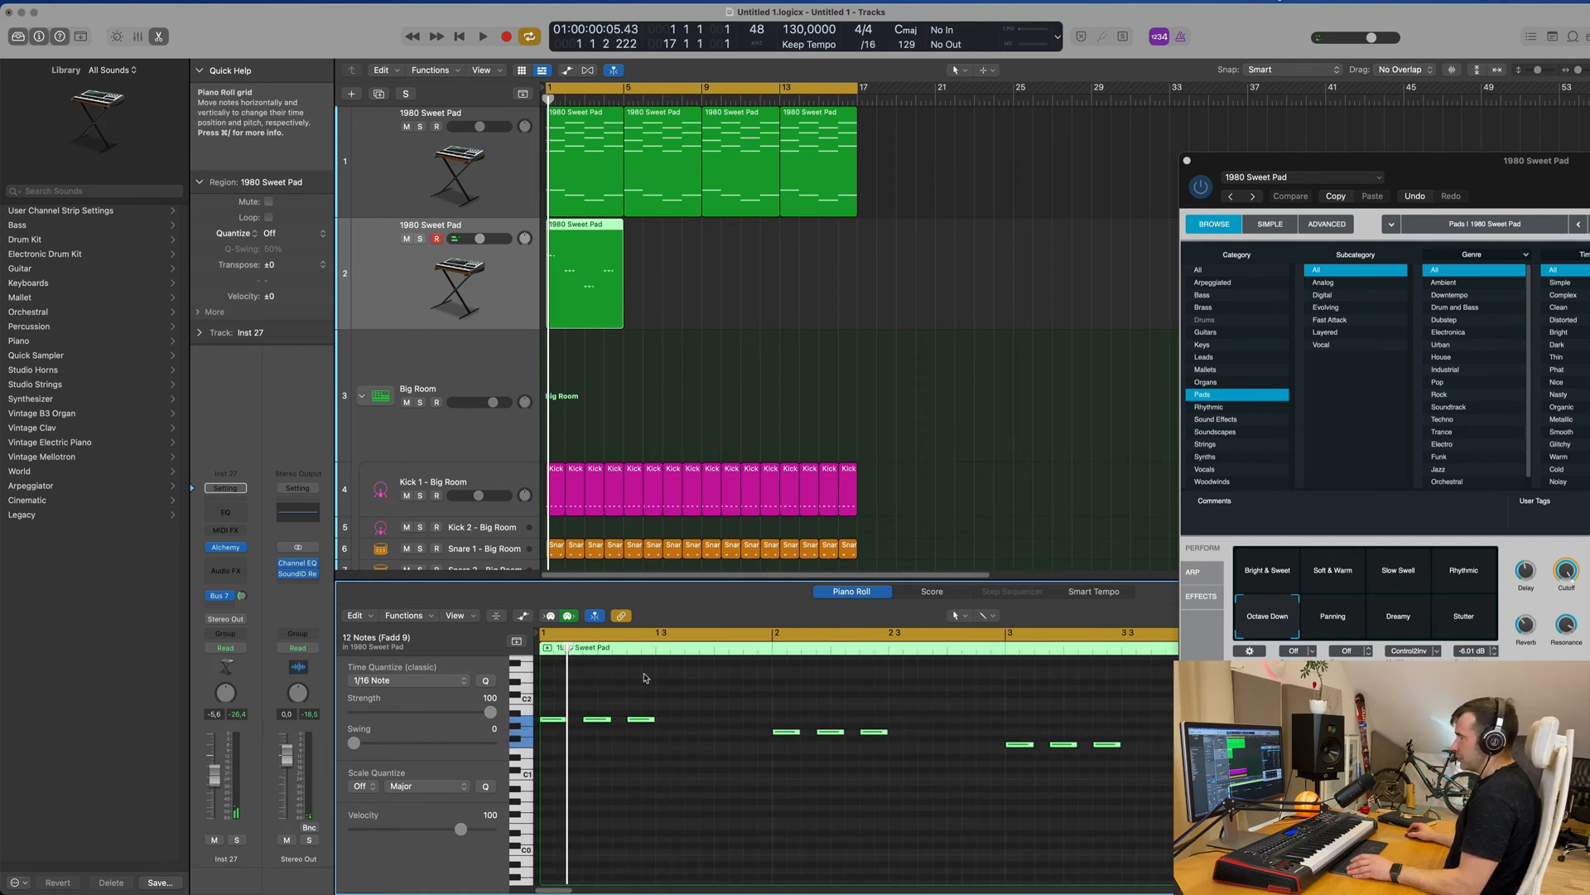
pyautogui.moveTo(550, 721); pyautogui.dragTo(669, 720)
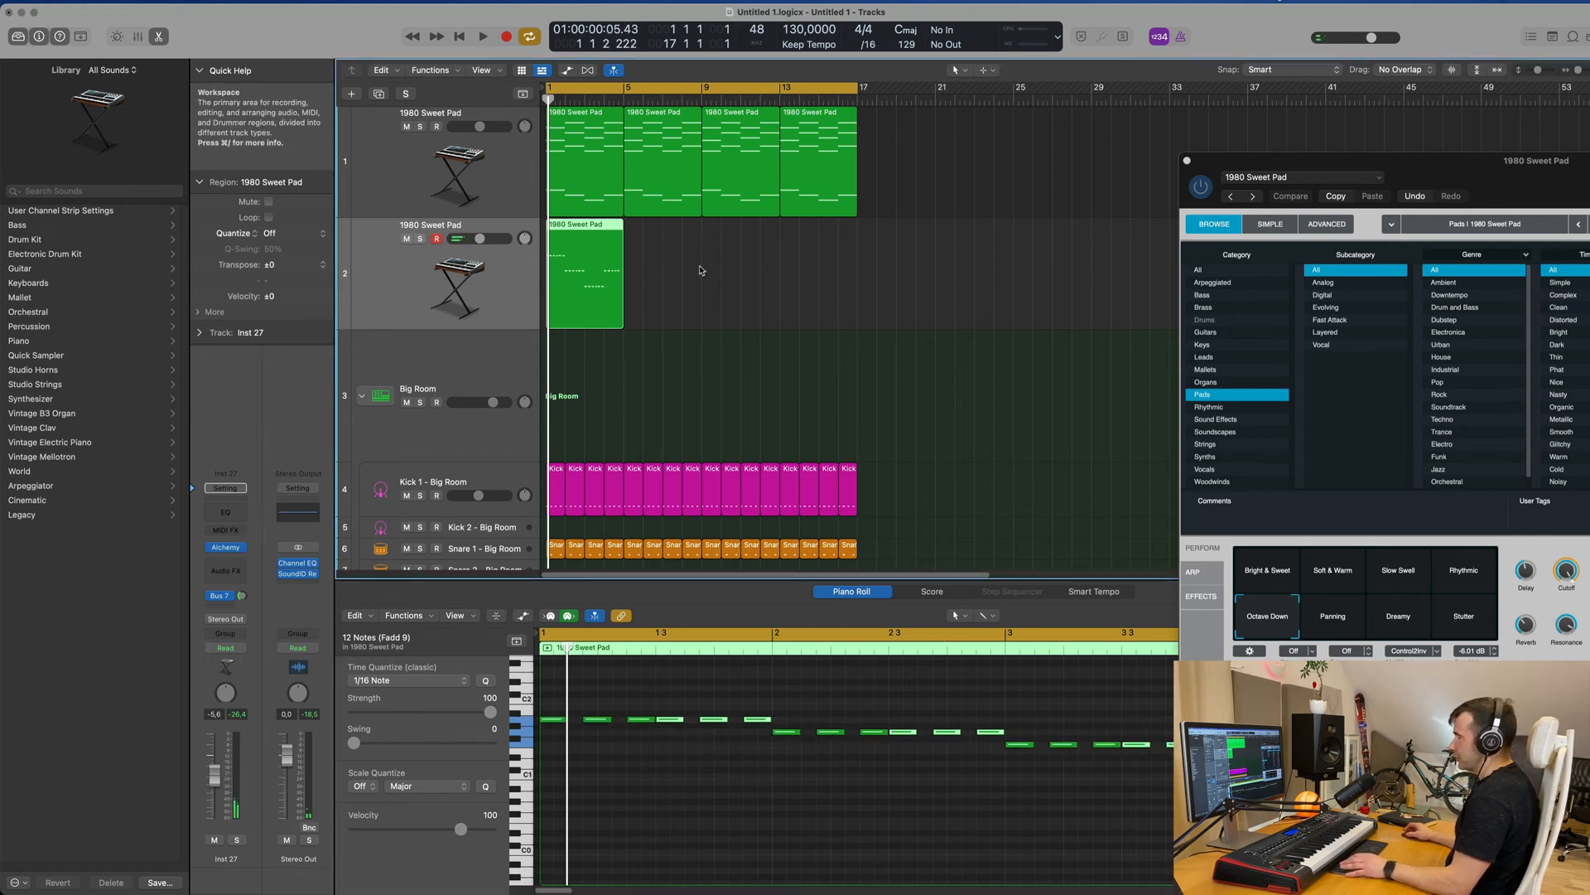
# - Repeat the duplicated track's four-bar bass region three times to fill bars 5 to 16
pyautogui.press('super+r')
pyautogui.press('super+r')
pyautogui.press('super+r')
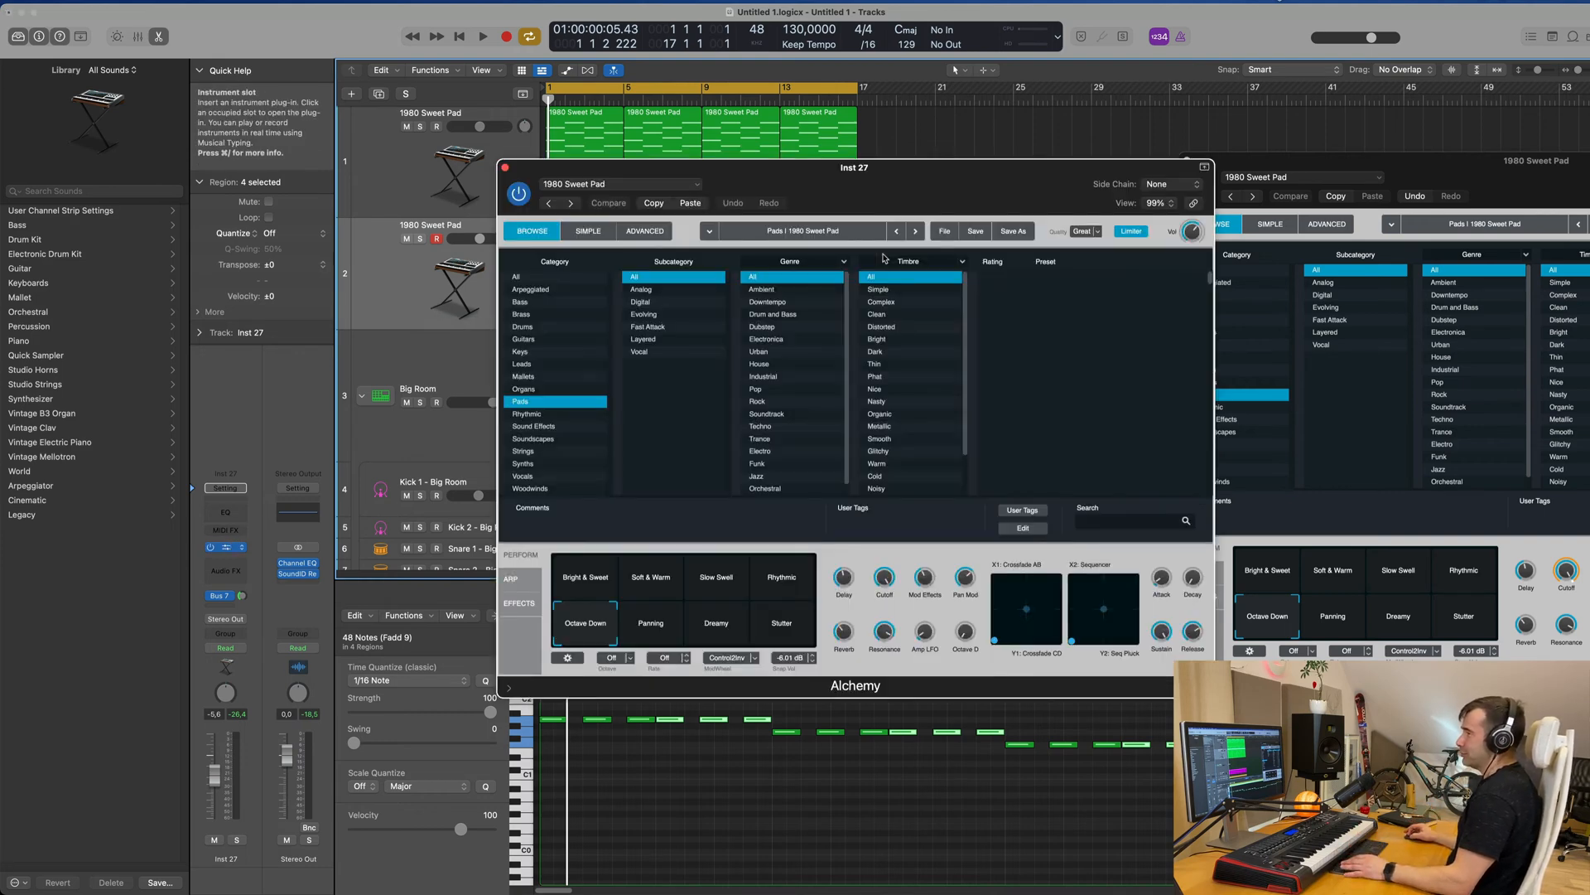
# - Bring up the duplicated track's Alchemy instrument and filter its presets to the Bass category
pyautogui.moveTo(920, 182); pyautogui.dragTo(1093, 288)
pyautogui.click(700, 410)
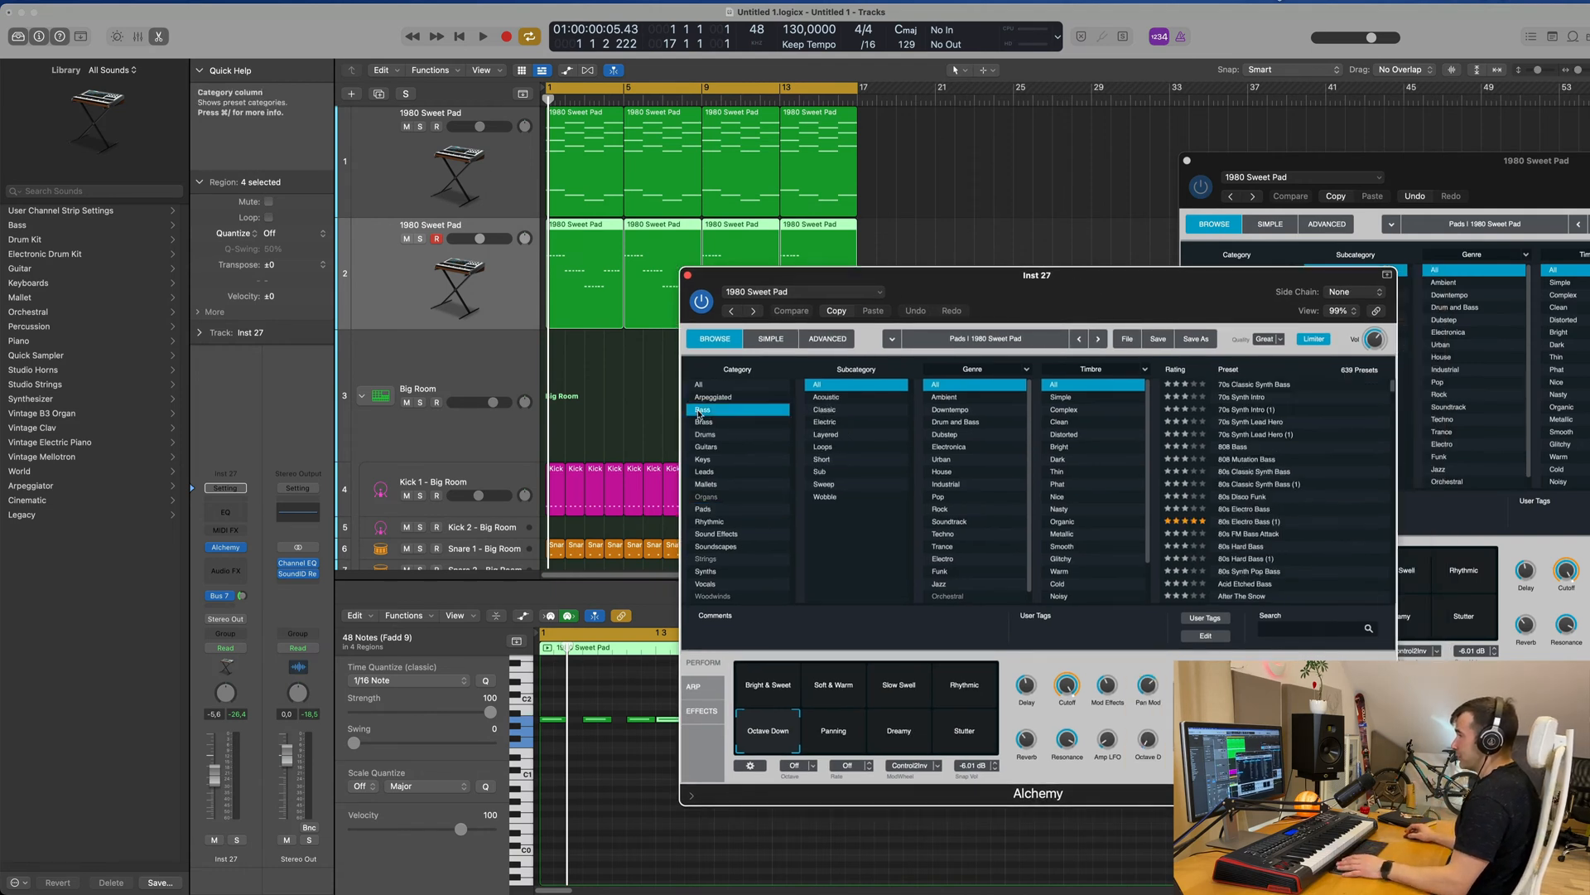
pyautogui.scroll(1, 1301, 445)
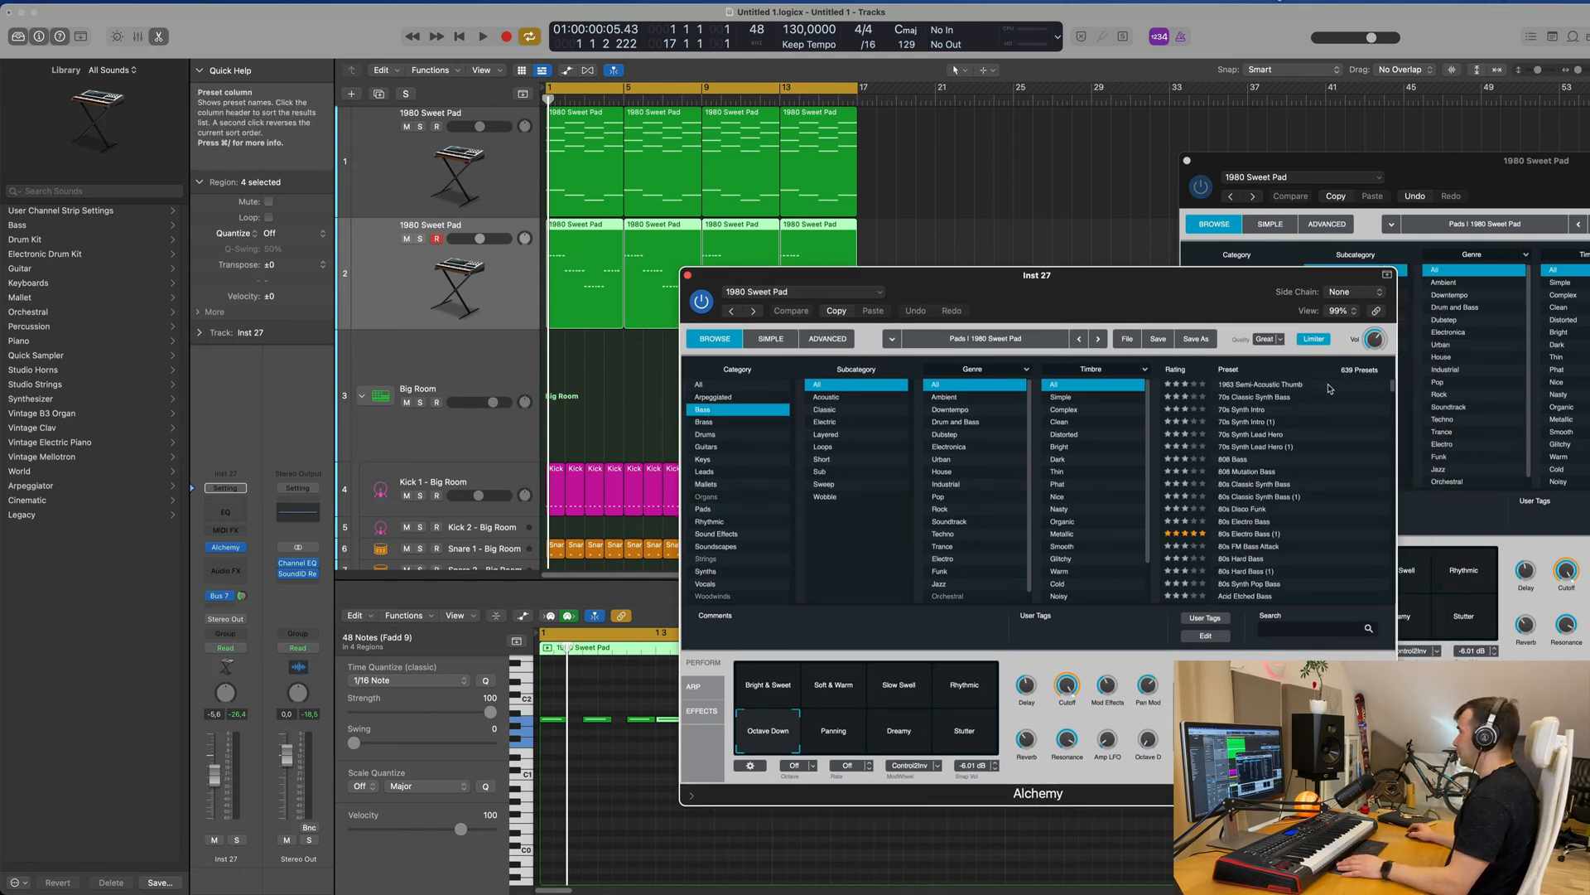
# - Audition the 1963 Semi-Acoustic Thumb preset during playback and raise the track volume to -4.6 dB
pyautogui.press('space')
pyautogui.click(491, 290)
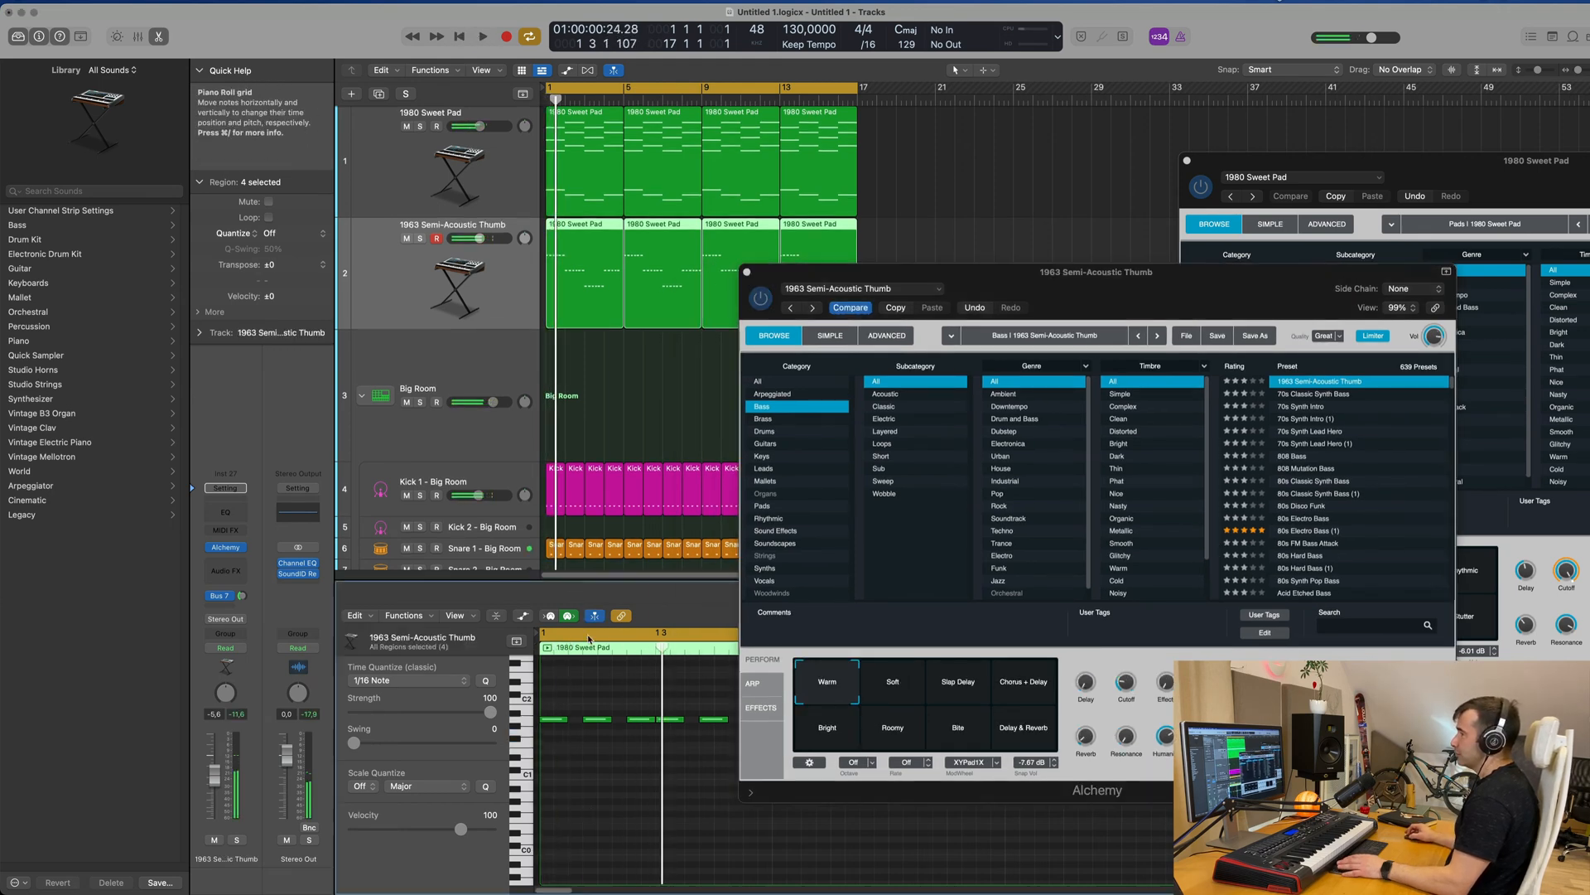
pyautogui.moveTo(791, 272); pyautogui.dragTo(709, 216)
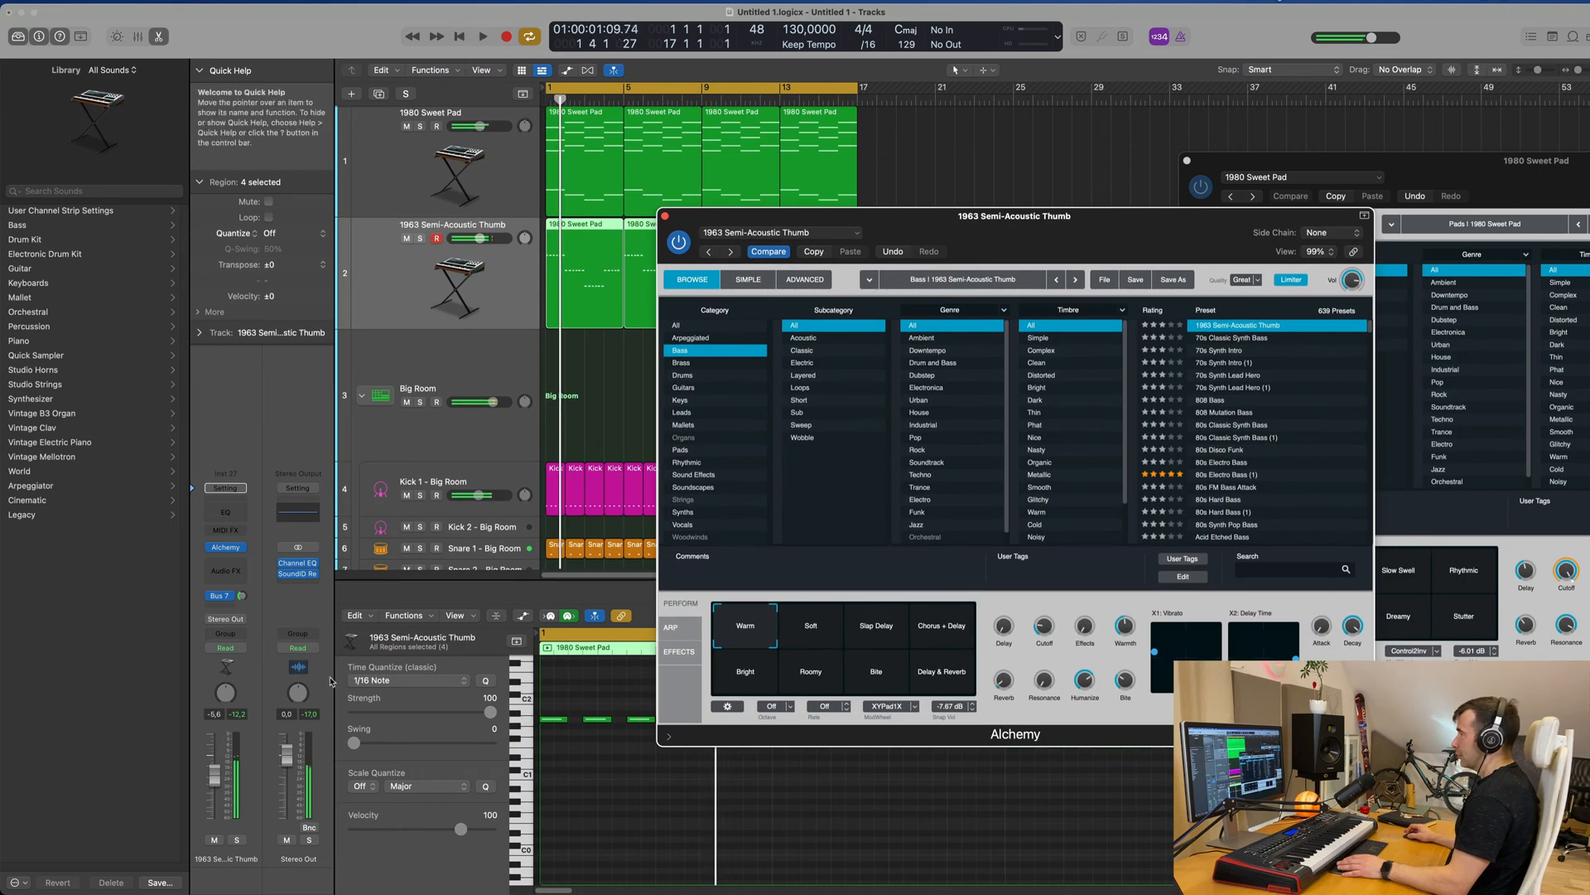
pyautogui.moveTo(214, 775); pyautogui.dragTo(215, 773)
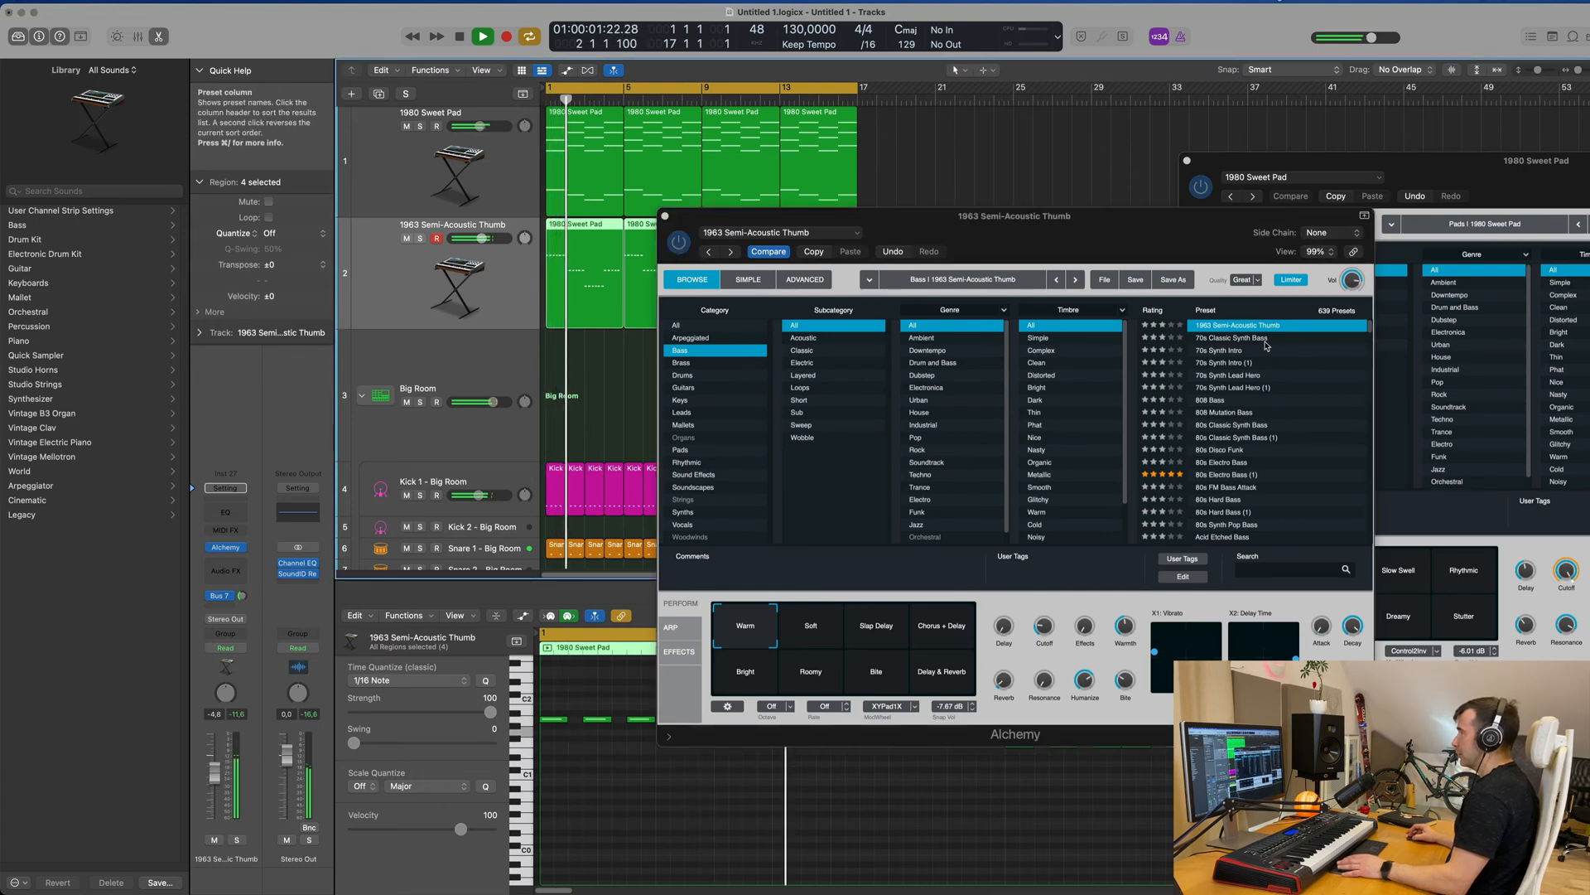
# - Load the 70s Classic Synth Bass preset in Alchemy and raise the track volume to -3.1 dB
pyautogui.click(1231, 339)
pyautogui.moveTo(1187, 248); pyautogui.dragTo(1273, 182)
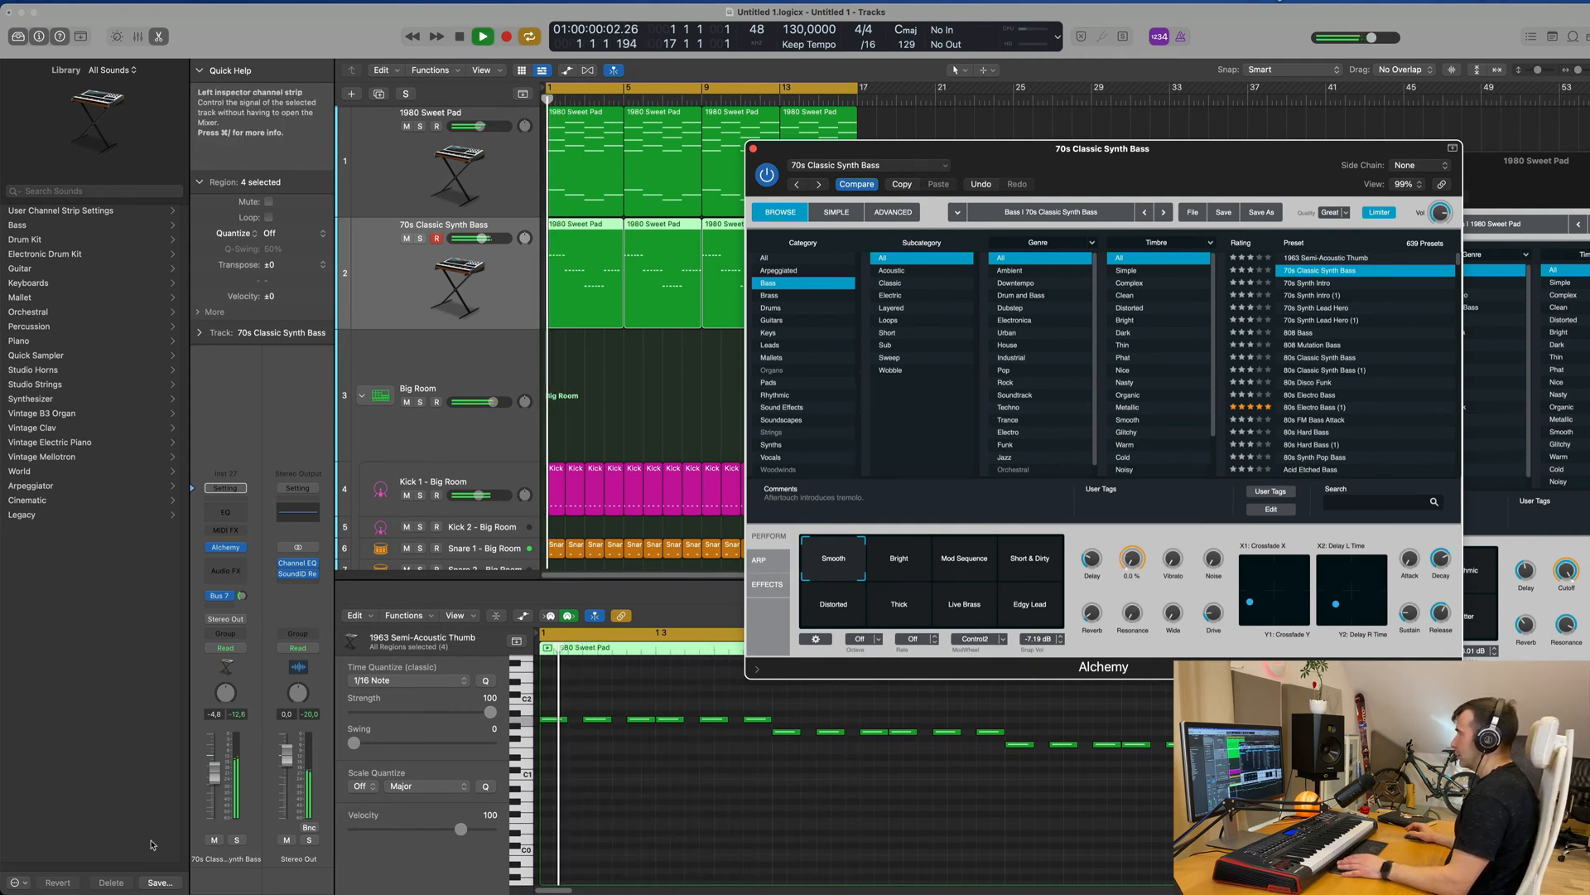
pyautogui.moveTo(214, 773); pyautogui.dragTo(215, 766)
# - Try transposing all the bass notes up one octave and listen to them in playback
pyautogui.click(683, 815)
pyautogui.press('space')
pyautogui.press('super+a')
pyautogui.press('Delete')
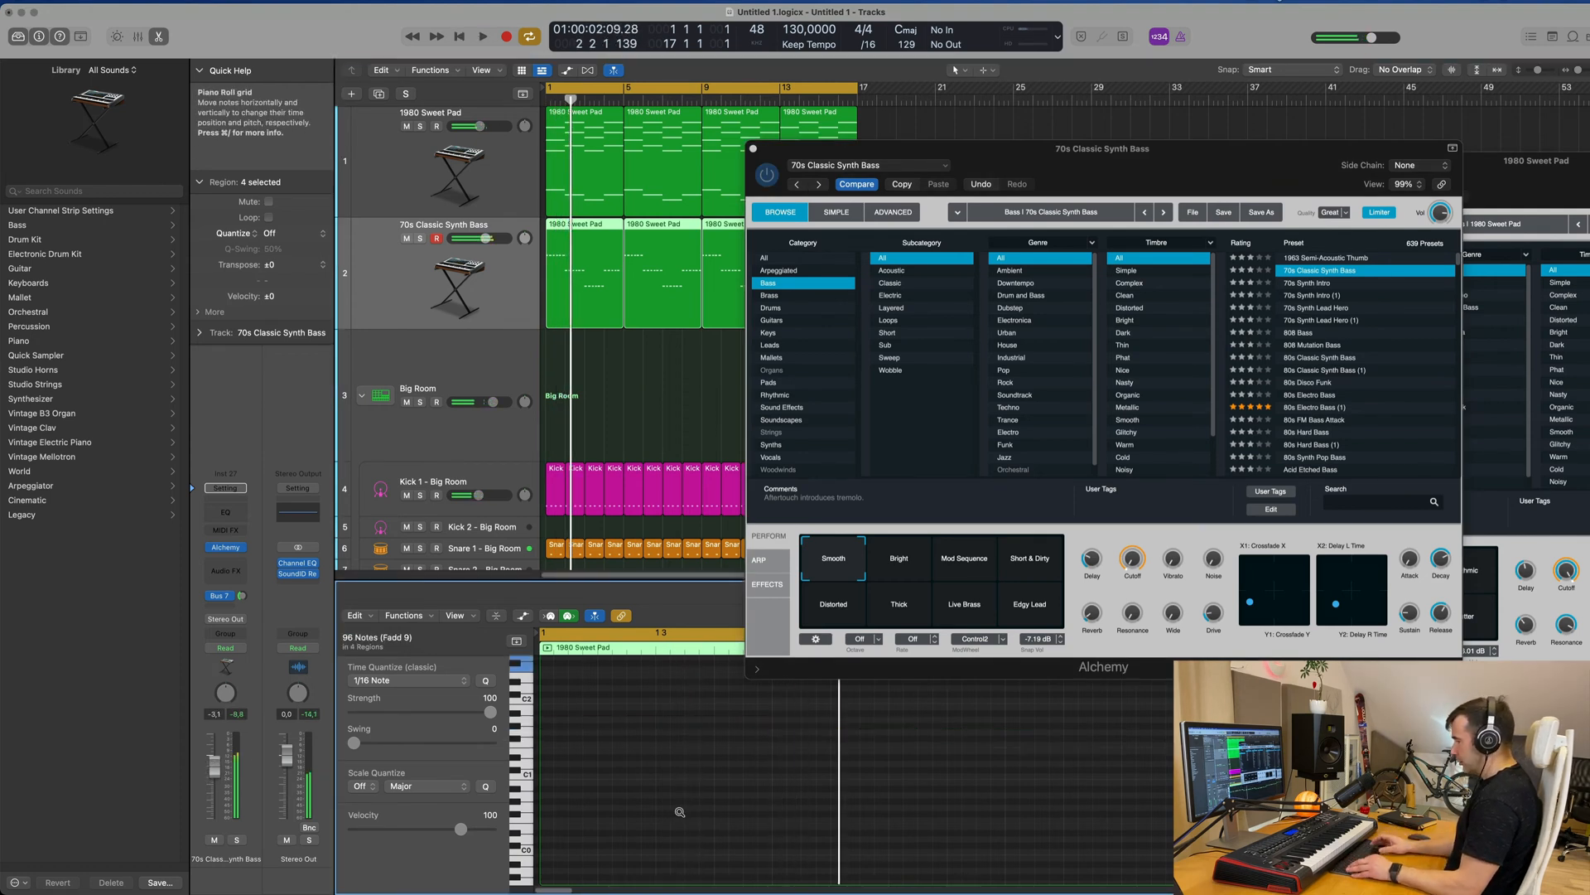
pyautogui.moveTo(1163, 159); pyautogui.dragTo(1340, 230)
pyautogui.press('super+Left')
pyautogui.press('space')
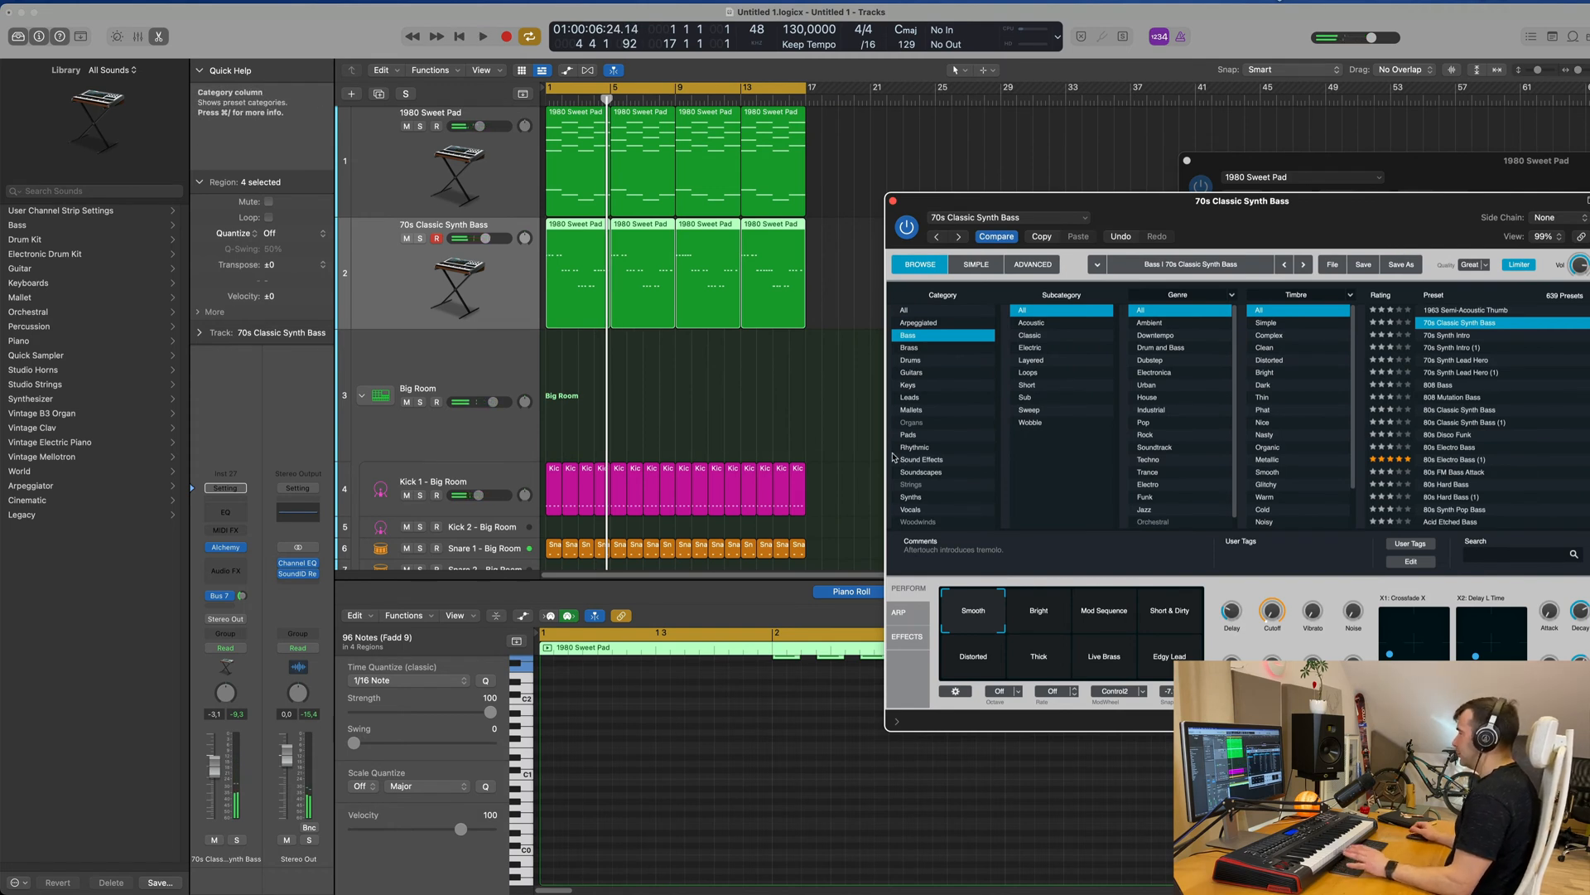
pyautogui.press('space')
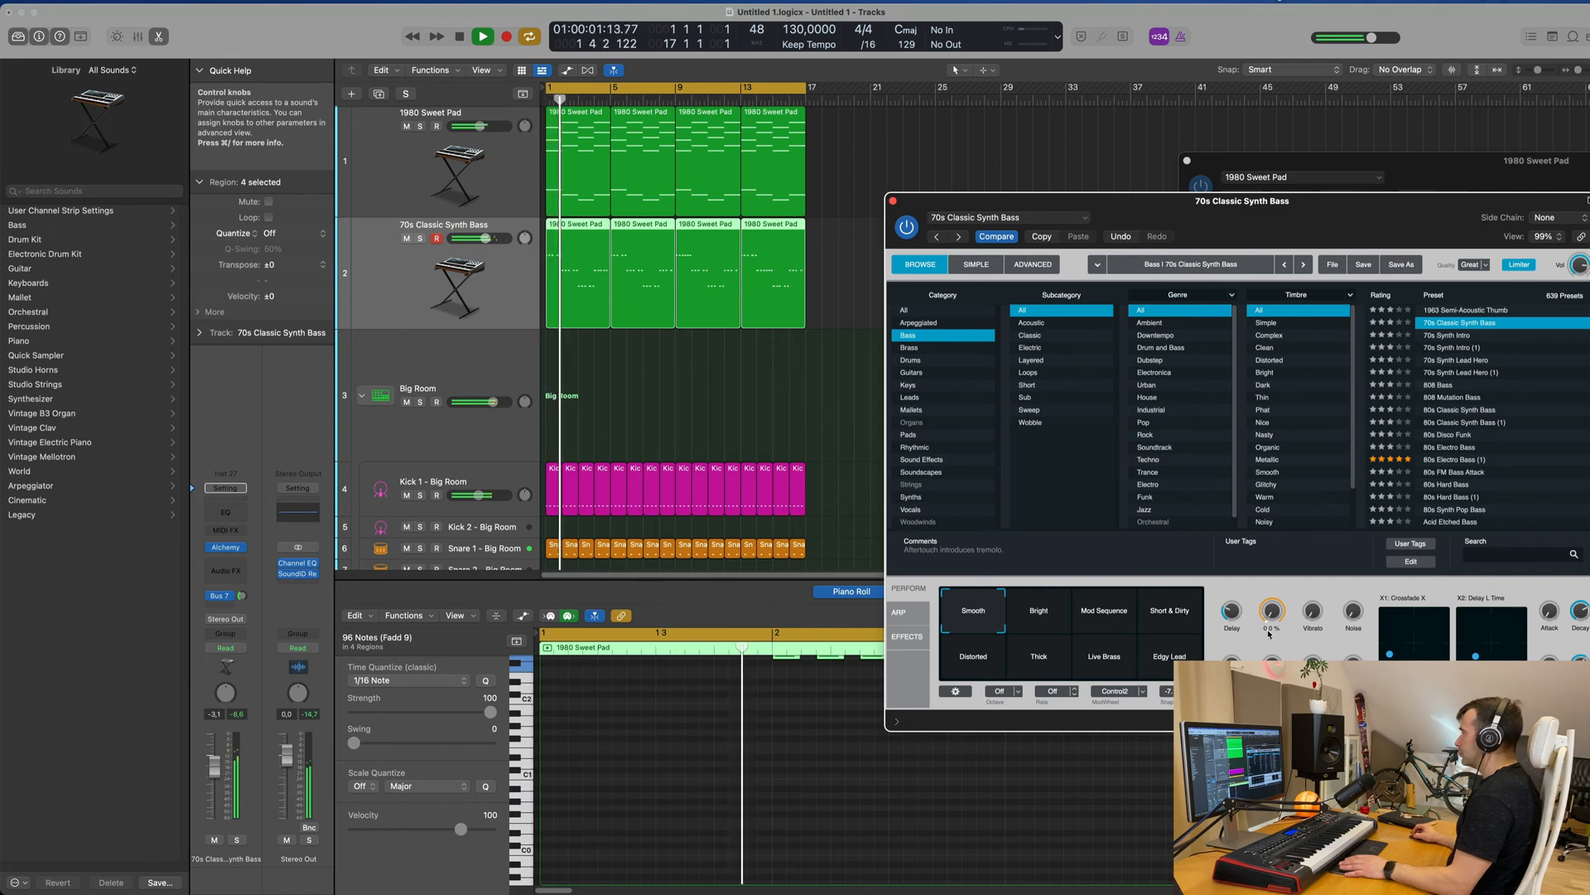
pyautogui.press('space')
pyautogui.moveTo(821, 256); pyautogui.dragTo(607, 295)
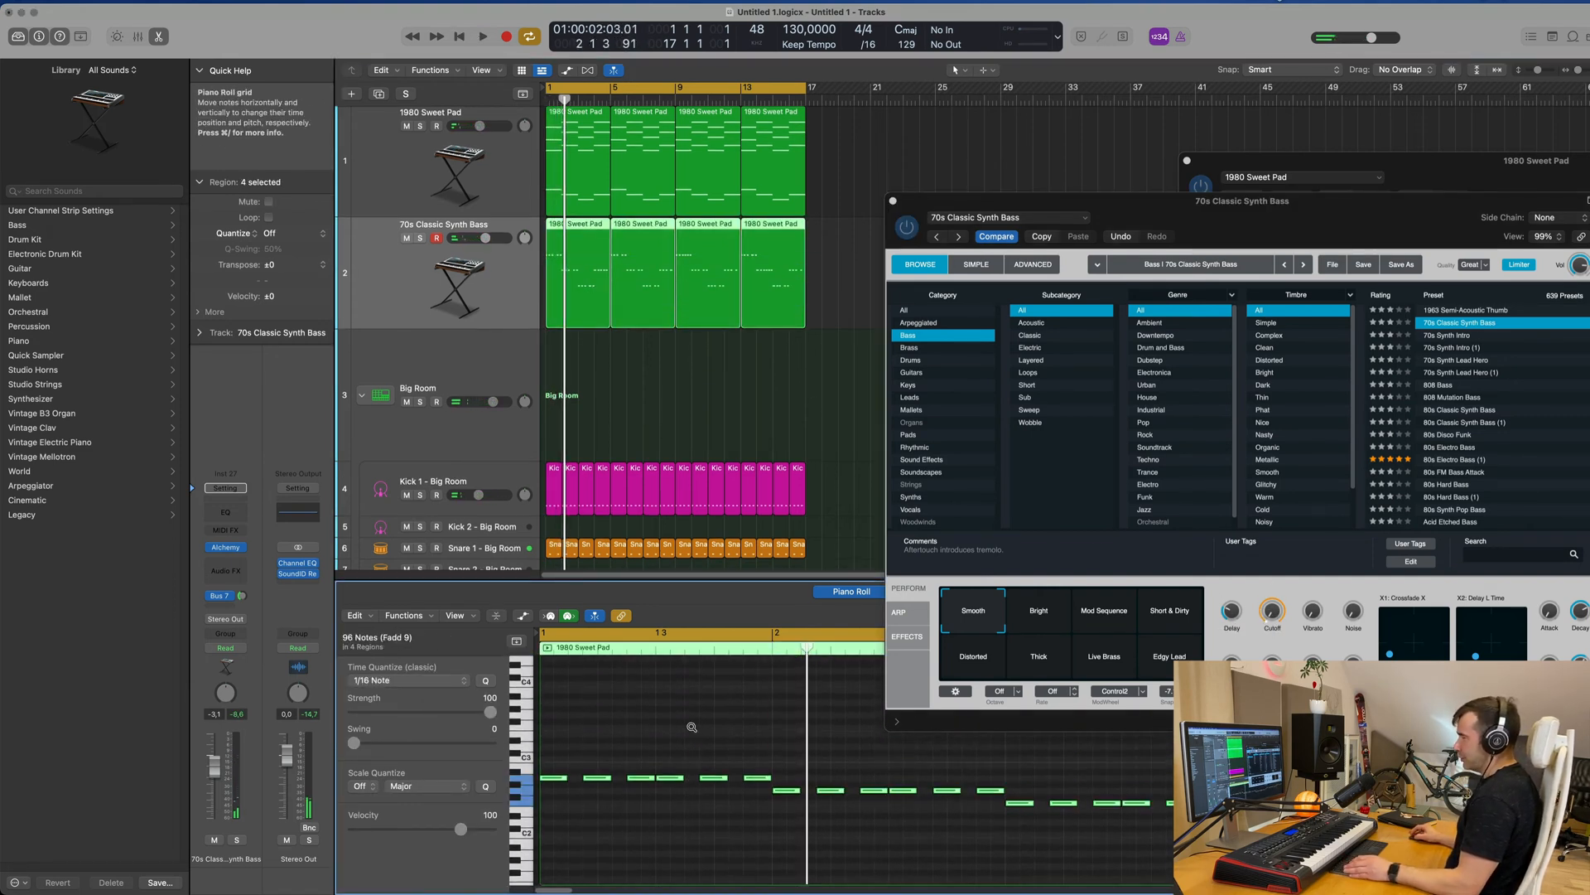
# - Transpose all the bass notes back down one octave and play the arrangement from the start
pyautogui.scroll(3, 692, 728)
pyautogui.press('space')
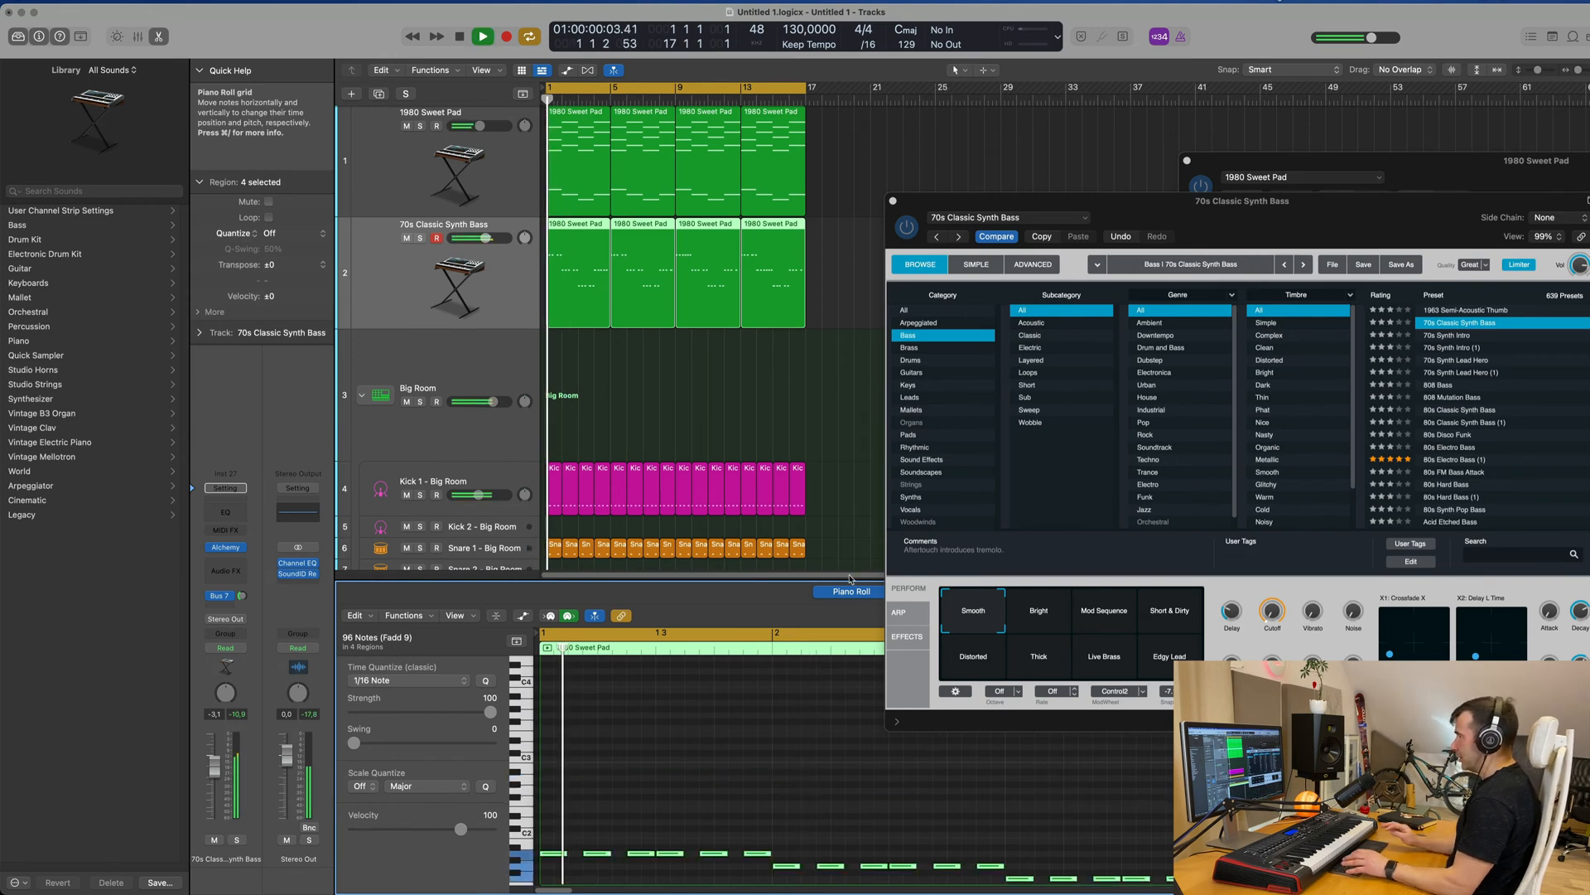
pyautogui.moveTo(1282, 213); pyautogui.dragTo(1170, 205)
pyautogui.press('space')
pyautogui.press('space')
pyautogui.press('space')
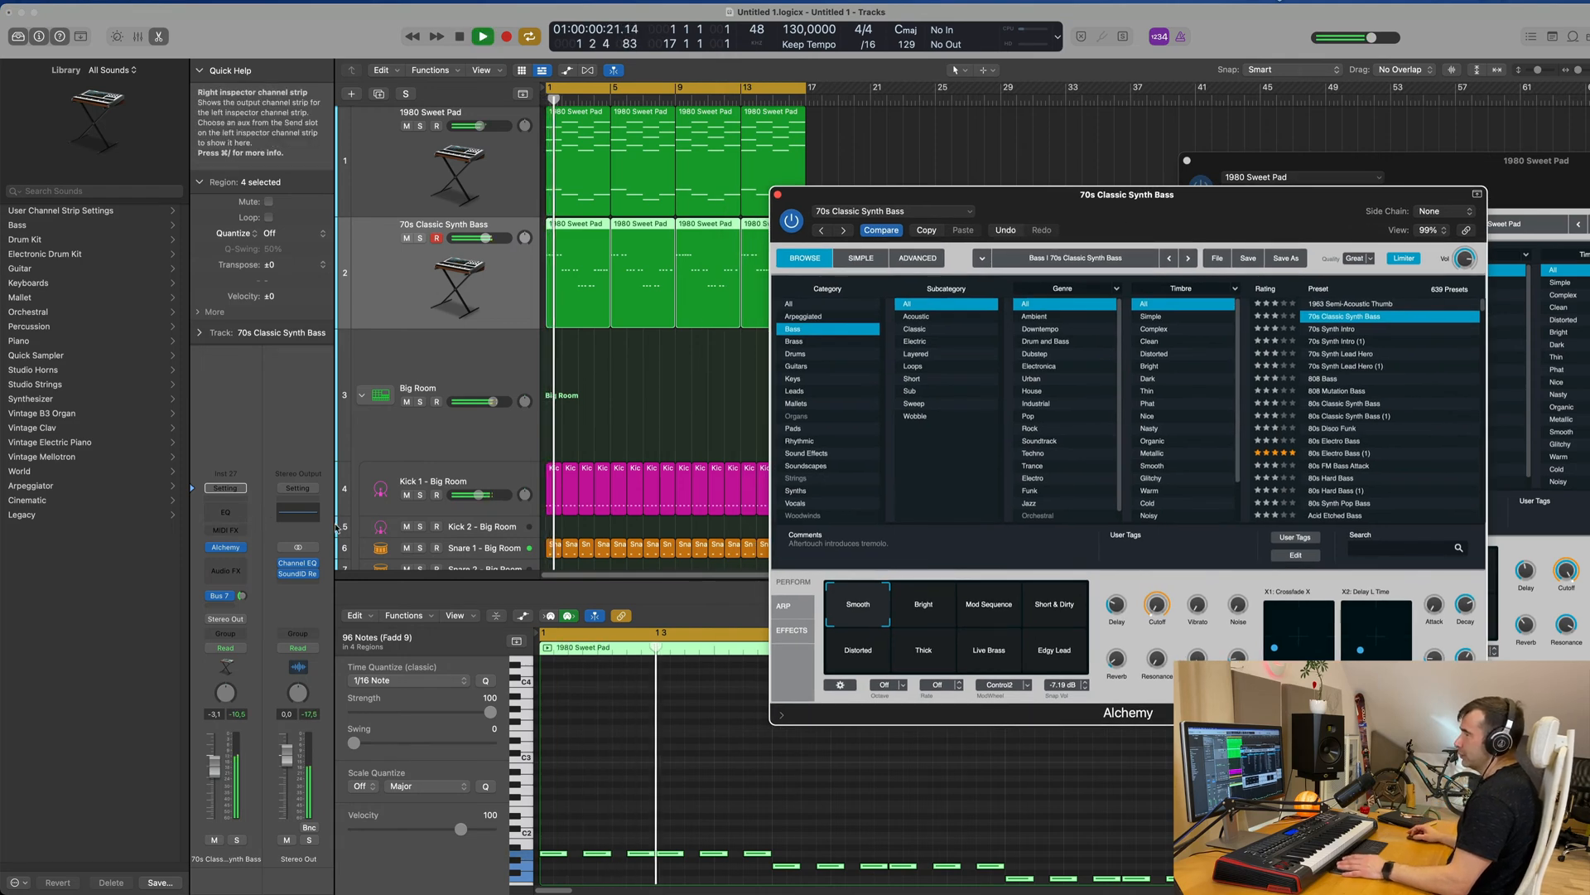
# - Add a Channel EQ to the bass track and examine the bass sound's spectrum during playback
pyautogui.click(225, 511)
pyautogui.moveTo(877, 172); pyautogui.dragTo(1073, 391)
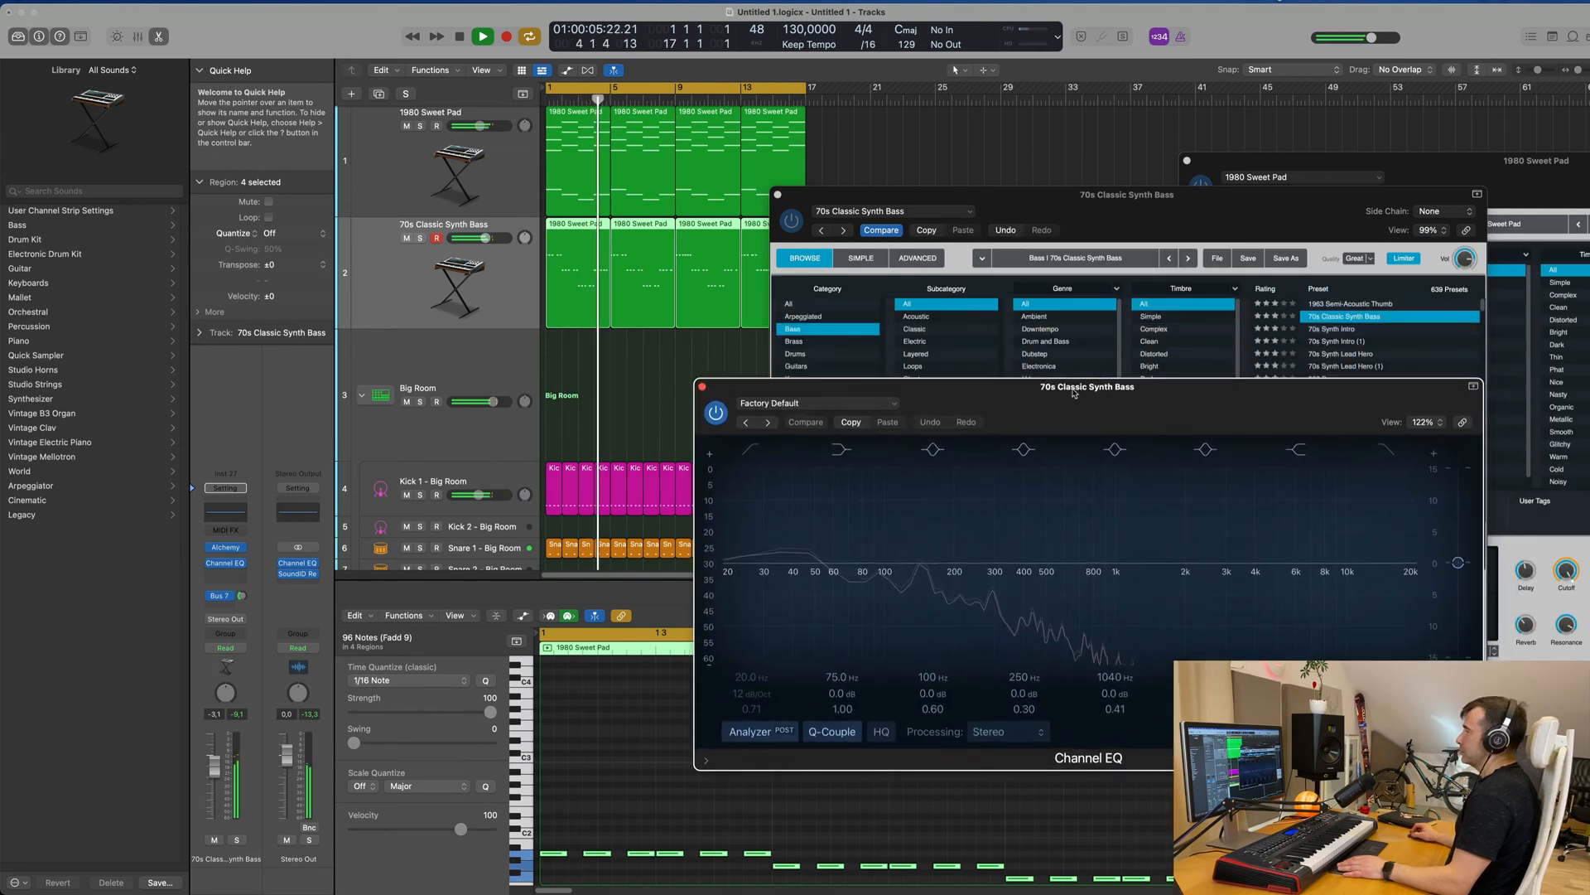
pyautogui.moveTo(1125, 208); pyautogui.dragTo(1453, 198)
pyautogui.moveTo(932, 417); pyautogui.dragTo(1117, 329)
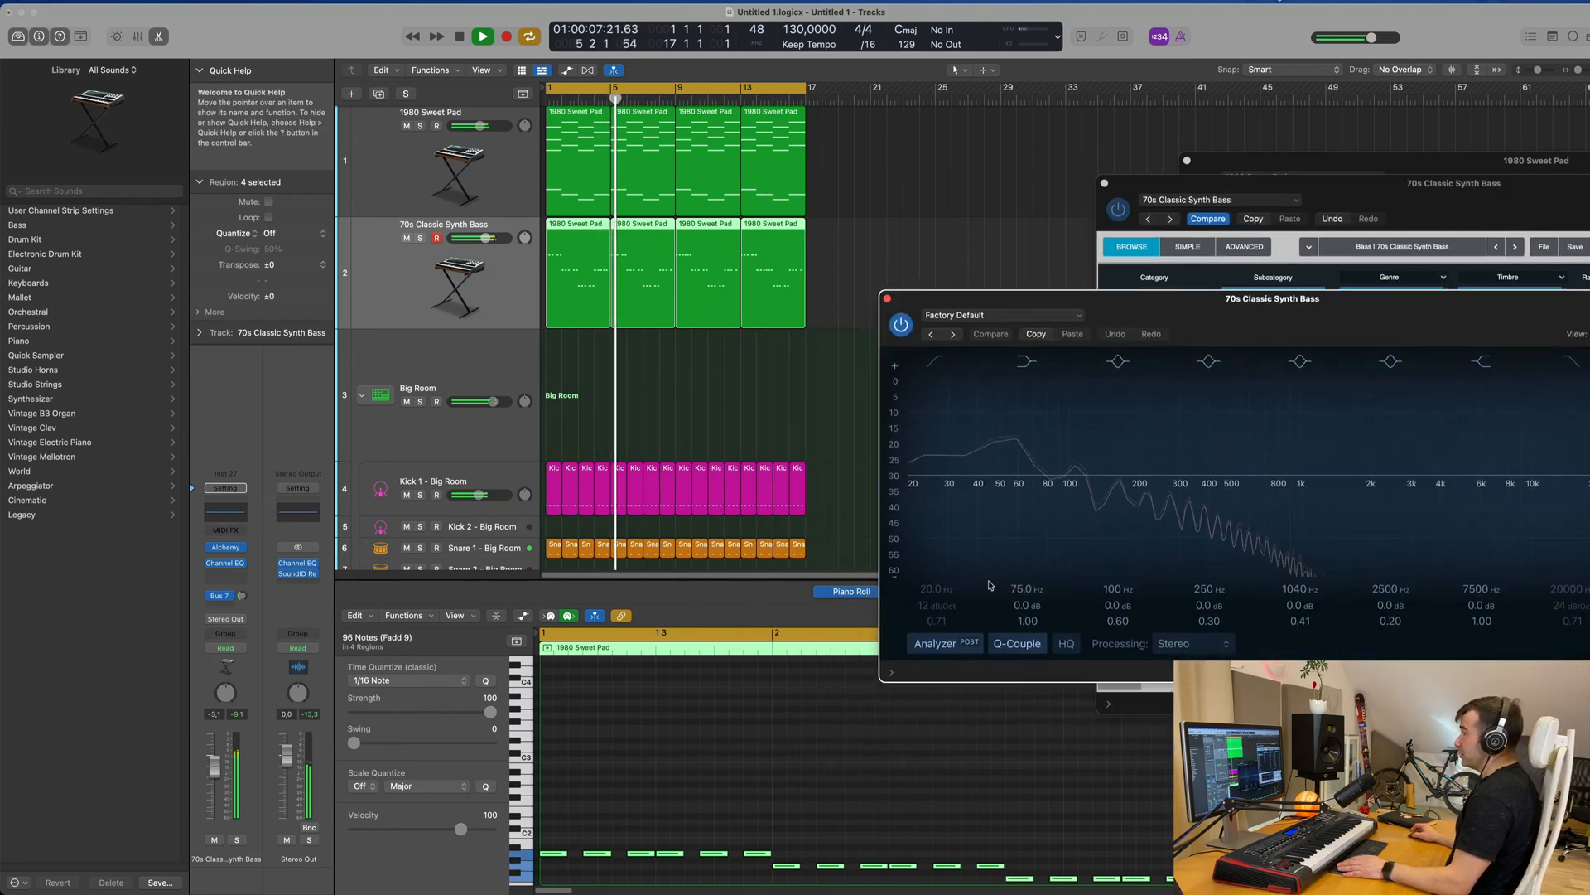
pyautogui.press('space')
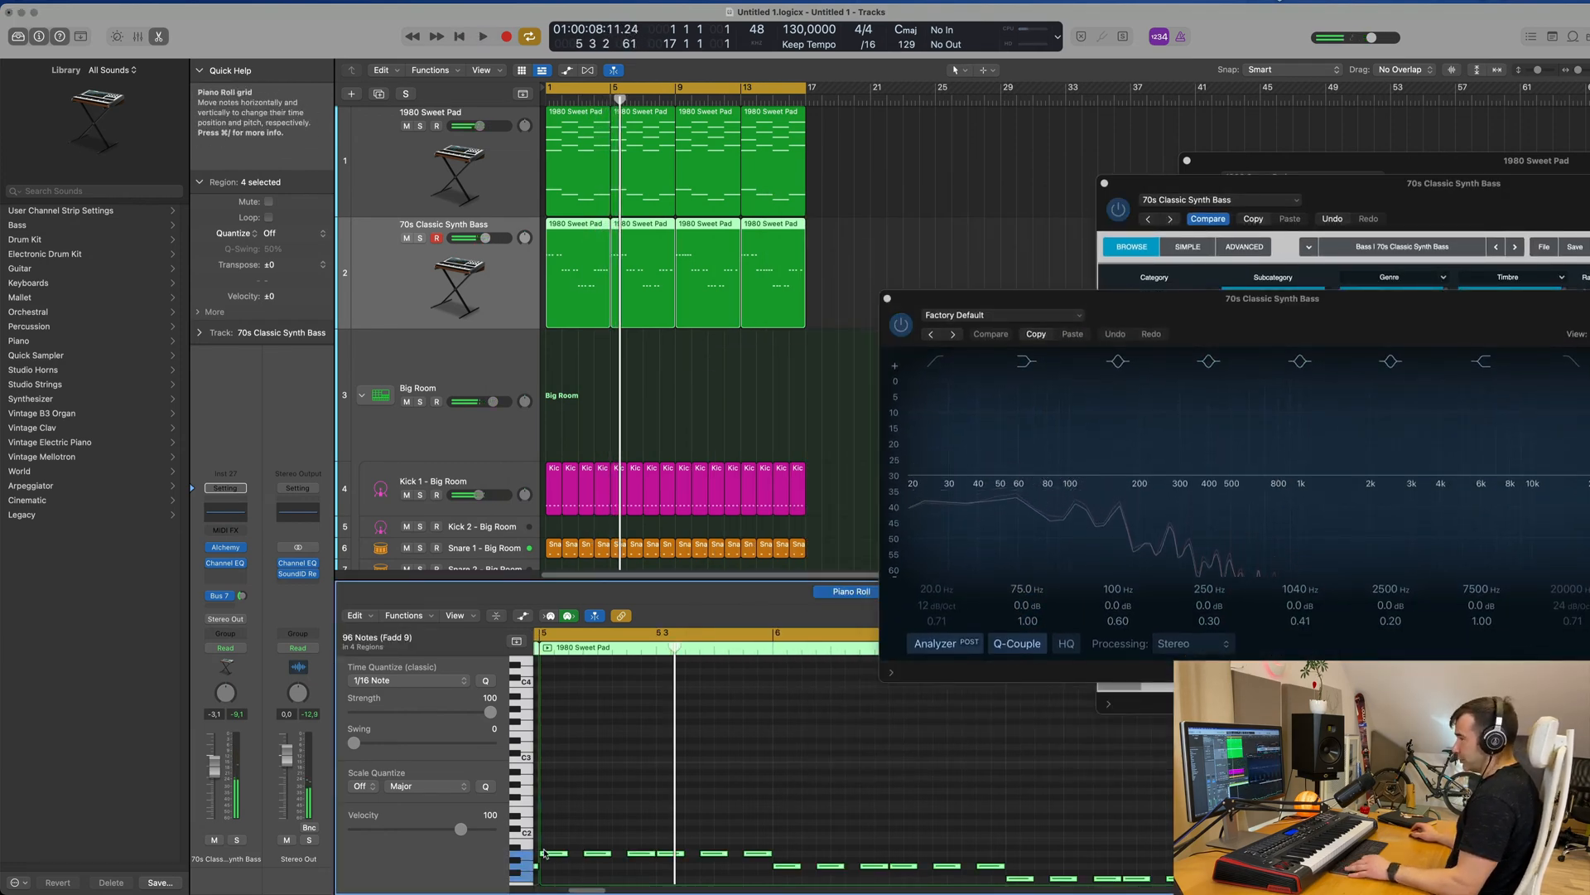
# - Copy all the bass notes one octave higher, check the layered sound in the Channel EQ analyzer, and close the EQ window
pyautogui.moveTo(552, 844); pyautogui.dragTo(550, 779)
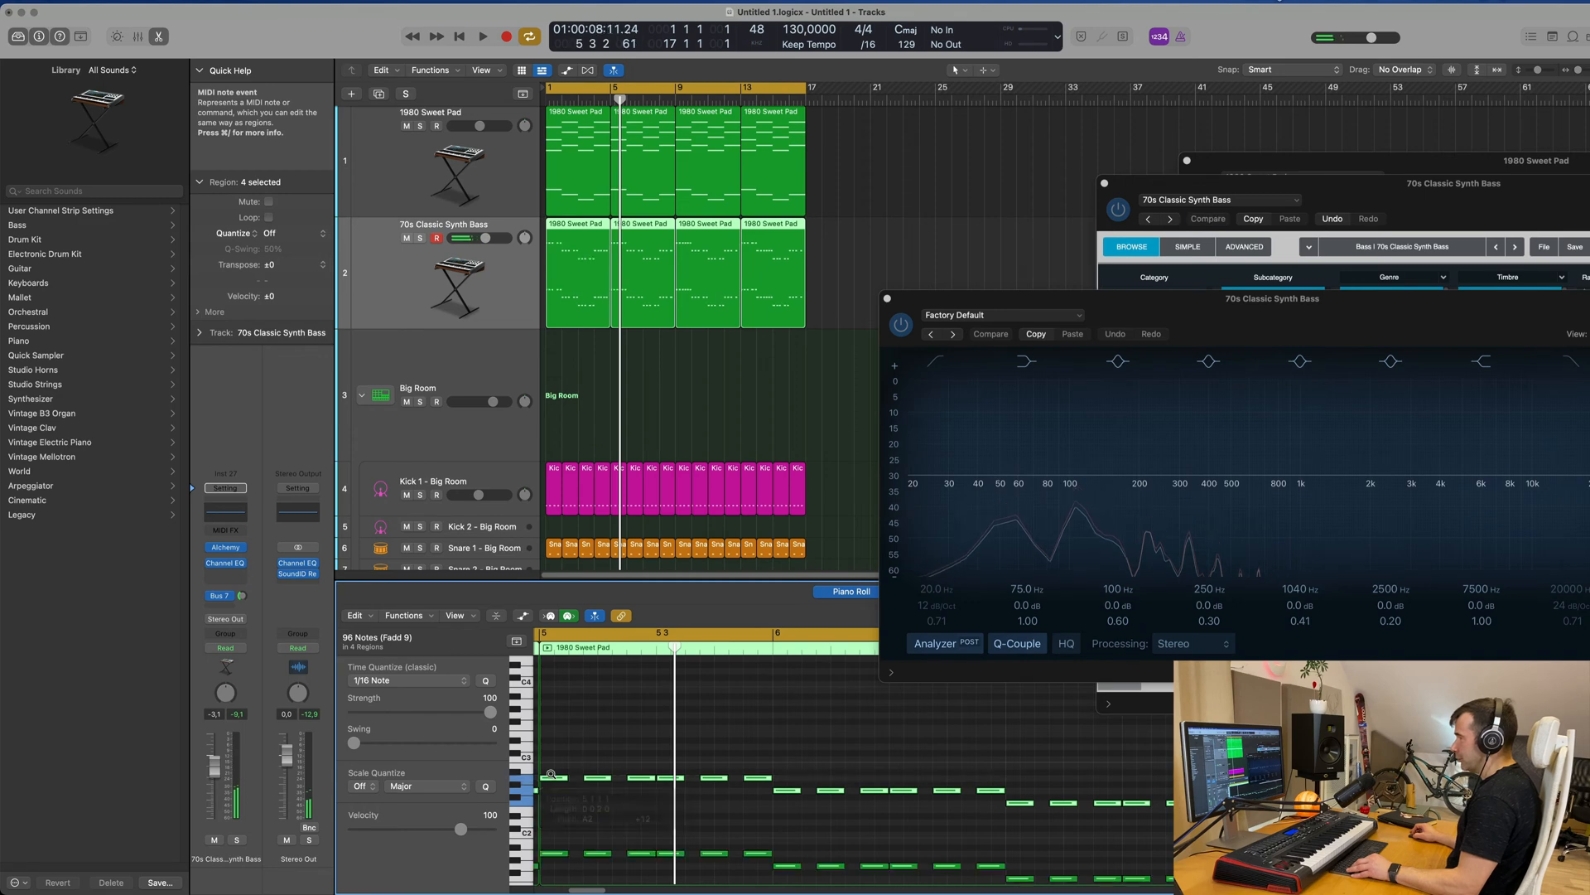
pyautogui.moveTo(1319, 311); pyautogui.dragTo(986, 394)
pyautogui.press('space')
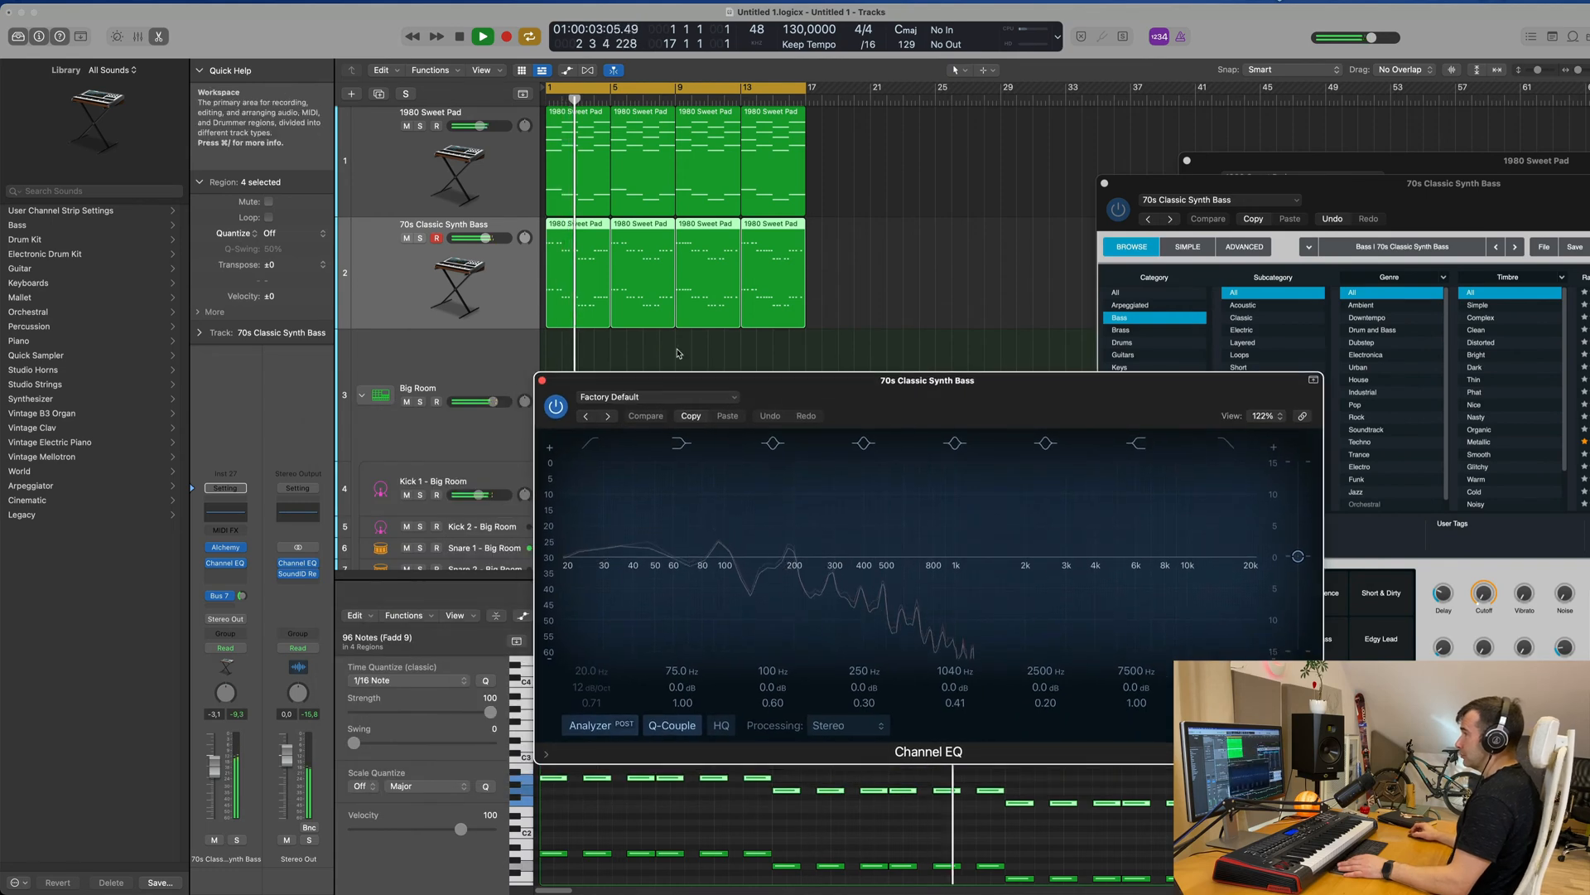
pyautogui.moveTo(680, 381); pyautogui.dragTo(606, 308)
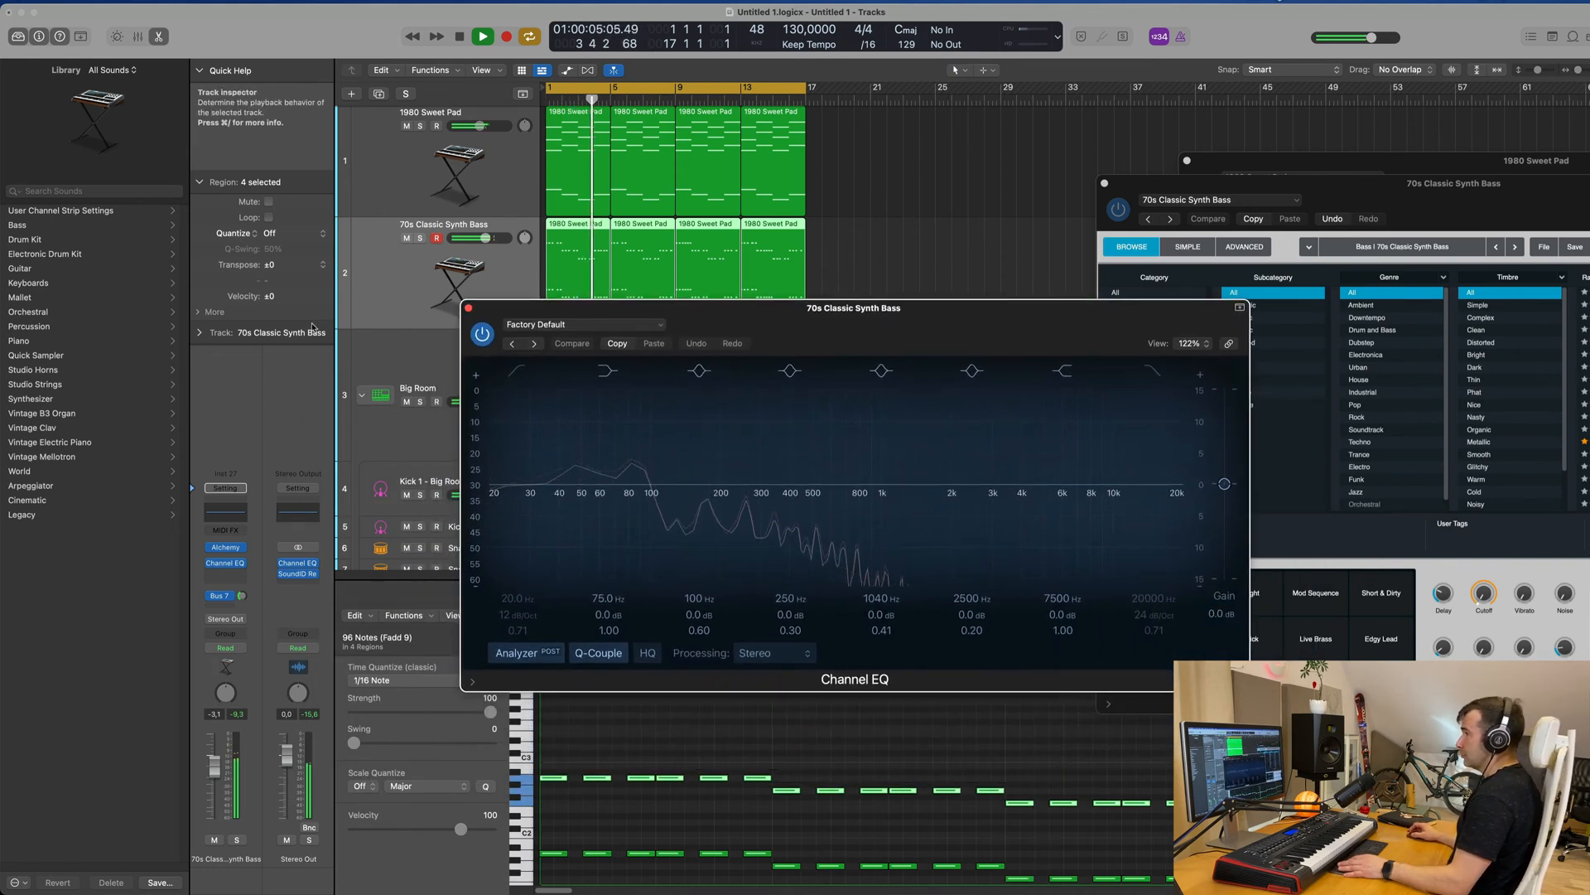
pyautogui.click(392, 320)
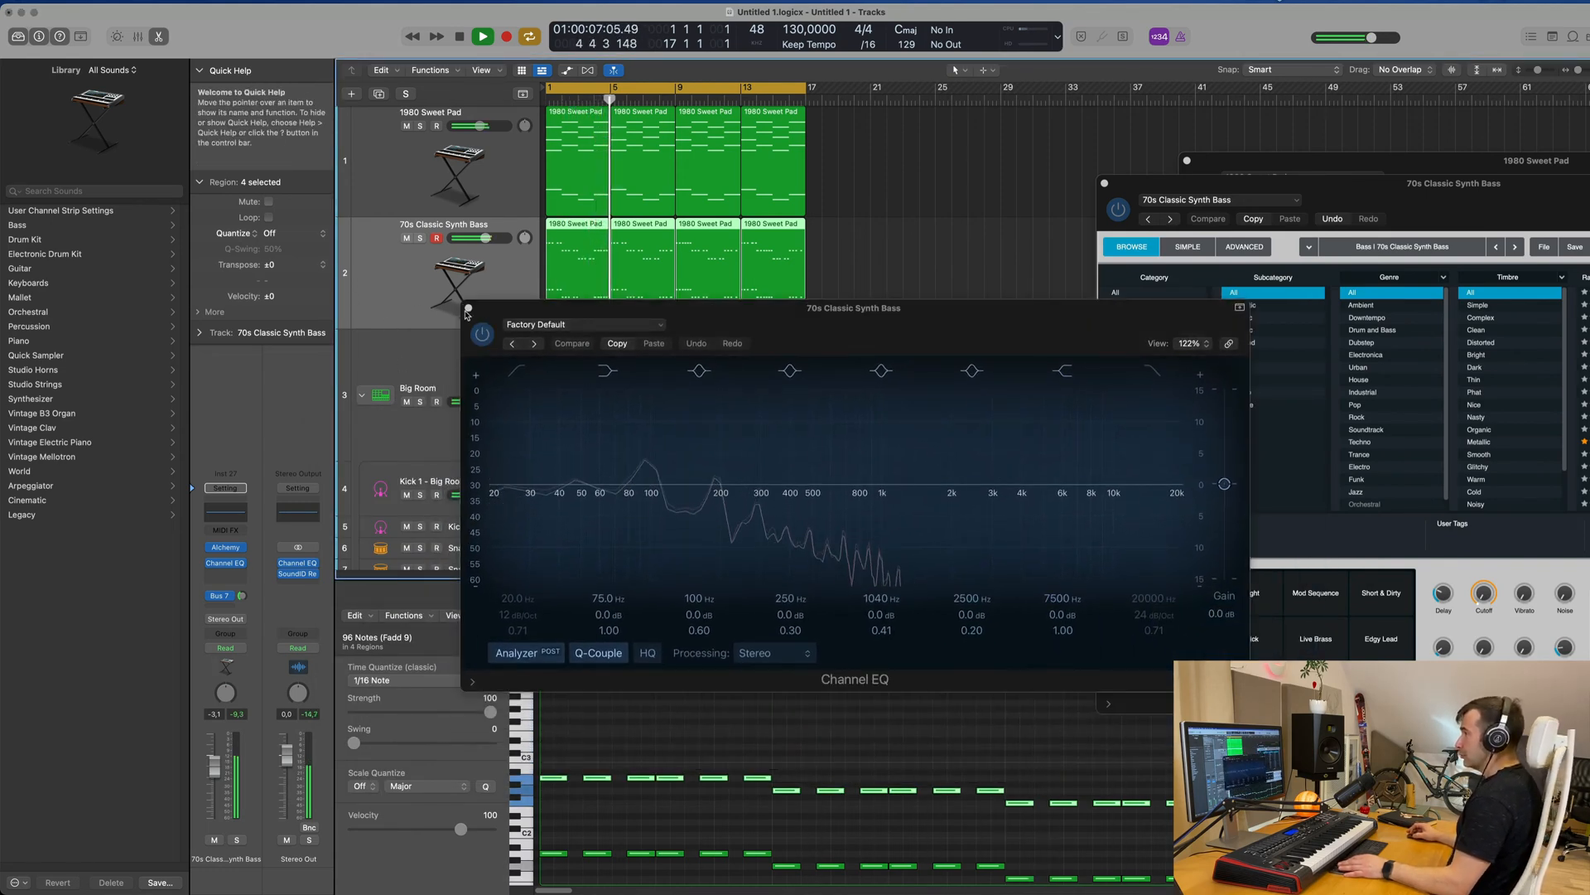
pyautogui.click(468, 308)
# - Solo the bass track, show Alchemy's advanced controls, and adjust the track's Bus 7 send
pyautogui.press('s')
pyautogui.moveTo(1517, 193); pyautogui.dragTo(1000, 210)
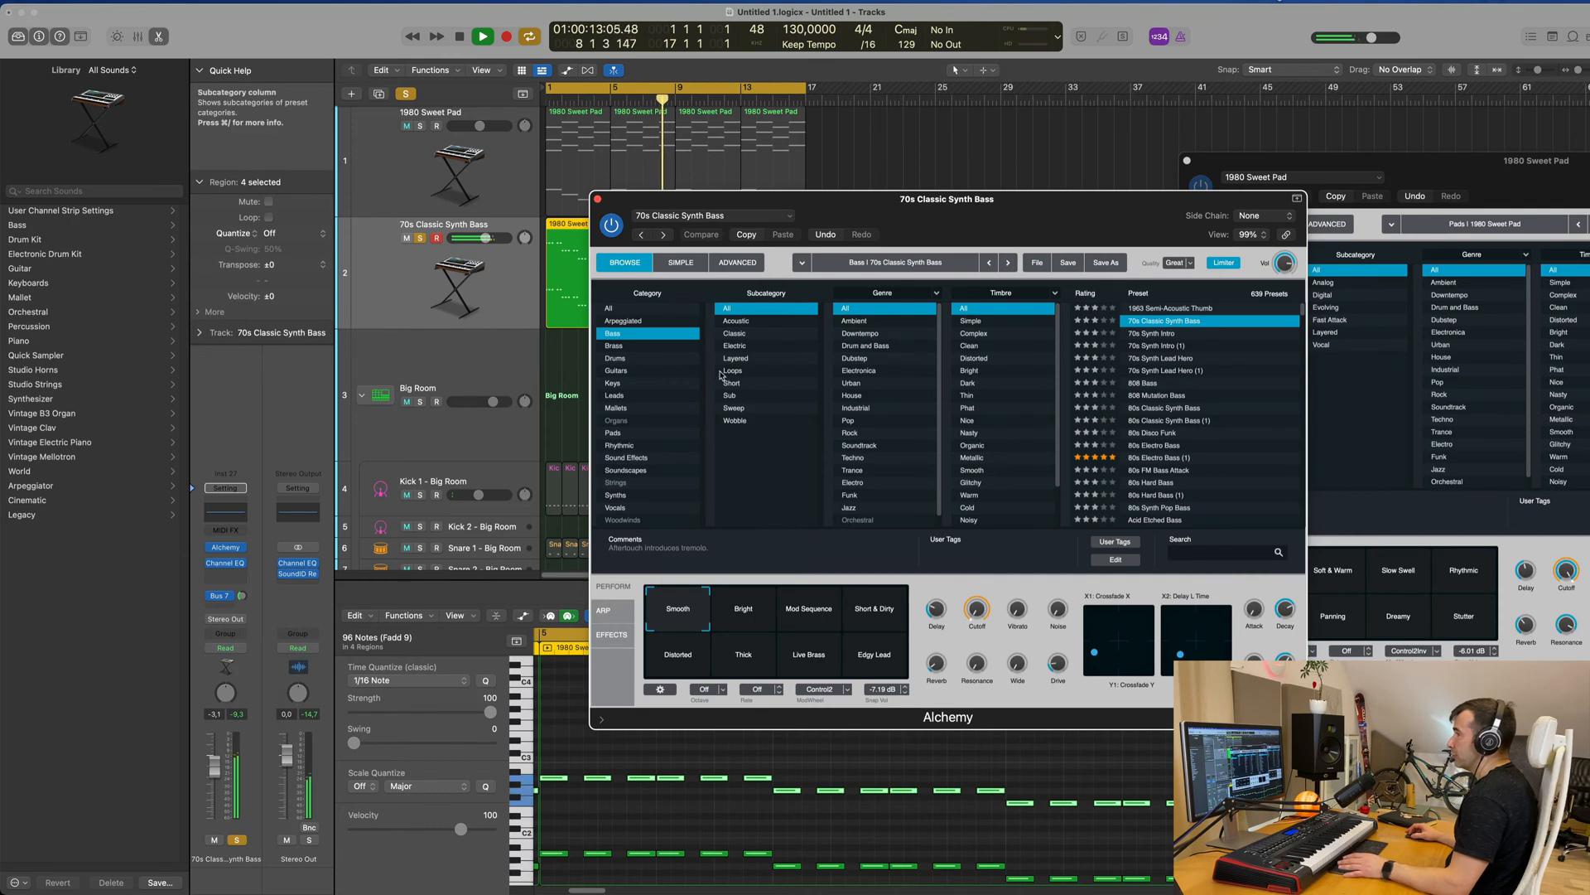
pyautogui.moveTo(1000, 226); pyautogui.dragTo(971, 222)
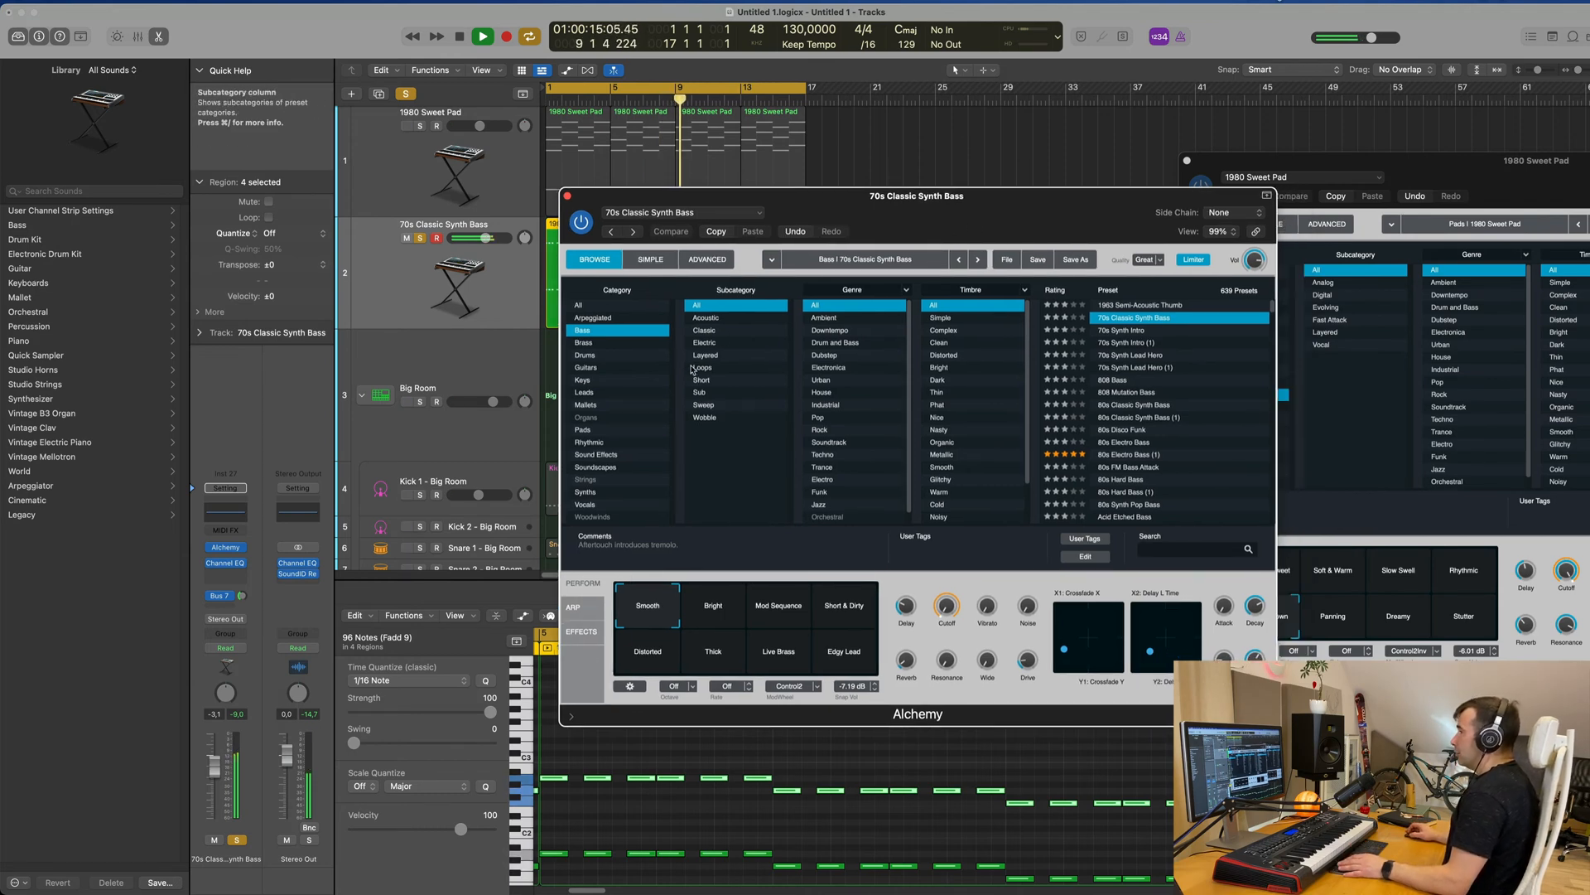
pyautogui.click(651, 260)
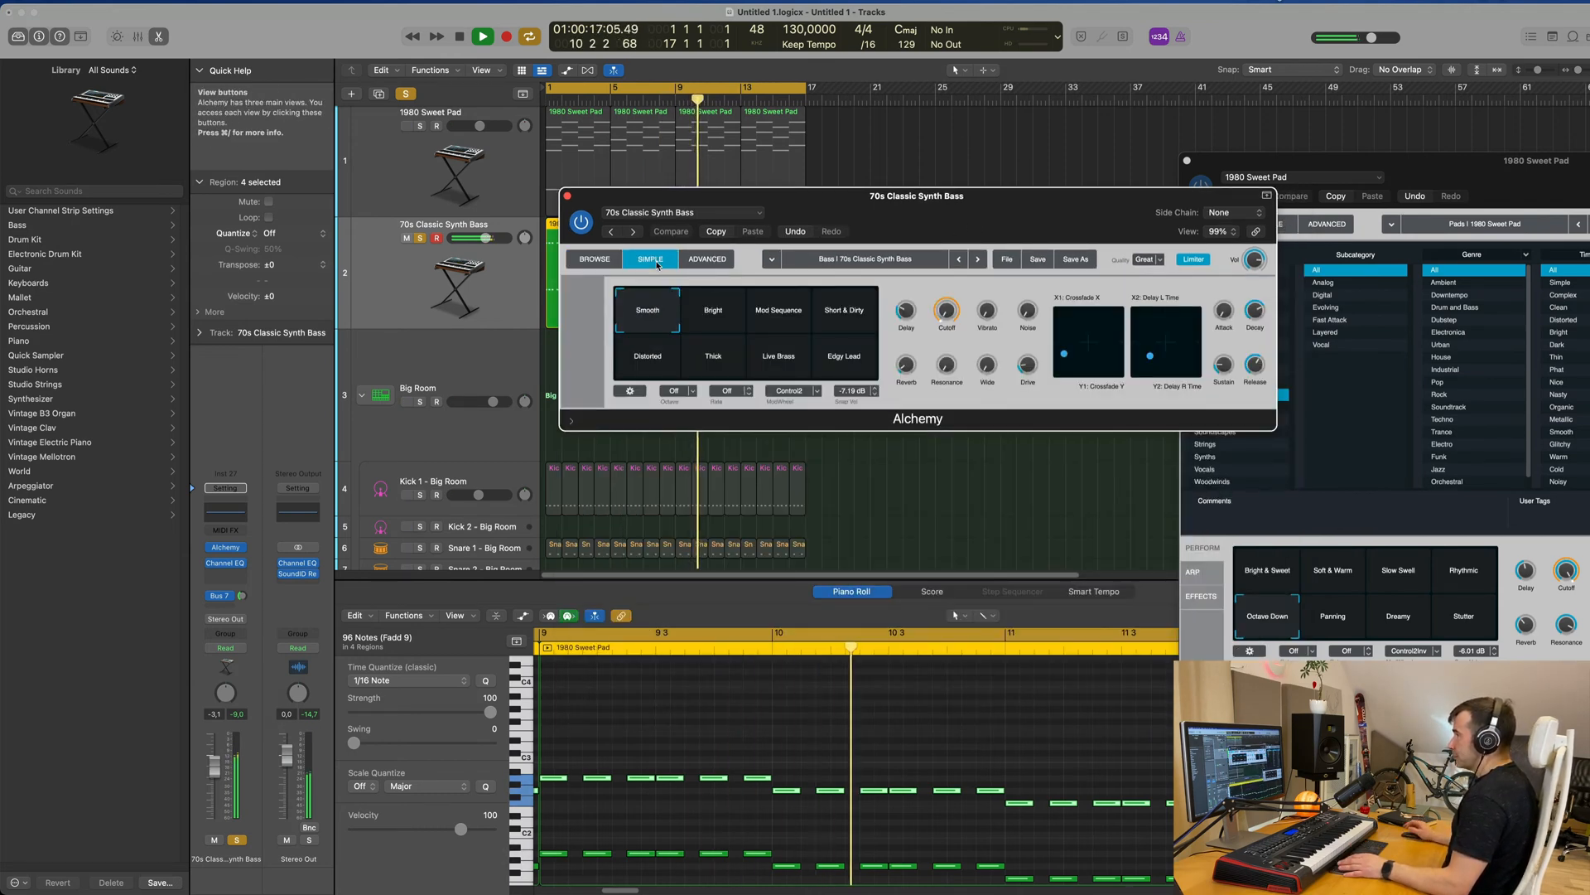
pyautogui.click(706, 260)
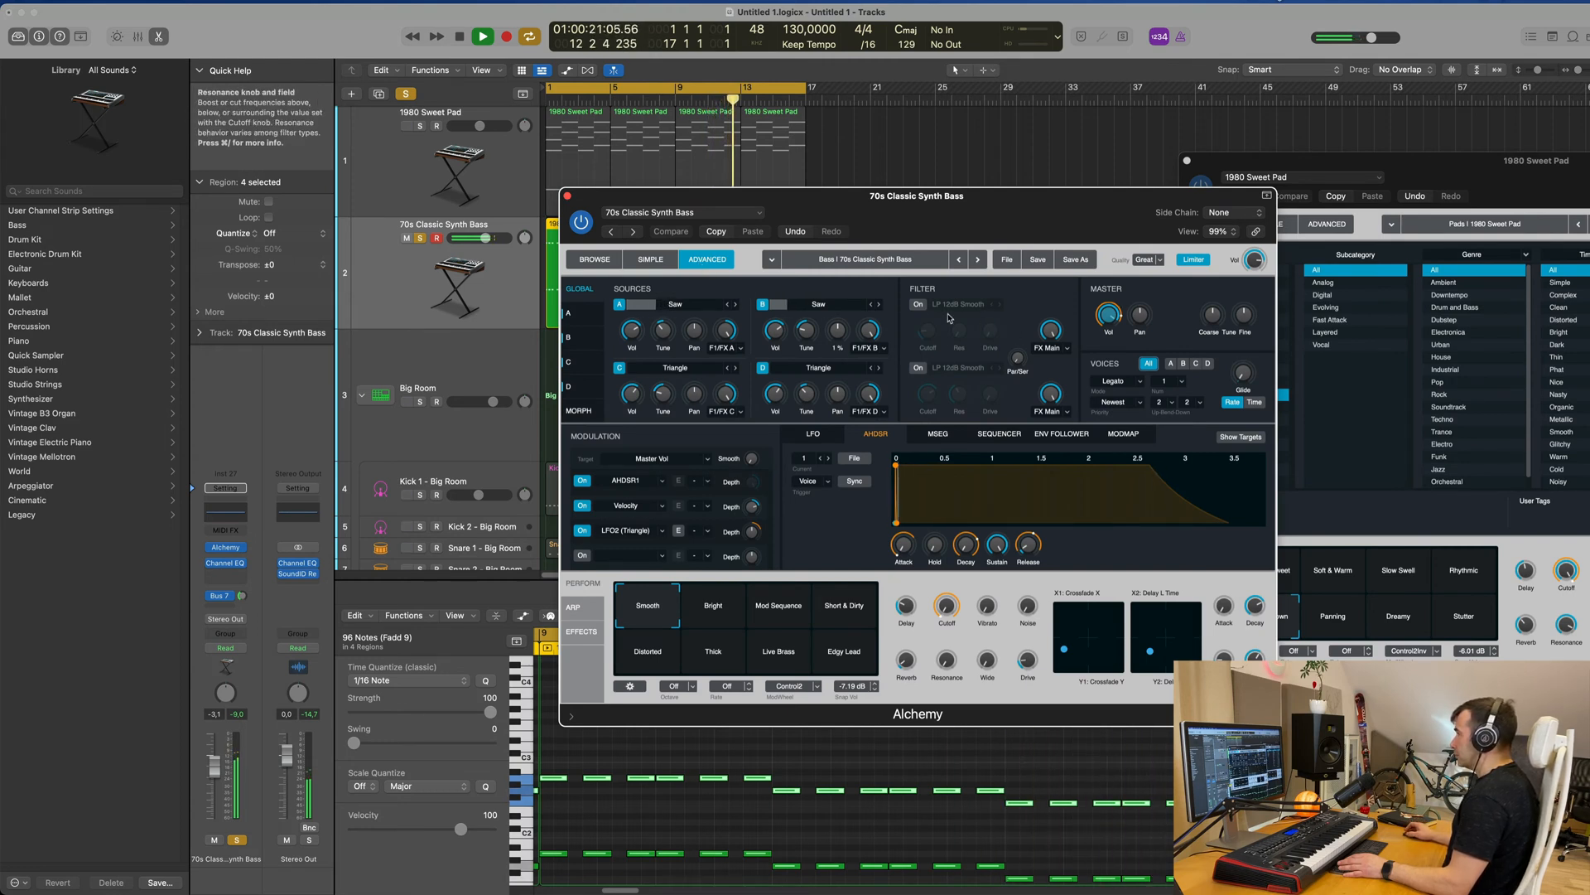
pyautogui.moveTo(966, 229); pyautogui.dragTo(993, 175)
pyautogui.click(242, 596)
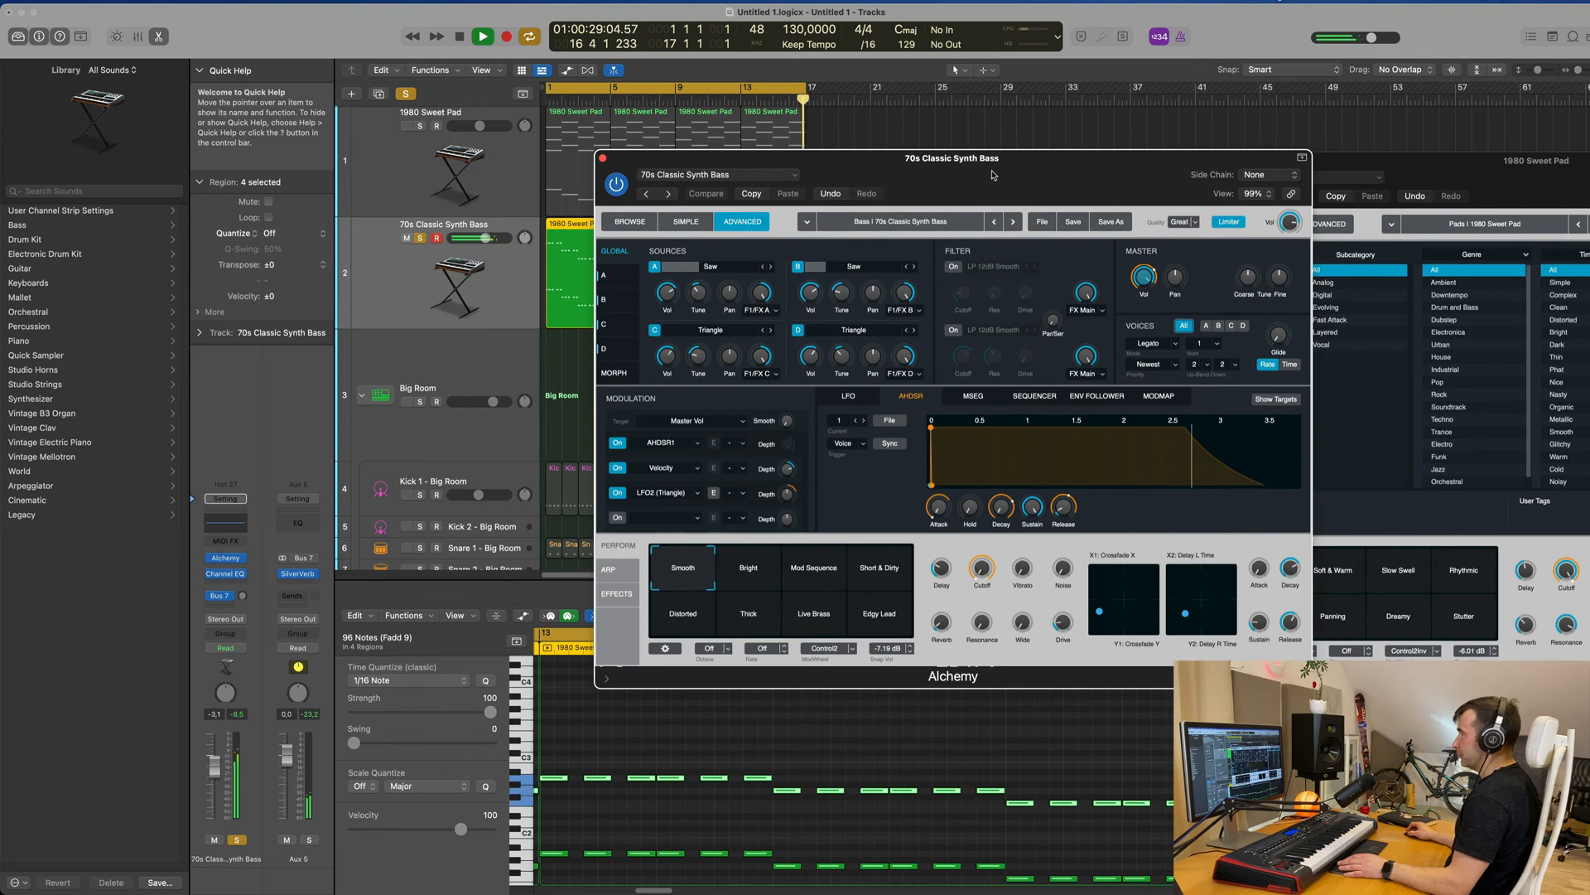
# - Try 10 voices for the bass patch in Alchemy and reduce the number of voices to 2
pyautogui.click(1224, 346)
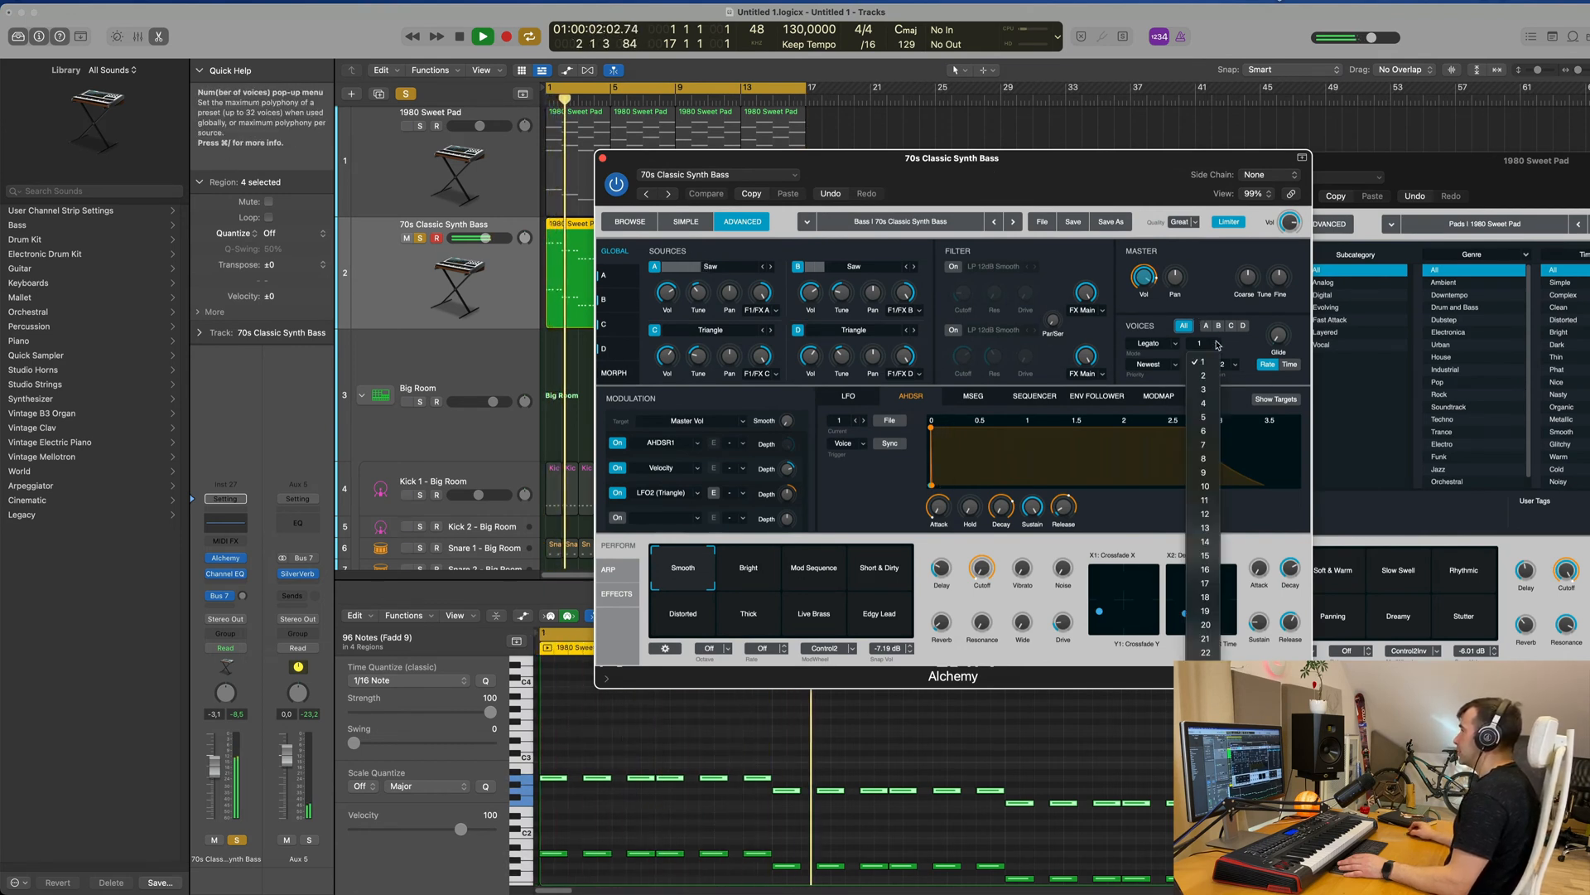
pyautogui.click(1205, 486)
pyautogui.moveTo(1105, 157); pyautogui.dragTo(1144, 238)
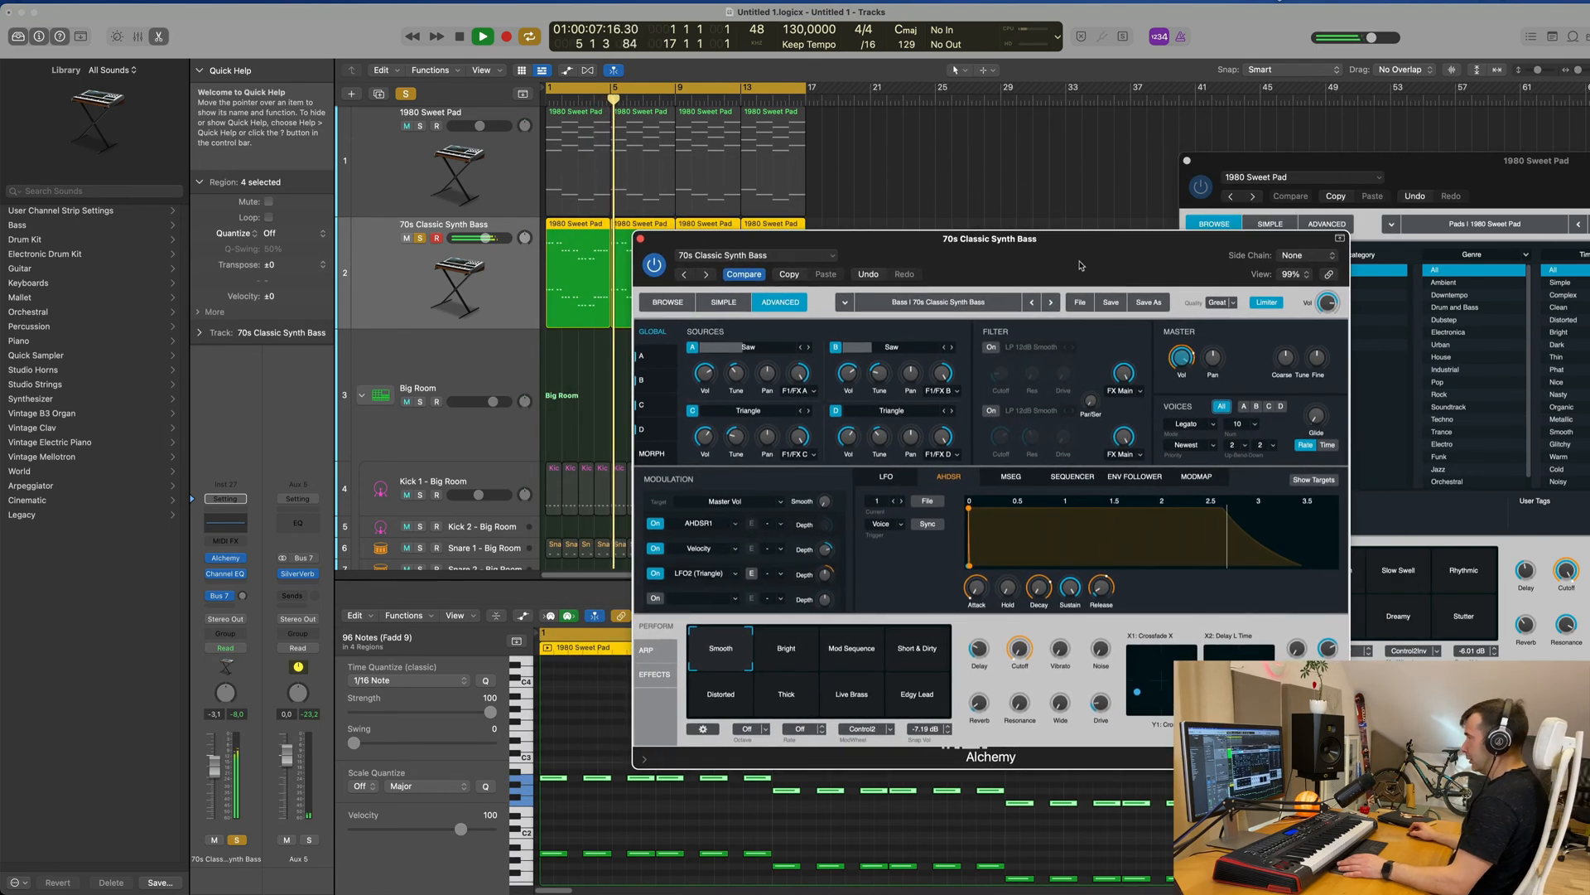
pyautogui.click(1254, 423)
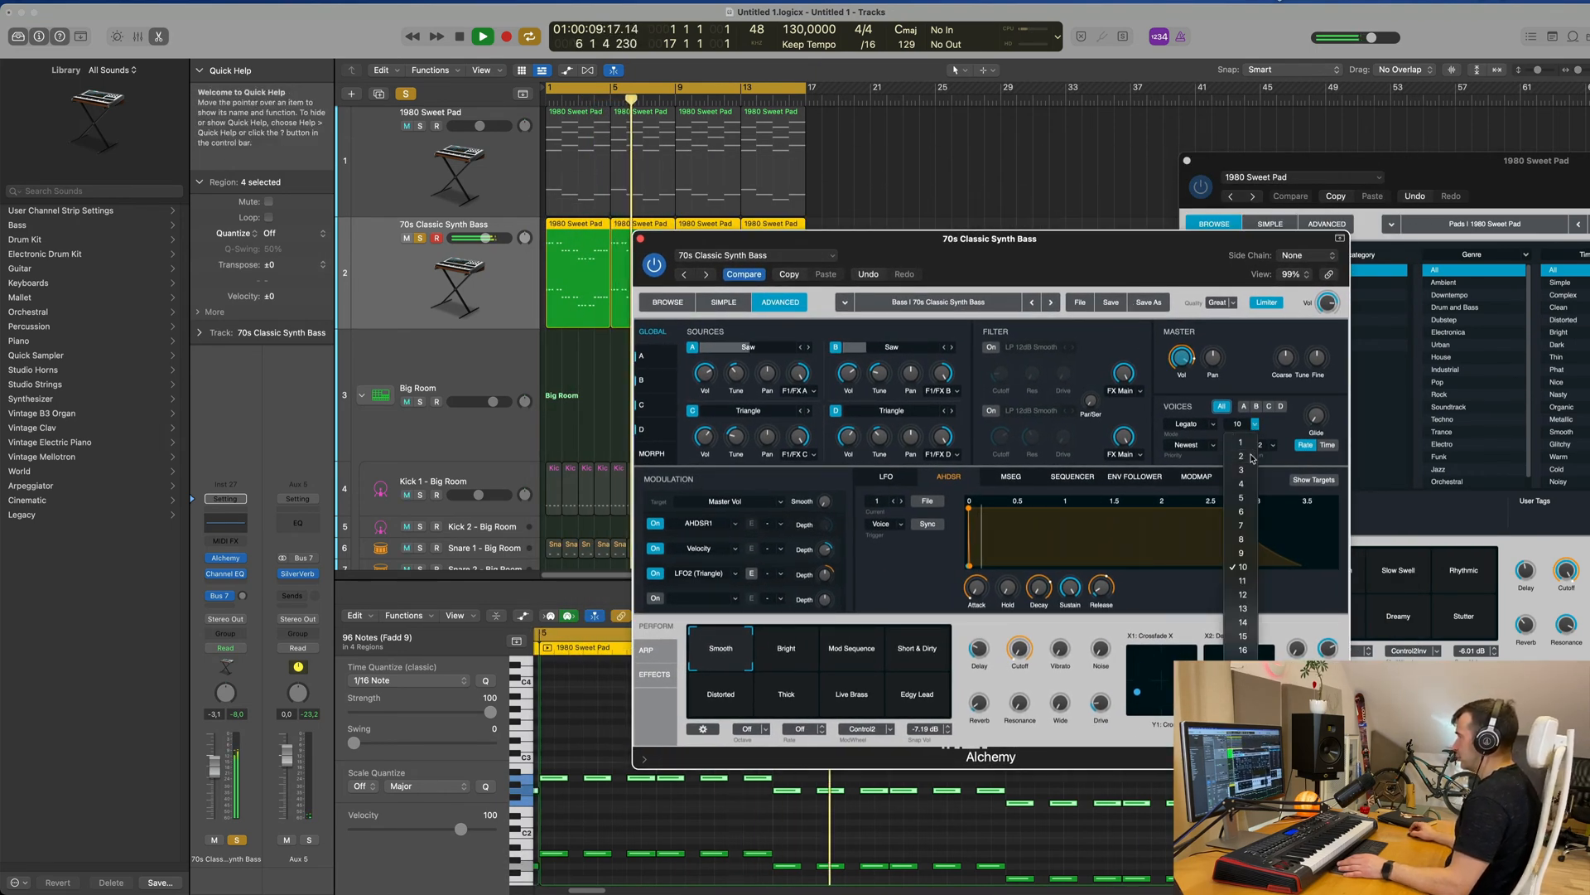
pyautogui.click(1242, 456)
pyautogui.moveTo(1095, 238); pyautogui.dragTo(1208, 196)
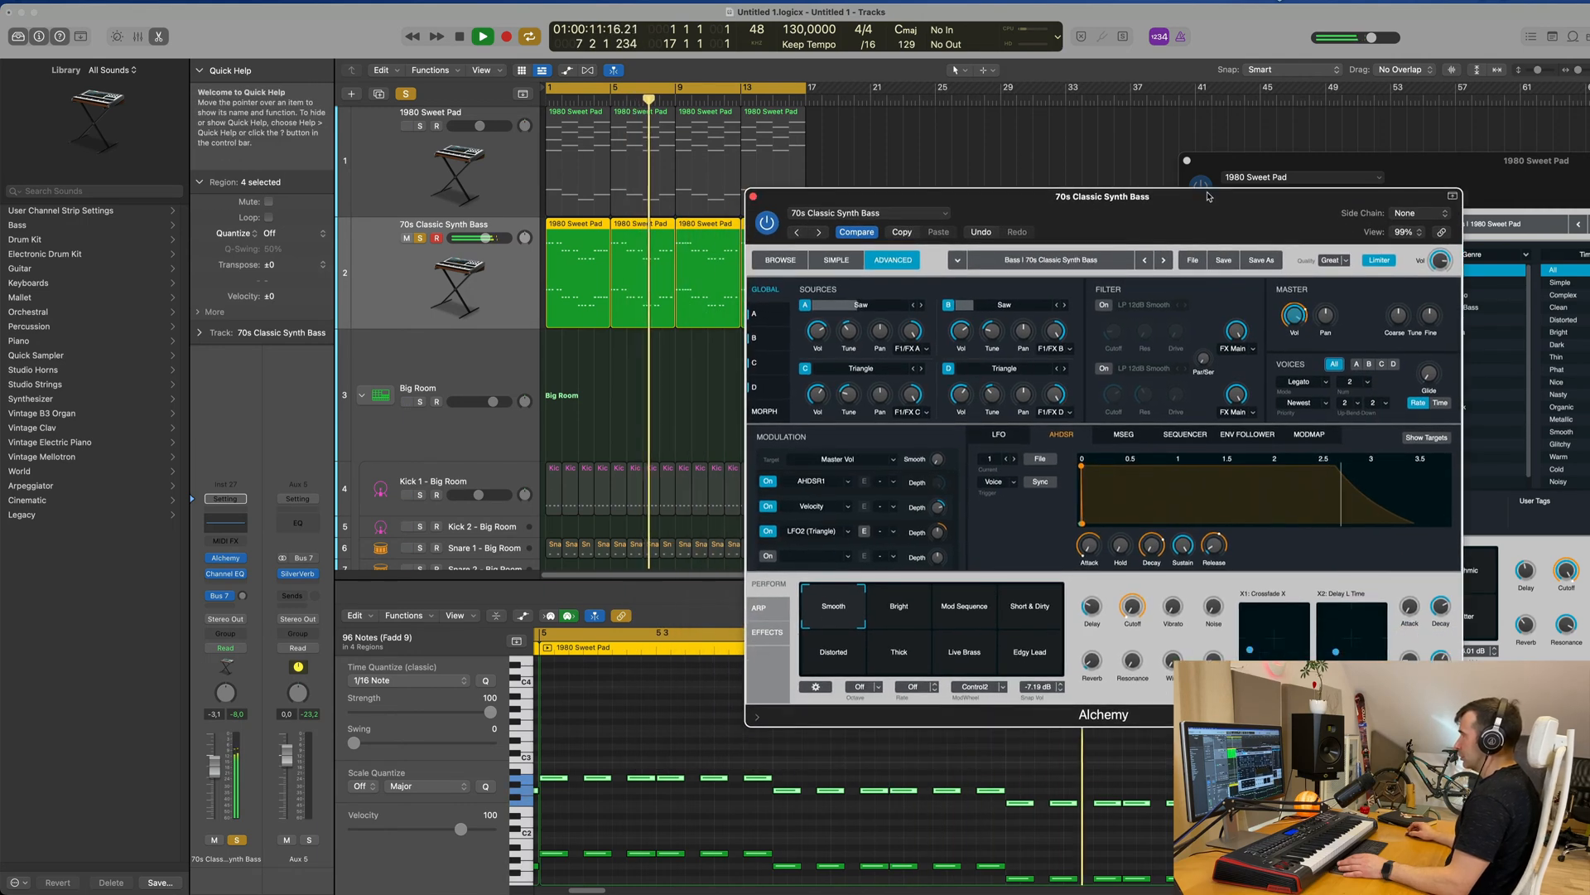
# - Set Alchemy's voice trigger mode to Retrigger and raise the glide to about 54.5%
pyautogui.click(1317, 382)
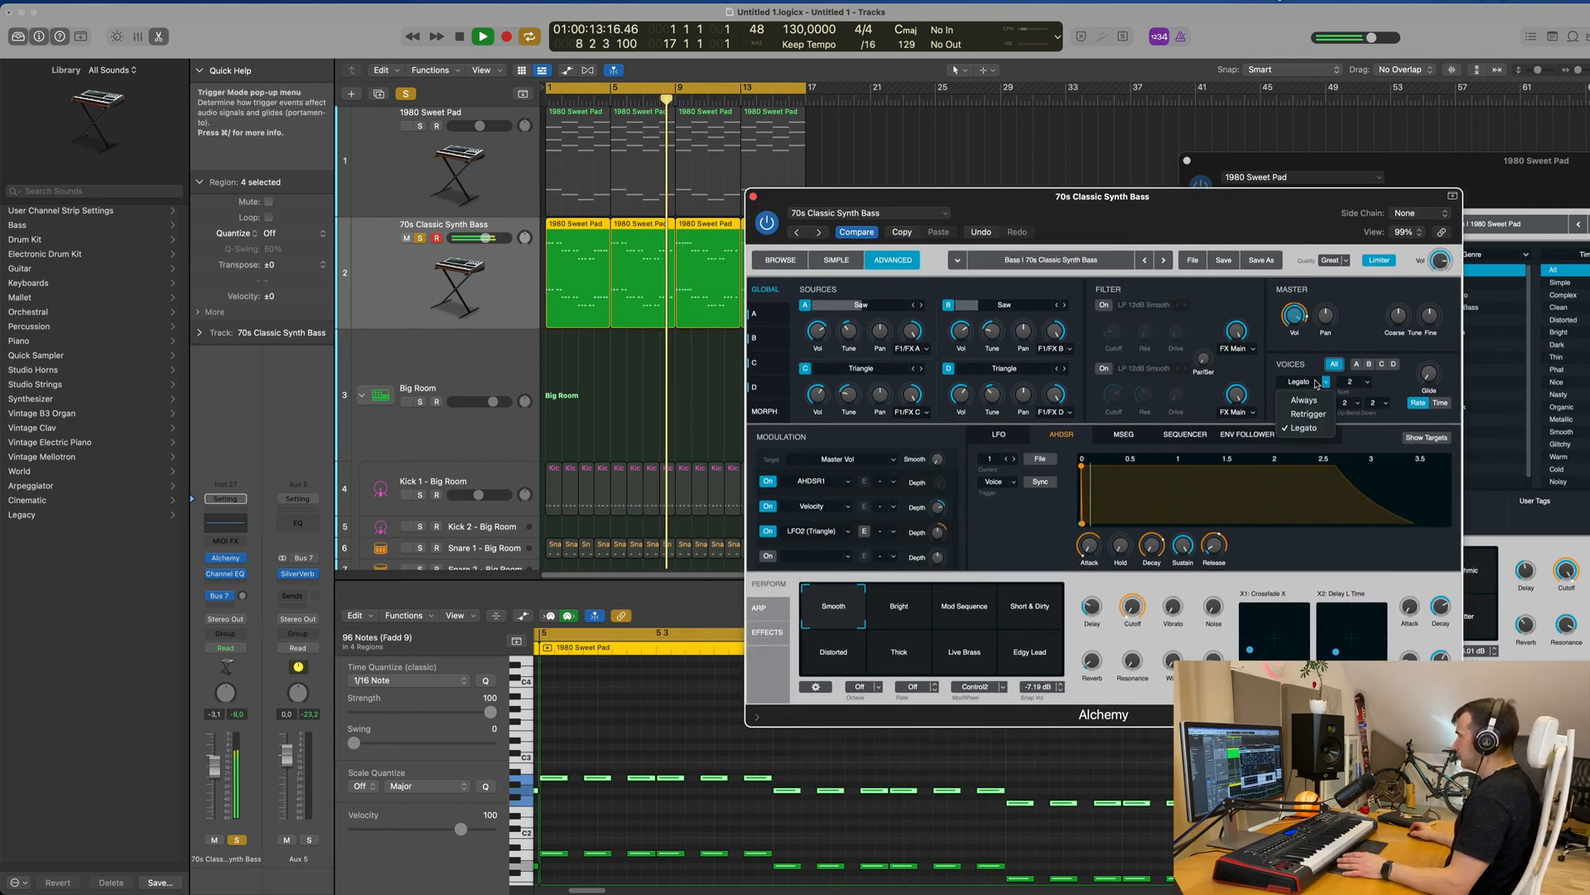
pyautogui.click(1315, 398)
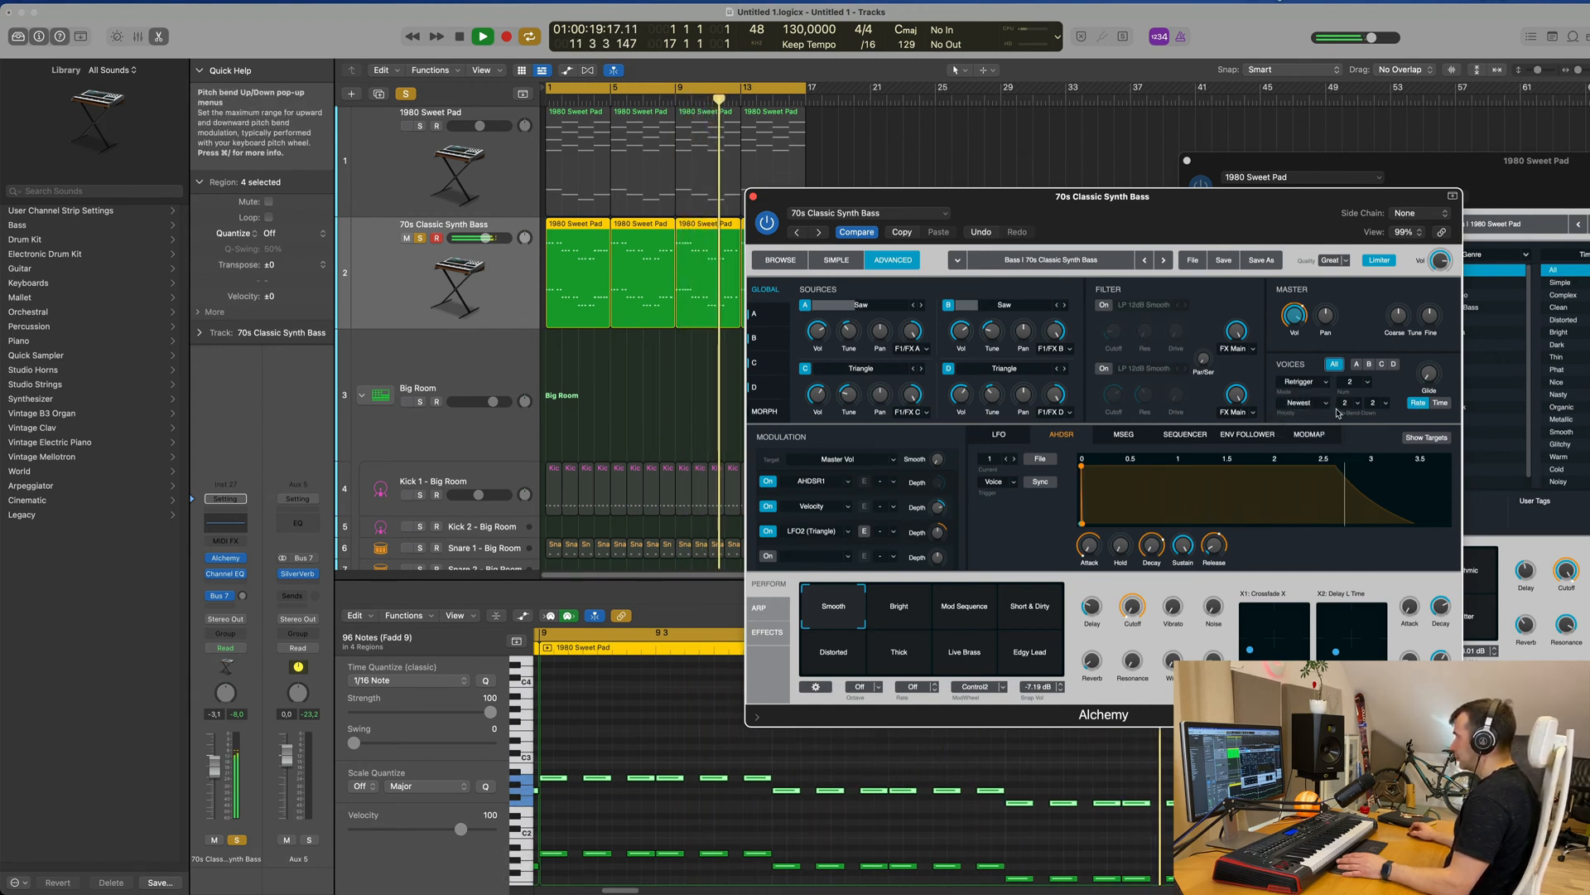
pyautogui.moveTo(1429, 373); pyautogui.dragTo(1431, 336)
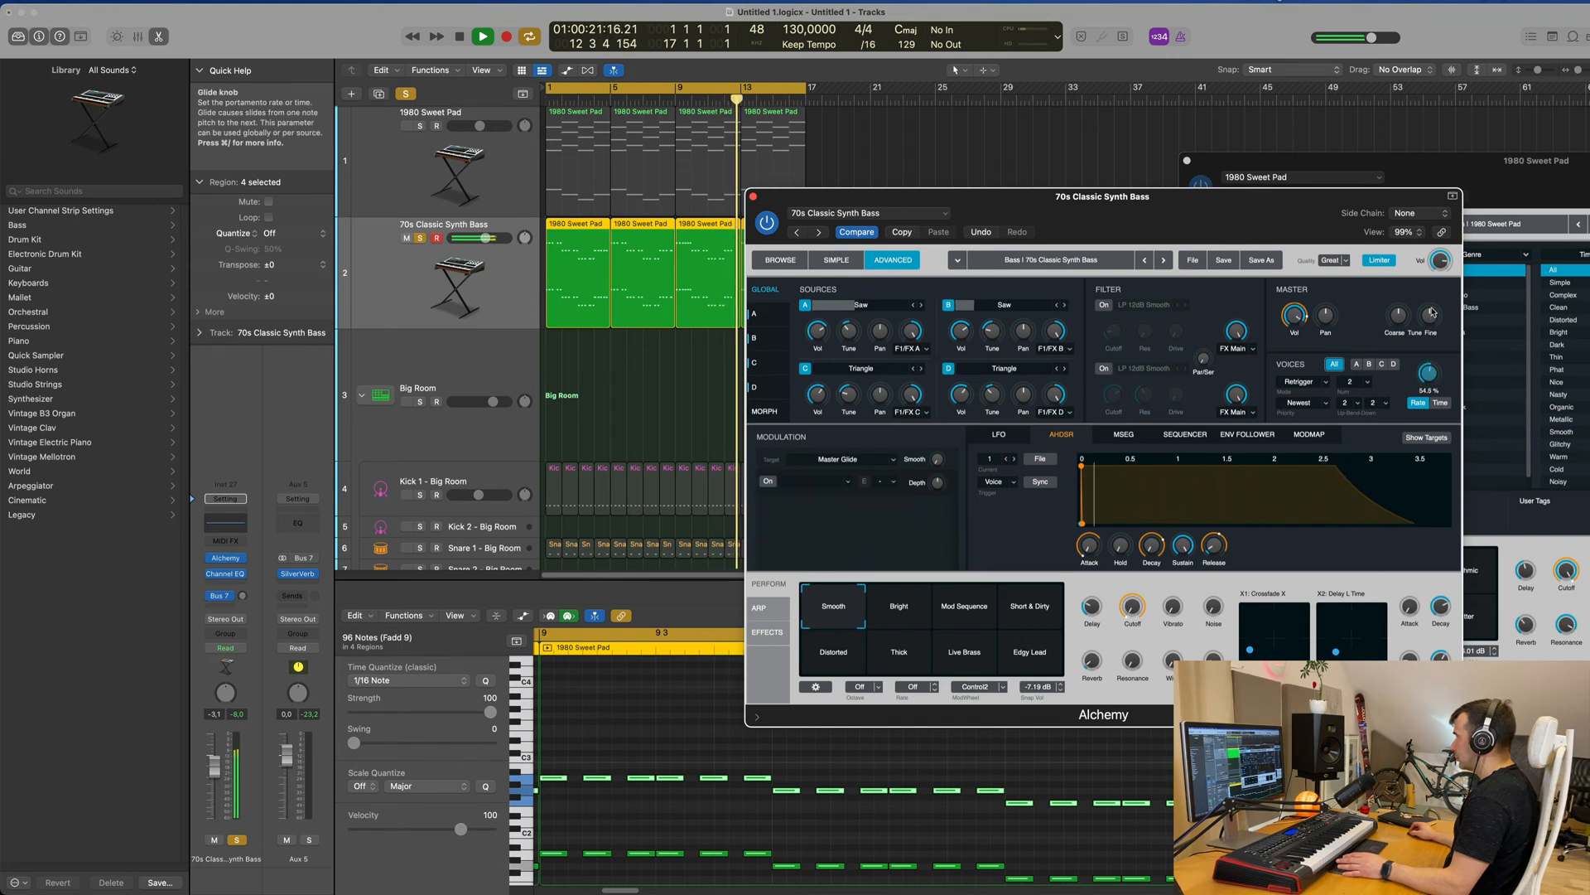
# - Compare the bass patch with 1 voice and return the number of voices to 2
pyautogui.click(1367, 382)
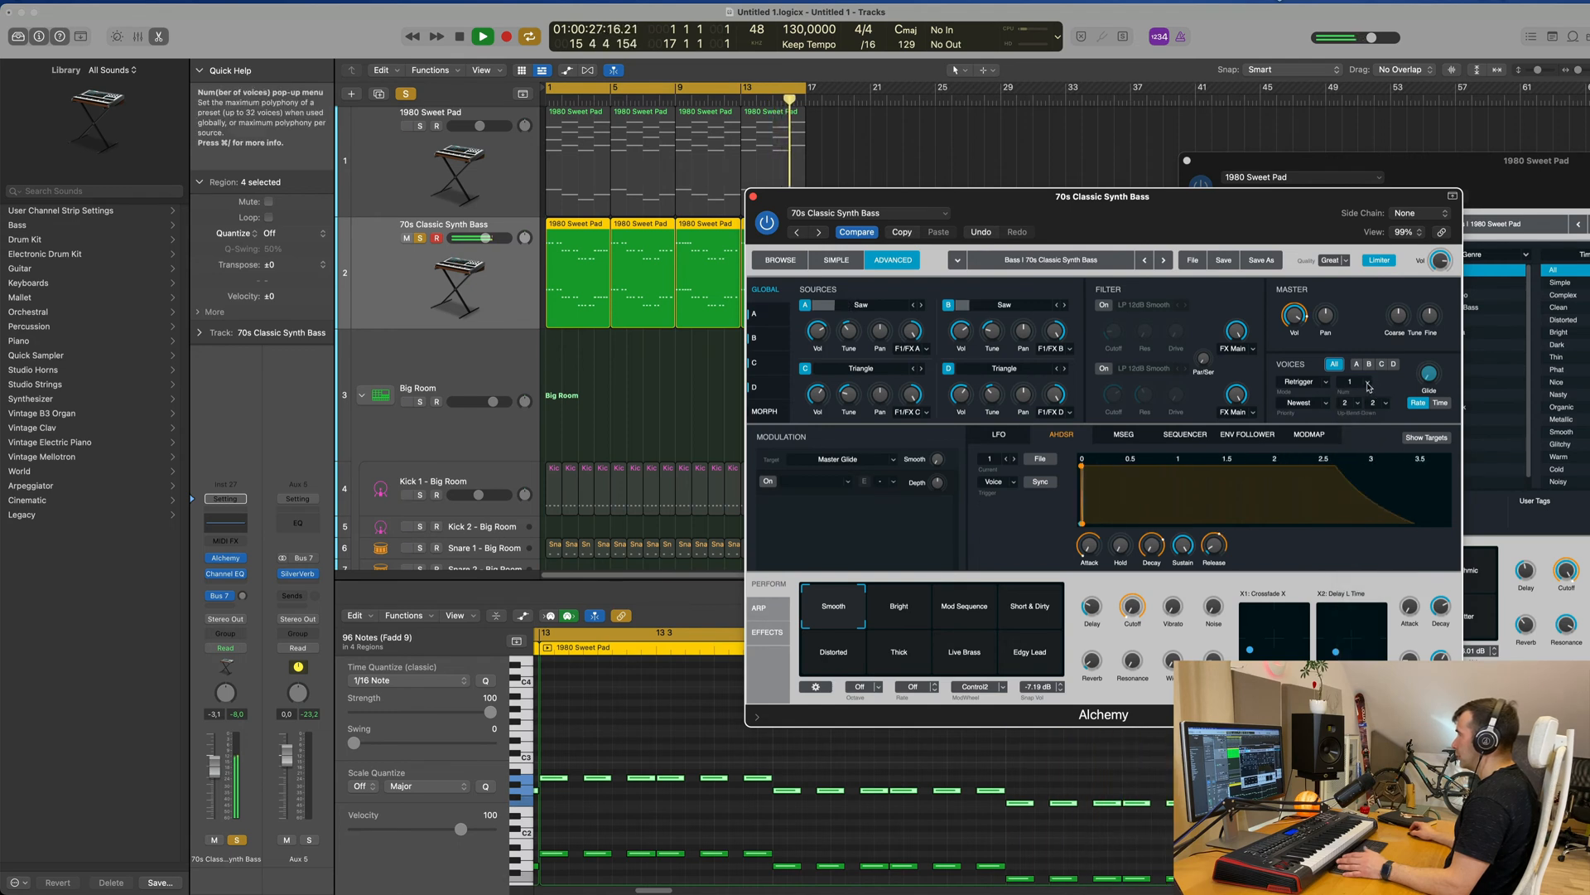
pyautogui.click(1368, 384)
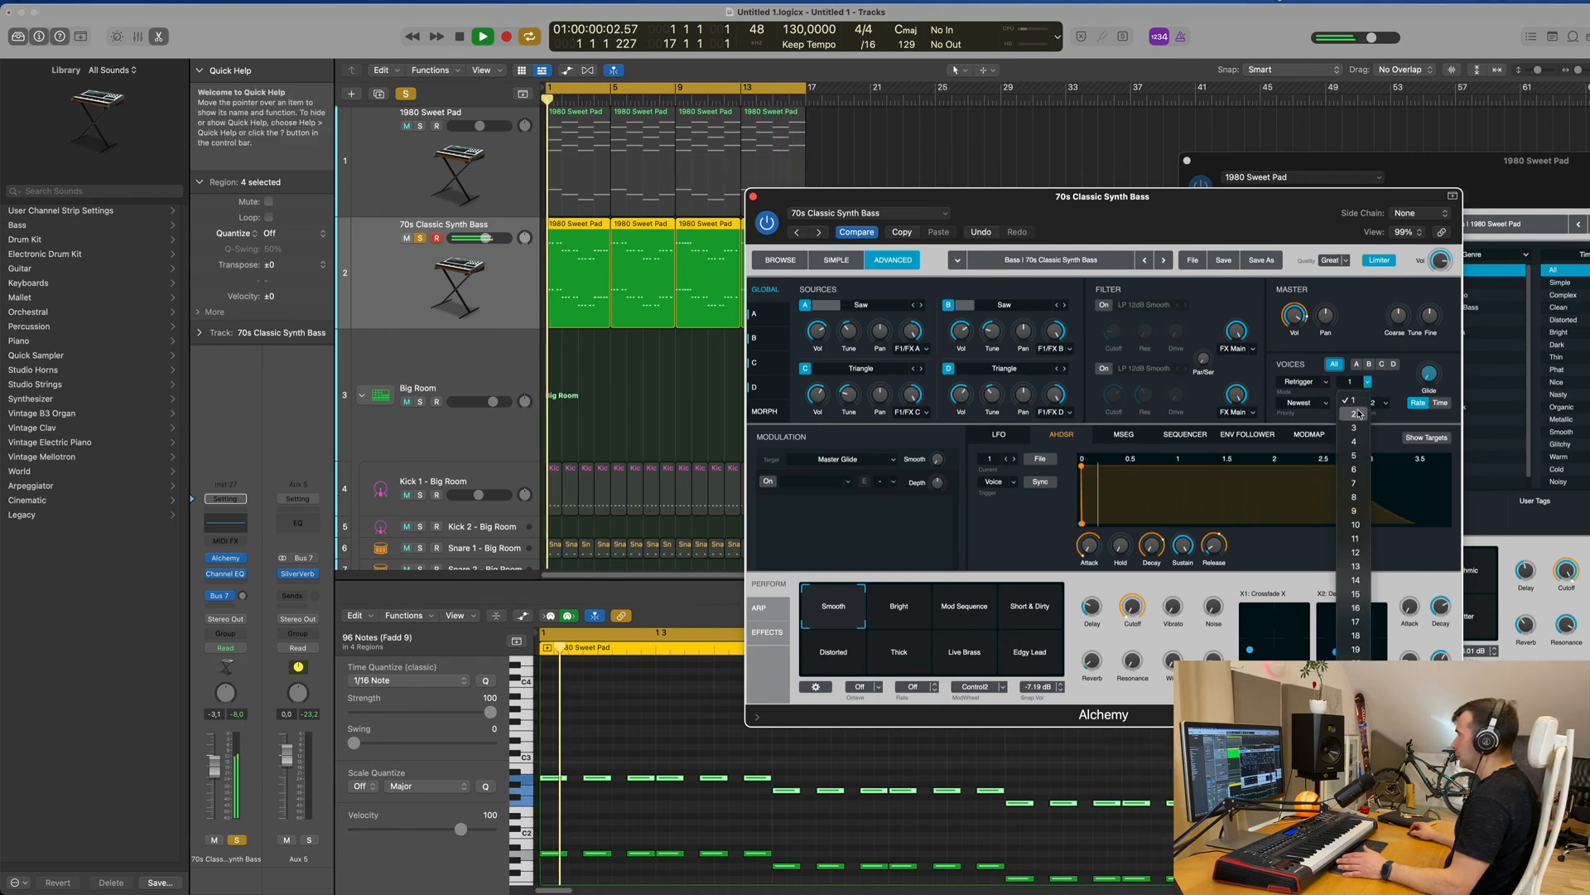
pyautogui.click(1359, 411)
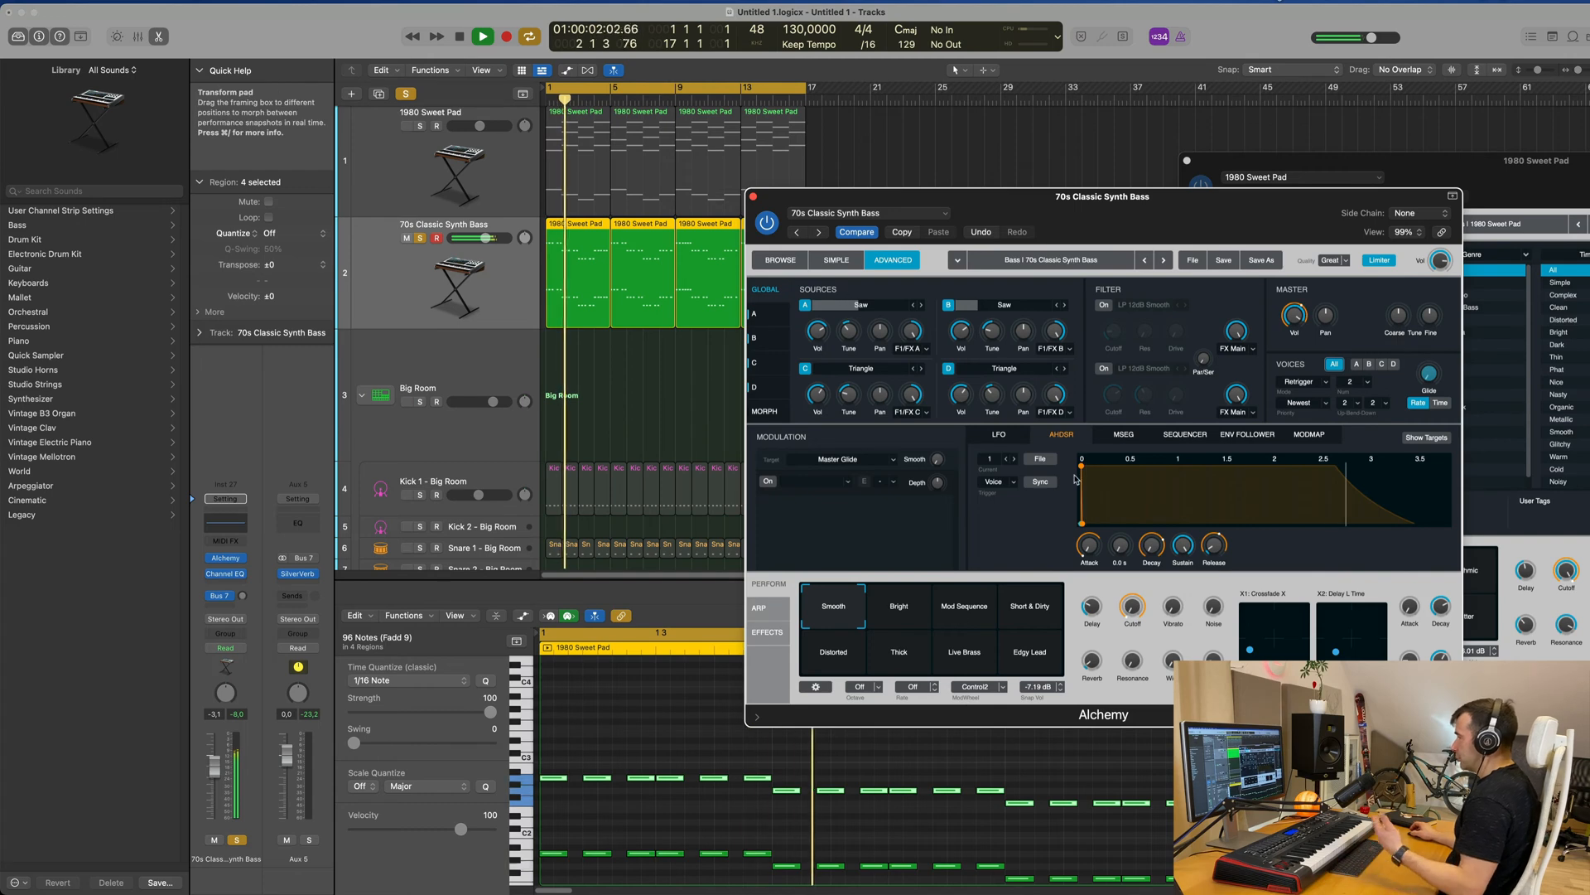
# - Return the bass patch's Alchemy to its preset browser, unsolo the bass track, and play the full mix from the start
pyautogui.moveTo(1146, 235); pyautogui.dragTo(1080, 168)
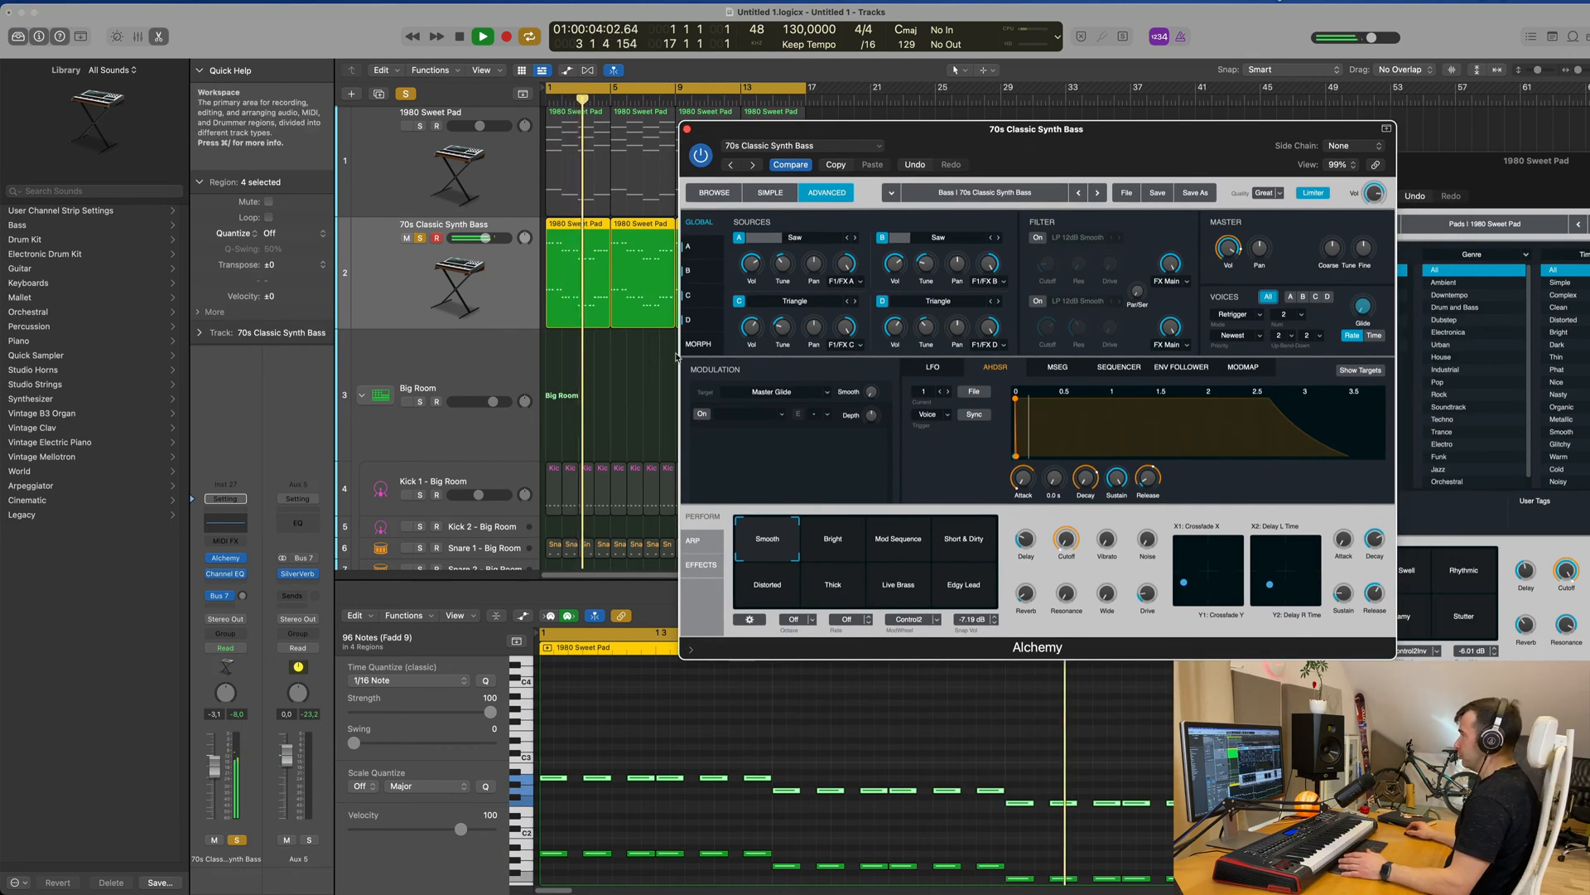
pyautogui.click(705, 195)
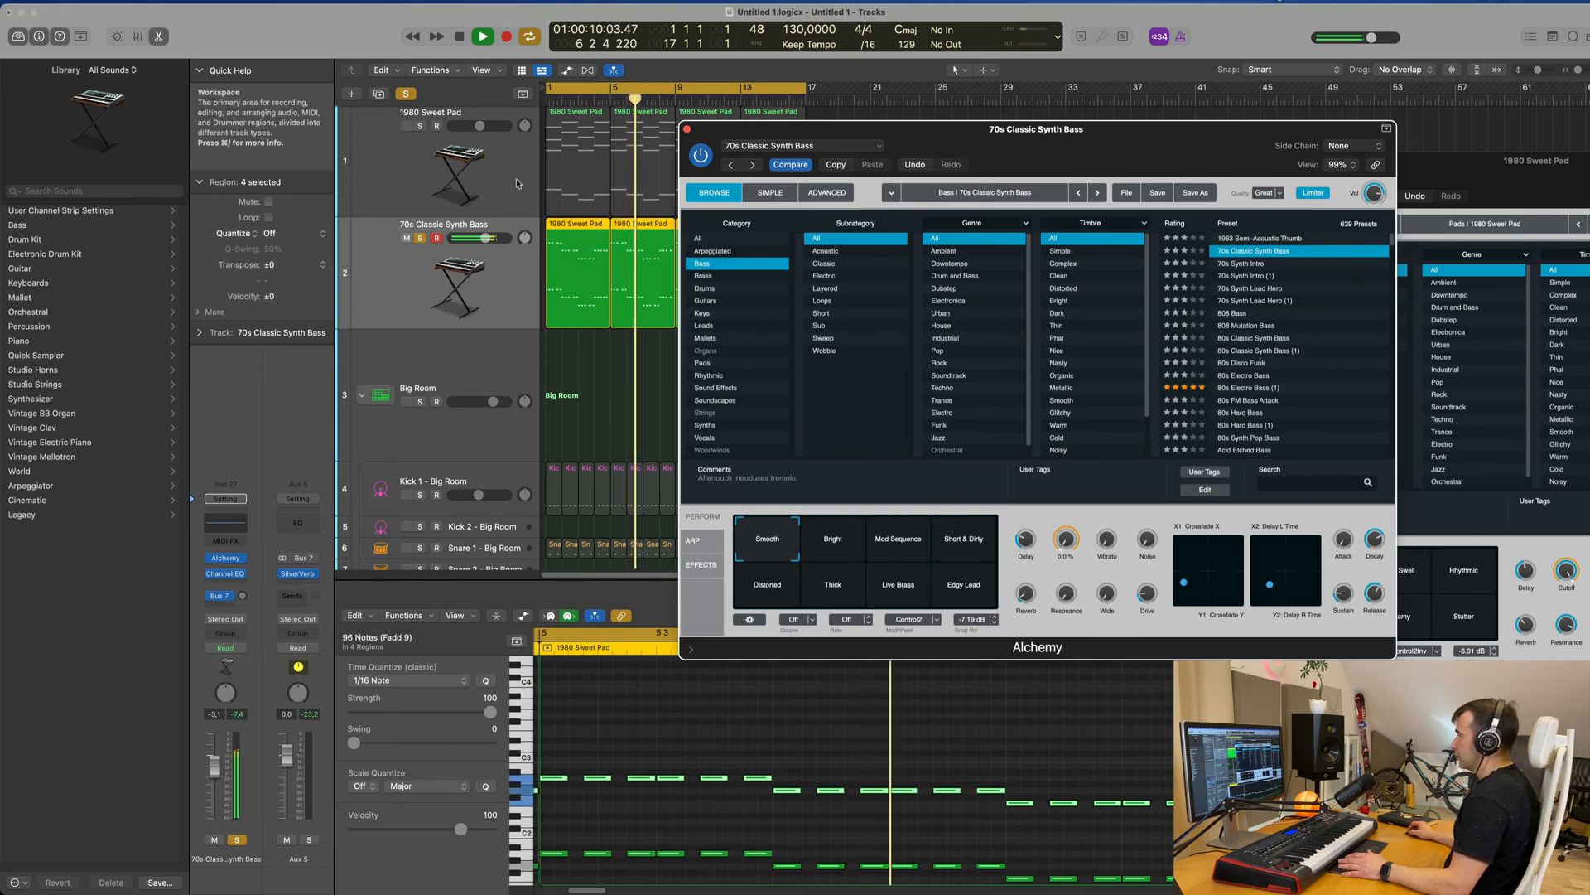
pyautogui.click(408, 95)
pyautogui.press('Return')
pyautogui.moveTo(1018, 150); pyautogui.dragTo(1174, 243)
pyautogui.press('Return')
# - Lower the 70s Classic Synth Bass track's volume to about -6.8 dB
pyautogui.moveTo(484, 238); pyautogui.dragTo(475, 238)
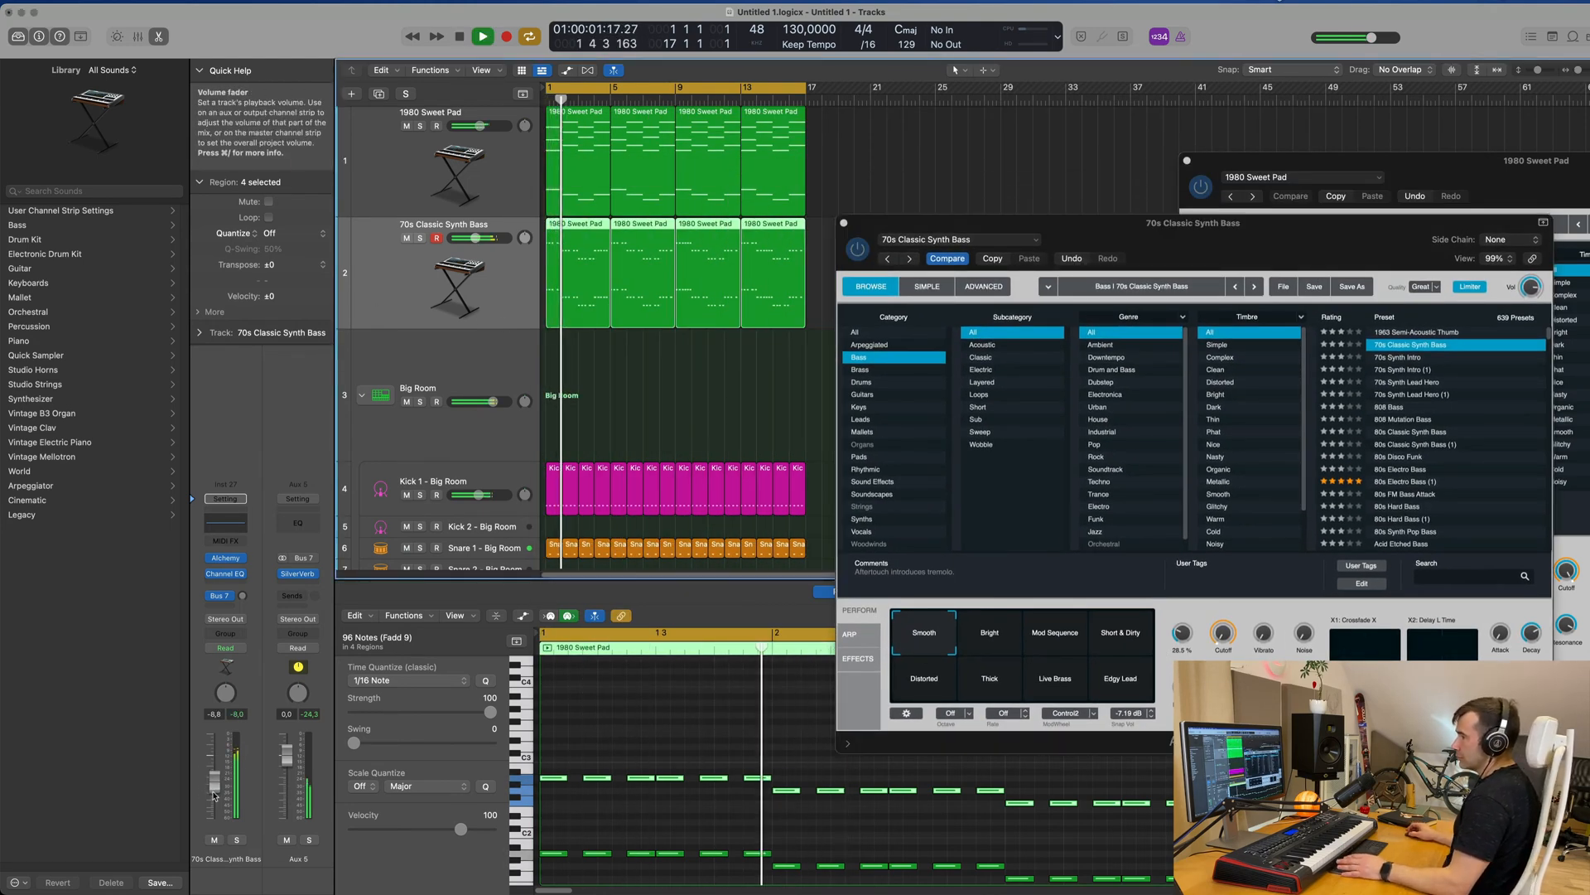
pyautogui.click(1219, 631)
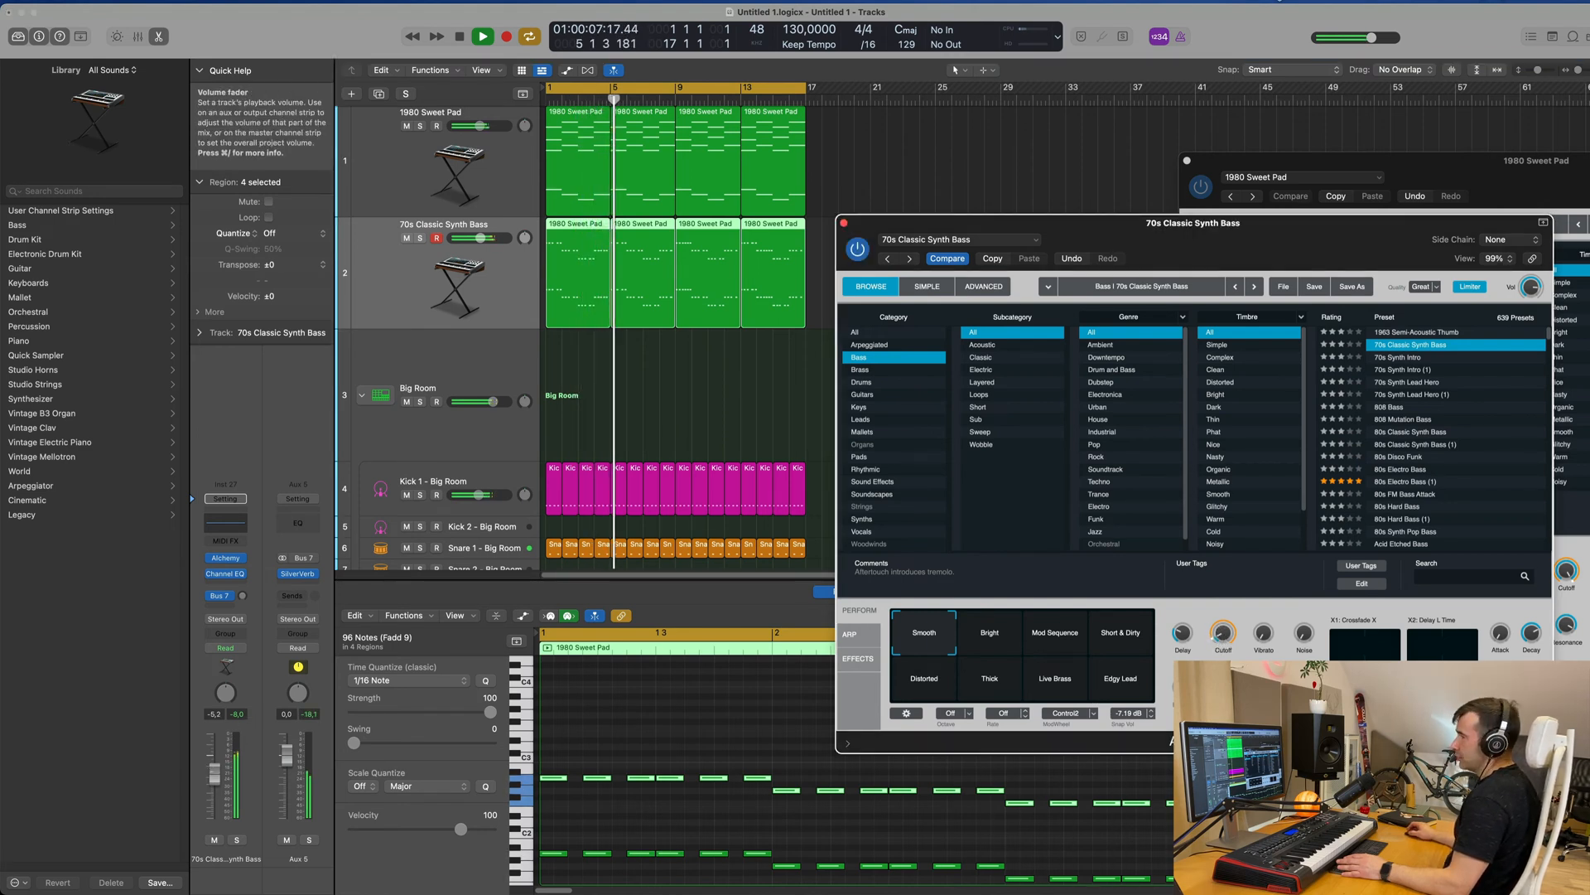
pyautogui.moveTo(480, 239); pyautogui.dragTo(478, 238)
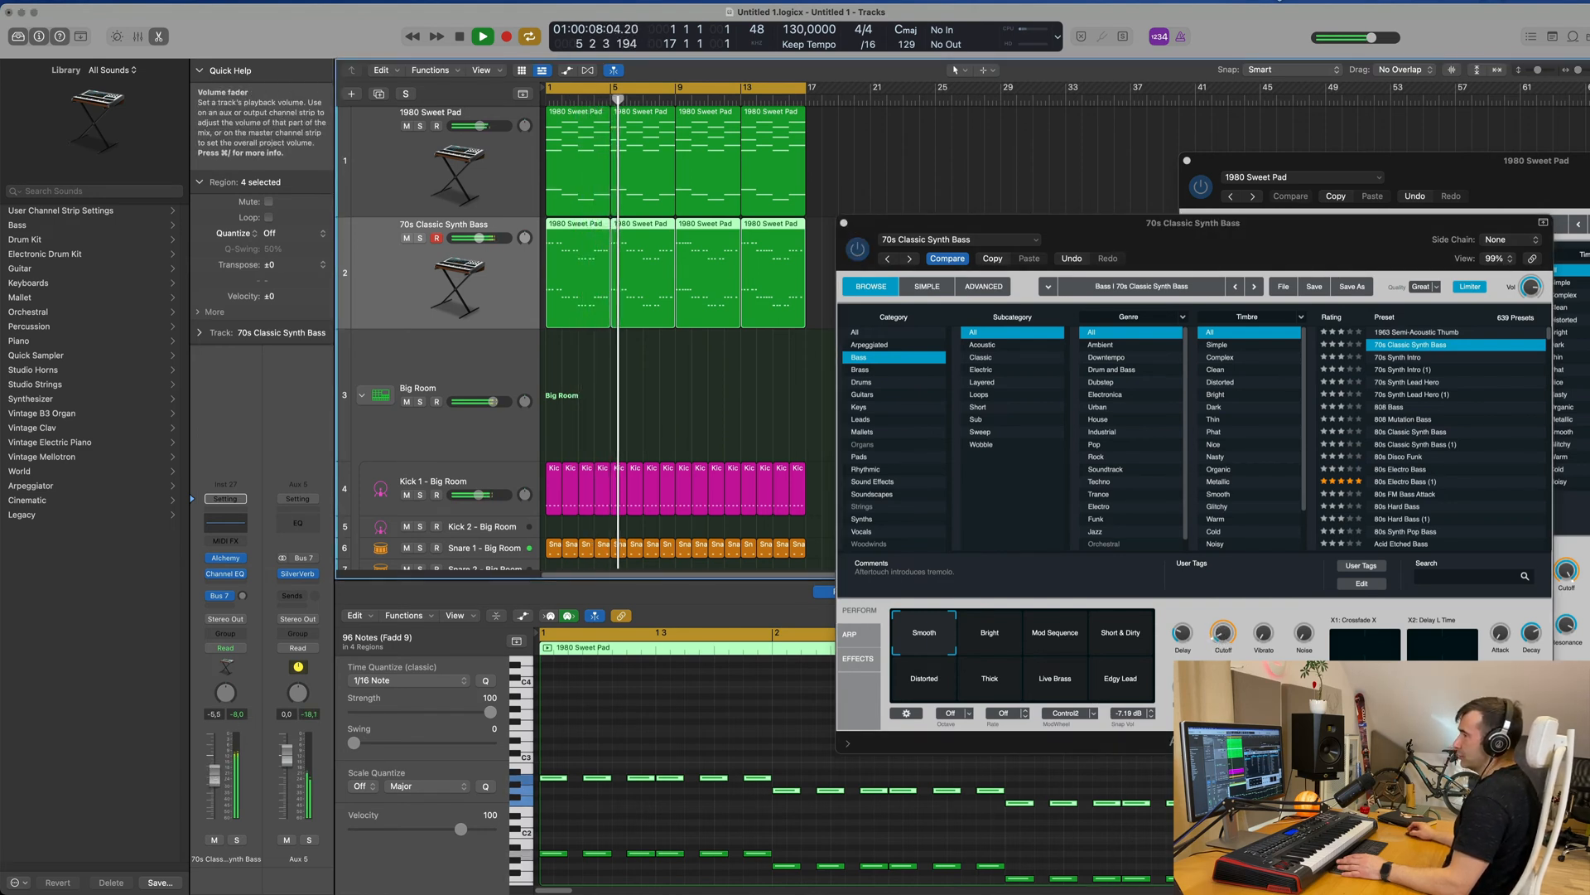
# - Add a Channel EQ to the 1980 Sweet Pad track with an 18 dB/Oct low cut at about 186 Hz
pyautogui.click(490, 179)
pyautogui.click(225, 512)
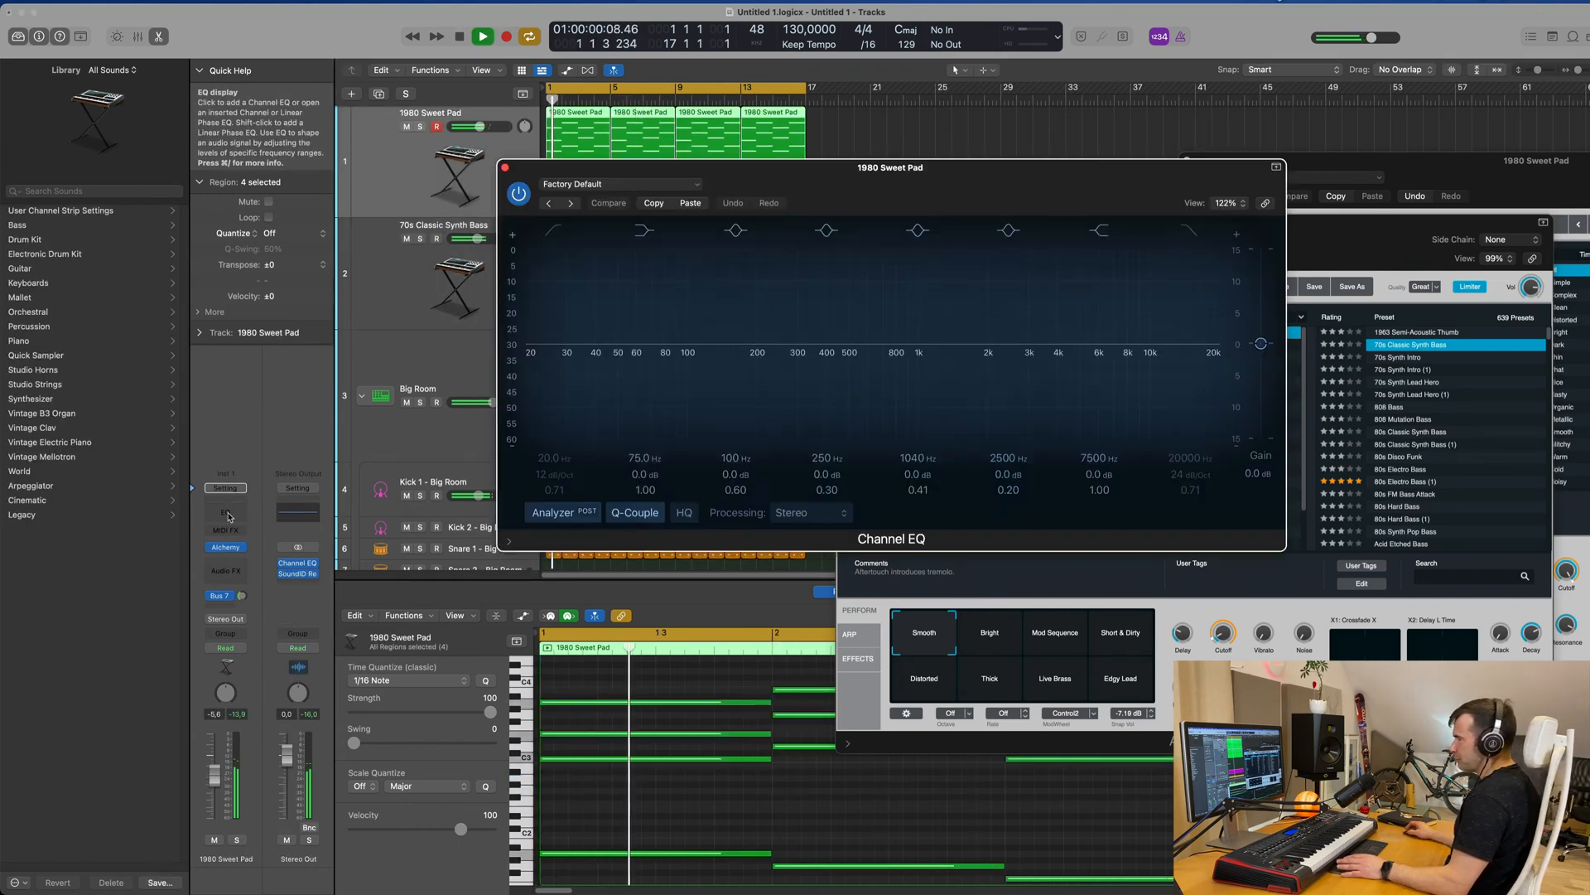
pyautogui.click(553, 230)
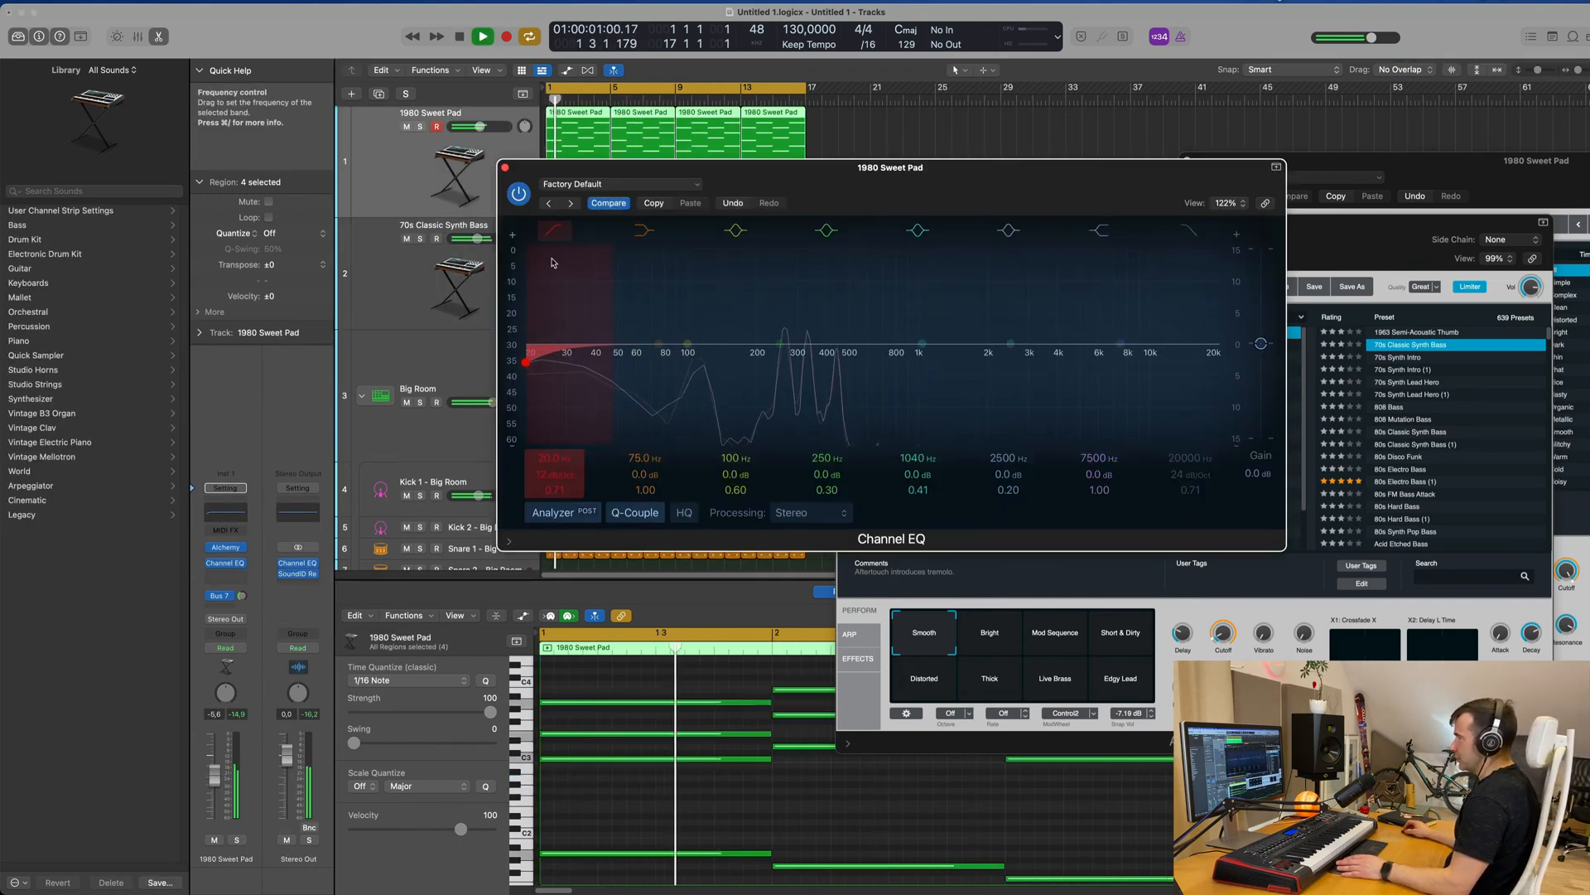
pyautogui.moveTo(547, 344)
pyautogui.mouseDown()
pyautogui.moveTo(700, 352)
pyautogui.moveTo(704, 368)
pyautogui.mouseUp()
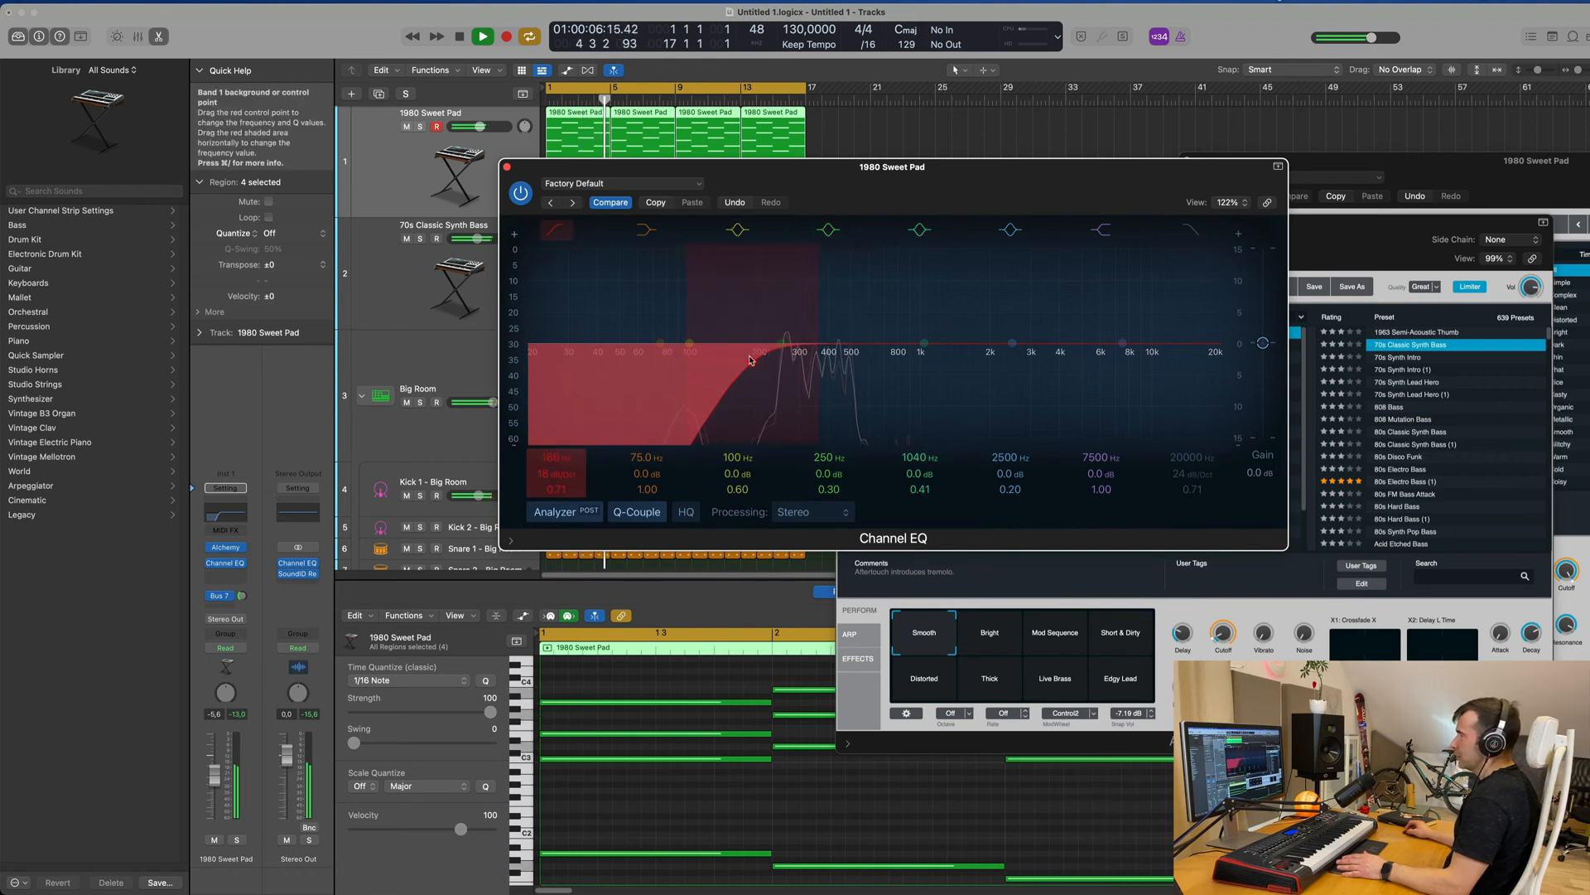
pyautogui.moveTo(751, 360); pyautogui.dragTo(761, 360)
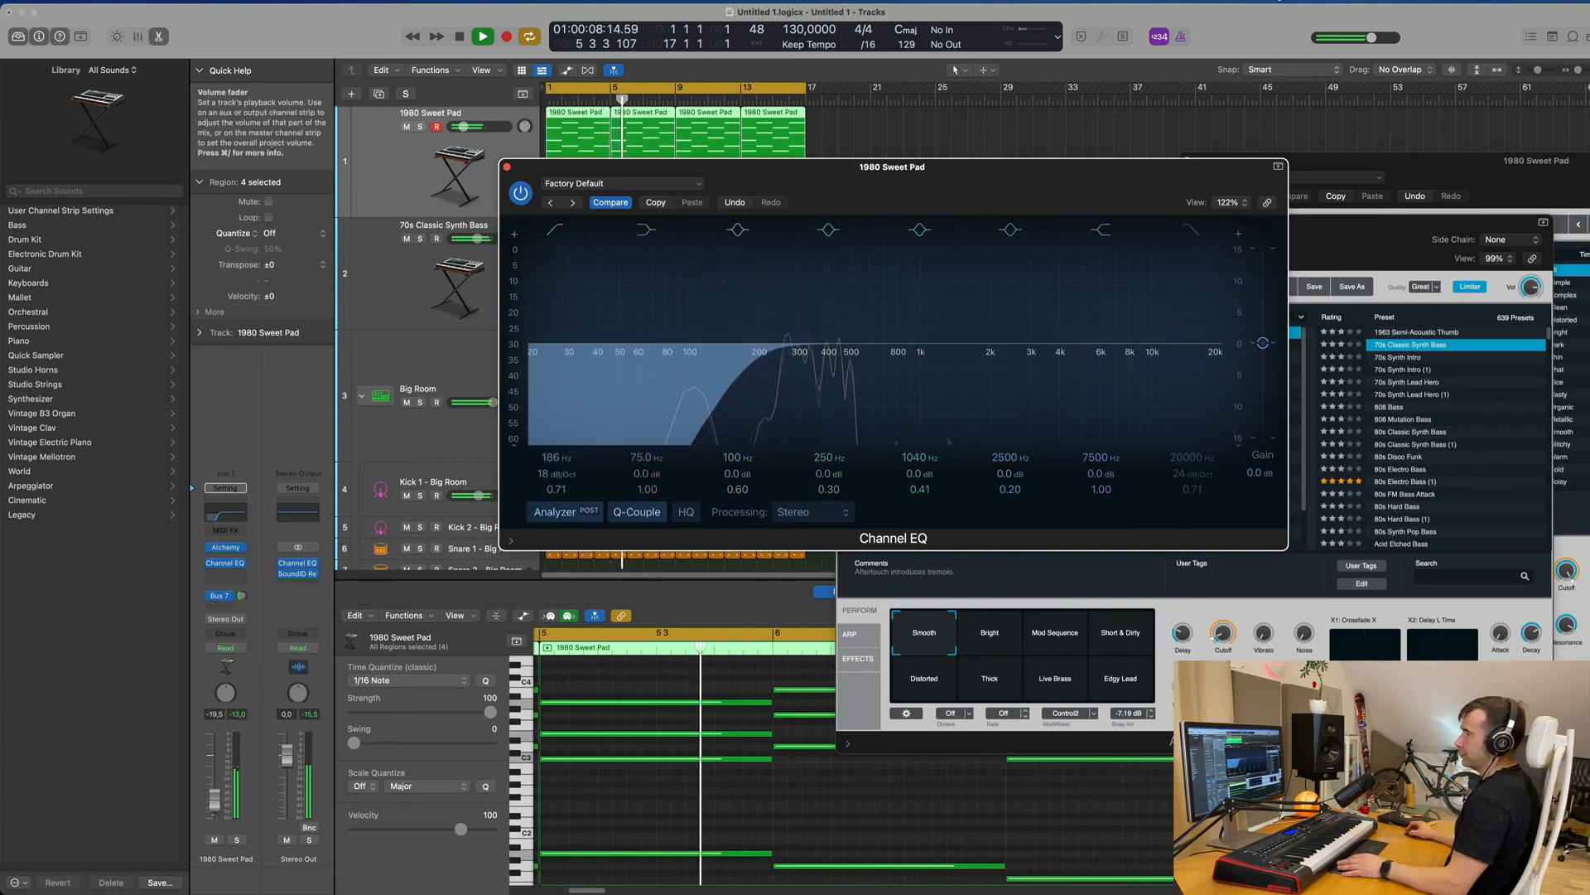
# - Raise the pad EQ's low cut to about 214 Hz and set the pad track's volume to about -8.2 dB
pyautogui.moveTo(218, 804); pyautogui.dragTo(217, 802)
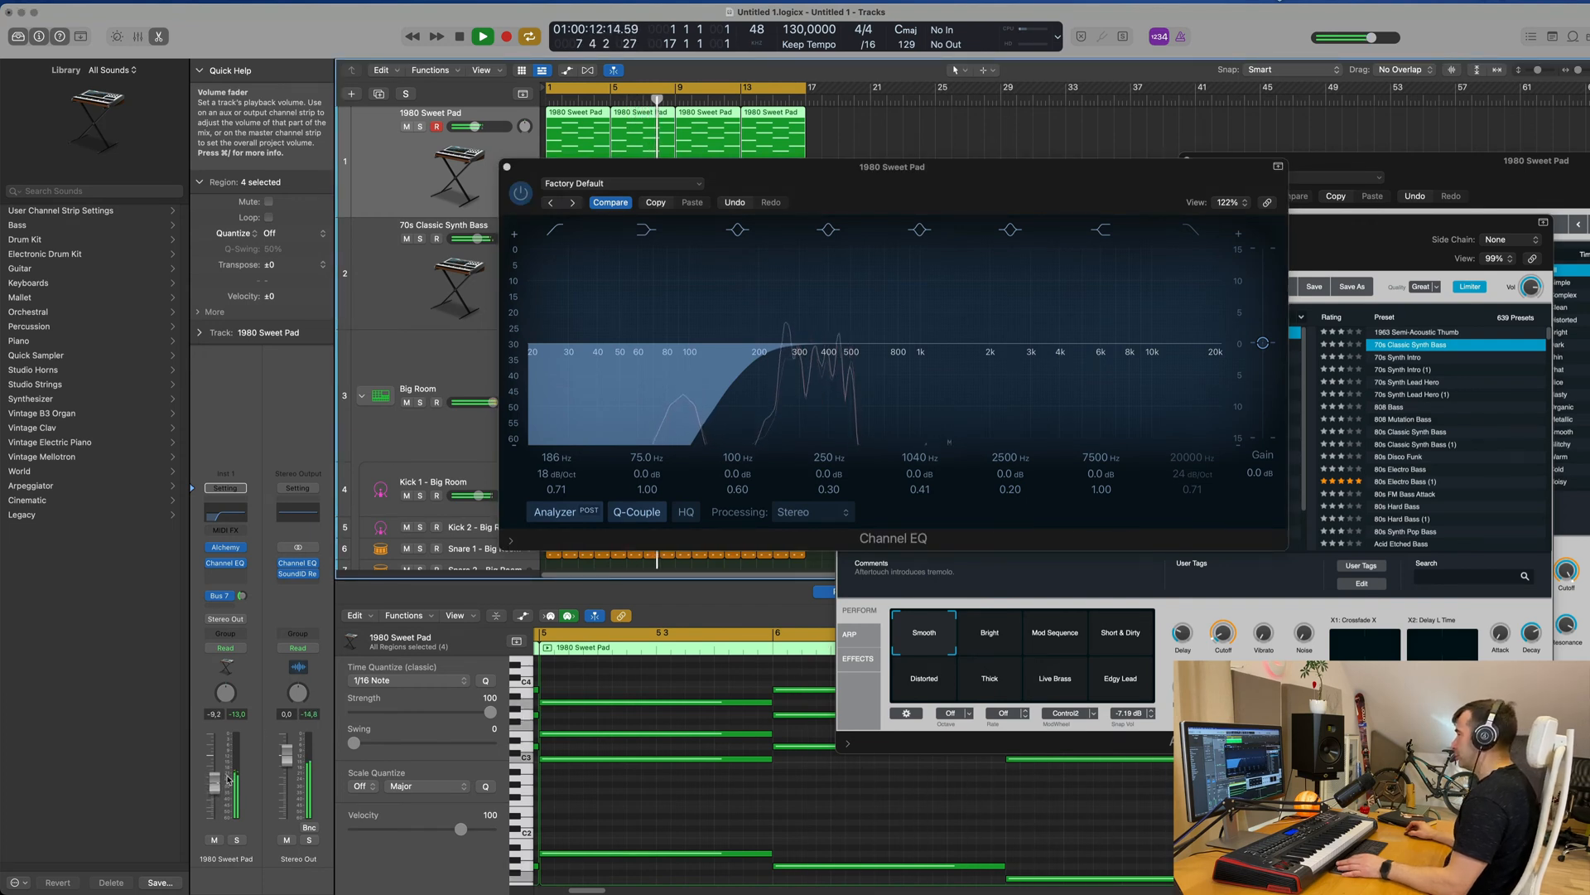
pyautogui.moveTo(752, 361); pyautogui.dragTo(766, 361)
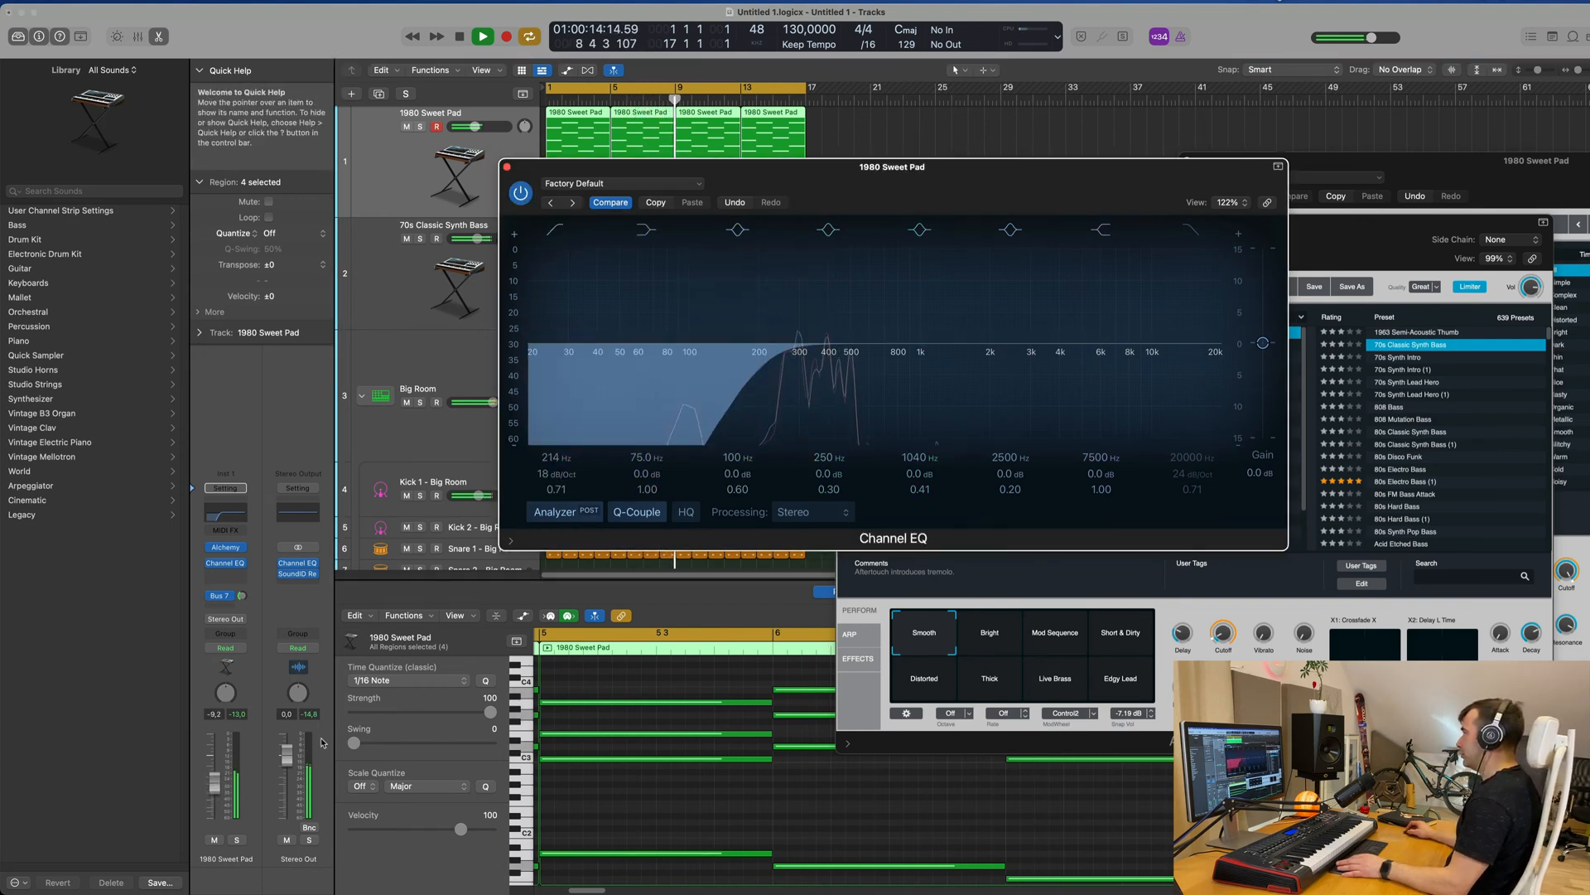
pyautogui.click(222, 783)
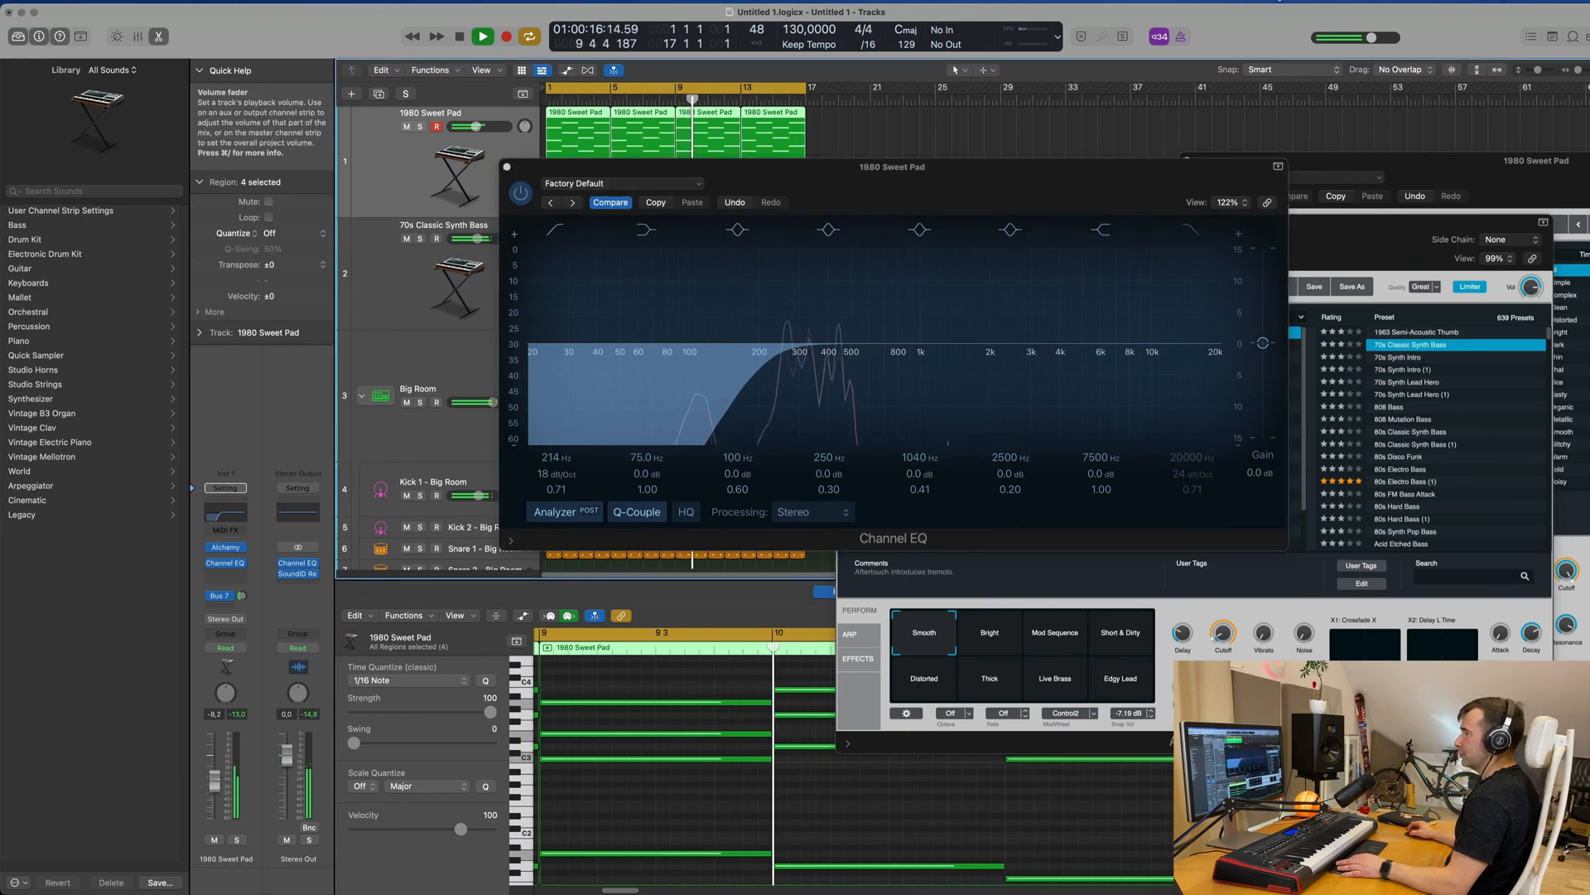
pyautogui.click(506, 167)
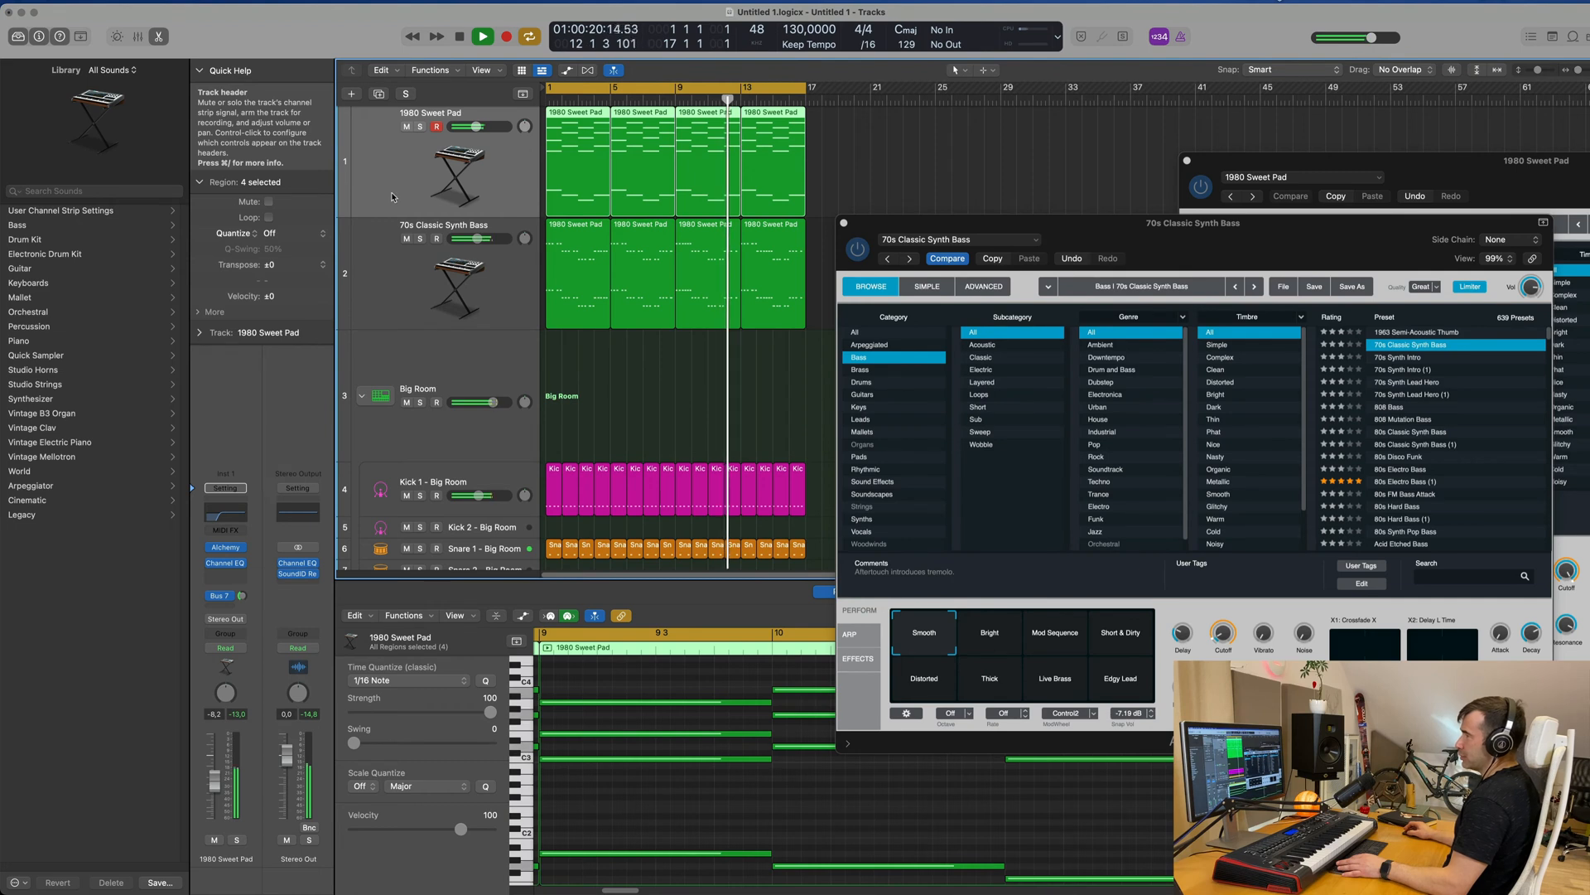
# - Add a stereo Compressor to the pad track side-chained to Bus 1, and adjust its threshold, ratio and release
pyautogui.click(231, 574)
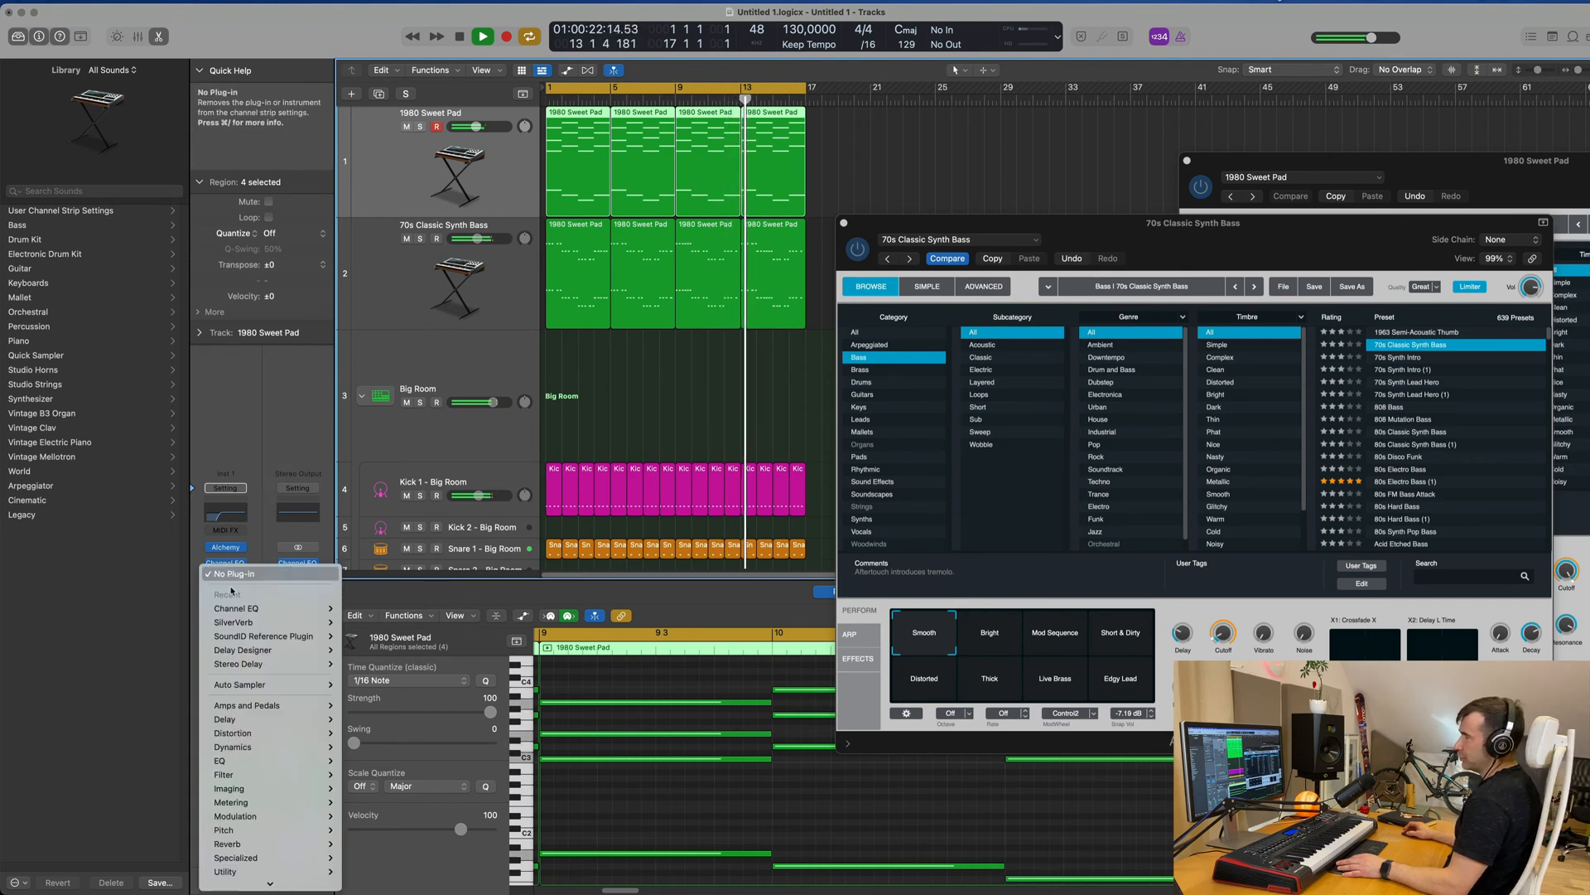
pyautogui.moveTo(255, 633)
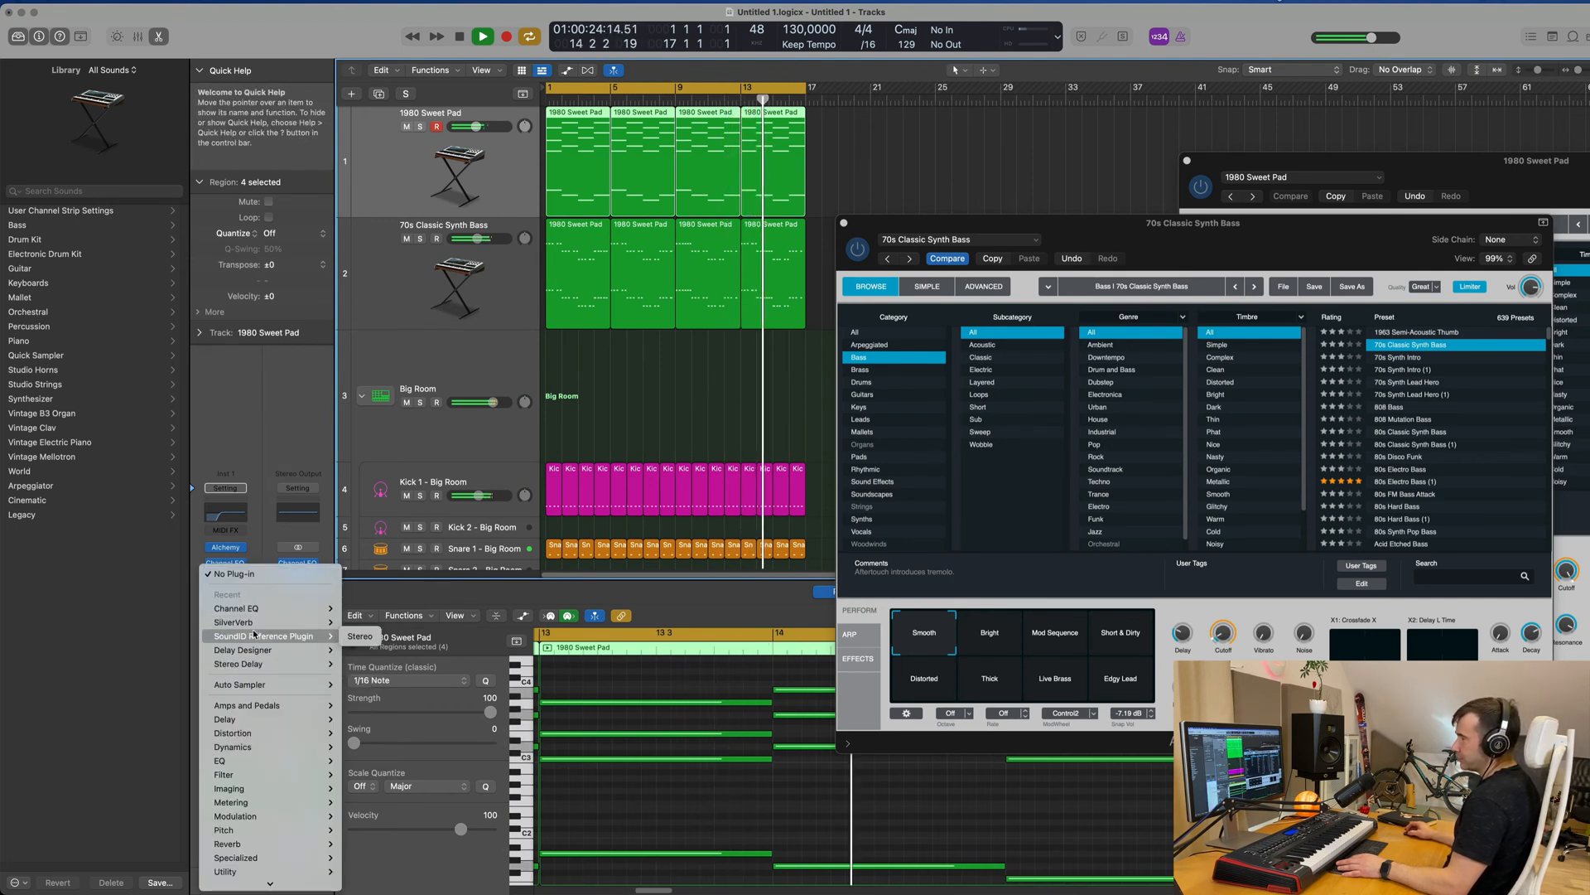
pyautogui.moveTo(232, 746)
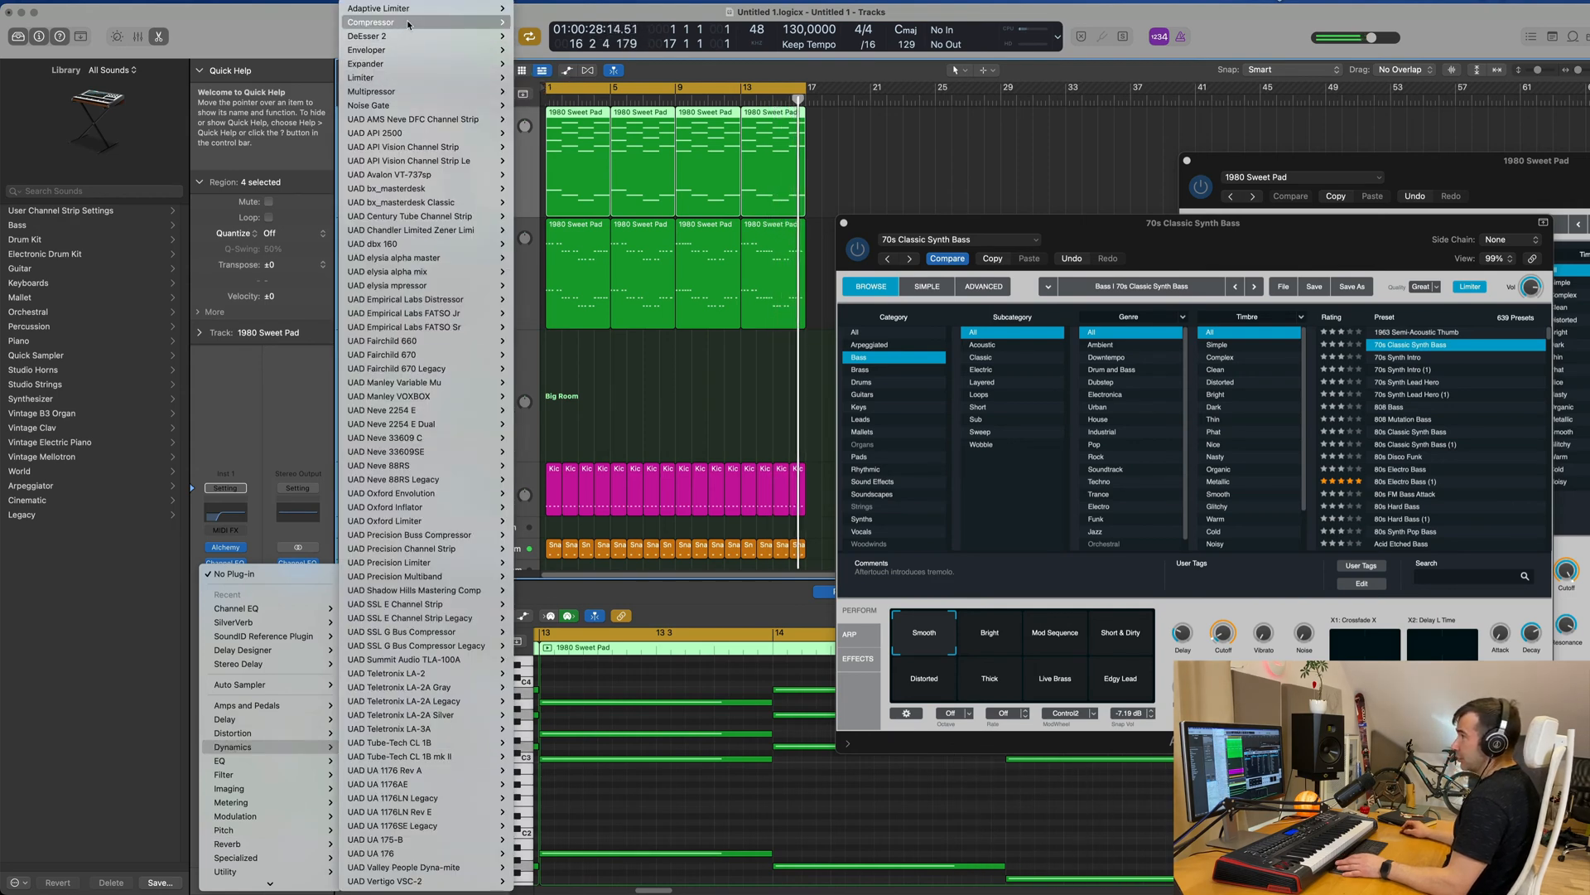
pyautogui.click(530, 23)
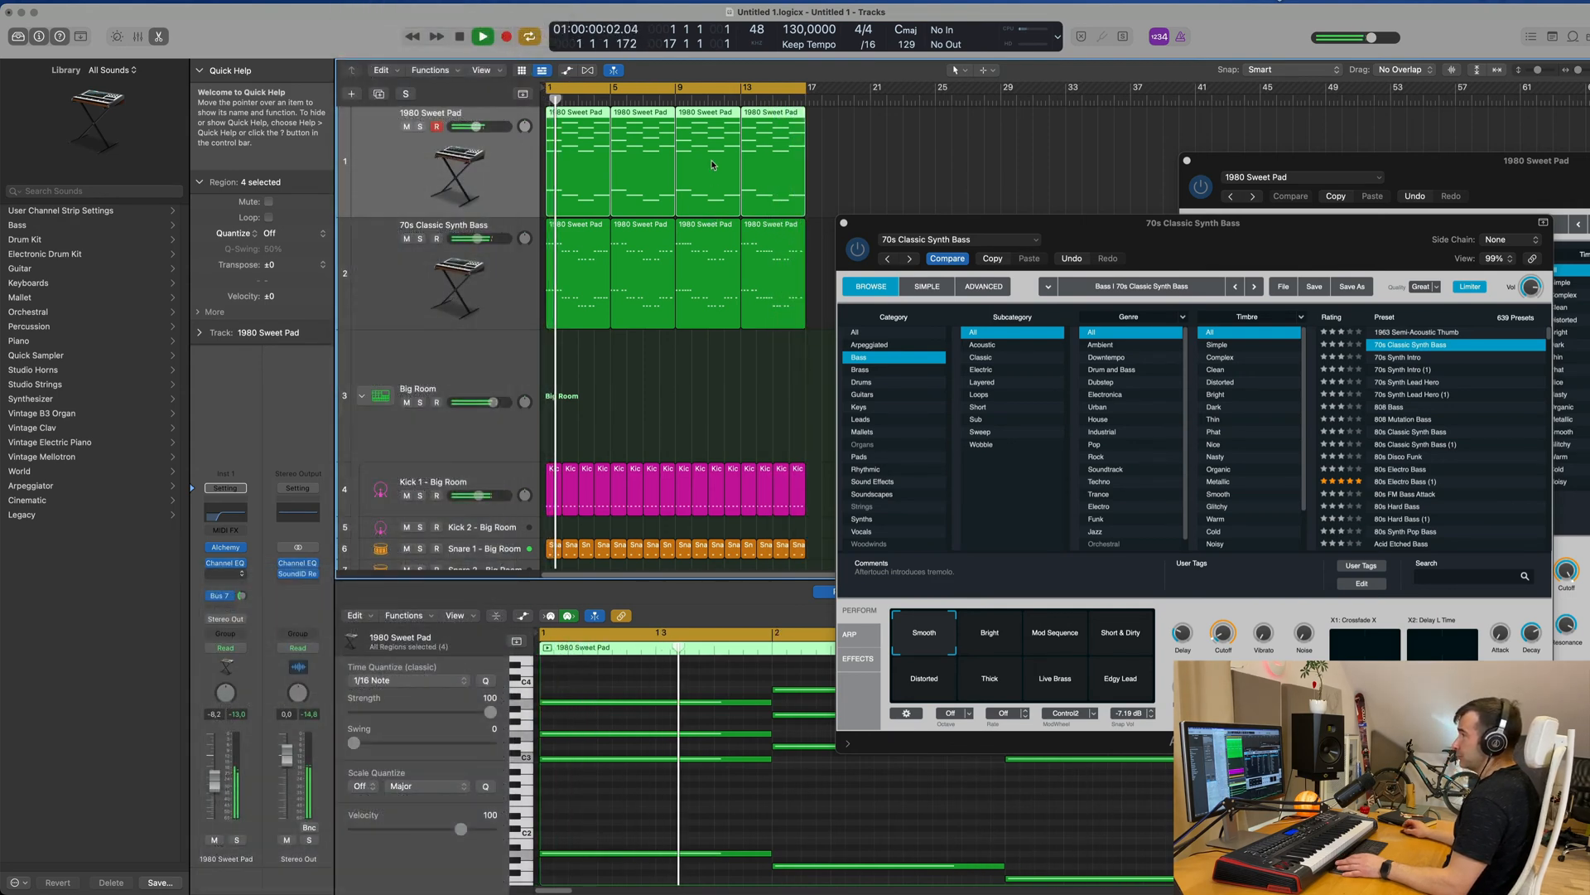
pyautogui.click(1072, 184)
pyautogui.moveTo(1073, 224)
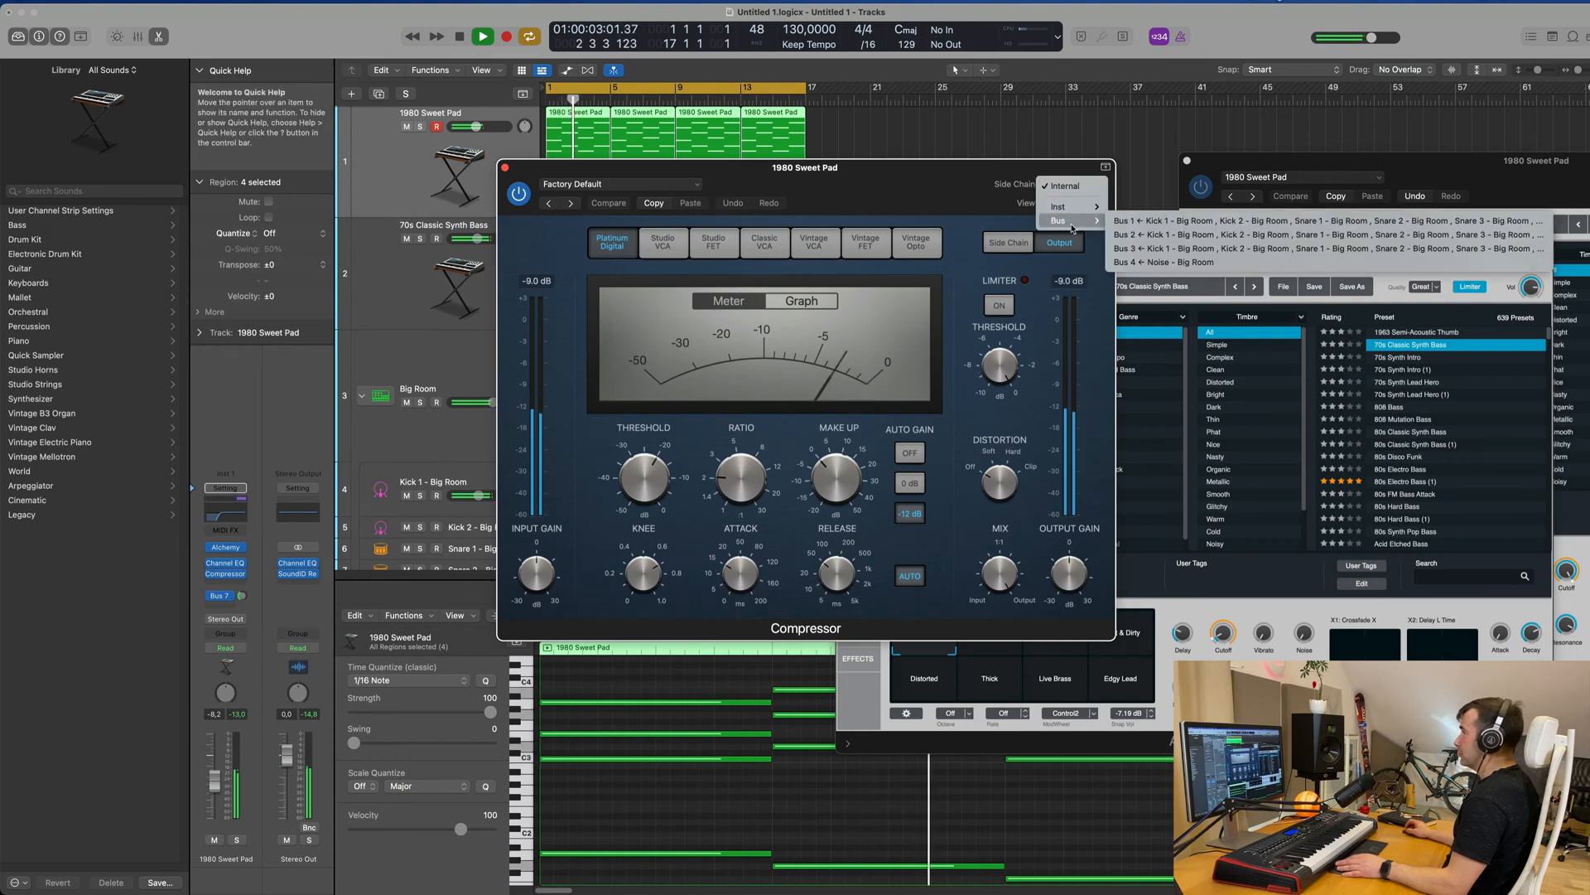
pyautogui.click(1145, 221)
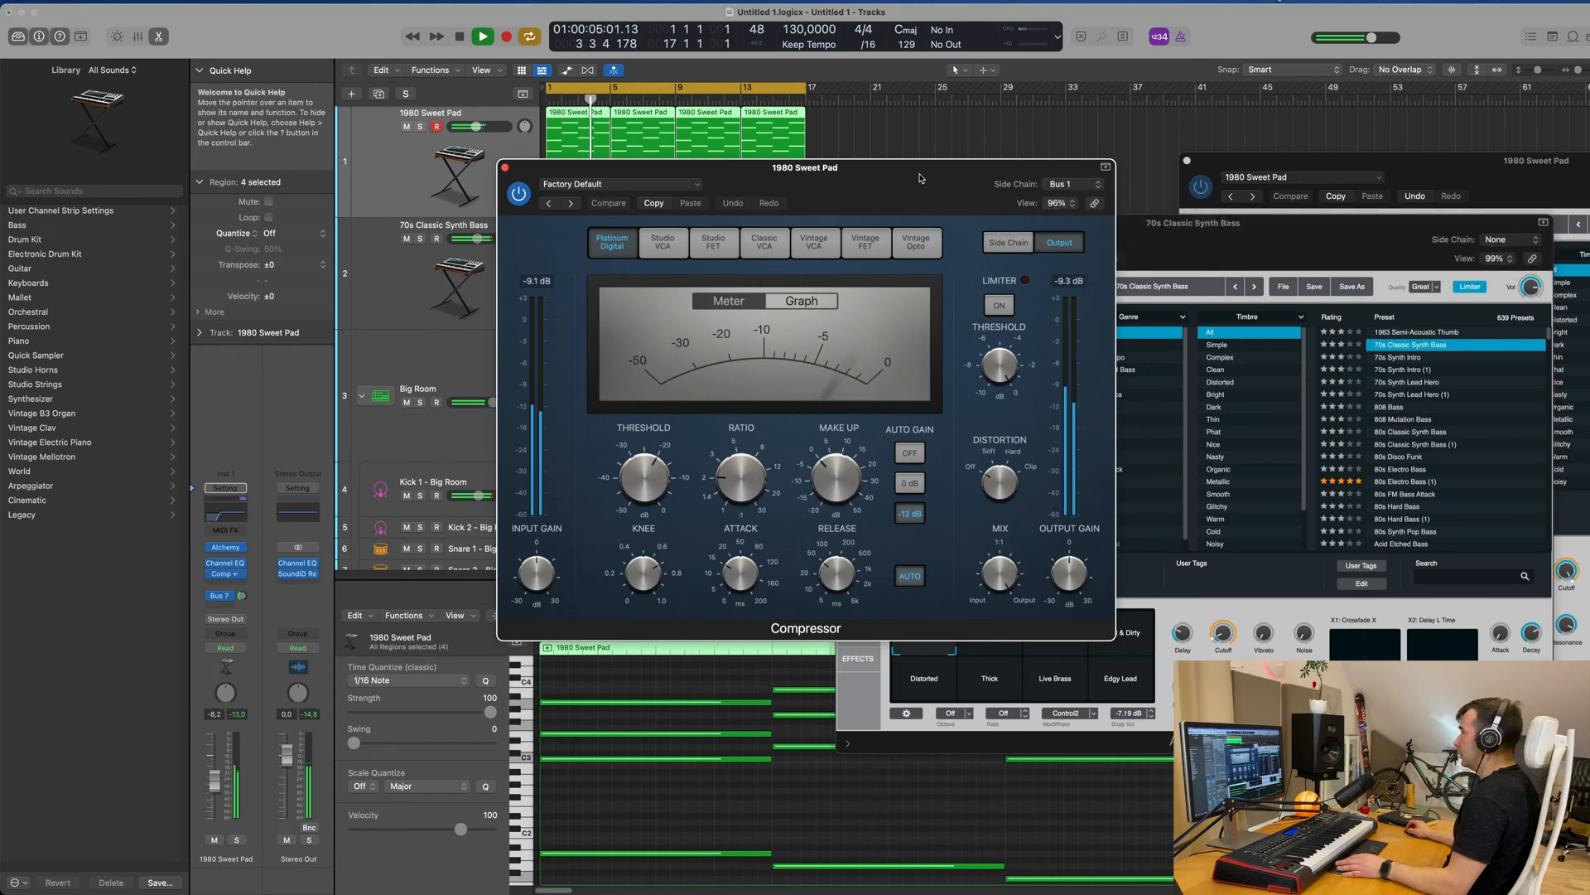
pyautogui.moveTo(994, 167); pyautogui.dragTo(1099, 165)
pyautogui.moveTo(941, 570); pyautogui.dragTo(950, 639)
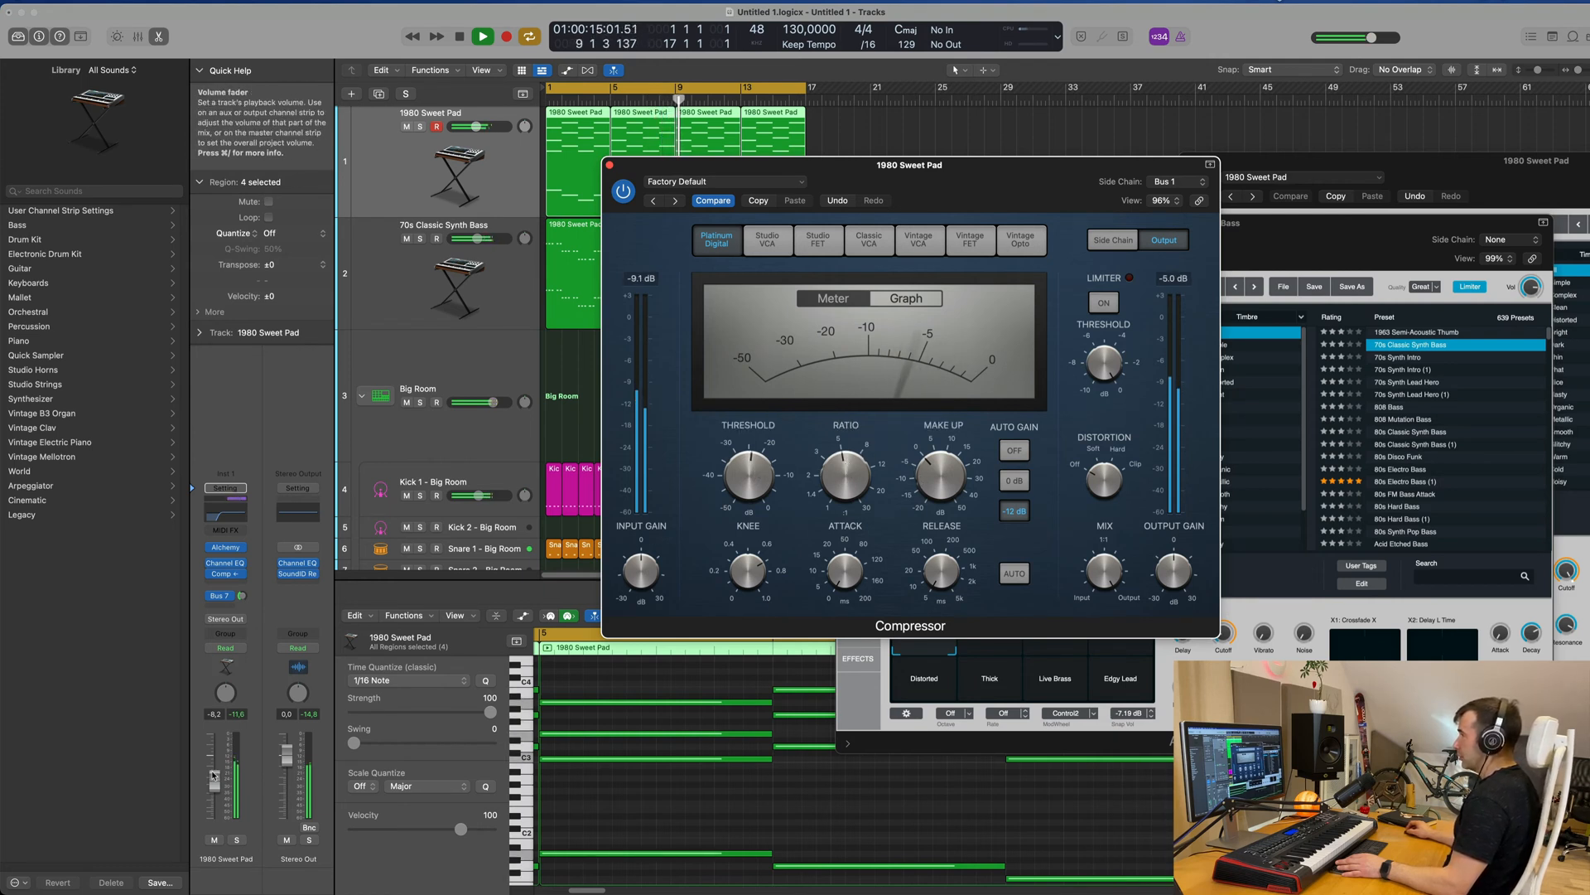
# - Lower the pad track's volume to about -13 dB, adjust its Bus 7 send, and close the Compressor
pyautogui.moveTo(216, 785); pyautogui.dragTo(216, 794)
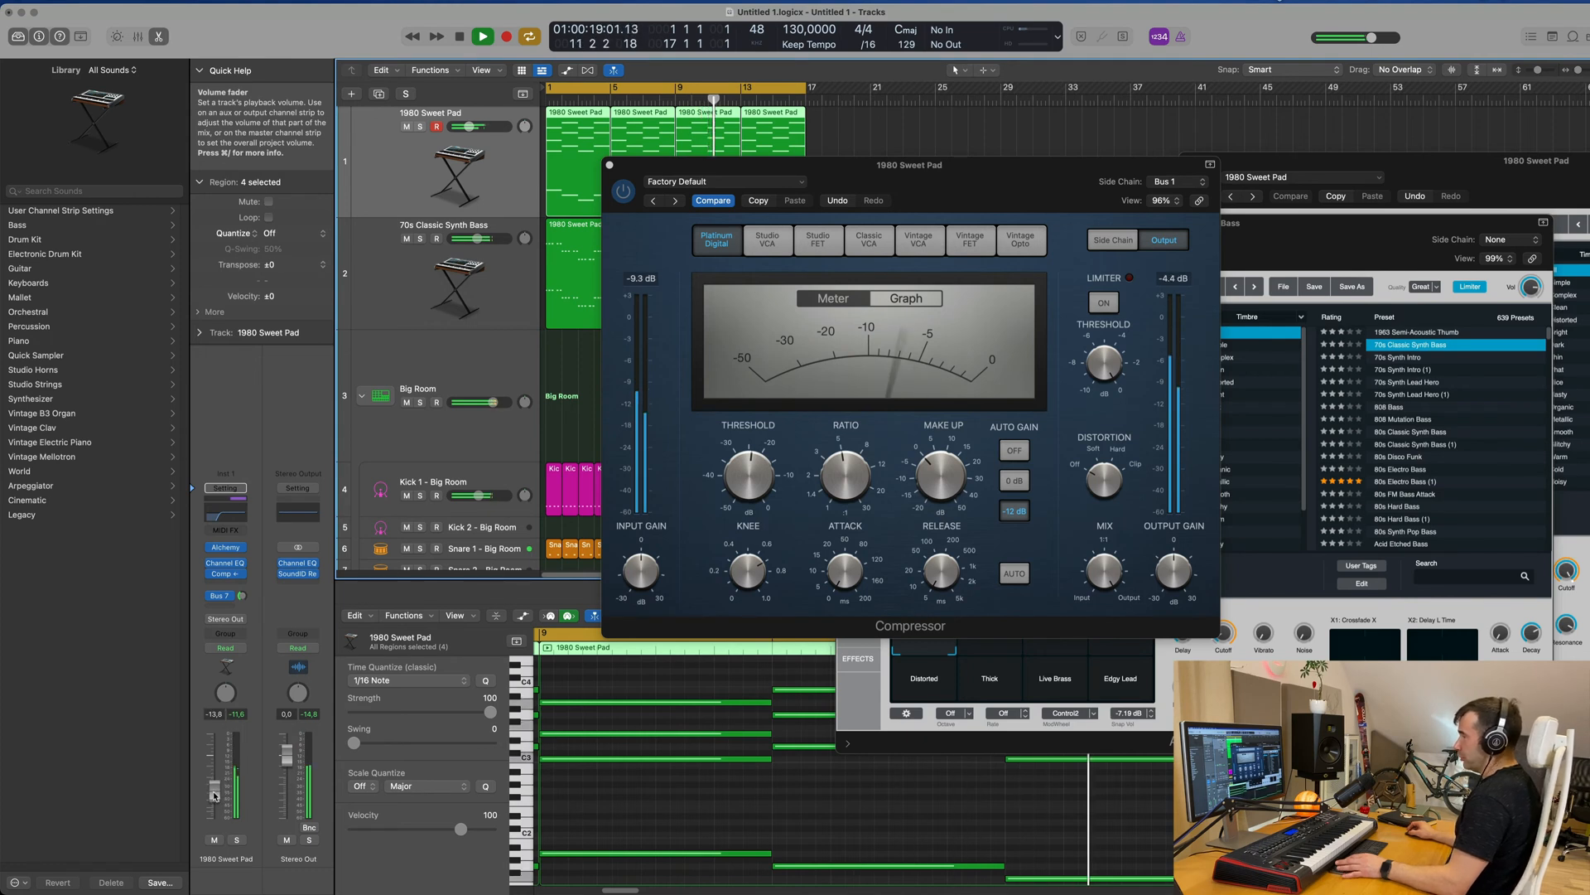
pyautogui.click(242, 595)
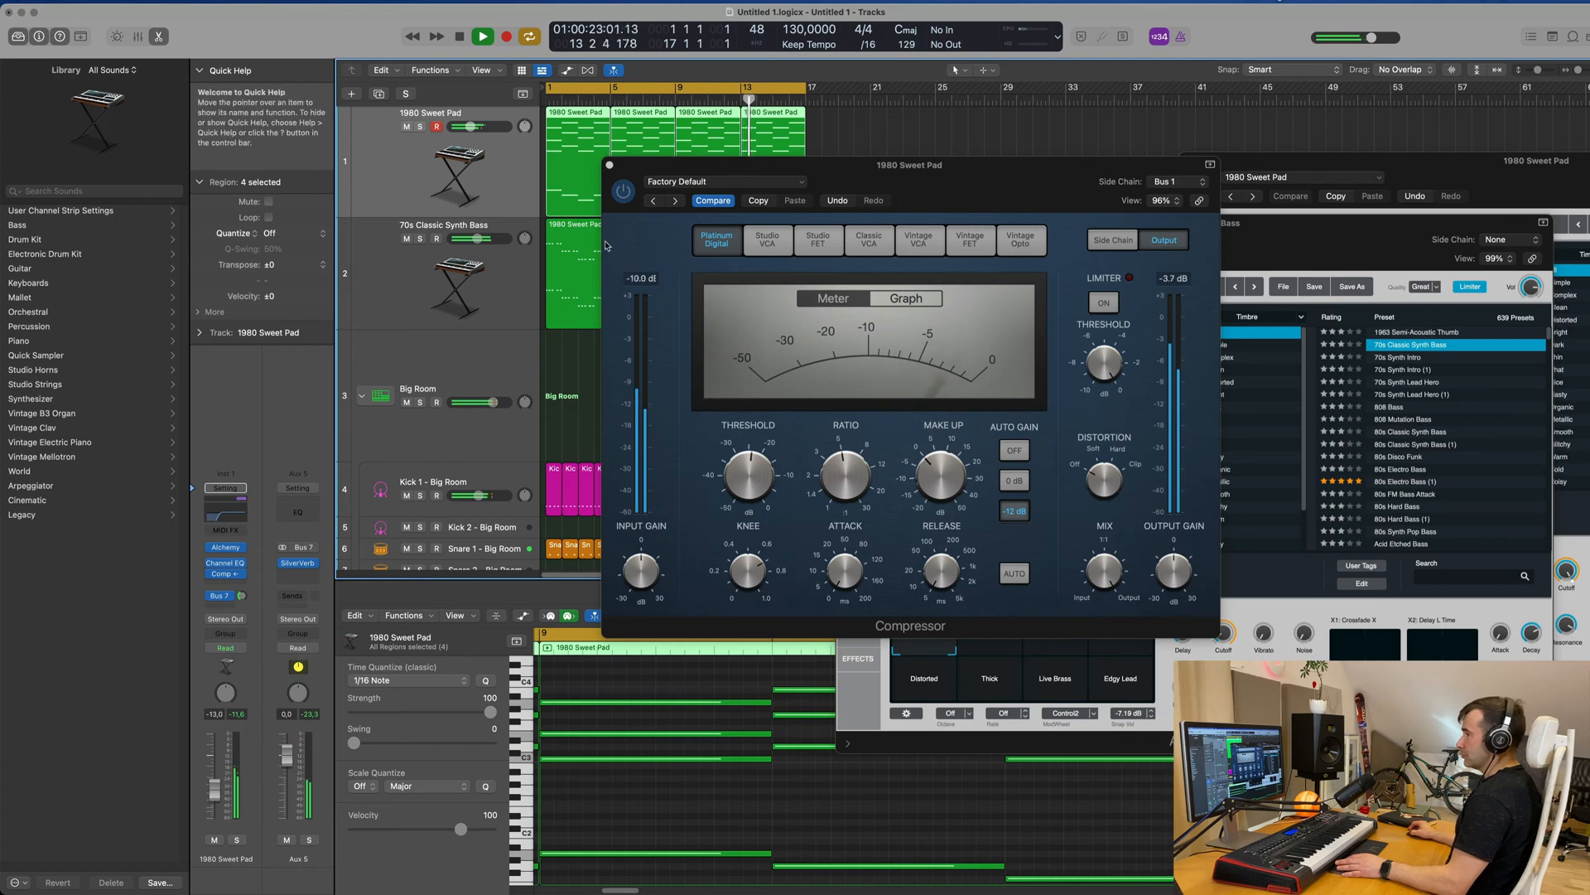
pyautogui.click(610, 164)
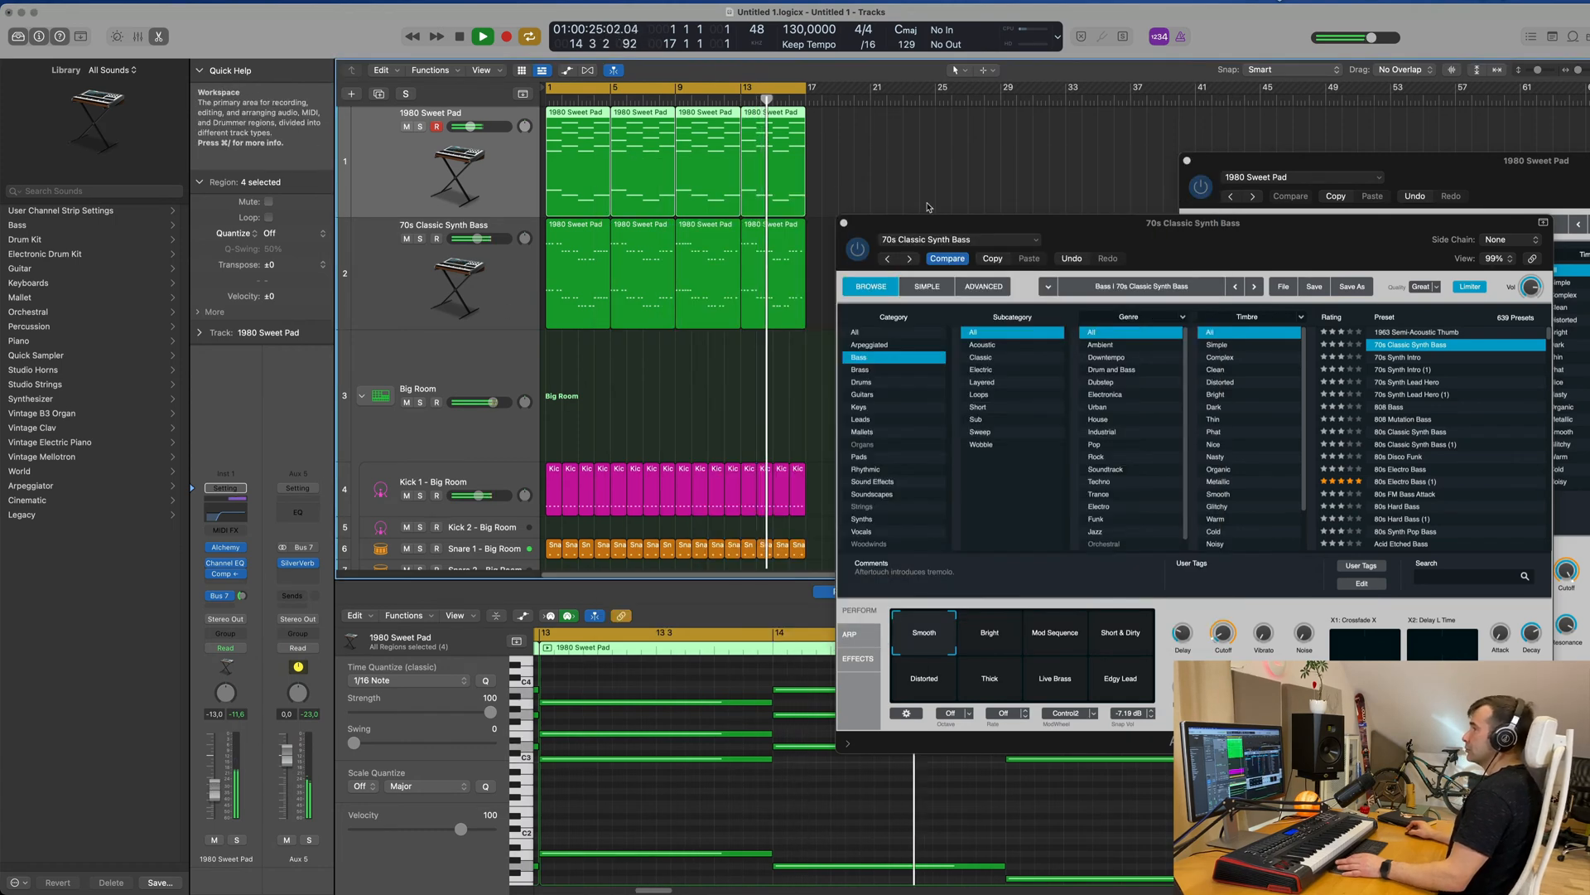
# - Duplicate the 70s Classic Synth Bass track with the same settings as a new empty track below it
pyautogui.moveTo(932, 222); pyautogui.dragTo(1113, 218)
pyautogui.click(705, 395)
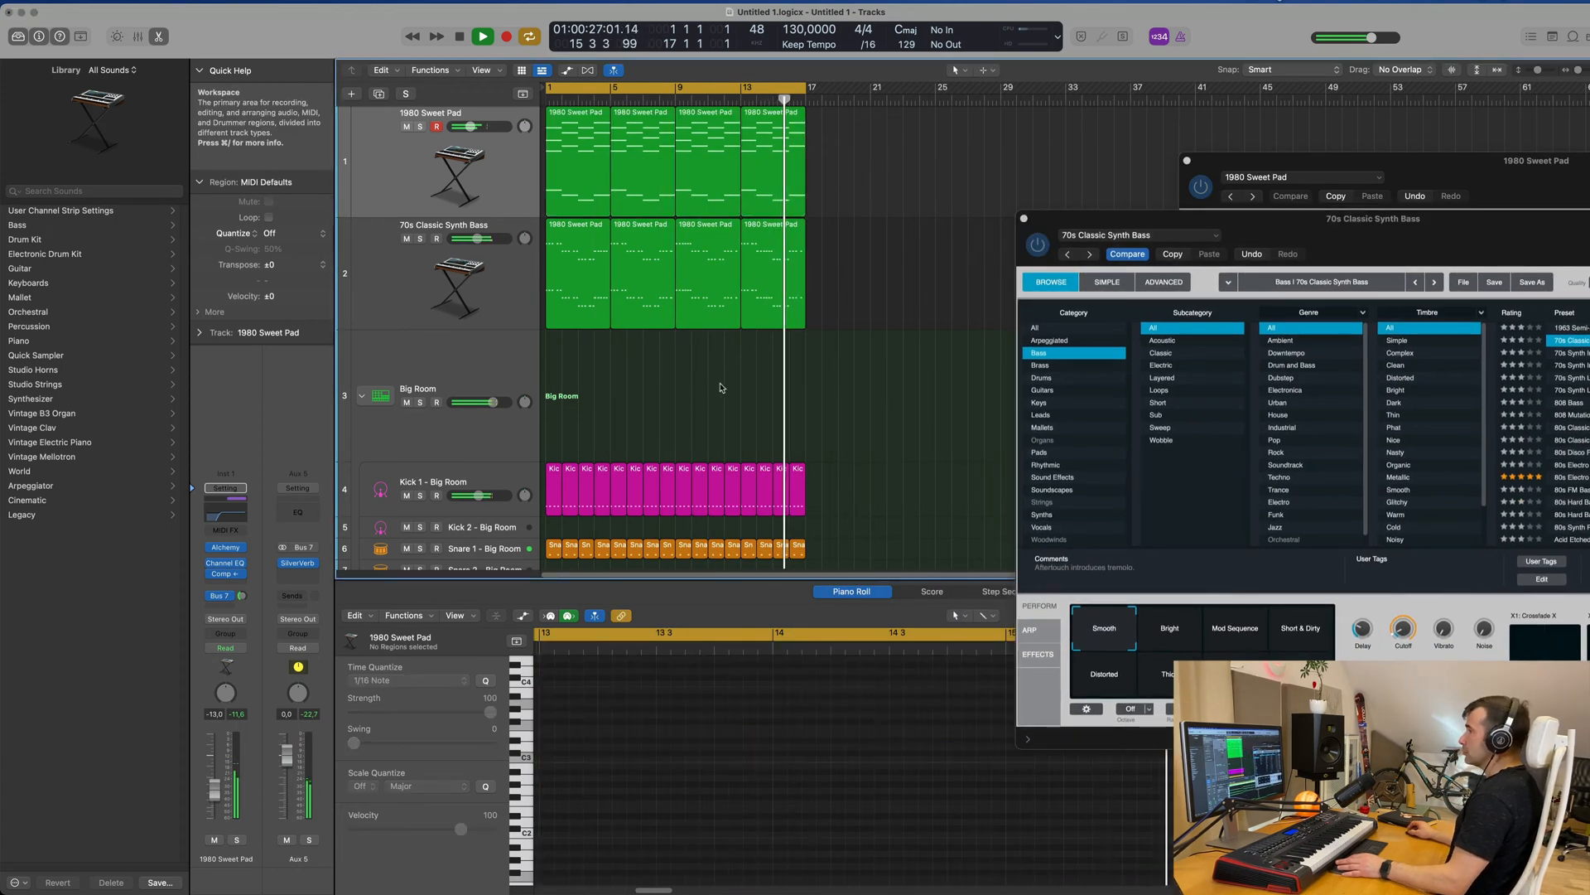
pyautogui.click(378, 255)
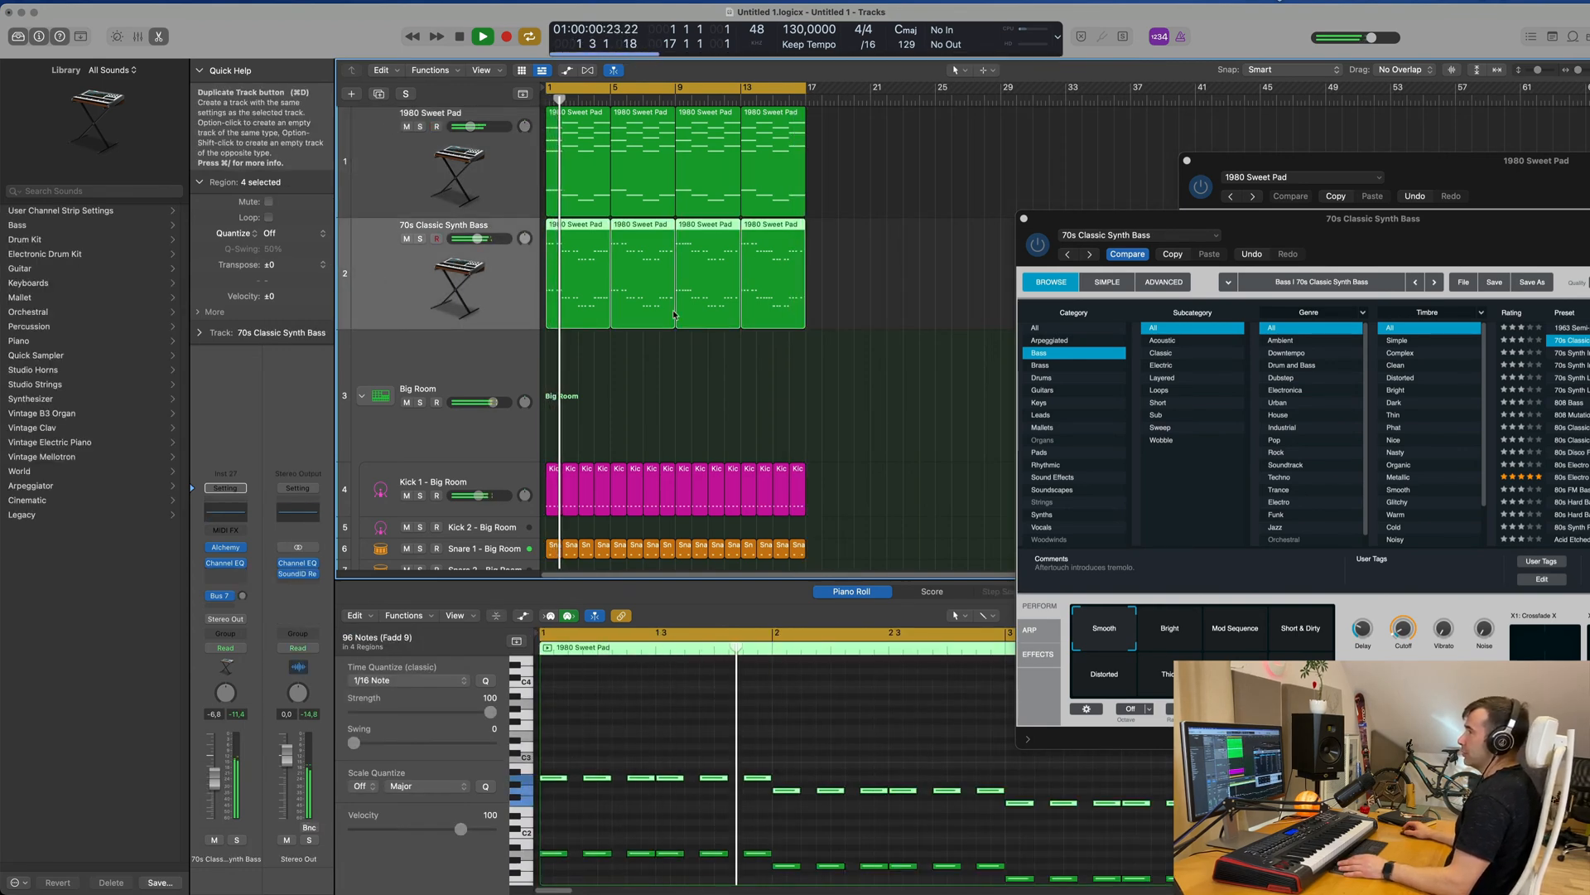
pyautogui.press('super+d')
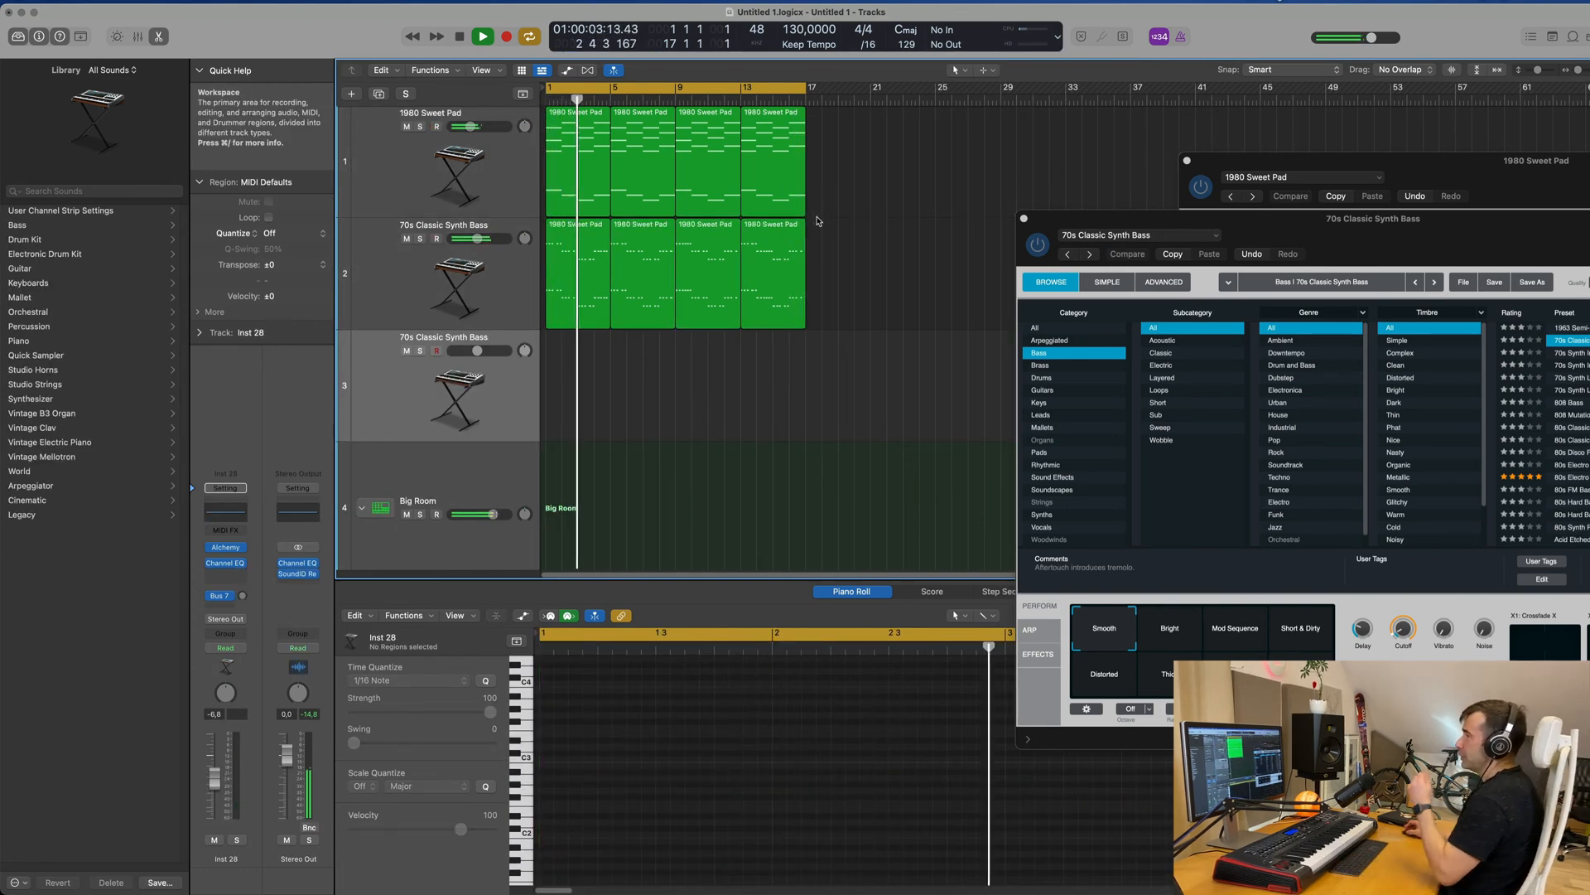
# - Copy the first 1980 Sweet Pad region onto the duplicated bass track and delete its lowest row of root notes
pyautogui.click(587, 141)
pyautogui.moveTo(587, 141); pyautogui.dragTo(588, 361)
pyautogui.press('space')
pyautogui.scroll(-8, 637, 664)
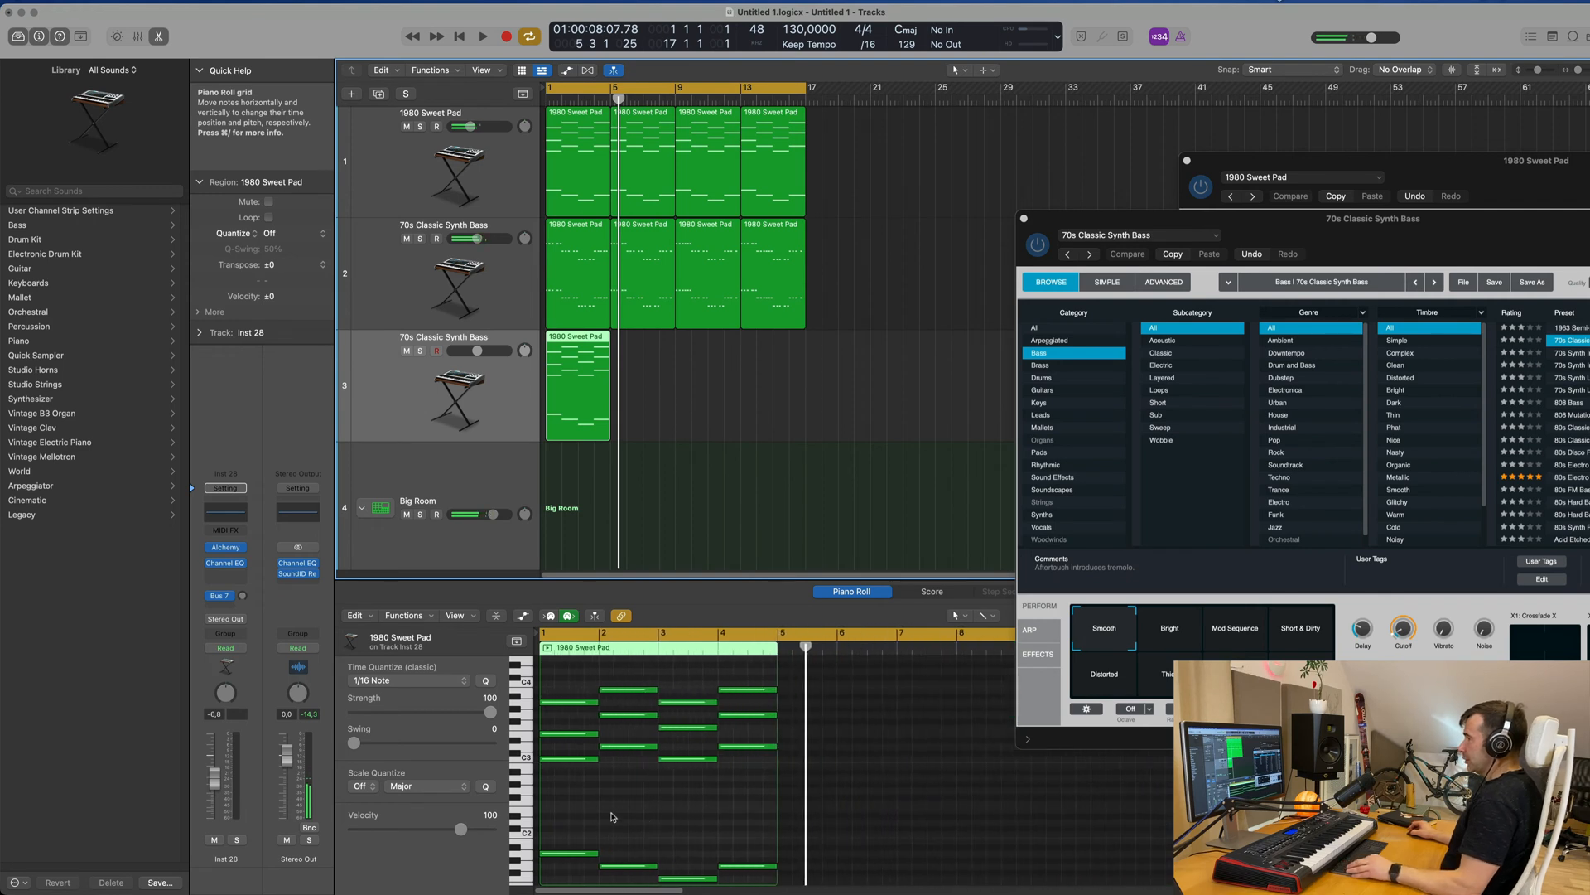
pyautogui.moveTo(576, 816); pyautogui.dragTo(786, 857)
pyautogui.press('Delete')
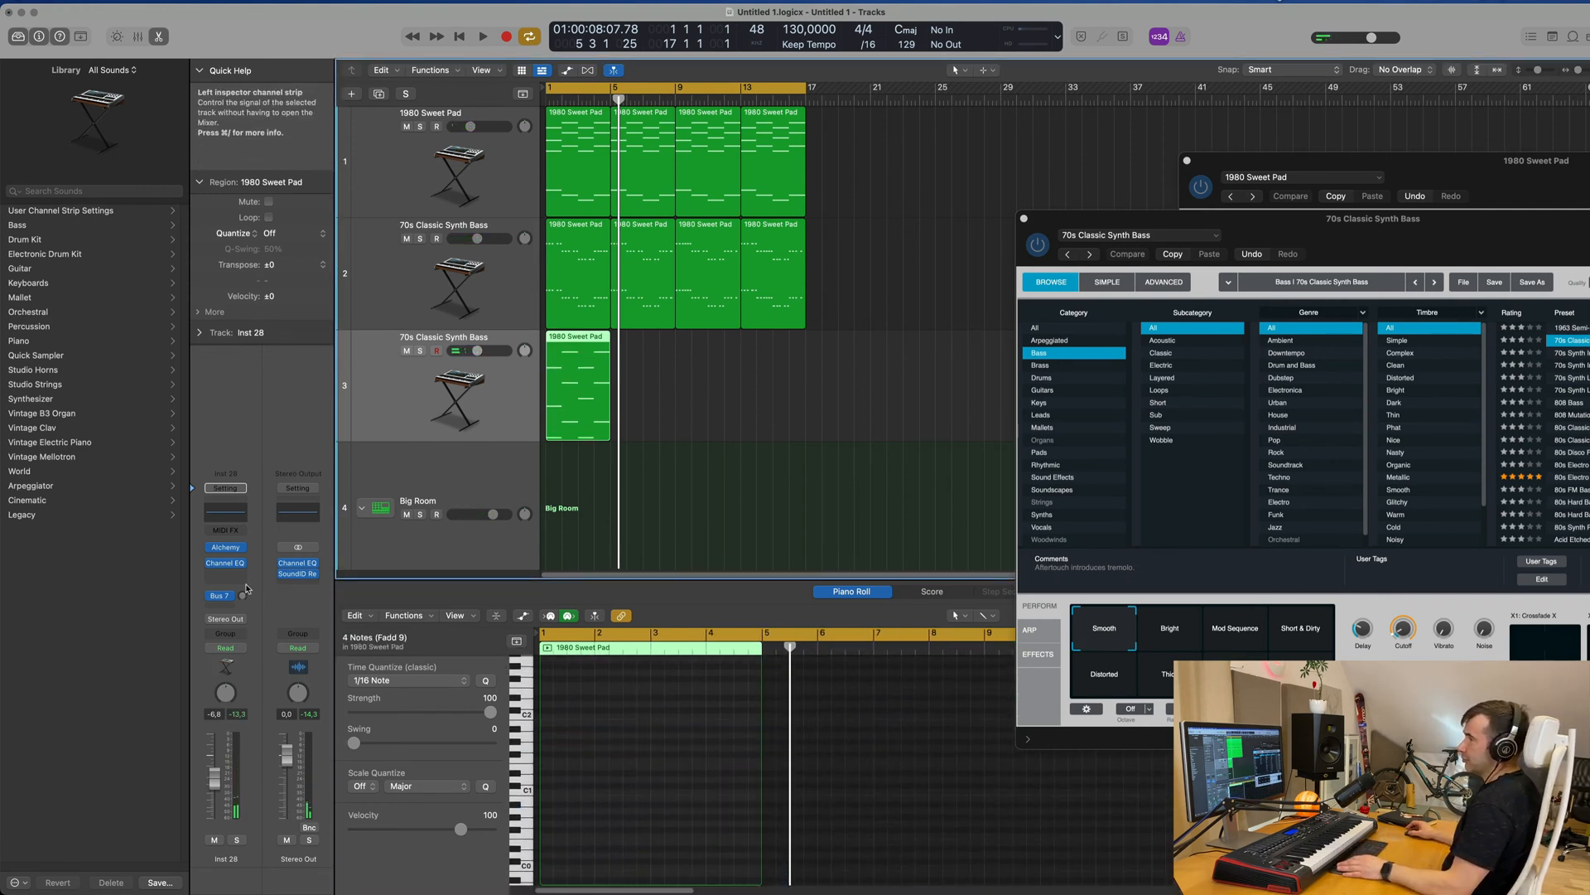
# - Insert the Arpeggiator MIDI effect on the duplicated bass track
pyautogui.click(244, 531)
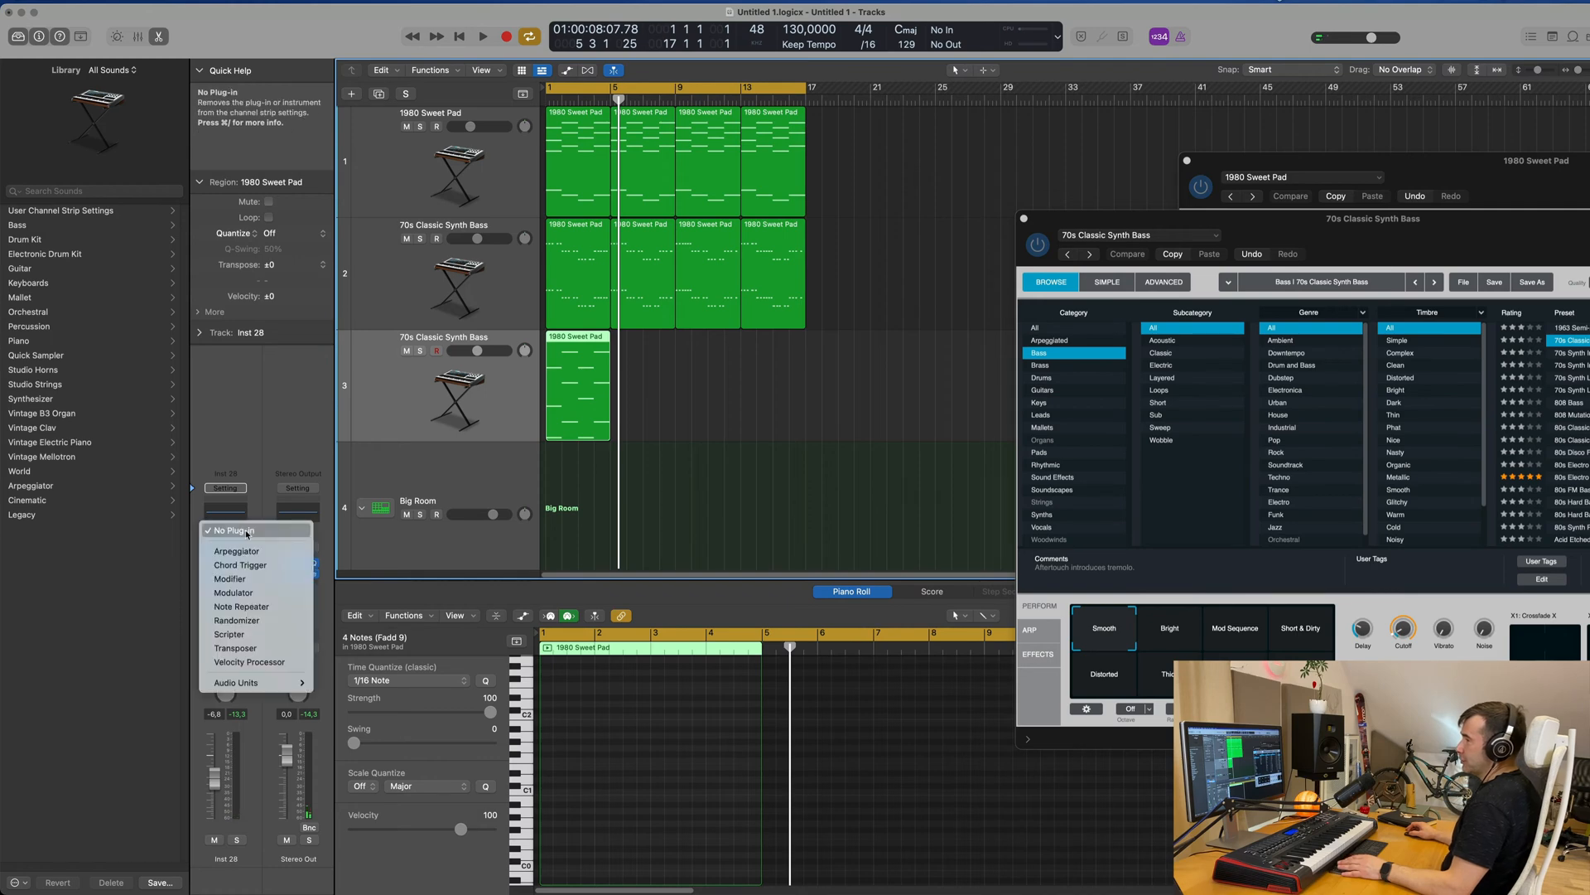
pyautogui.click(243, 552)
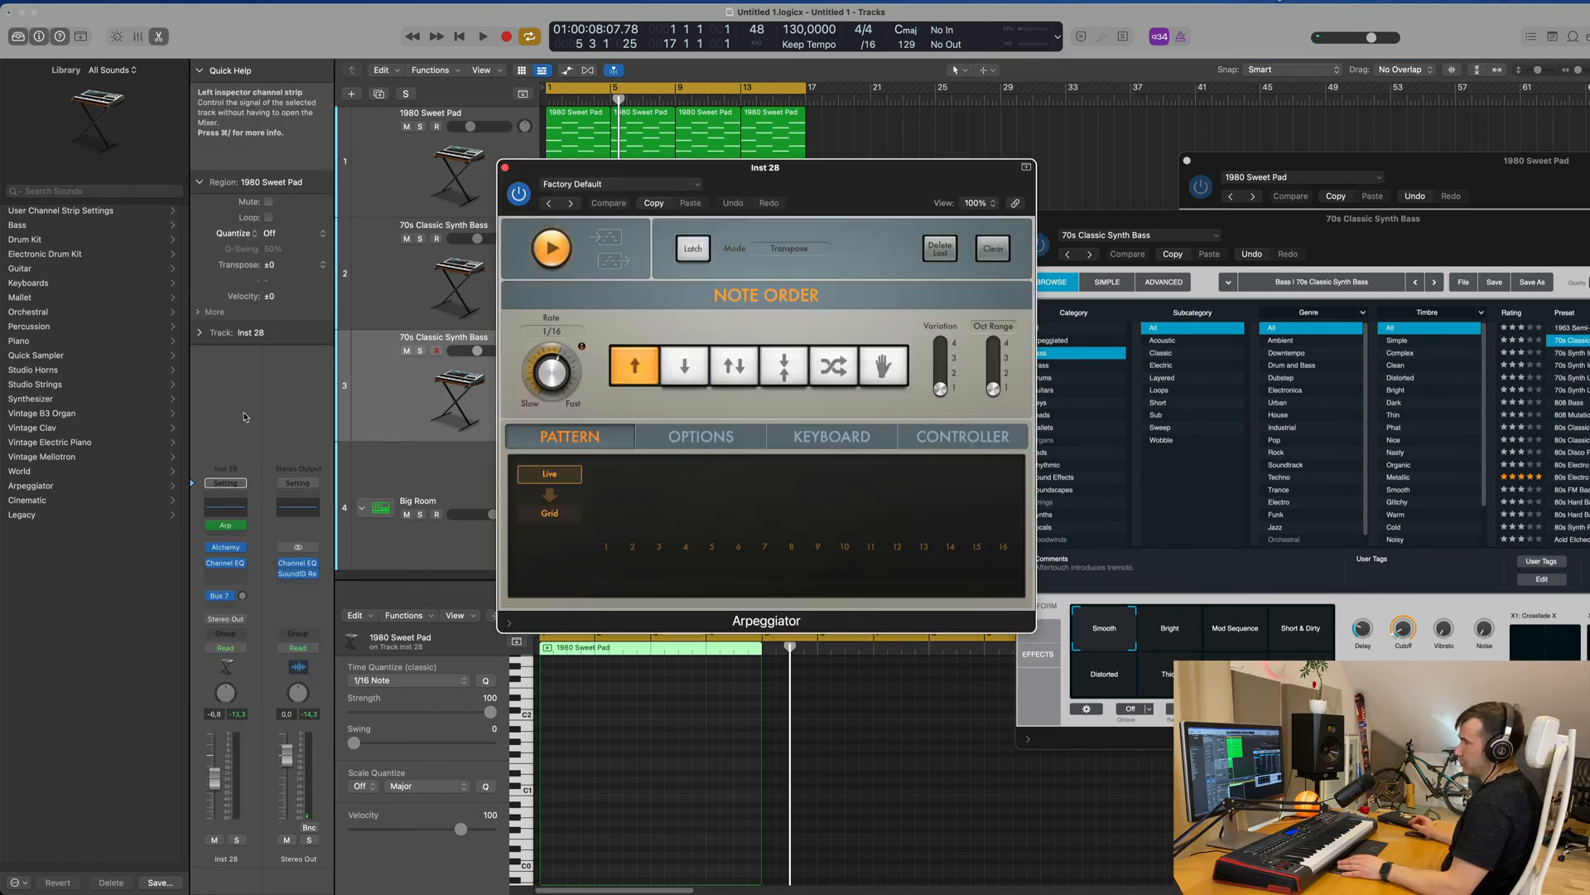
pyautogui.moveTo(837, 175); pyautogui.dragTo(1227, 218)
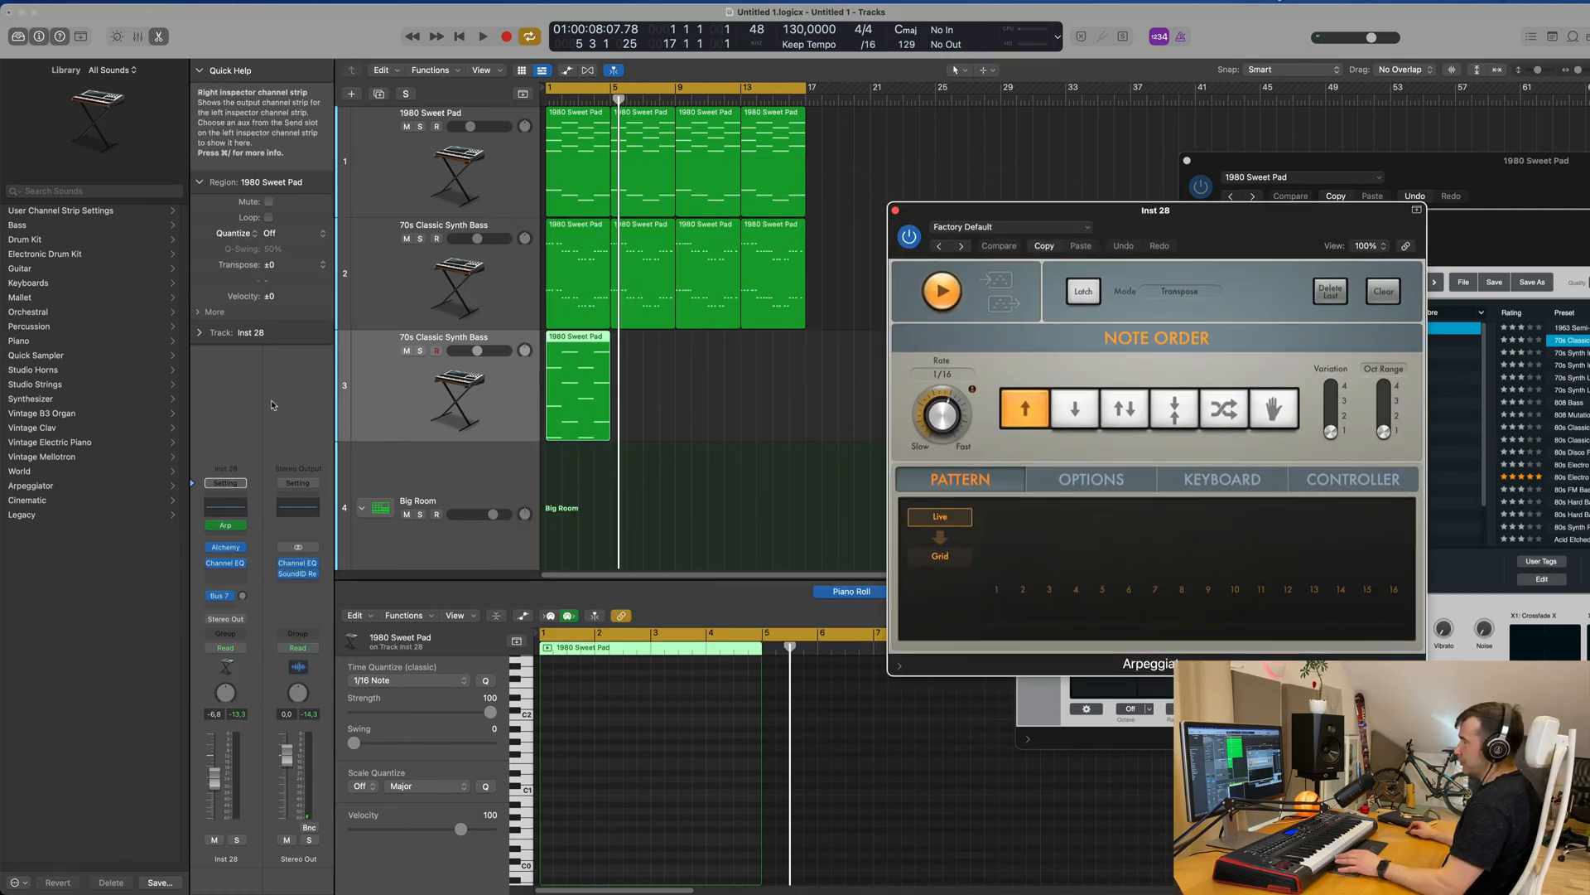
# - Play the arrangement from the start to listen to the arpeggiated chords on the duplicated track
pyautogui.press('space')
pyautogui.press('space')
pyautogui.click(408, 388)
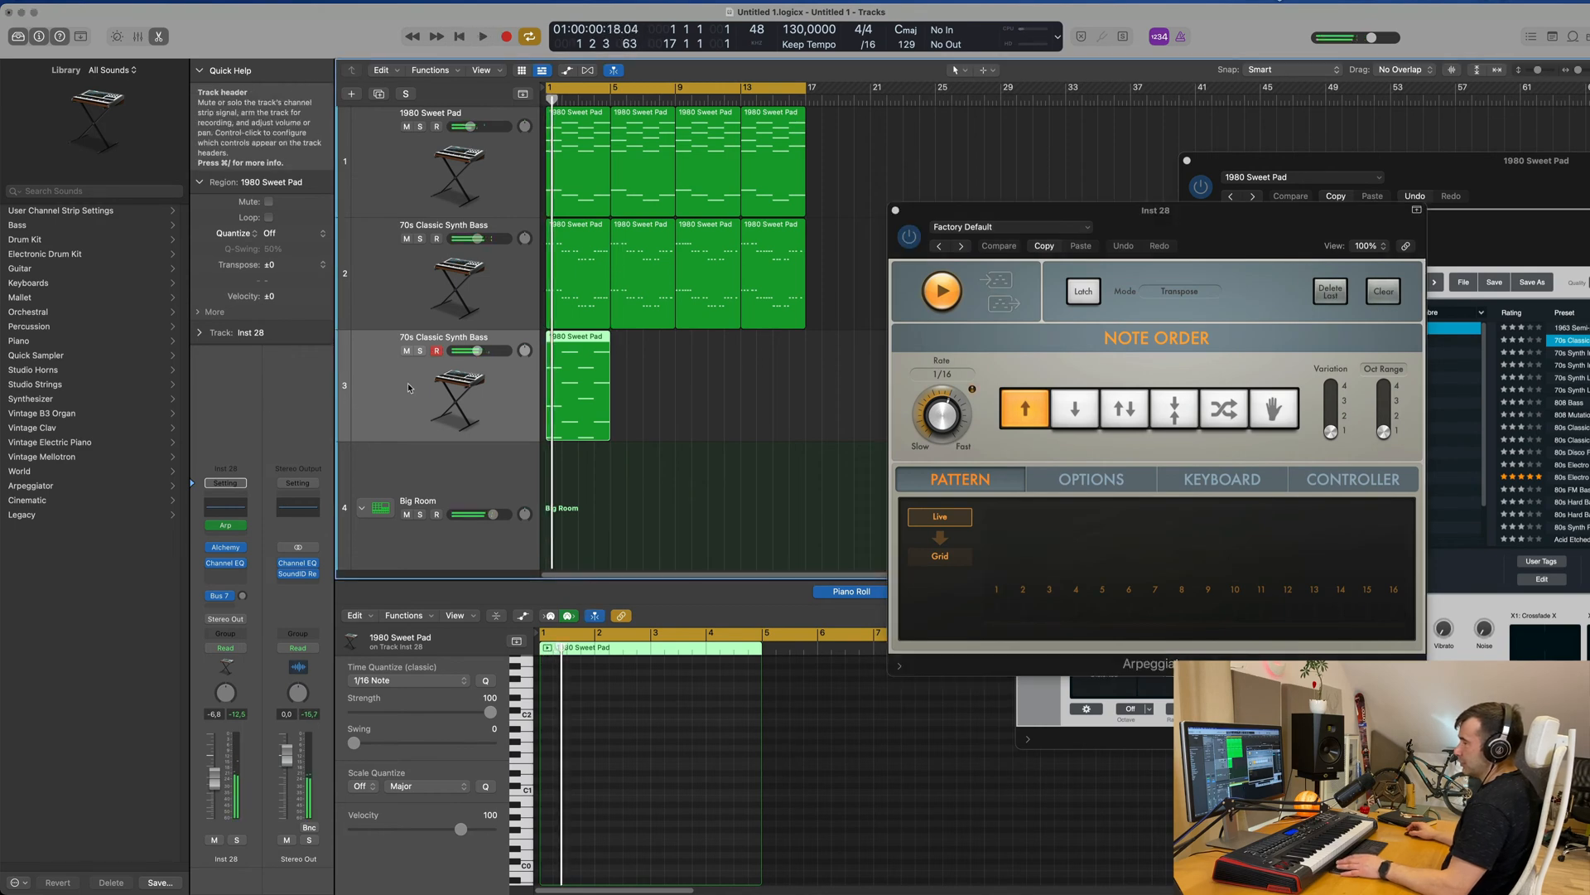
pyautogui.press('space')
pyautogui.moveTo(1249, 222); pyautogui.dragTo(1099, 328)
pyautogui.press('space')
pyautogui.press('space')
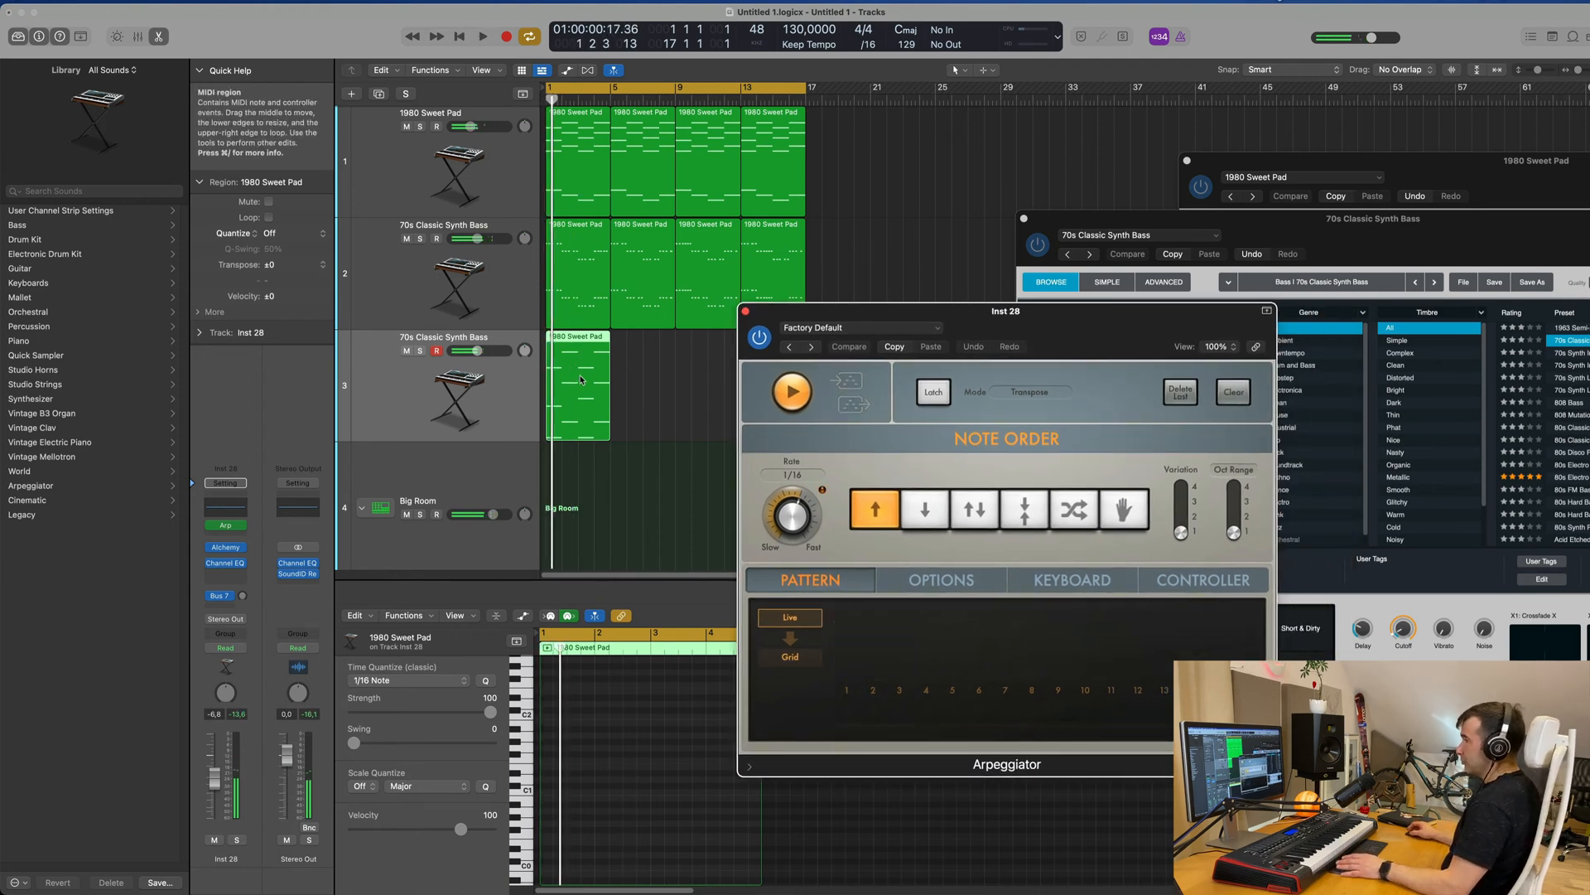
pyautogui.press('space')
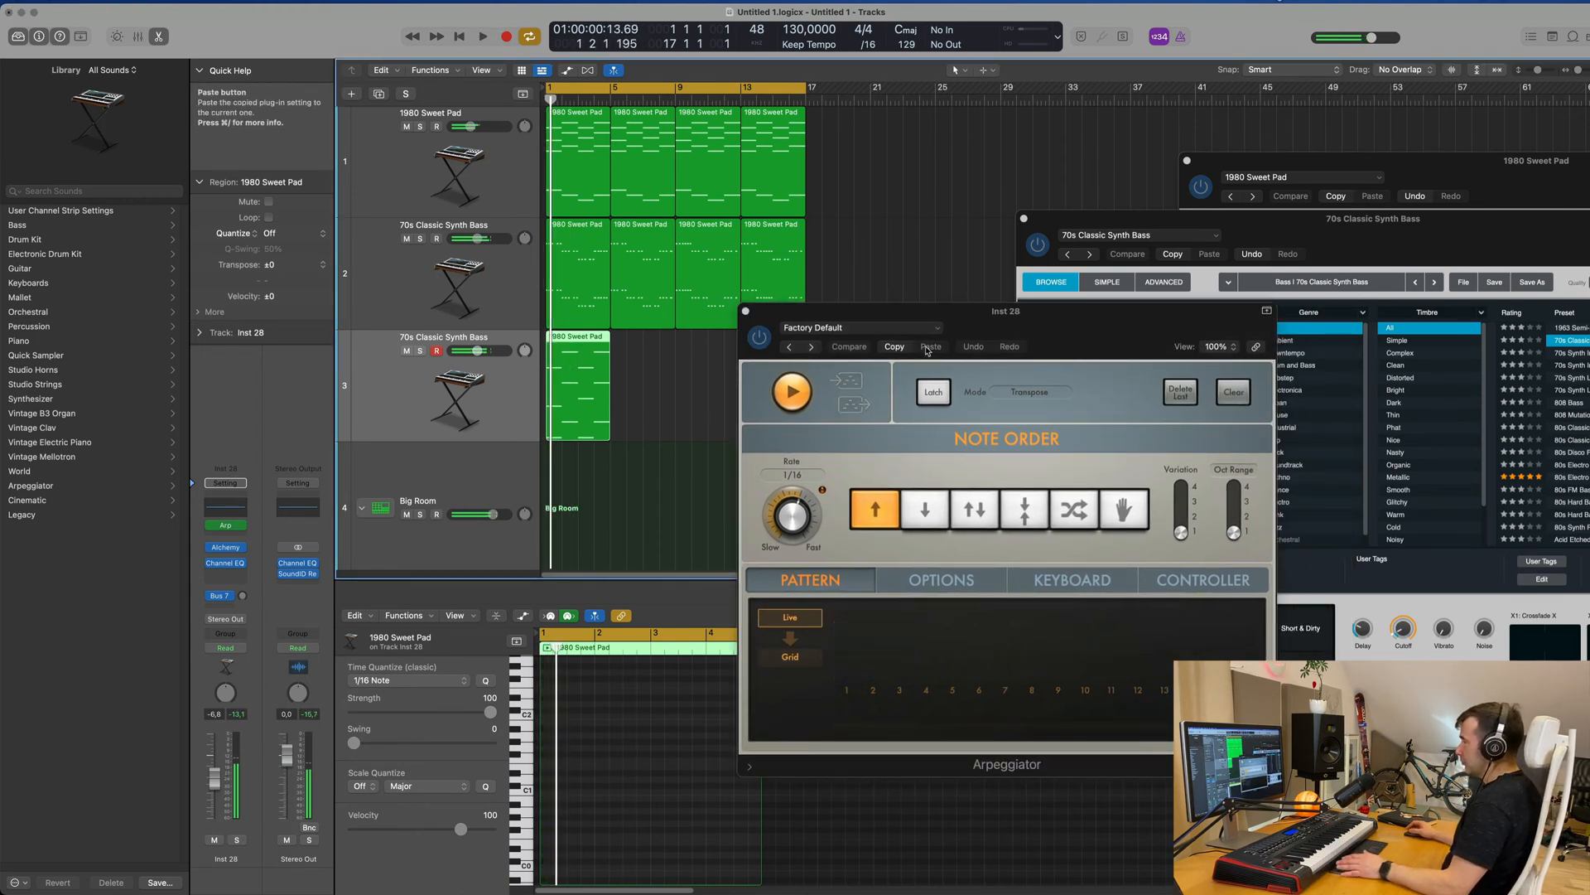
# - Set the Cutoff of the duplicated bass track's Alchemy synth to 18.7 %
pyautogui.click(226, 548)
pyautogui.moveTo(973, 187); pyautogui.dragTo(1219, 203)
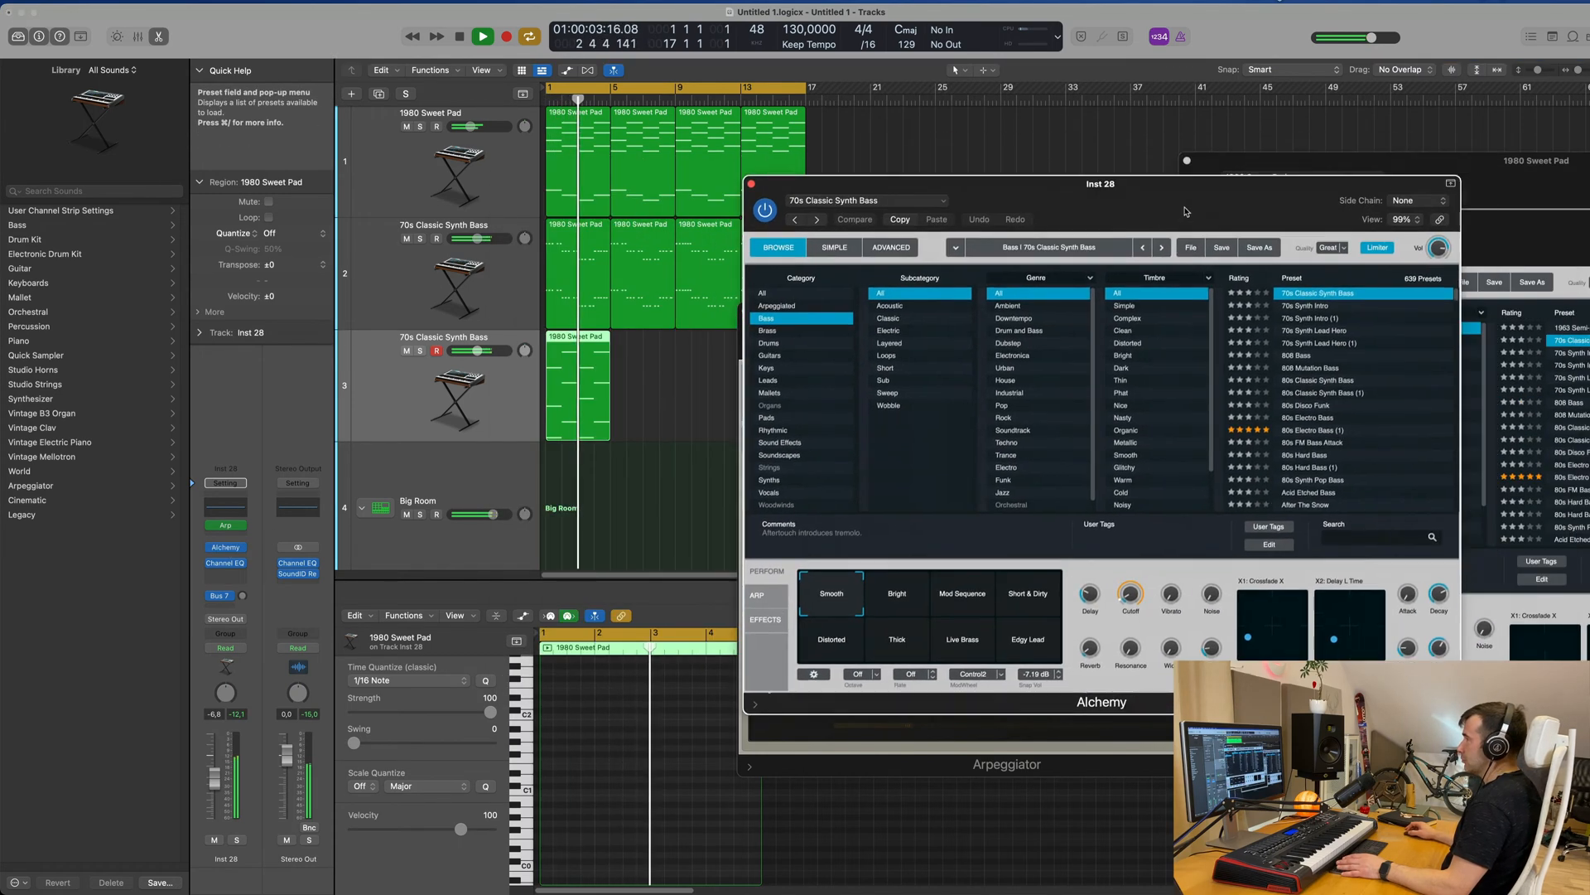
pyautogui.moveTo(1131, 593); pyautogui.dragTo(1133, 574)
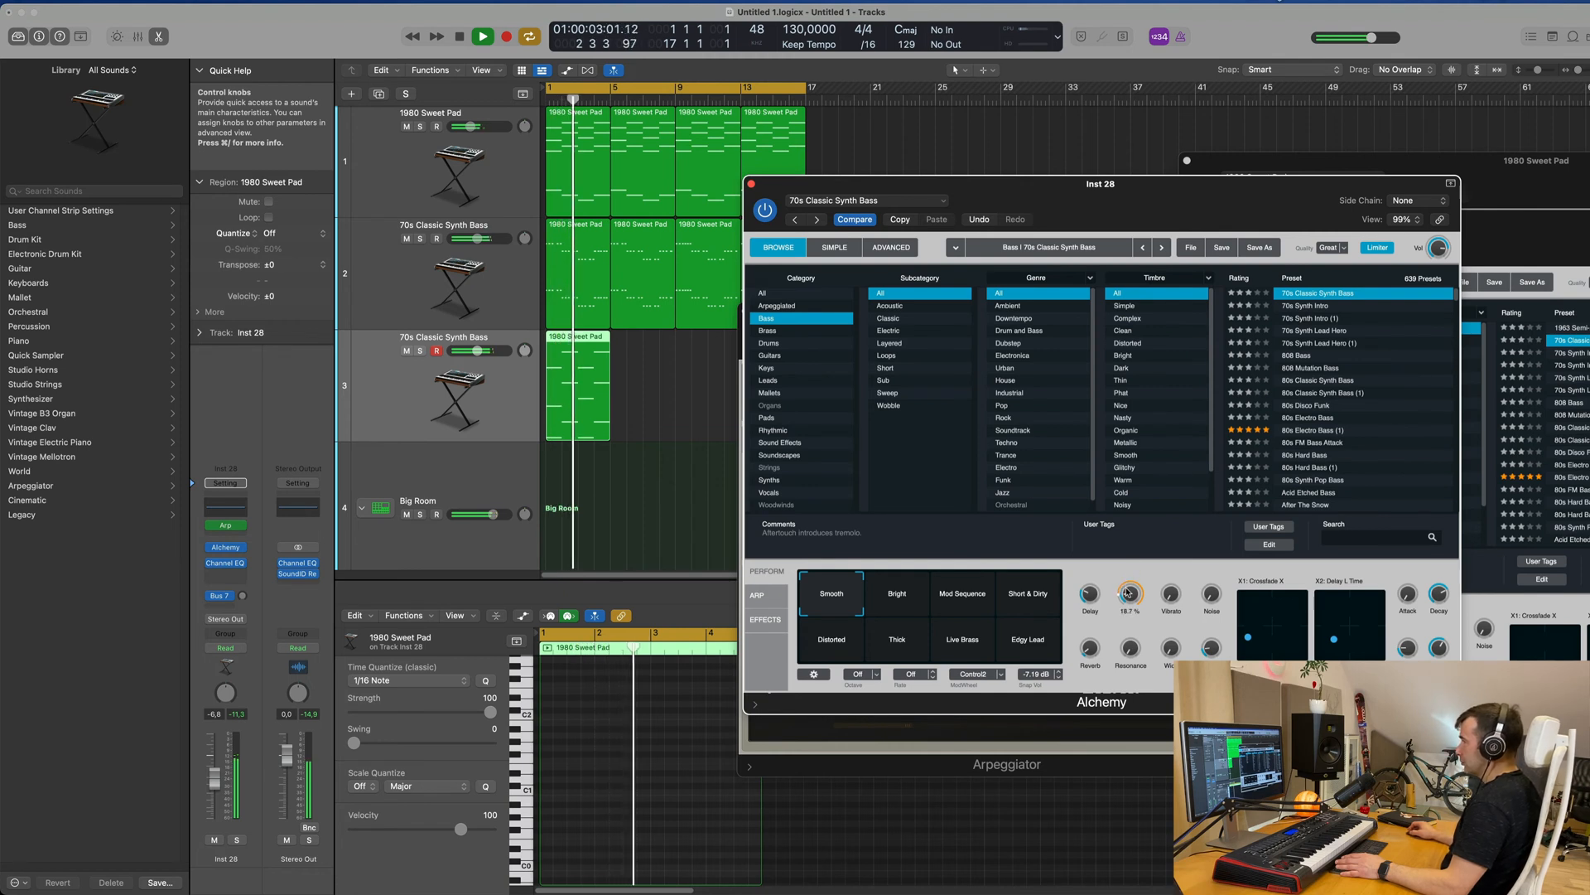
# - Bypass the Arpeggiator MIDI effect on the duplicated bass track and turn on Alchemy's built-in arpeggiator in Up mode
pyautogui.click(765, 596)
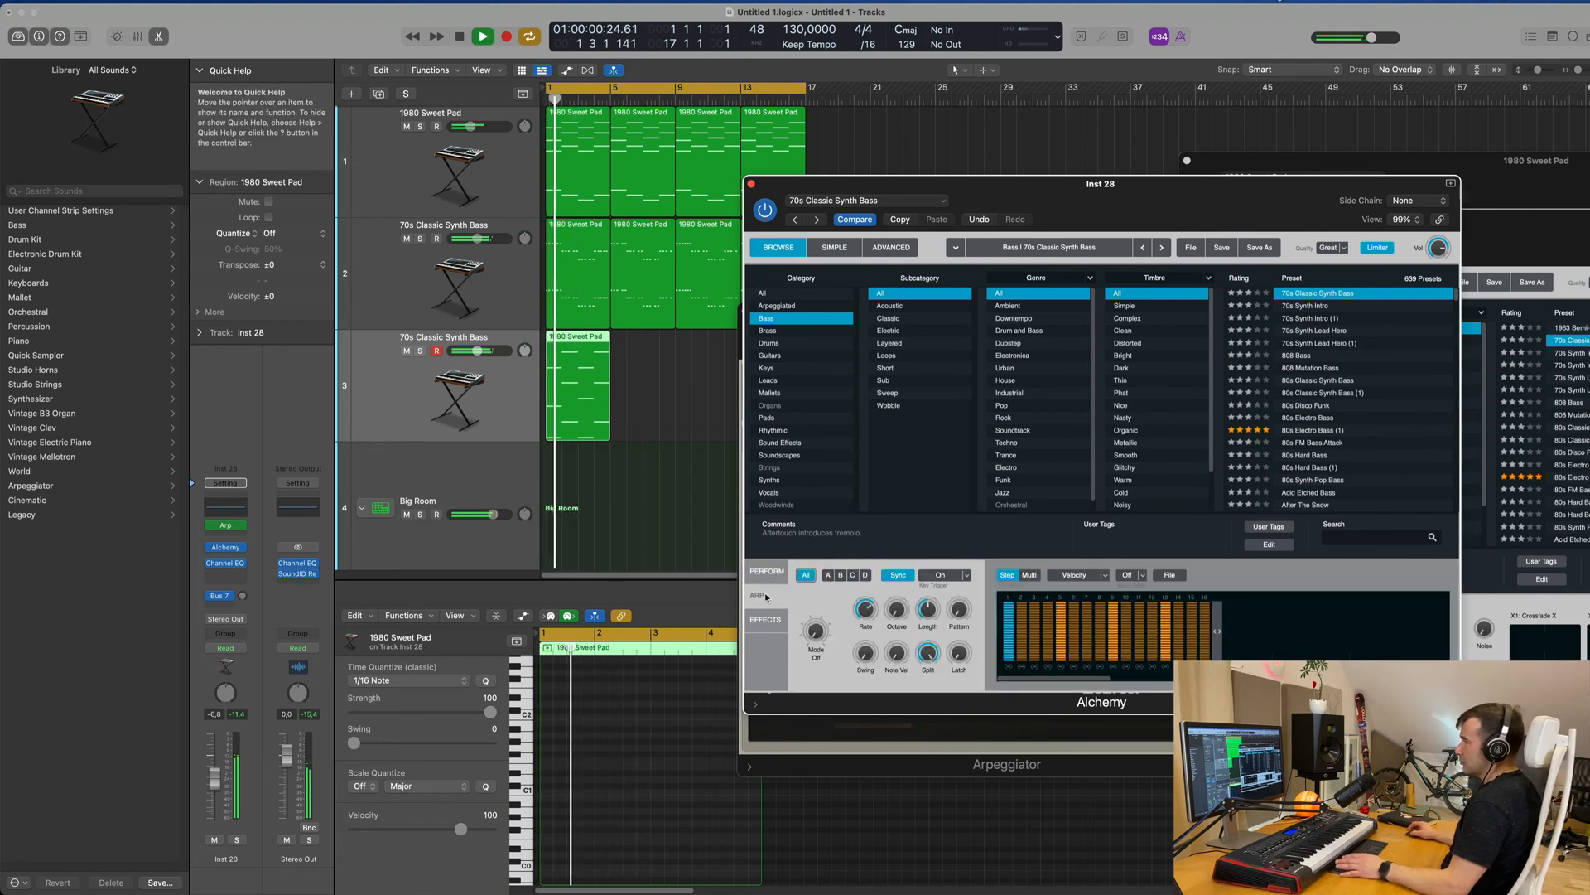
pyautogui.press('space')
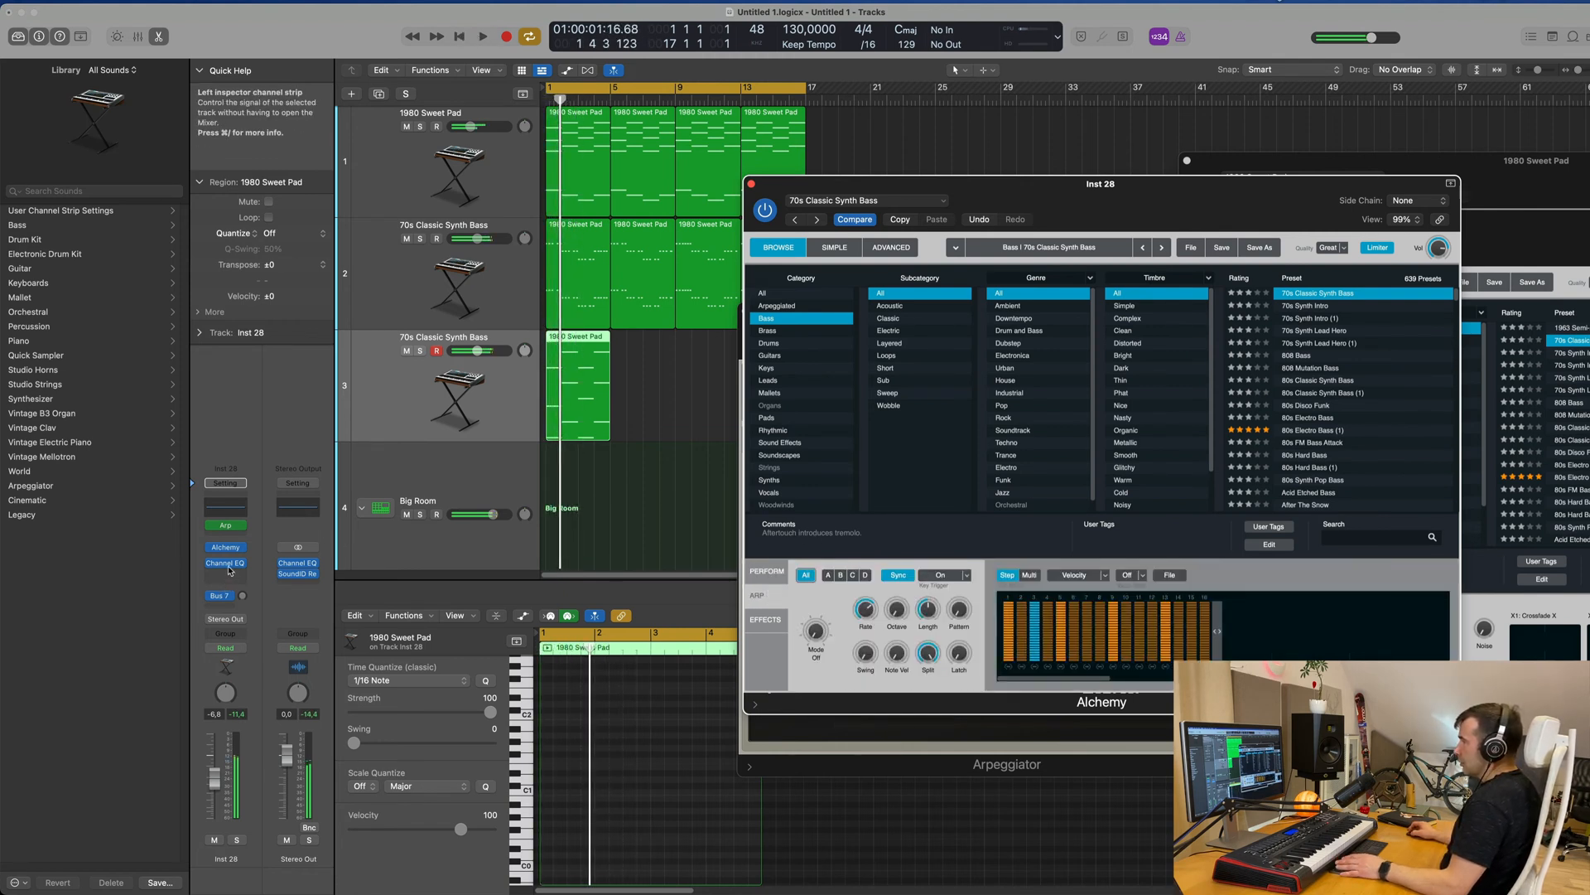
pyautogui.click(210, 525)
pyautogui.click(817, 632)
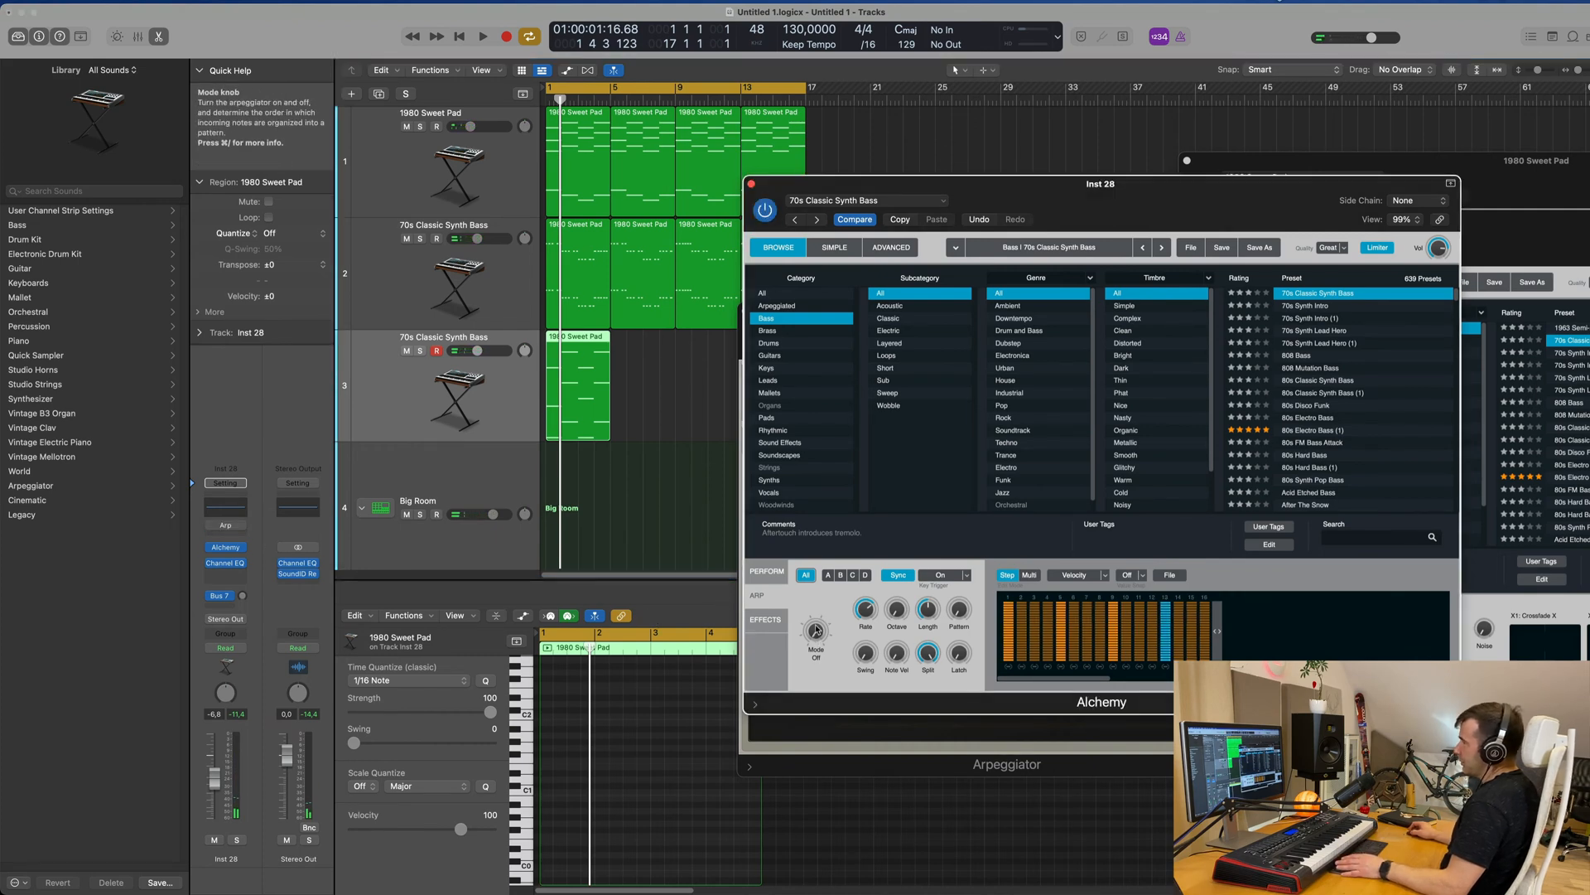
pyautogui.press('space')
pyautogui.moveTo(1119, 206); pyautogui.dragTo(1161, 234)
pyautogui.press('space')
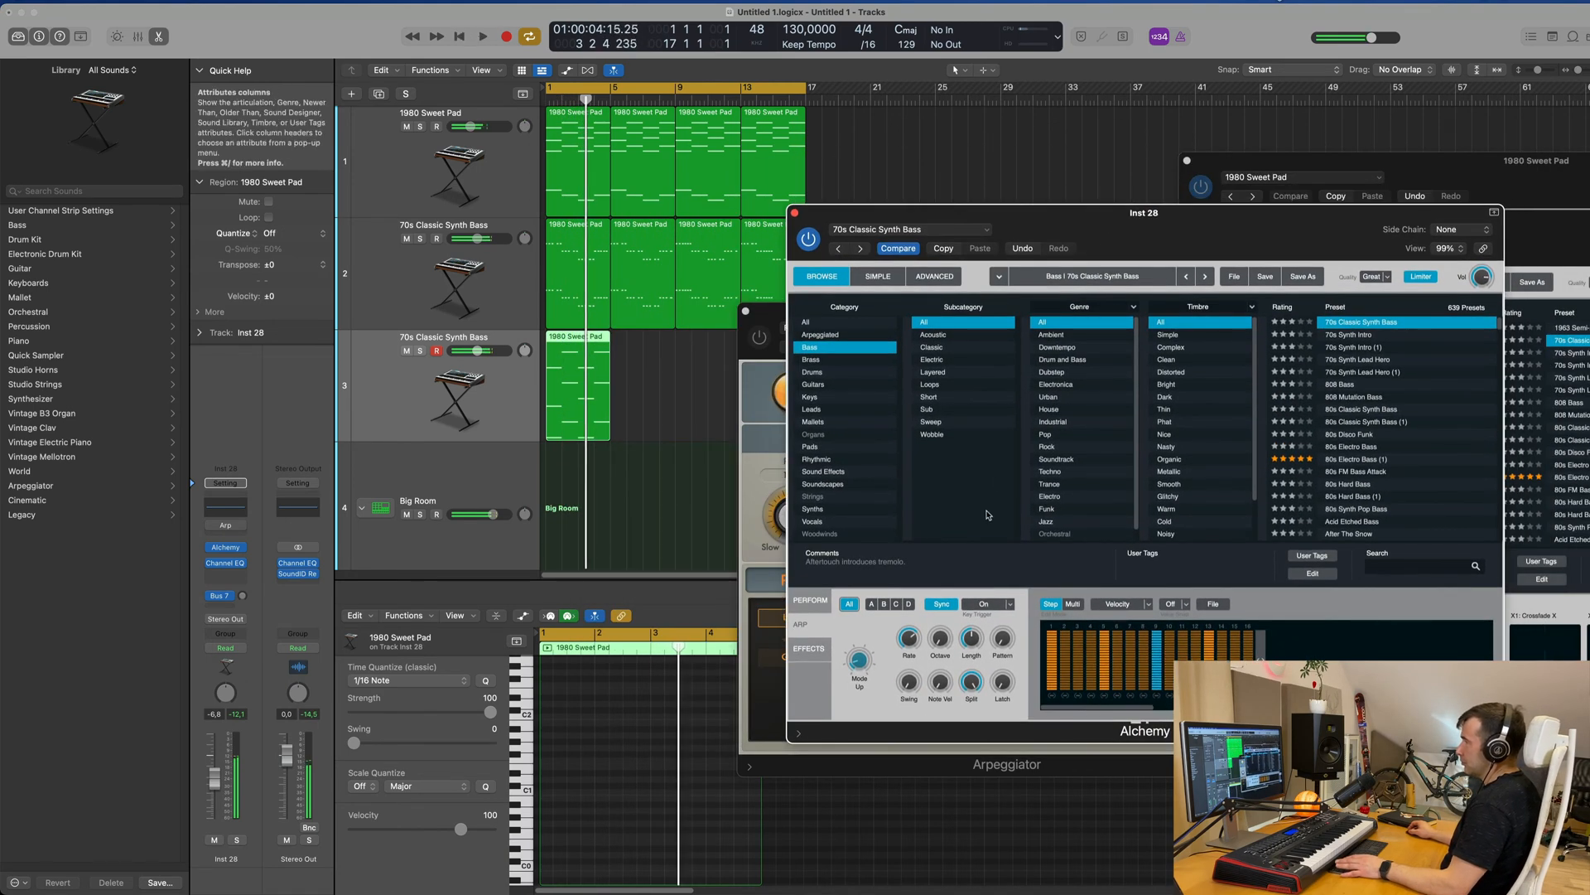
# - Load the Bouncing pattern preset in Alchemy's arpeggiator during playback
pyautogui.press('space')
pyautogui.click(1213, 604)
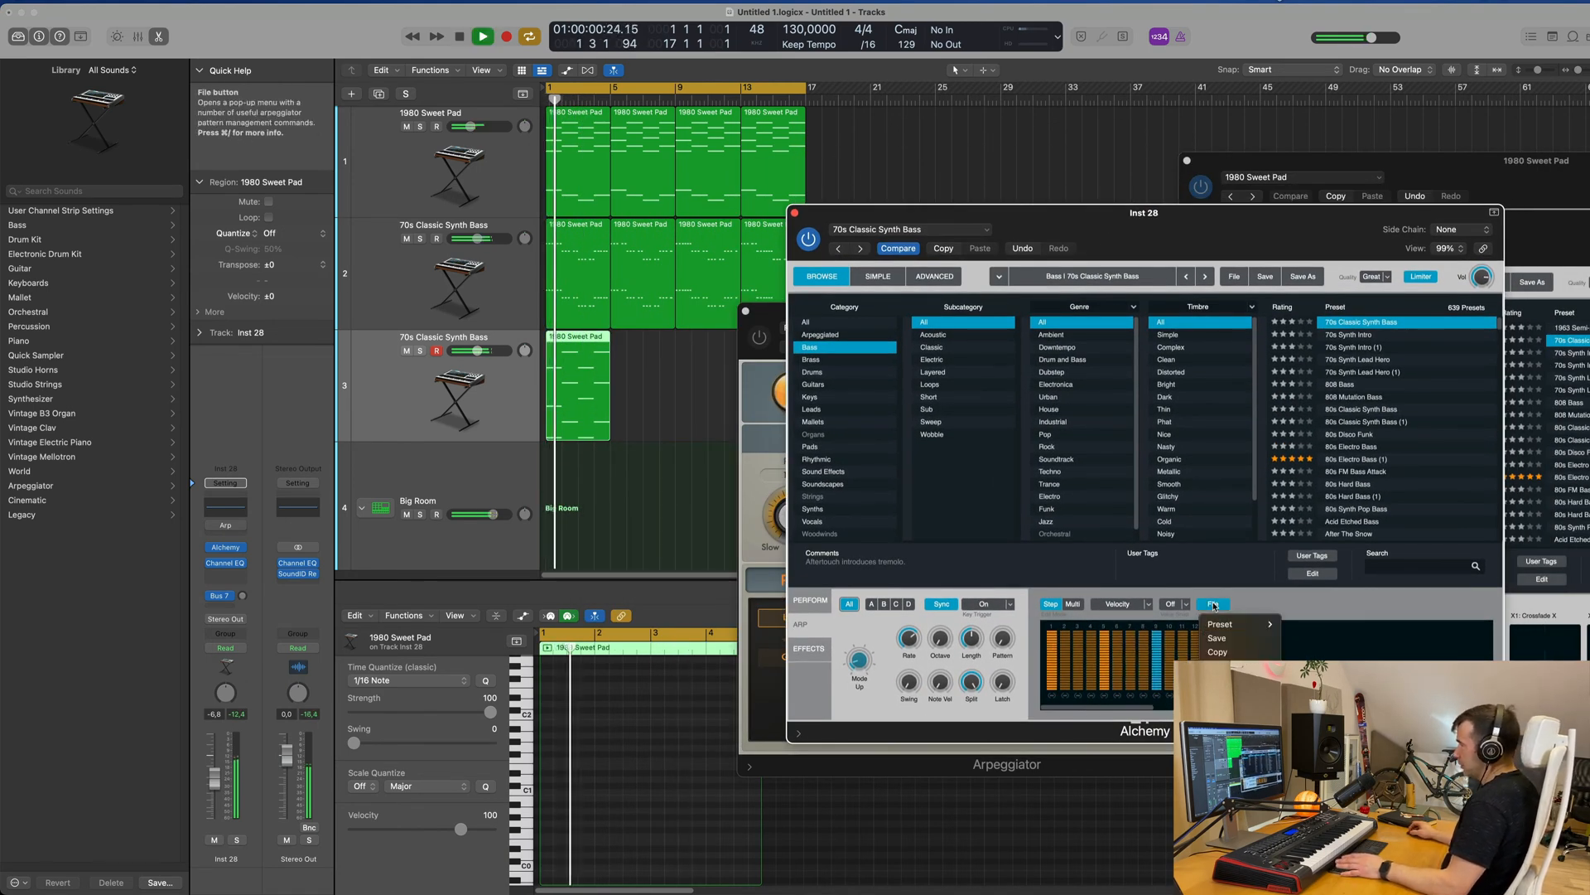
pyautogui.moveTo(1224, 624)
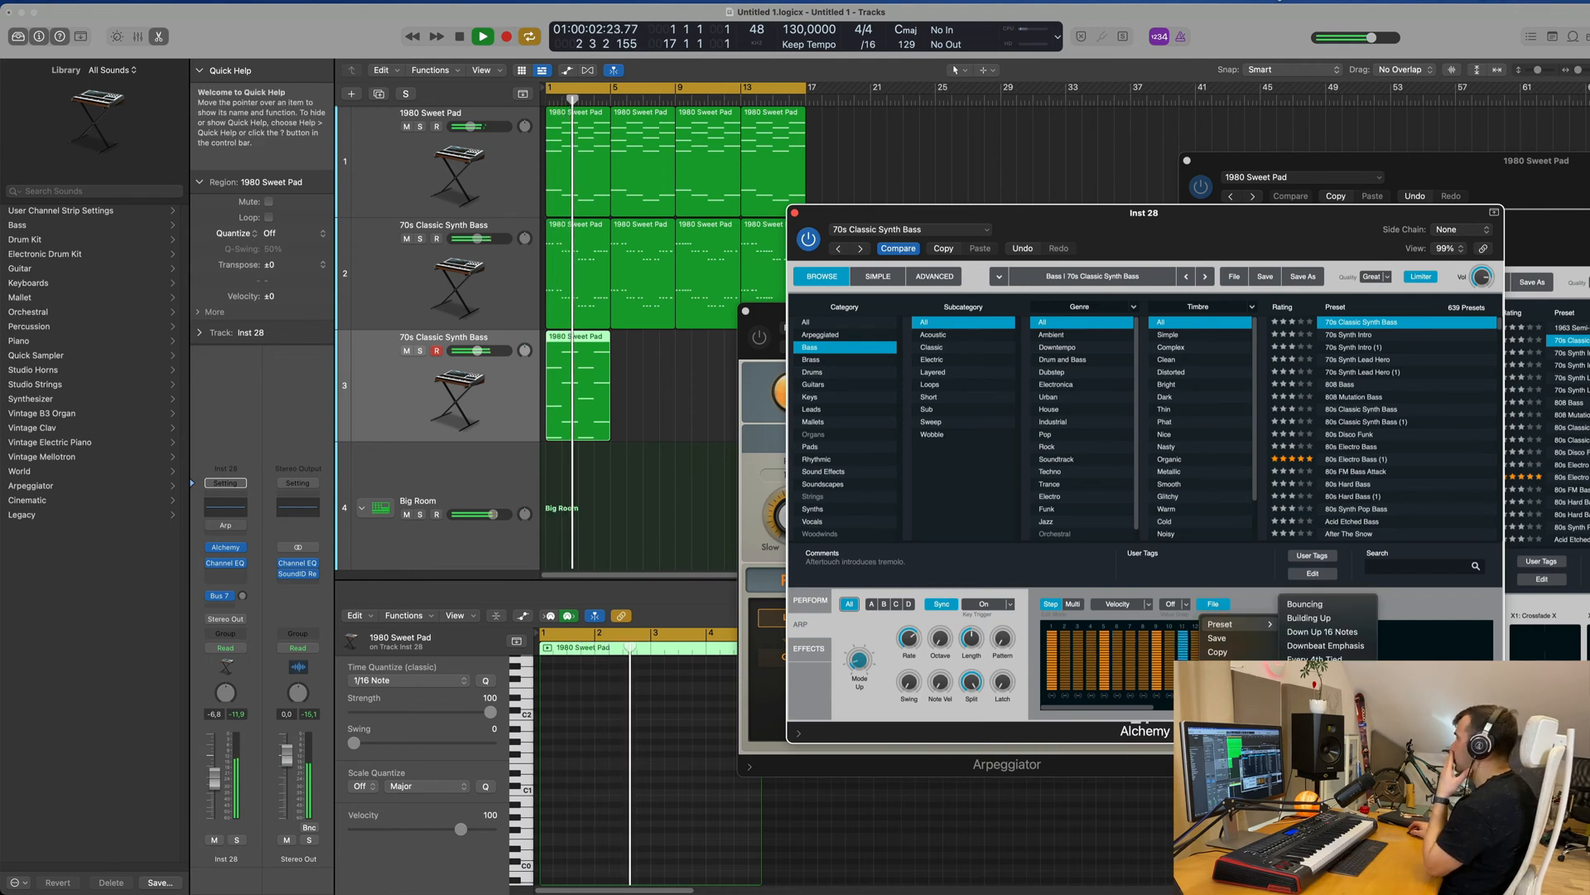
pyautogui.click(1306, 605)
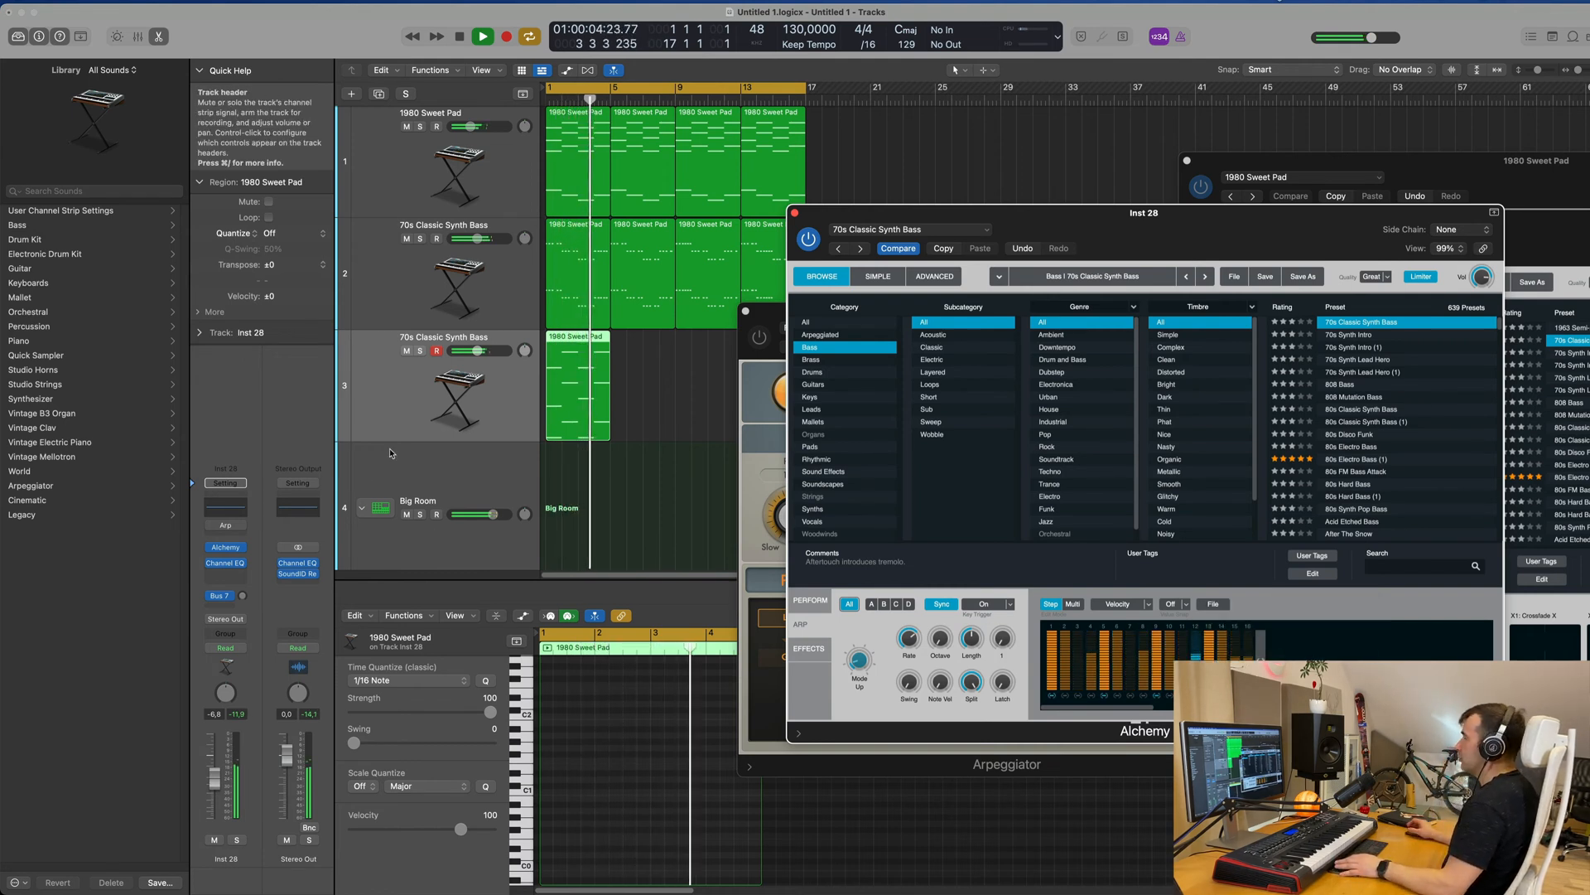
# - Set the duplicated bass track's volume to -4.0 dB and repeat its region to fill the 16 bars
pyautogui.click(196, 817)
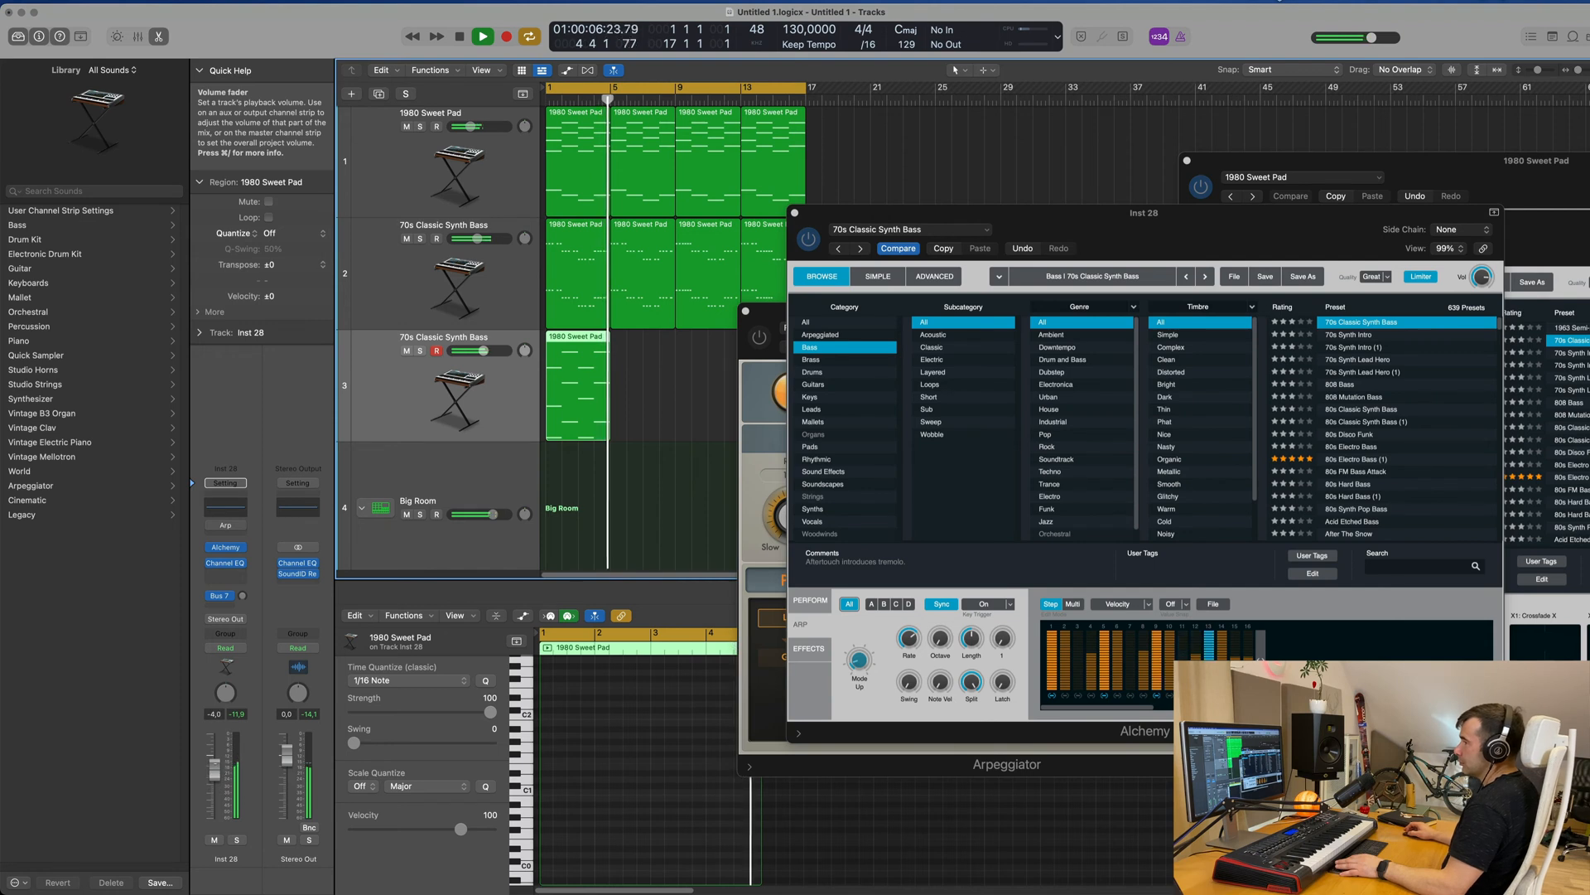
pyautogui.press('space')
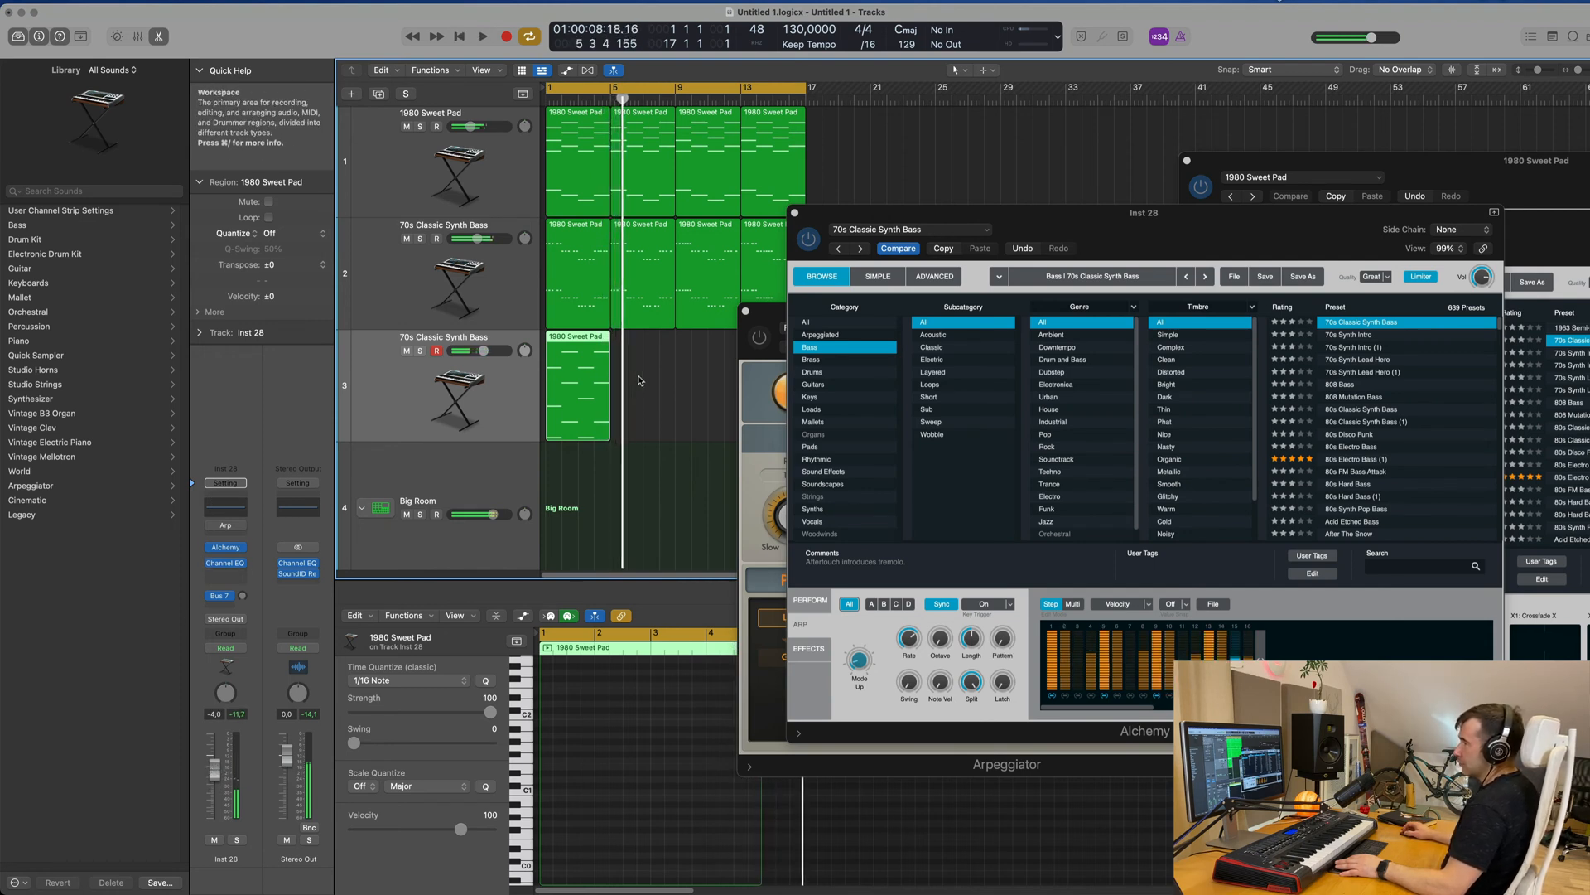
pyautogui.press('super+r')
pyautogui.press('super+r')
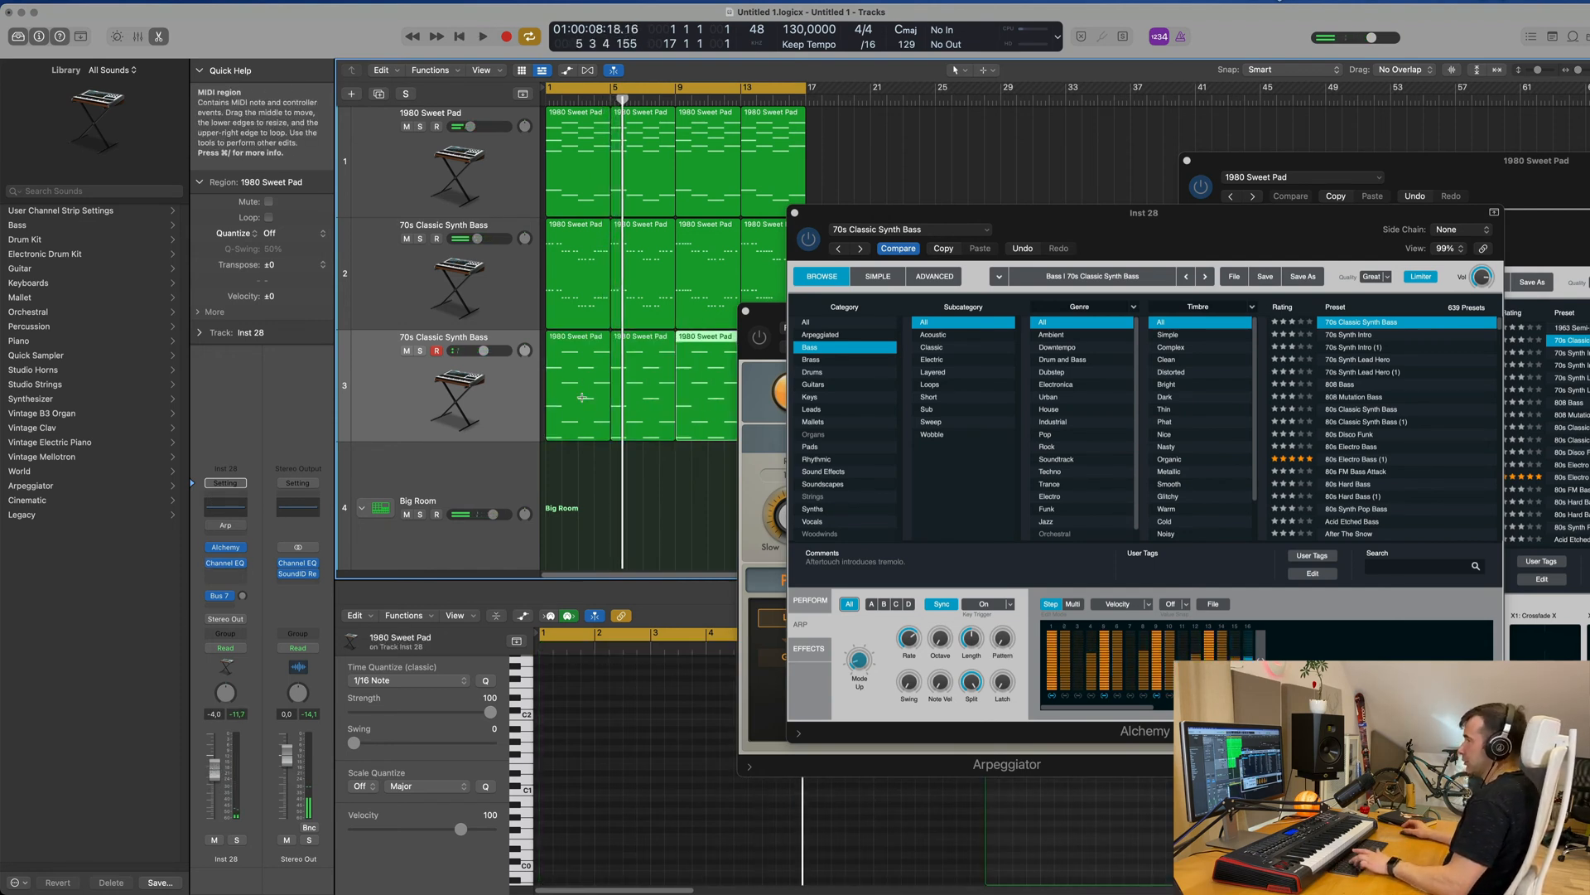
pyautogui.press('Return')
pyautogui.press('space')
pyautogui.press('super+a')
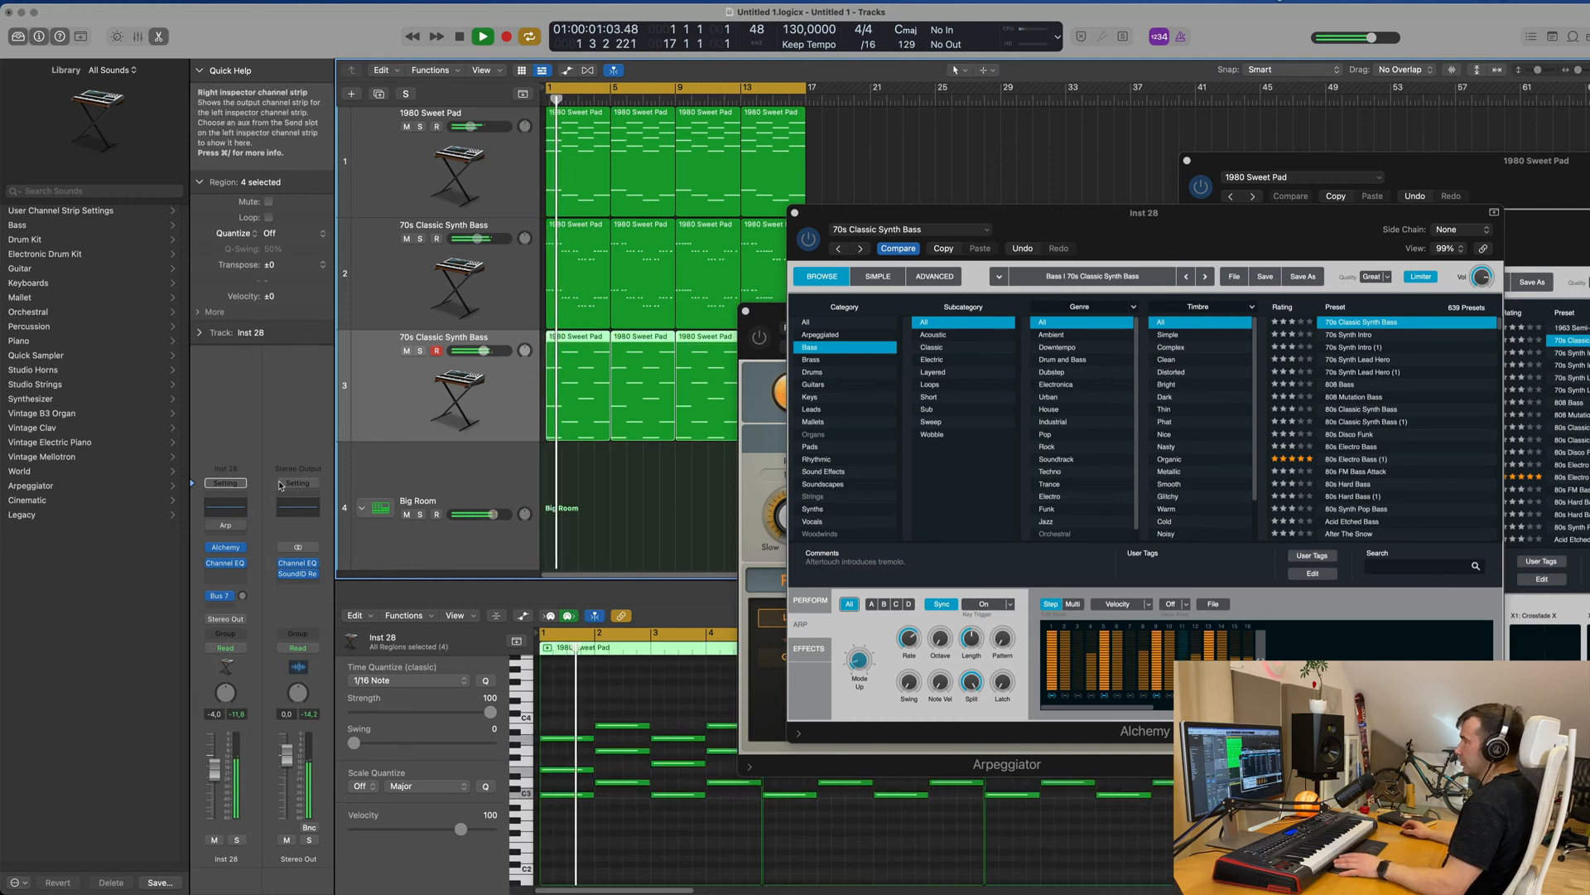
# - Raise the Cutoff of the duplicated bass track's Alchemy synth to about 31.8 %
pyautogui.click(226, 548)
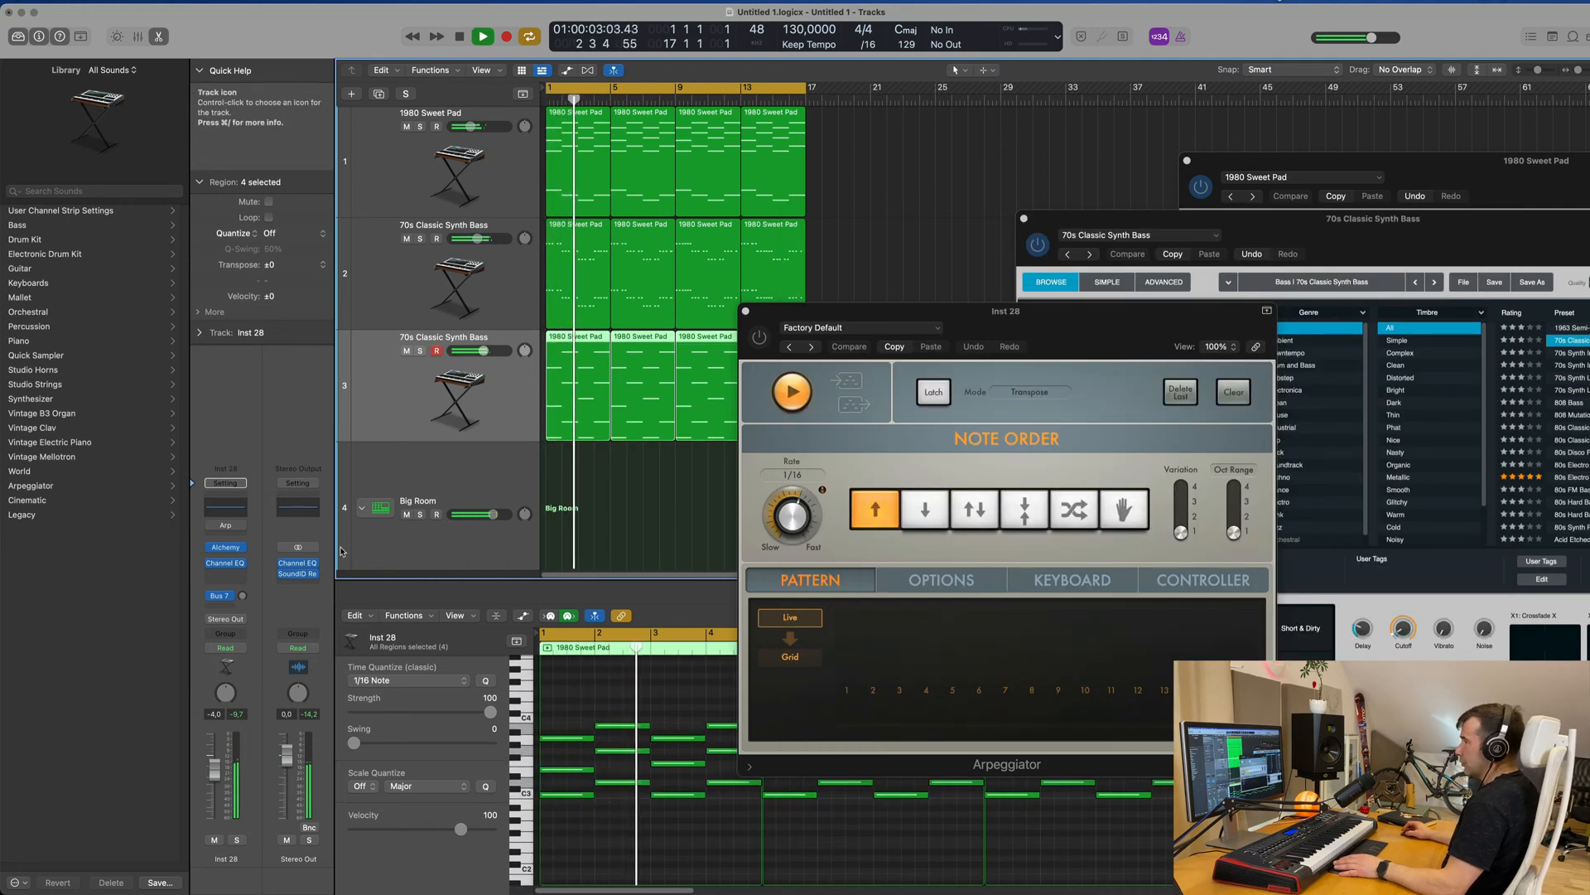
pyautogui.click(225, 548)
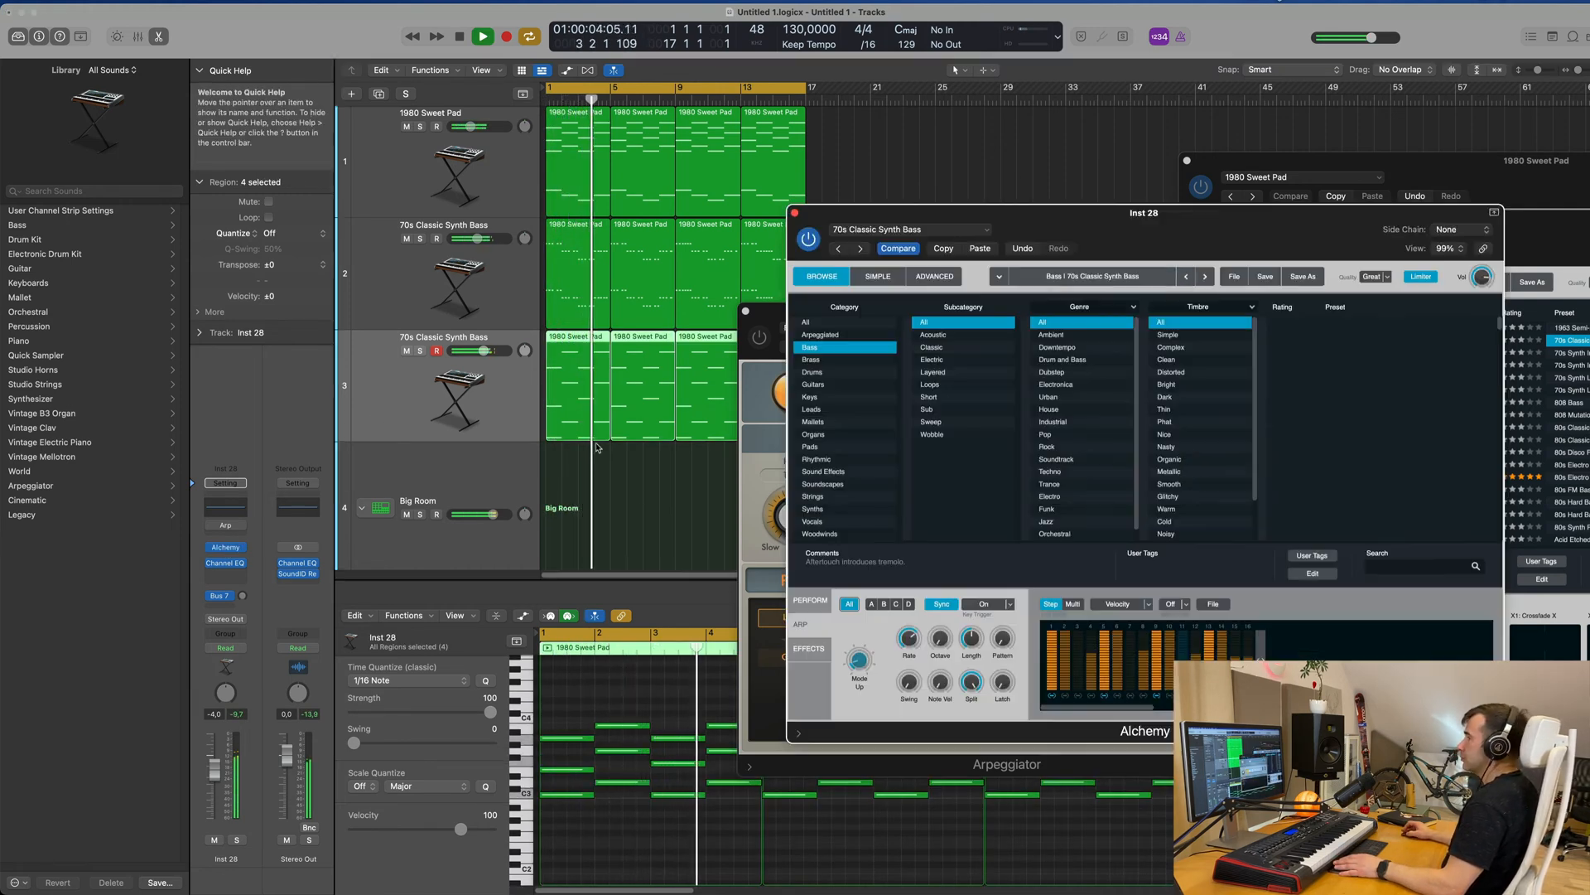
pyautogui.moveTo(1152, 223); pyautogui.dragTo(930, 232)
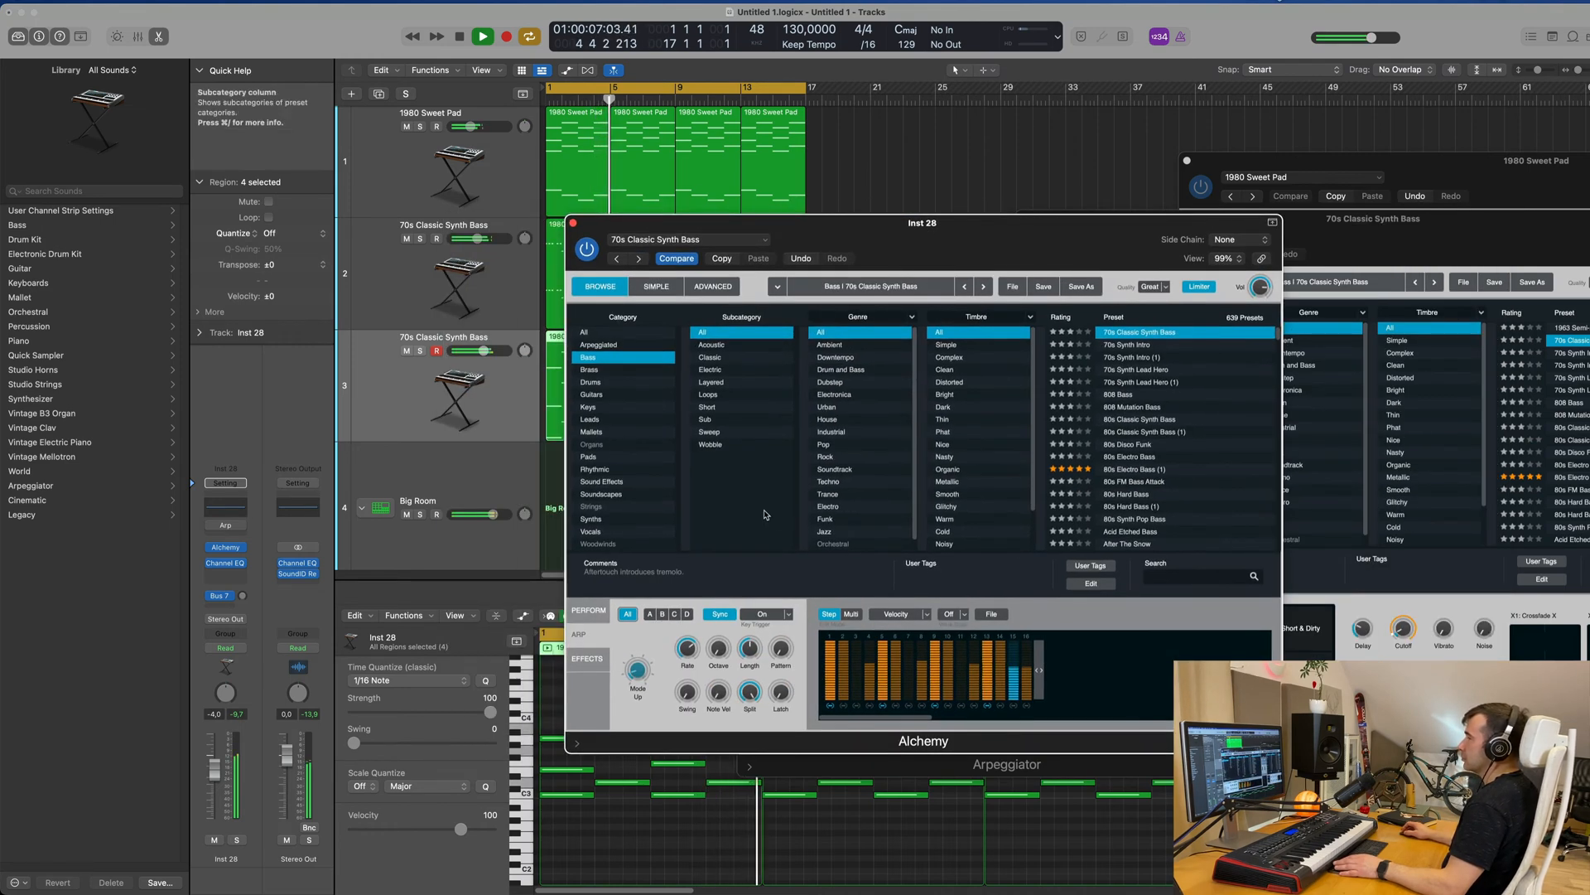
pyautogui.moveTo(953, 636); pyautogui.dragTo(958, 620)
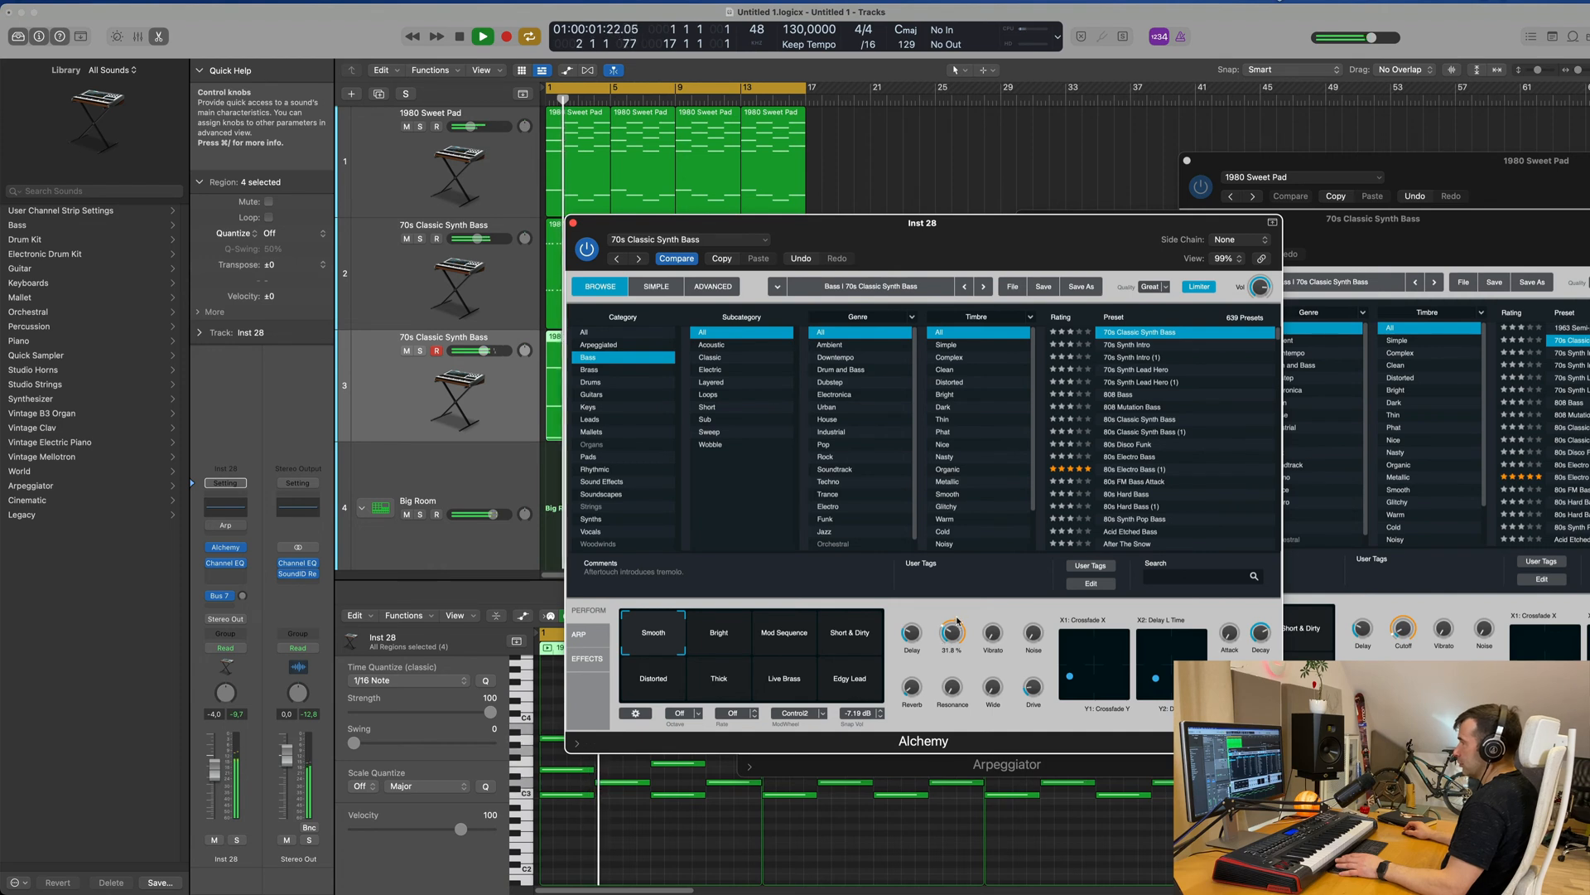
# - Audition Alchemy's performance snapshots from Short & Dirty through Edgy Lead during playback and return to Smooth
pyautogui.click(849, 637)
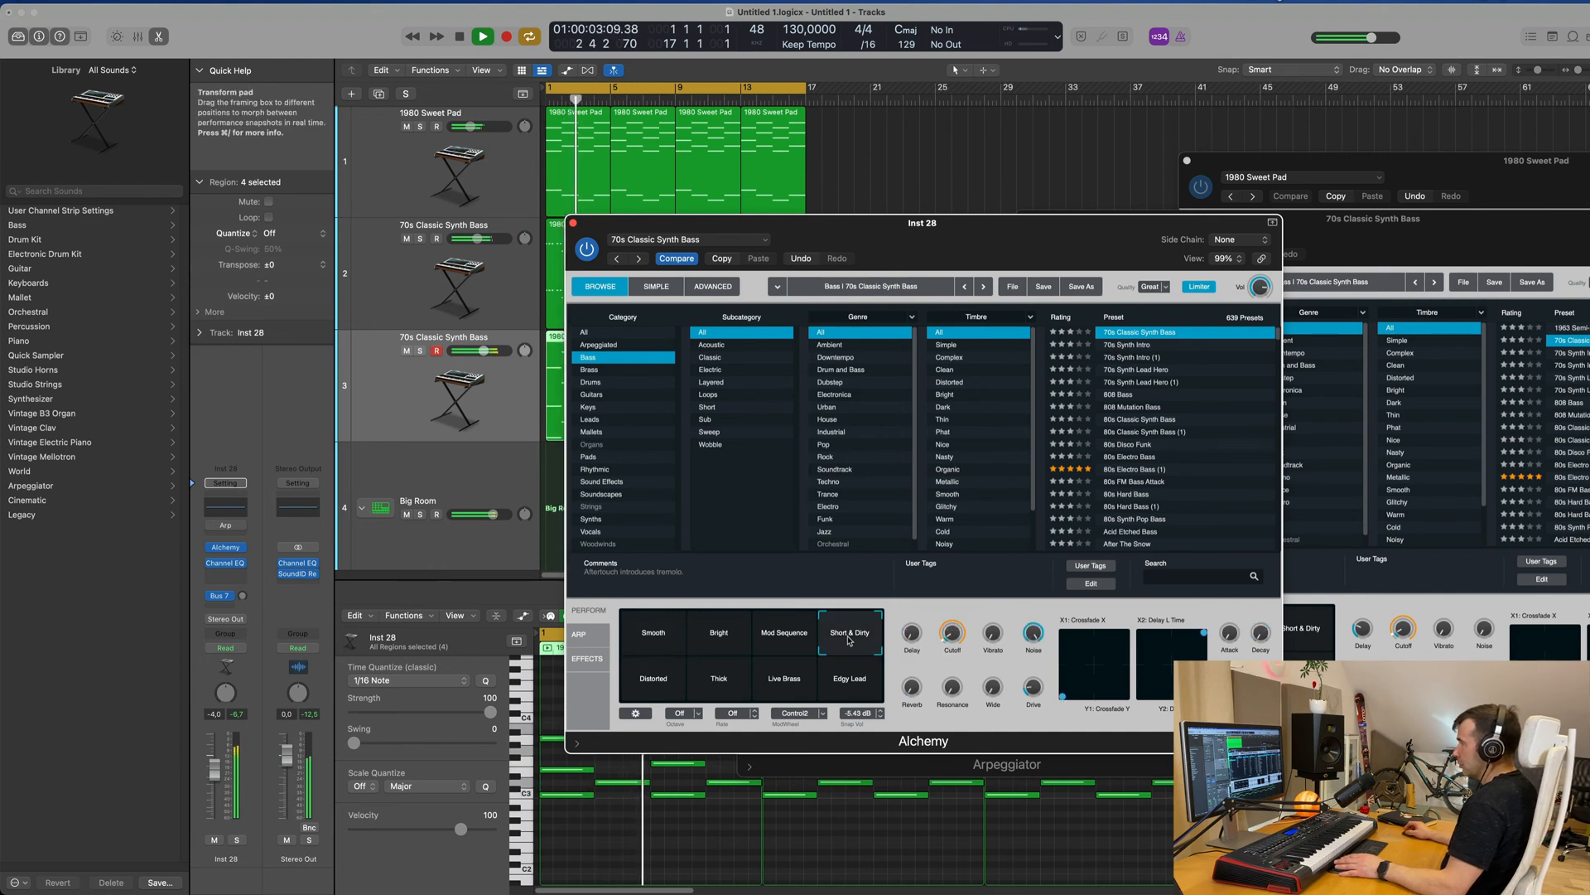
pyautogui.click(773, 636)
pyautogui.click(709, 649)
pyautogui.click(655, 685)
pyautogui.click(710, 686)
pyautogui.click(783, 680)
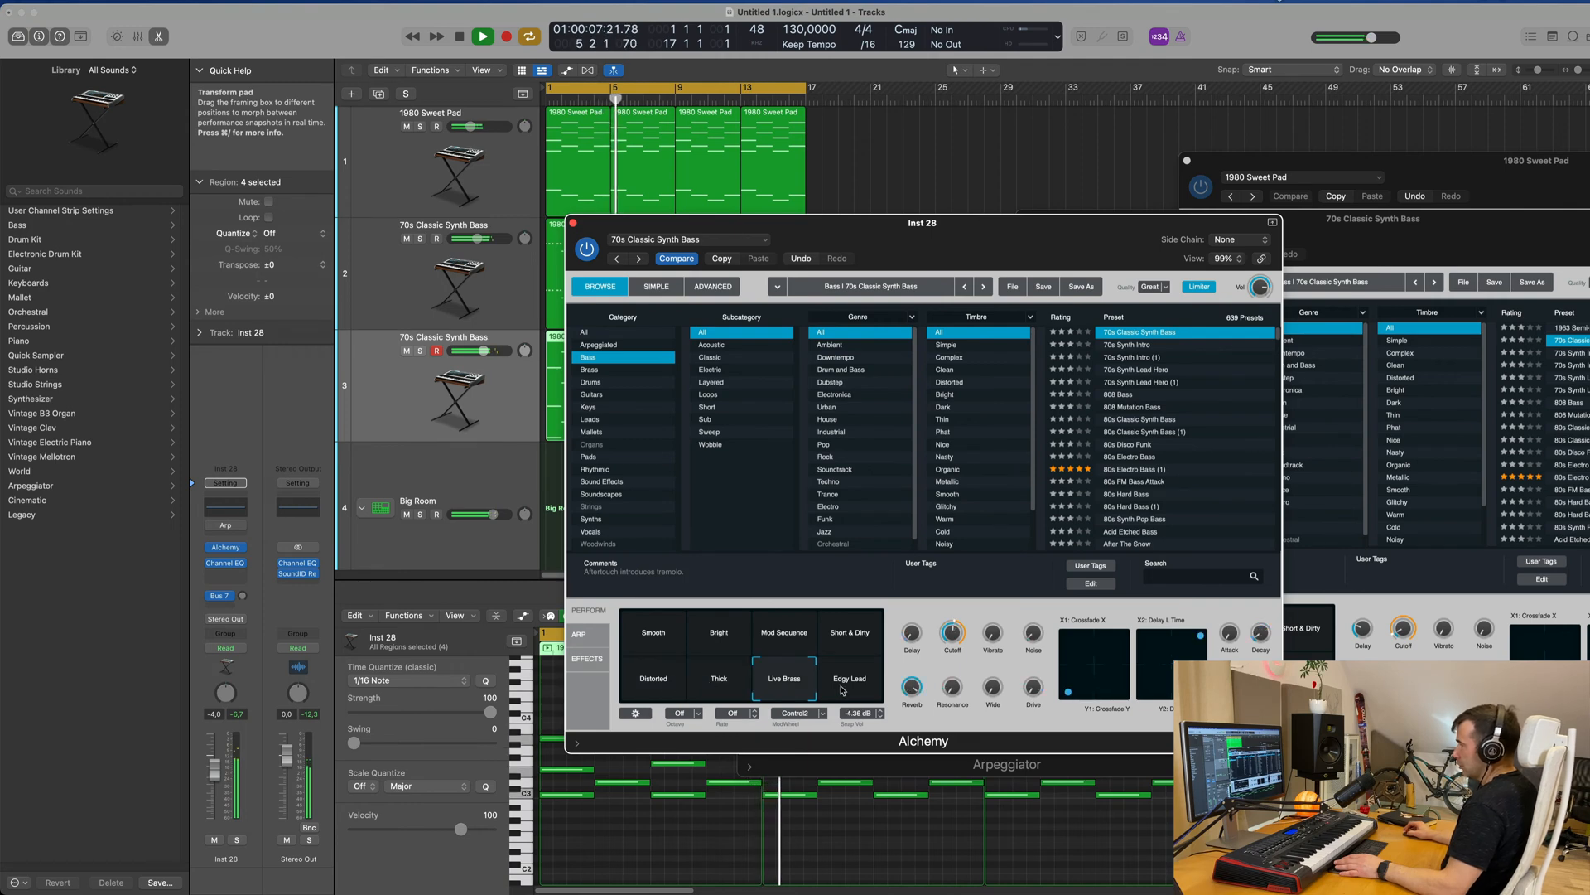
pyautogui.click(841, 690)
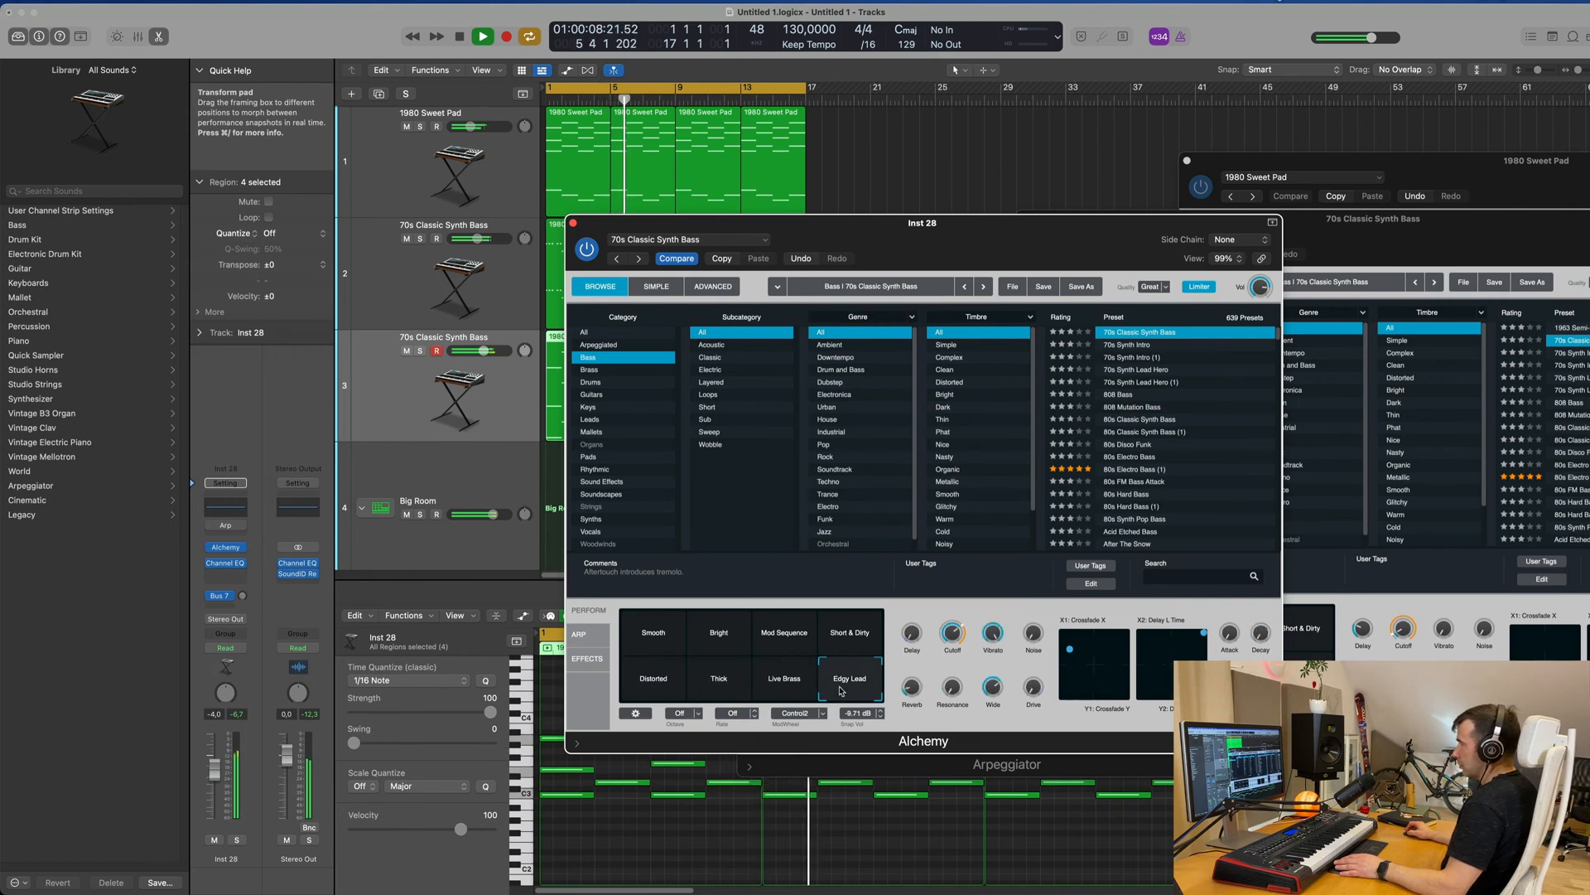
pyautogui.click(655, 641)
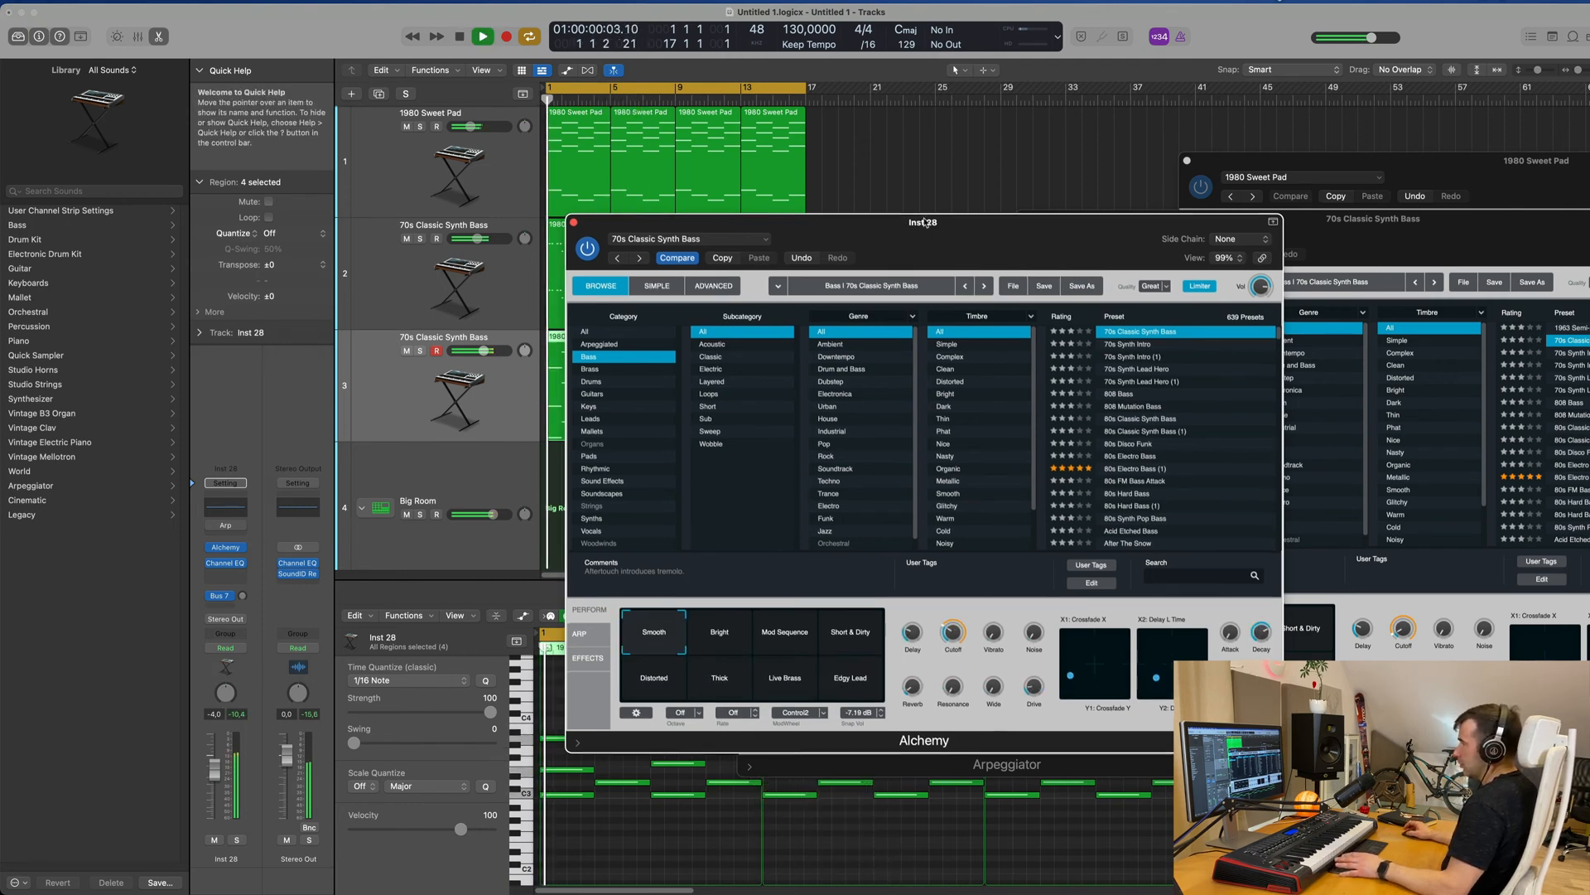
# - Load the Rolling Groove pattern preset in Alchemy's arpeggiator and lower the first step's velocity
pyautogui.moveTo(859, 550); pyautogui.dragTo(921, 512)
pyautogui.click(642, 598)
pyautogui.press('space')
pyautogui.press('space')
pyautogui.click(1052, 578)
pyautogui.moveTo(1069, 597)
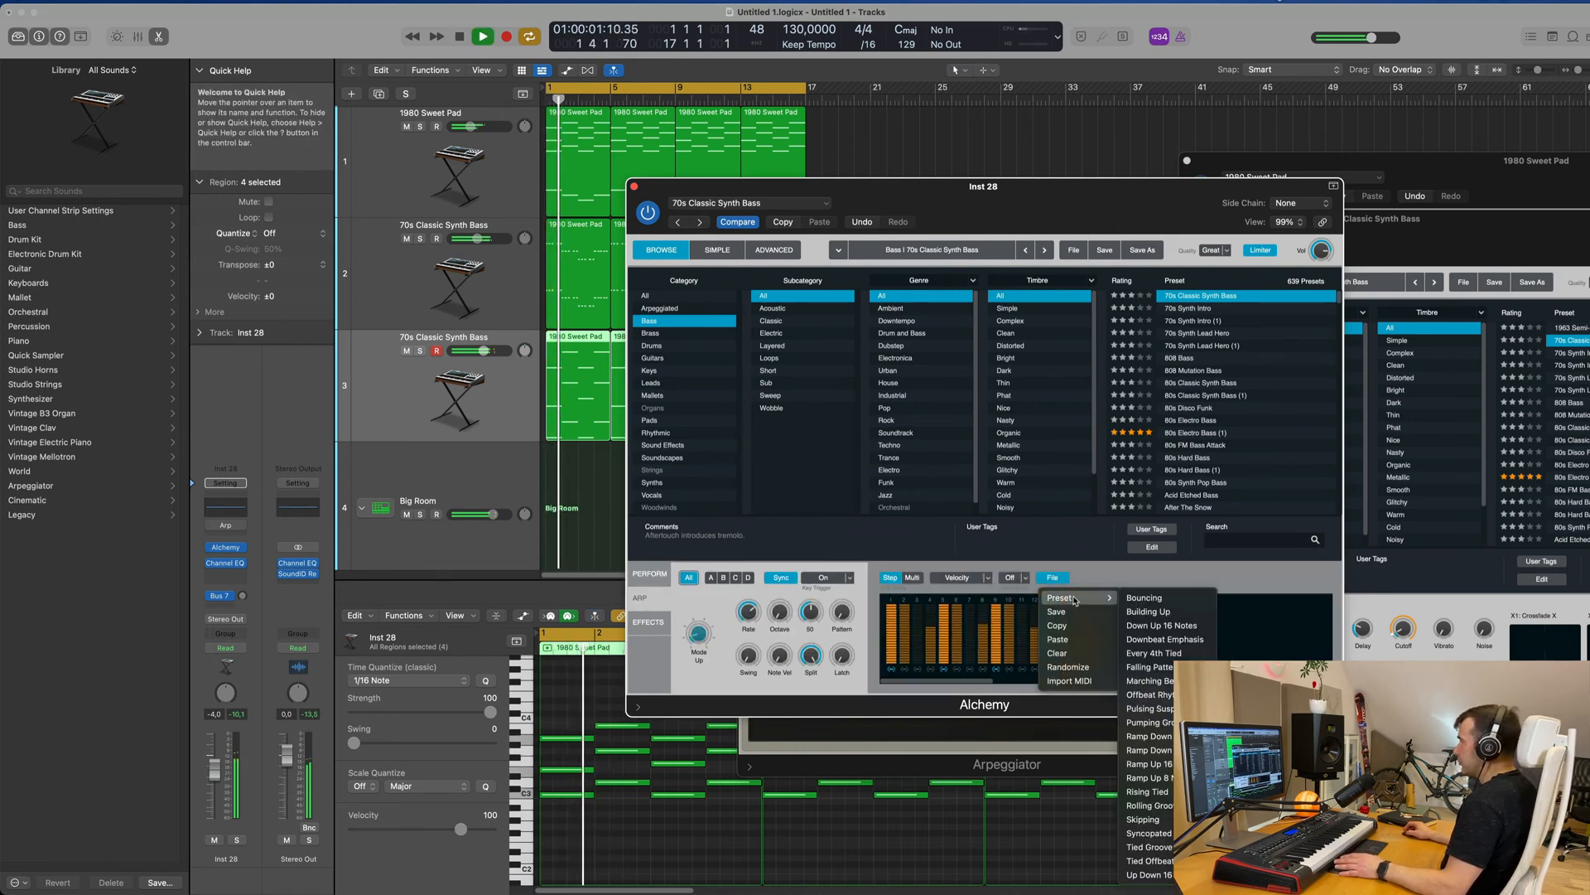
pyautogui.click(1153, 805)
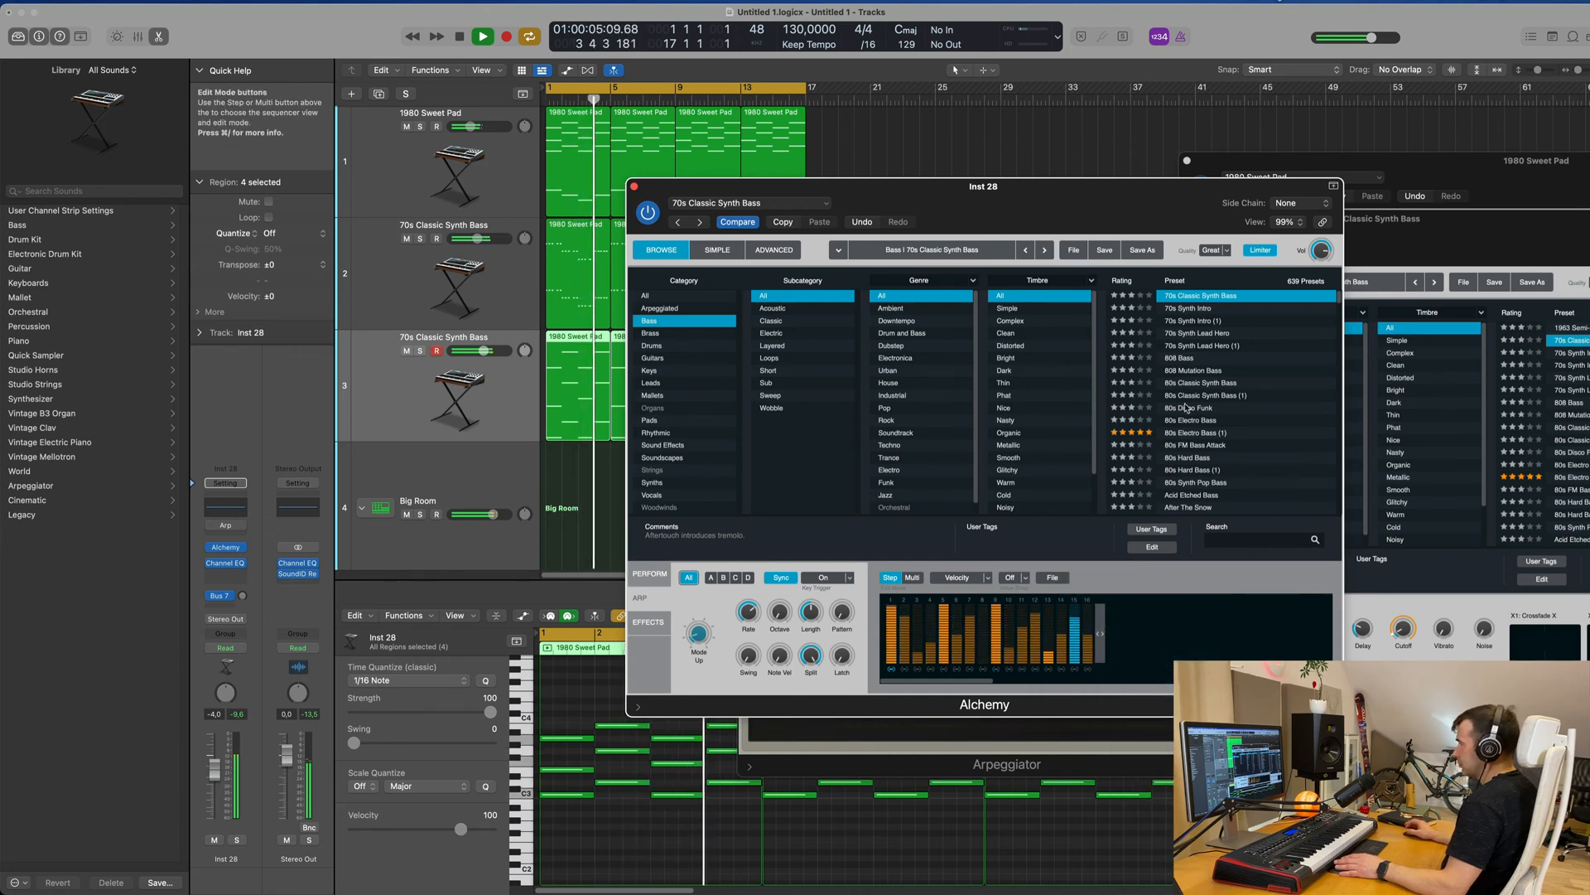
pyautogui.moveTo(1042, 188); pyautogui.dragTo(1266, 141)
pyautogui.moveTo(1115, 583); pyautogui.dragTo(1116, 606)
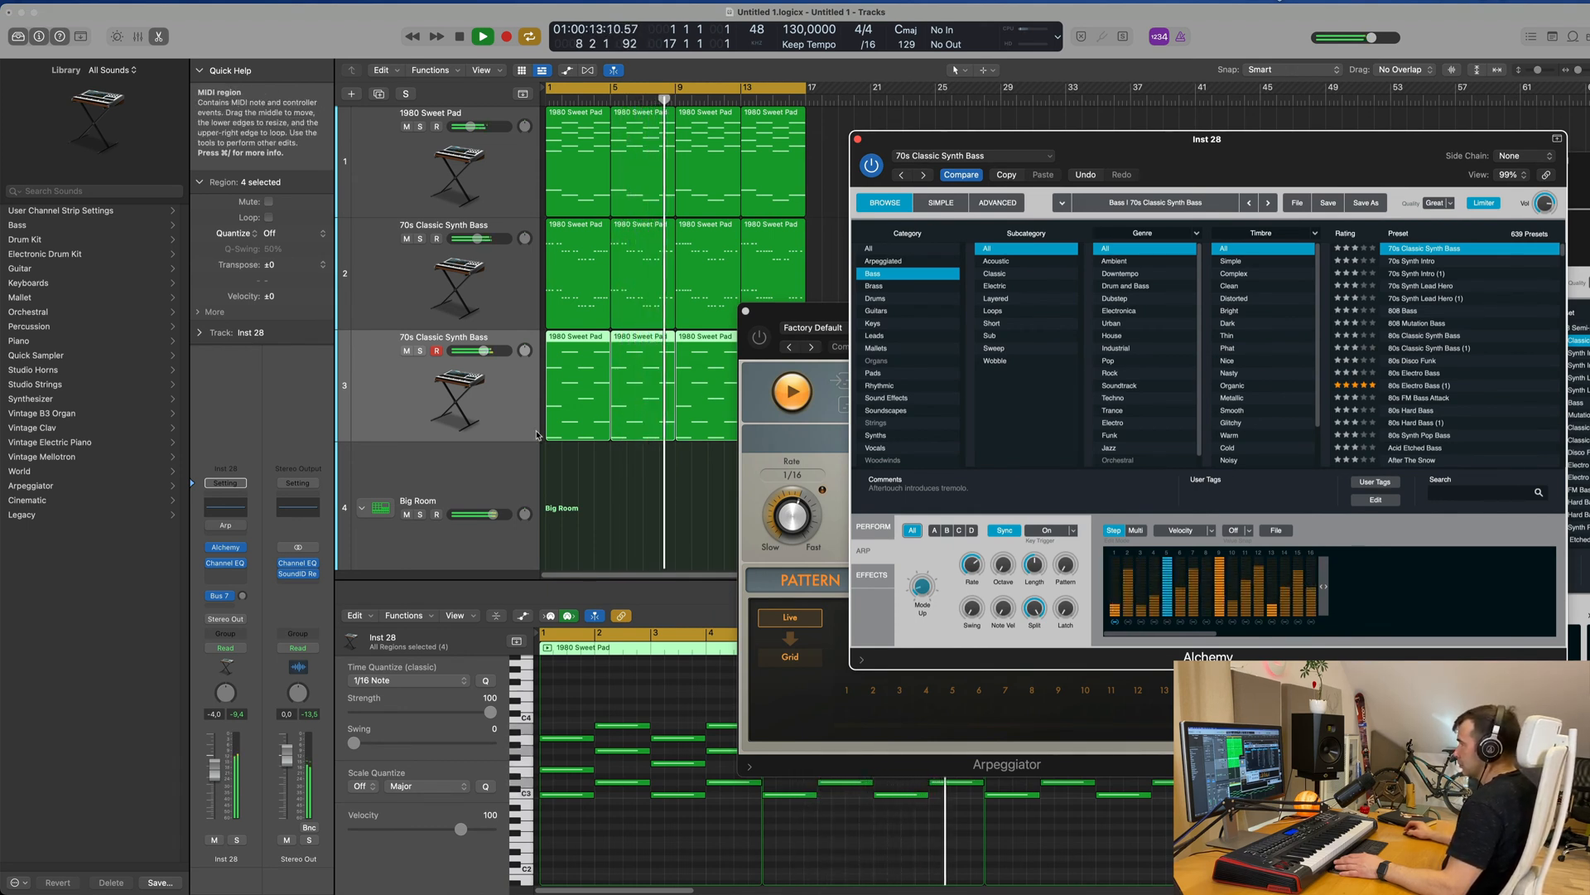
# - Copy the Compressor from the pad's channel strip to the duplicated bass track's channel strip in the Mixer
pyautogui.click(377, 503)
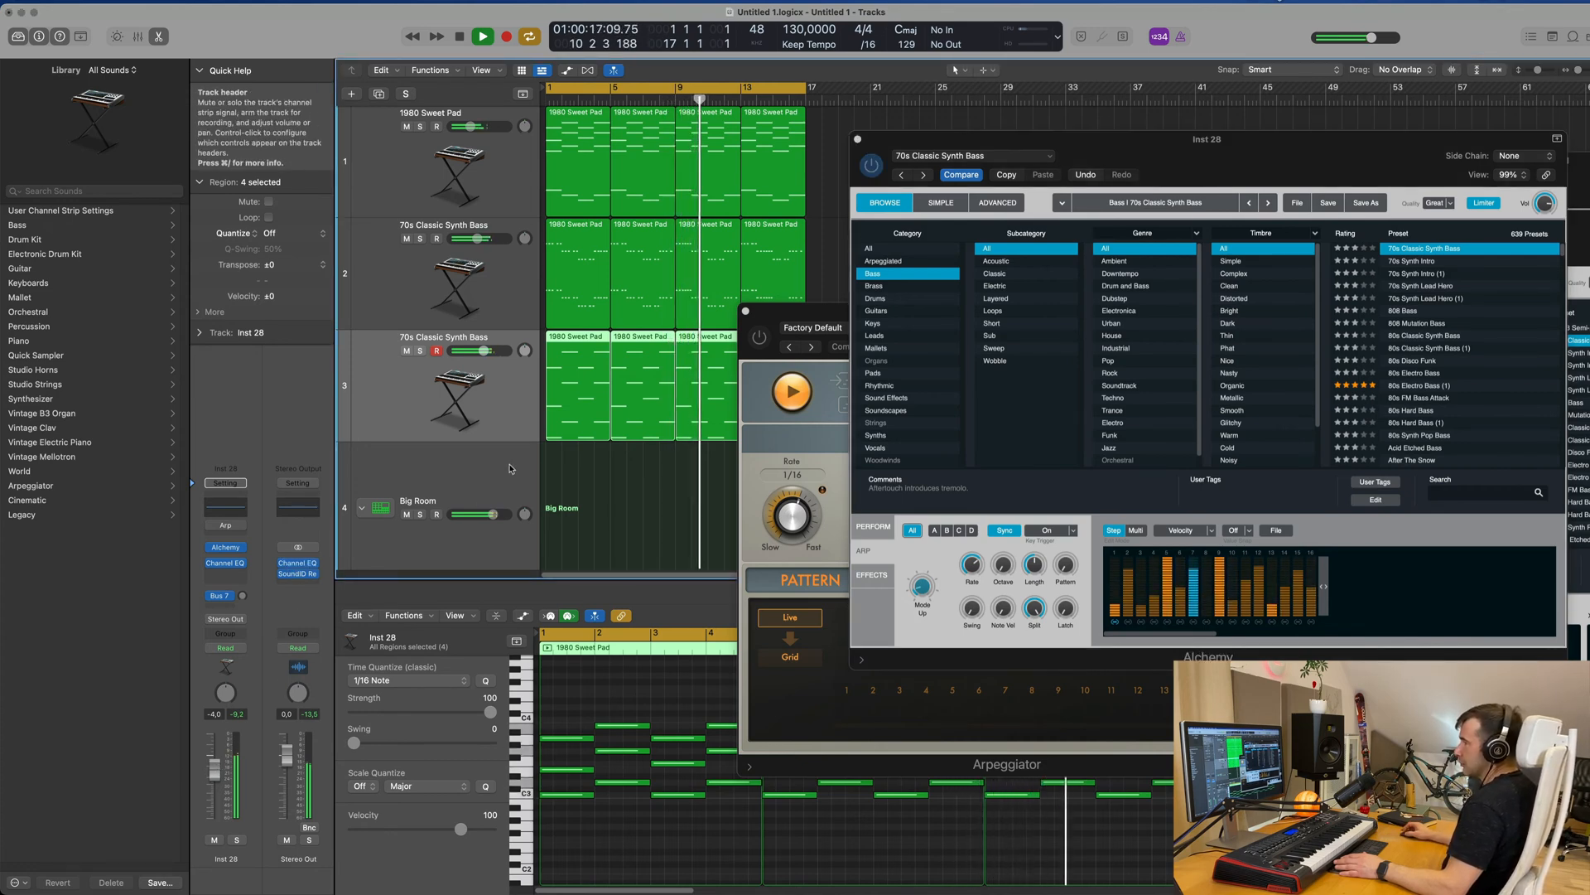
pyautogui.press('x')
pyautogui.moveTo(807, 316); pyautogui.dragTo(1071, 335)
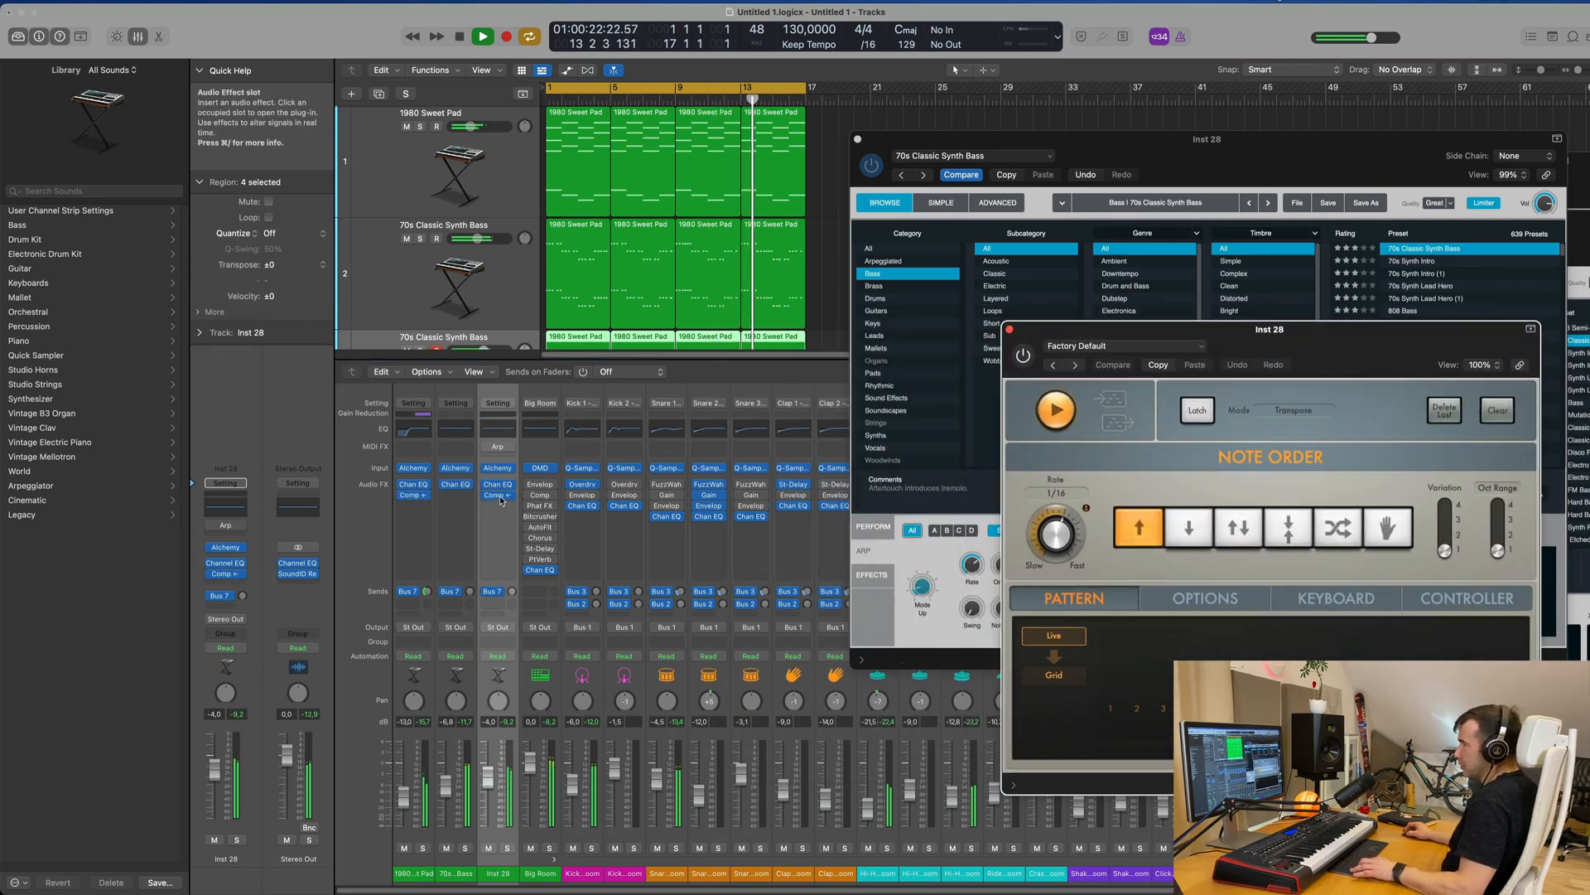
pyautogui.scroll(-3, 527, 297)
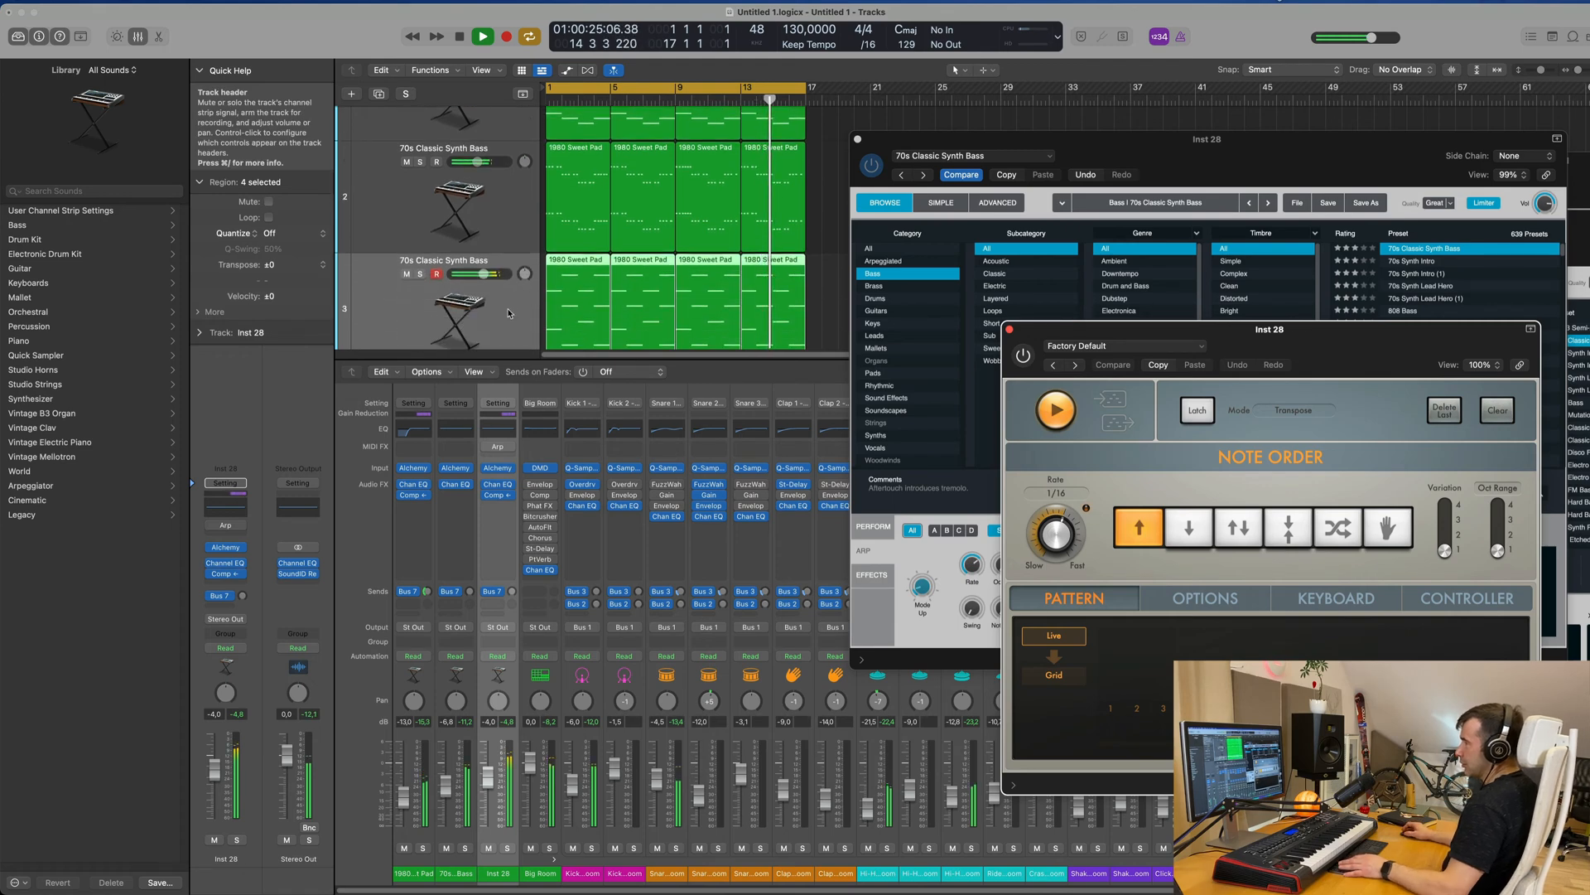
pyautogui.scroll(-1, 510, 309)
# - Try other Octave, Pattern and Mode settings in Alchemy's arpeggiator, including Octave 5 and As Played, and return the mode to Up
pyautogui.moveTo(1093, 152); pyautogui.dragTo(756, 275)
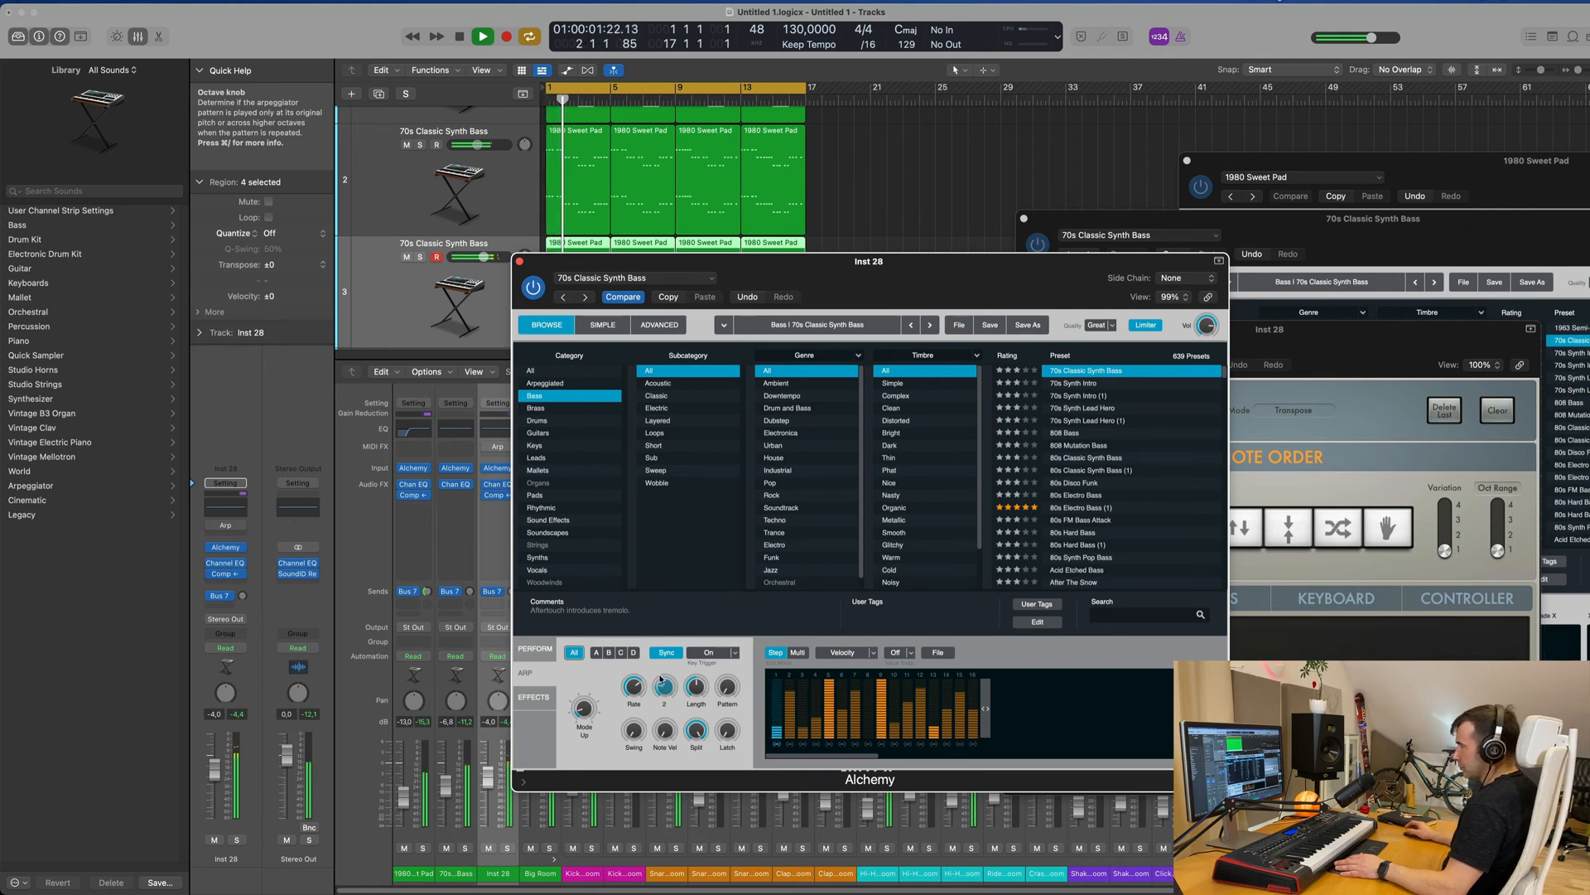
pyautogui.moveTo(637, 624); pyautogui.dragTo(761, 501)
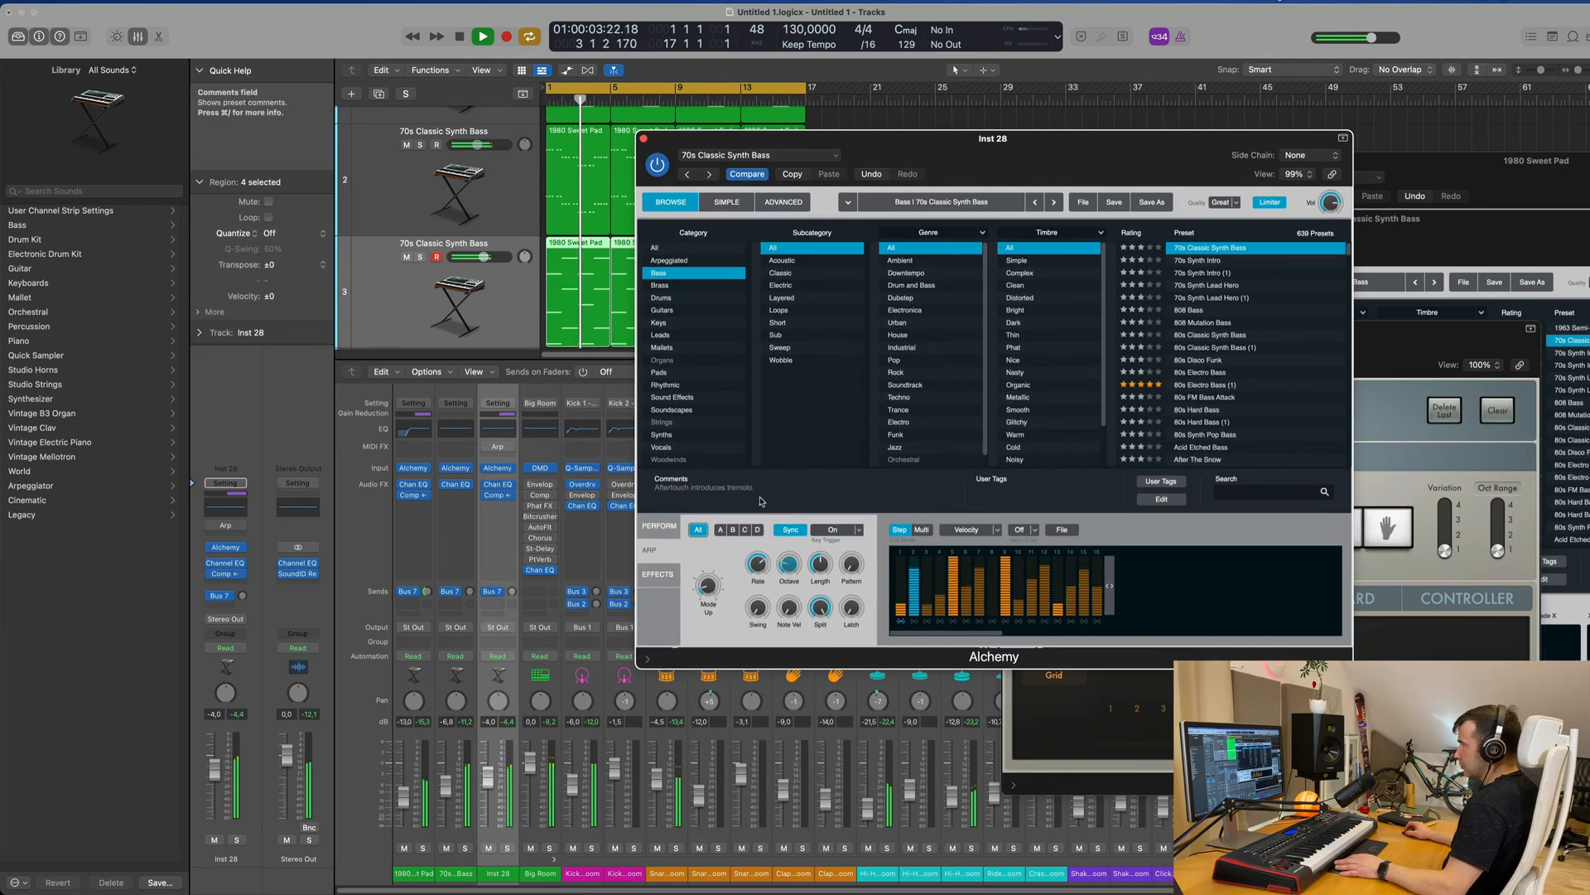
pyautogui.moveTo(852, 565); pyautogui.dragTo(856, 578)
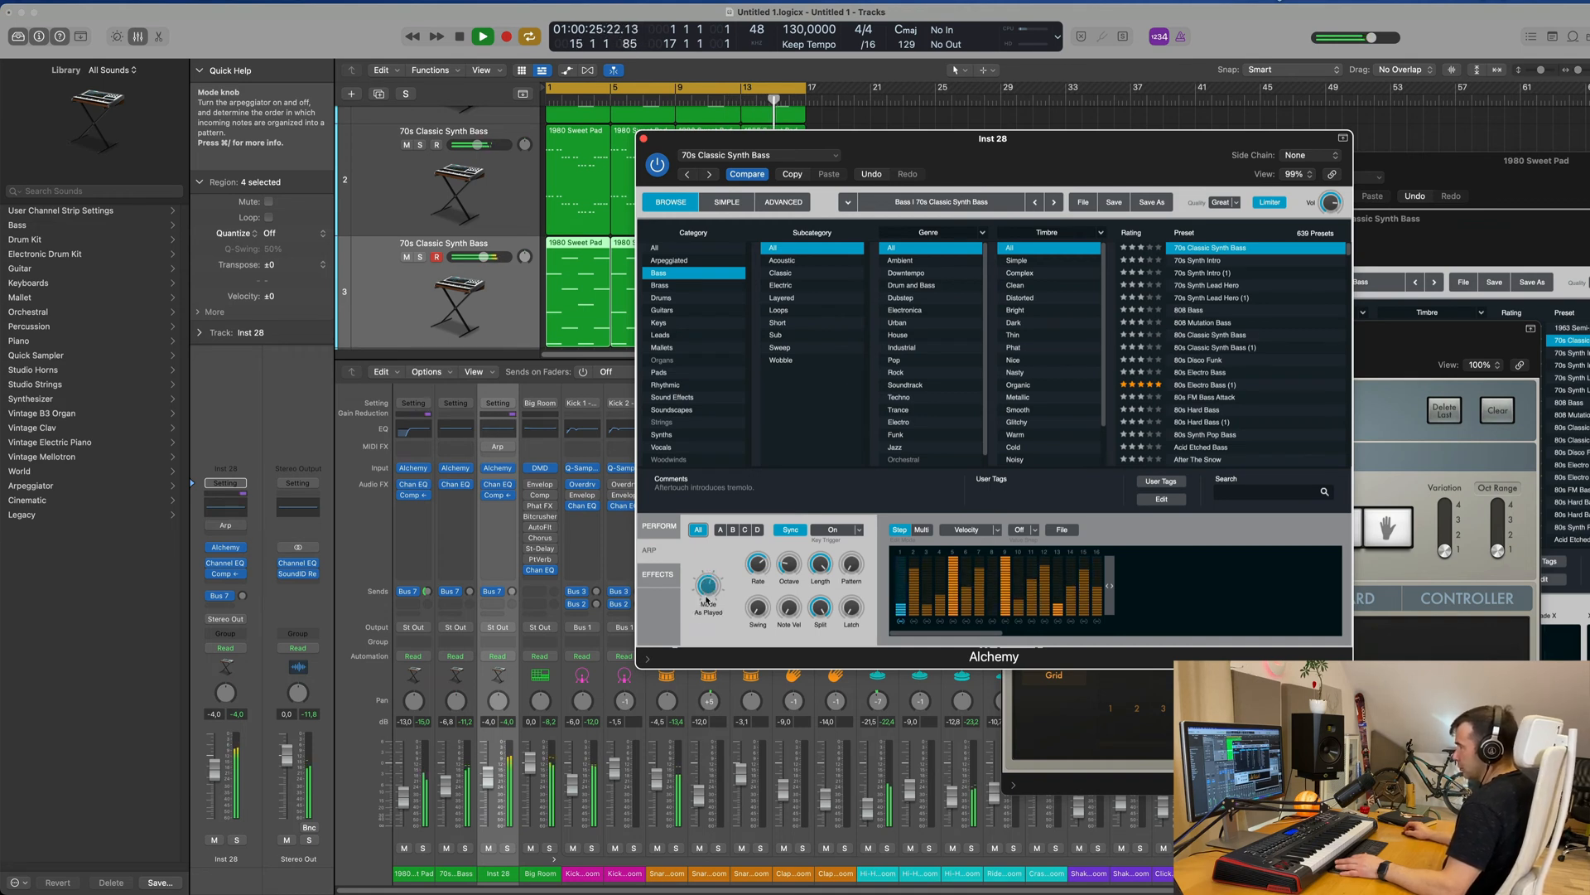
pyautogui.moveTo(1111, 156); pyautogui.dragTo(1138, 95)
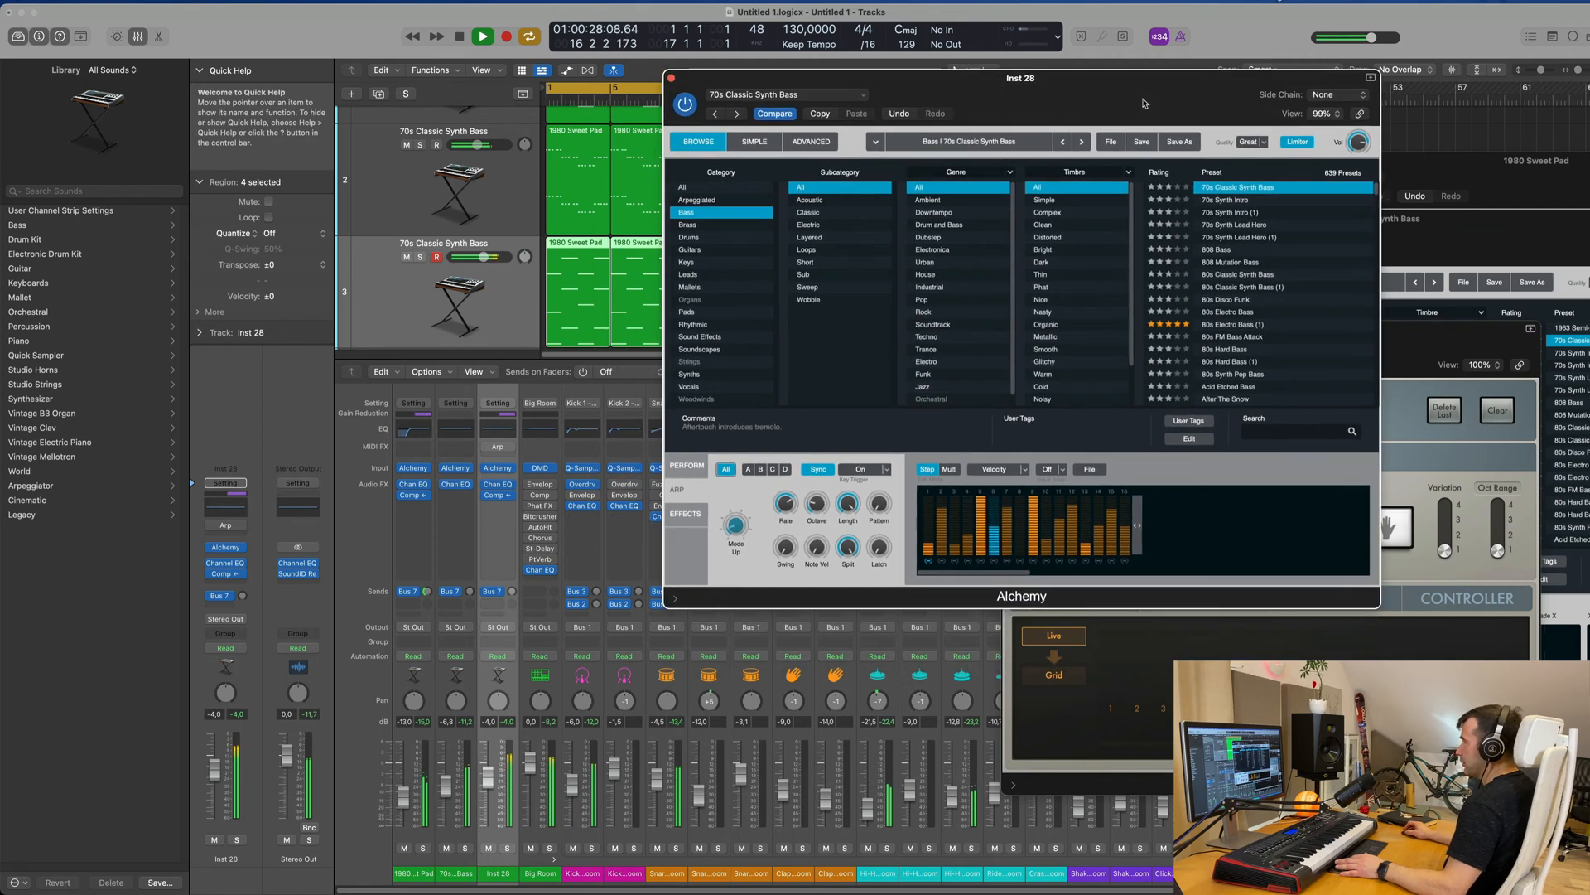
# - Try two other arpeggiator pattern presets in Alchemy after checking Multi edit mode and returning to Step, ending with a rising-then-falling velocity pattern
pyautogui.click(951, 470)
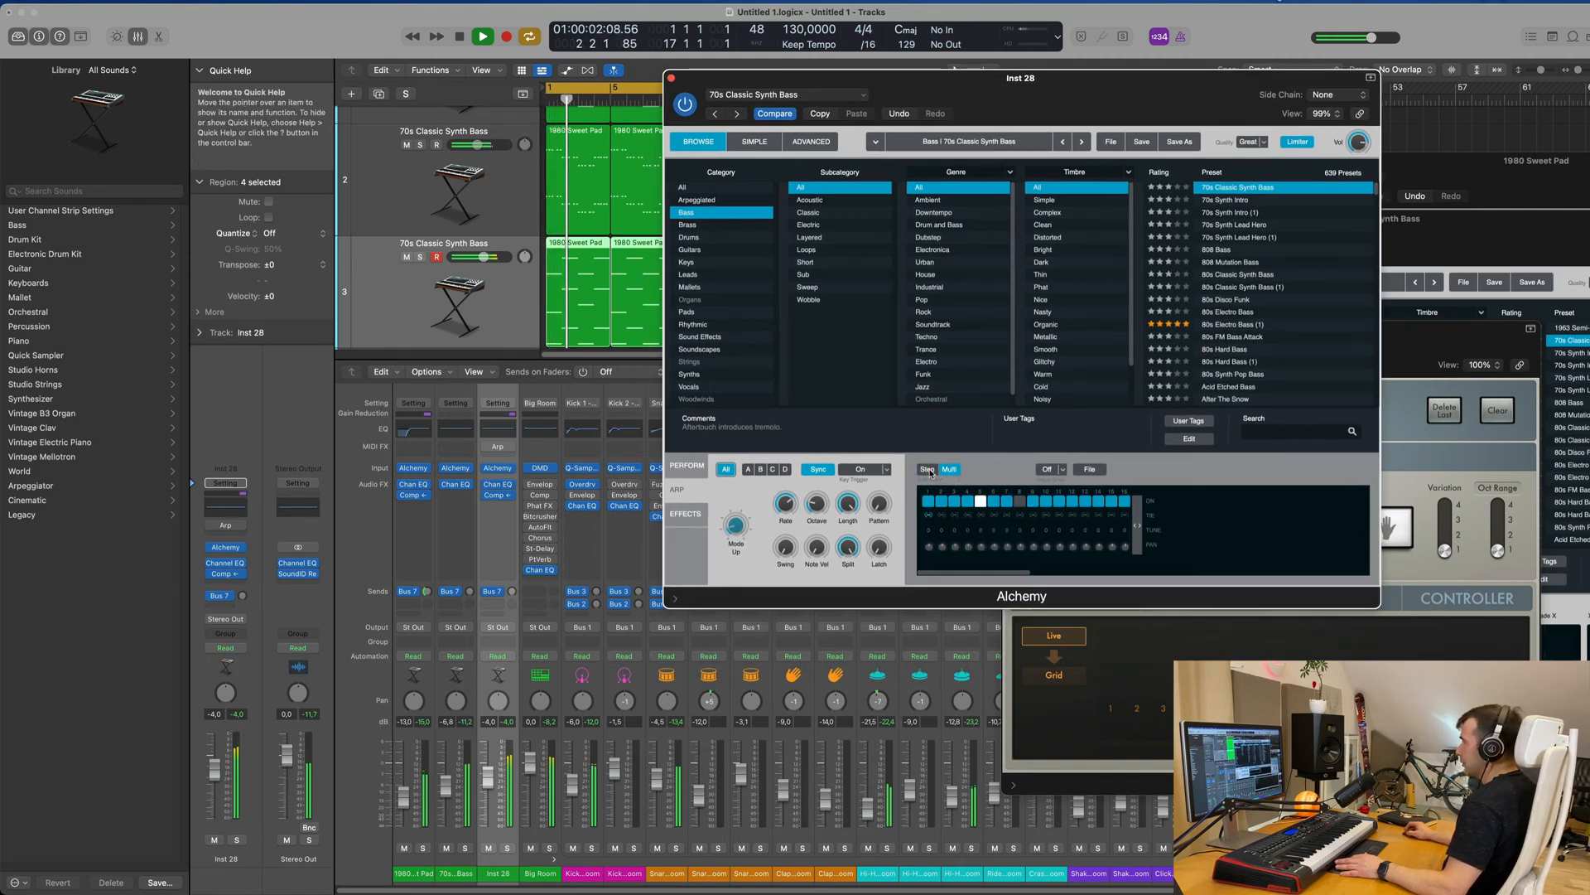
pyautogui.click(927, 470)
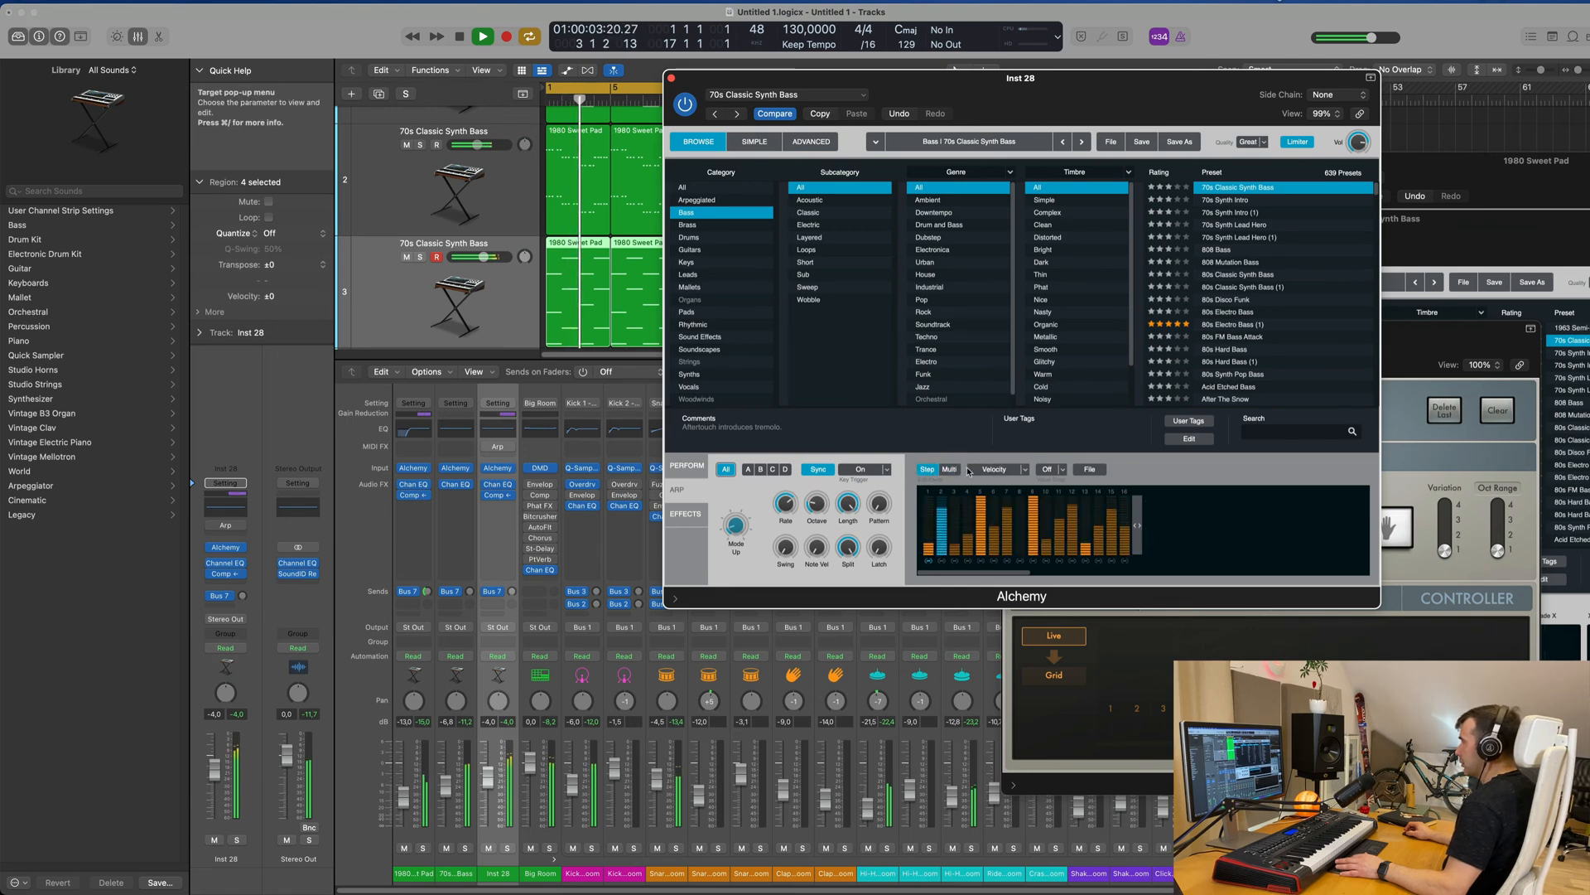
pyautogui.click(1089, 469)
pyautogui.moveTo(1123, 492)
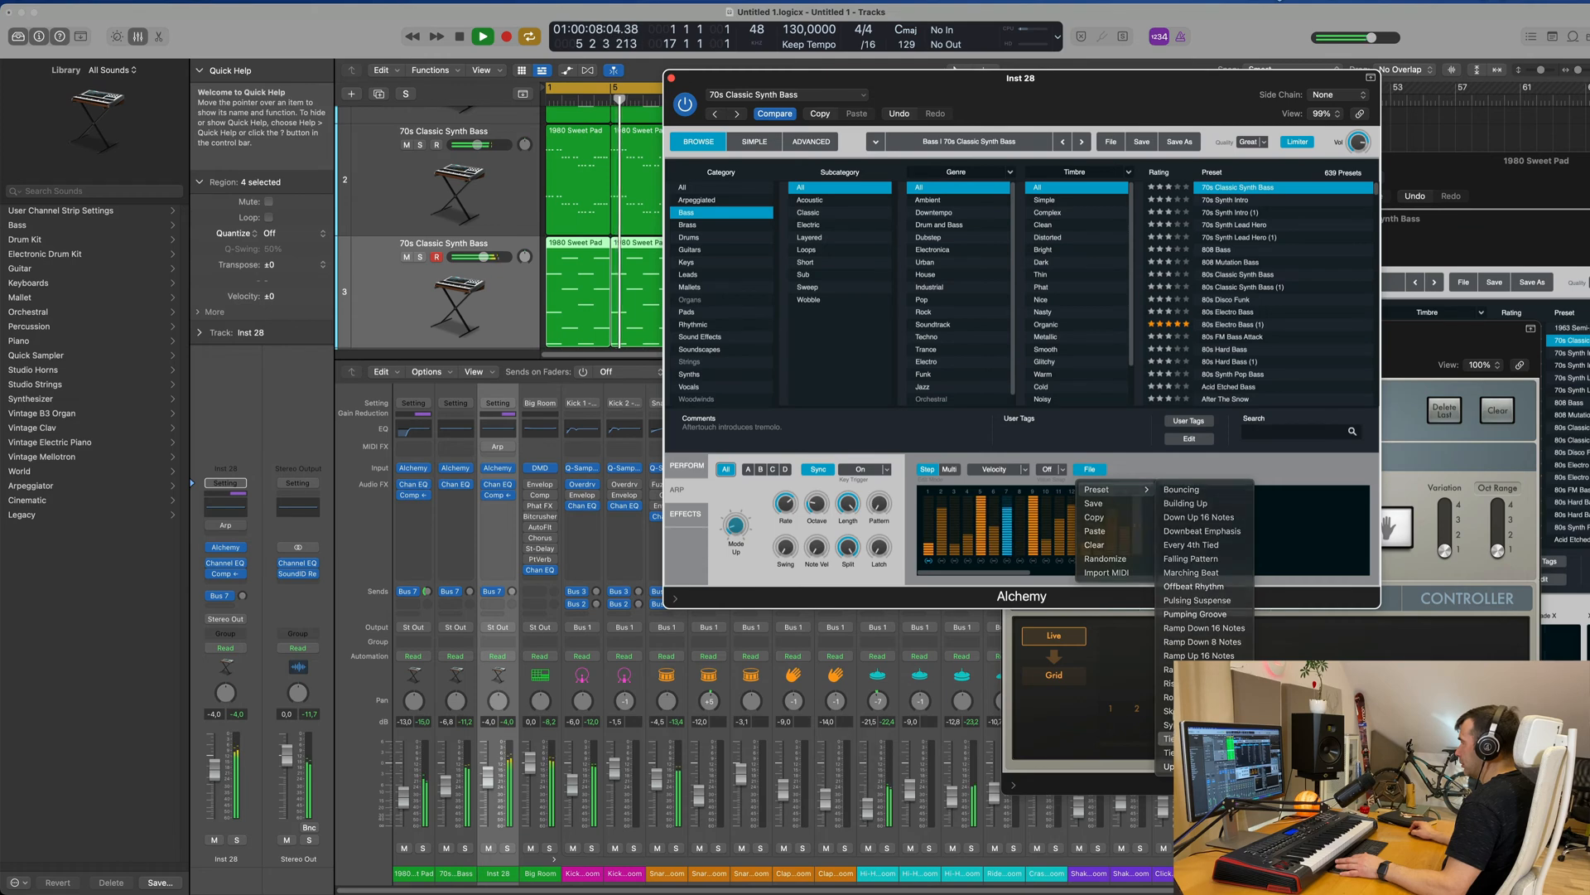
pyautogui.click(1185, 738)
pyautogui.click(1092, 470)
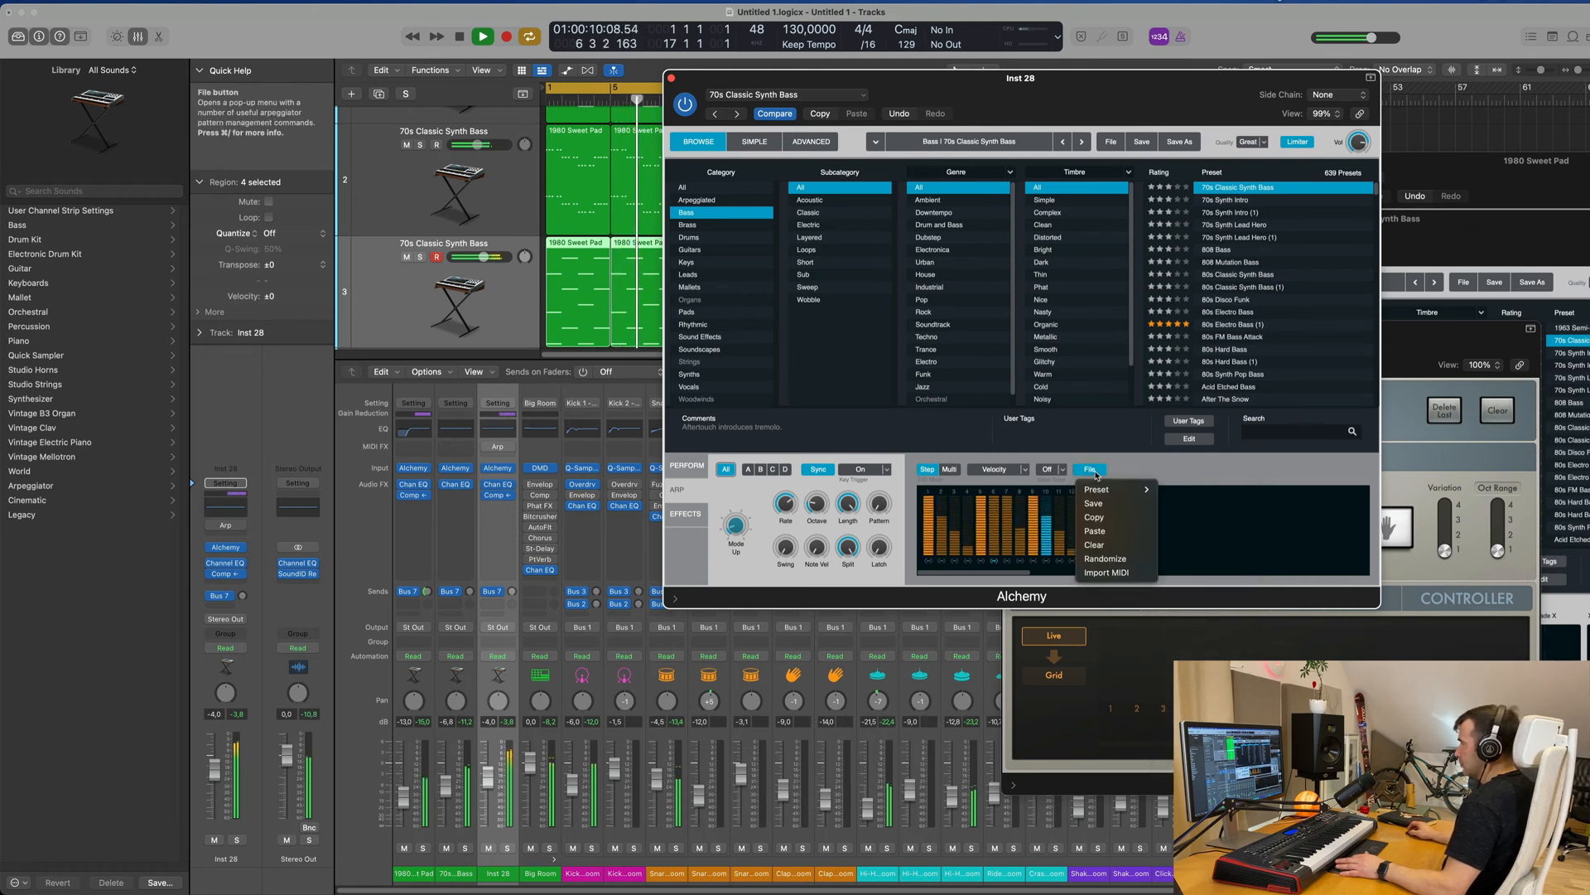
pyautogui.moveTo(1121, 492)
pyautogui.click(1165, 516)
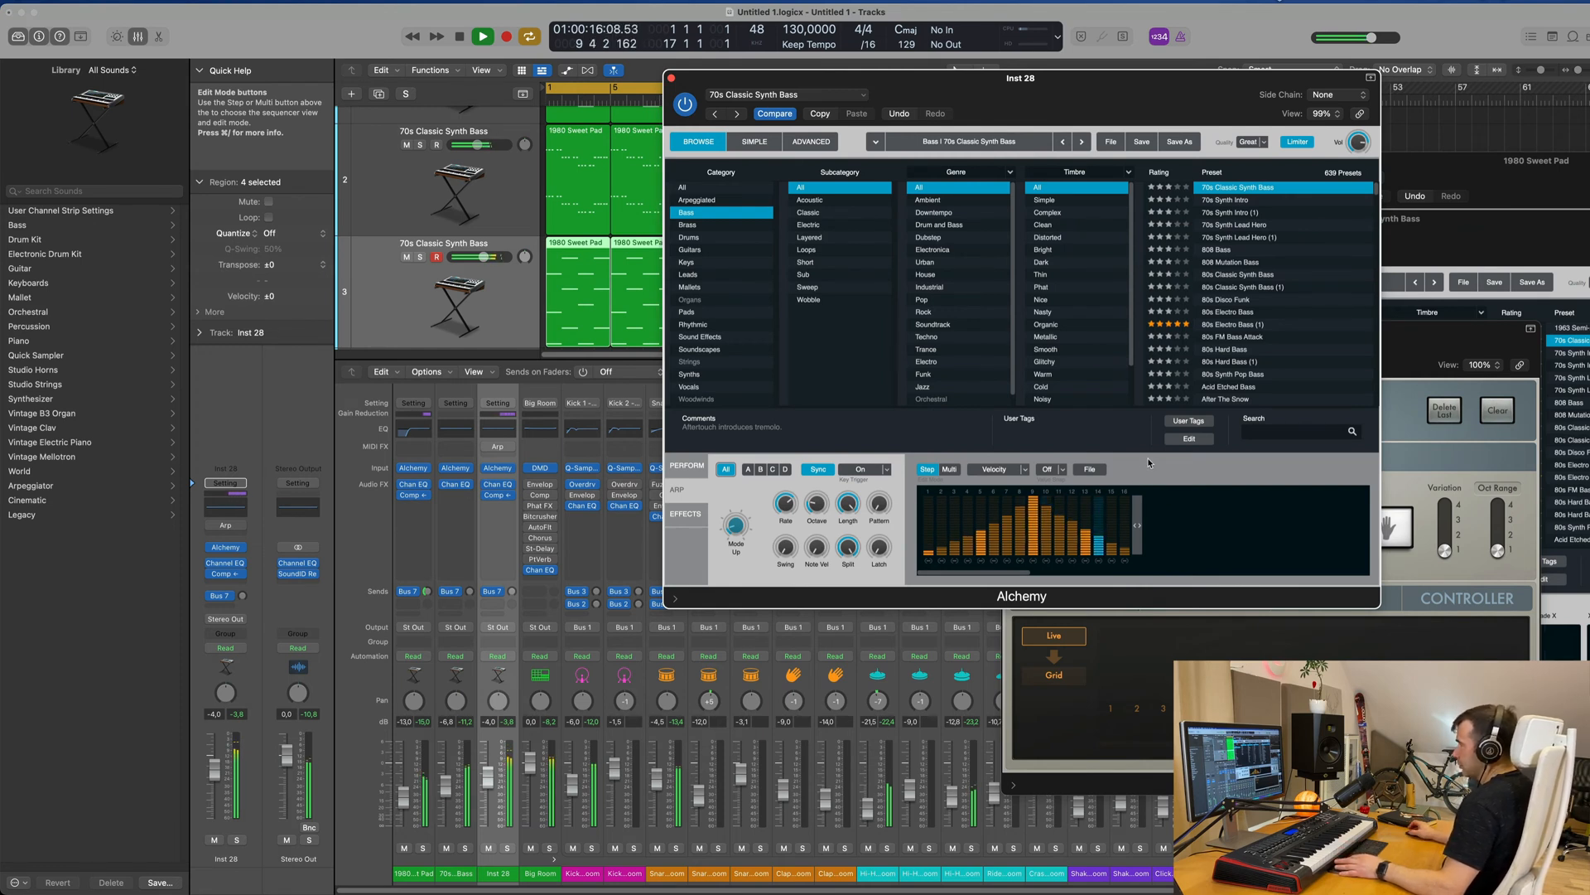
# - Audition further arpeggiator pattern presets in Alchemy during playback, ending with Ramp Down 16 Notes
pyautogui.click(1095, 471)
pyautogui.moveTo(1142, 491)
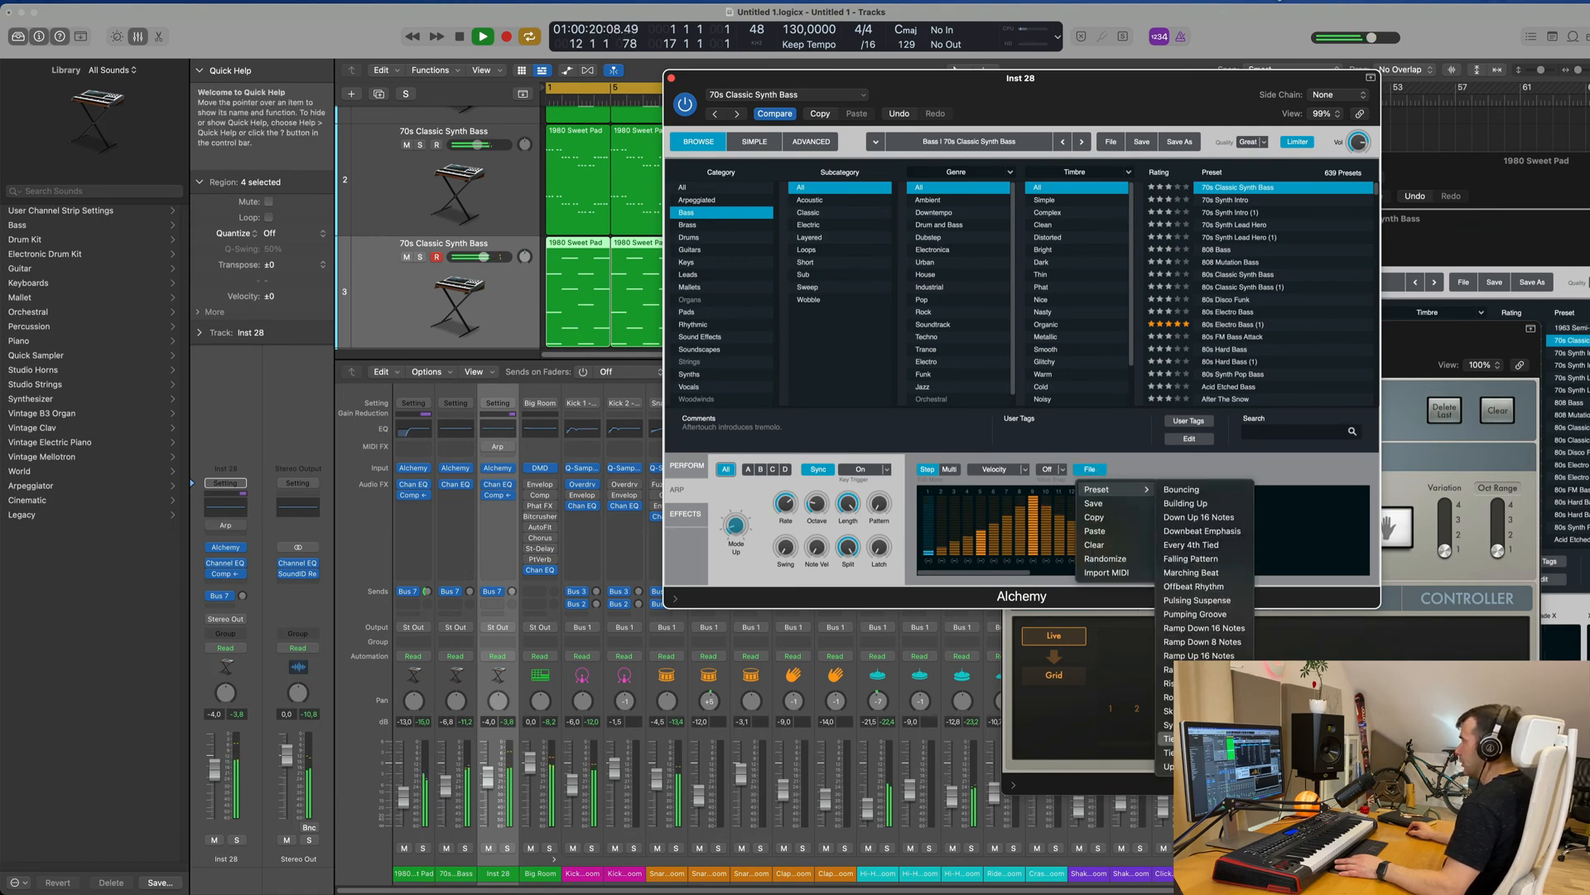
pyautogui.click(1192, 682)
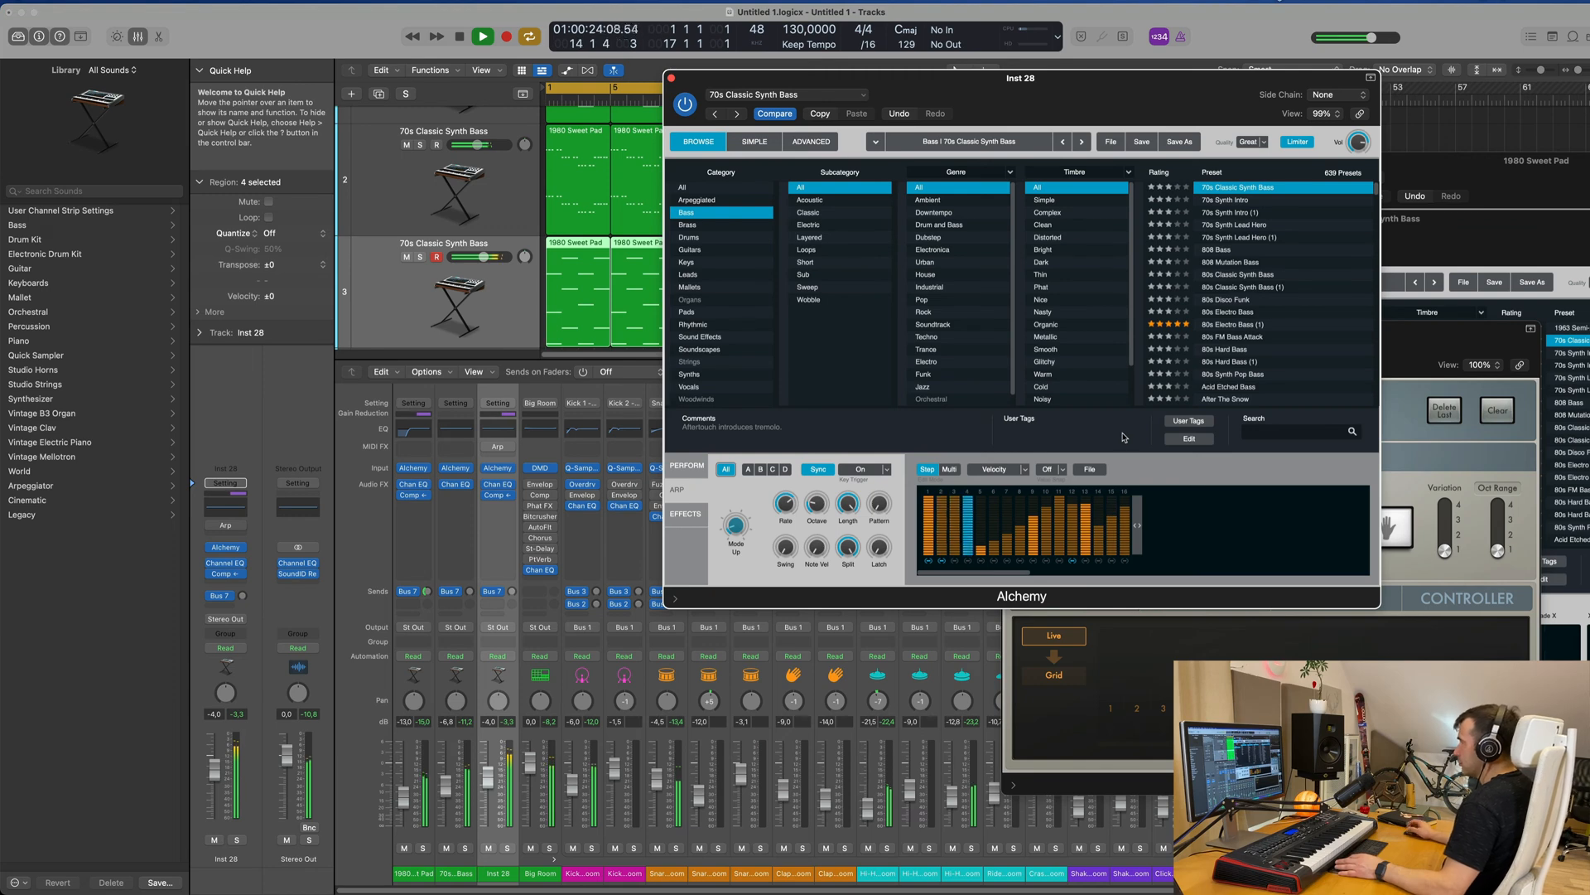
pyautogui.click(1089, 469)
pyautogui.moveTo(1118, 489)
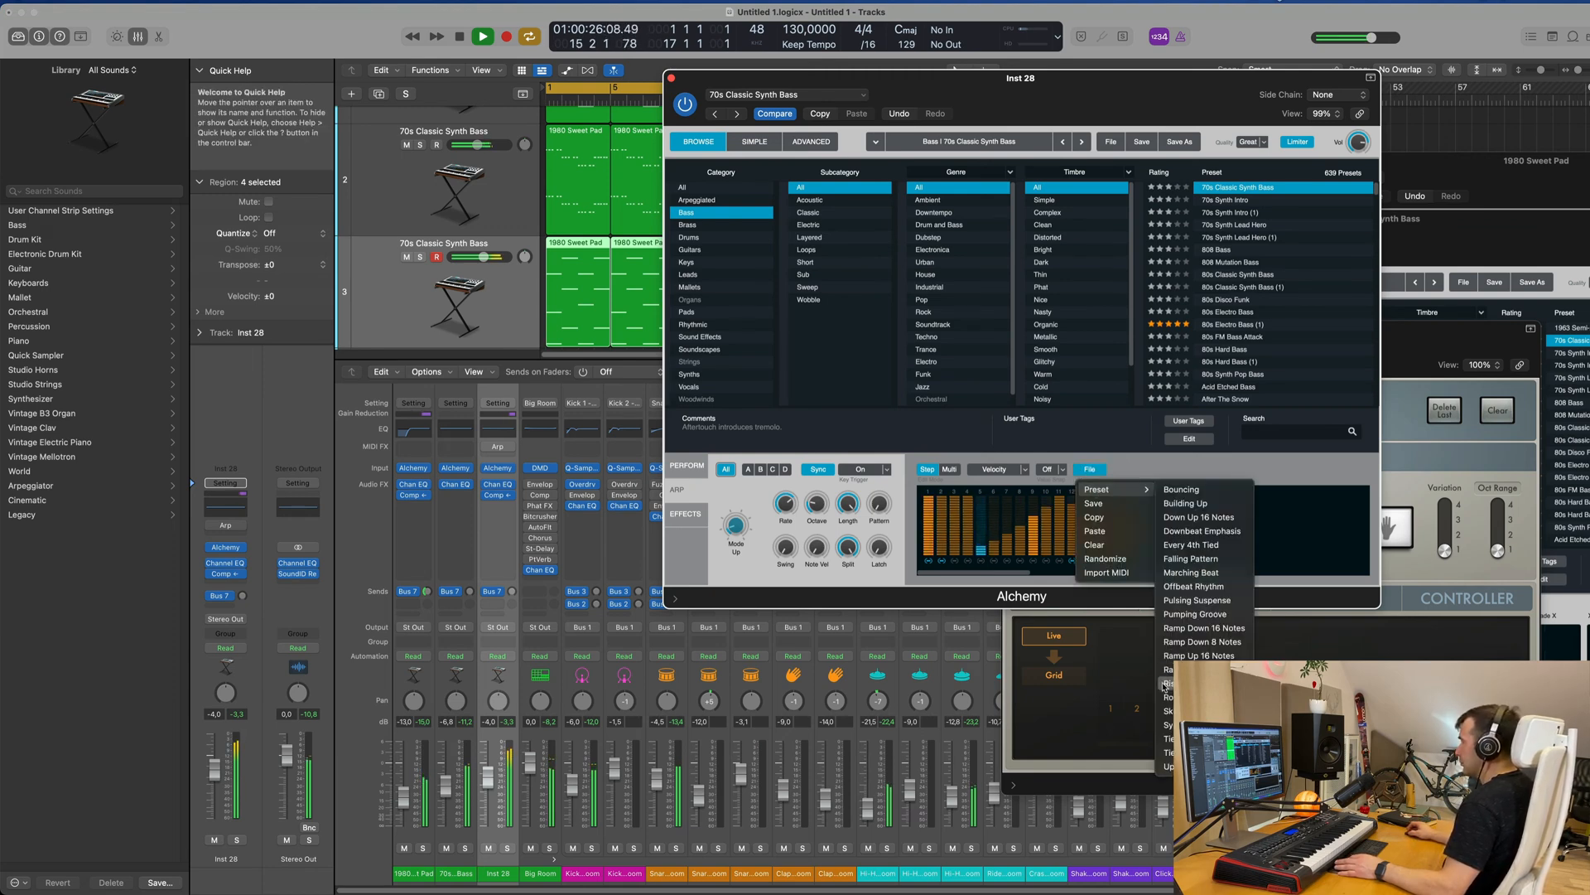
pyautogui.click(1193, 724)
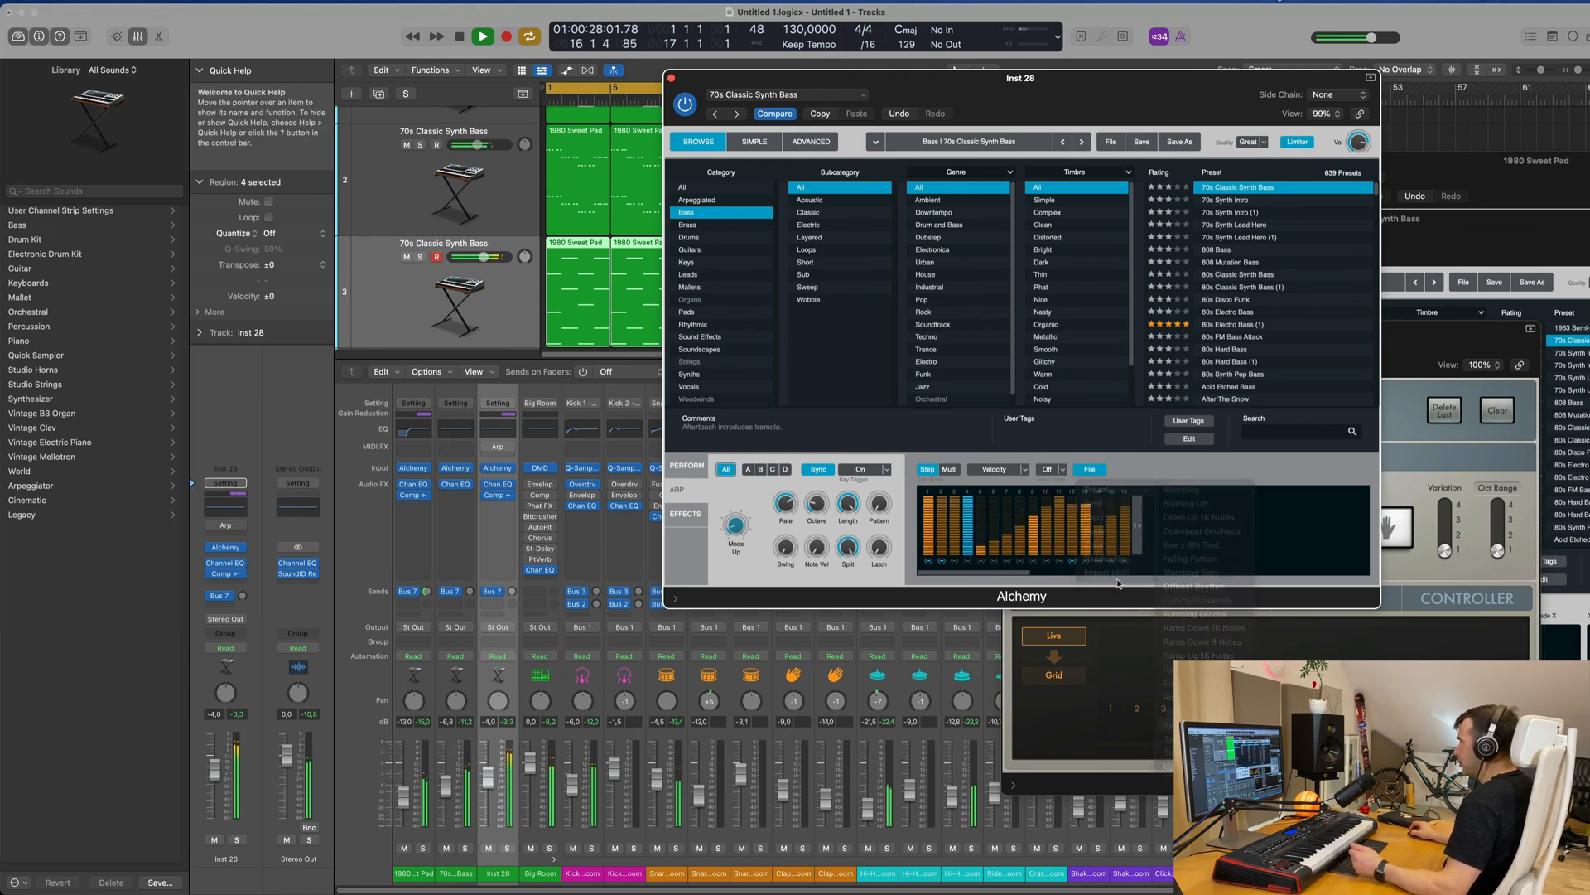
pyautogui.click(1089, 469)
pyautogui.moveTo(1118, 489)
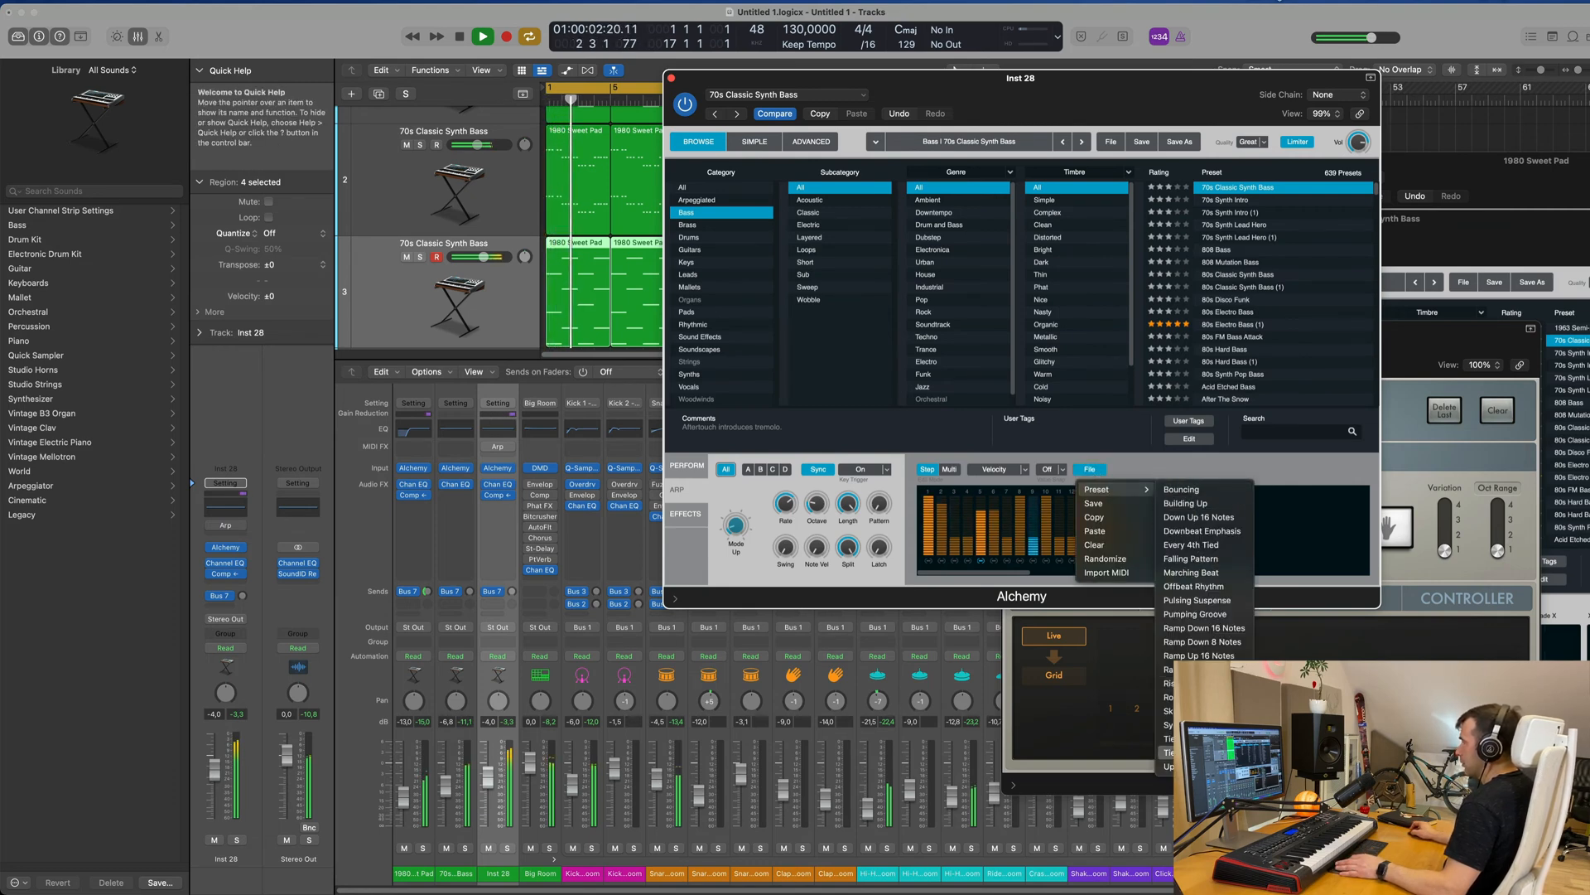
pyautogui.click(1222, 632)
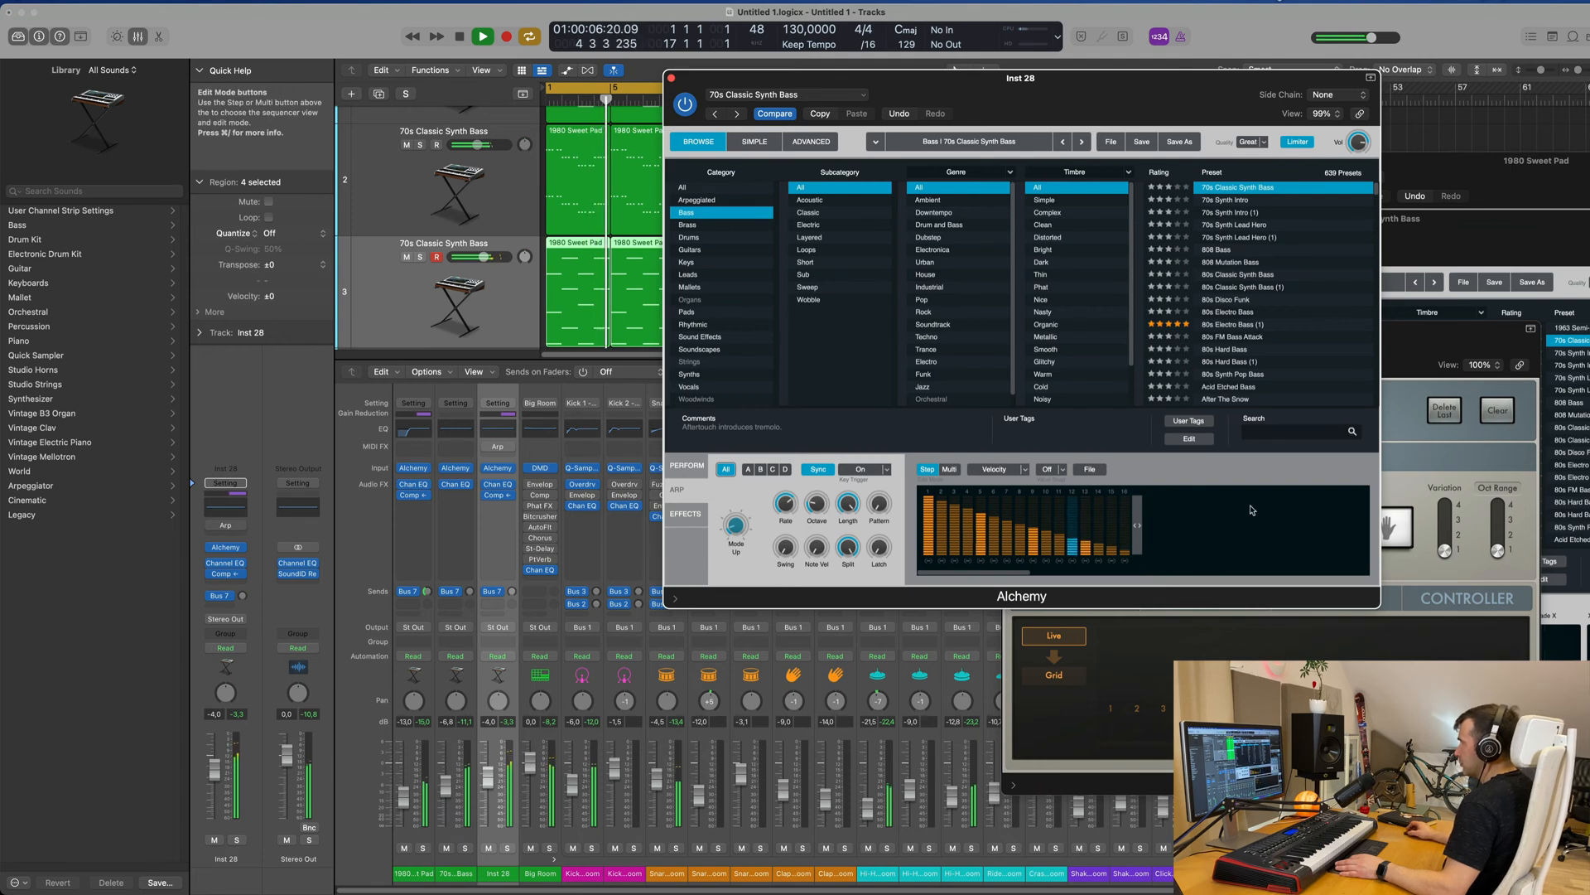
# - Load the Every 4th Tied pattern preset in Alchemy's arpeggiator and set the arpeggiator mode to Off
pyautogui.click(1090, 469)
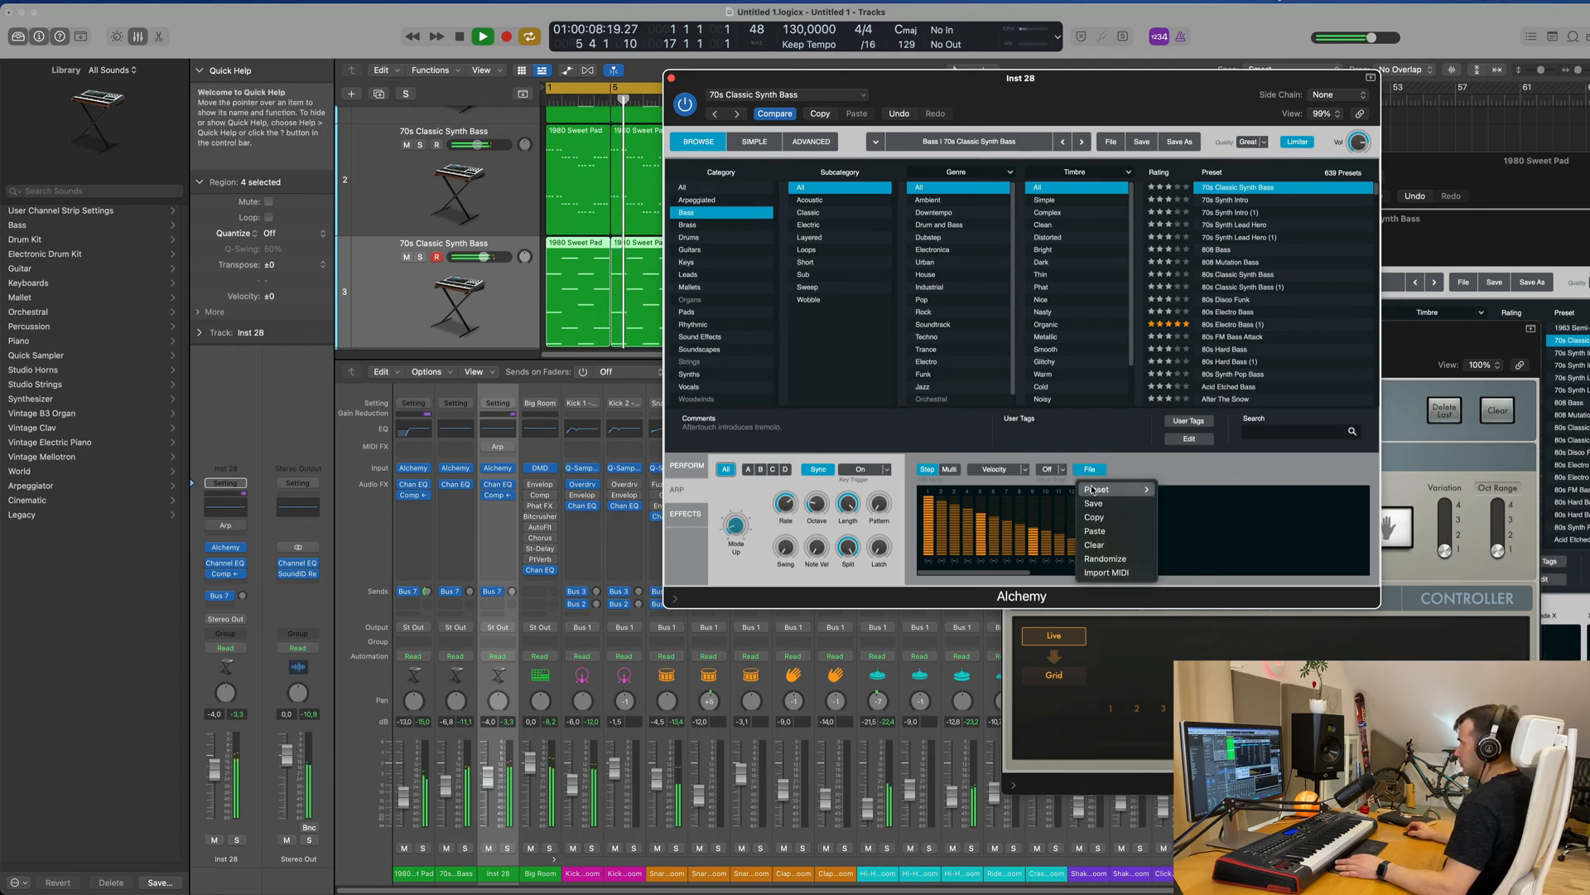
pyautogui.moveTo(1115, 490)
pyautogui.click(1205, 545)
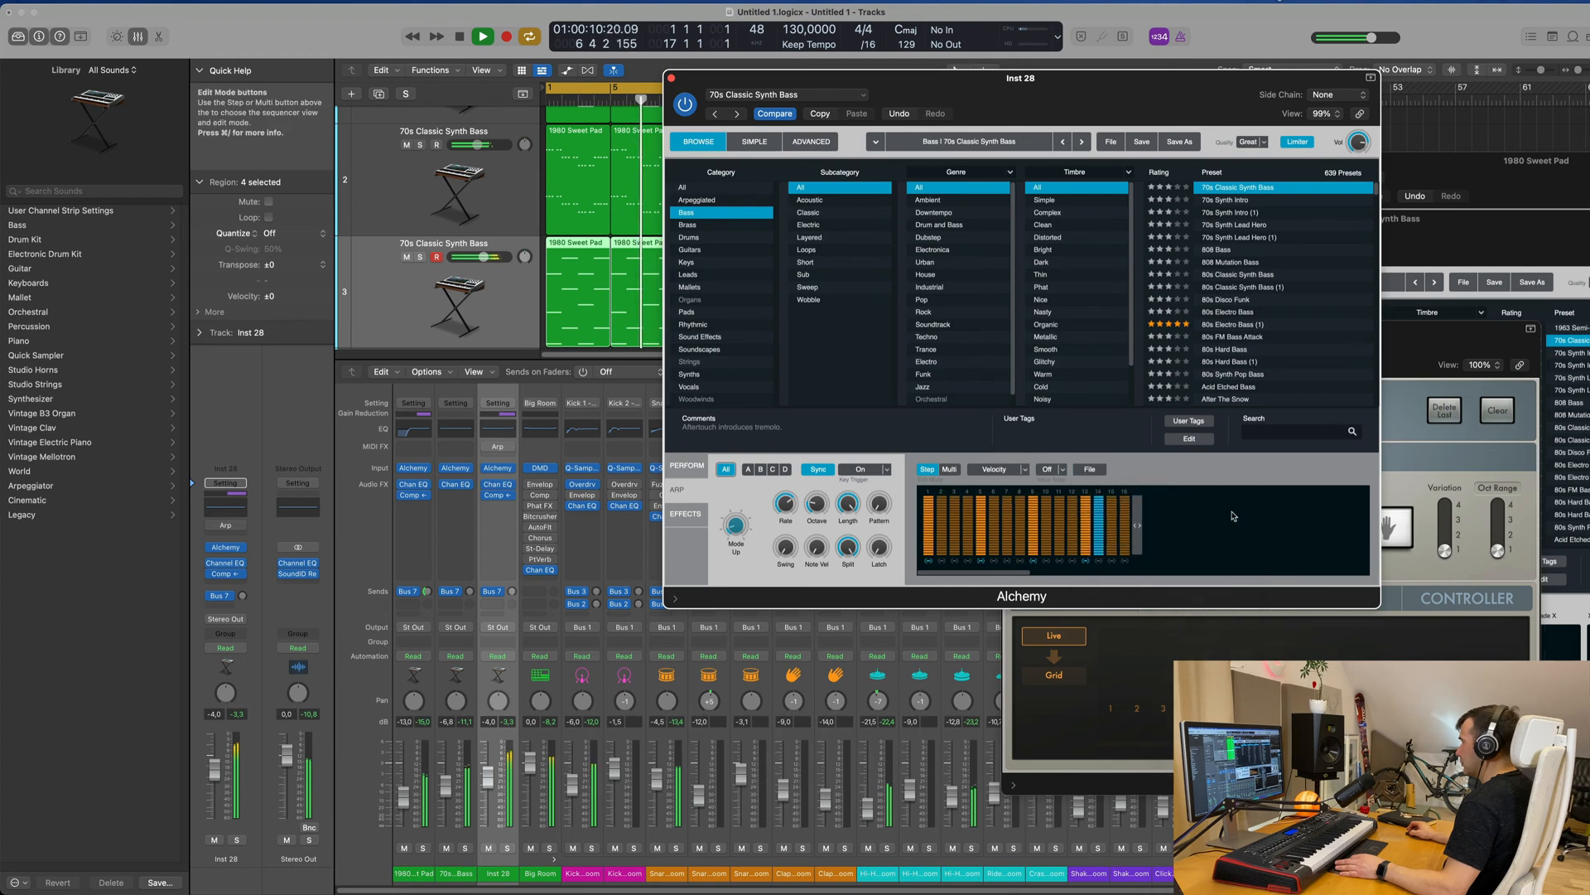
pyautogui.click(1090, 469)
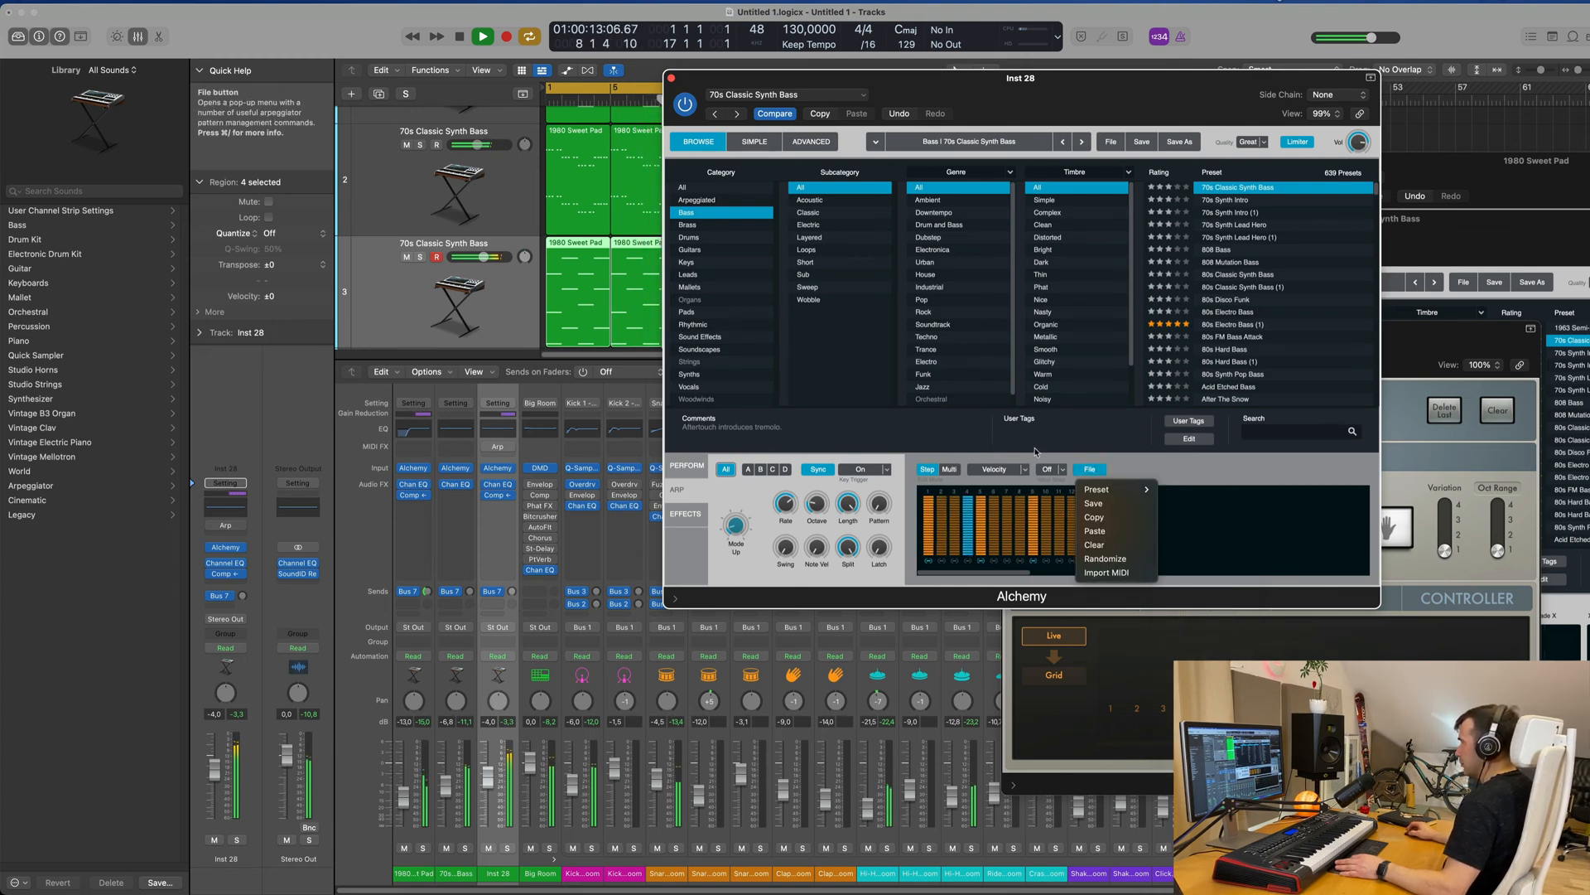
pyautogui.click(738, 528)
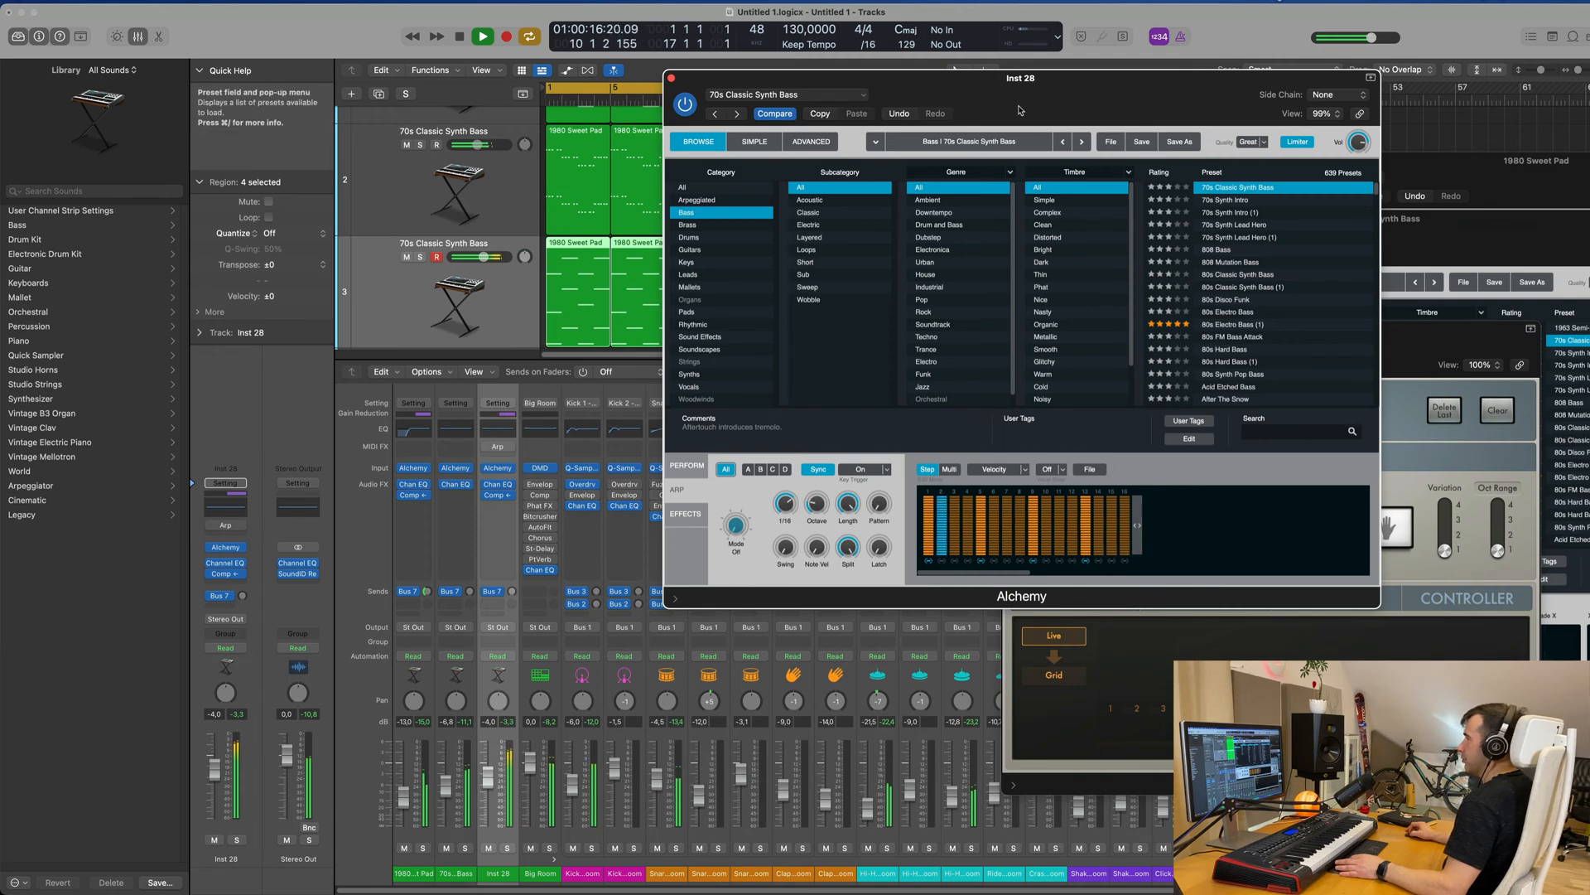
# - Turn the Arpeggiator MIDI effect back on for the Inst 28 track and lower the track's volume to -12.4 dB
pyautogui.moveTo(911, 78); pyautogui.dragTo(1027, 63)
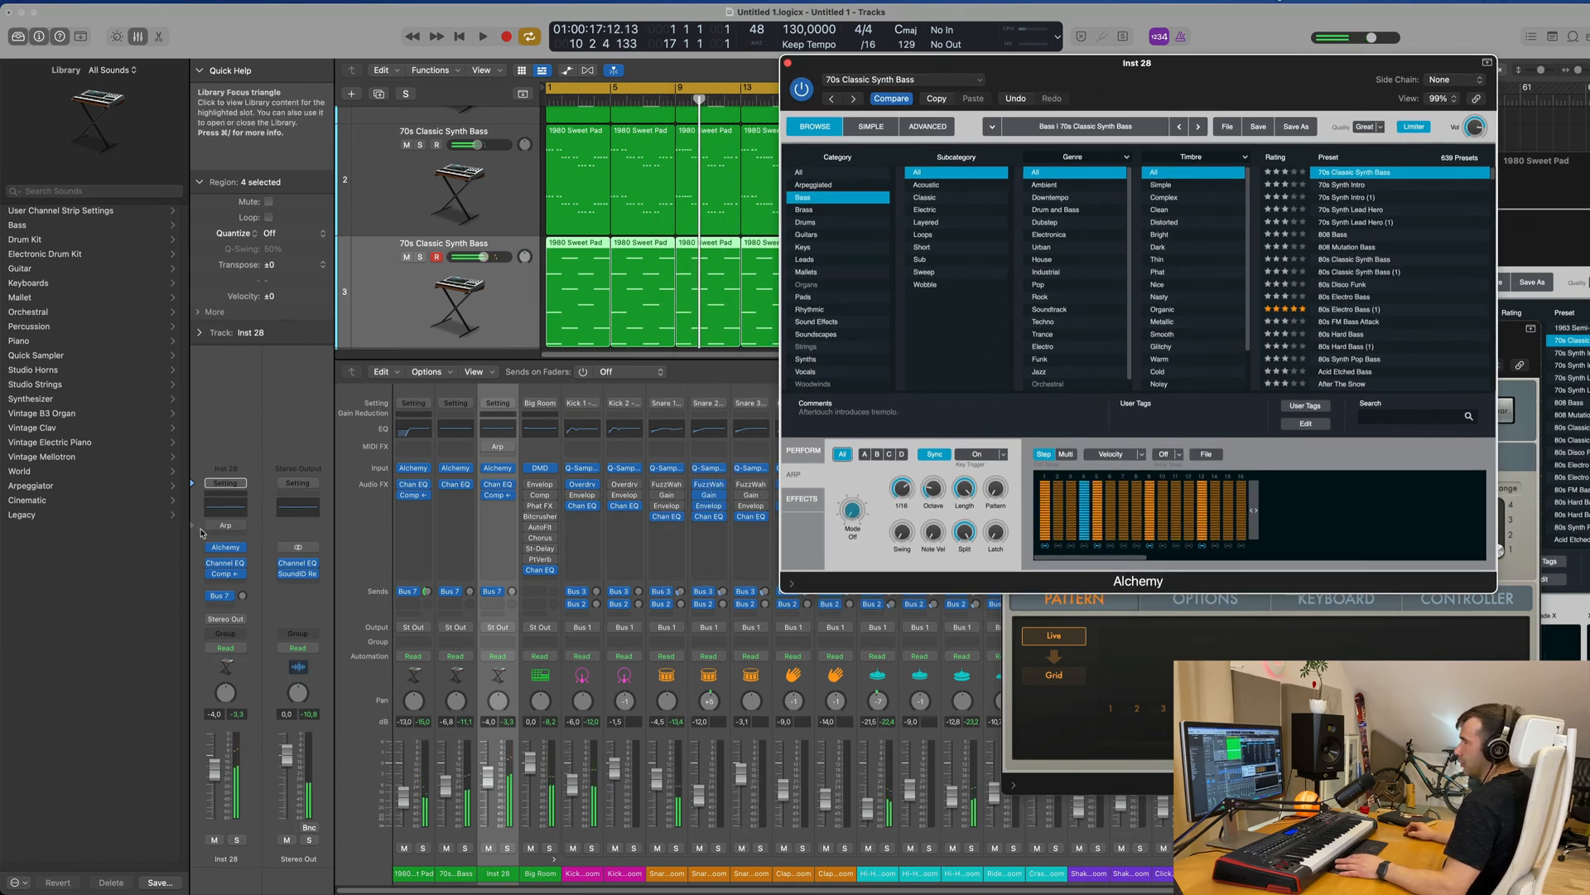
pyautogui.press('space')
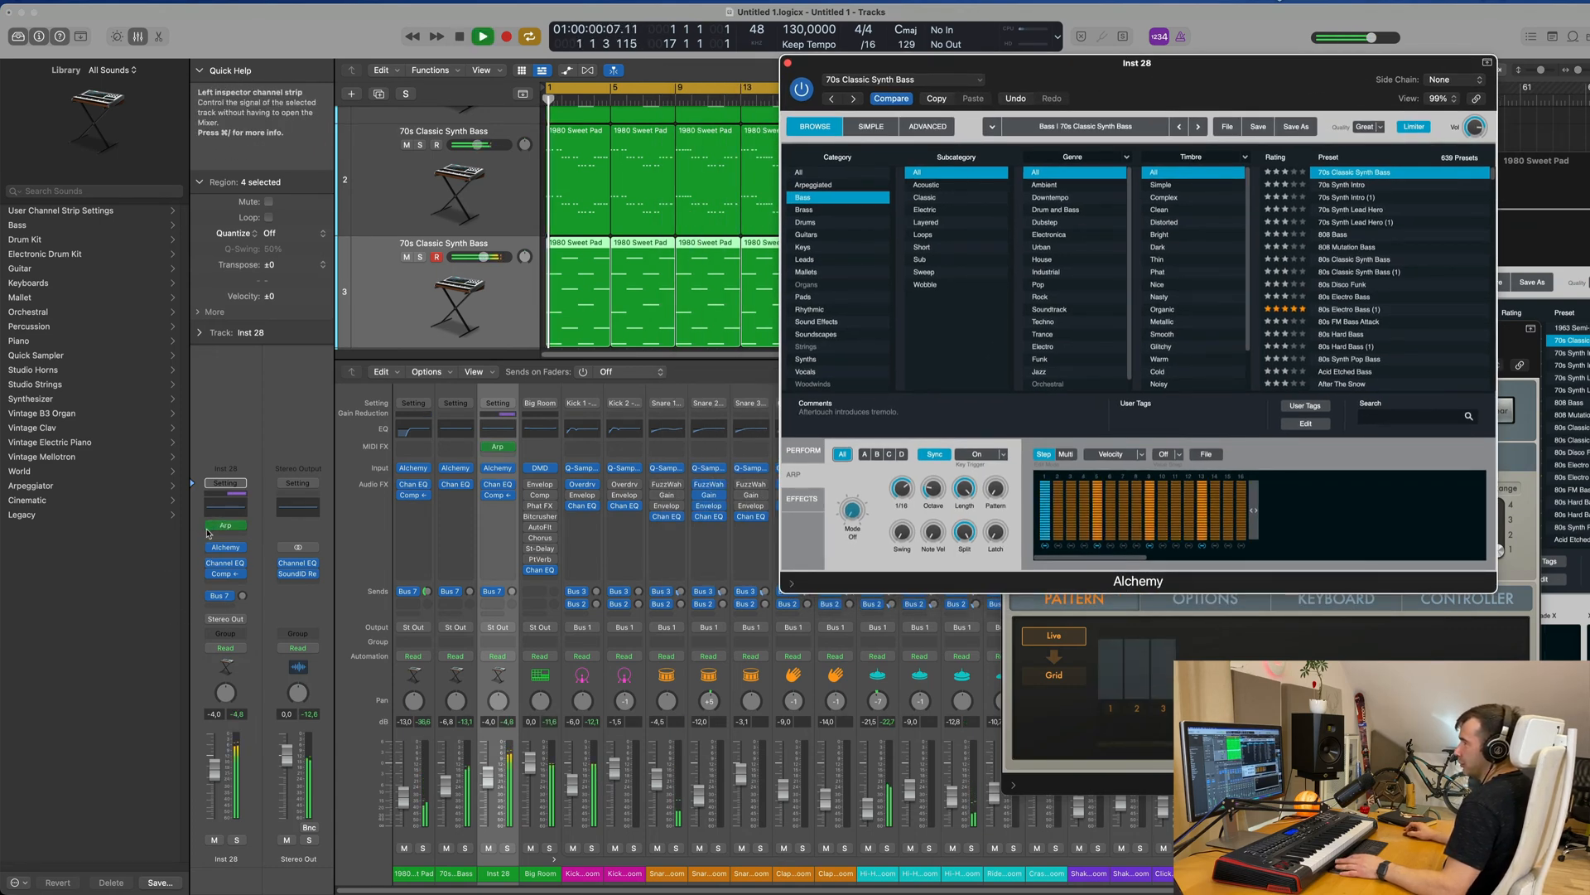
pyautogui.click(241, 418)
pyautogui.press('space')
pyautogui.press('space')
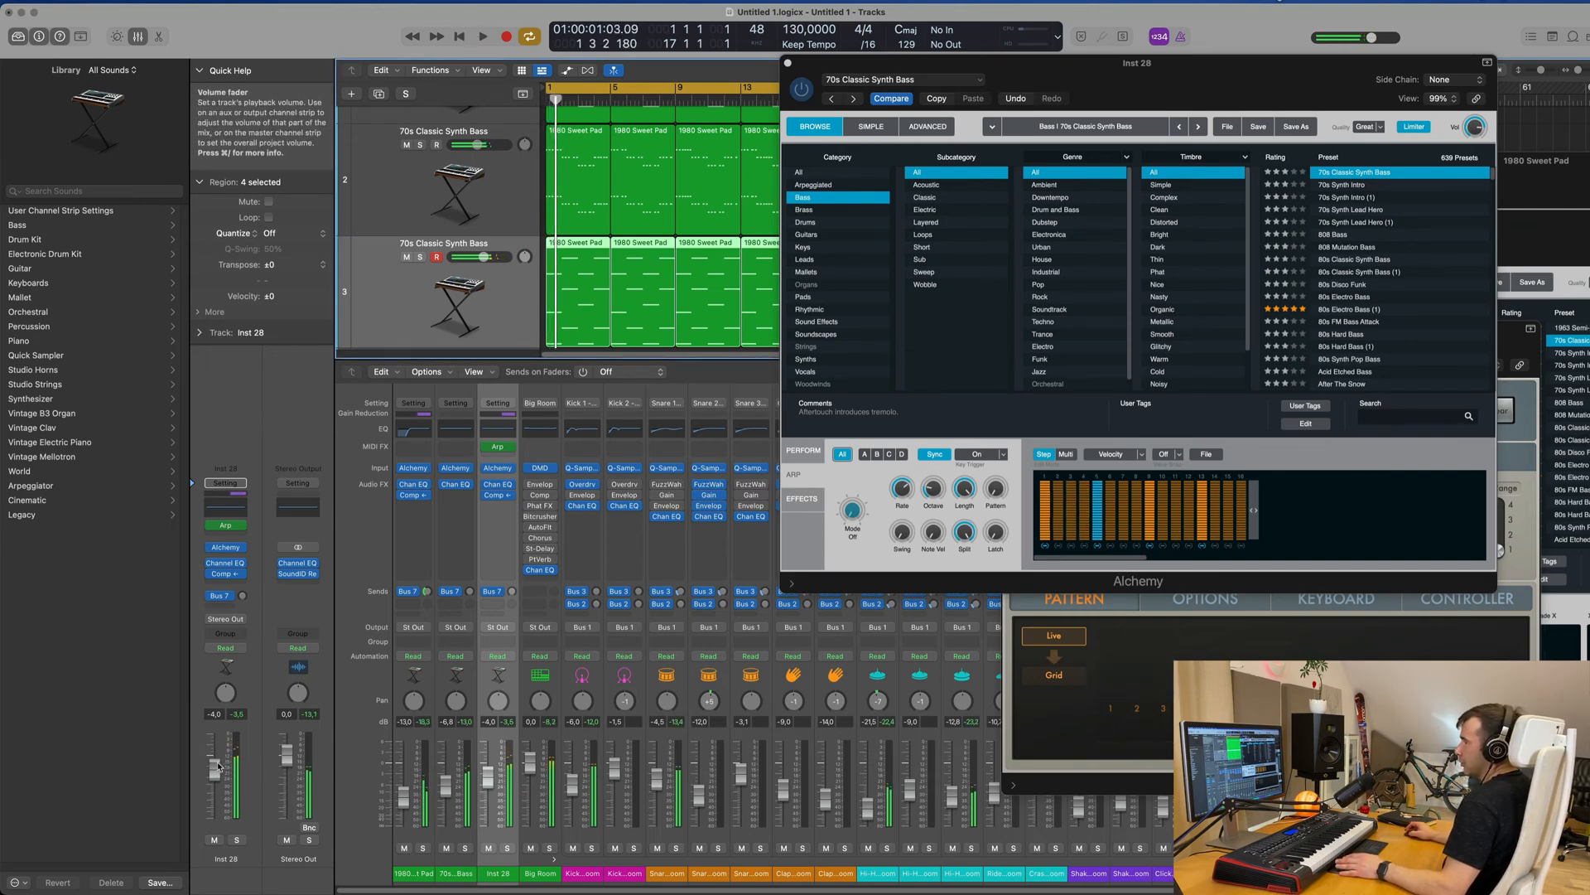
pyautogui.press('space')
pyautogui.moveTo(218, 810); pyautogui.dragTo(218, 800)
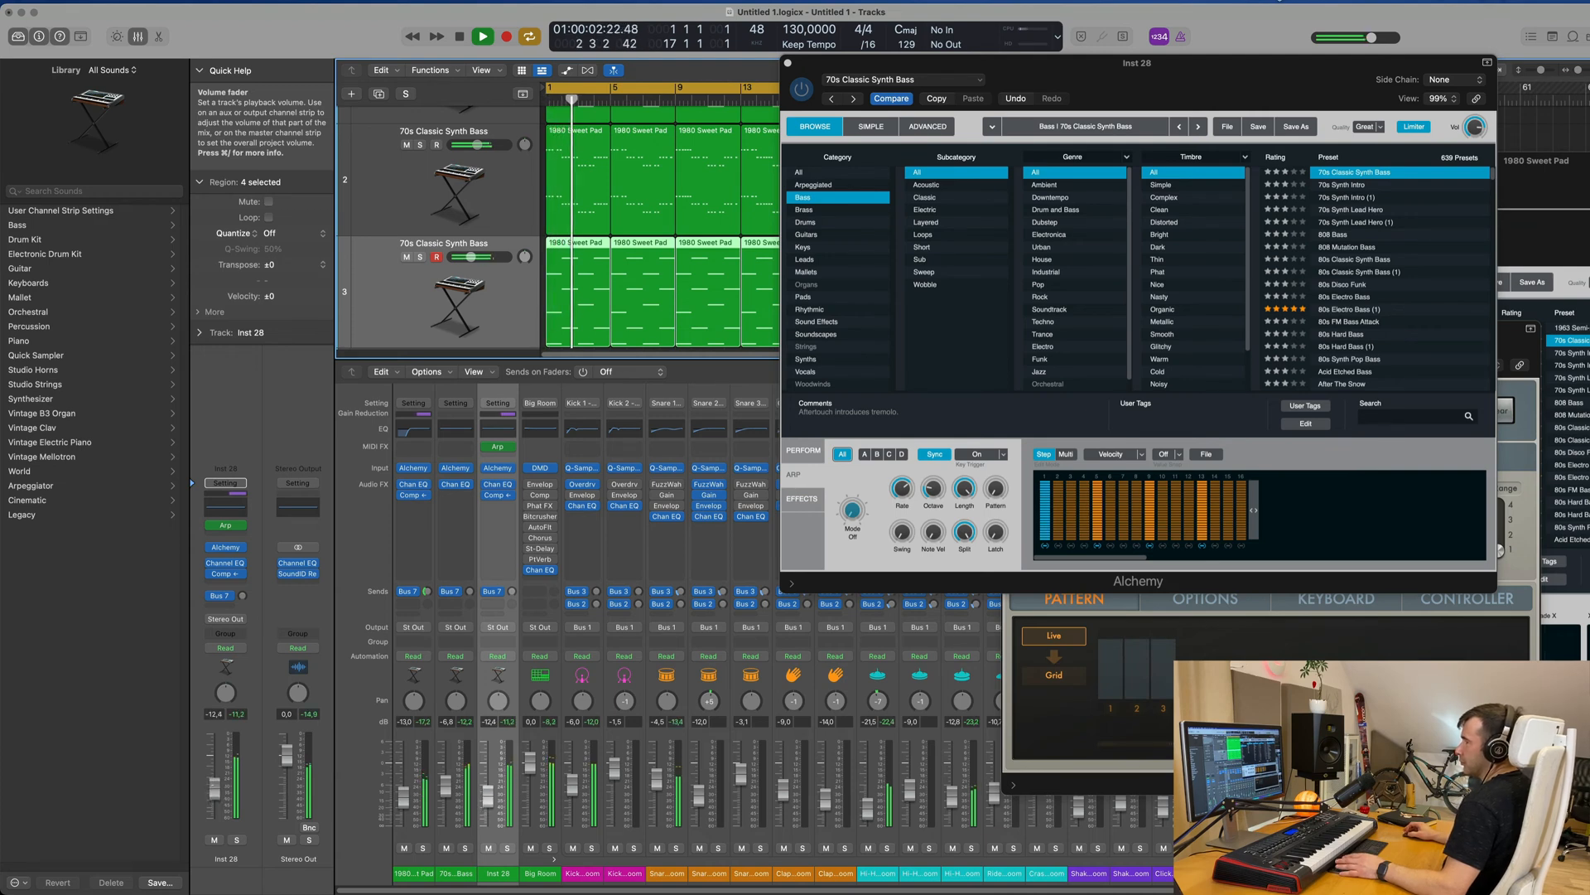
# - Show Alchemy's performance controls for the Inst 28 track and set Cutoff to 17.5% and Reverb to 8%
pyautogui.click(225, 525)
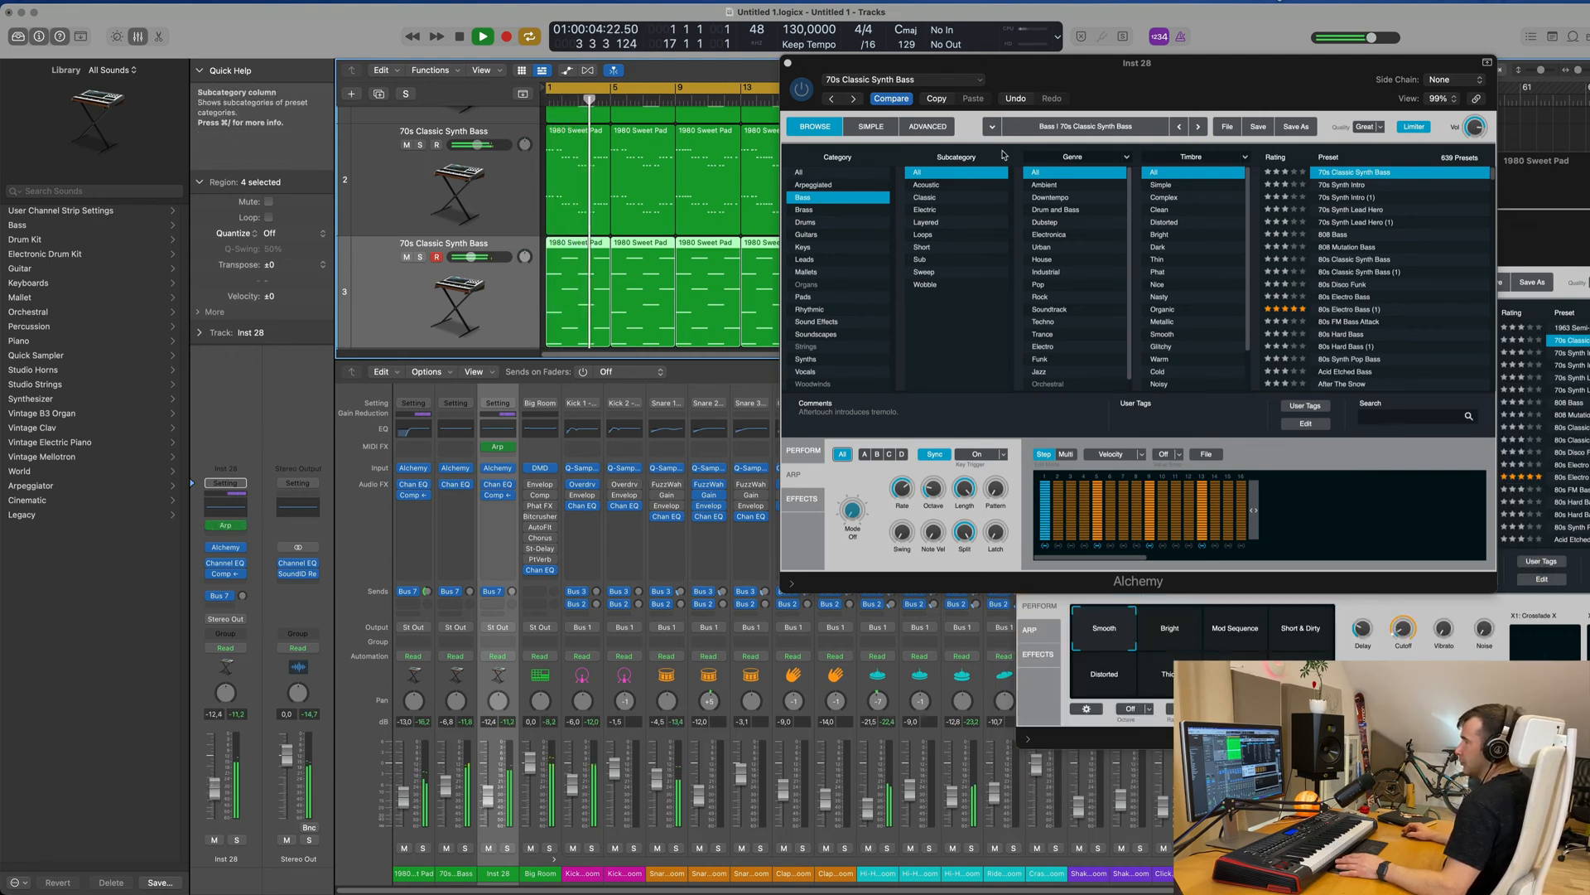
pyautogui.moveTo(1274, 79); pyautogui.dragTo(862, 377)
pyautogui.moveTo(747, 380); pyautogui.dragTo(1187, 188)
pyautogui.click(832, 556)
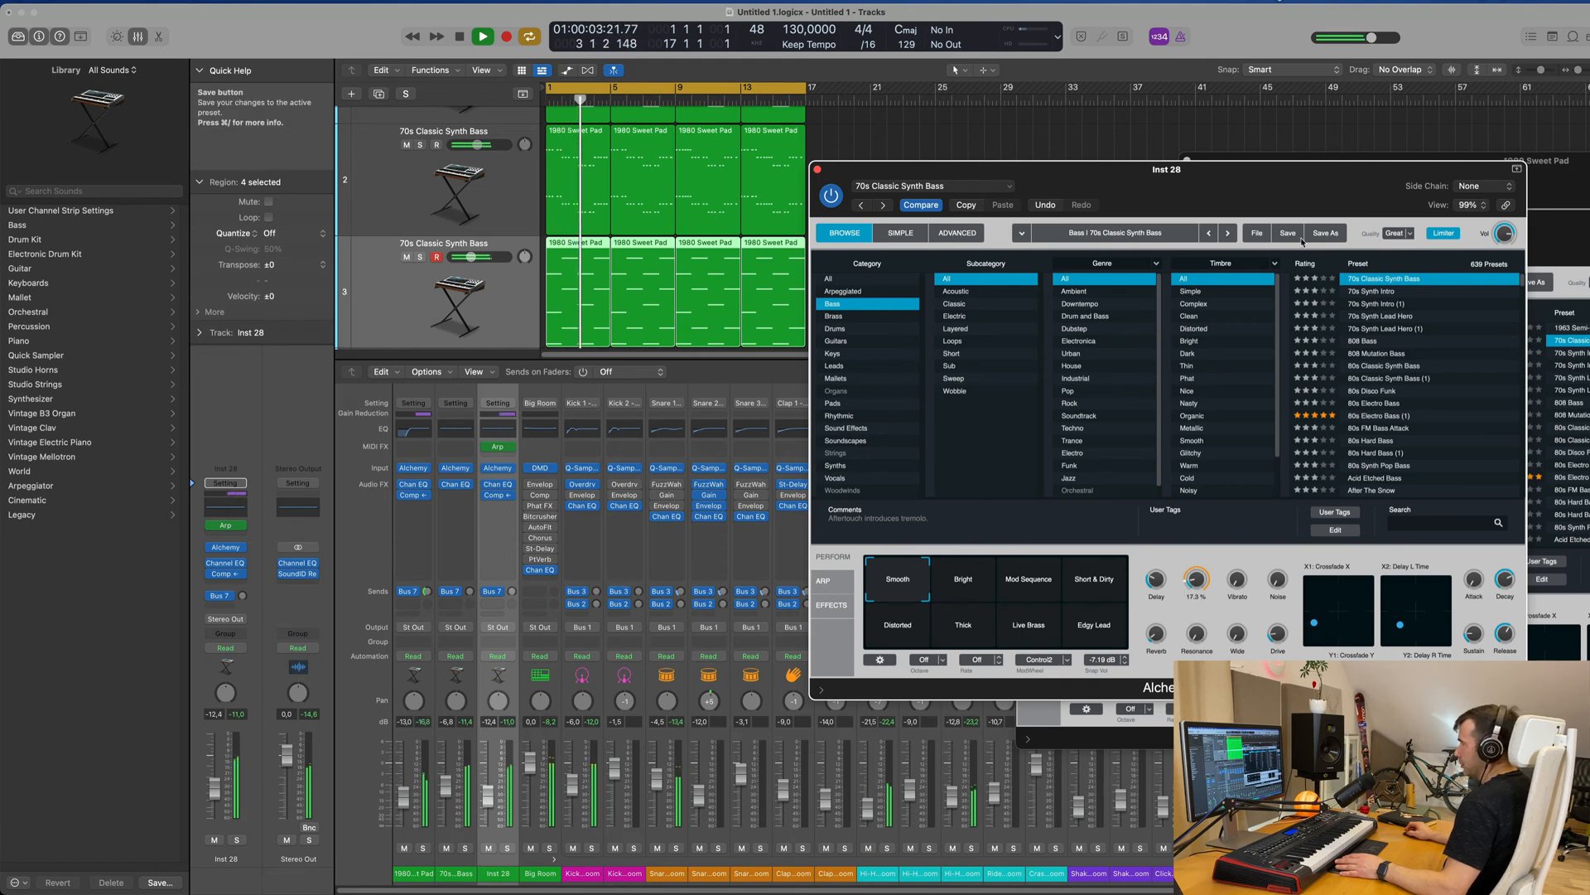
pyautogui.moveTo(1334, 197); pyautogui.dragTo(1269, 187)
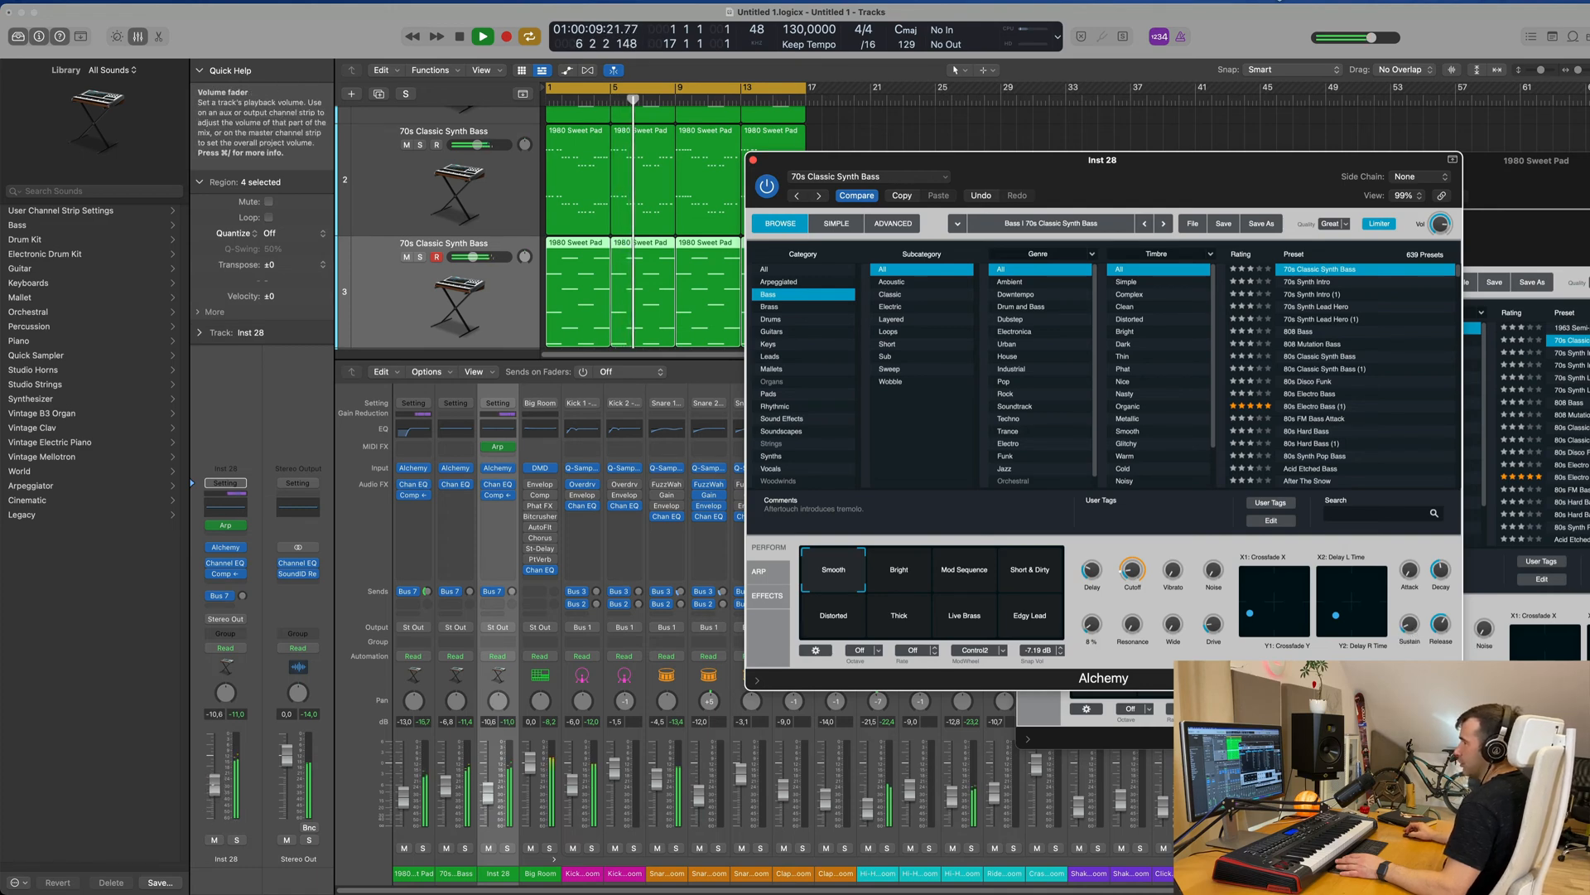
# - Raise the Inst 28 track's volume to -9.2 dB and close its Alchemy window
pyautogui.moveTo(489, 791); pyautogui.dragTo(489, 790)
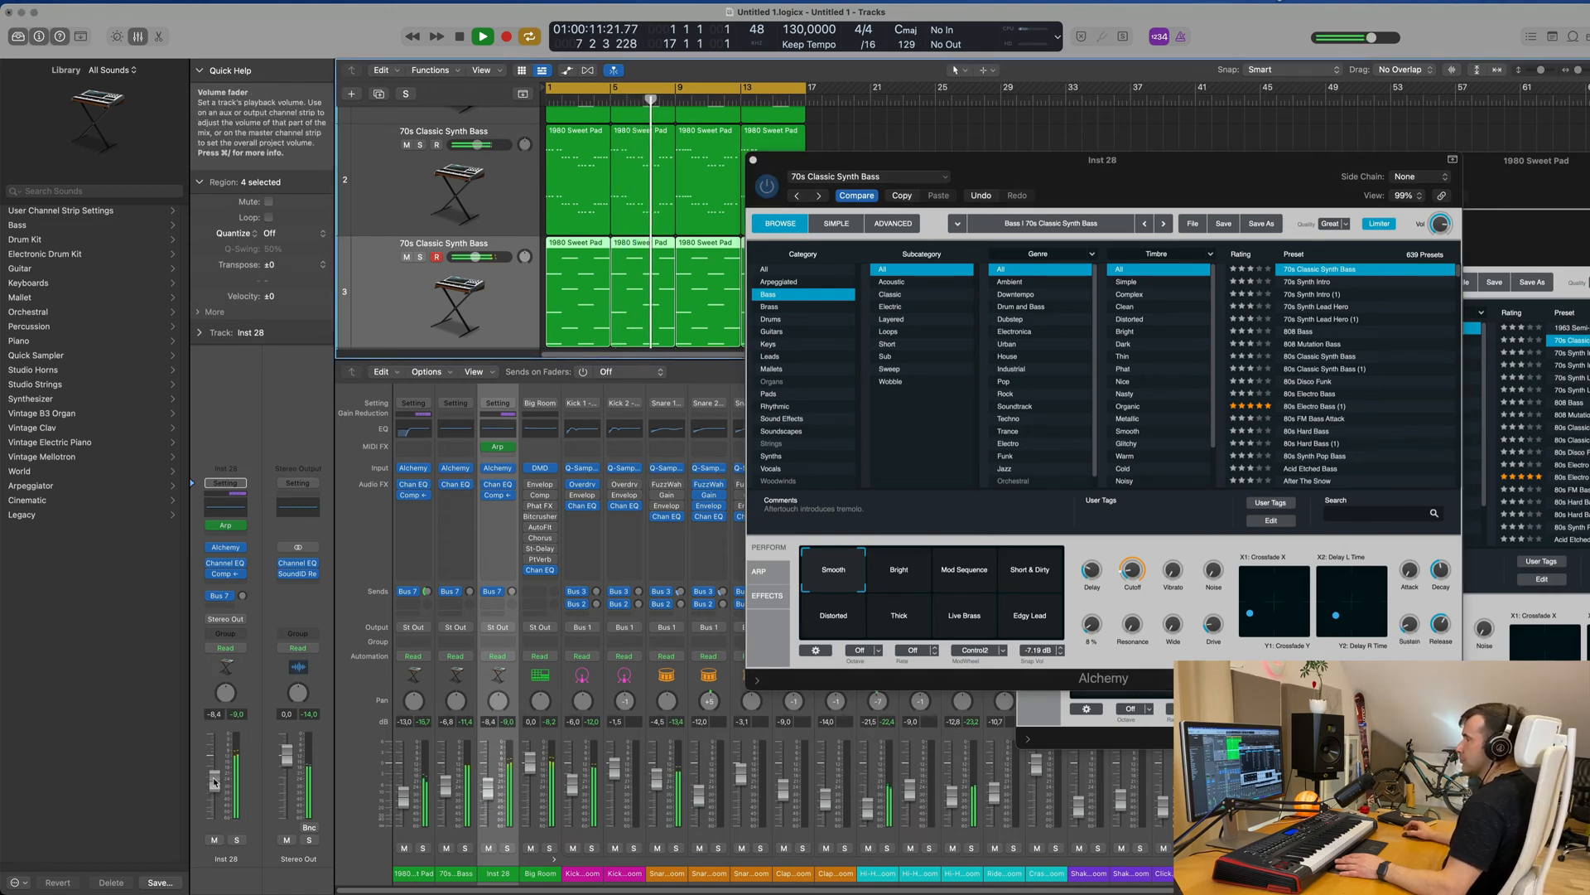
pyautogui.moveTo(752, 161); pyautogui.dragTo(671, 187)
pyautogui.click(672, 187)
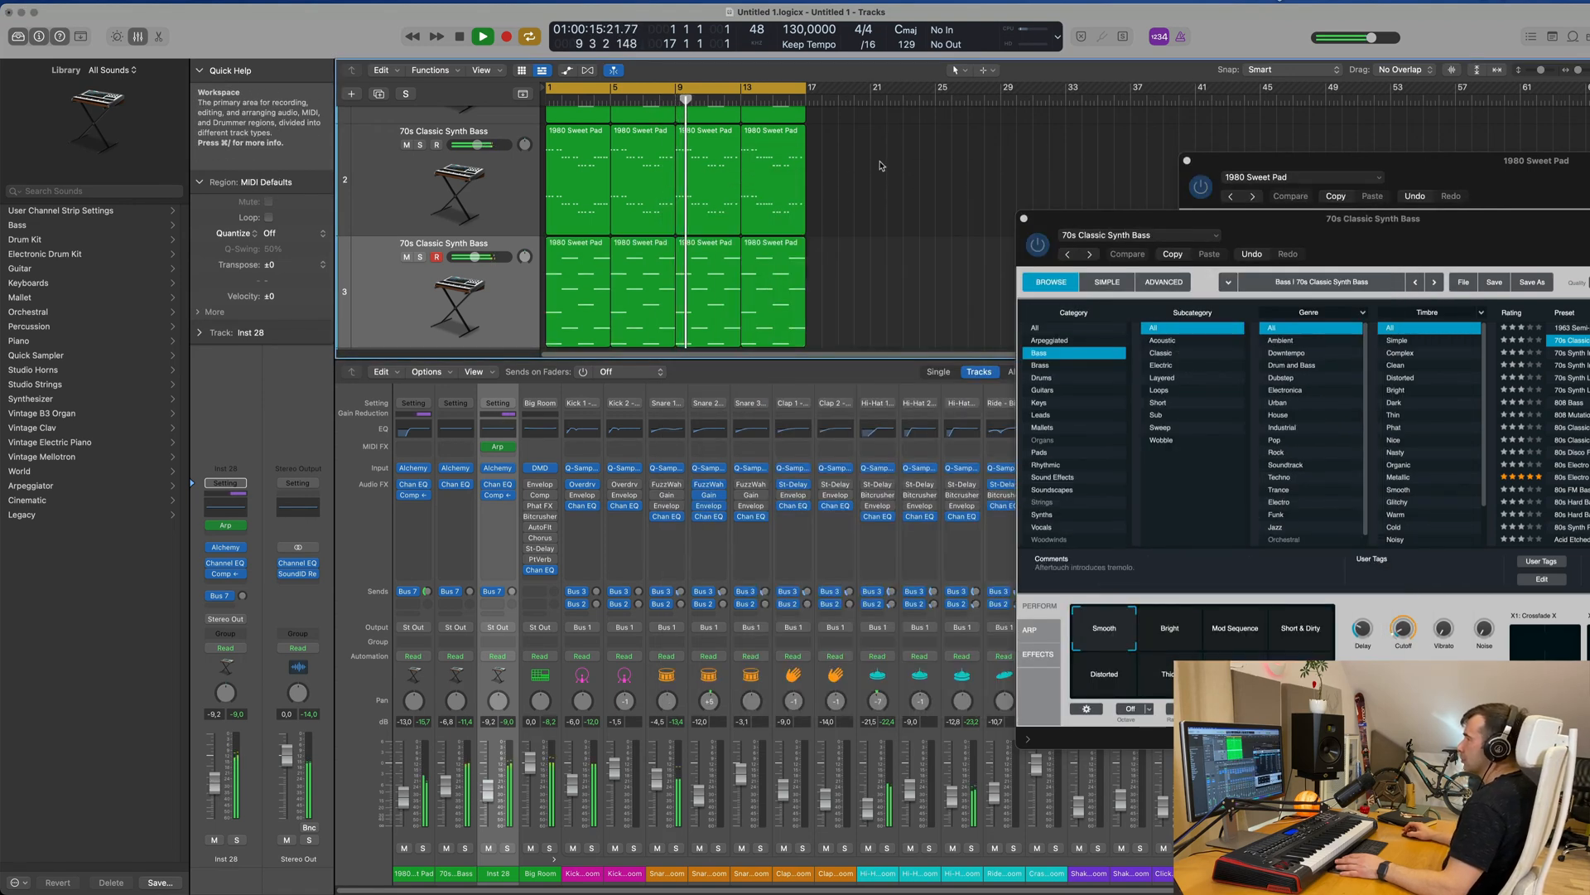
# - Hide the Mixer and duplicate the Inst 28 synth bass track with its settings onto a new empty track
pyautogui.press('x')
pyautogui.click(411, 311)
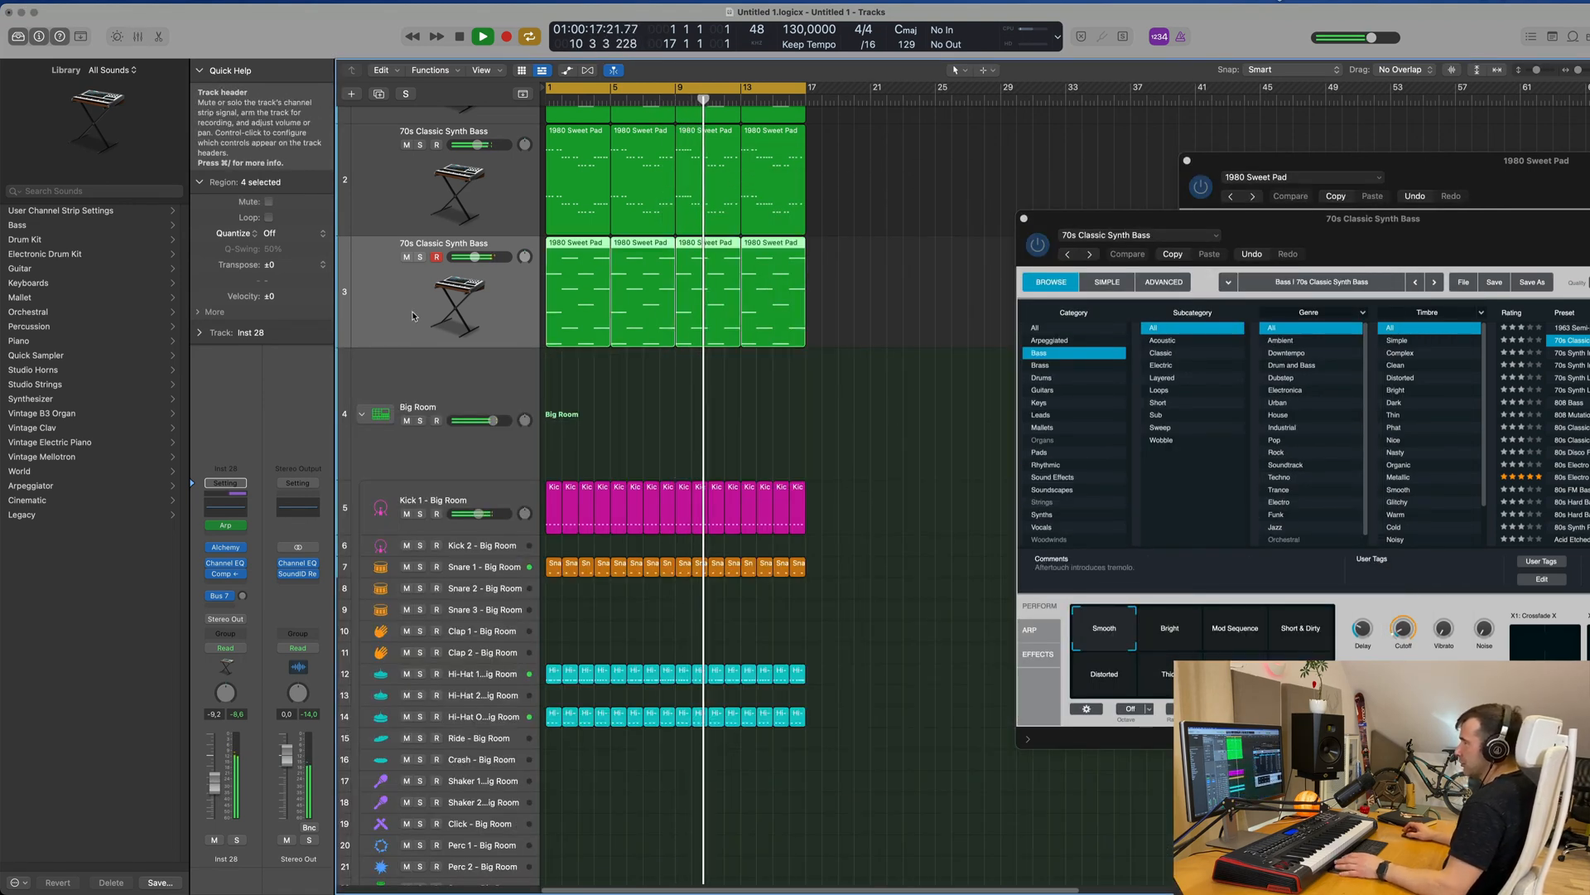
pyautogui.click(377, 94)
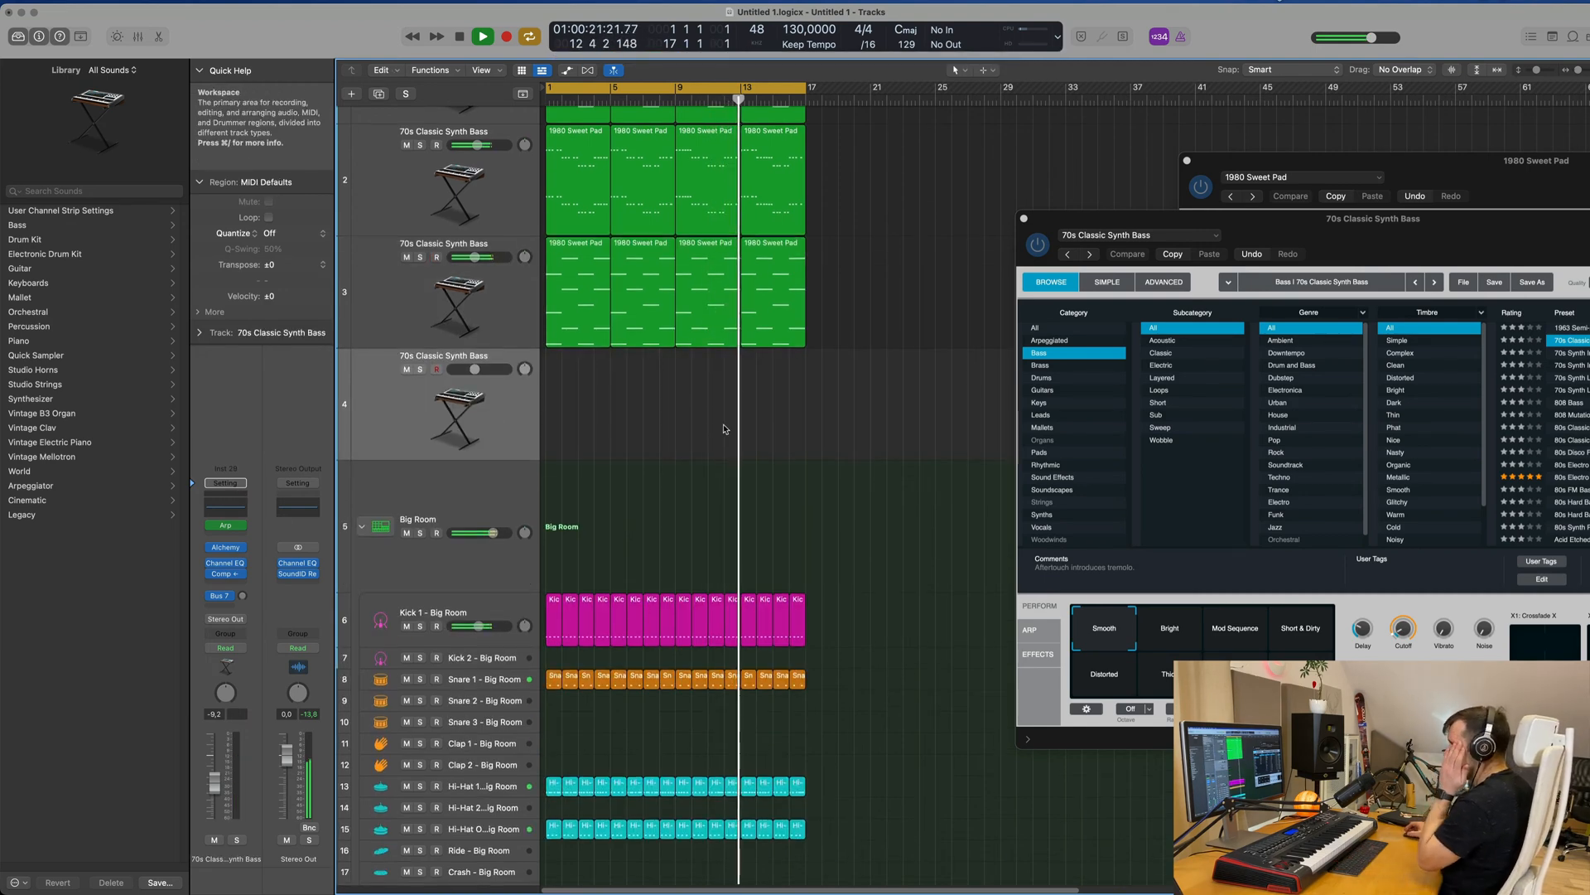
pyautogui.scroll(3, 500, 473)
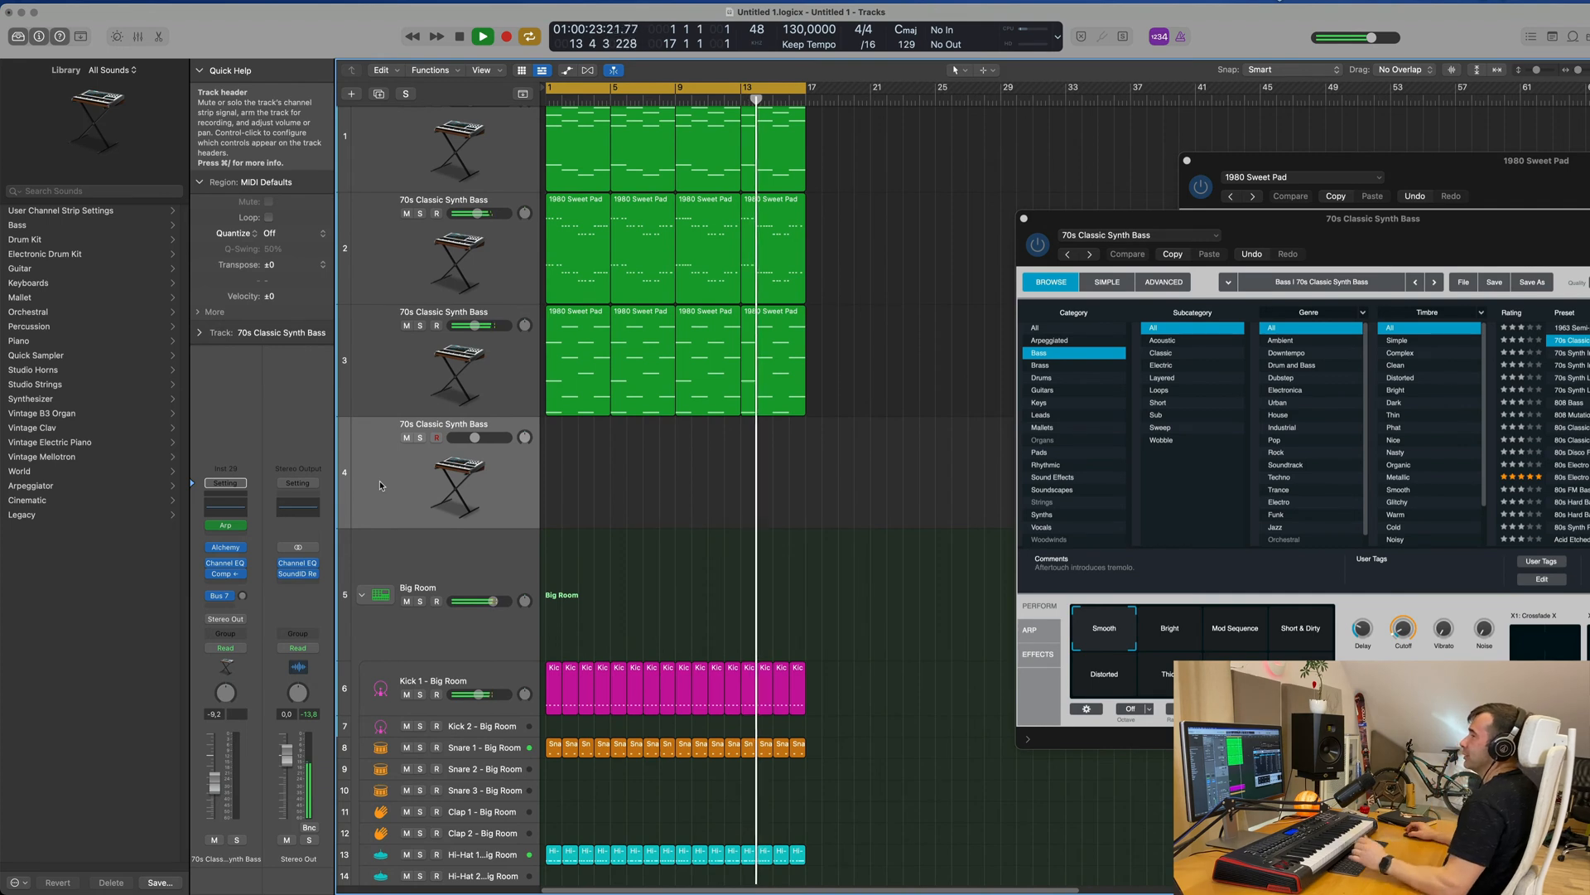
# - Examine the notes of the third track's first region in the Piano Roll and deselect the region
pyautogui.click(594, 352)
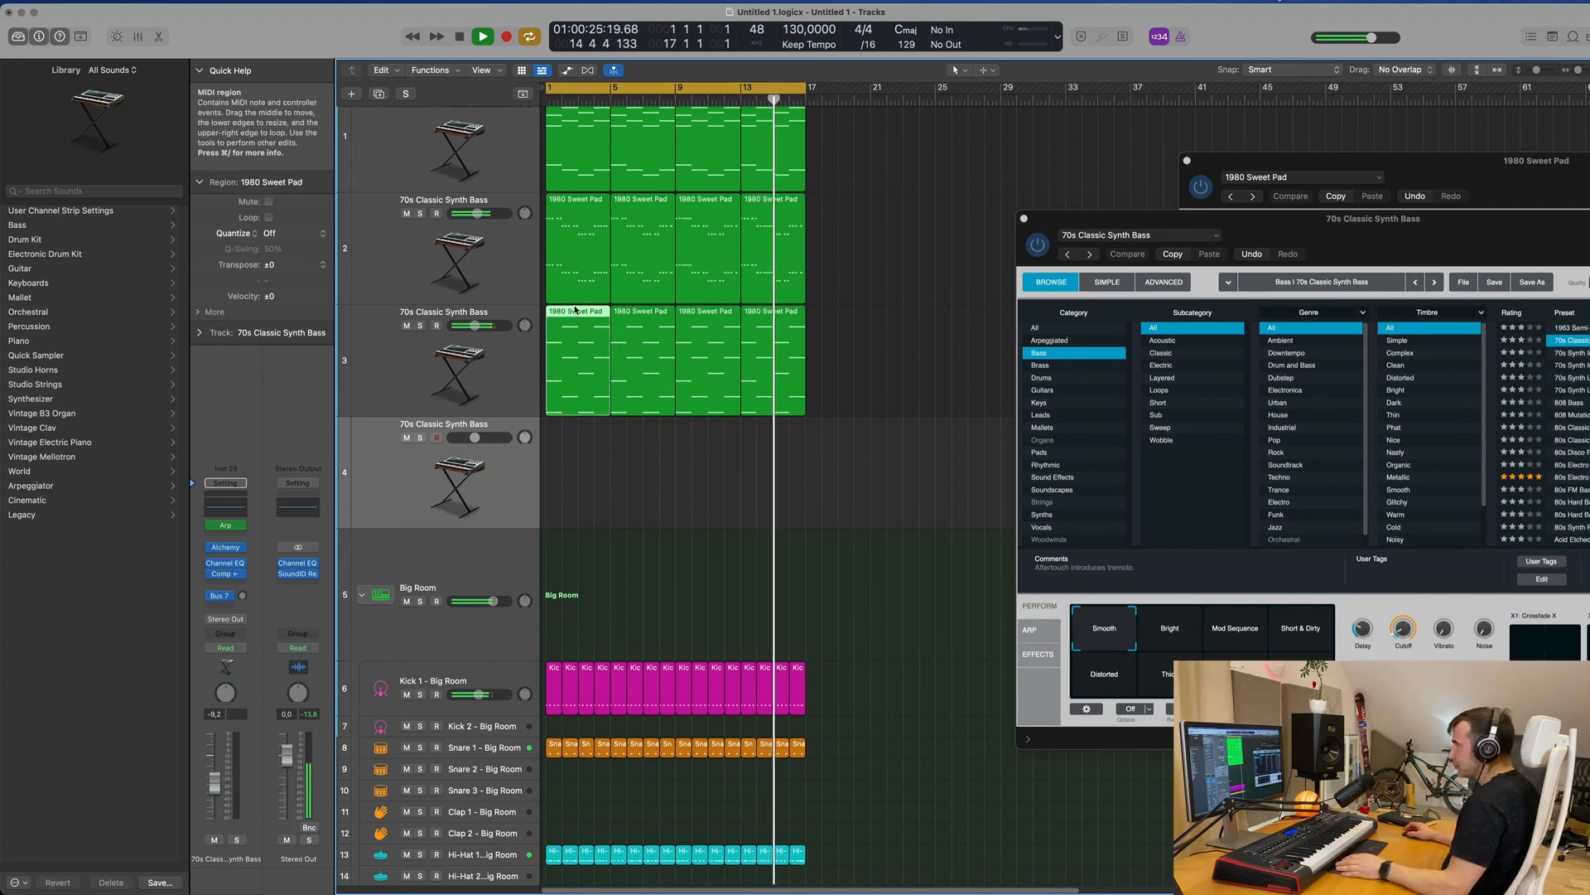
pyautogui.doubleClick(594, 352)
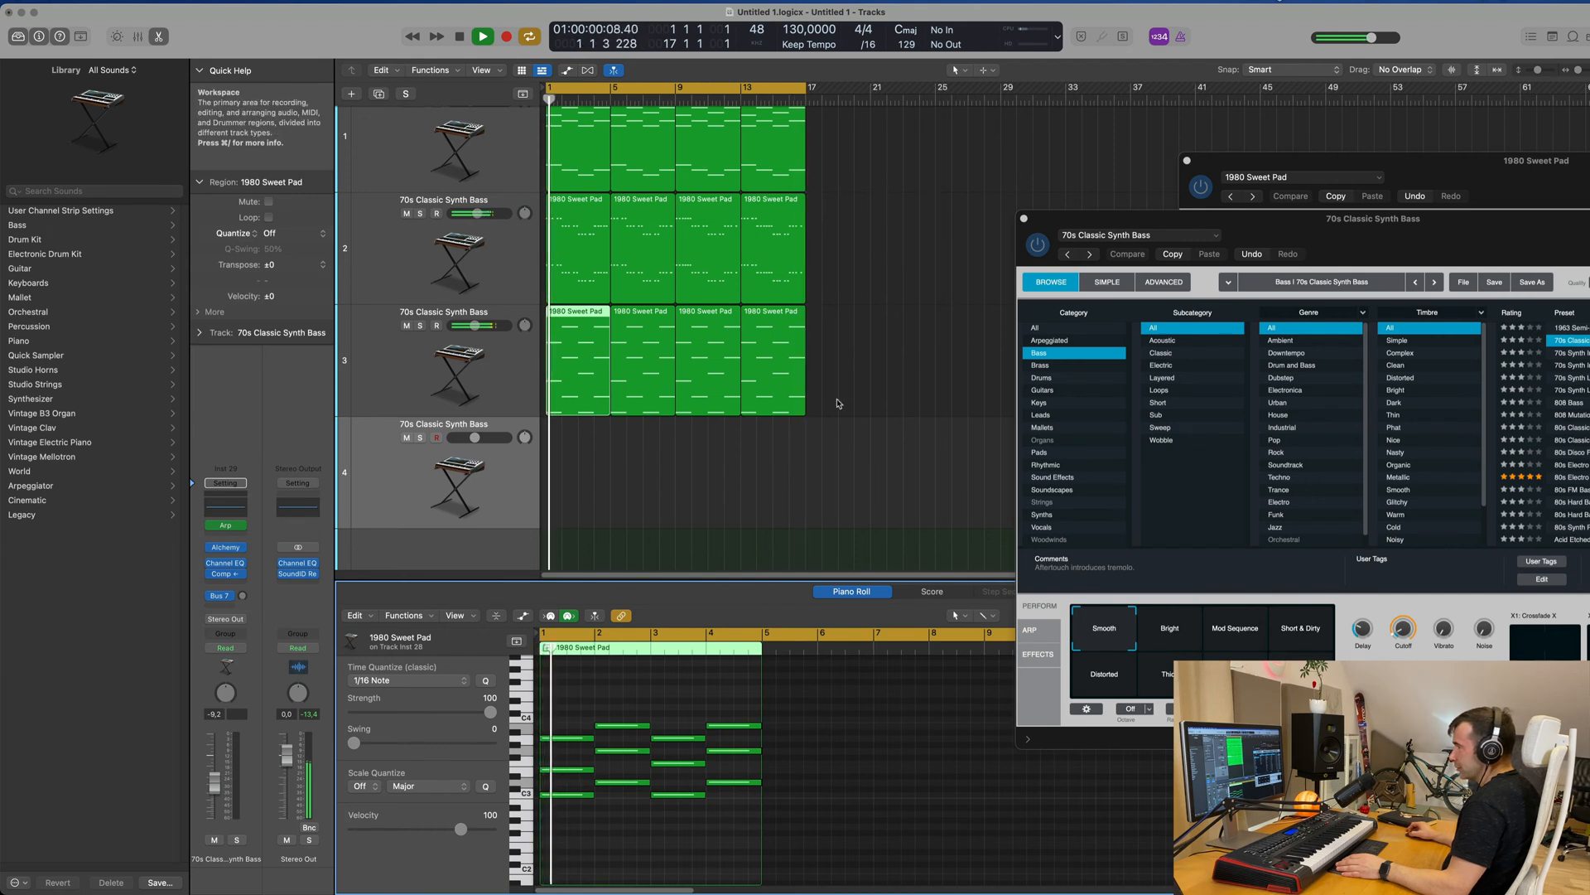
pyautogui.click(619, 507)
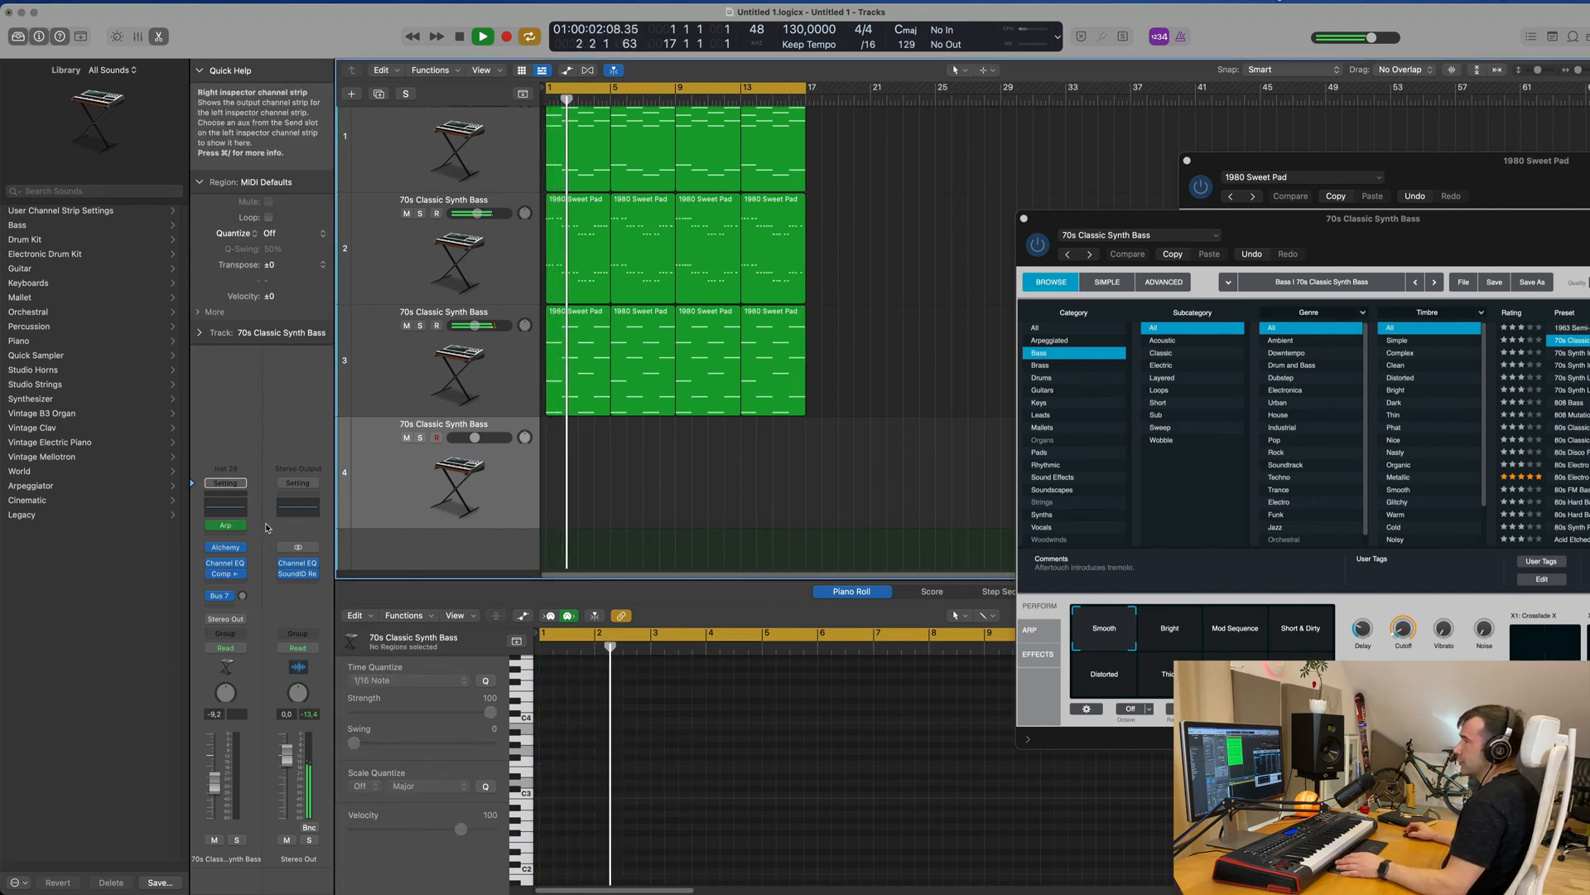
# - Bypass the Arpeggiator MIDI effect on the new fourth track, open its Alchemy instrument and raise its Bus 7 send
pyautogui.click(216, 532)
pyautogui.click(211, 527)
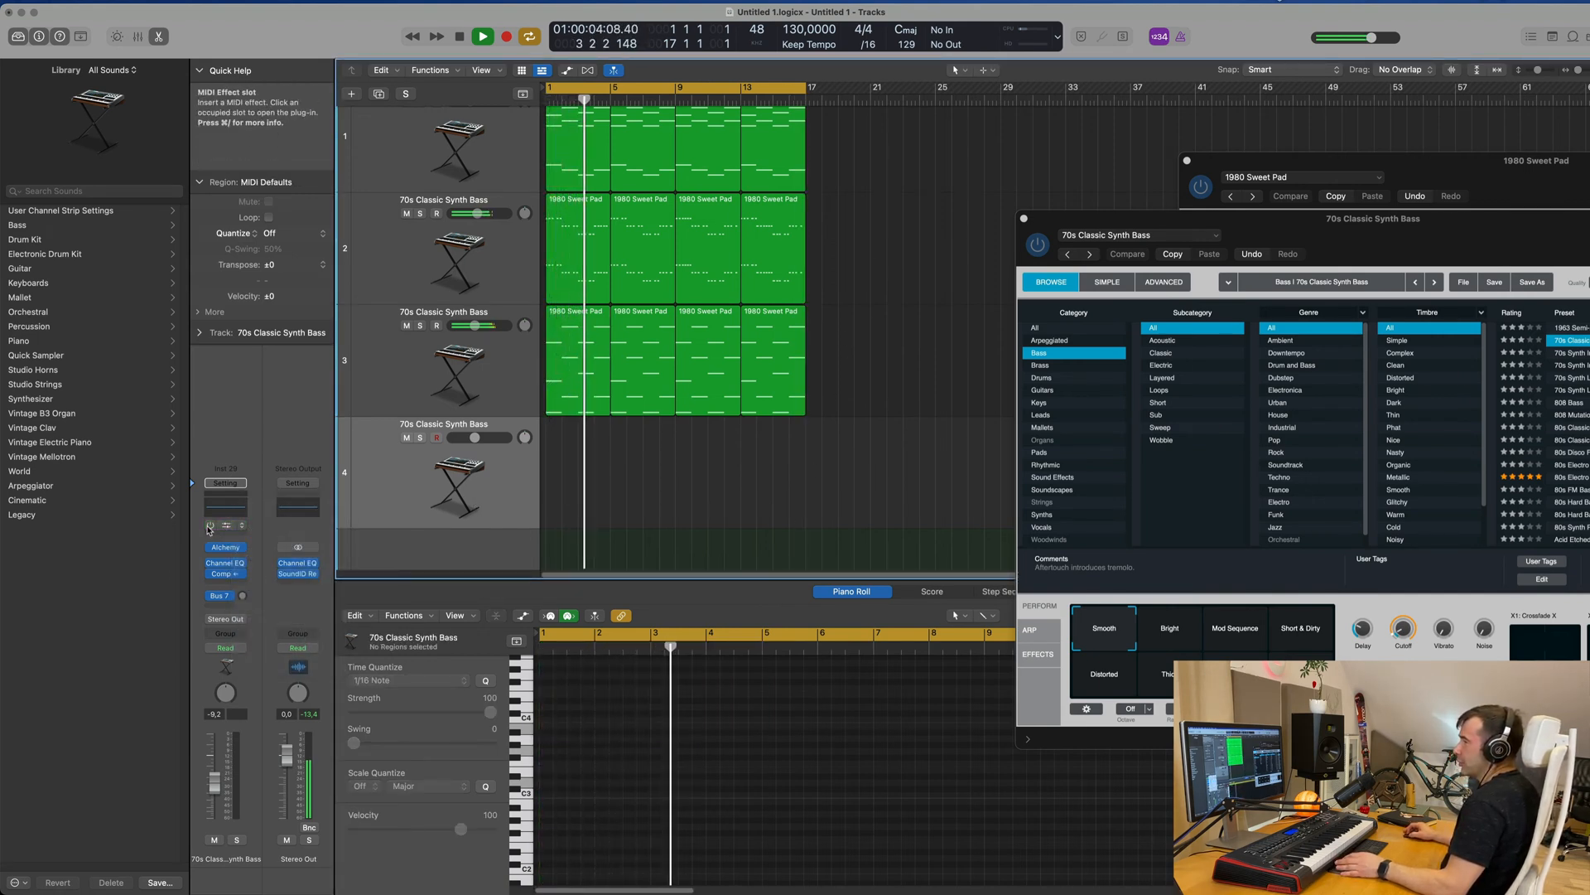
pyautogui.click(226, 547)
pyautogui.moveTo(242, 596); pyautogui.dragTo(248, 534)
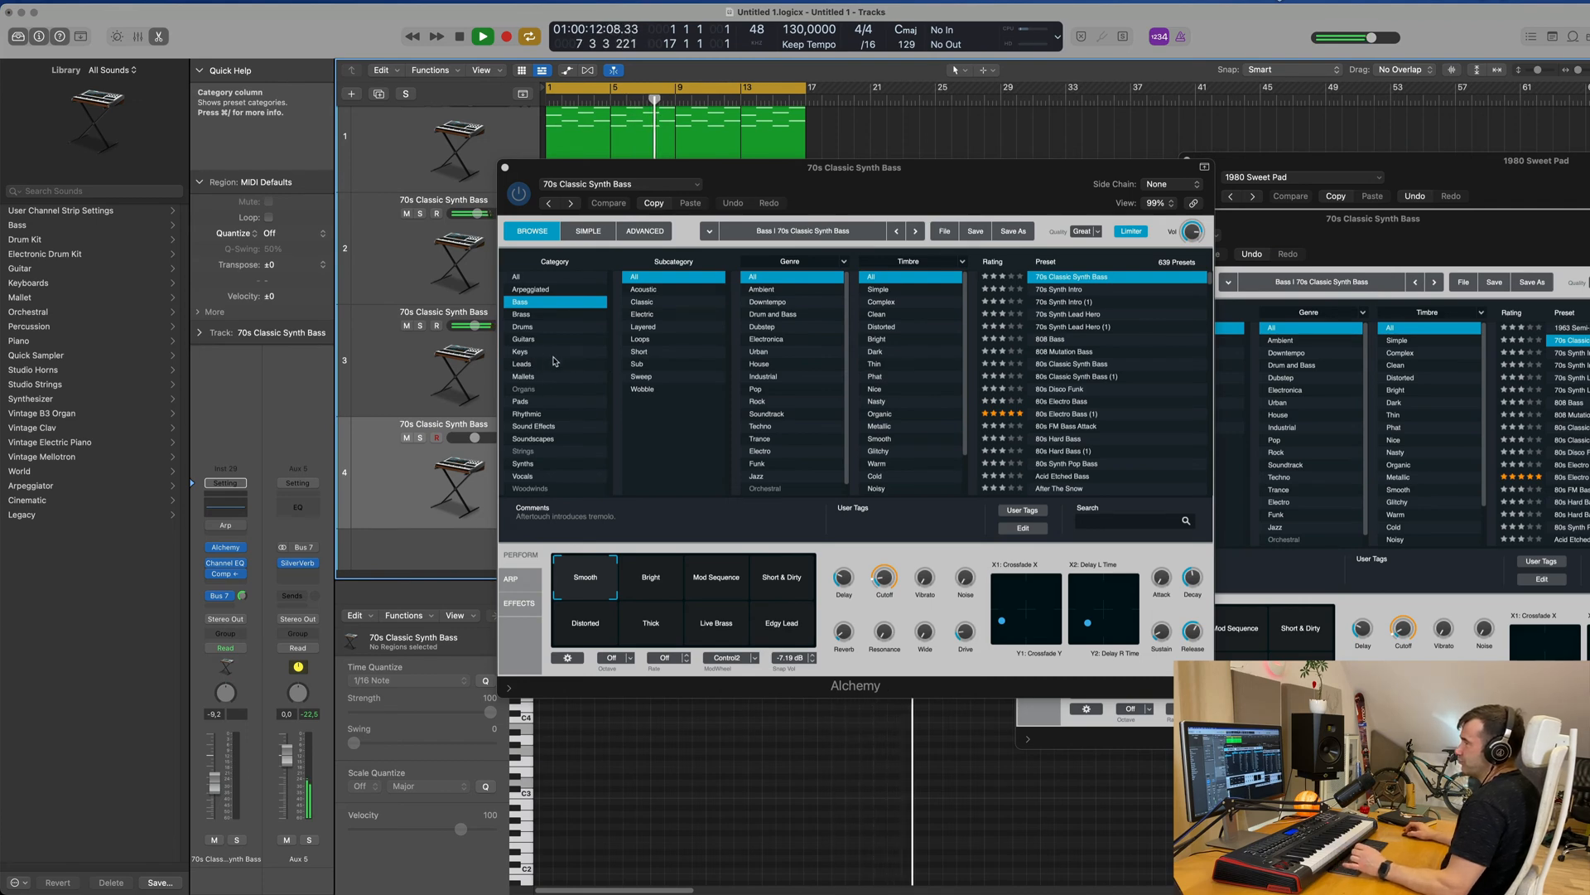
# - Load the Flute Phonics preset from the Keys category in the fourth track's Alchemy
pyautogui.click(521, 351)
pyautogui.moveTo(823, 184); pyautogui.dragTo(1011, 247)
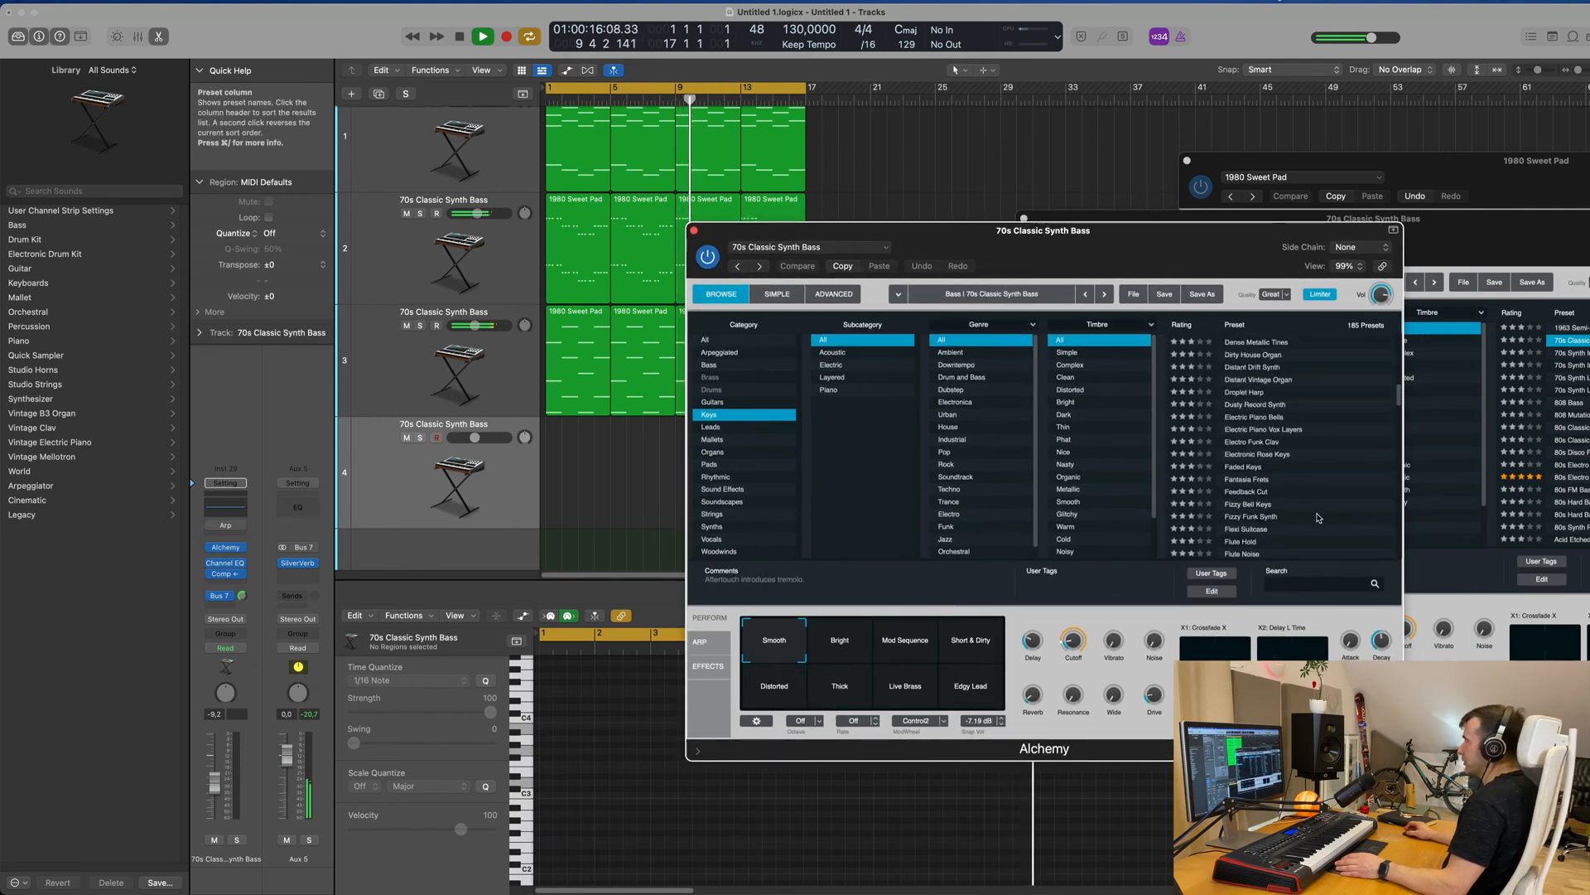
pyautogui.scroll(-10, 1262, 448)
pyautogui.click(1248, 461)
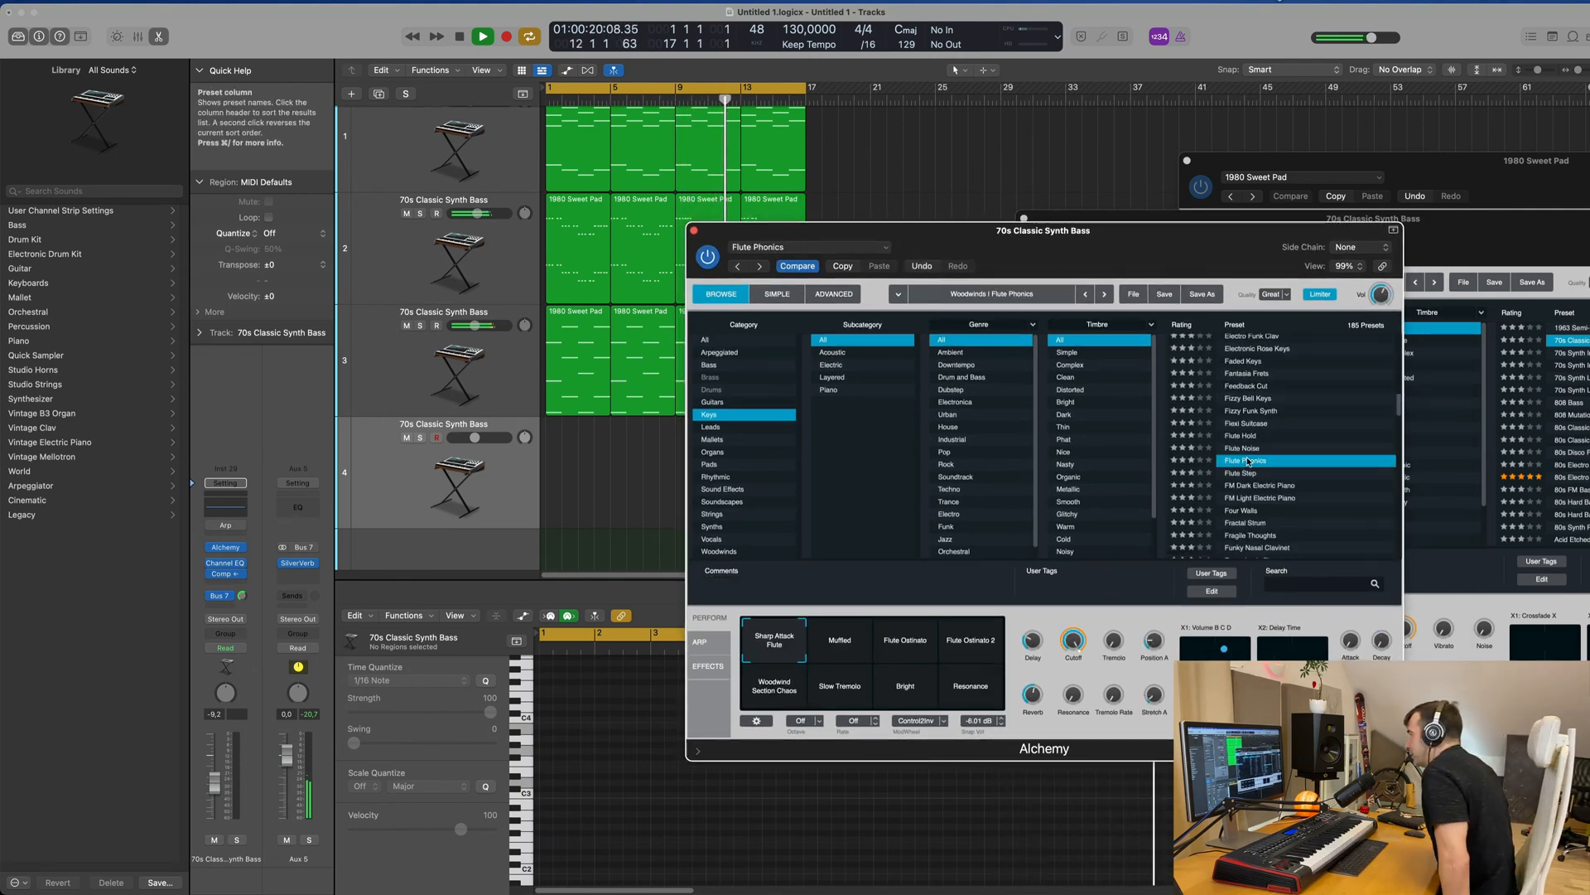
pyautogui.moveTo(1109, 260); pyautogui.dragTo(1017, 213)
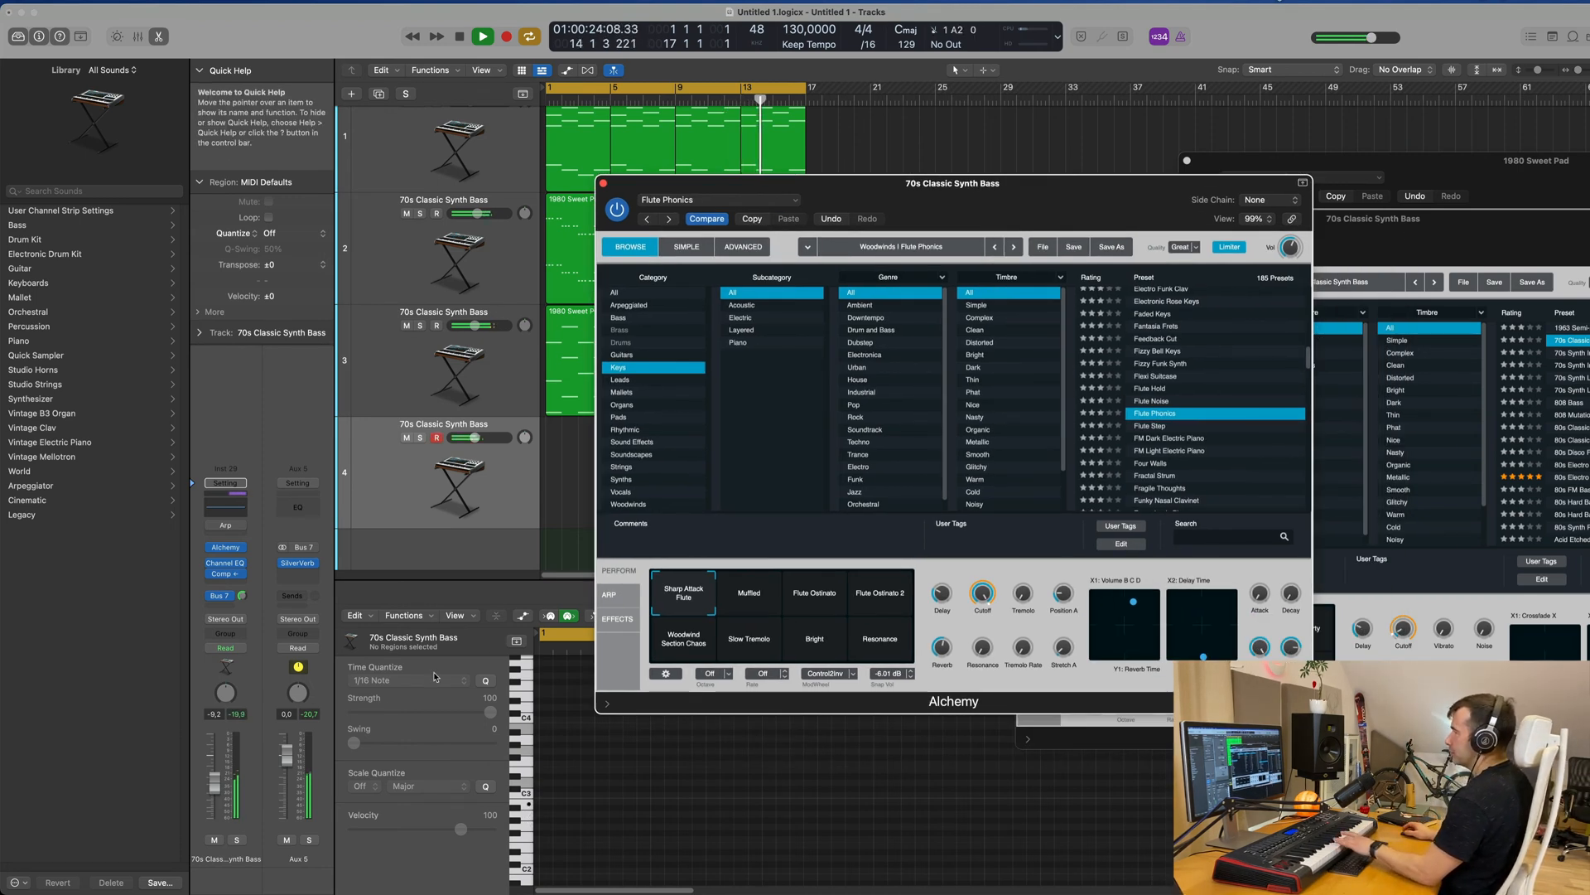
# - Raise the fourth track's volume to -0.9 dB and audition Flute Phonics' performance snapshots, returning to Sharp Attack Flute
pyautogui.click(219, 755)
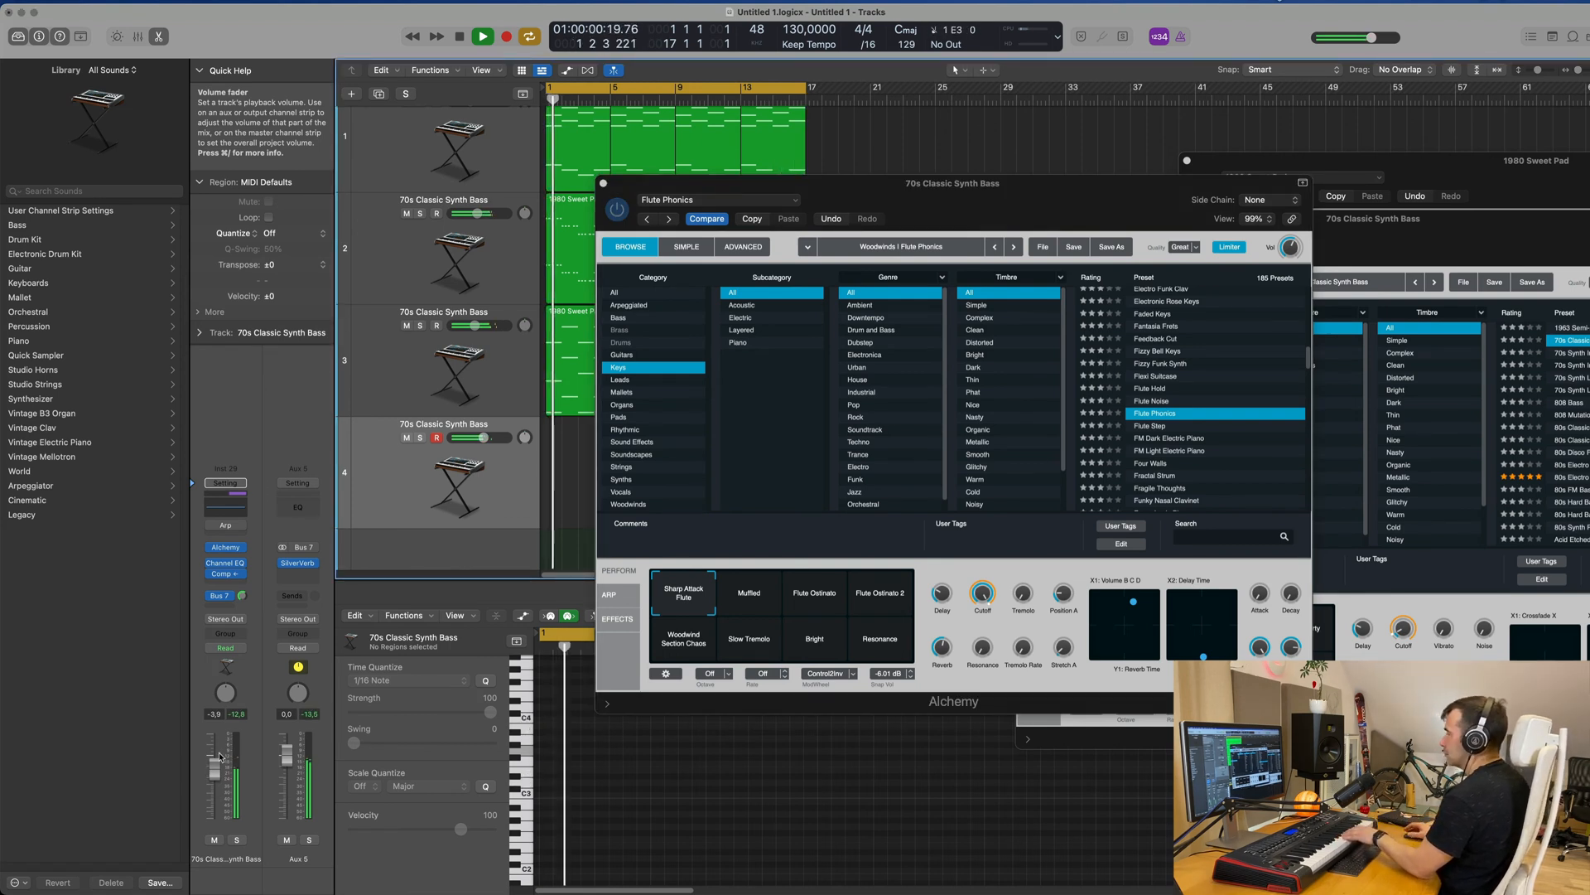
pyautogui.moveTo(214, 769); pyautogui.dragTo(220, 760)
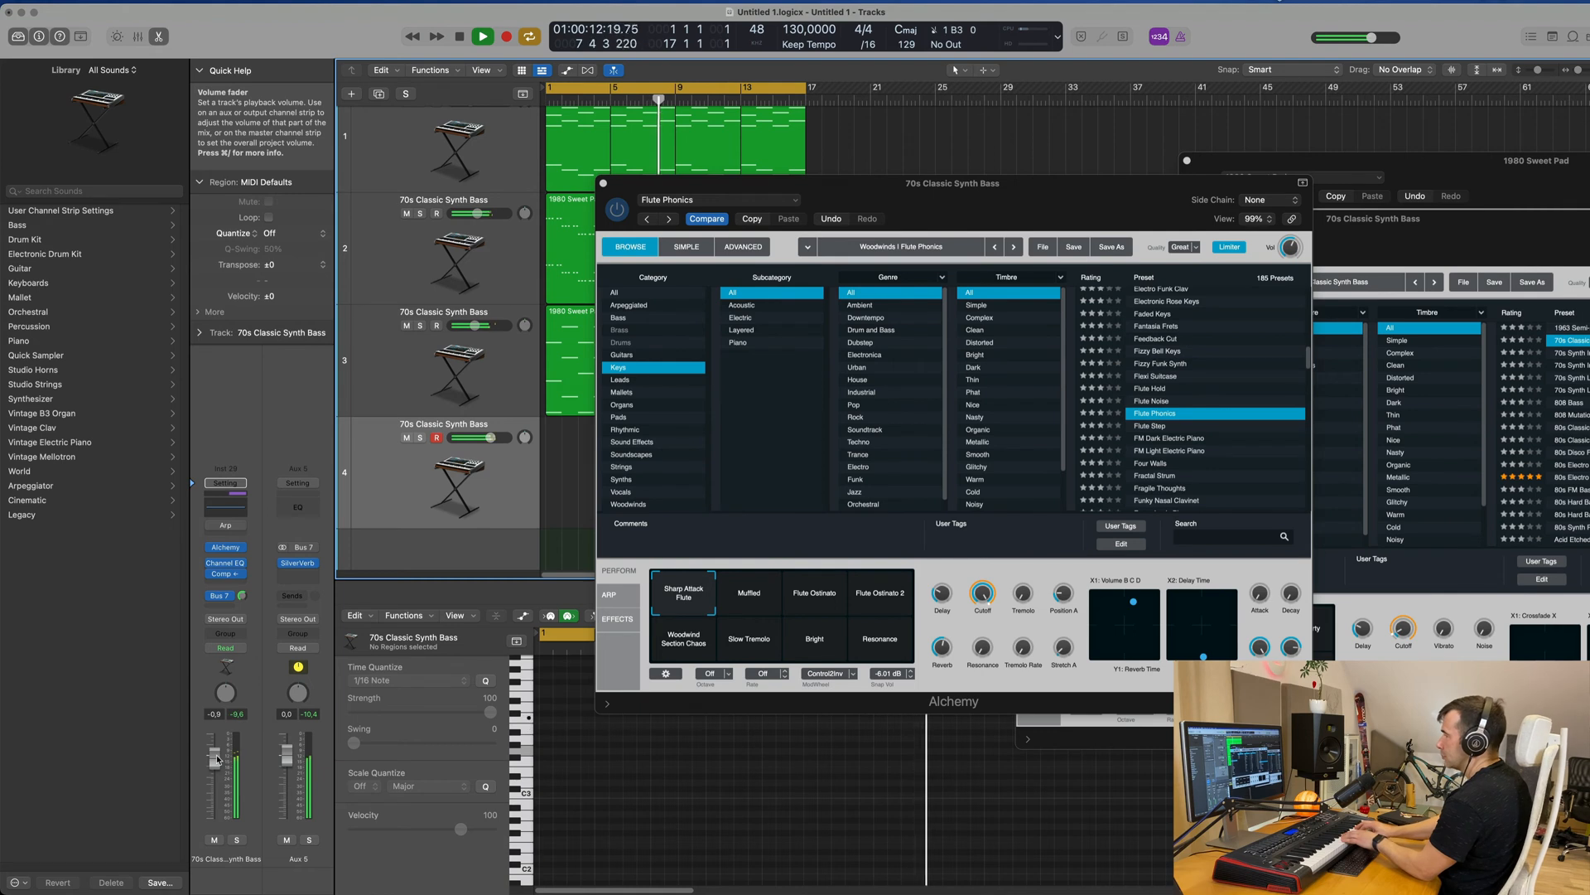
pyautogui.click(756, 593)
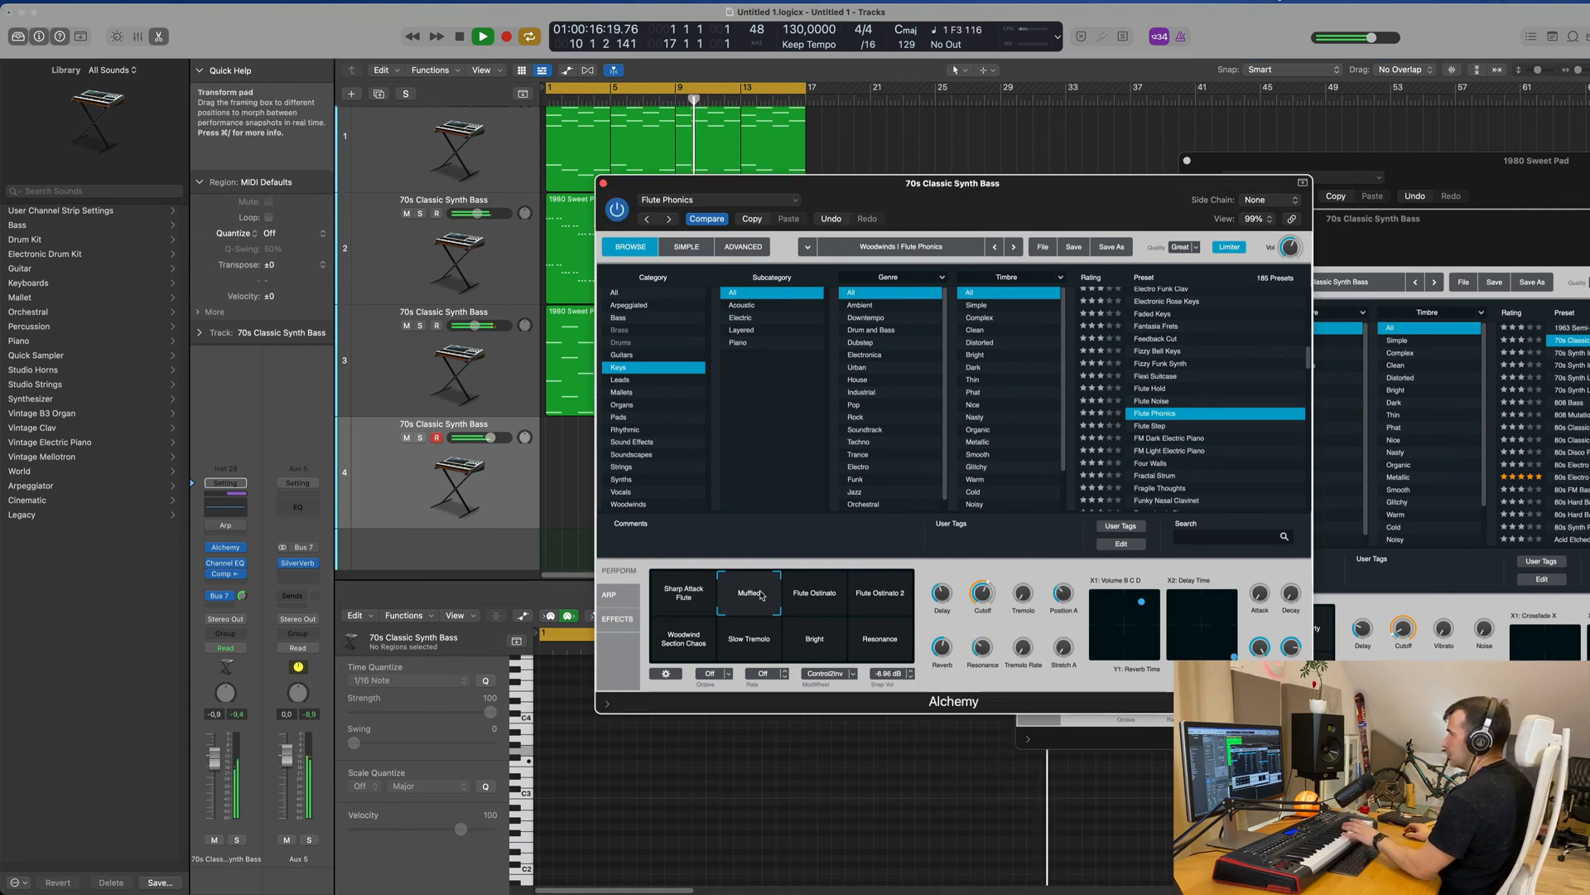
pyautogui.click(814, 599)
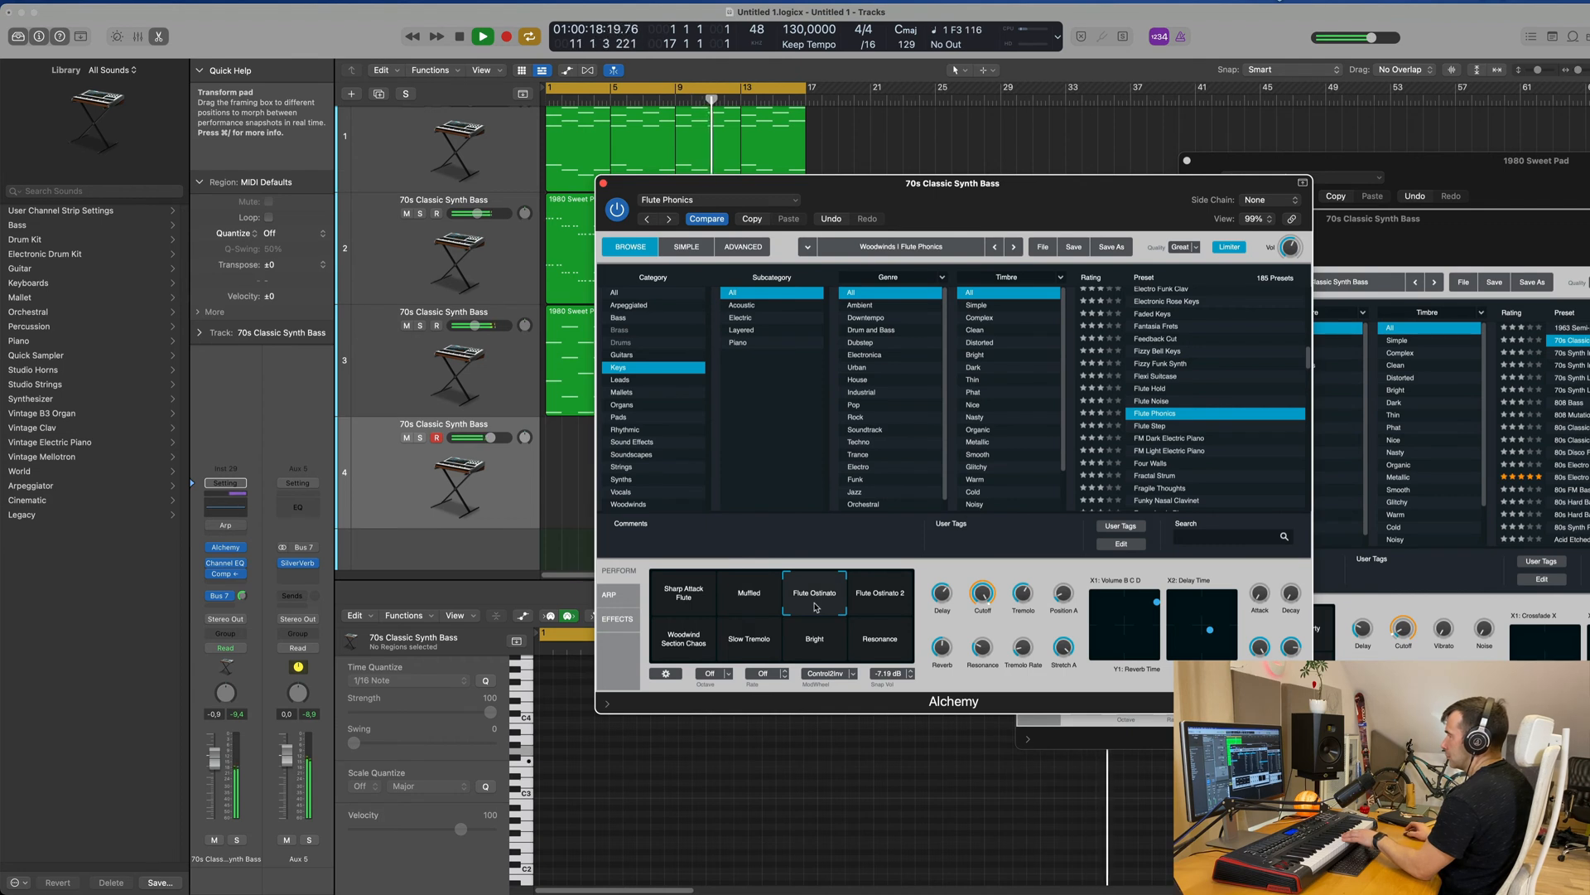
pyautogui.click(877, 602)
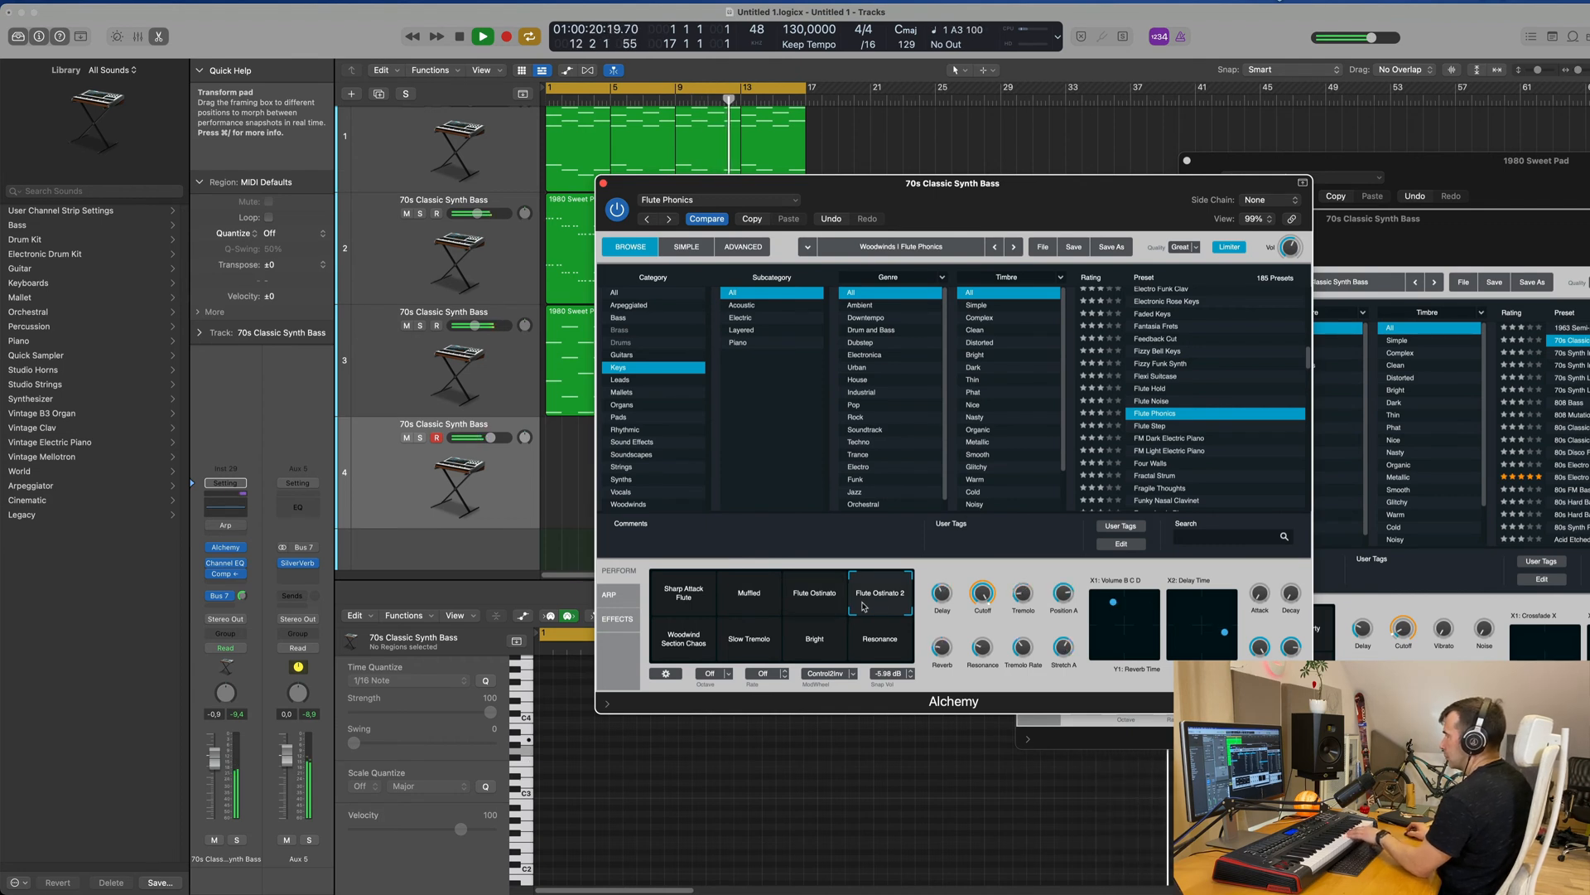
pyautogui.click(686, 647)
pyautogui.click(816, 644)
pyautogui.click(701, 642)
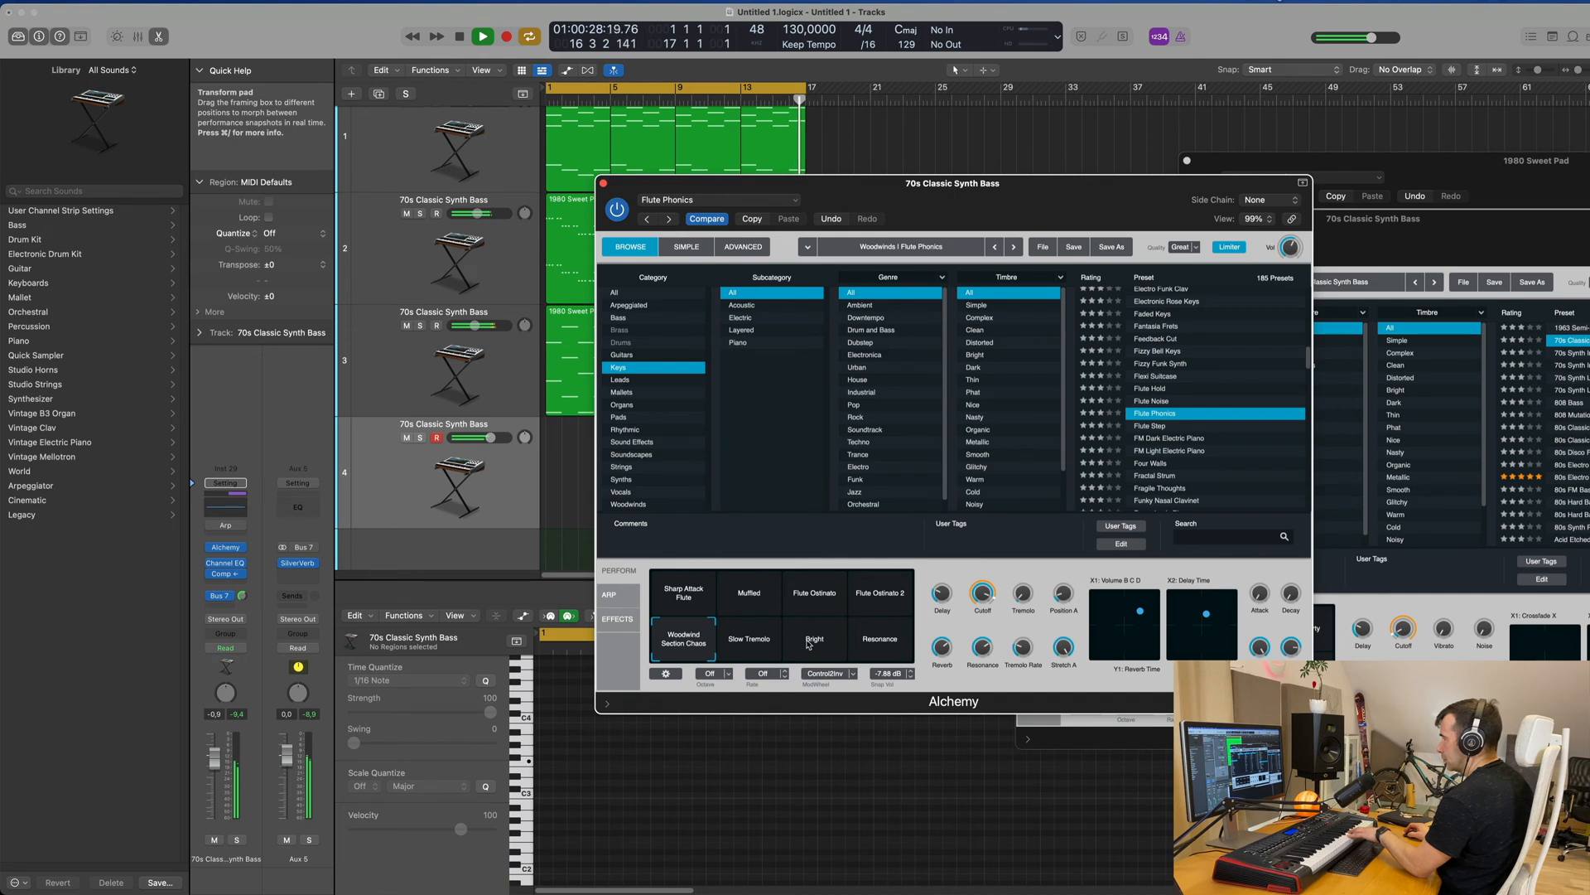
pyautogui.click(667, 606)
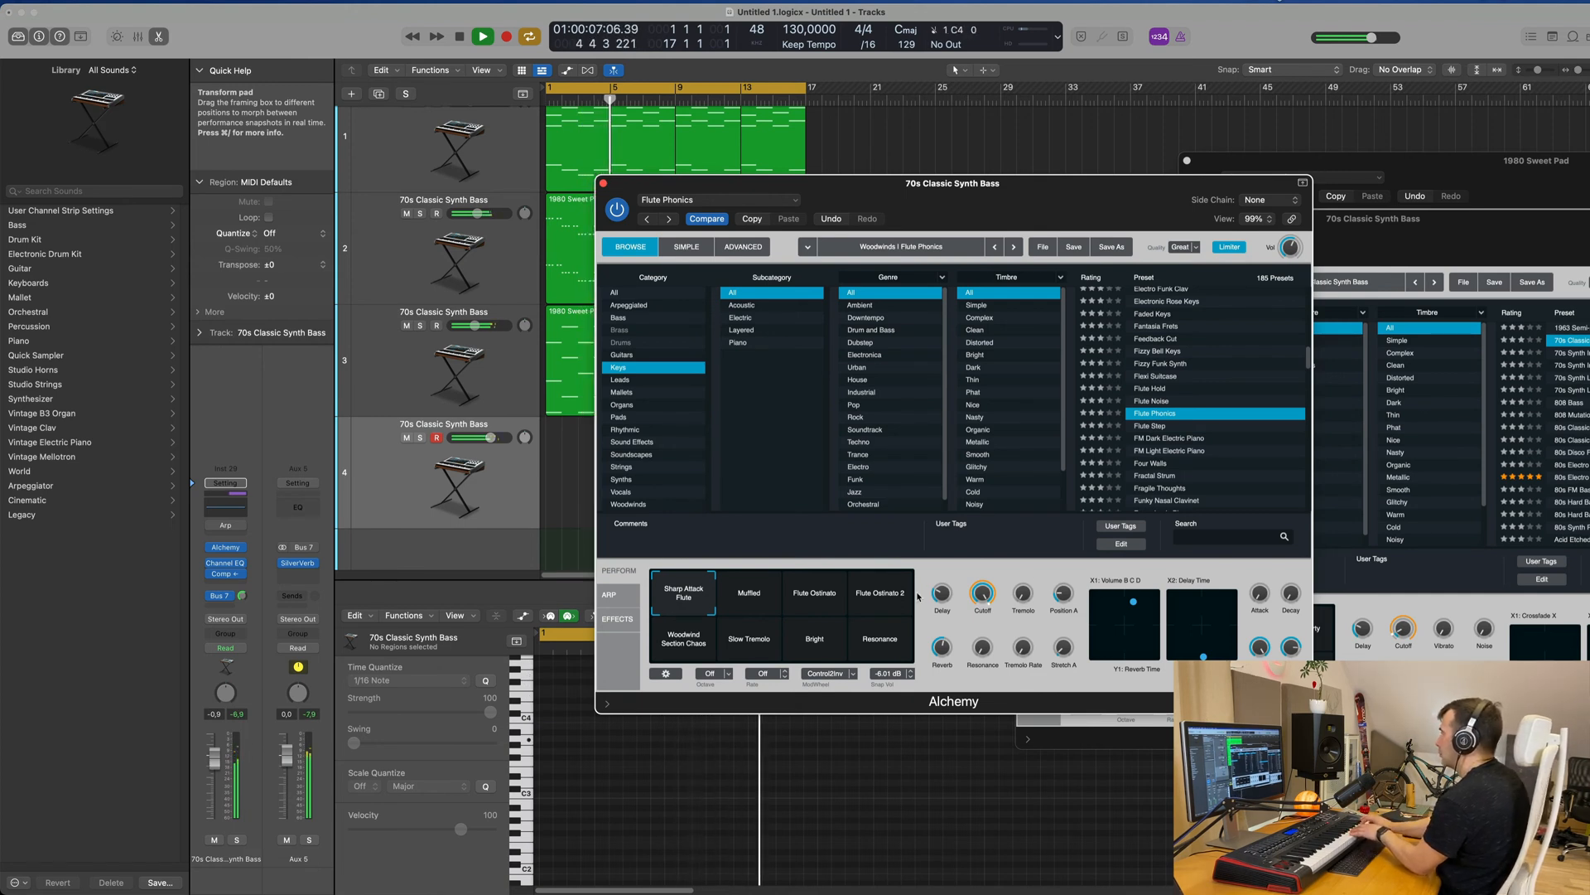
# - Load the FM Dark Electric Piano preset on the fourth track and adjust its Bus 7 send and Alchemy's output volume
pyautogui.click(1180, 441)
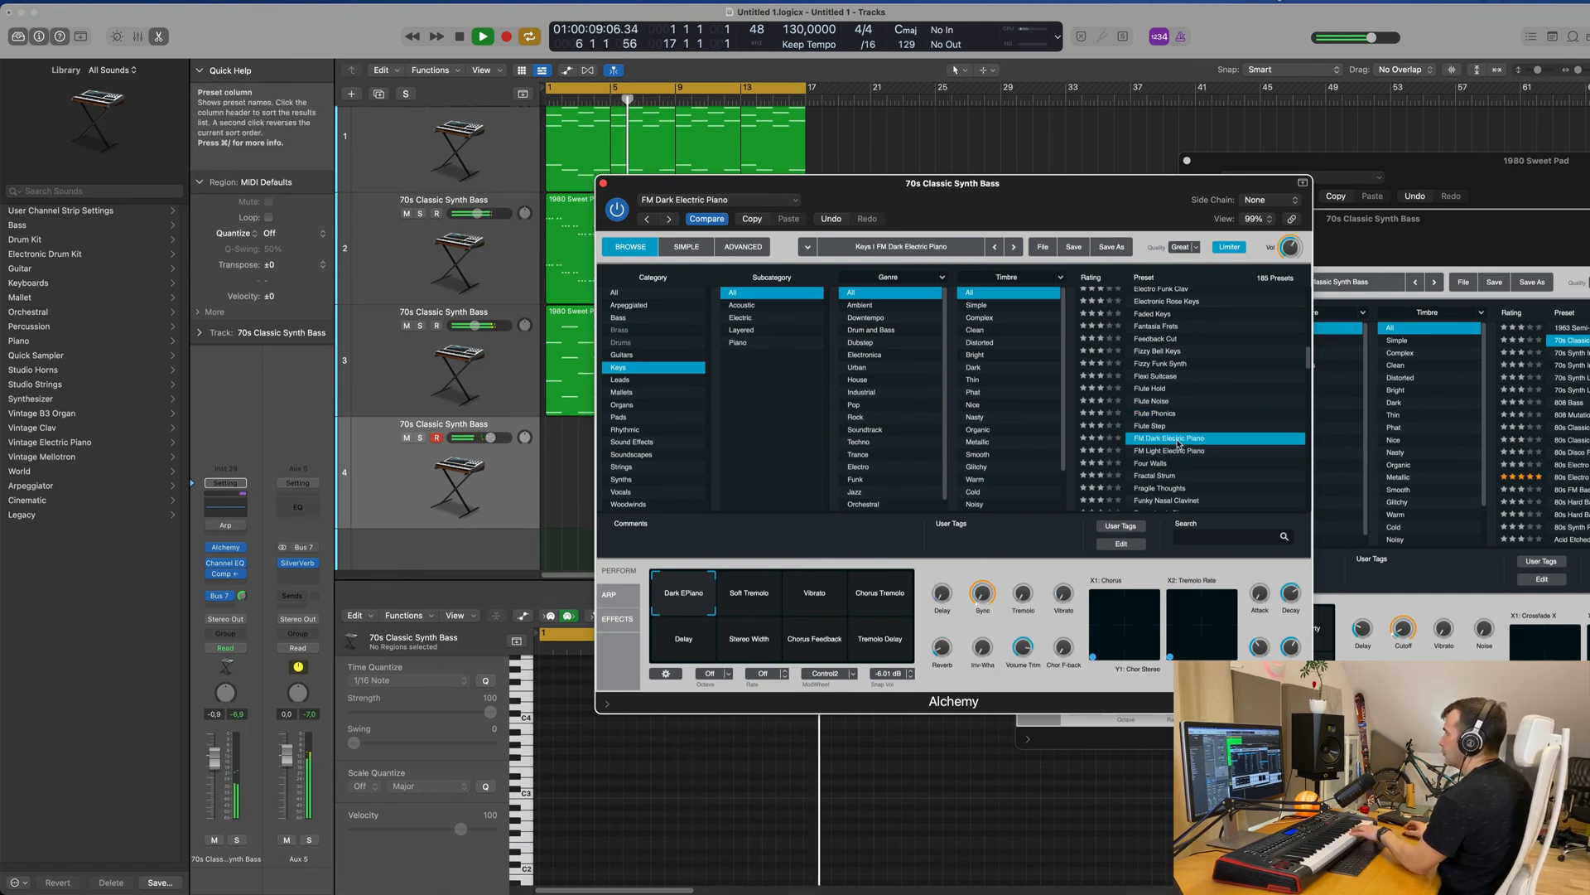
pyautogui.moveTo(242, 596); pyautogui.dragTo(243, 627)
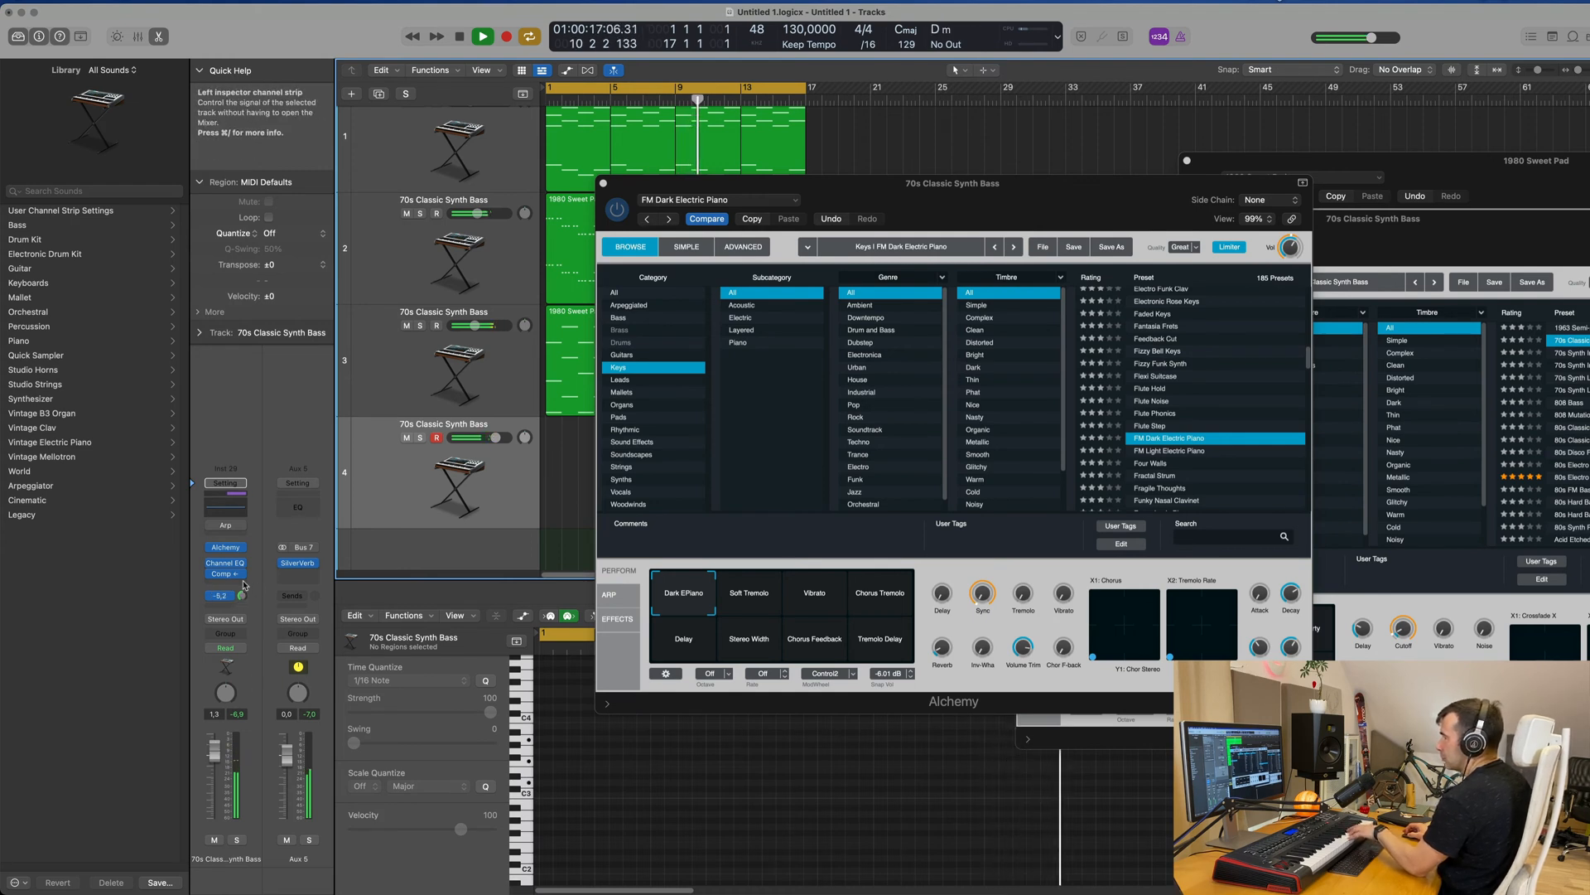
pyautogui.moveTo(241, 600); pyautogui.dragTo(243, 597)
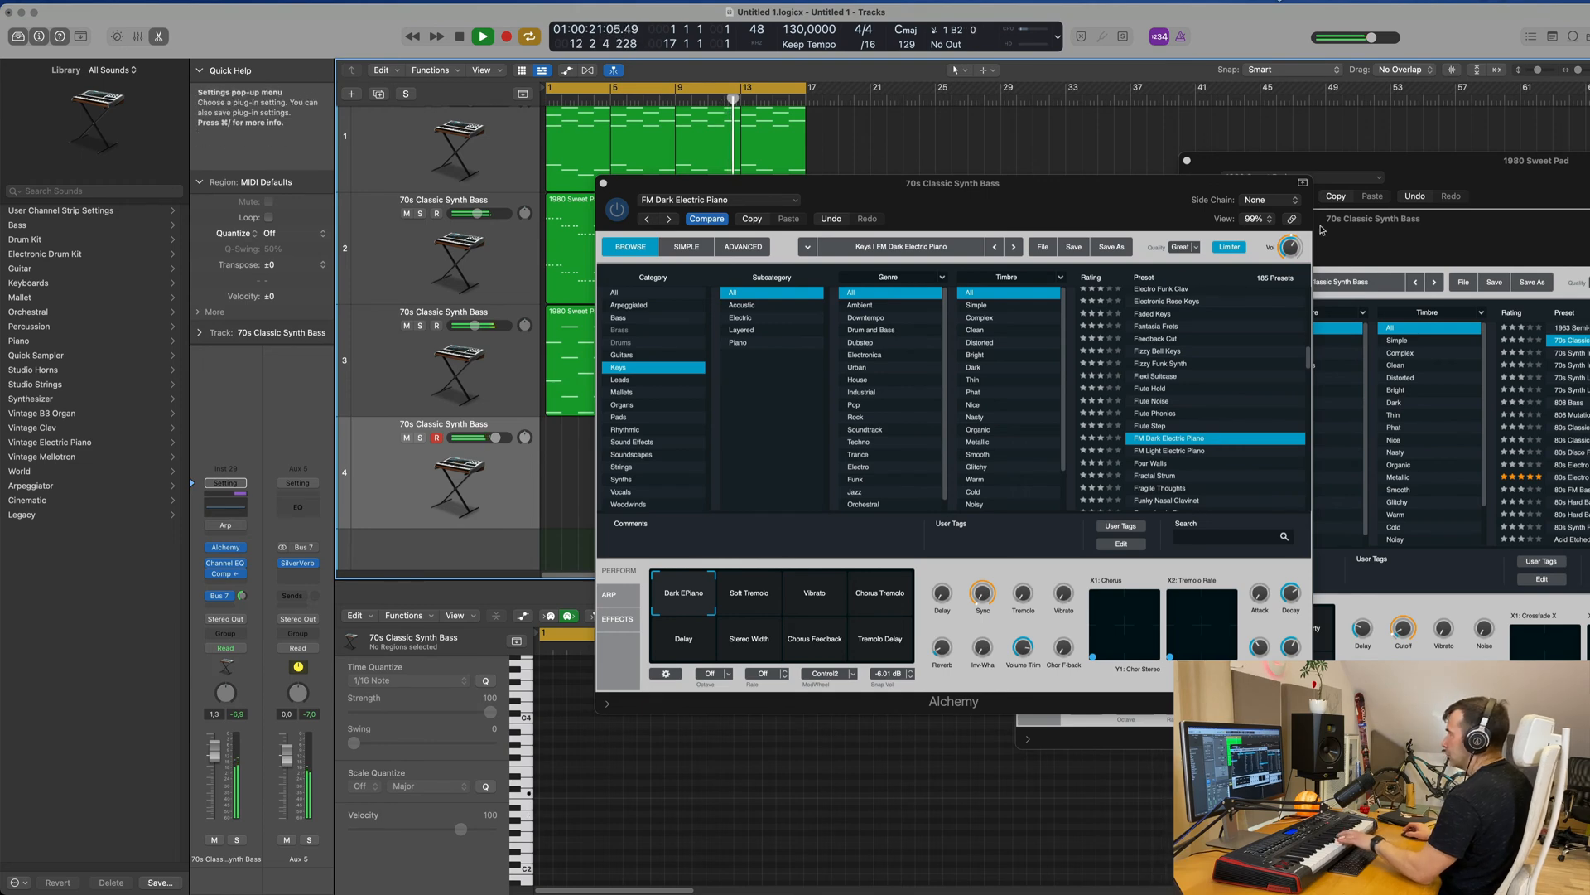
pyautogui.moveTo(1291, 249); pyautogui.dragTo(1292, 217)
pyautogui.moveTo(1119, 192); pyautogui.dragTo(1148, 207)
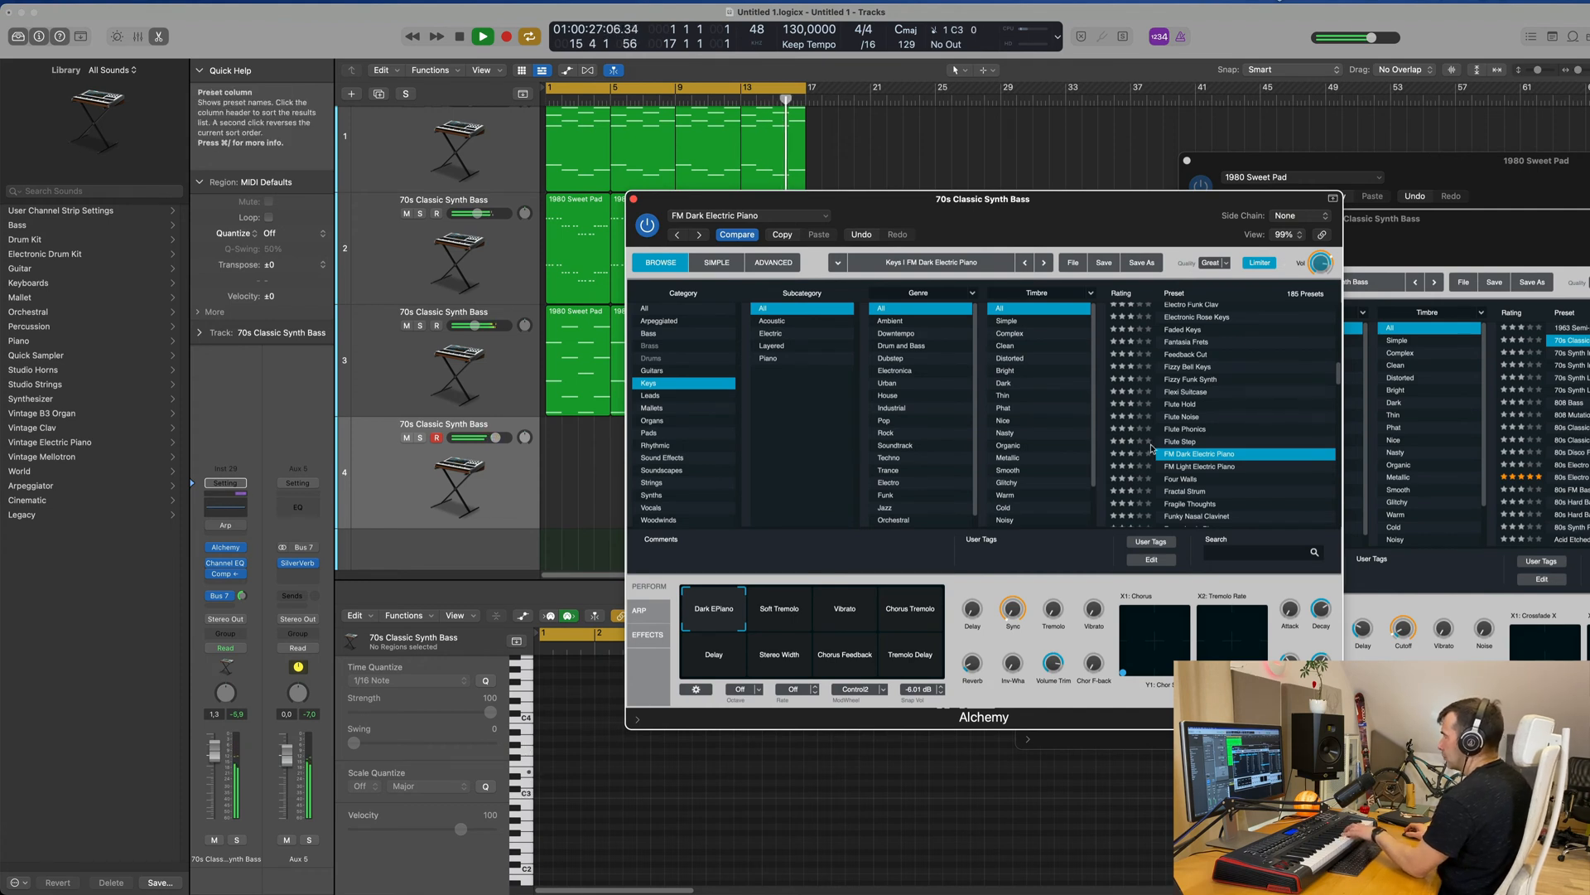
# - Load the Four Walls preset in Alchemy and lower the fourth track's volume to -7.6 dB
pyautogui.click(1184, 479)
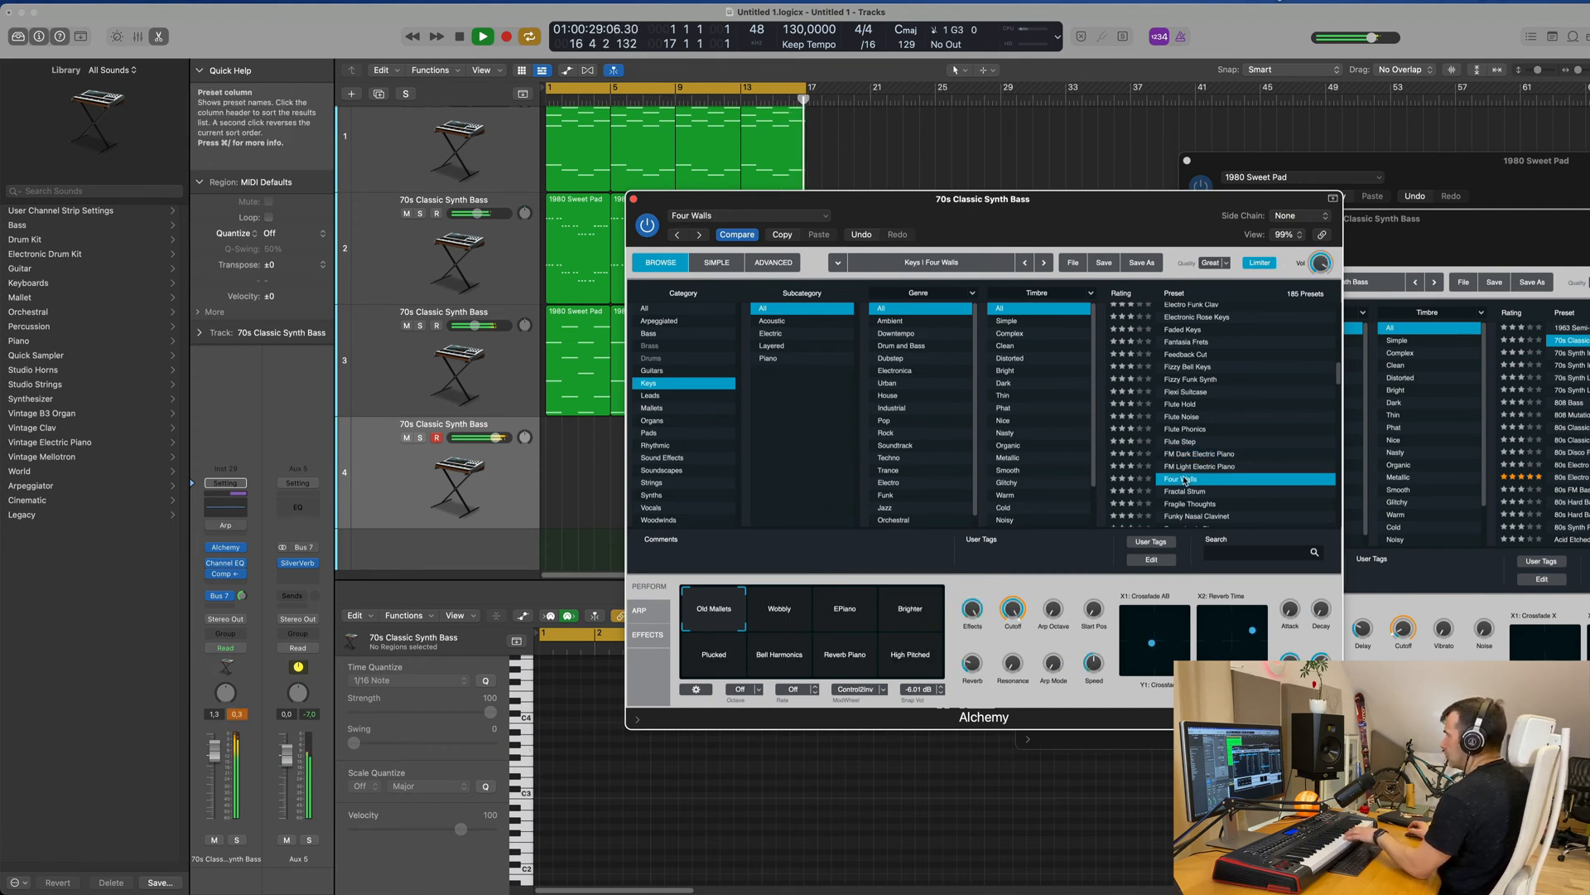
pyautogui.moveTo(215, 751); pyautogui.dragTo(216, 801)
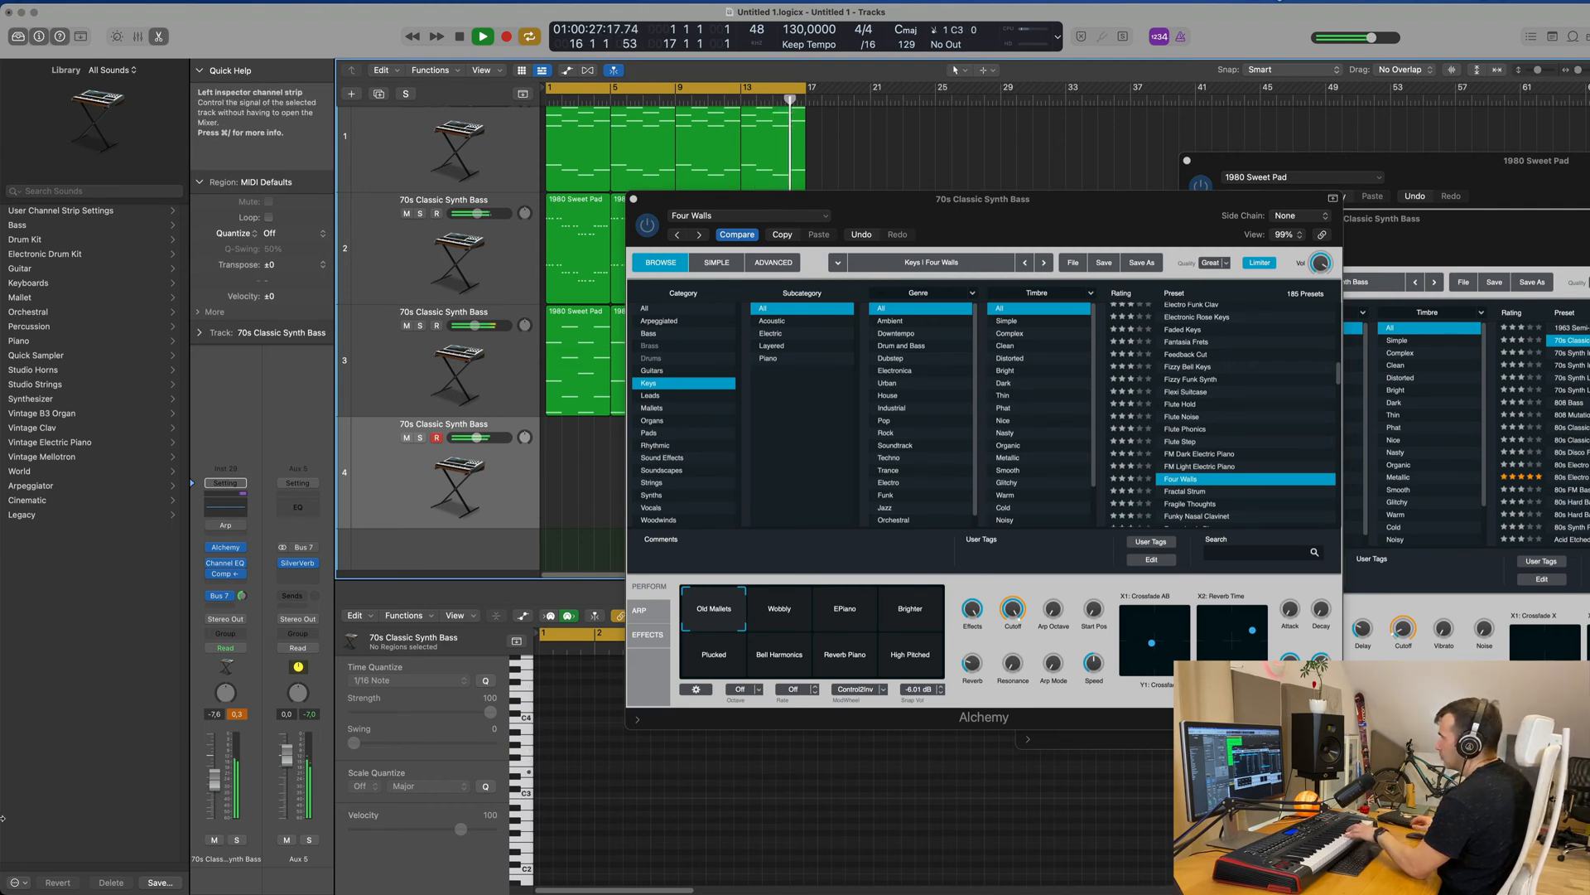
# - Audition the Four Walls performance snapshots from Wobbly through Reverb Piano
pyautogui.click(778, 609)
pyautogui.click(845, 609)
pyautogui.click(902, 615)
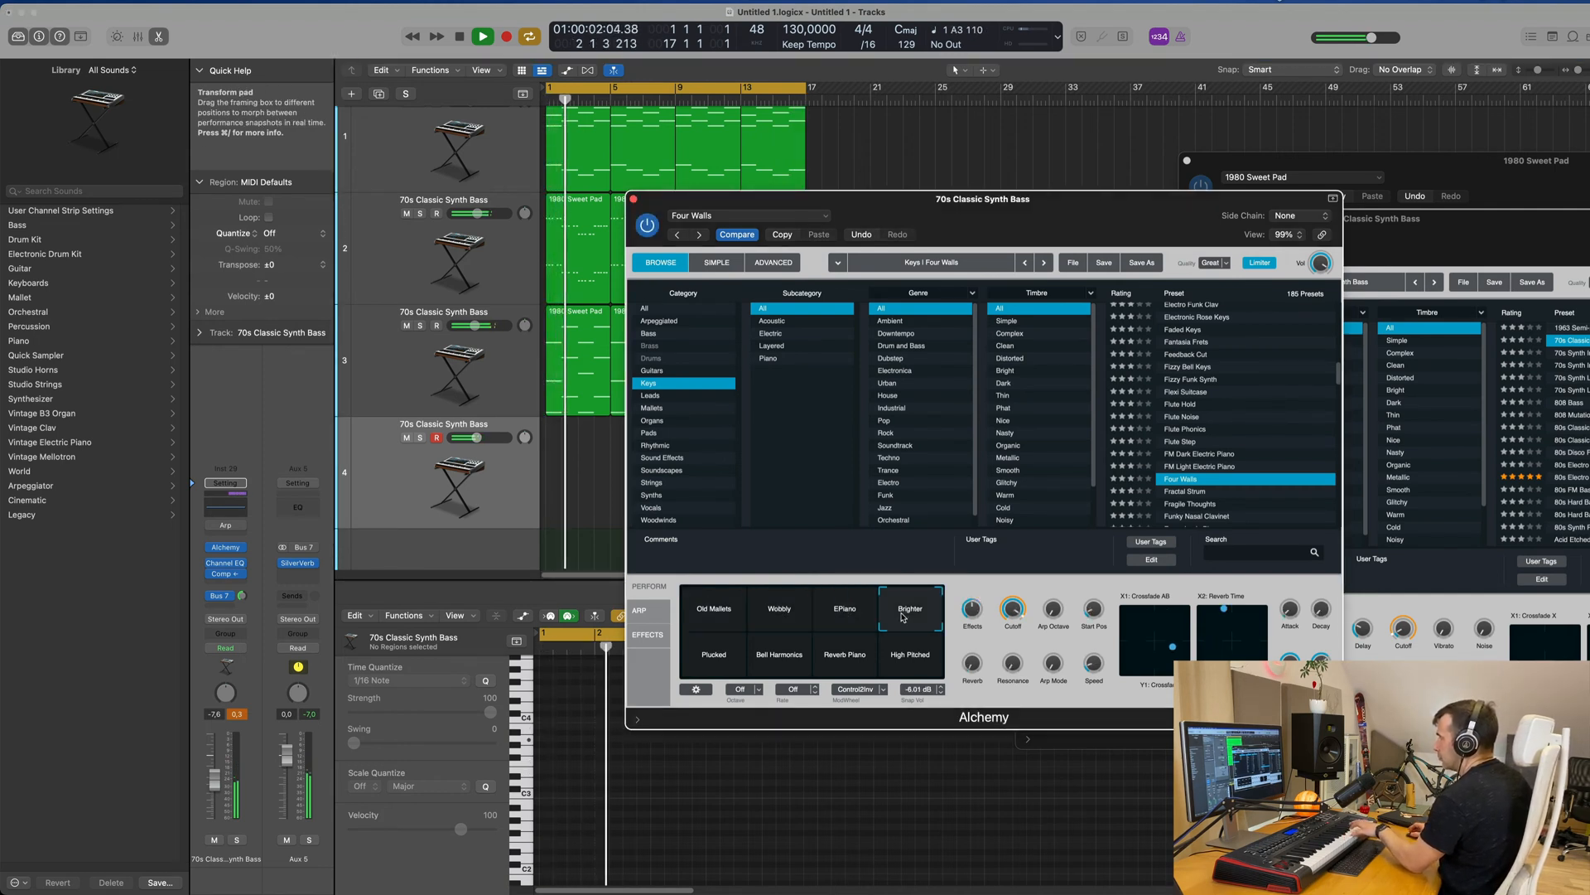
pyautogui.click(714, 656)
pyautogui.click(780, 656)
pyautogui.click(836, 657)
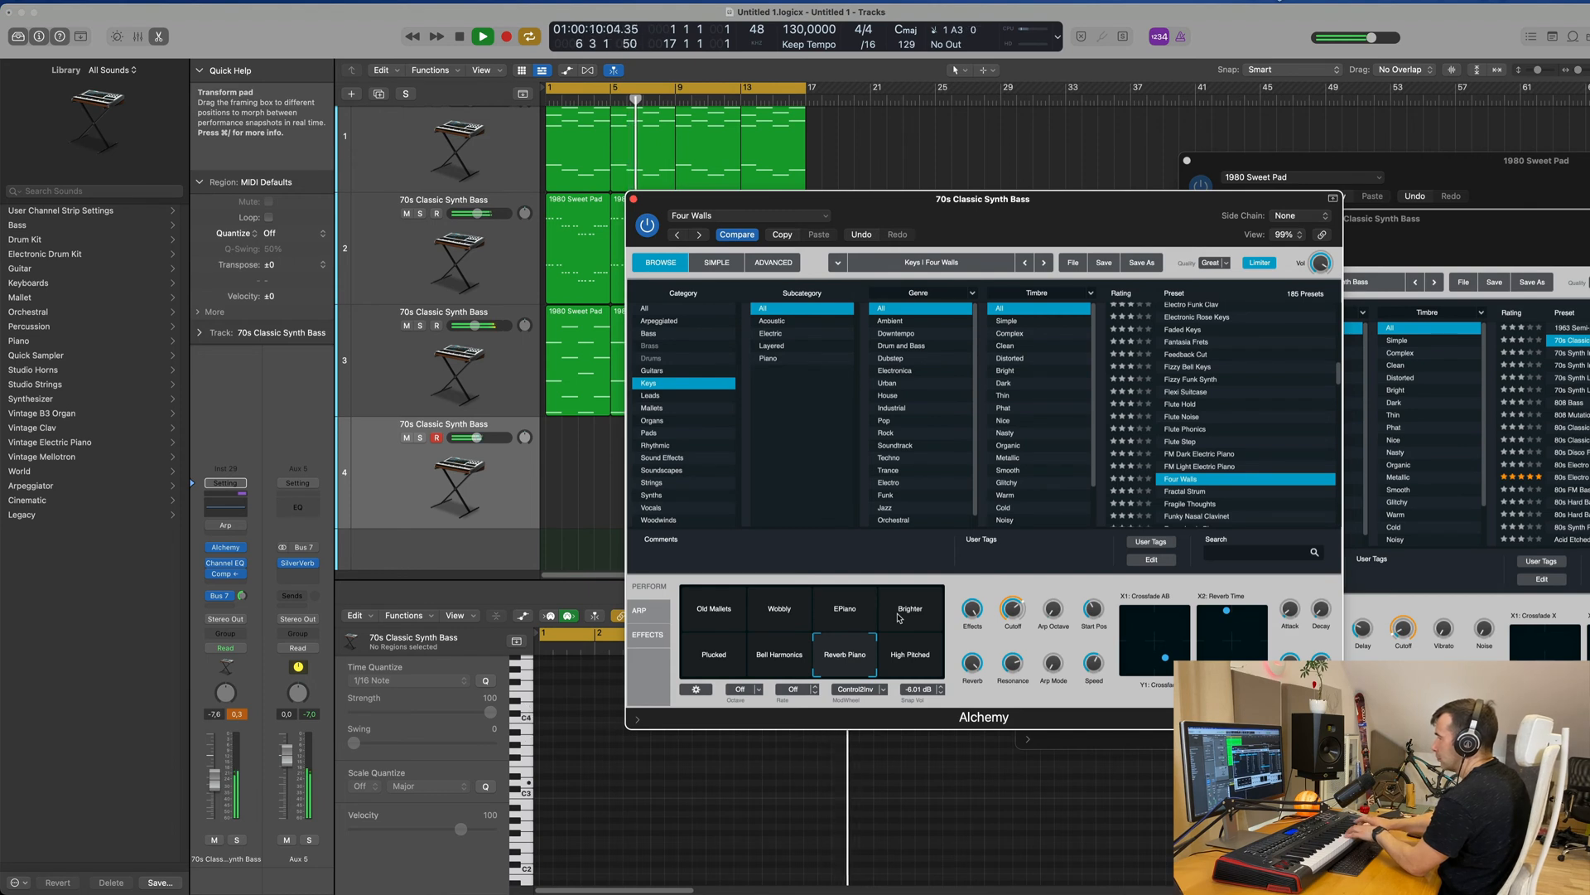
# - Try the Fuzzy Soul Organ preset and replace it with the Gaseous Lead preset from the Keys category
pyautogui.scroll(-3, 1203, 439)
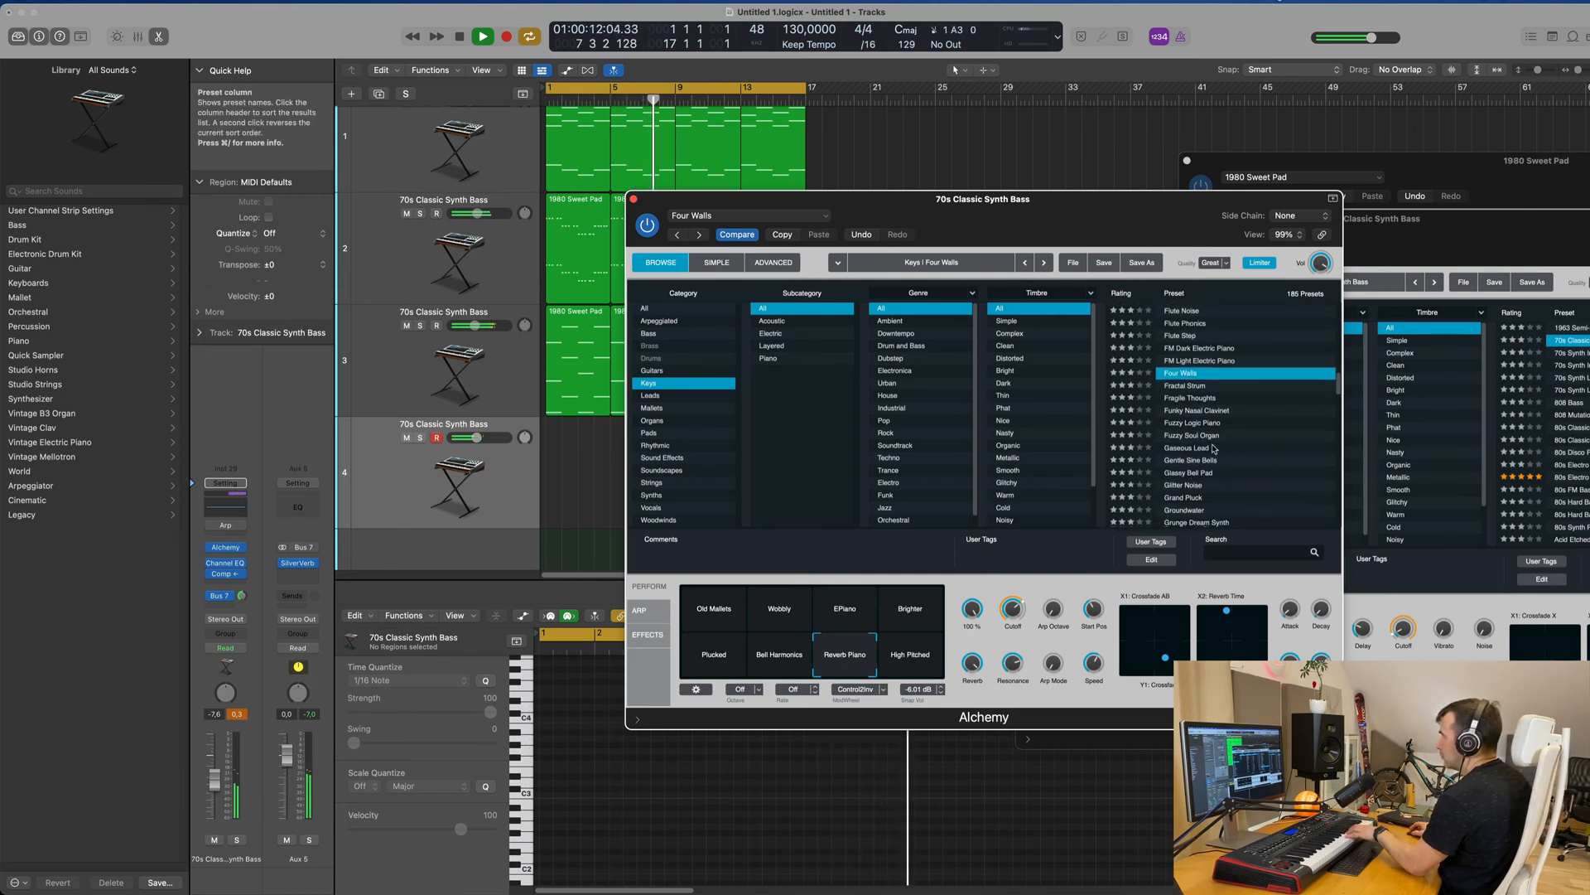
pyautogui.click(1203, 436)
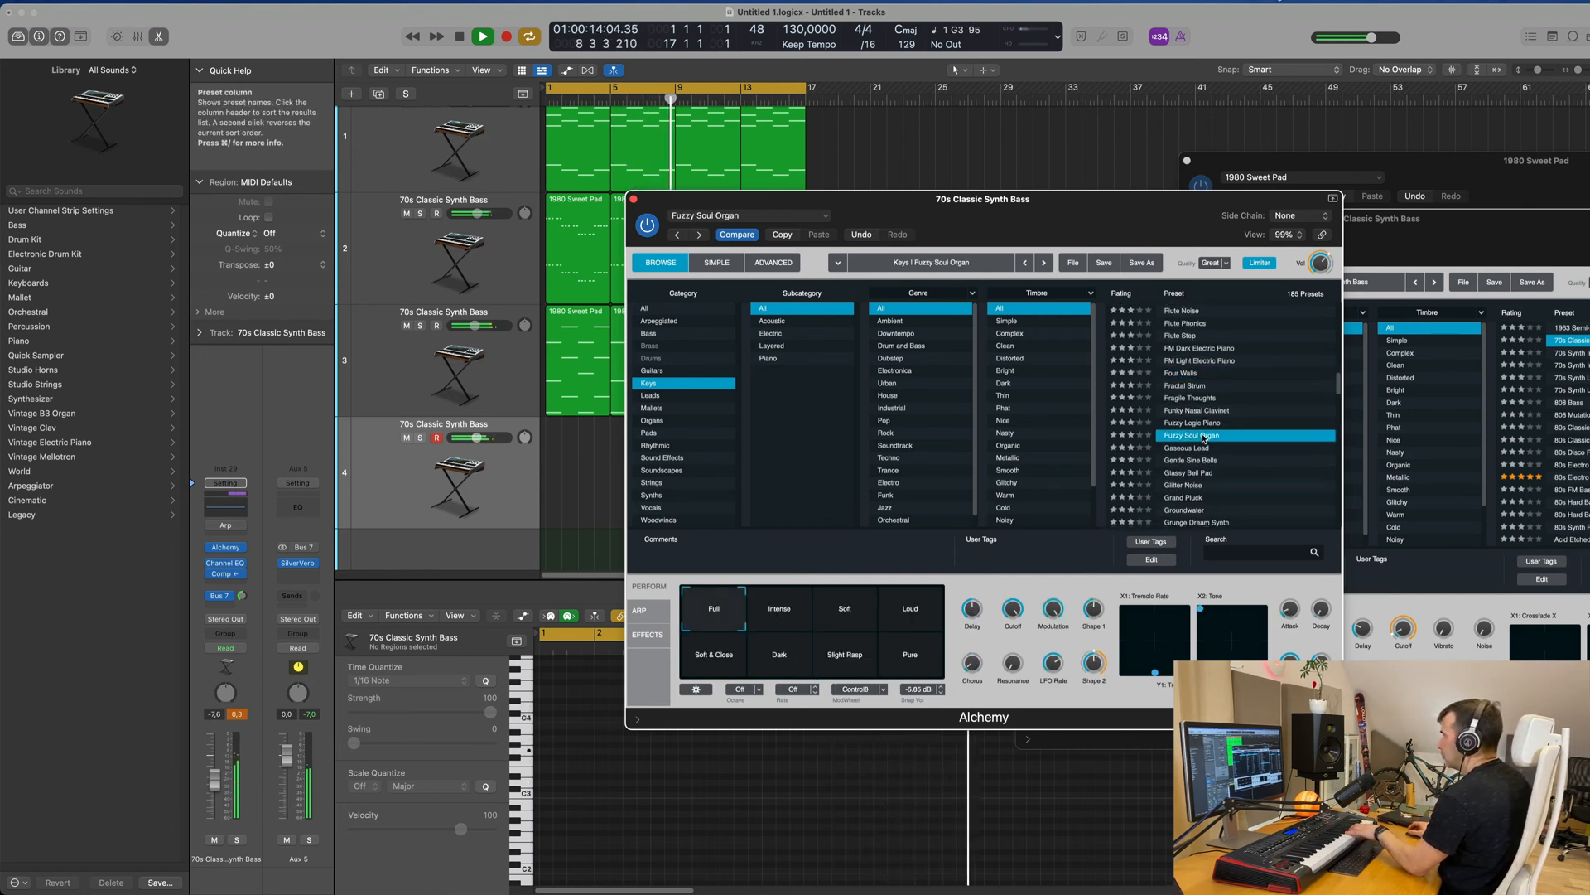
pyautogui.click(1195, 450)
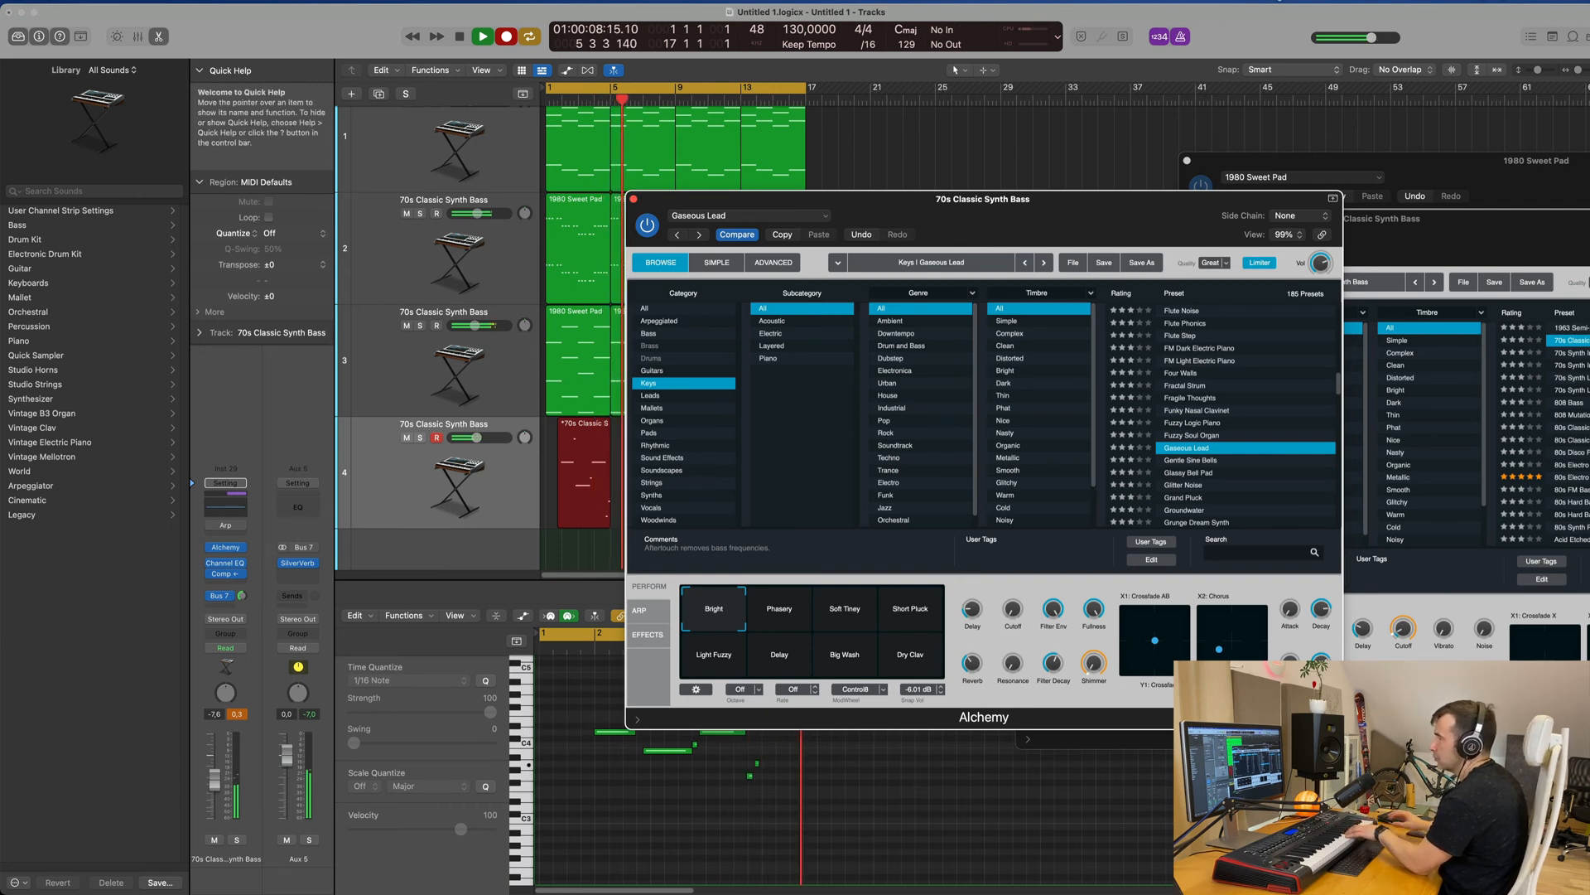
# - Finish recording the fourth track's part, with the Alchemy window moved aside, and show the new region's notes in the Piano Roll
pyautogui.moveTo(1076, 206); pyautogui.dragTo(1558, 193)
pyautogui.press('space')
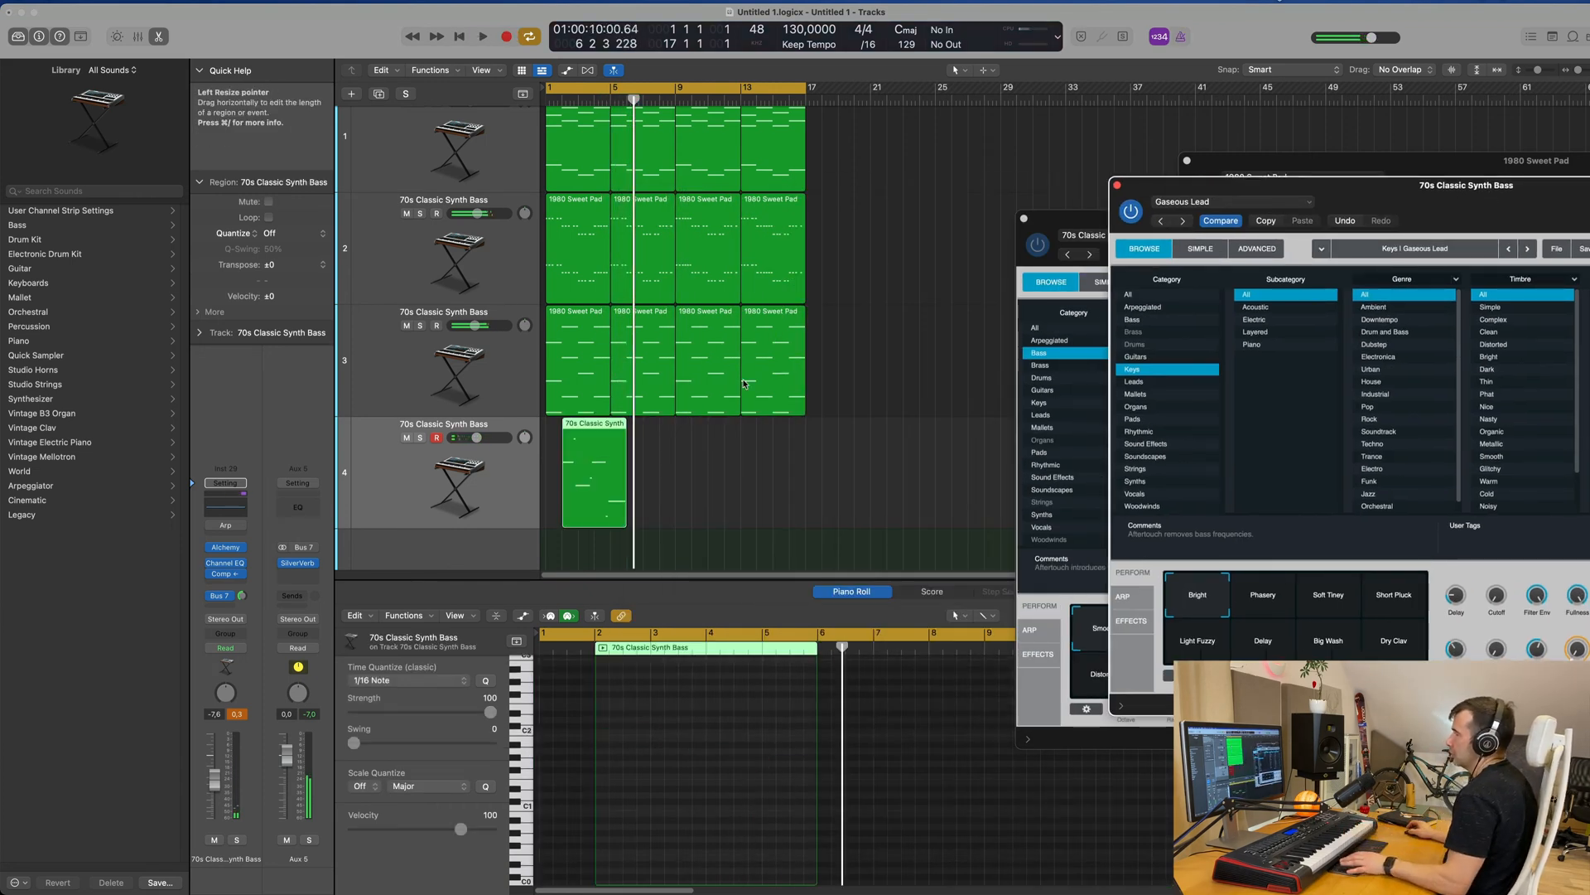
pyautogui.press('space')
pyautogui.click(600, 427)
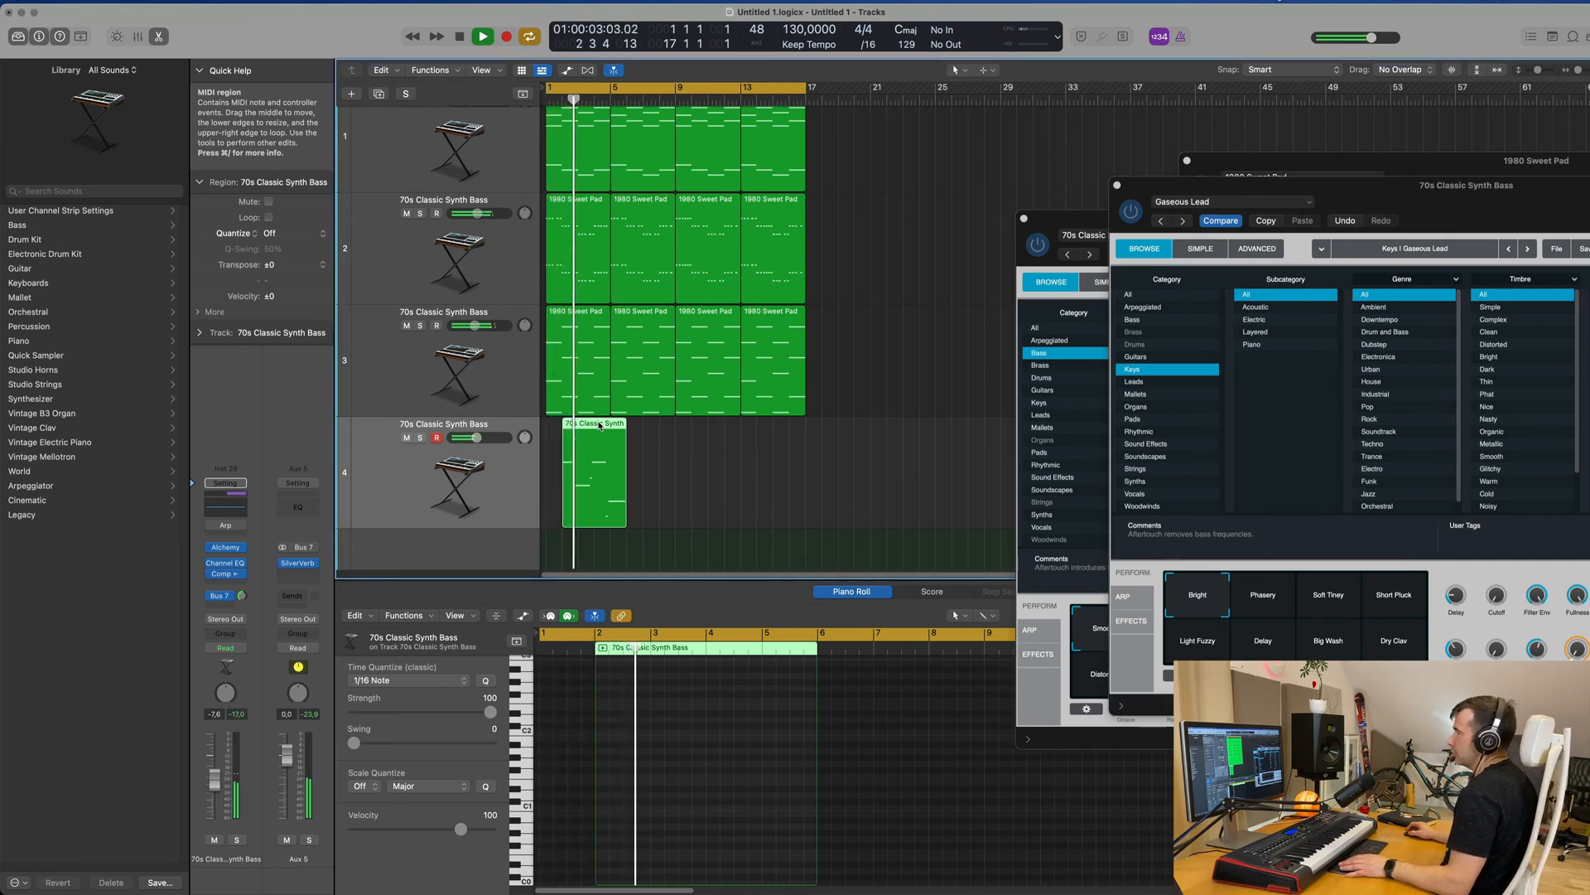
pyautogui.press('e')
pyautogui.press('e')
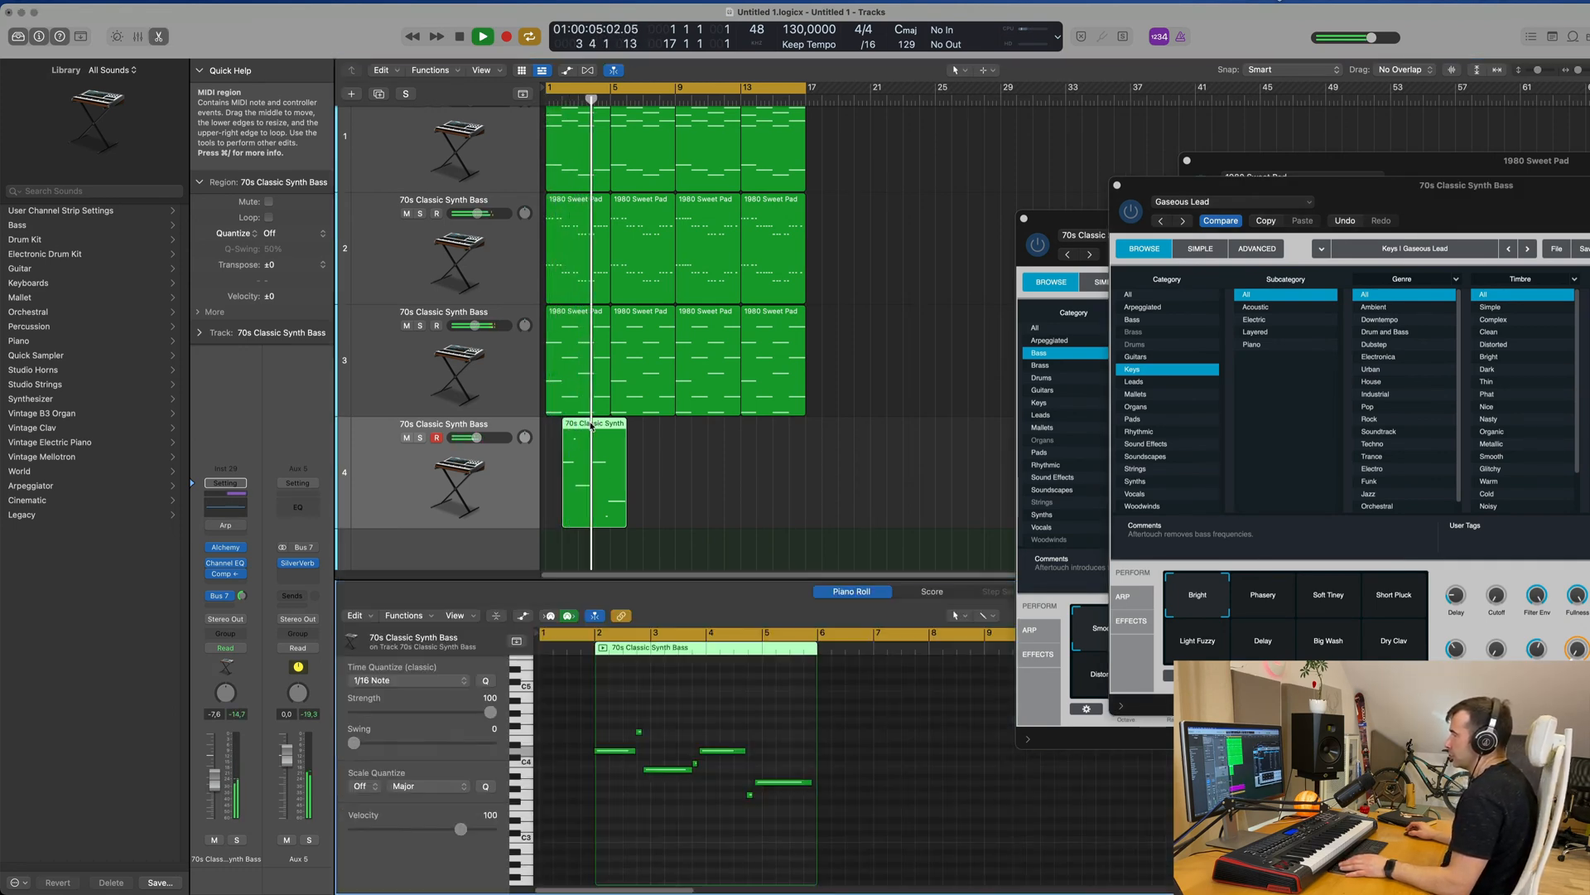
pyautogui.press('space')
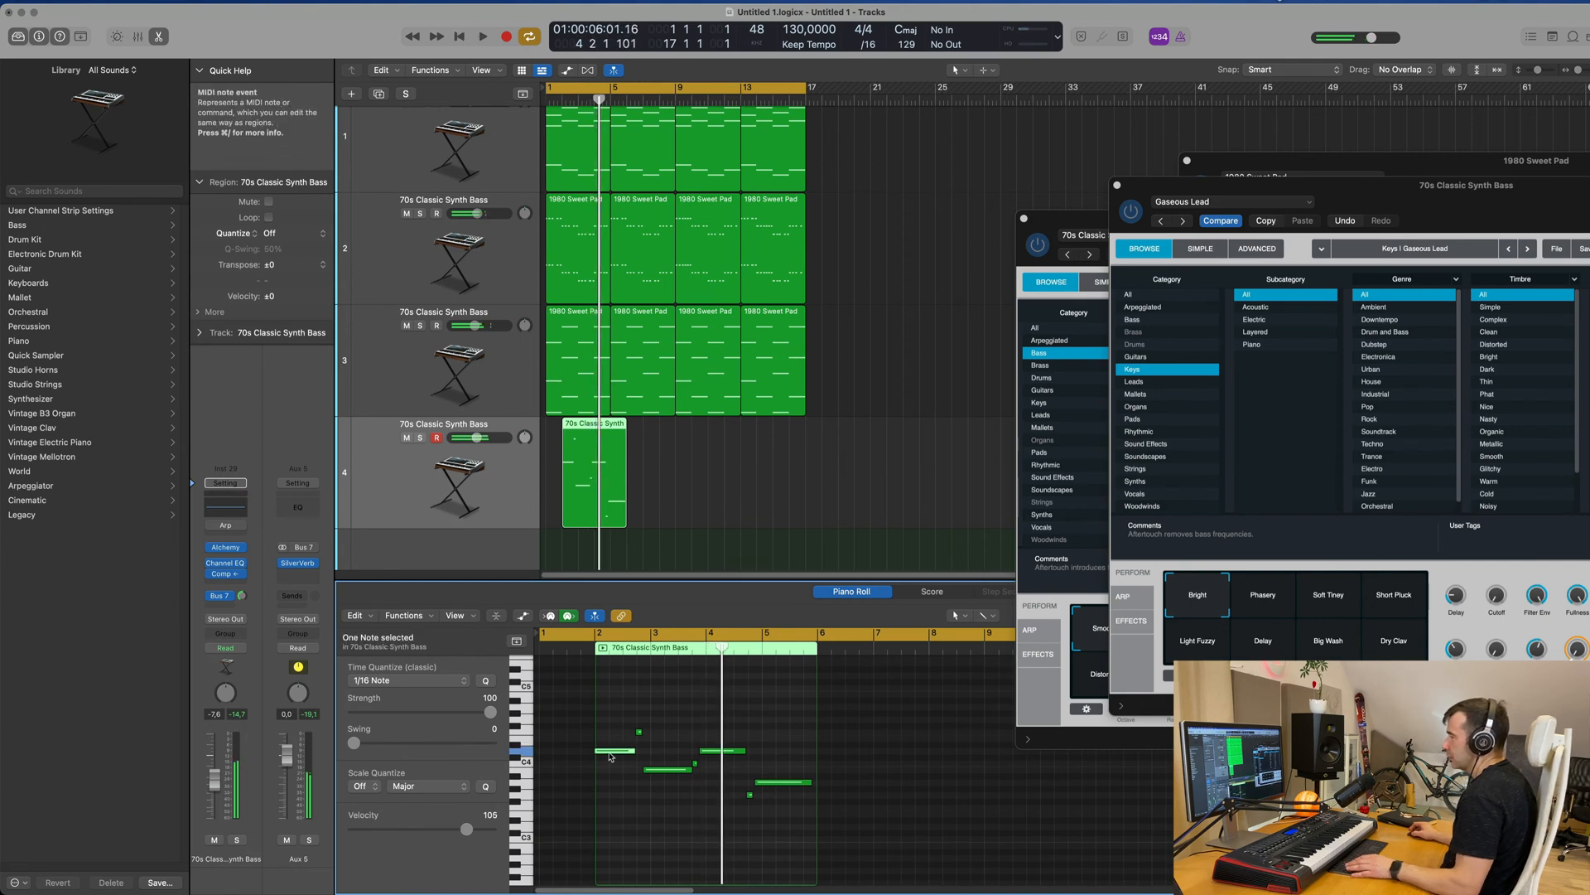
# - Extend the recorded region's start back to bar 1 and copy its first note to bar 1 at C4
pyautogui.moveTo(595, 690); pyautogui.dragTo(540, 690)
pyautogui.moveTo(621, 752); pyautogui.dragTo(565, 765)
pyautogui.click(594, 718)
pyautogui.press('space')
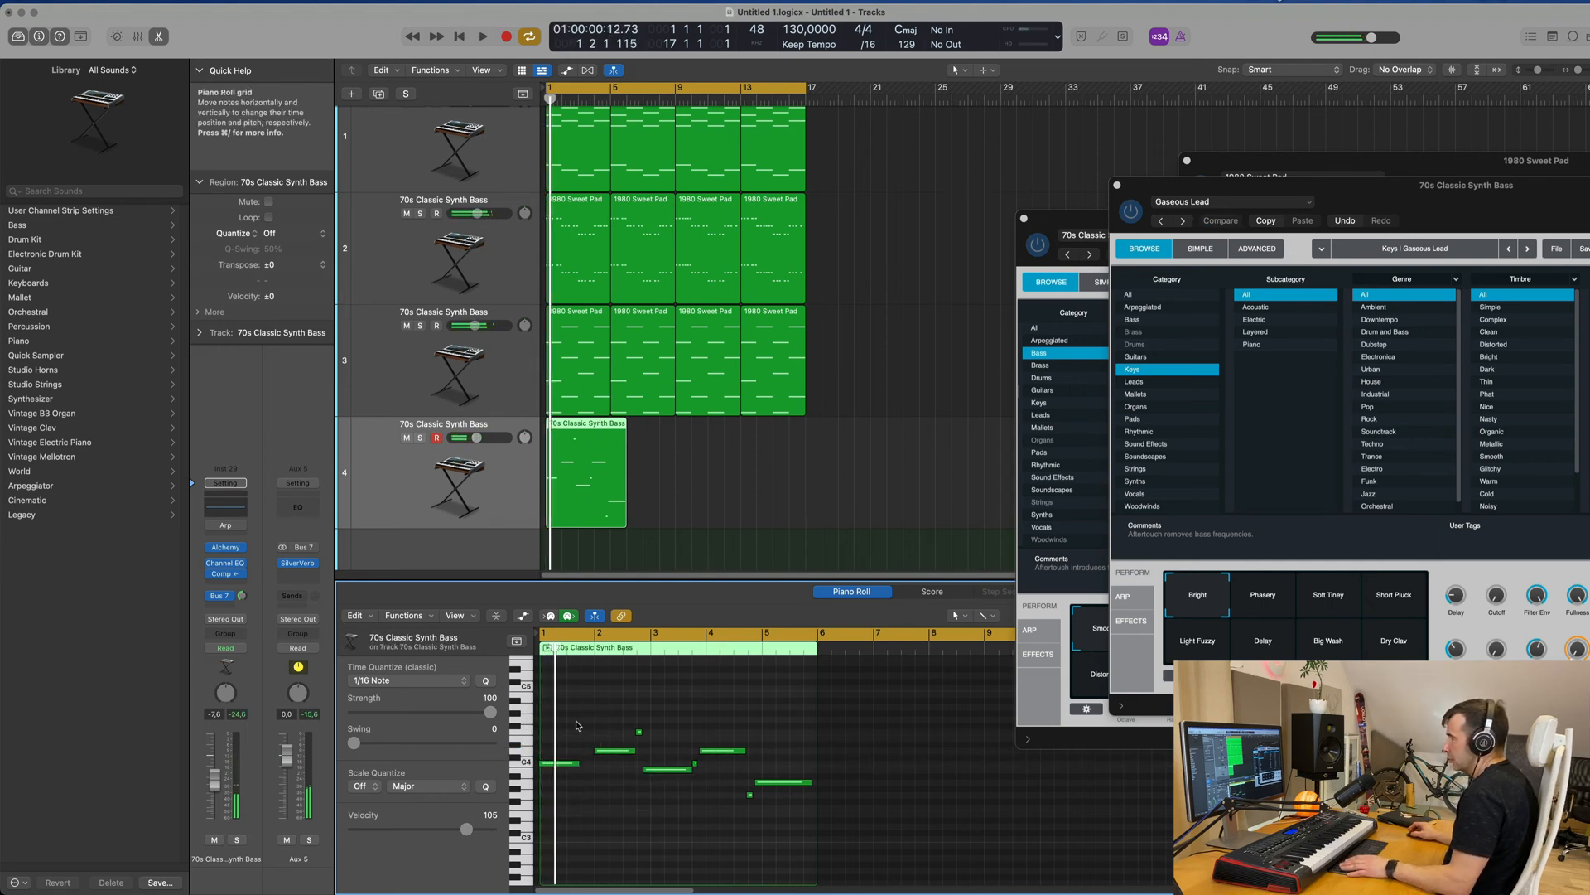
# - Quantize all notes of the fourth track's region to 1/16 Note and deselect them during playback
pyautogui.press('space')
pyautogui.press('space')
pyautogui.press('super+a')
pyautogui.press('q')
pyautogui.press('space')
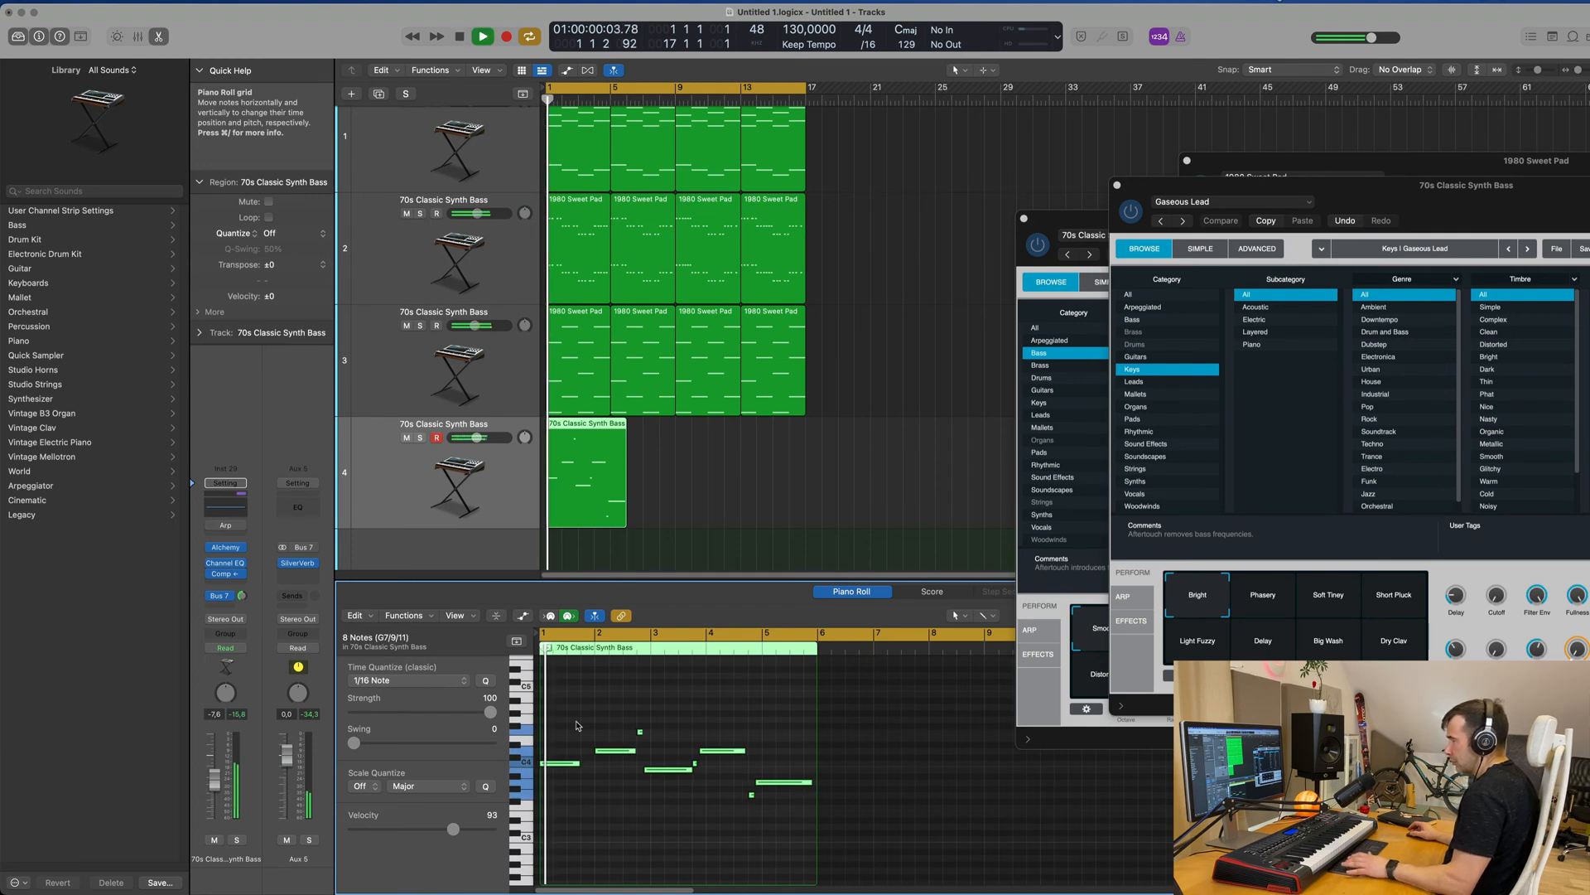
pyautogui.click(644, 714)
# - Play back the quantized part from the start and review its notes in the Piano Roll
pyautogui.scroll(-2, 642, 713)
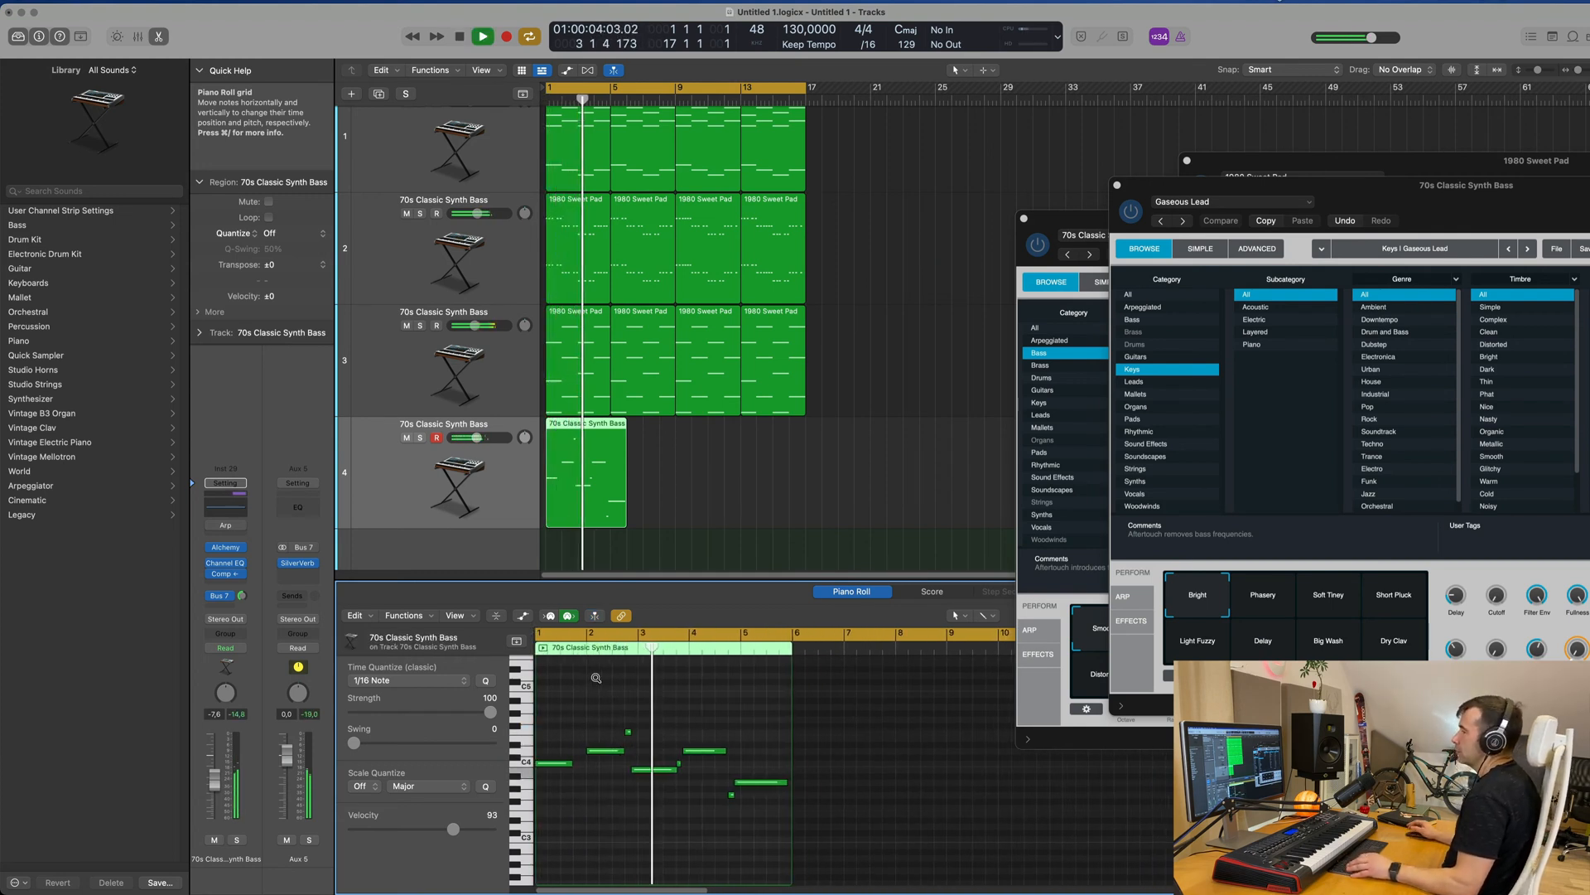
pyautogui.scroll(2, 654, 693)
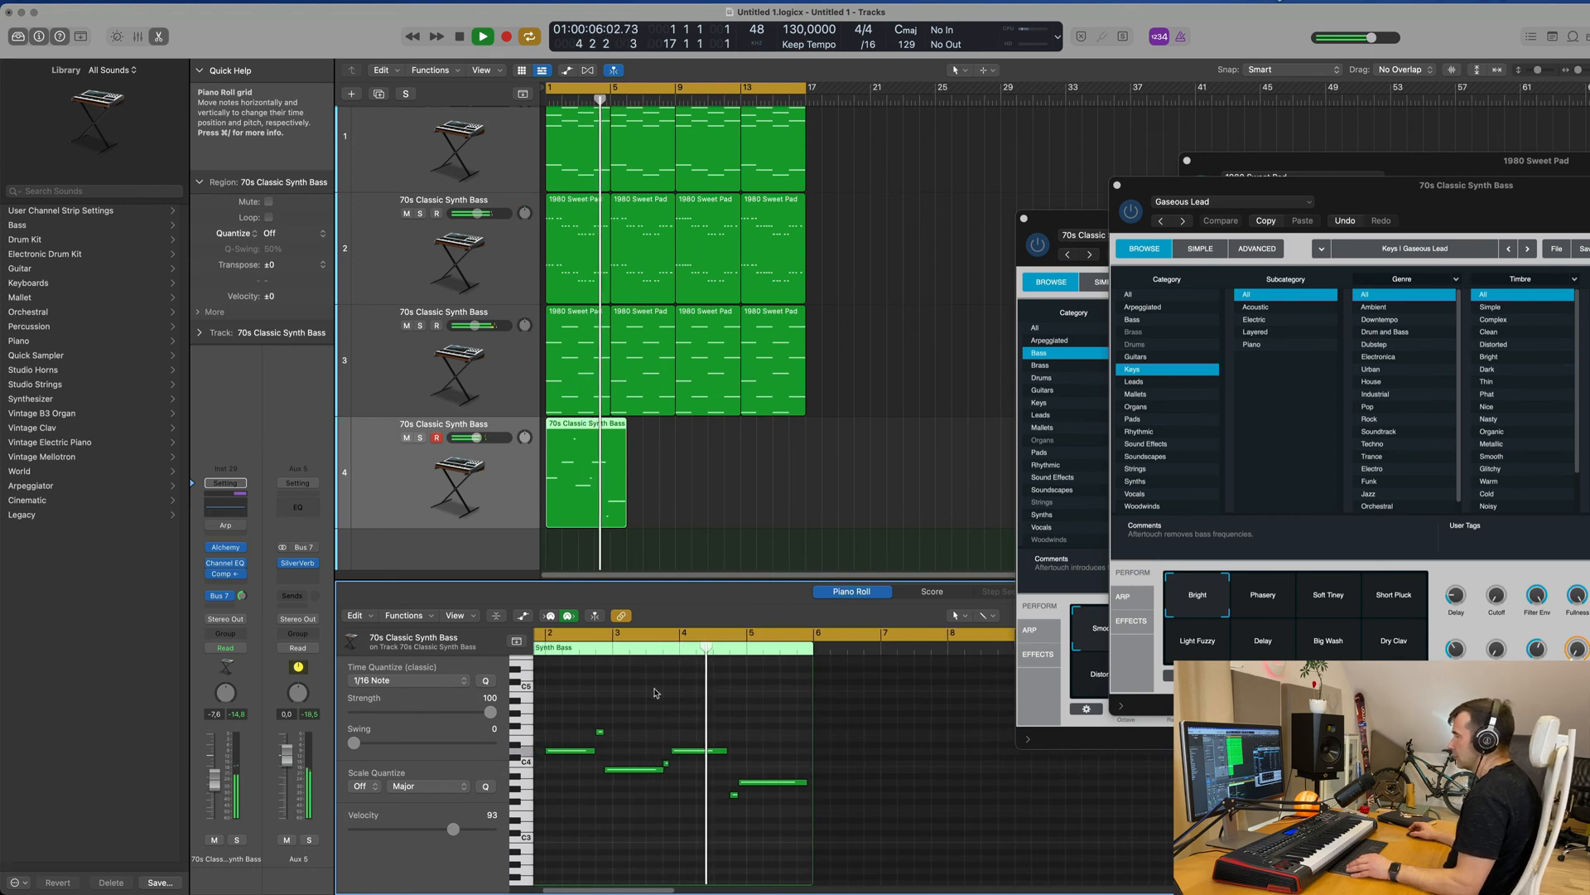
pyautogui.scroll(-2, 747, 733)
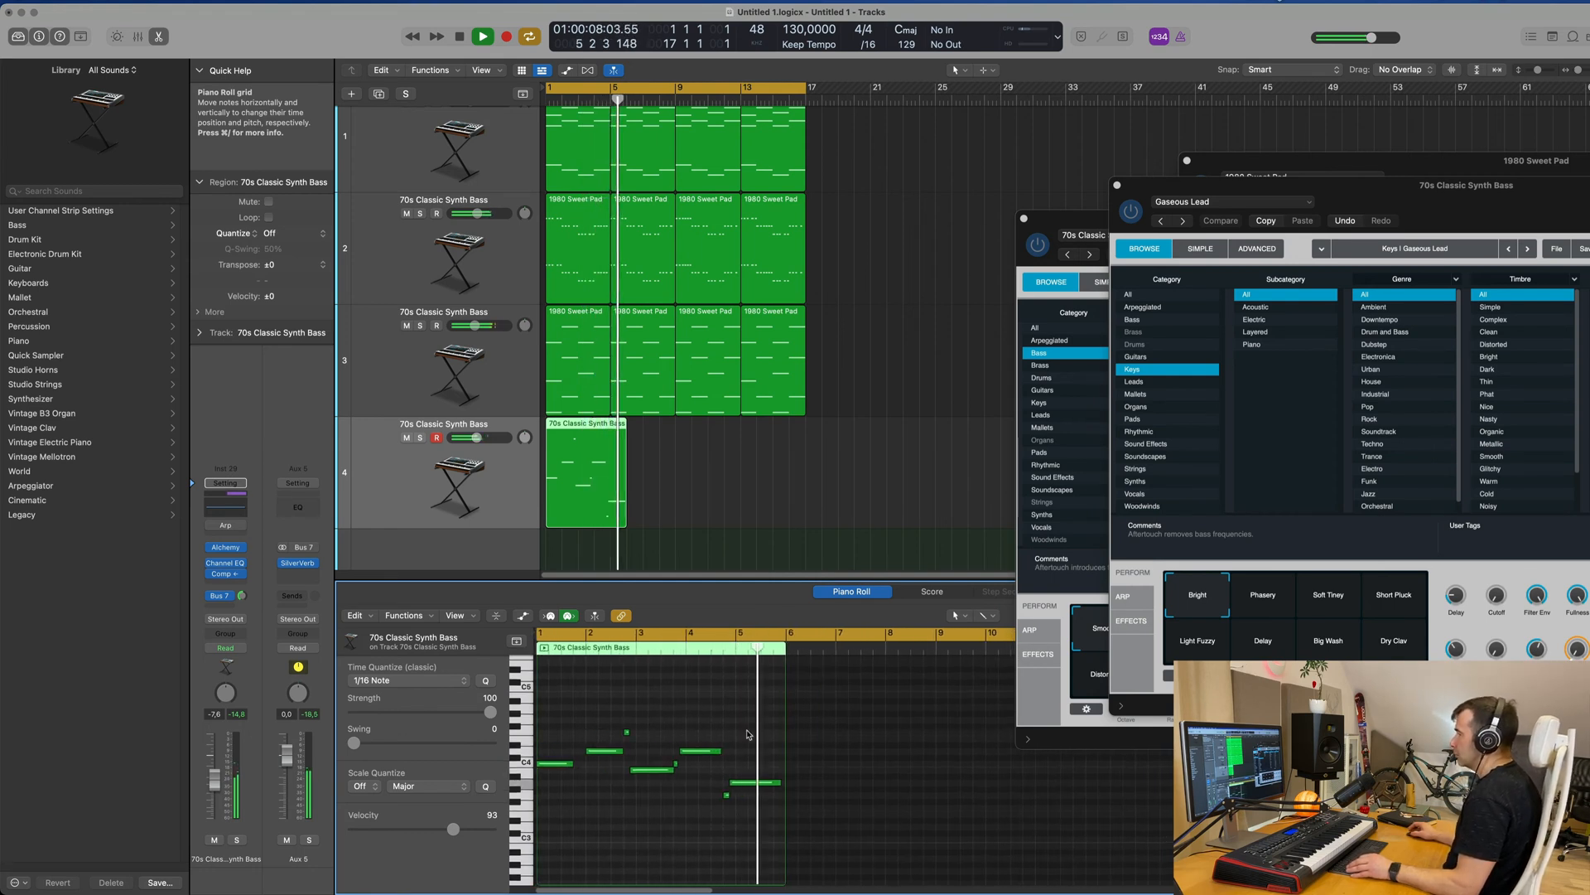
pyautogui.press('space')
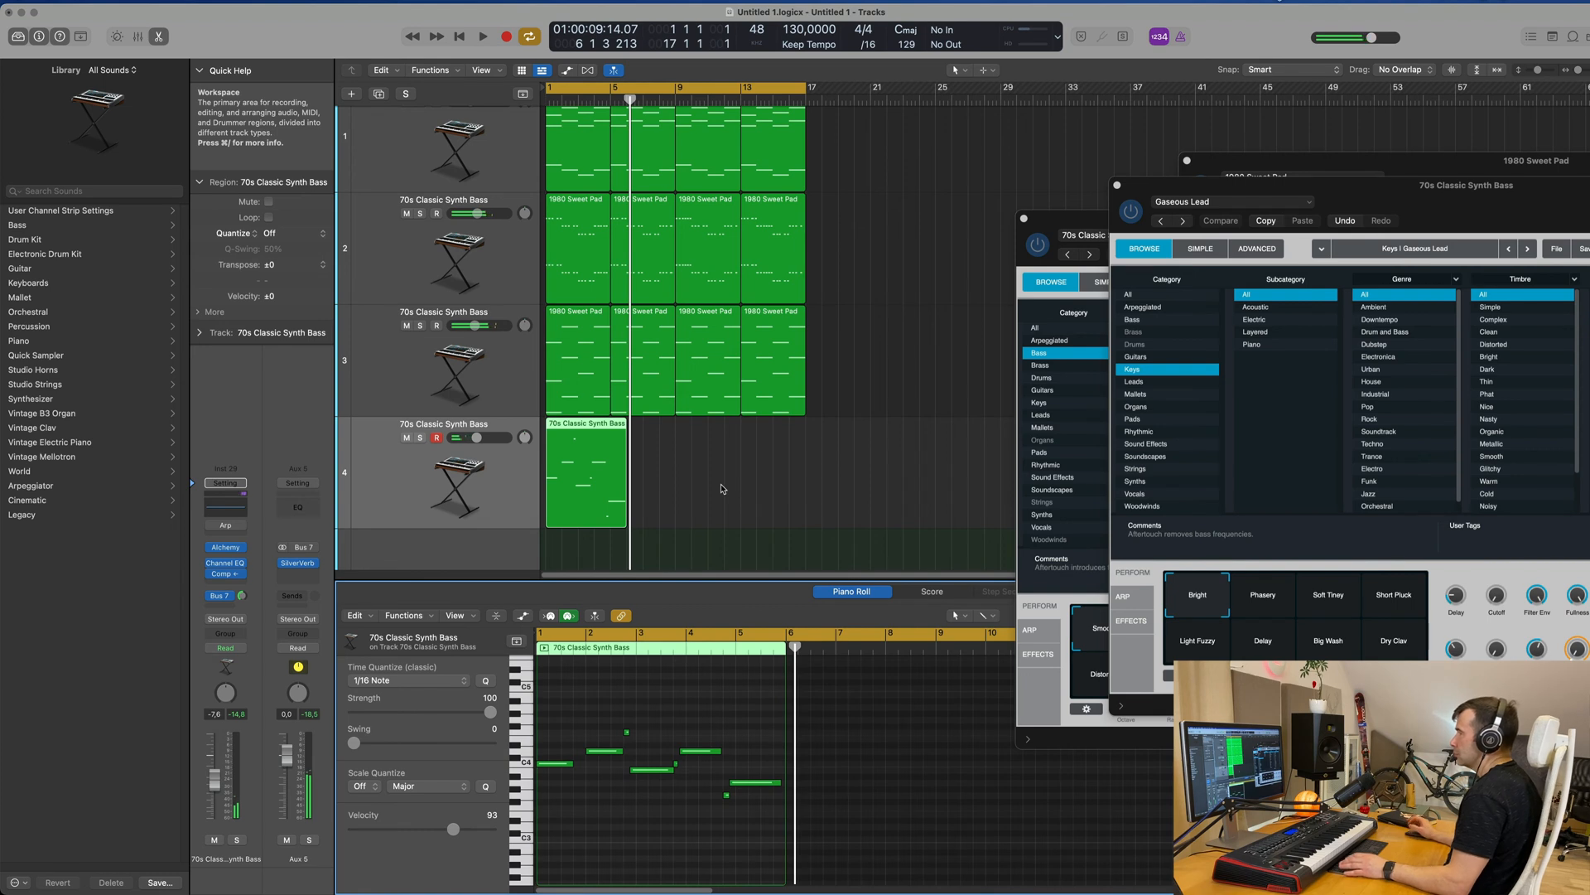
pyautogui.press('space')
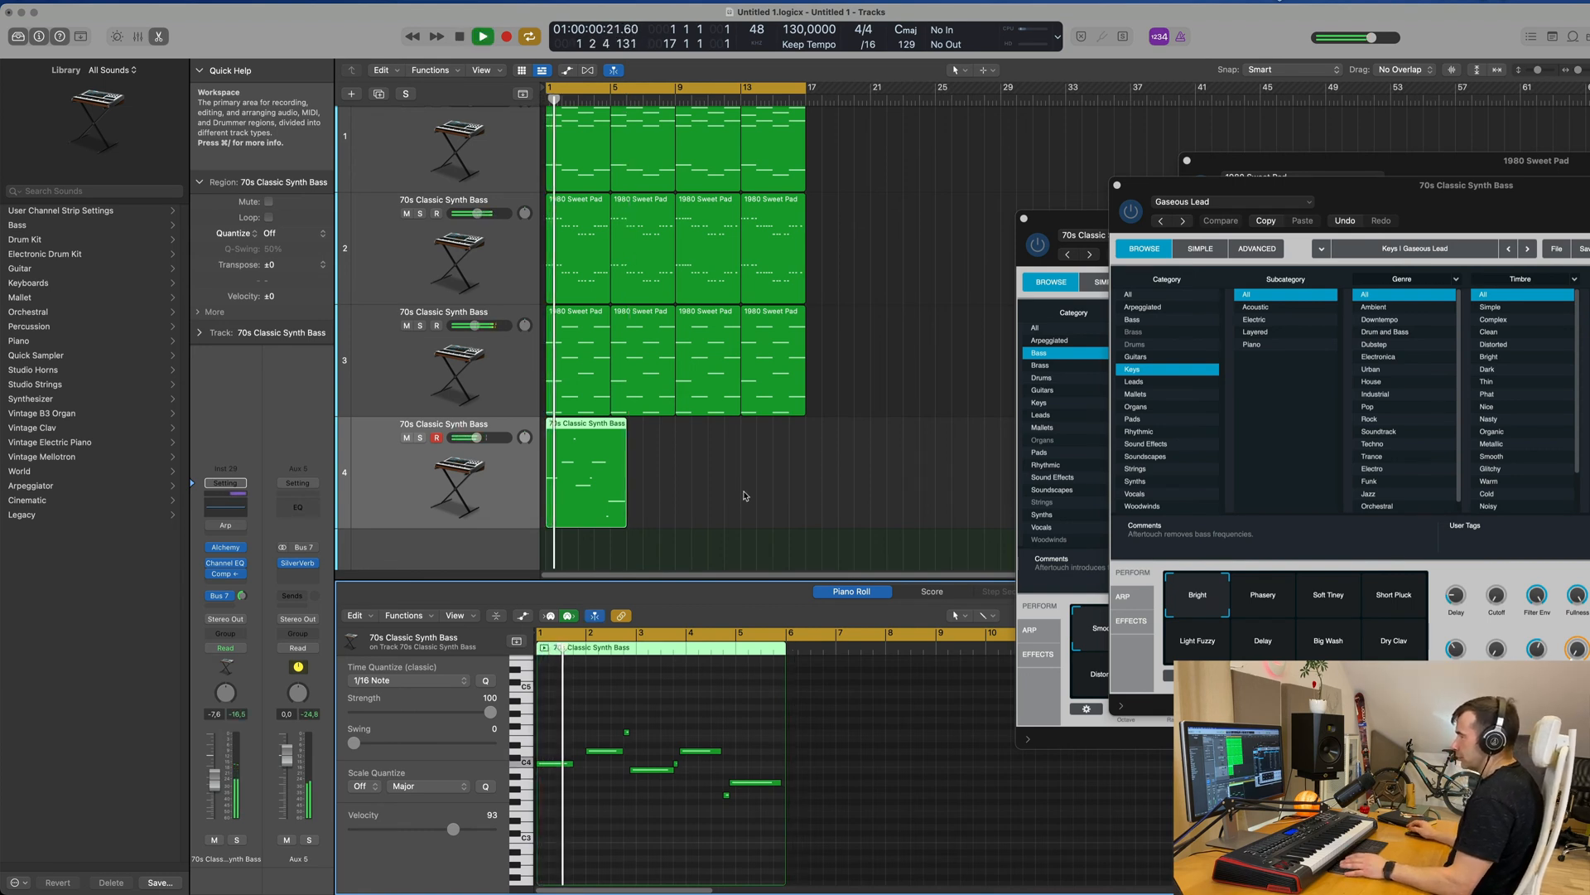
pyautogui.click(745, 497)
pyautogui.click(585, 465)
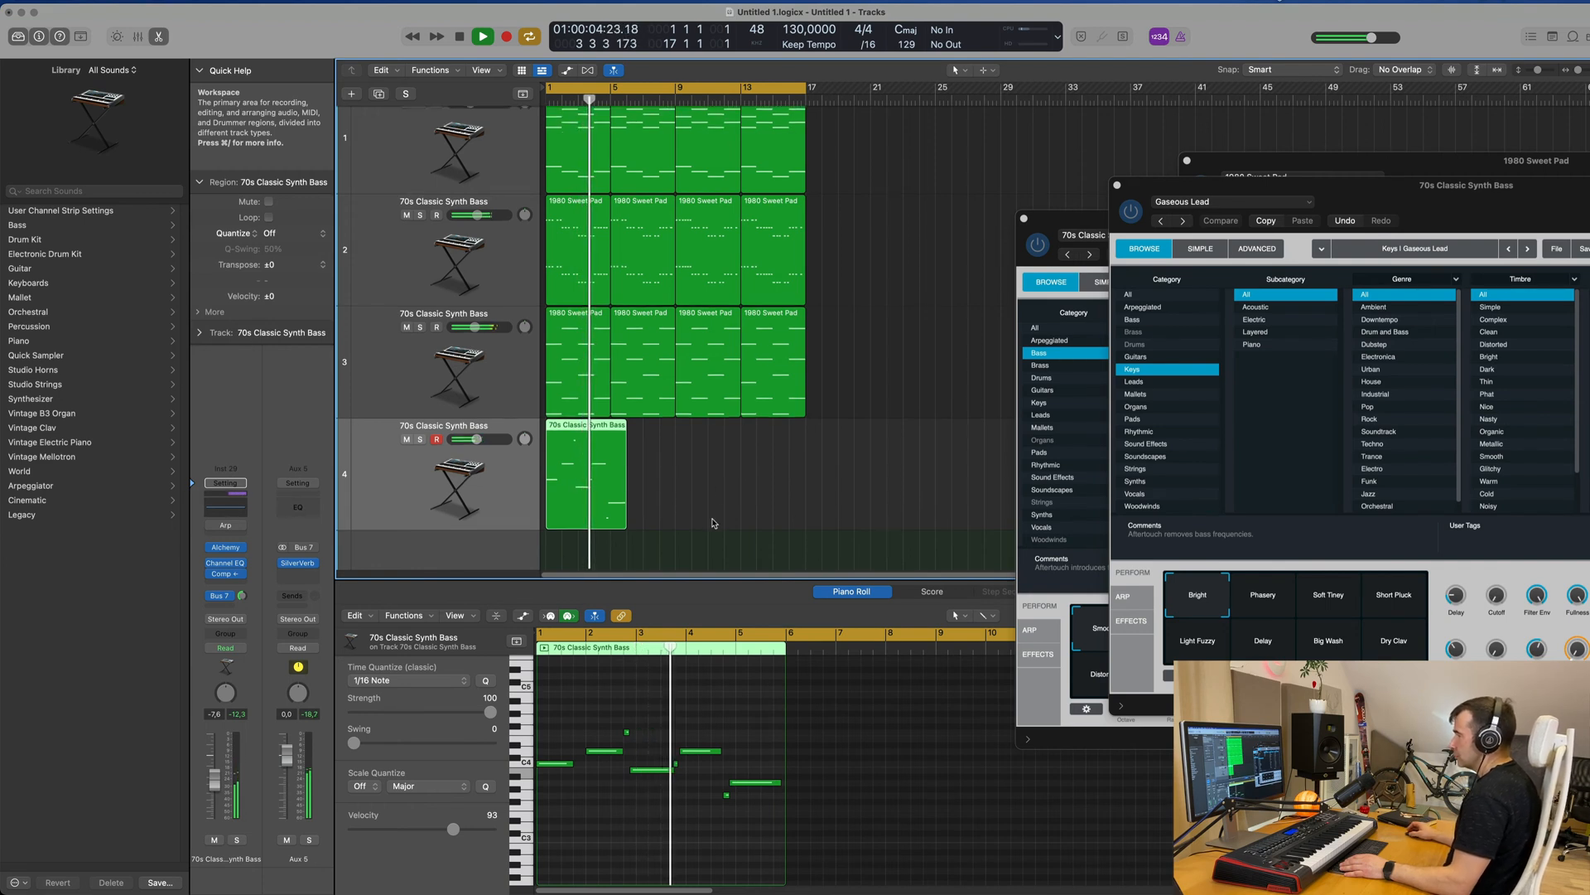
# - Try splitting off and deleting the first bar of the fourth track's region and moving the remainder to bar 1
pyautogui.keyDown('super'); pyautogui.doubleClick(562, 427); pyautogui.keyUp('super')
pyautogui.click(554, 429)
pyautogui.press('space')
pyautogui.press('Delete')
pyautogui.moveTo(585, 489); pyautogui.dragTo(567, 490)
pyautogui.press('space')
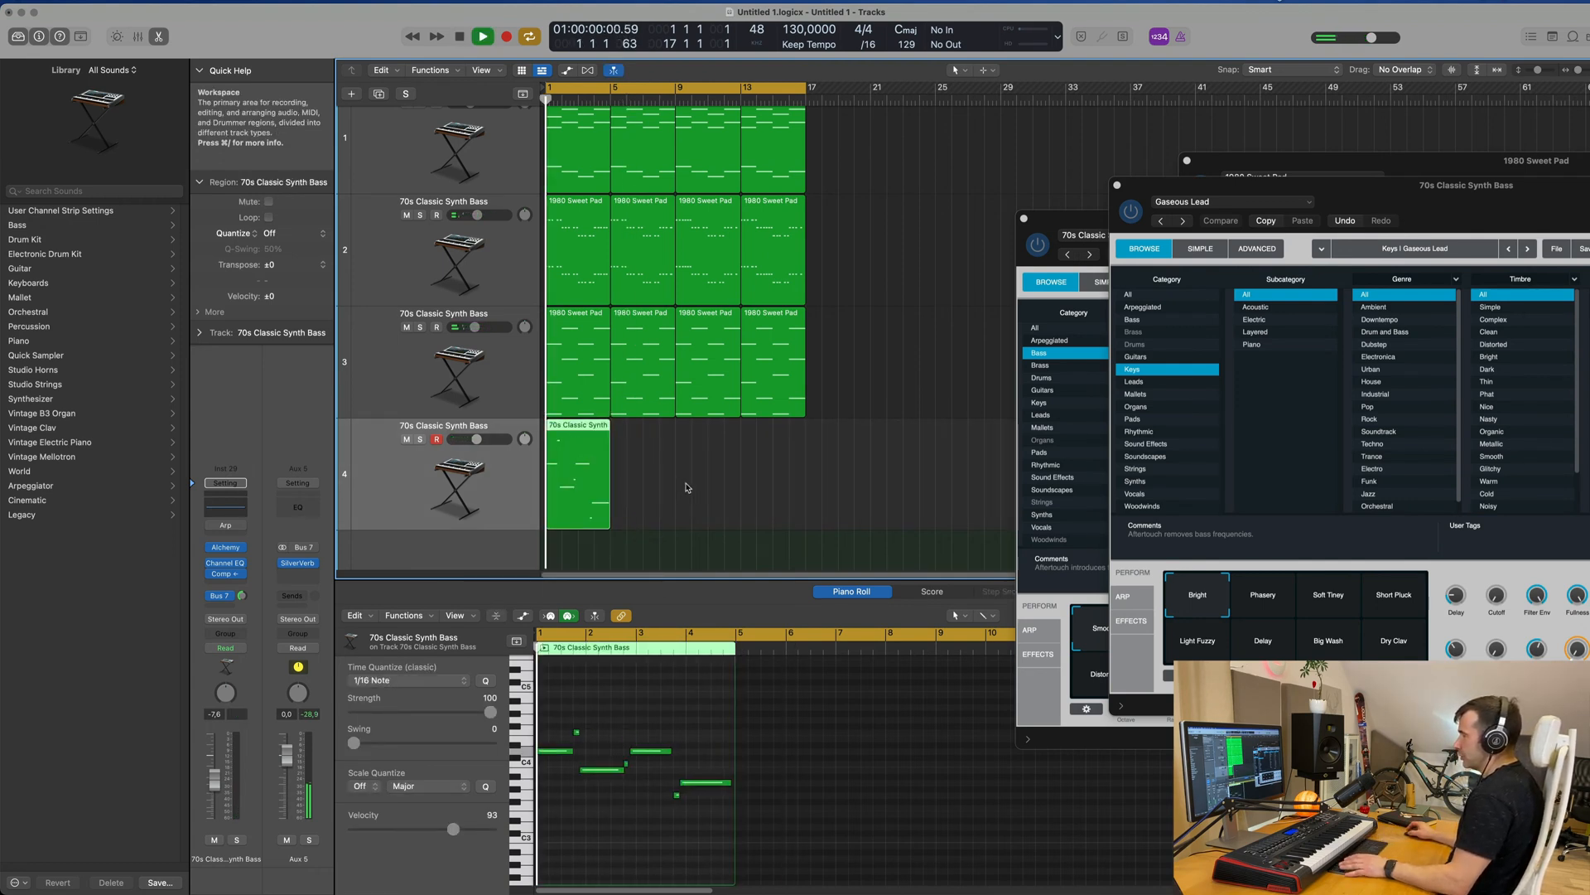
pyautogui.click(719, 488)
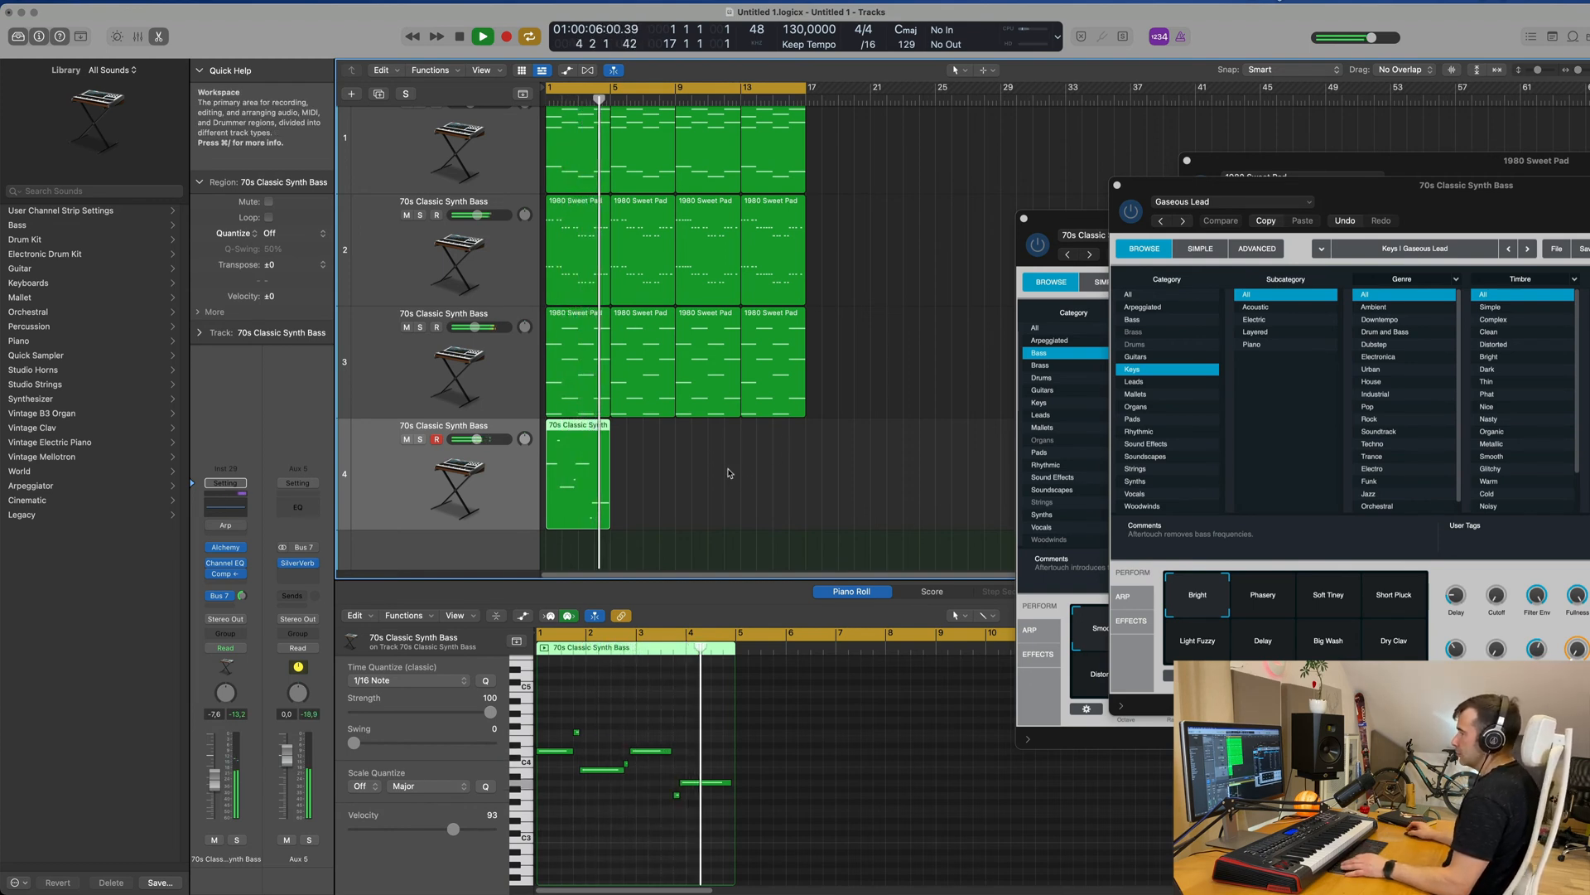
# - Undo the move, deletion and split of the fourth track's region, and play the whole region from bar 1
pyautogui.press('super+z')
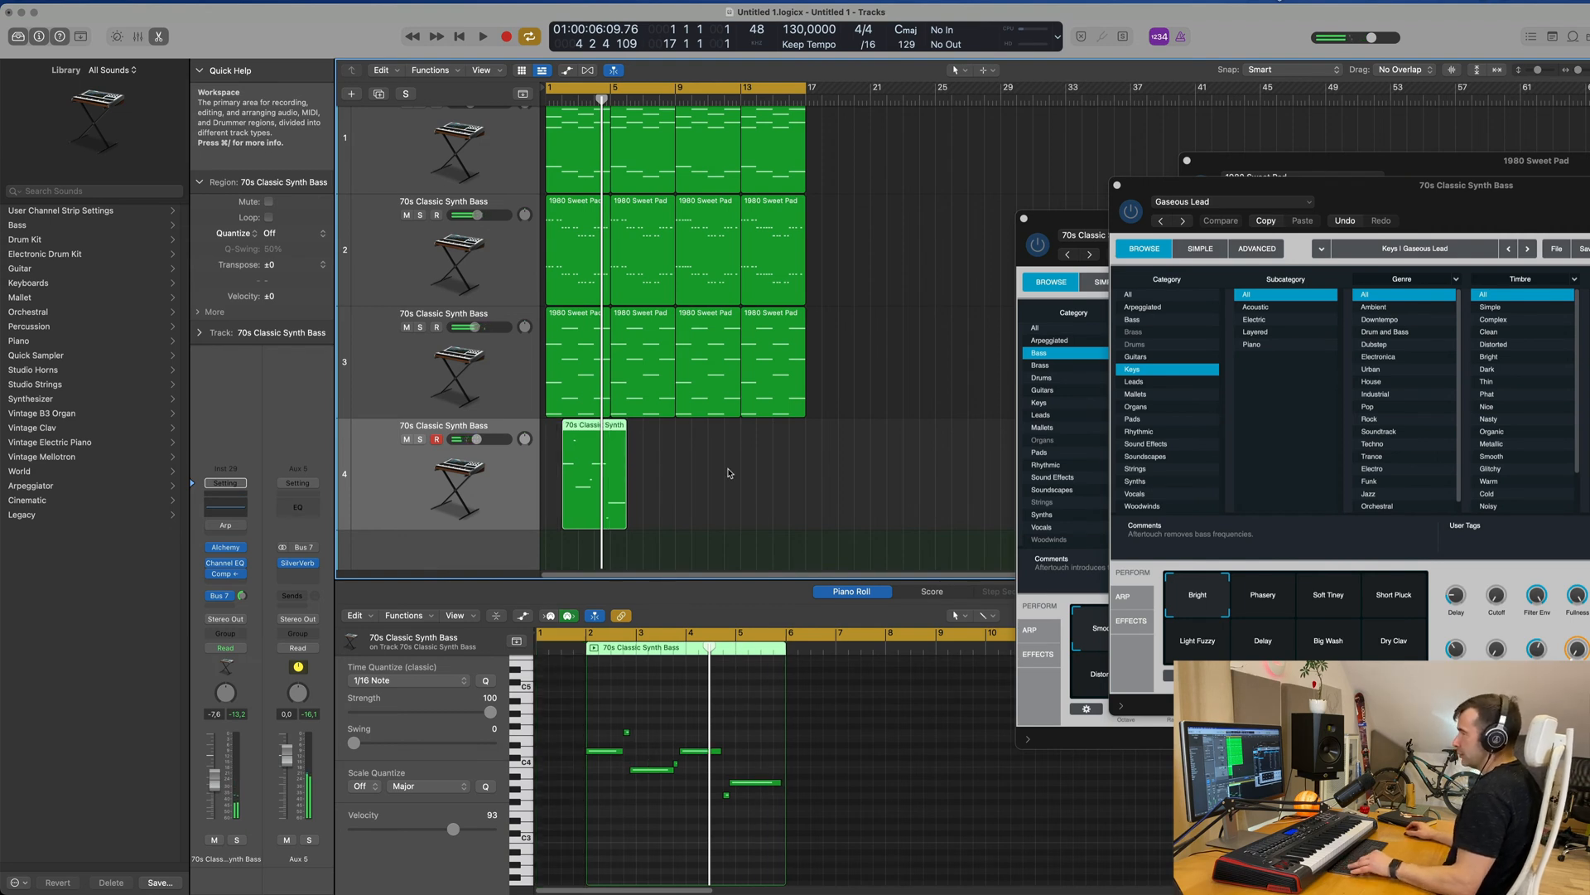
pyautogui.press('super+z')
pyautogui.press('space')
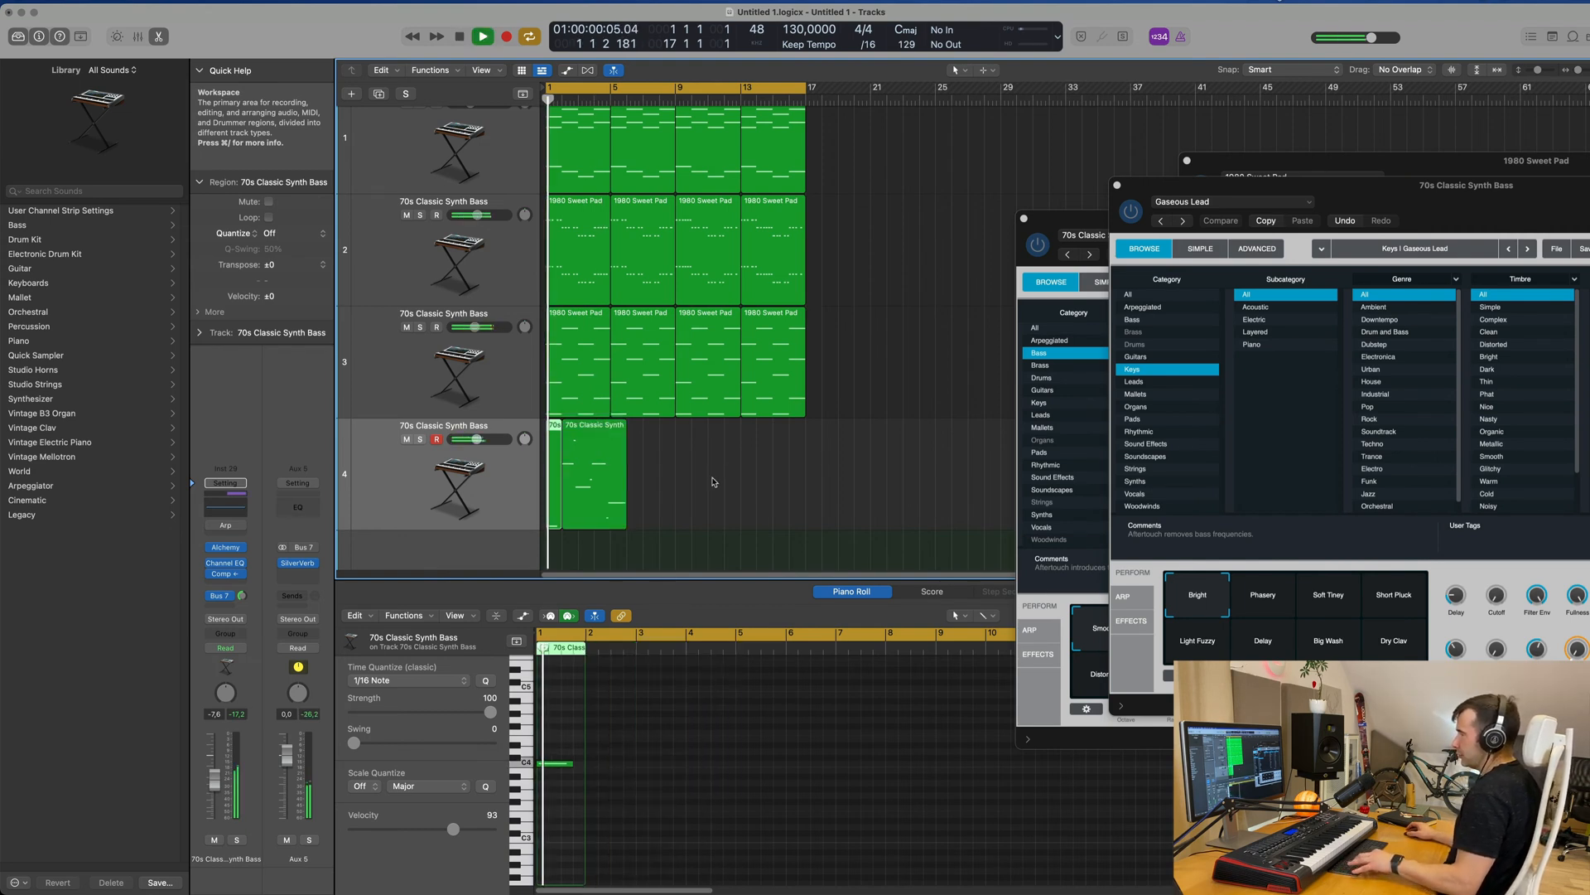
pyautogui.click(712, 478)
pyautogui.click(579, 494)
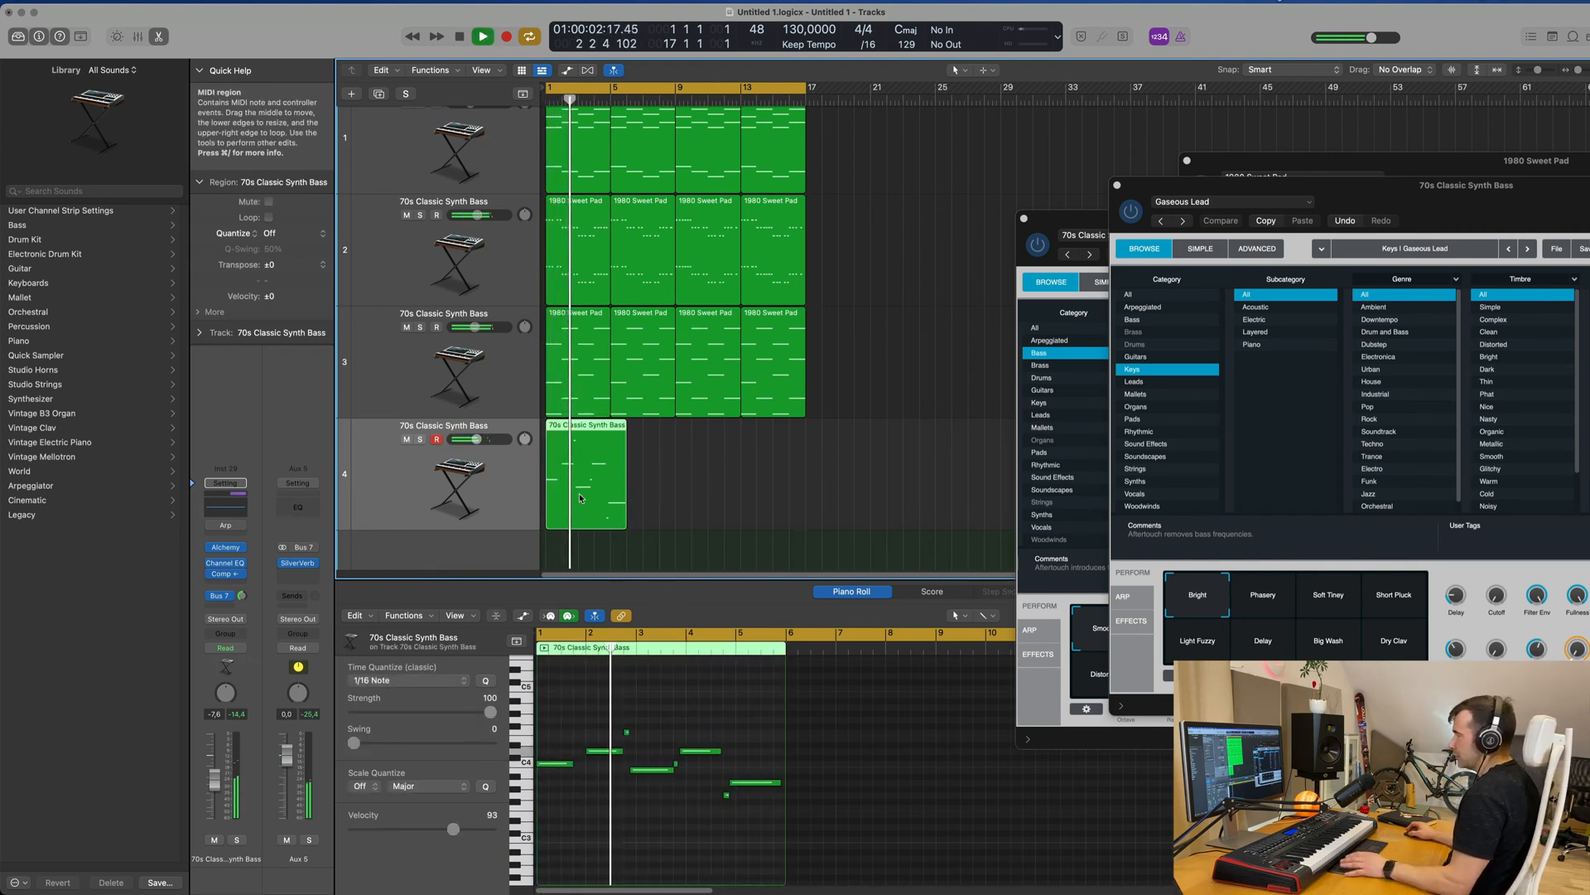
# - Copy the fourth track's region to bar 9, select both regions and duplicate the track, then play back the arrangement
pyautogui.click(709, 484)
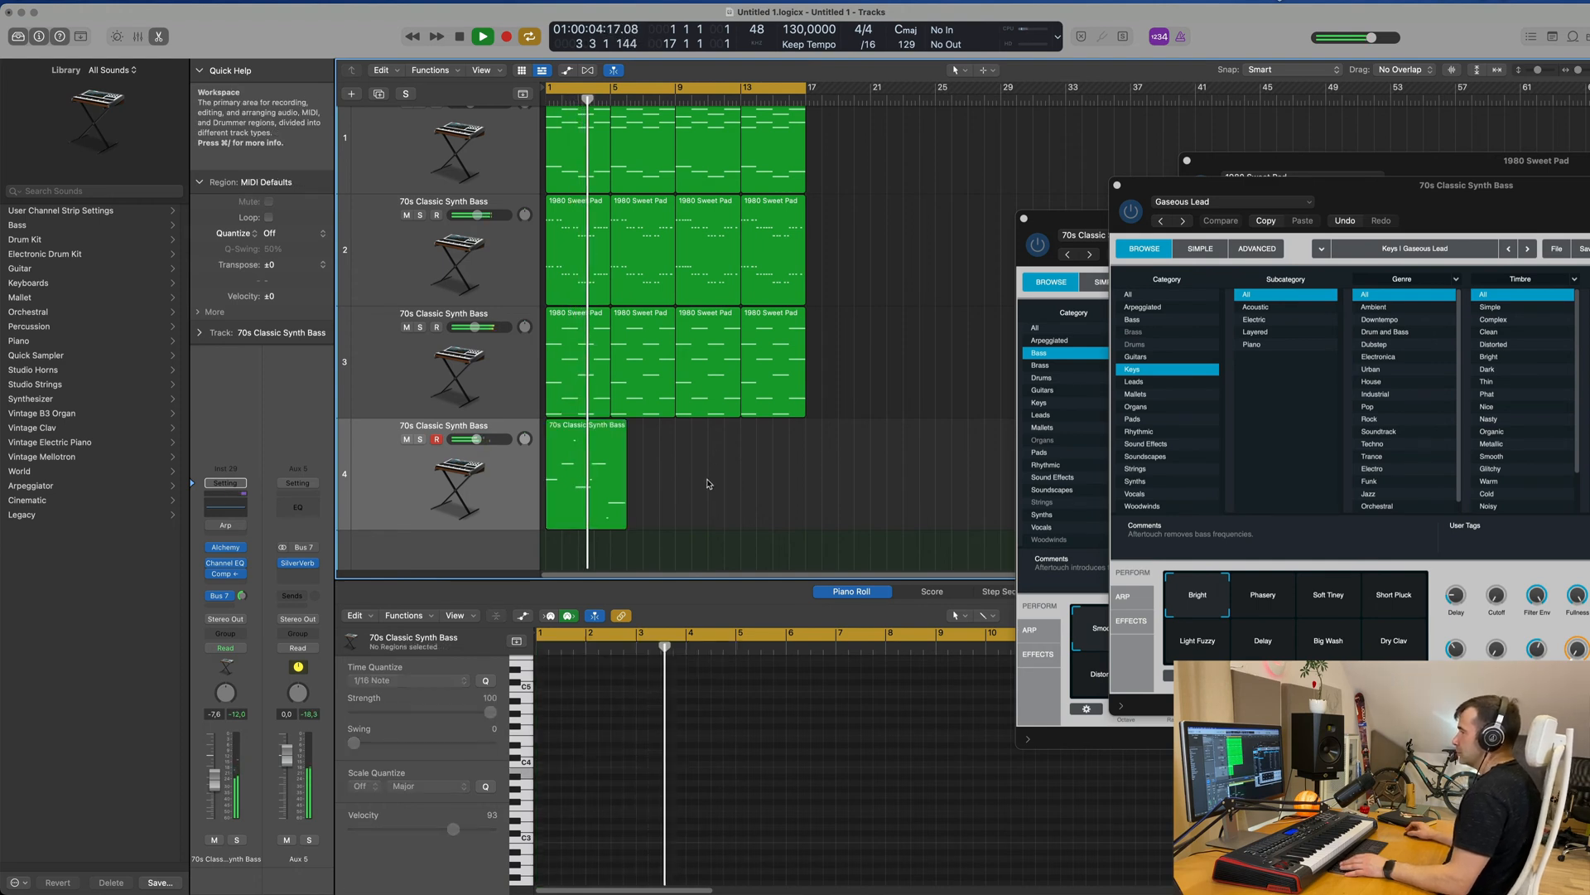
pyautogui.moveTo(575, 433); pyautogui.dragTo(705, 433)
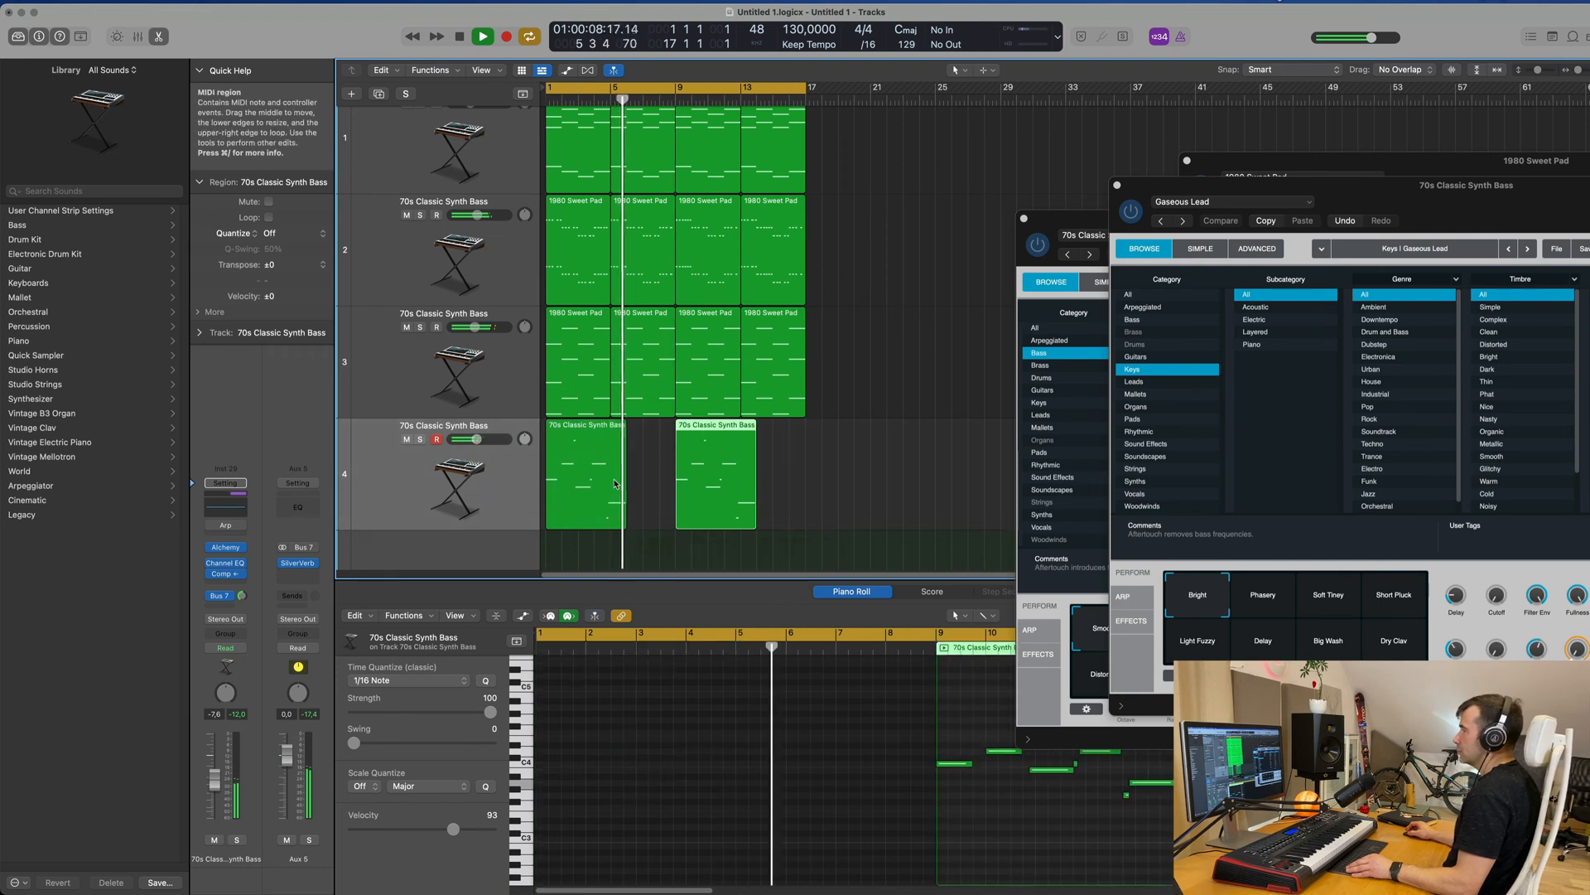
pyautogui.click(498, 480)
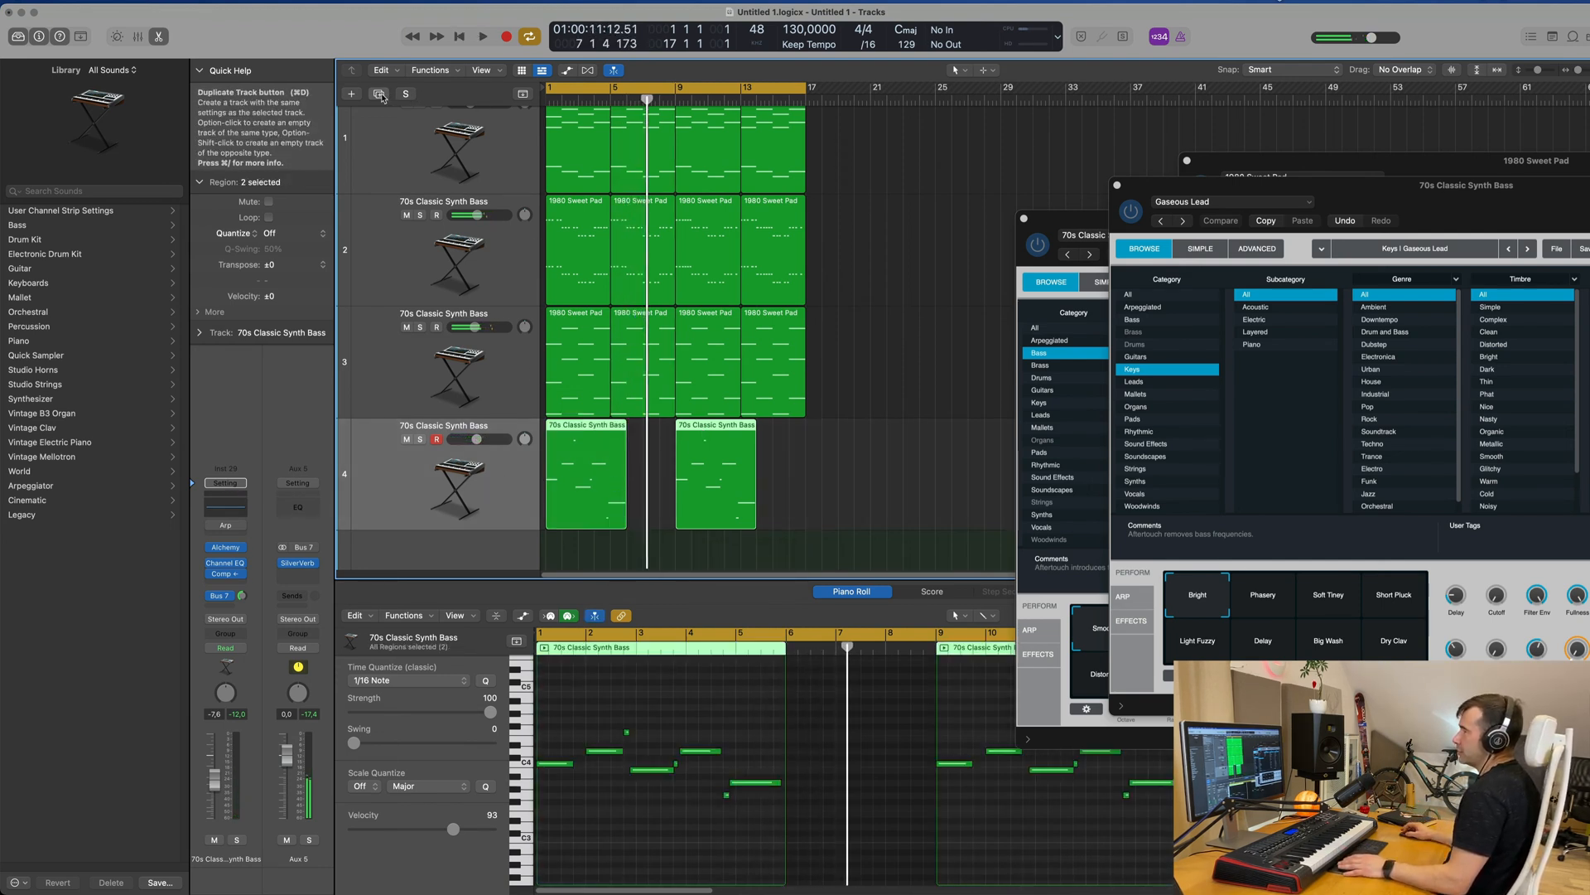
pyautogui.doubleClick(756, 561)
pyautogui.press('space')
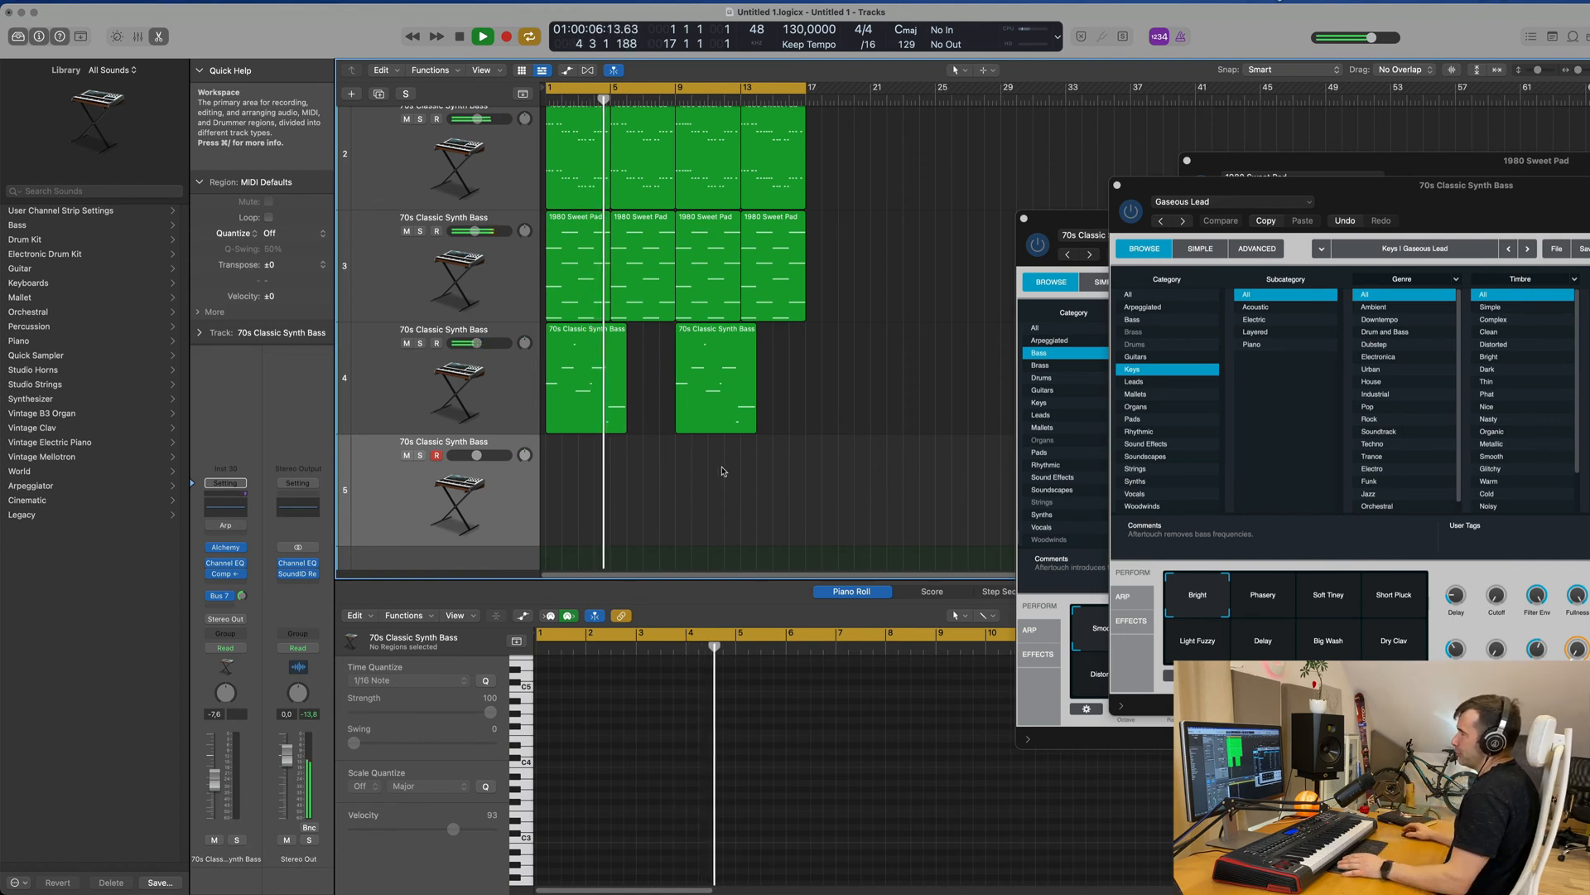
# - Select the fourth track, play from bar 1 and raise the track's volume to -6.6 dB
pyautogui.click(531, 391)
pyautogui.press('Return')
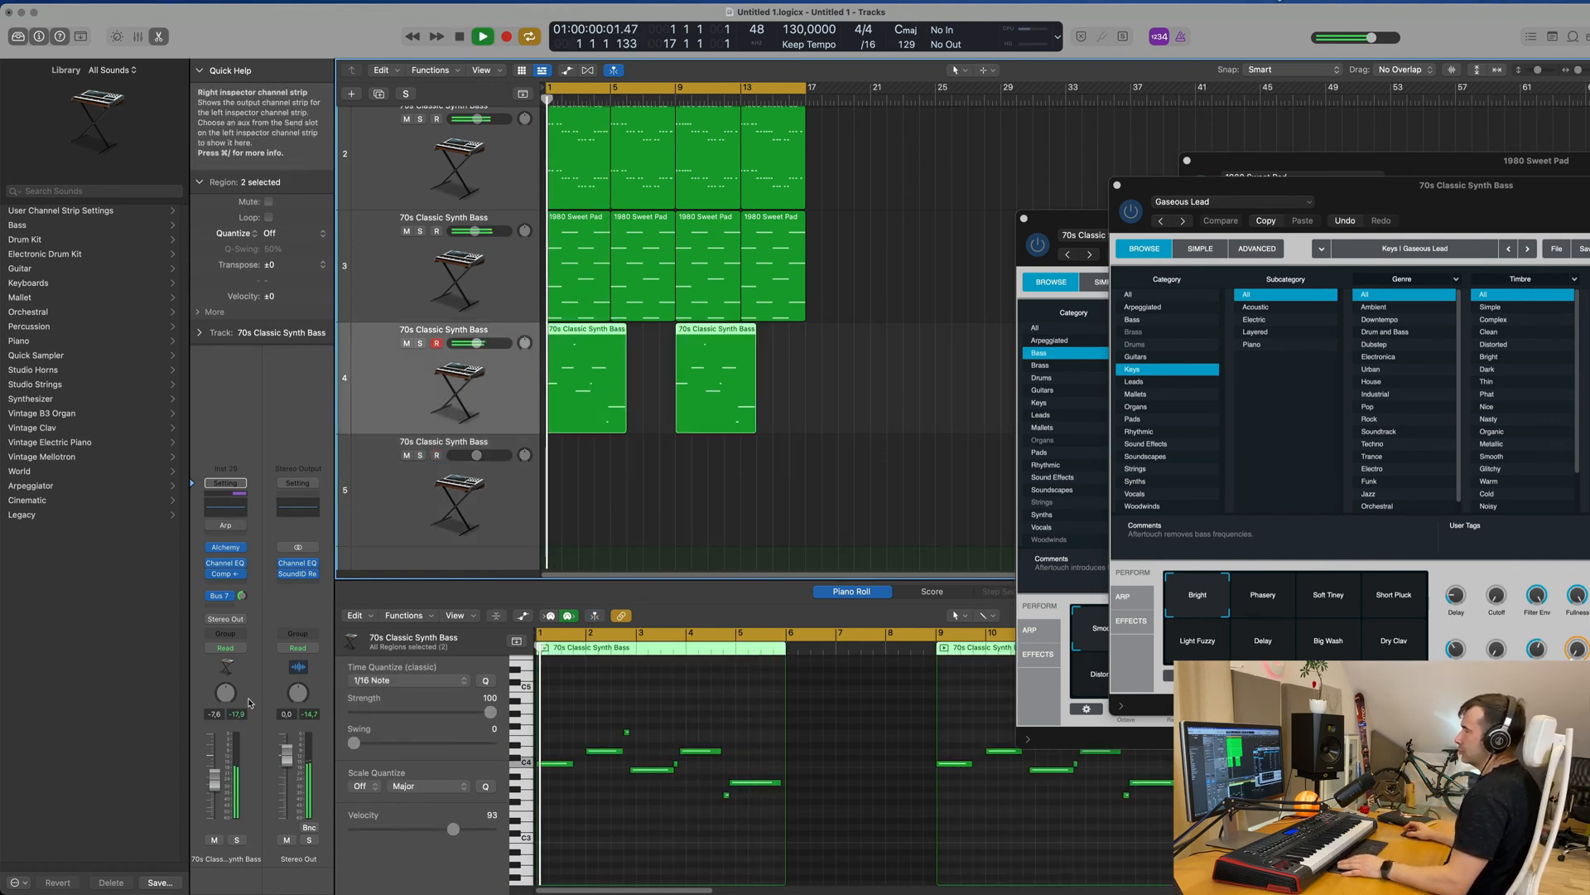
pyautogui.moveTo(214, 789); pyautogui.dragTo(214, 785)
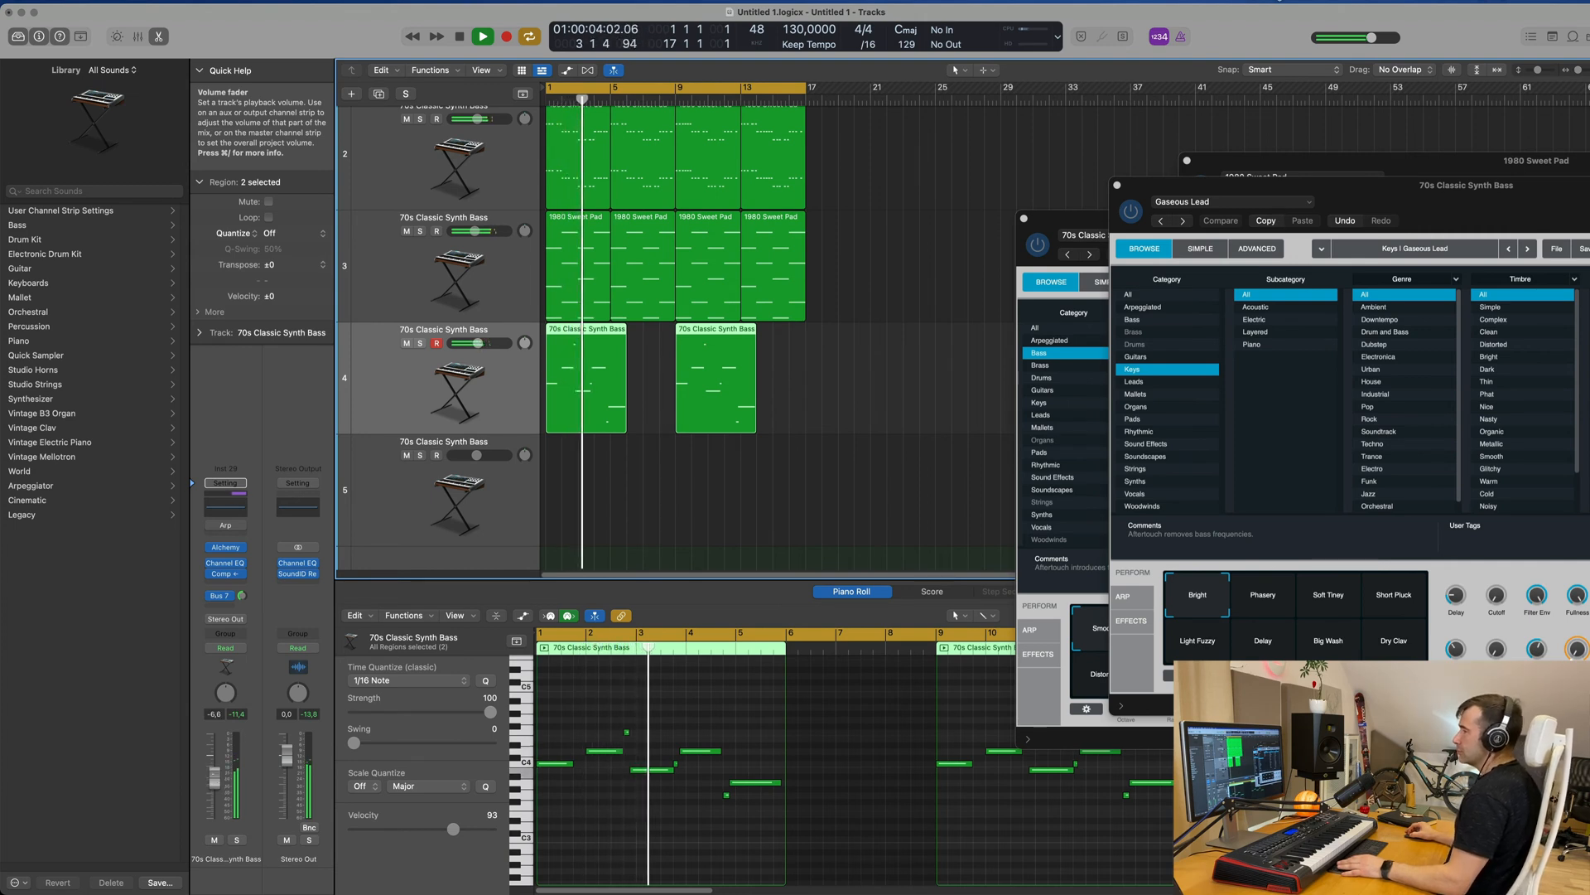
# - Enable a low cut at about 390 Hz in the fourth track's Channel EQ and play the result from bar 1
pyautogui.click(224, 562)
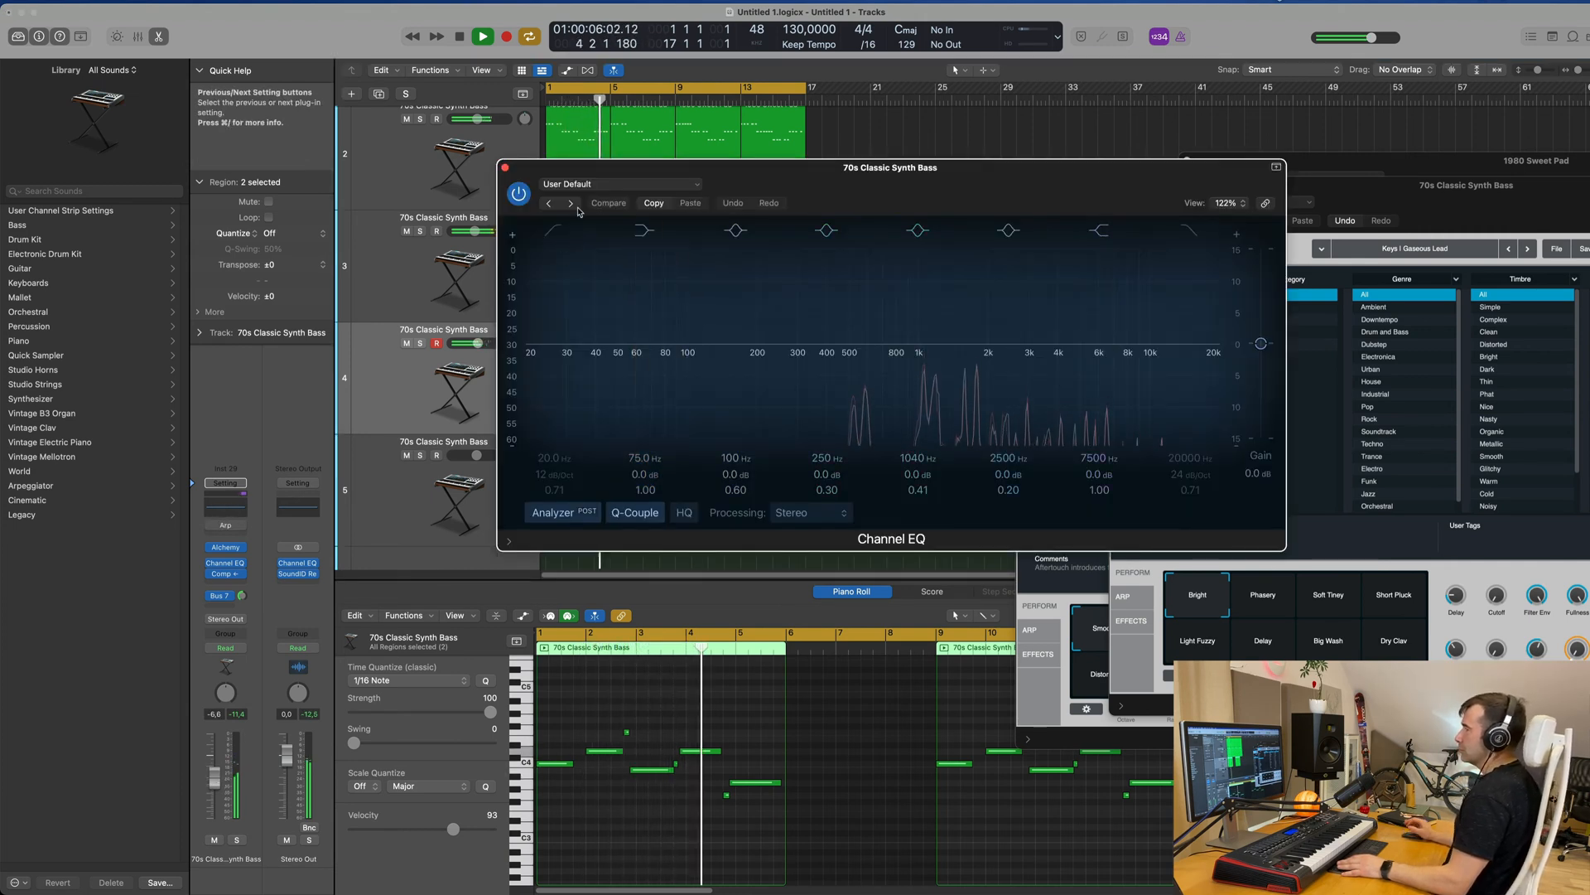
pyautogui.click(554, 231)
pyautogui.moveTo(540, 313); pyautogui.dragTo(837, 290)
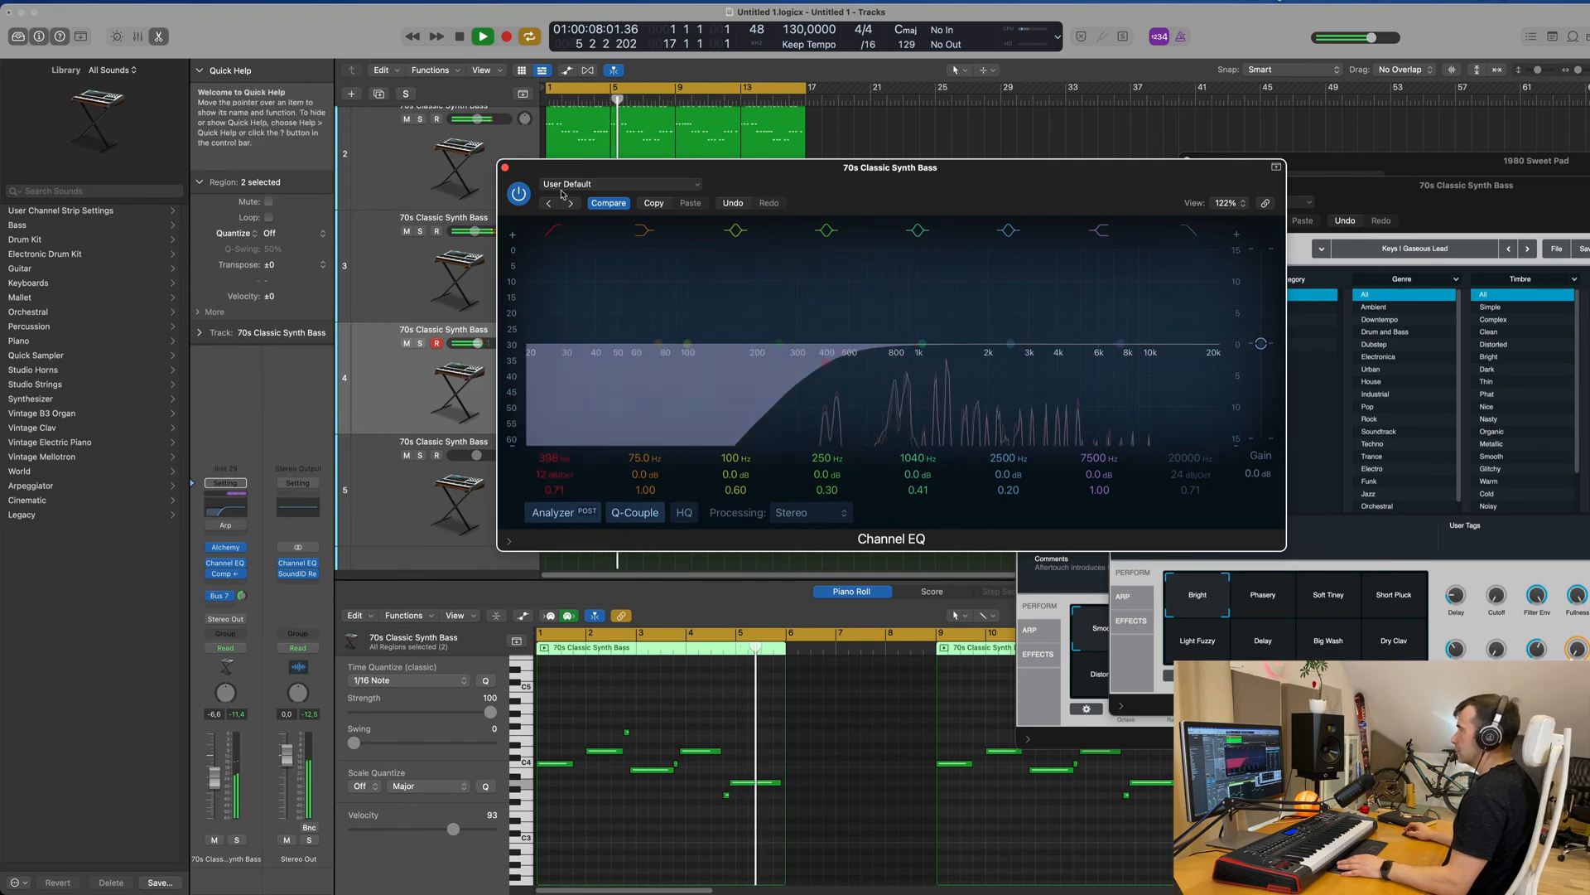
pyautogui.press('space')
pyautogui.click(505, 167)
pyautogui.moveTo(1413, 200); pyautogui.dragTo(1492, 243)
pyautogui.press('space')
pyautogui.click(804, 397)
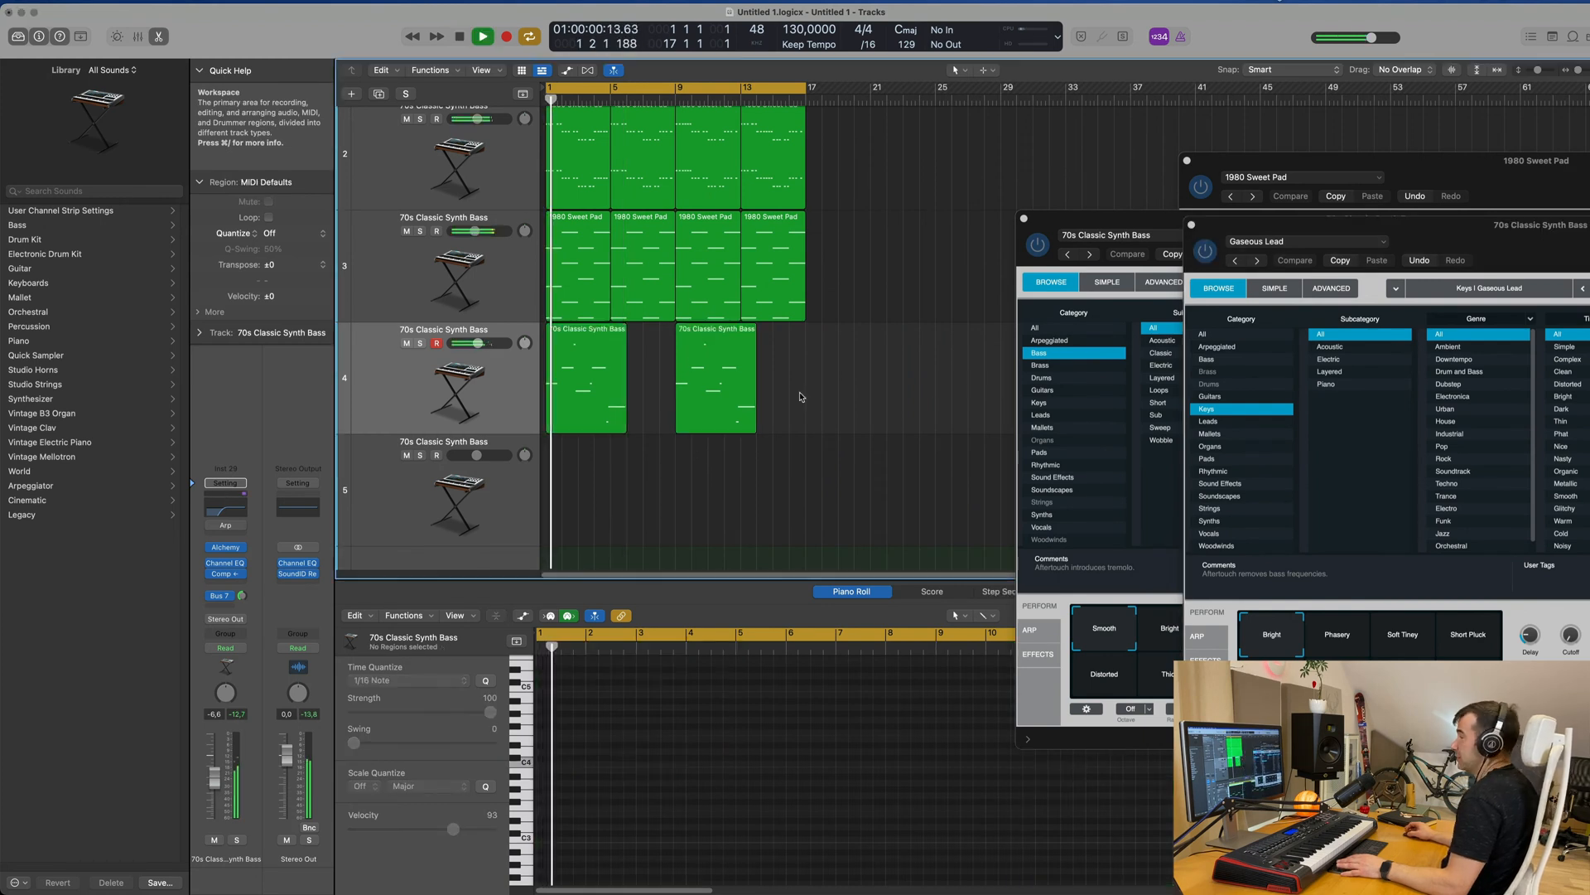
# - Copy the fourth track's first region to the fifth track, starting at bar 6
pyautogui.click(578, 365)
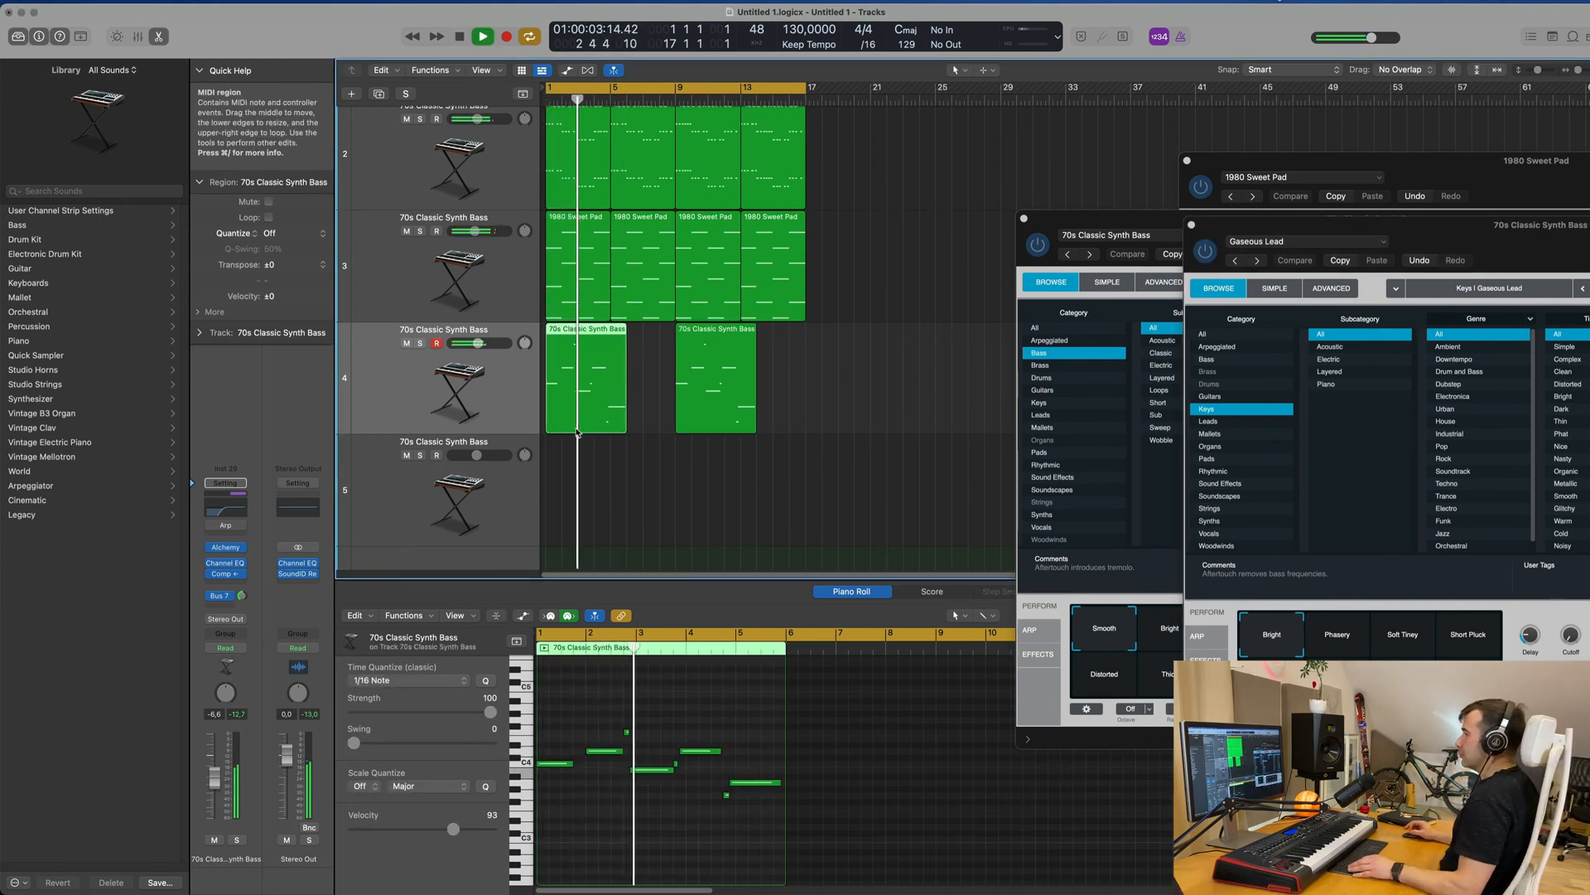
pyautogui.moveTo(591, 428); pyautogui.dragTo(673, 542)
pyautogui.press('space')
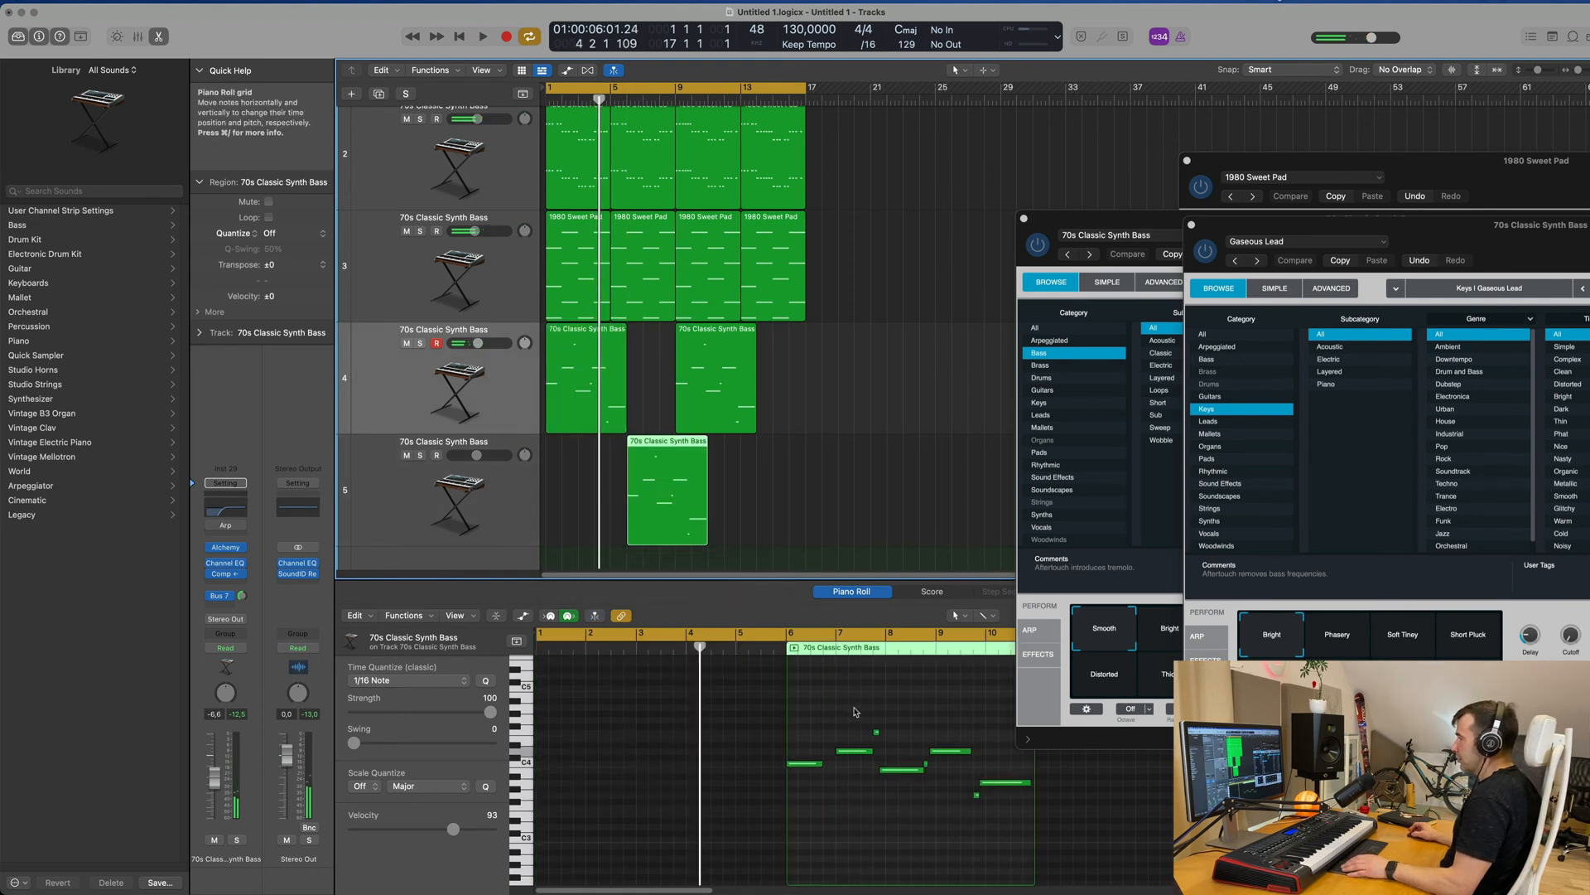
# - Keep only the first two notes of the fifth track's region, lengthen them to about one bar each and lower them an octave
pyautogui.hscroll(4, 855, 711)
pyautogui.moveTo(789, 717); pyautogui.dragTo(913, 807)
pyautogui.press('Delete')
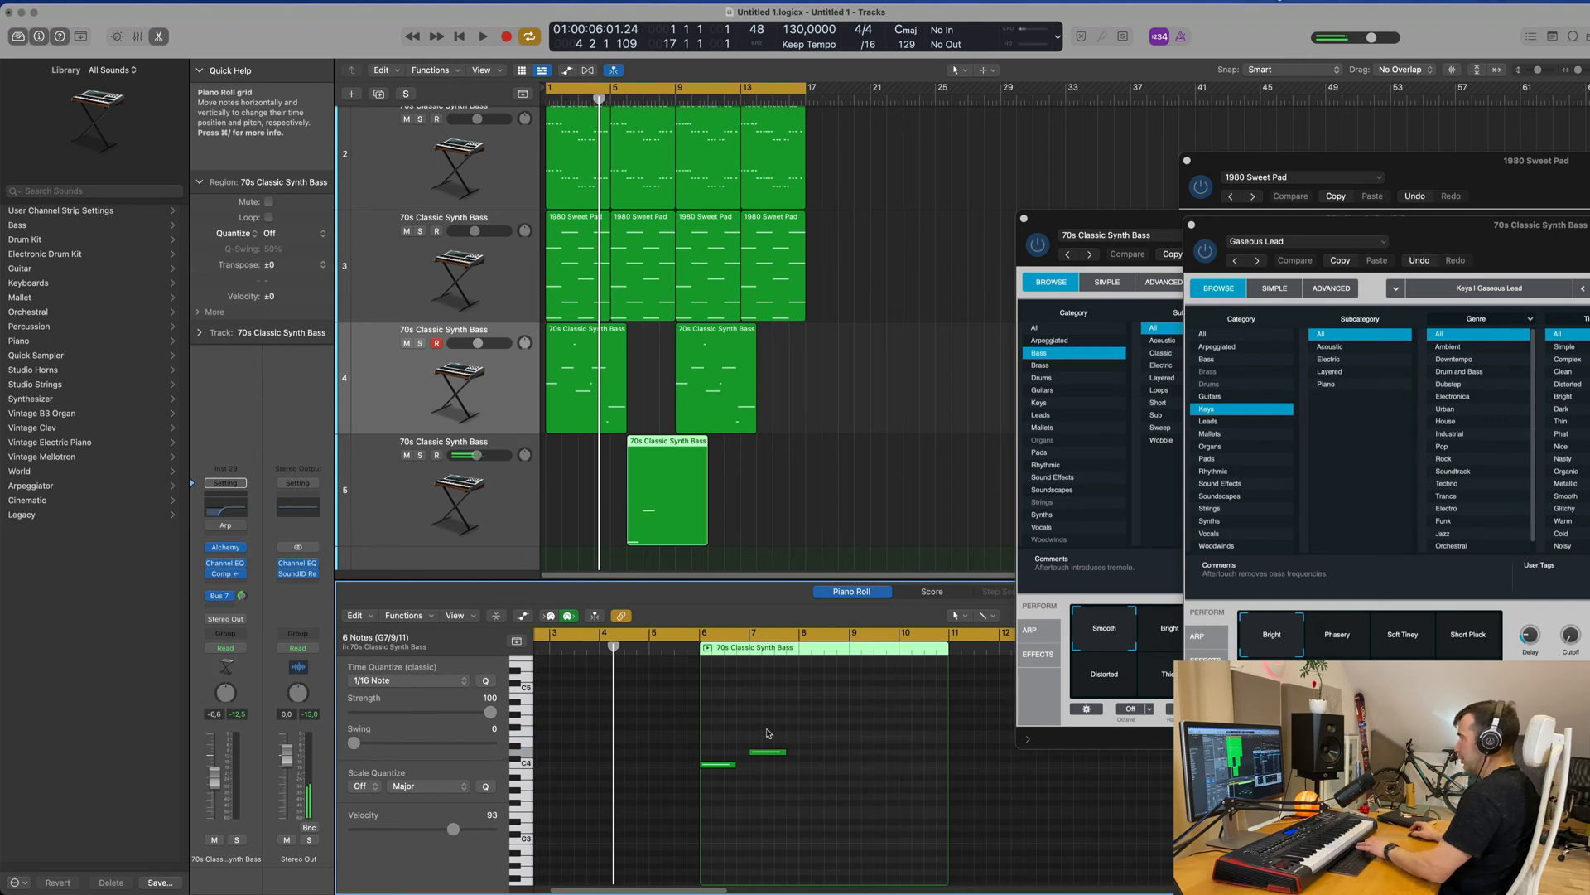
pyautogui.moveTo(735, 764); pyautogui.dragTo(766, 777)
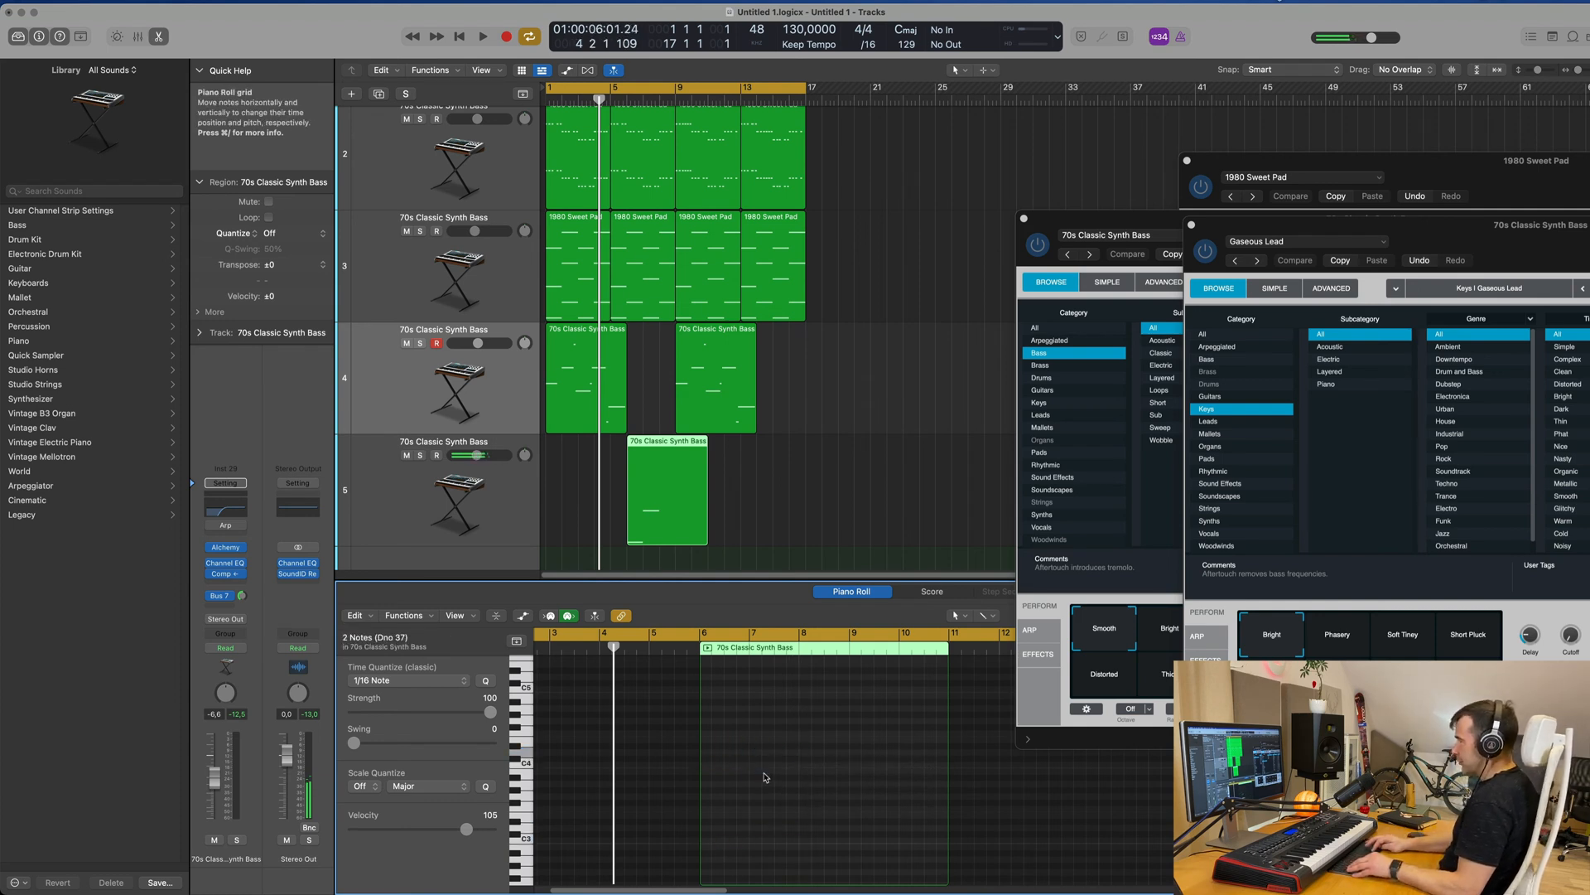
# - Play back the edited two-note region with the other tracks and reposition the Alchemy window
pyautogui.press('space')
pyautogui.moveTo(1384, 225); pyautogui.dragTo(1165, 125)
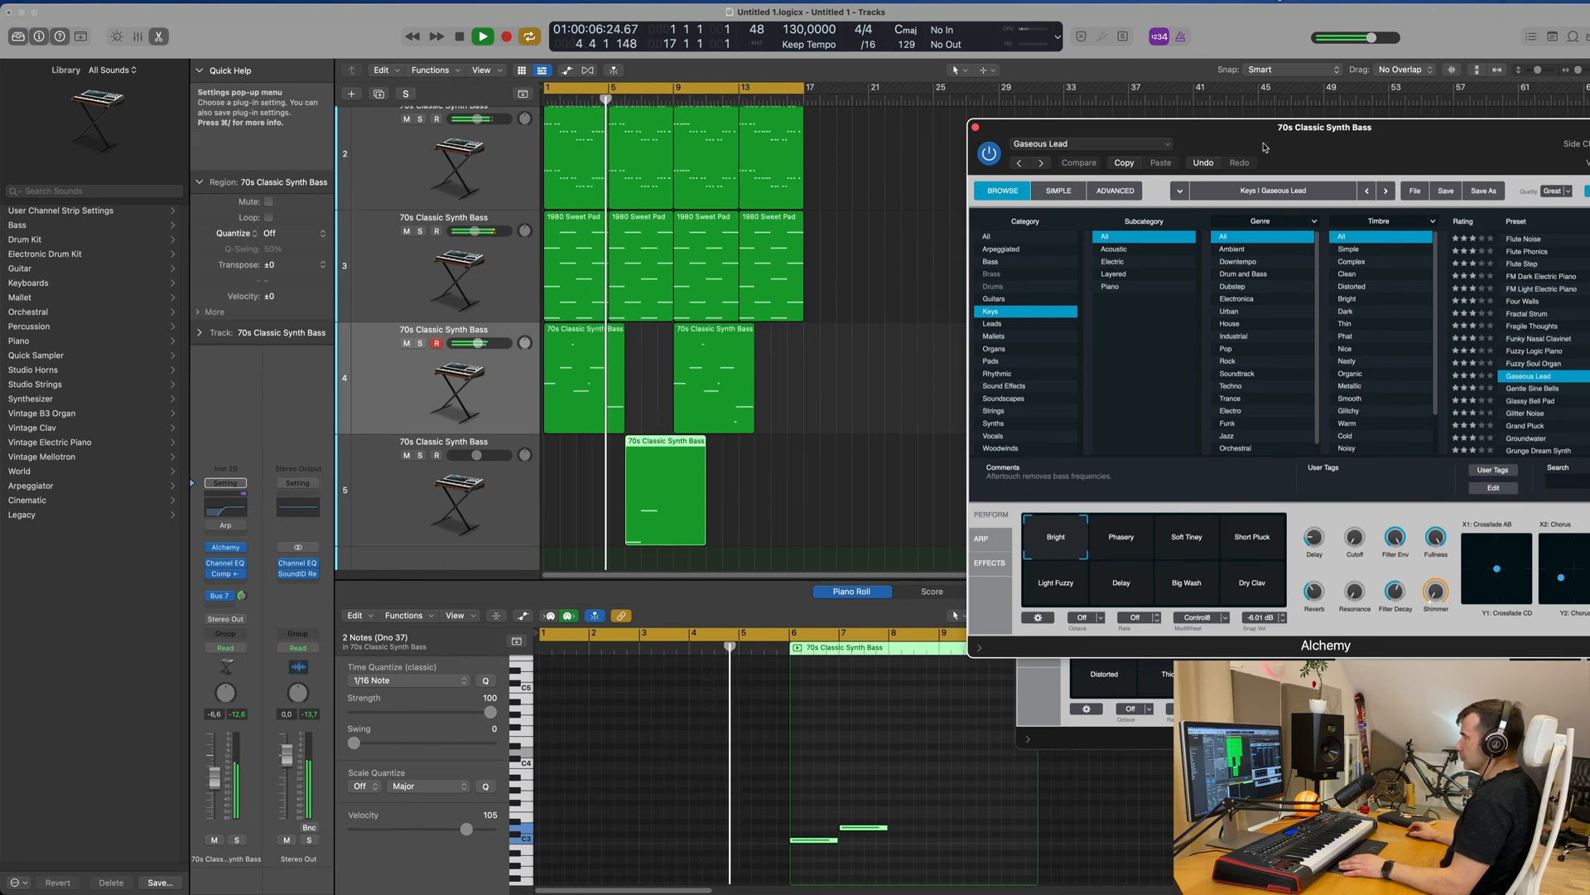
pyautogui.moveTo(1355, 138); pyautogui.dragTo(1166, 125)
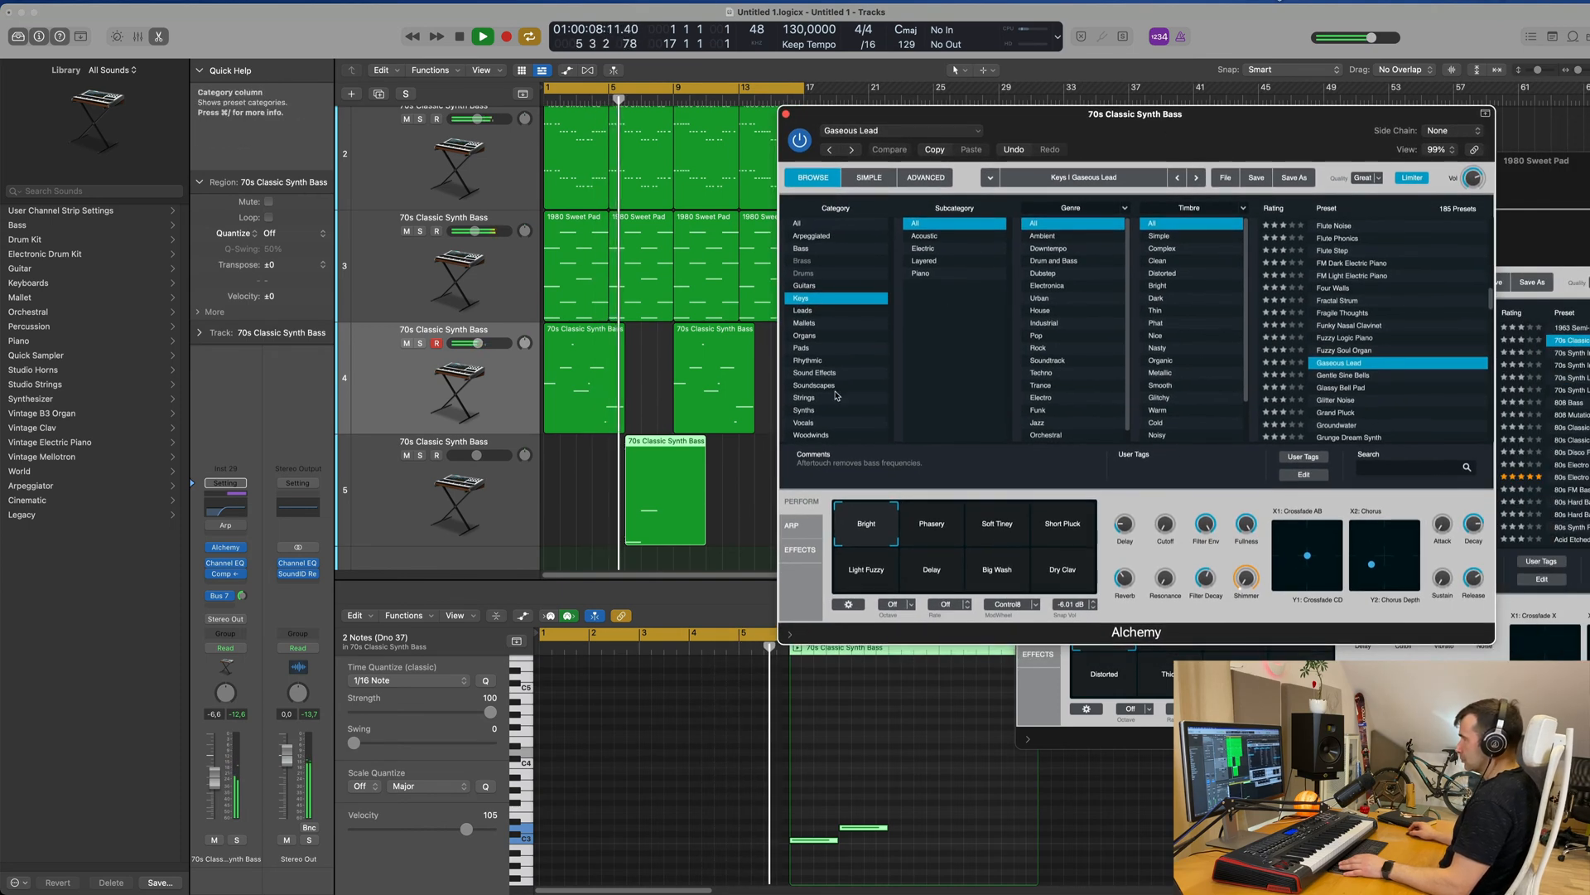
# - Add a third one-bar note at bar 8 of the fifth track by copying the second note to a lower pitch, and play back
pyautogui.click(514, 525)
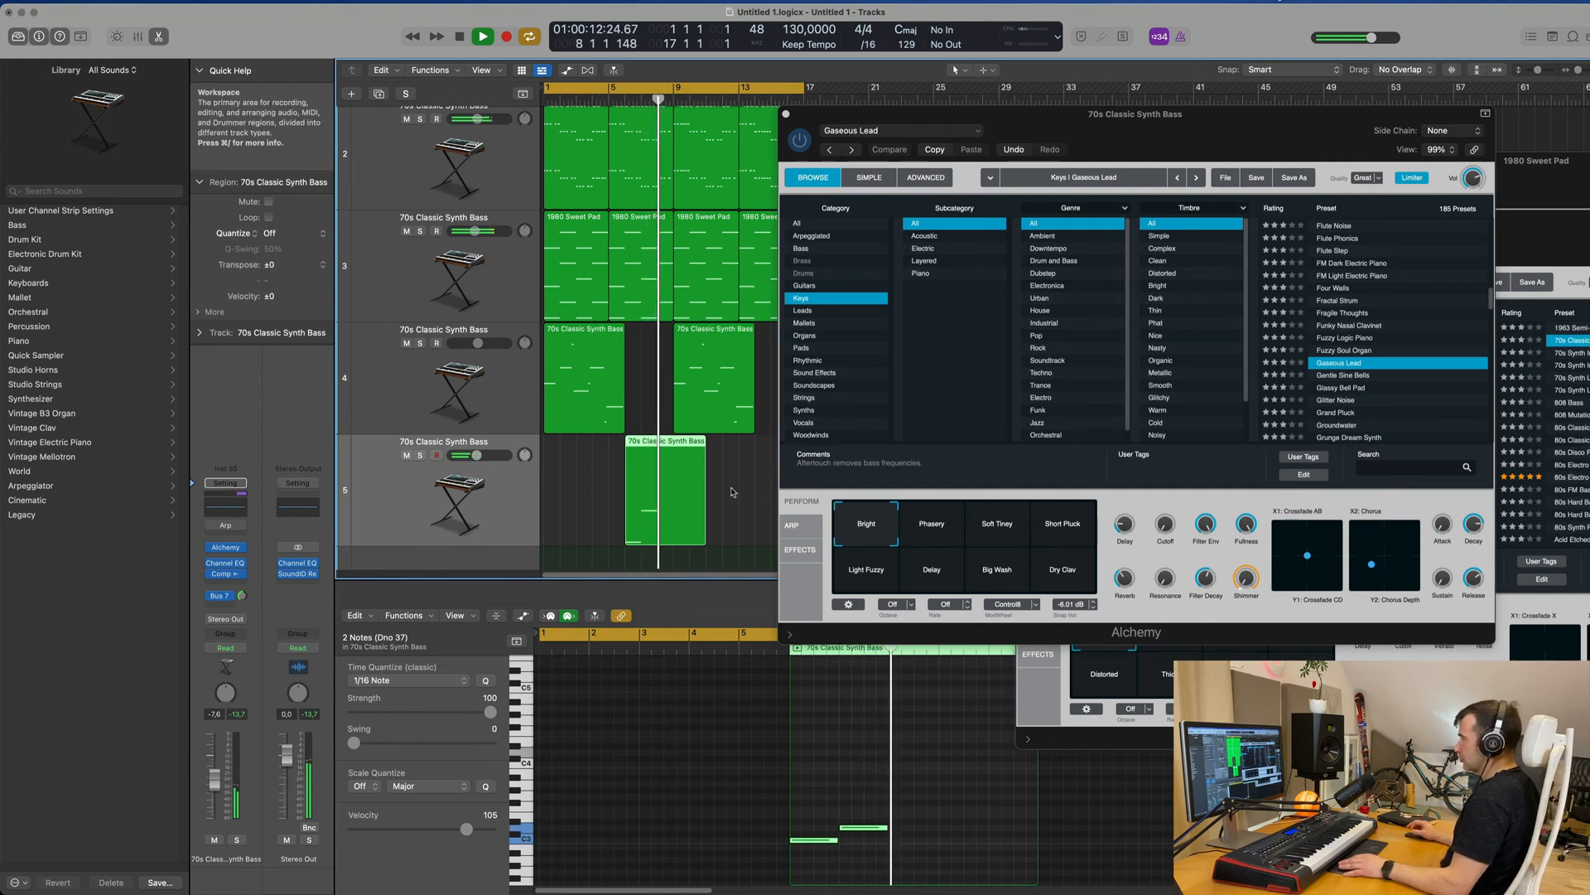
pyautogui.press('space')
pyautogui.click(892, 792)
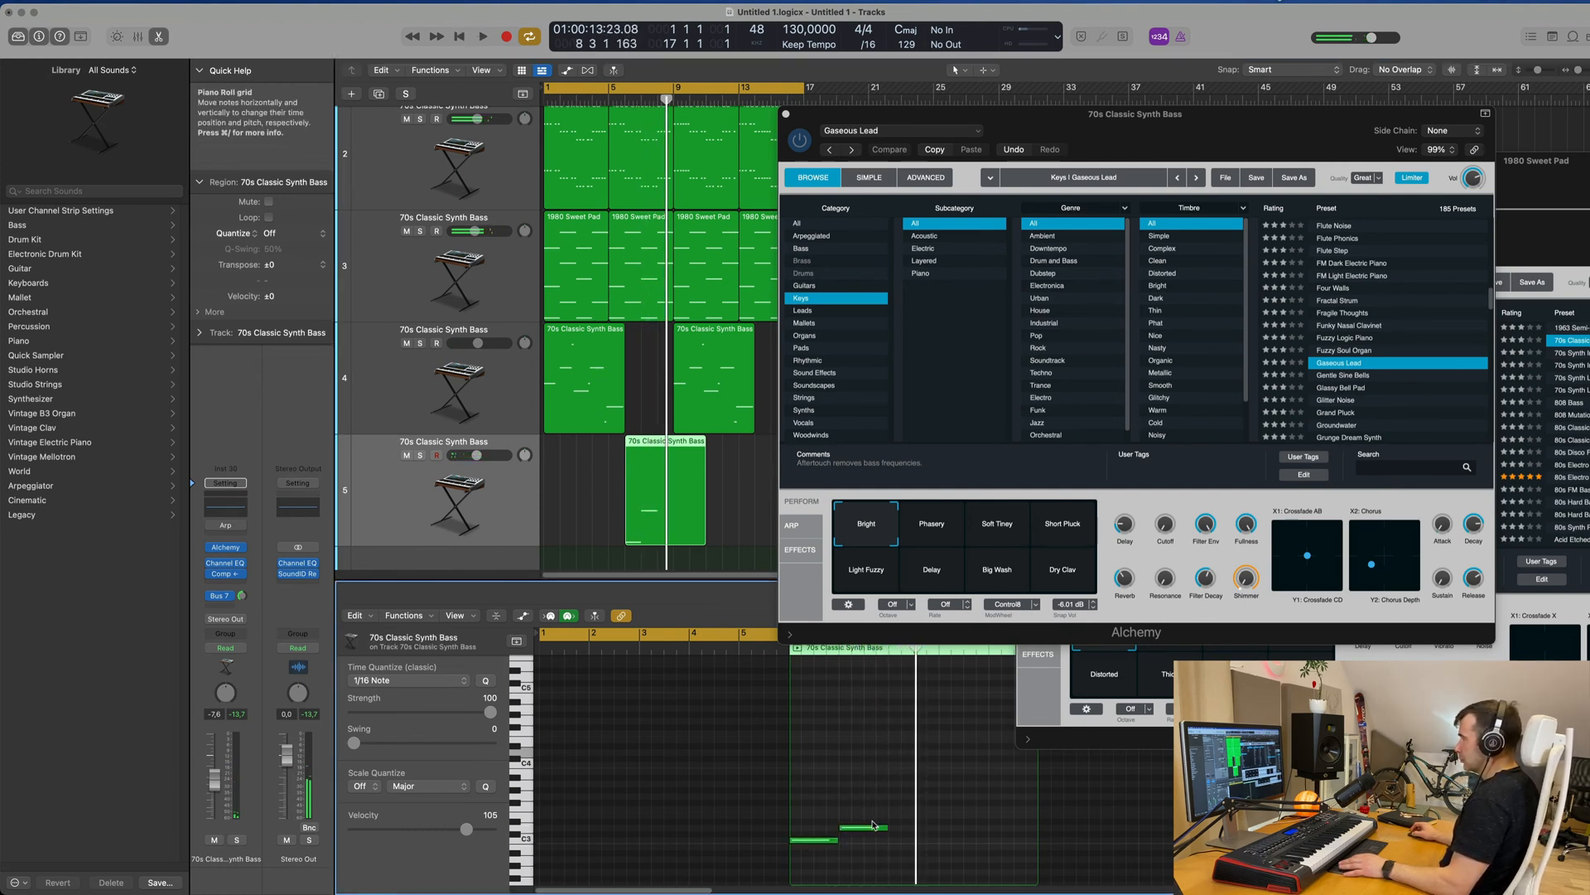
pyautogui.moveTo(867, 831); pyautogui.dragTo(918, 859)
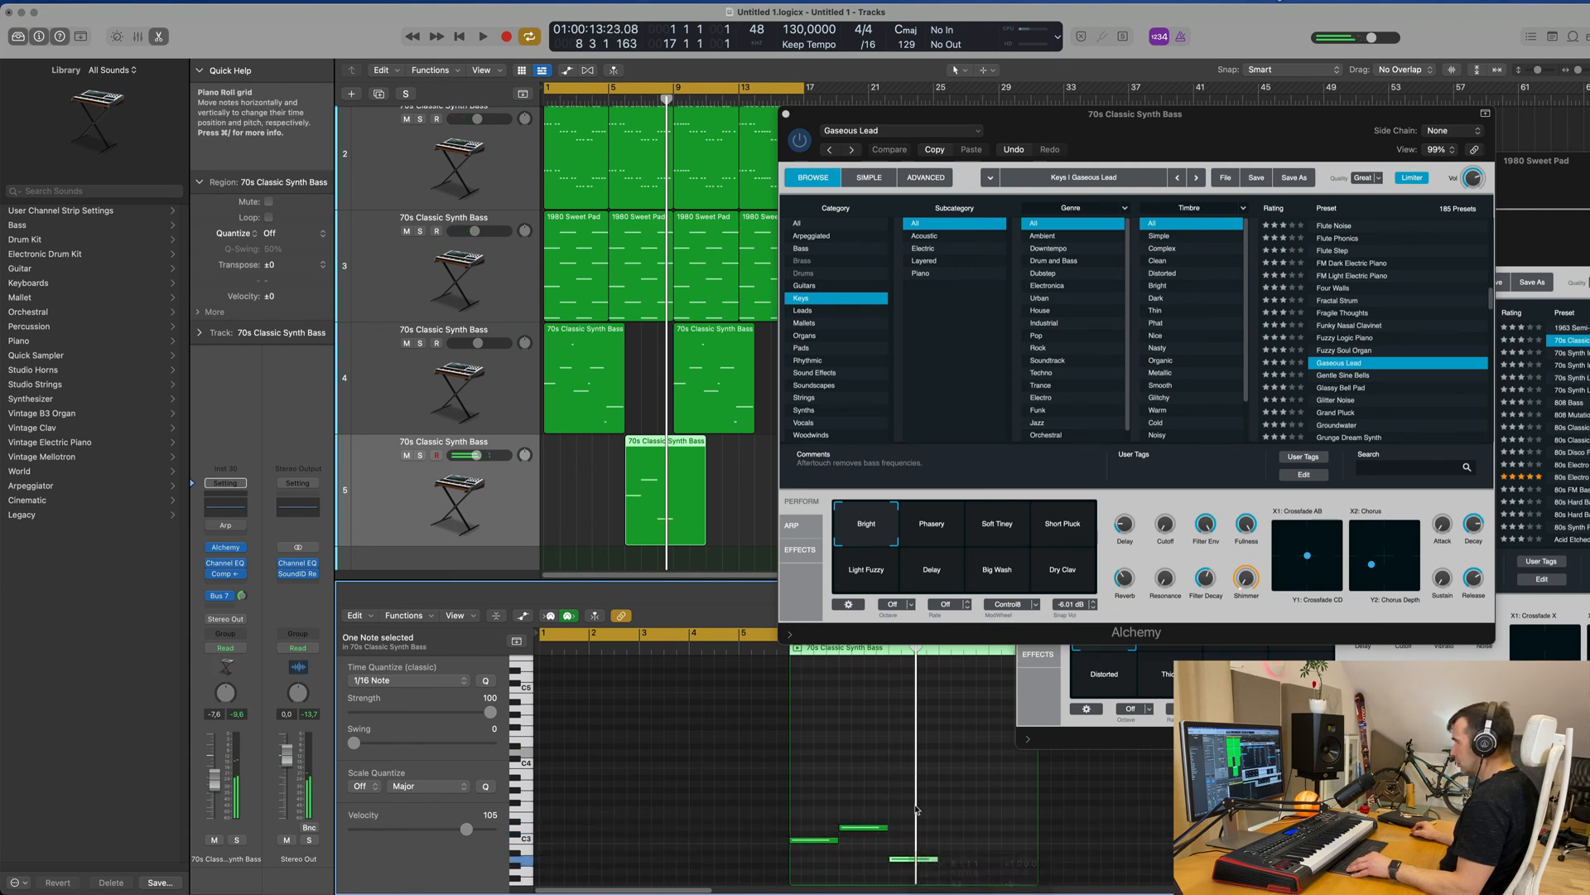
pyautogui.press('space')
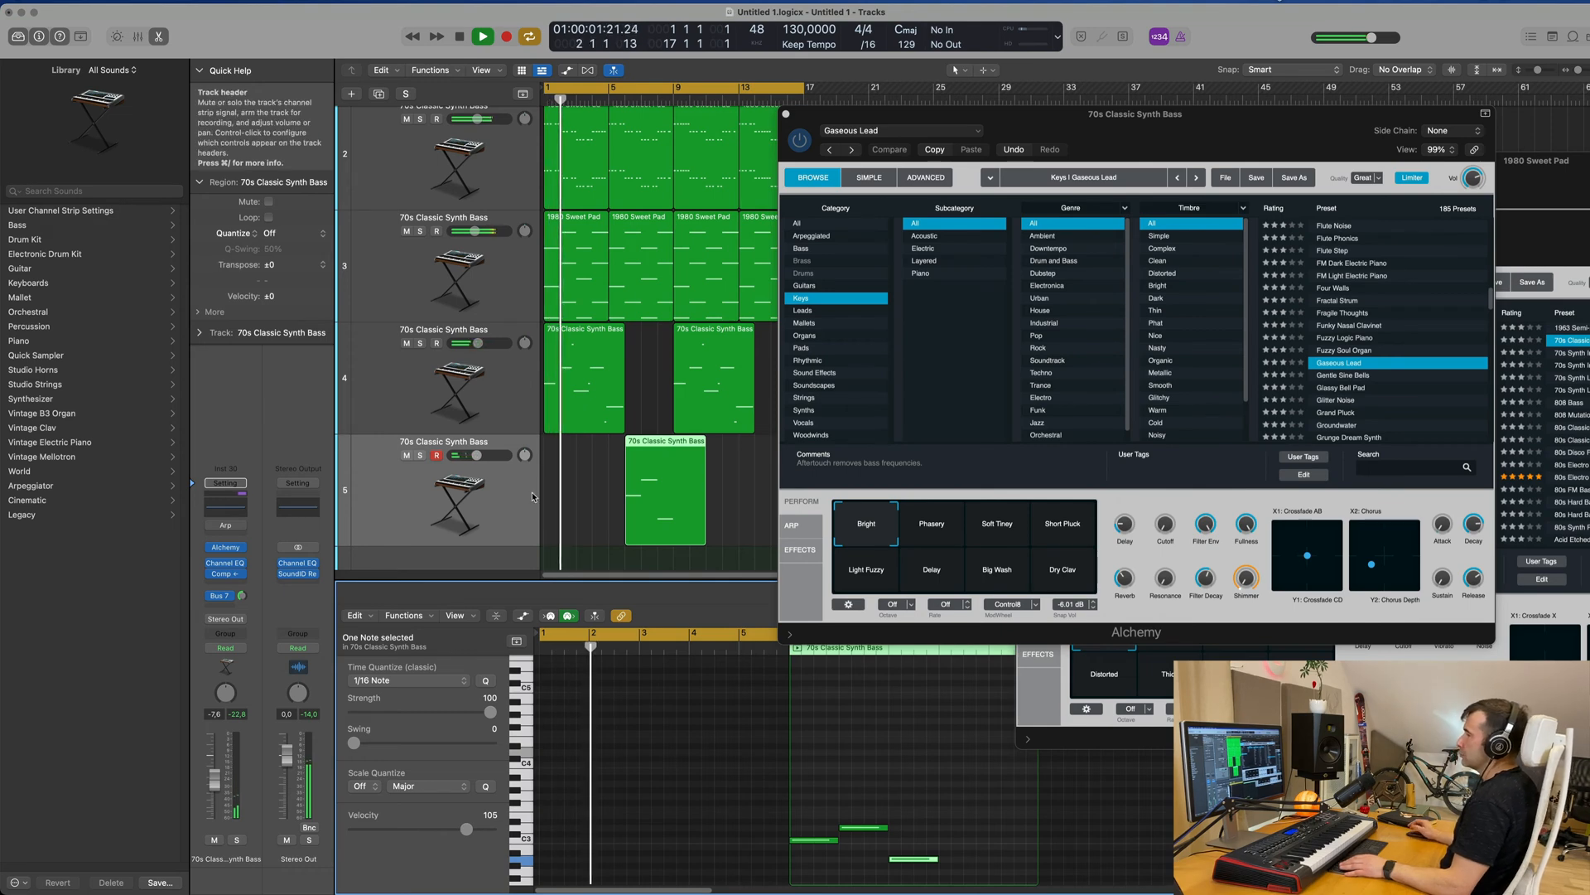
# - Open the fifth track's Alchemy and close the fourth track's Alchemy window
pyautogui.click(225, 548)
pyautogui.moveTo(867, 130); pyautogui.dragTo(1232, 347)
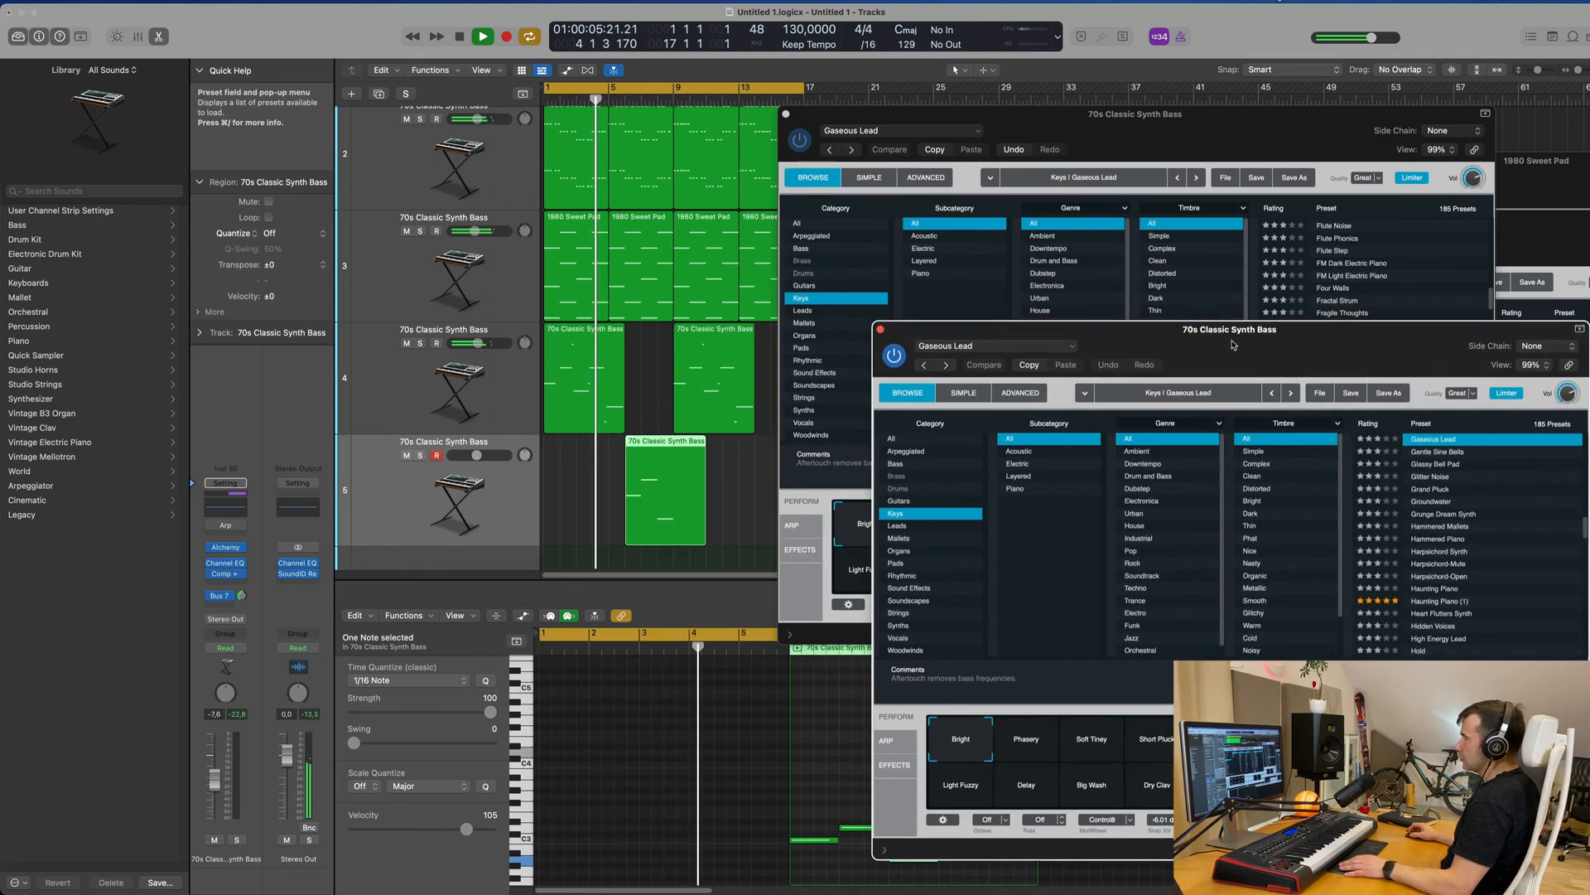
pyautogui.moveTo(785, 115); pyautogui.dragTo(946, 105)
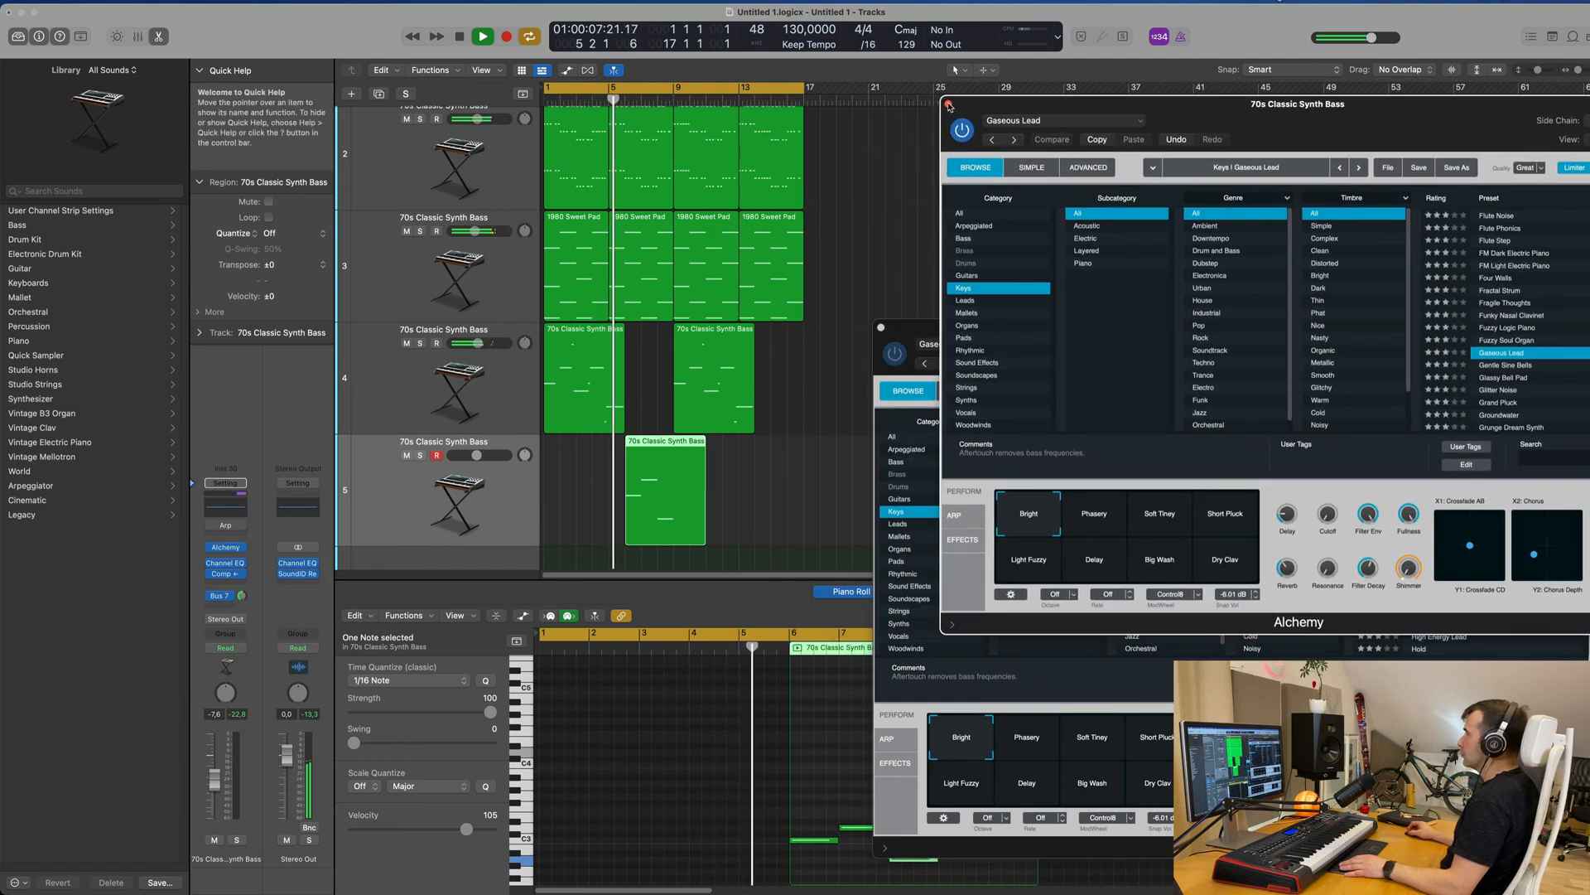
pyautogui.click(947, 105)
pyautogui.moveTo(1193, 333); pyautogui.dragTo(1125, 196)
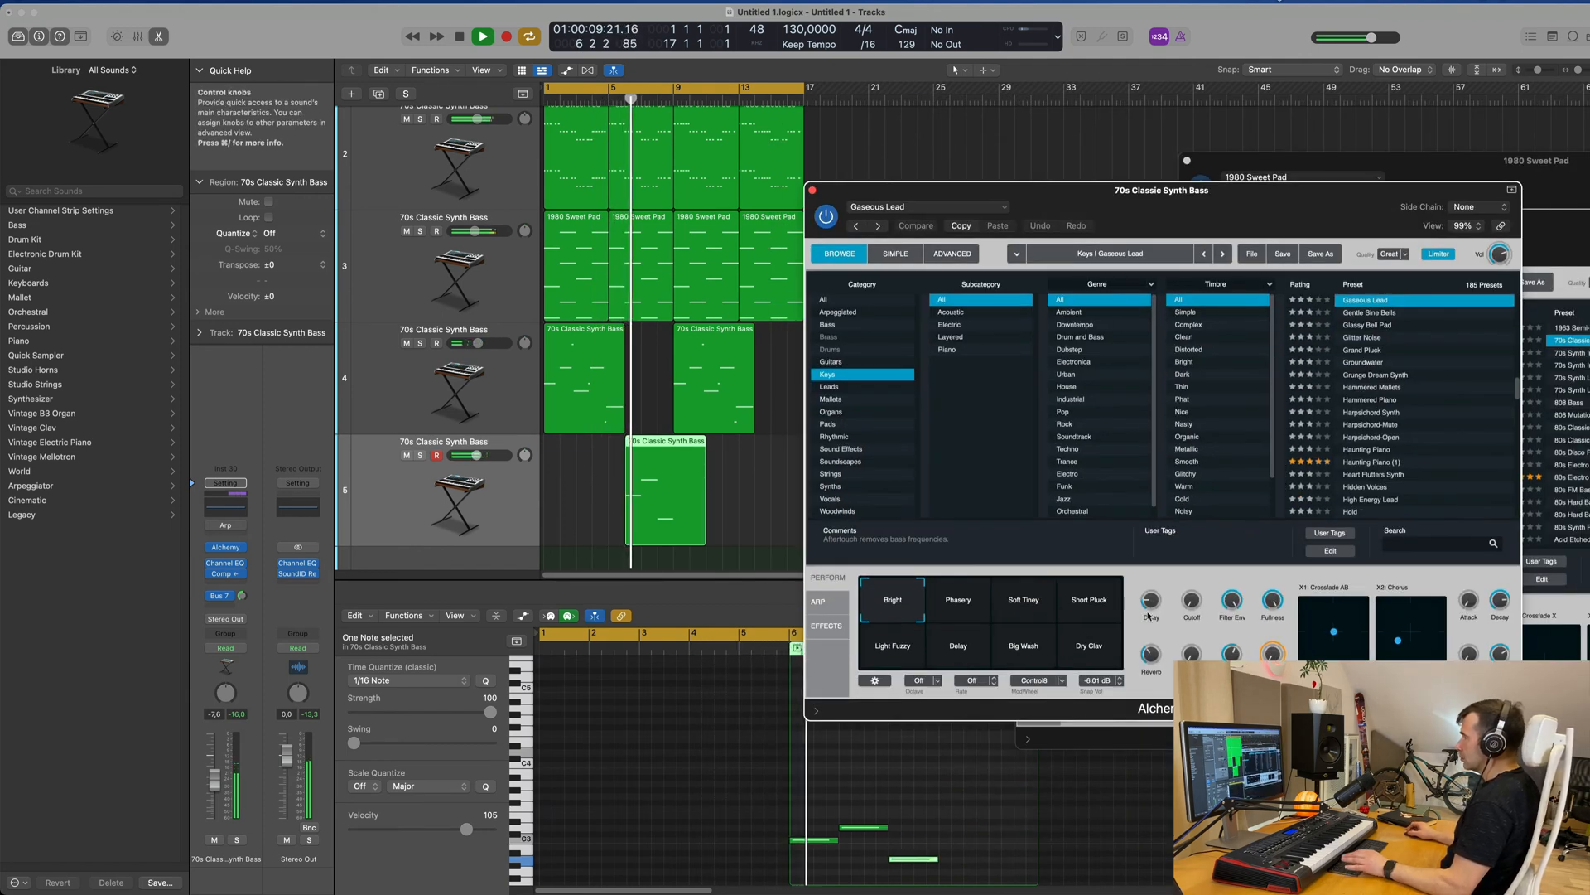
# - Audition Gaseous Lead performance snapshots from bar 6, including Light Fuzzy, Delay and Big Wash
pyautogui.click(1025, 623)
pyautogui.click(1076, 612)
pyautogui.click(623, 98)
pyautogui.click(901, 651)
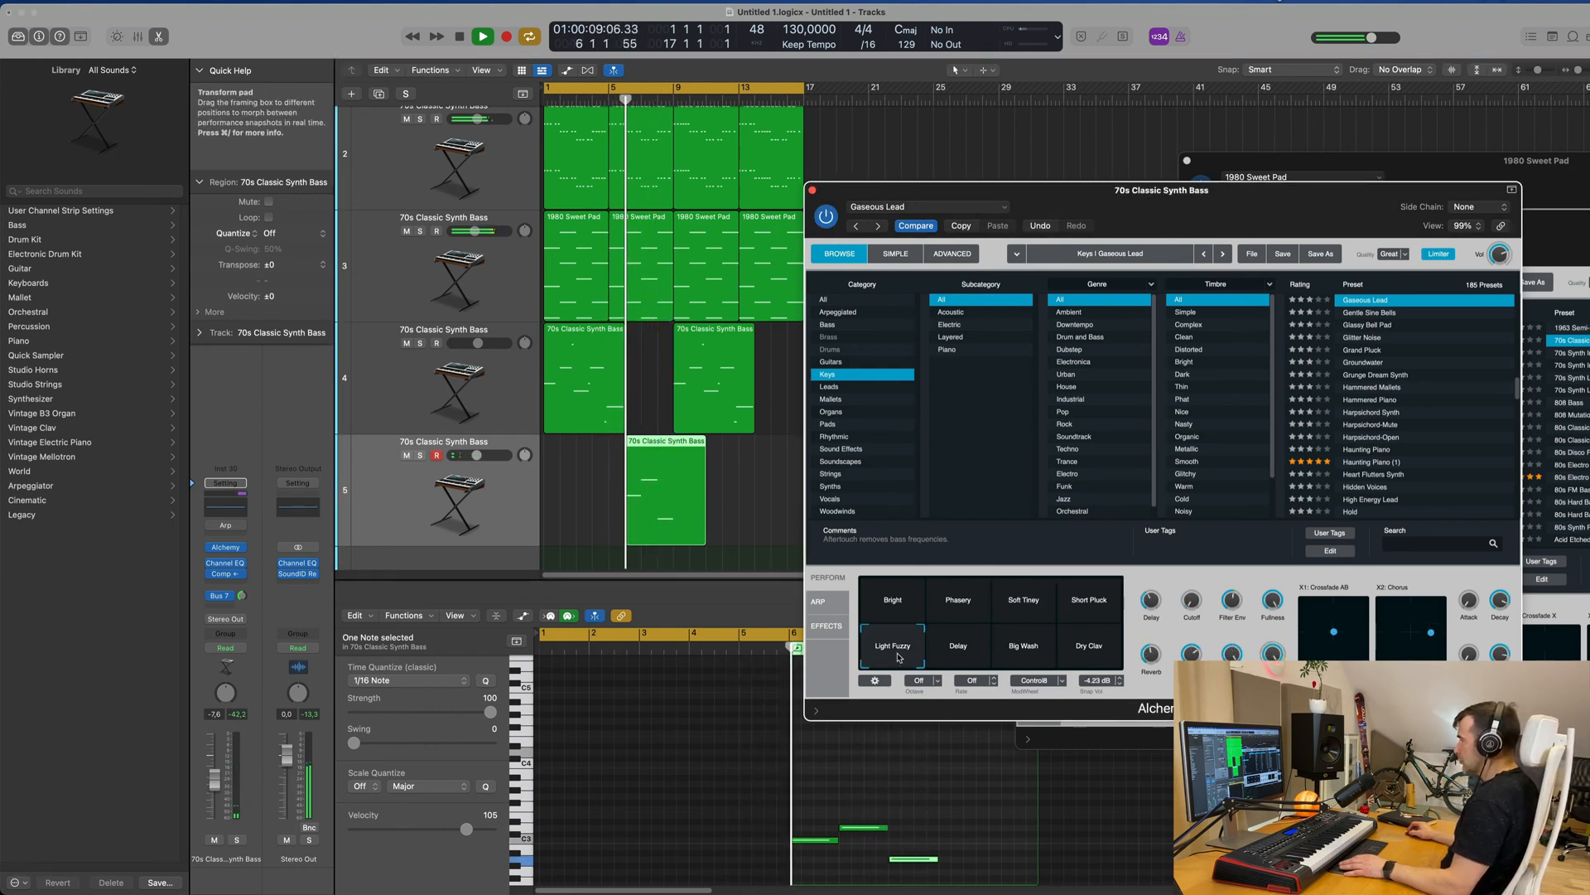
pyautogui.click(969, 650)
pyautogui.click(1023, 645)
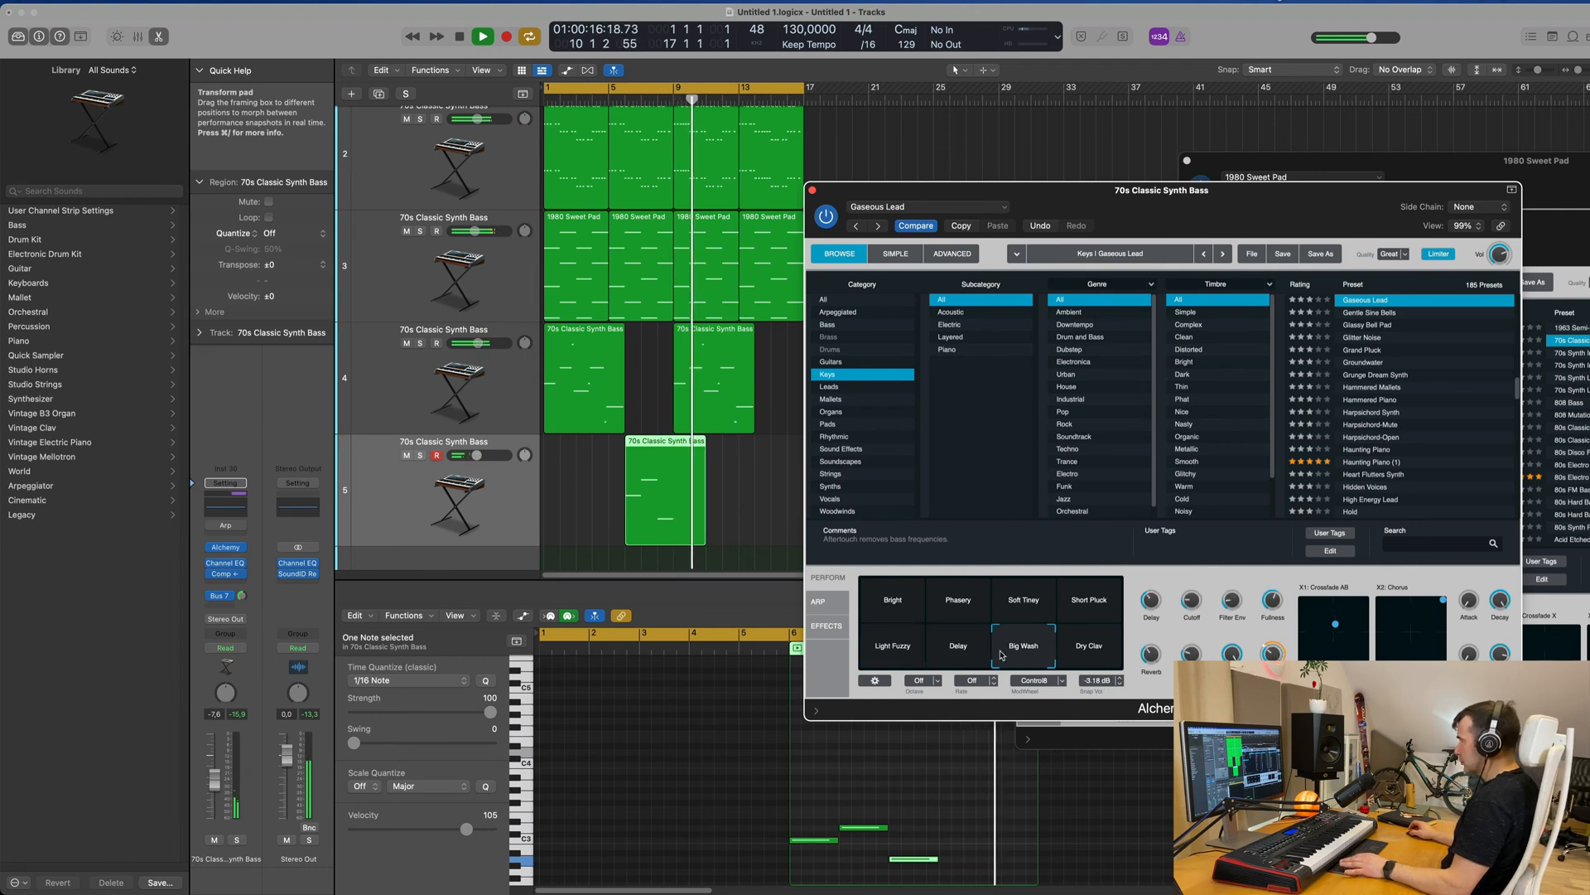
# - Copy the fifth track's region to bar 14 and play back the arrangement
pyautogui.press('space')
pyautogui.moveTo(657, 445); pyautogui.dragTo(786, 448)
pyautogui.press('space')
pyautogui.moveTo(1166, 206); pyautogui.dragTo(1104, 211)
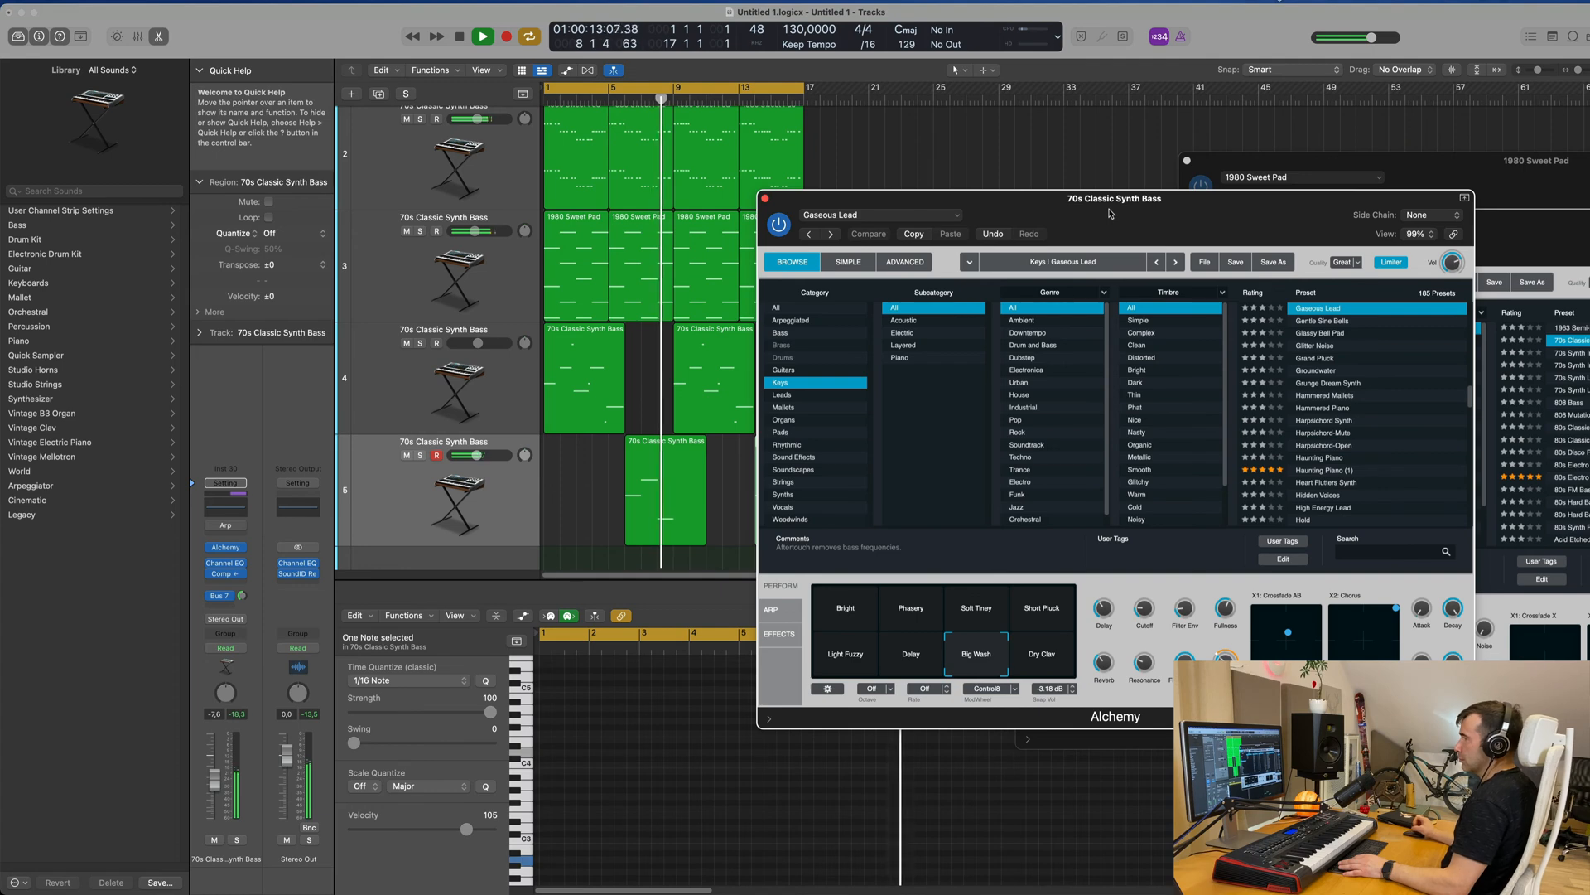
pyautogui.moveTo(1114, 213); pyautogui.dragTo(1113, 169)
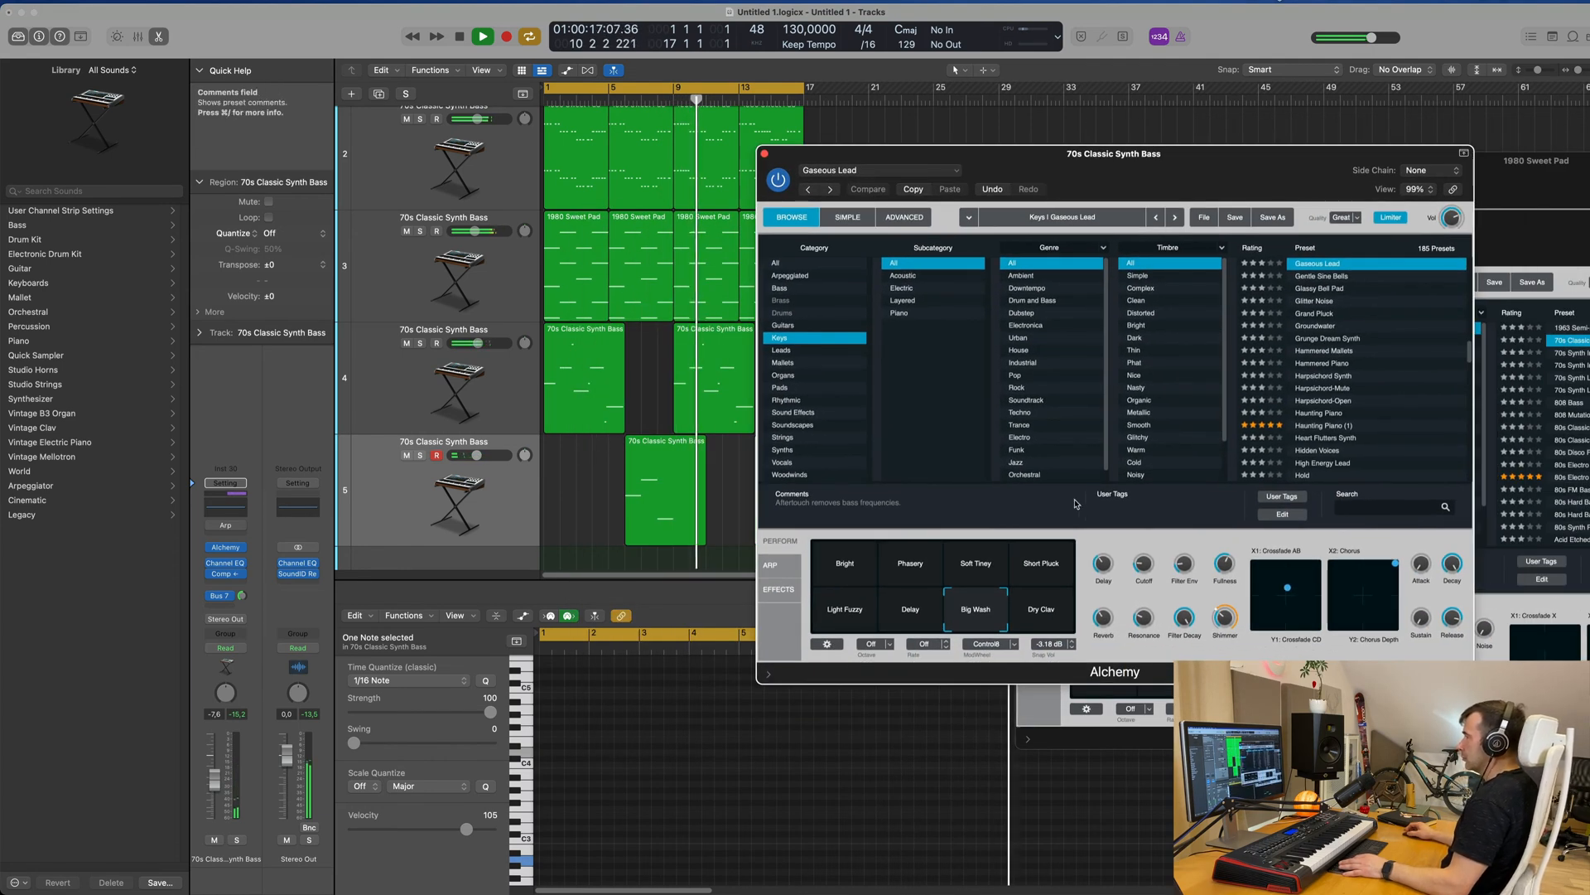
# - Load the Haunting Piano (1) preset on the fifth track and raise the track's volume to -3.8 dB
pyautogui.click(1342, 428)
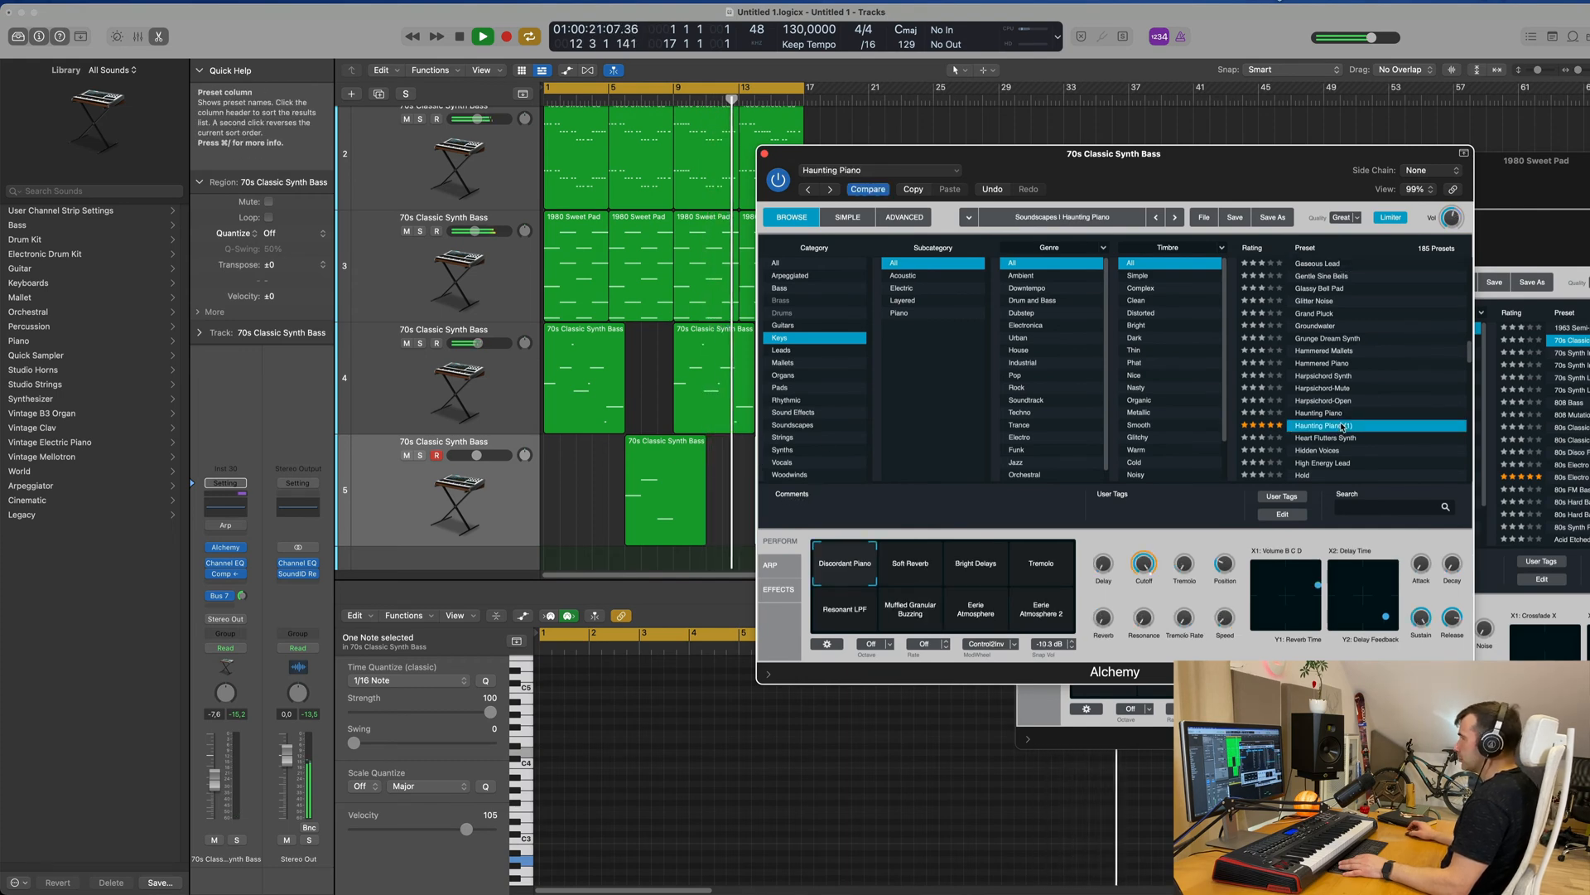
pyautogui.moveTo(1148, 168); pyautogui.dragTo(1230, 139)
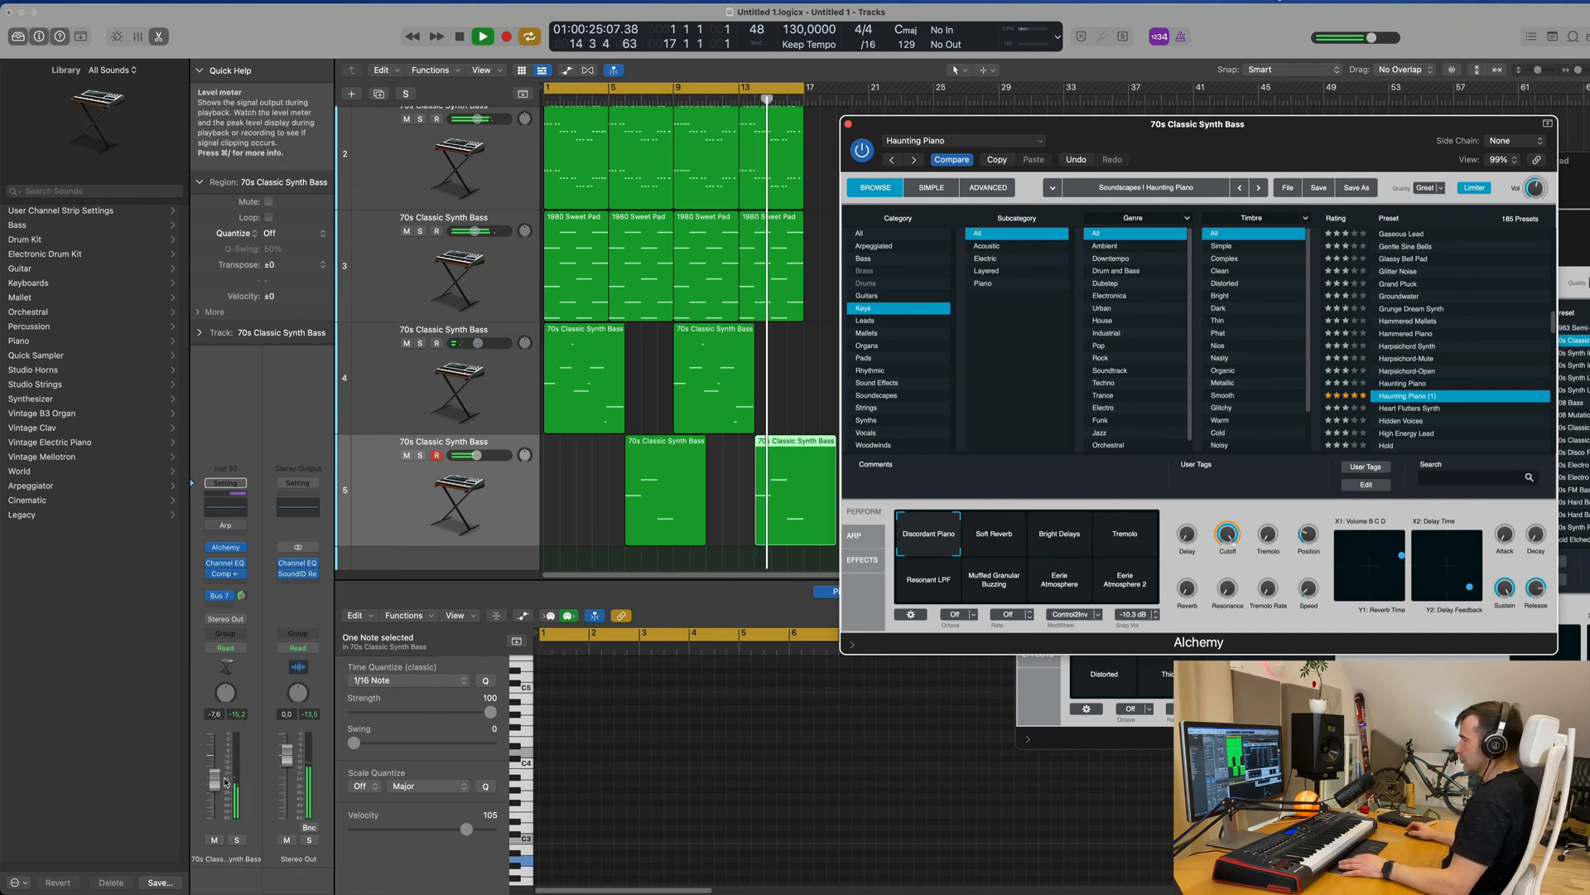
pyautogui.moveTo(214, 779); pyautogui.dragTo(215, 753)
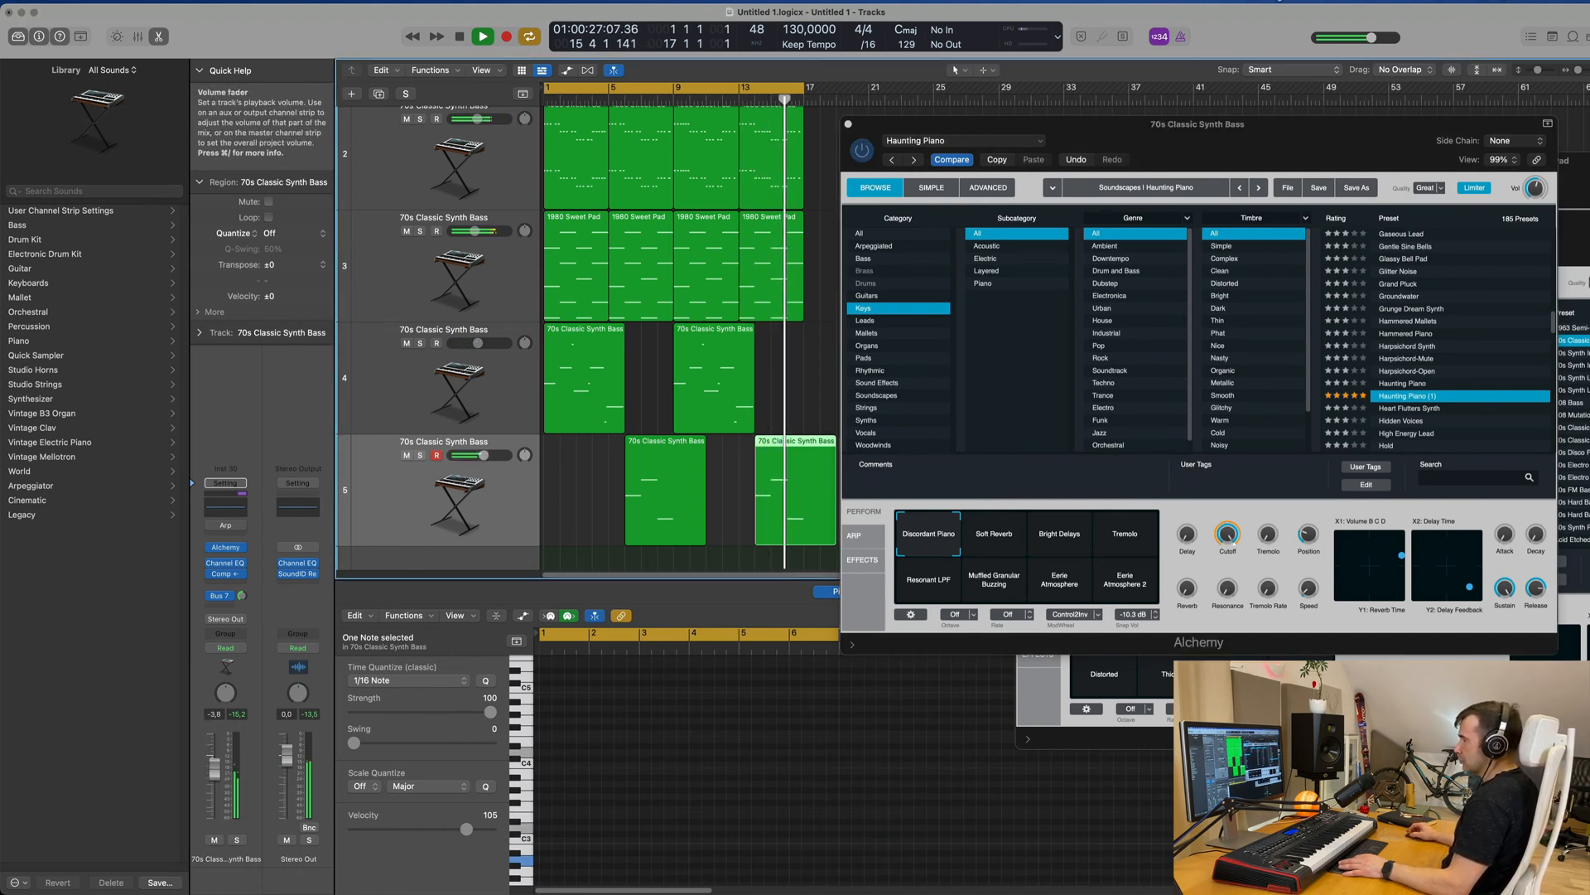
# - Try the Jug Kalimba preset on the fifth track during playback
pyautogui.scroll(-3, 1348, 404)
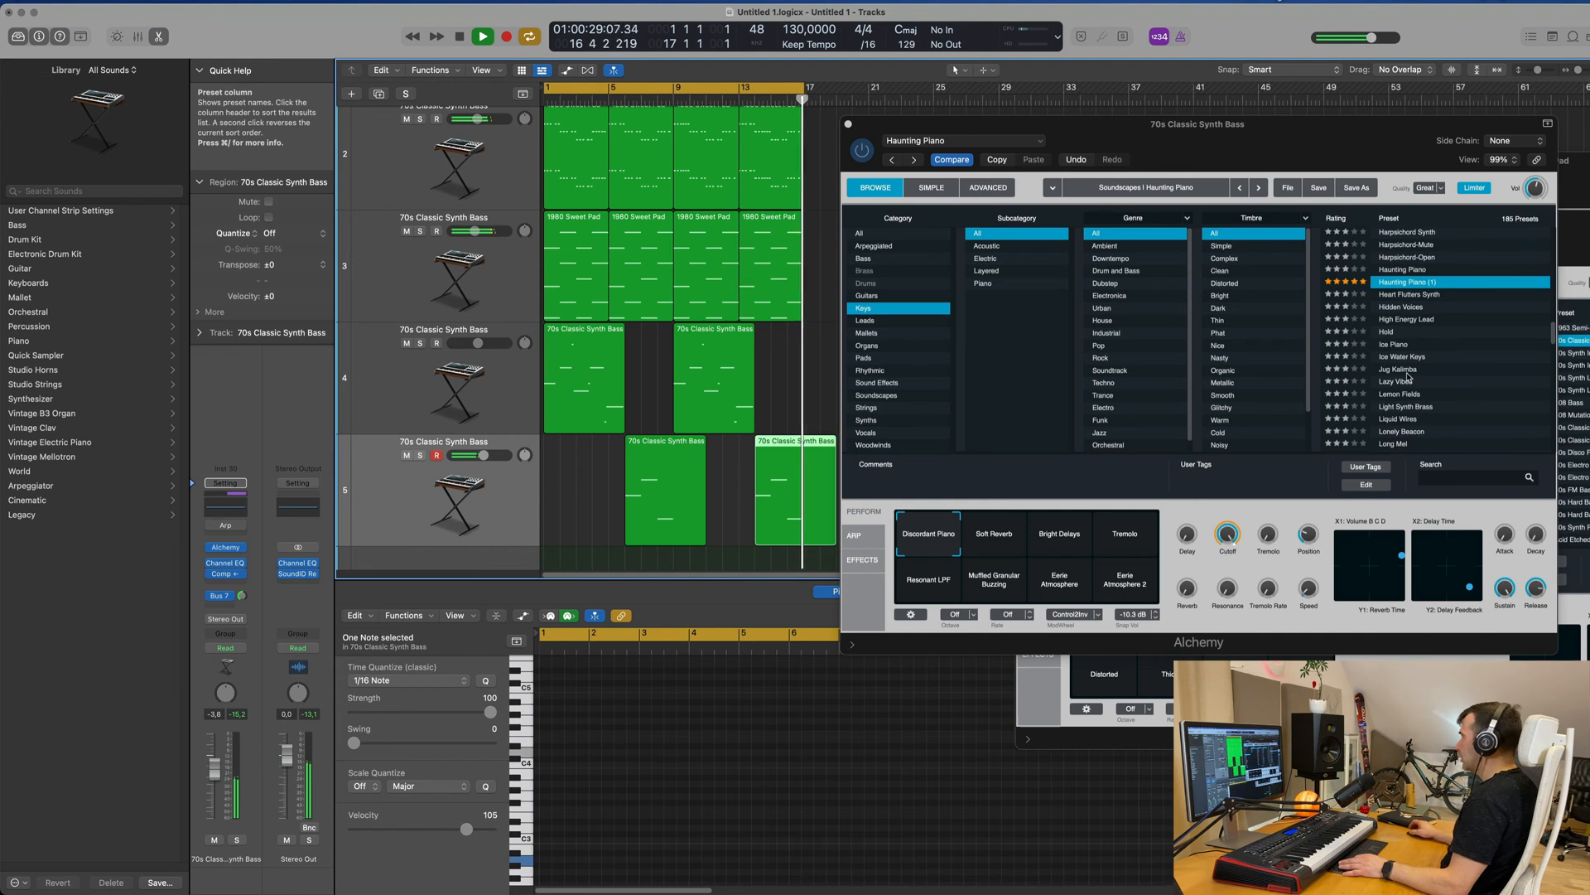
pyautogui.click(1399, 370)
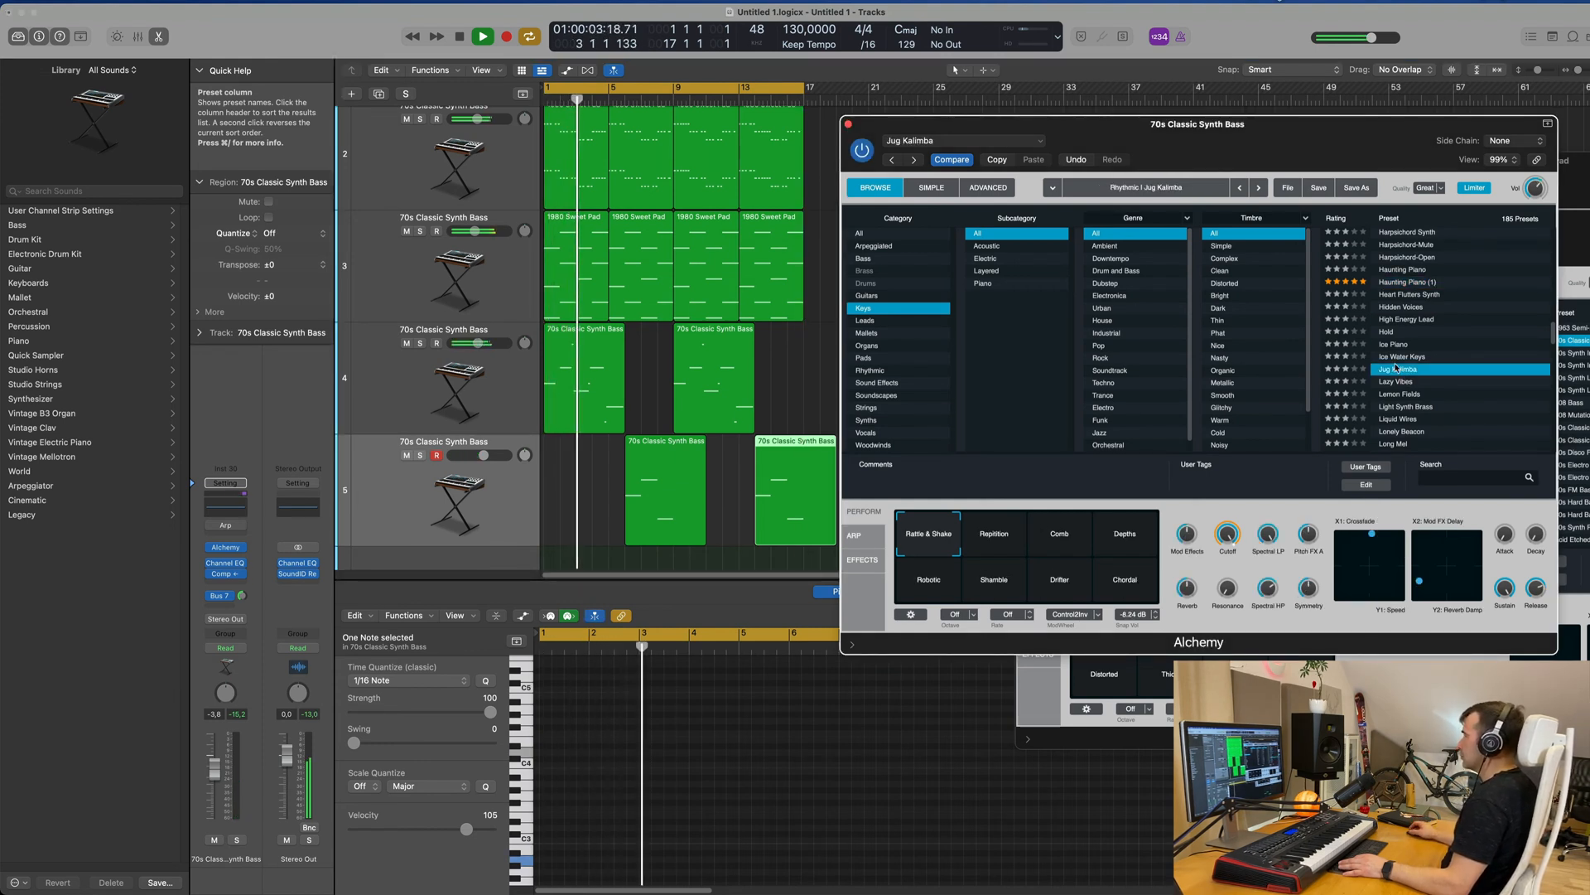
pyautogui.moveTo(1293, 140); pyautogui.dragTo(1174, 213)
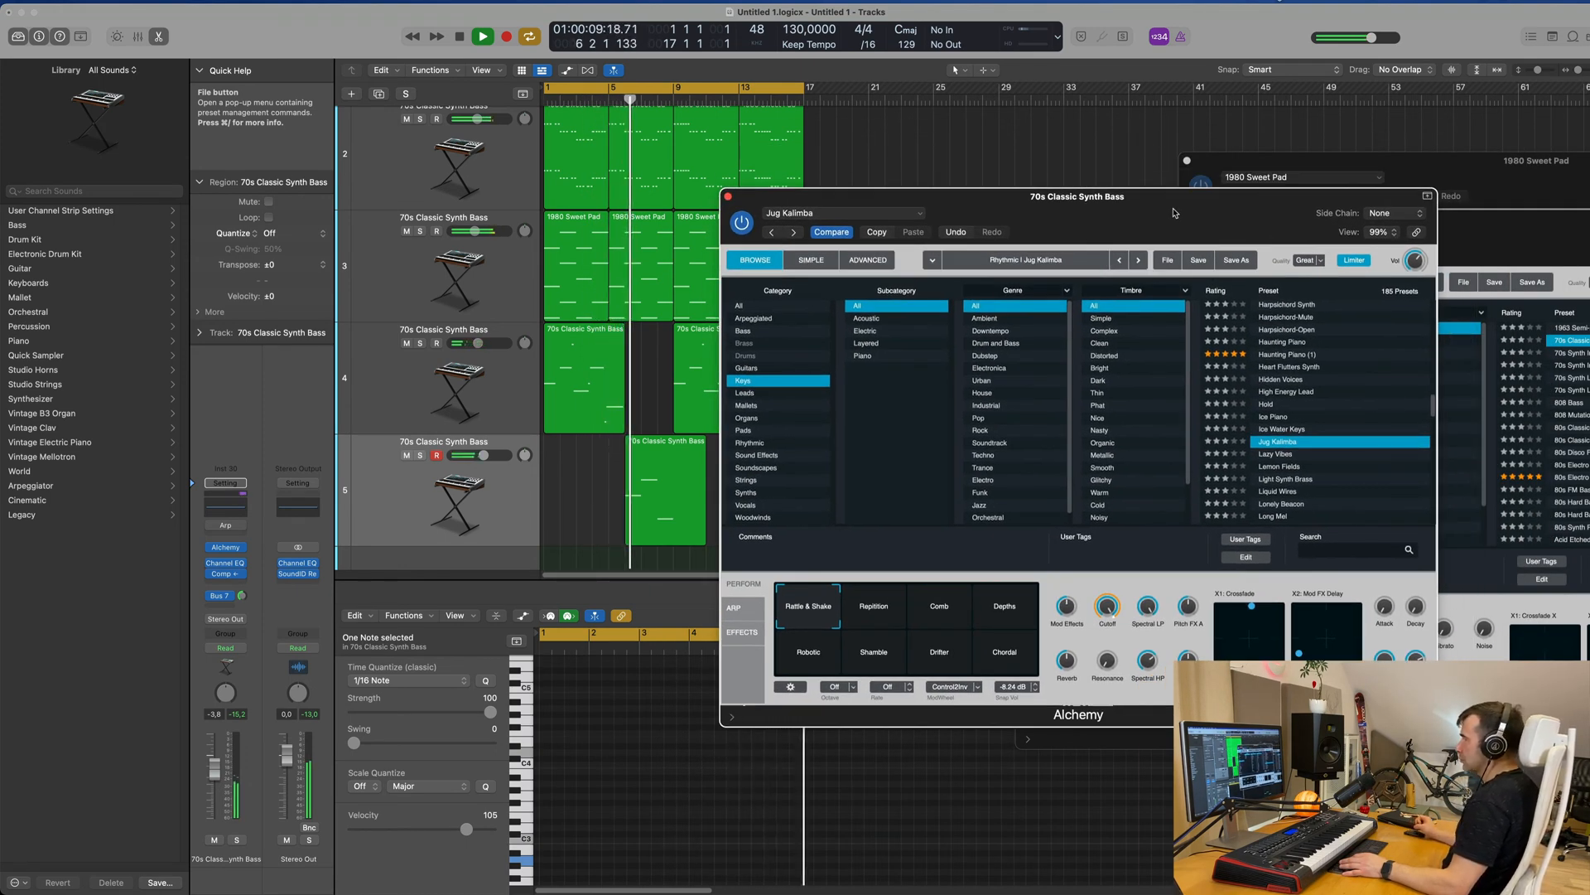
# - Load the Mallet-O-Harmonics preset in the fifth track's Alchemy
pyautogui.scroll(-4, 1319, 400)
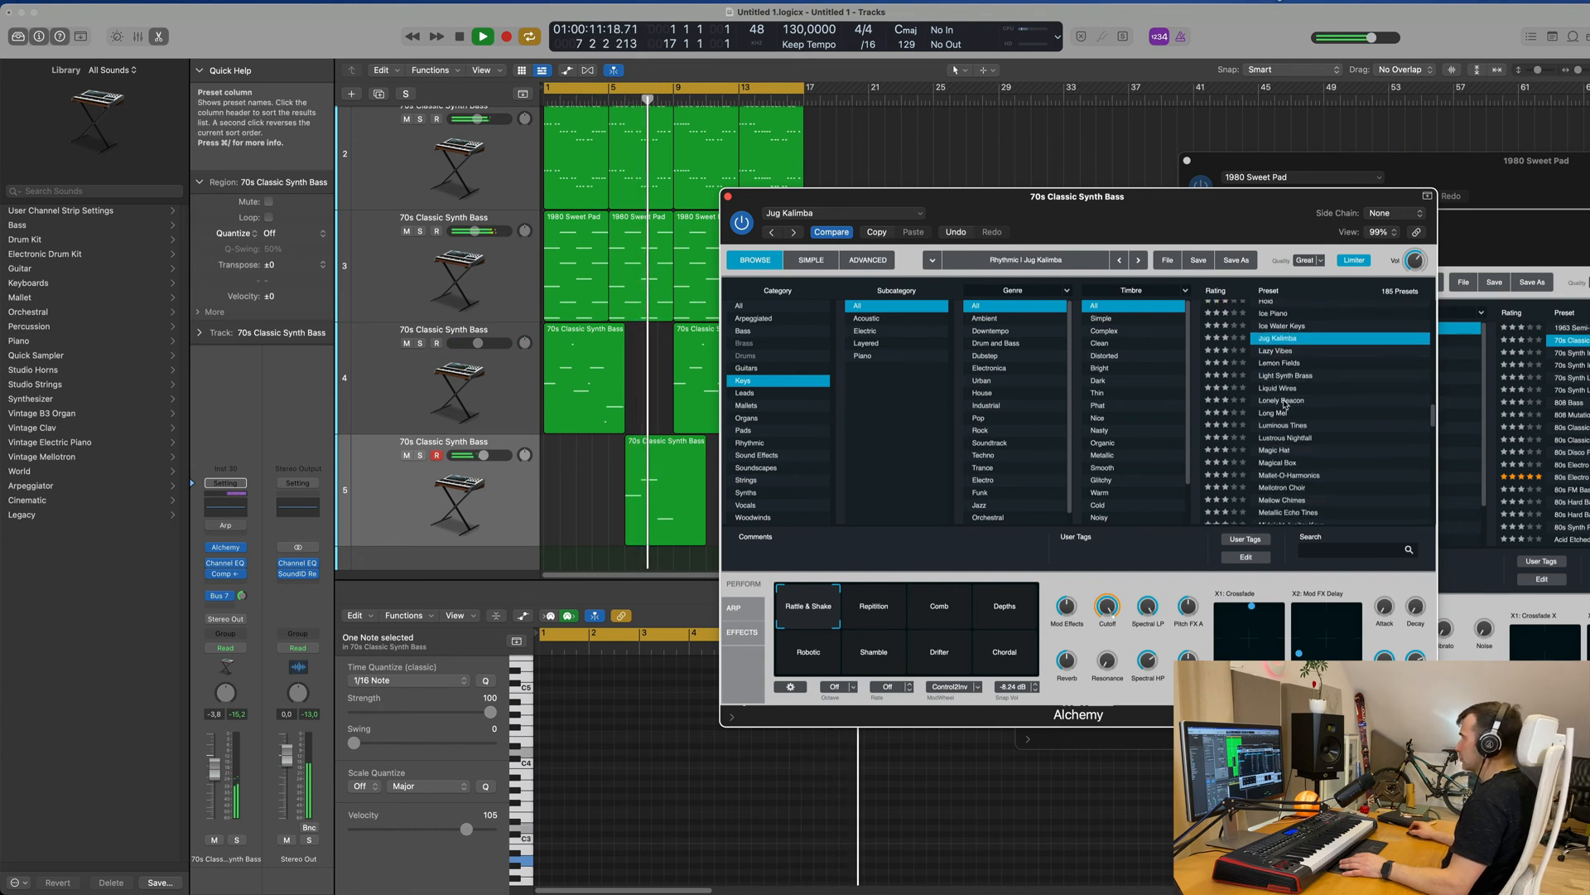
pyautogui.scroll(-1, 1308, 415)
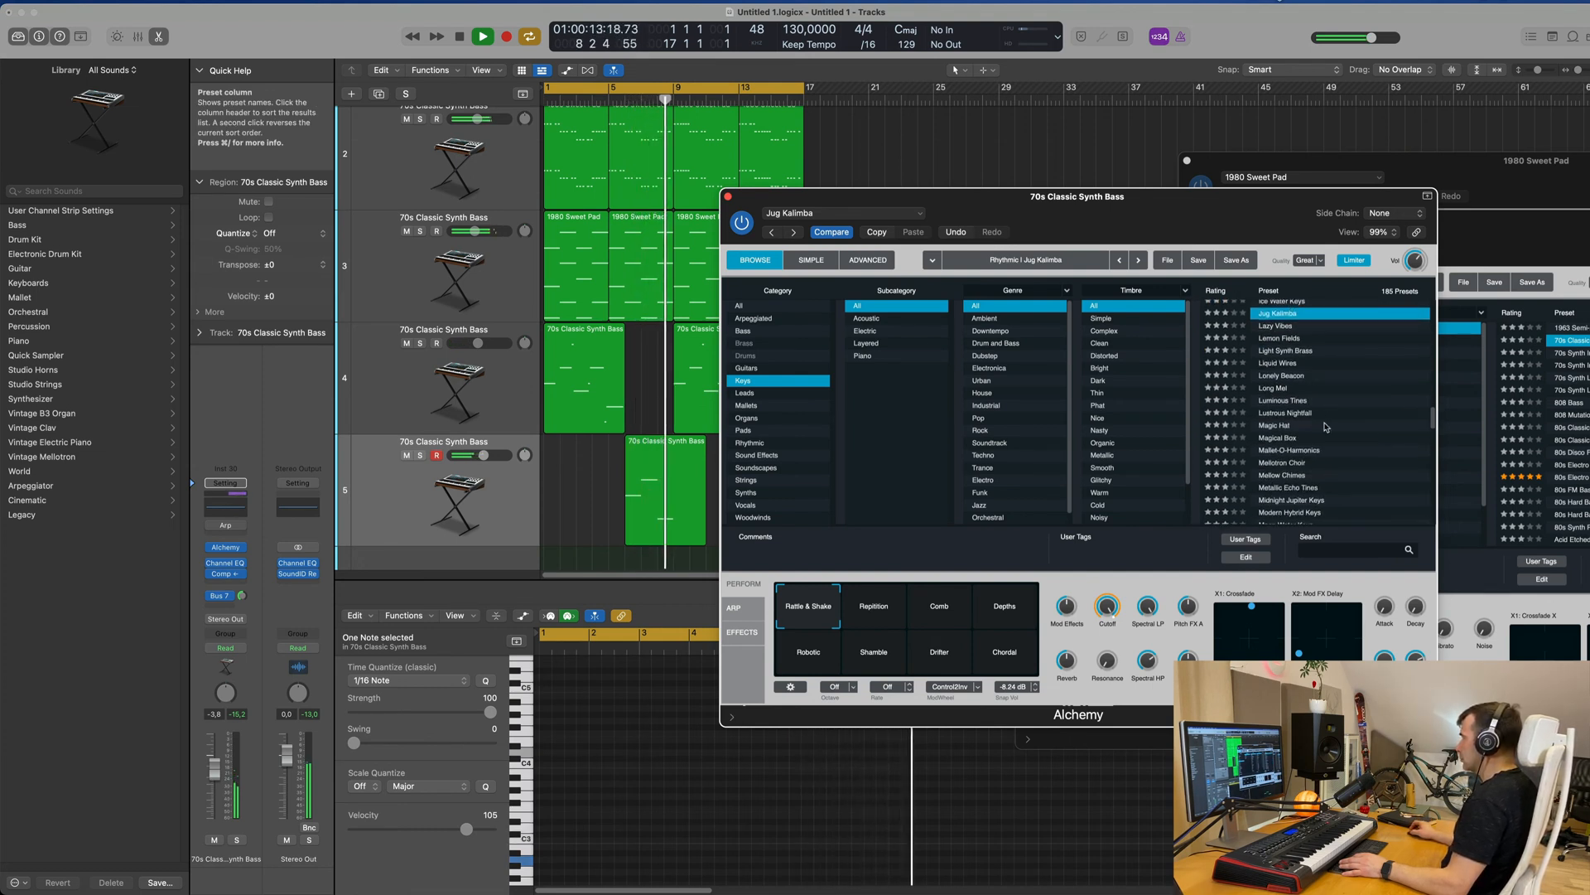
pyautogui.click(1303, 451)
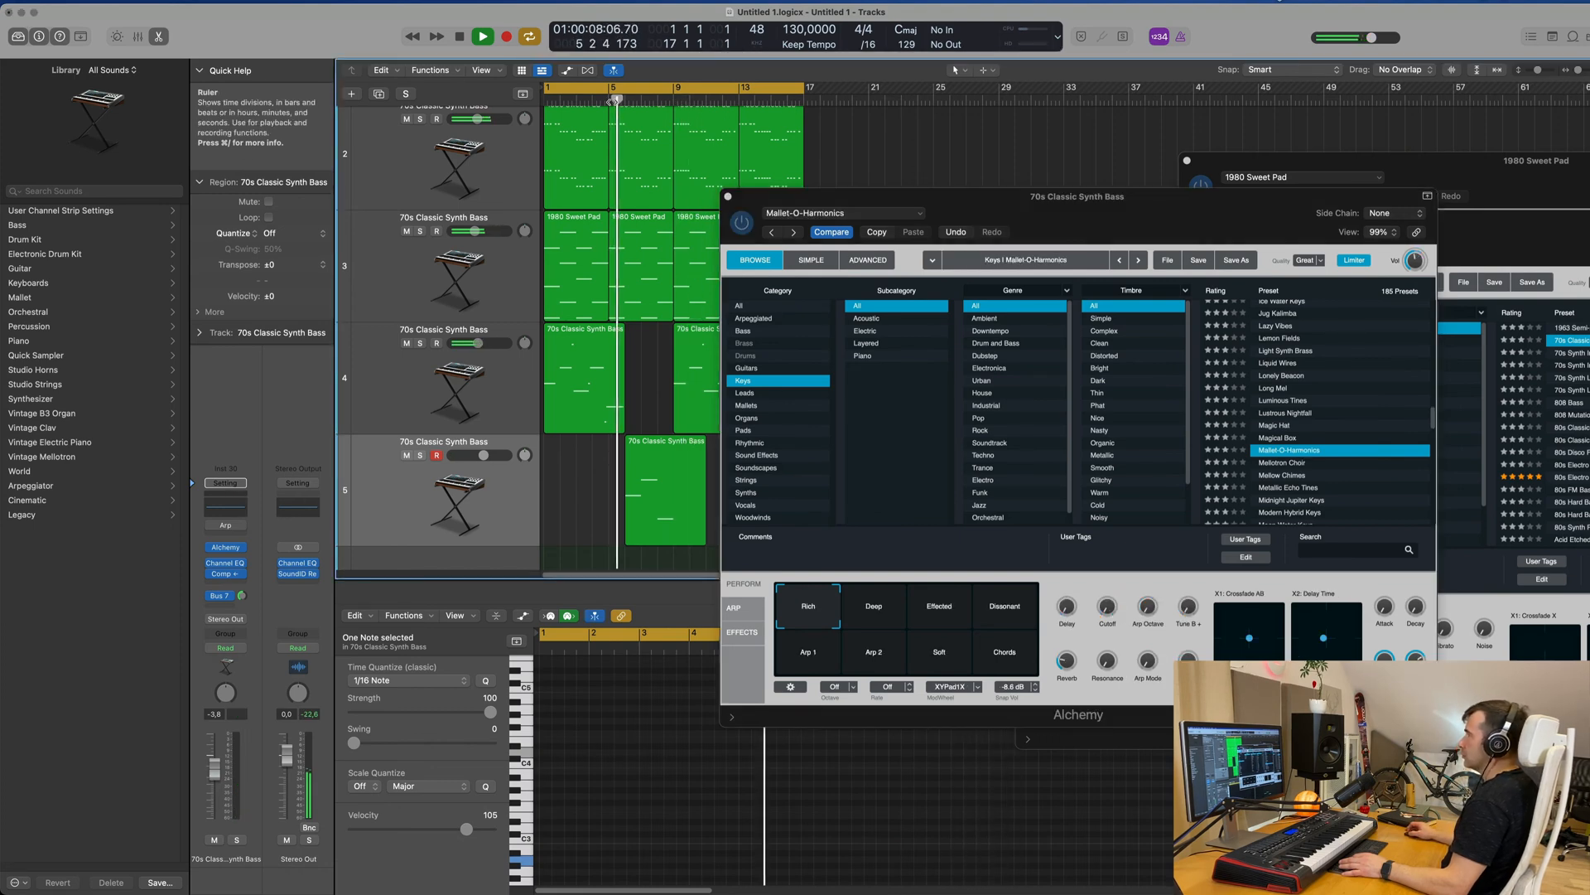
# - Raise the fifth track's volume to -2.5 dB during playback
pyautogui.moveTo(1130, 202)
pyautogui.mouseDown()
pyautogui.moveTo(1174, 190)
pyautogui.moveTo(1137, 180)
pyautogui.mouseUp()
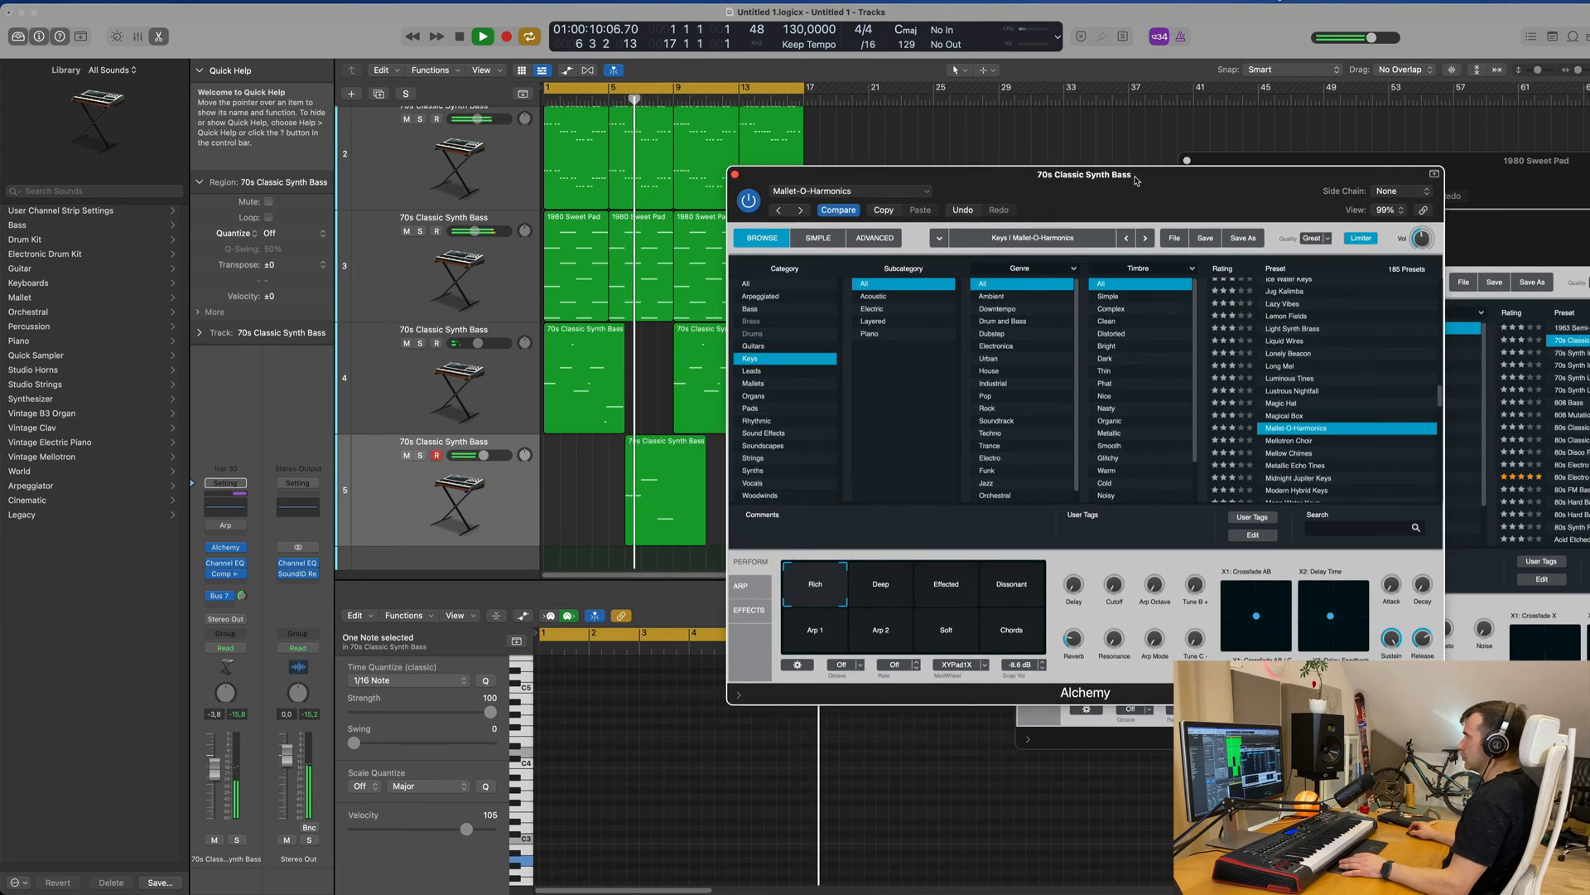
pyautogui.click(487, 455)
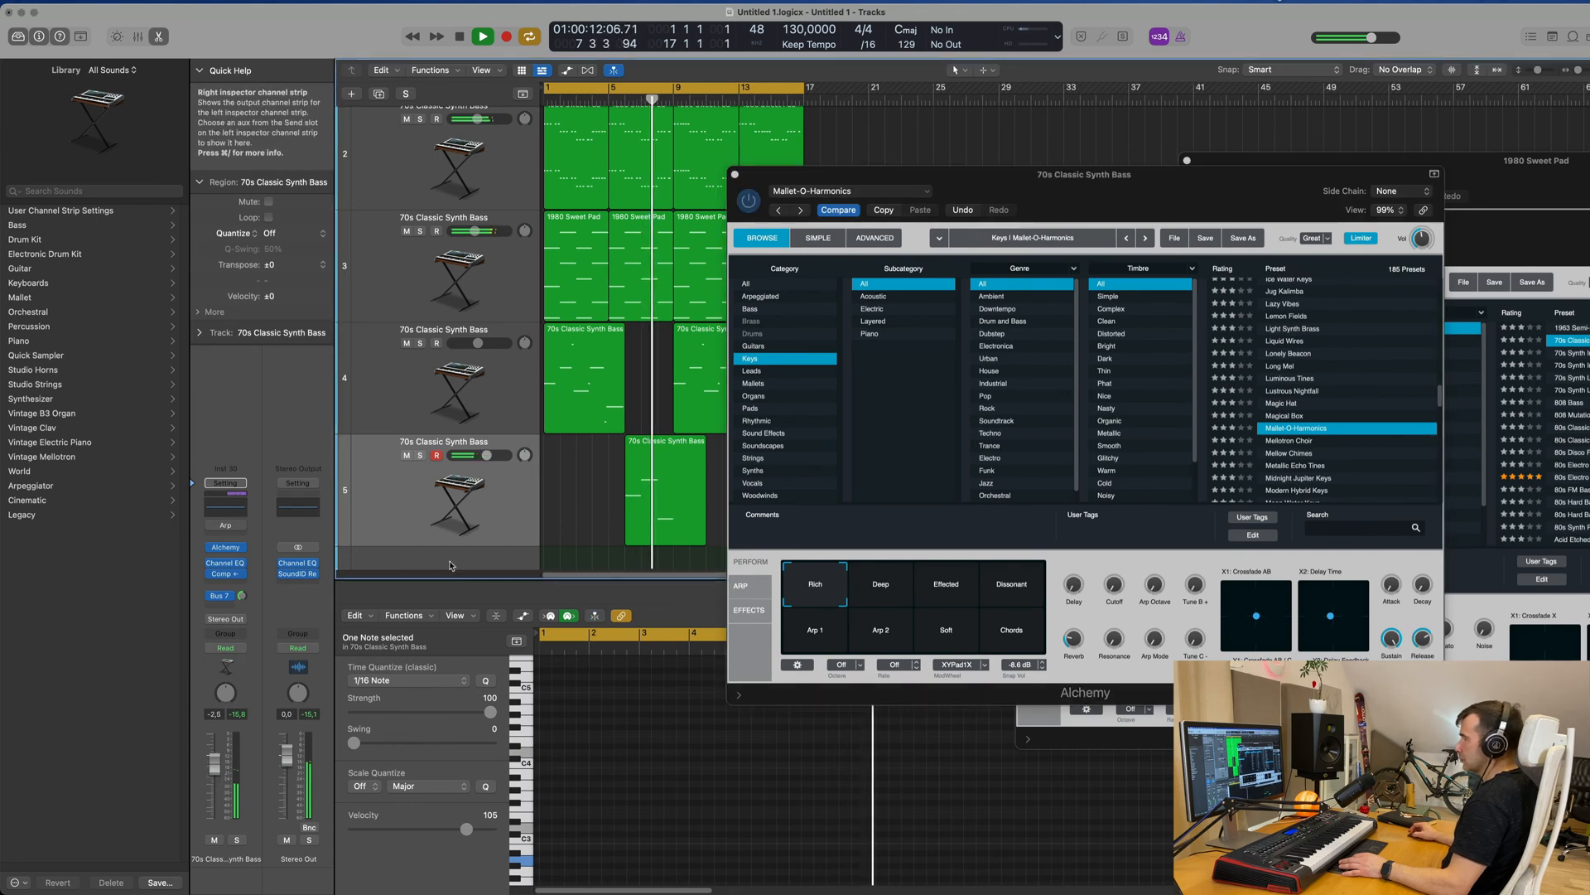
pyautogui.moveTo(1080, 189); pyautogui.dragTo(1231, 191)
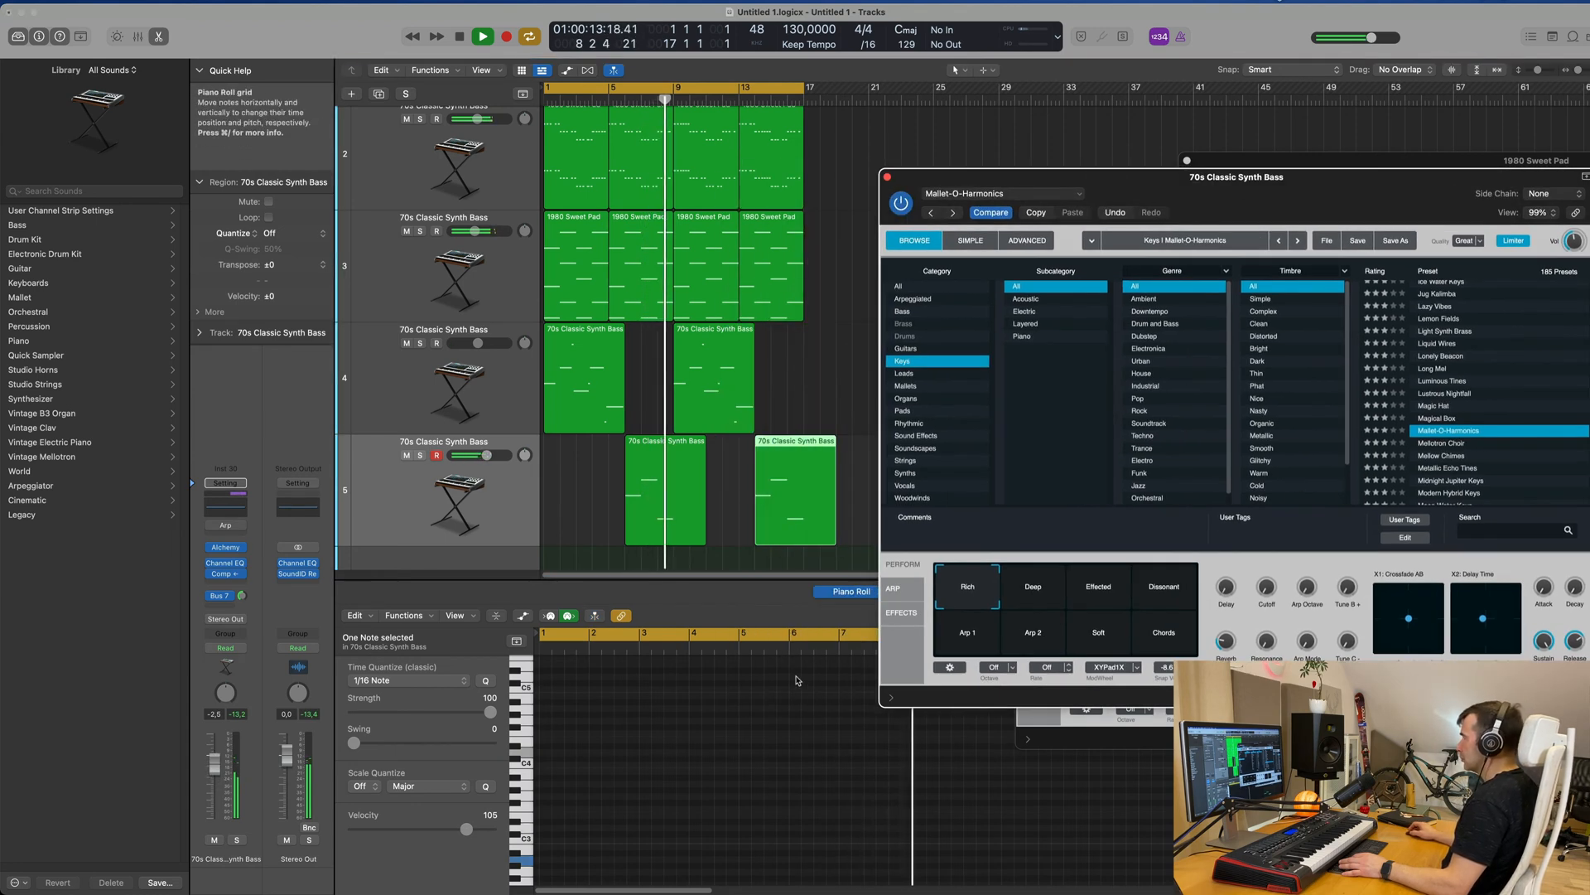
# - Set the arpeggiator mode to Up in the fifth track's Alchemy and replay the arrangement from bar 5
pyautogui.click(894, 588)
pyautogui.moveTo(952, 615); pyautogui.dragTo(952, 605)
pyautogui.click(612, 100)
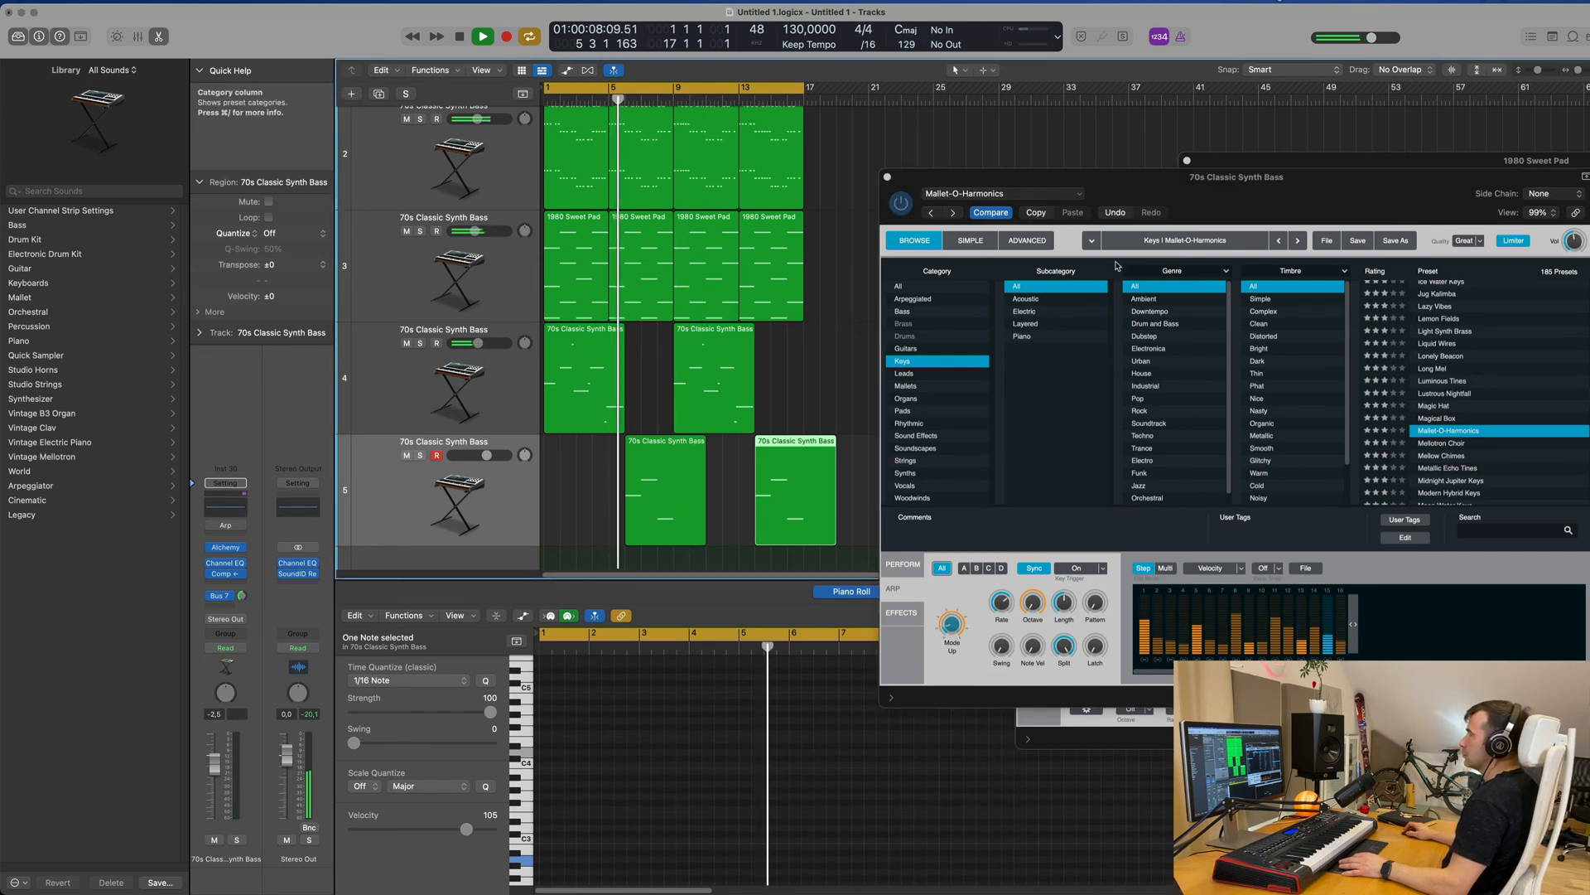
pyautogui.moveTo(1213, 183); pyautogui.dragTo(1048, 212)
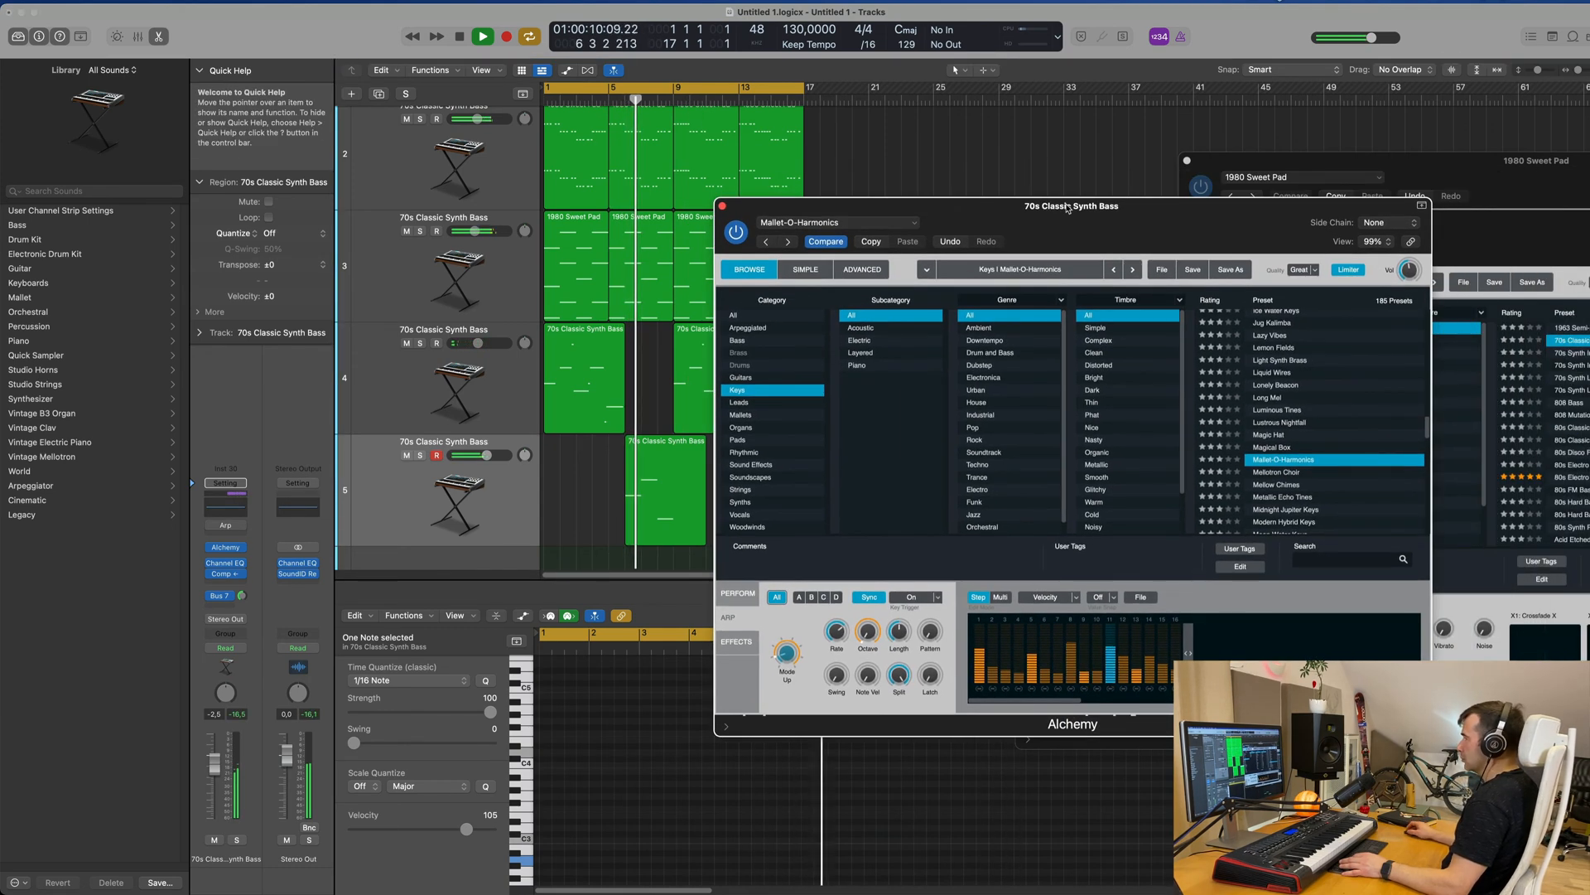
# - Raise the fifth track's volume to 0.1 dB while playing back its two regions, and close its Alchemy window
pyautogui.moveTo(214, 760); pyautogui.dragTo(215, 757)
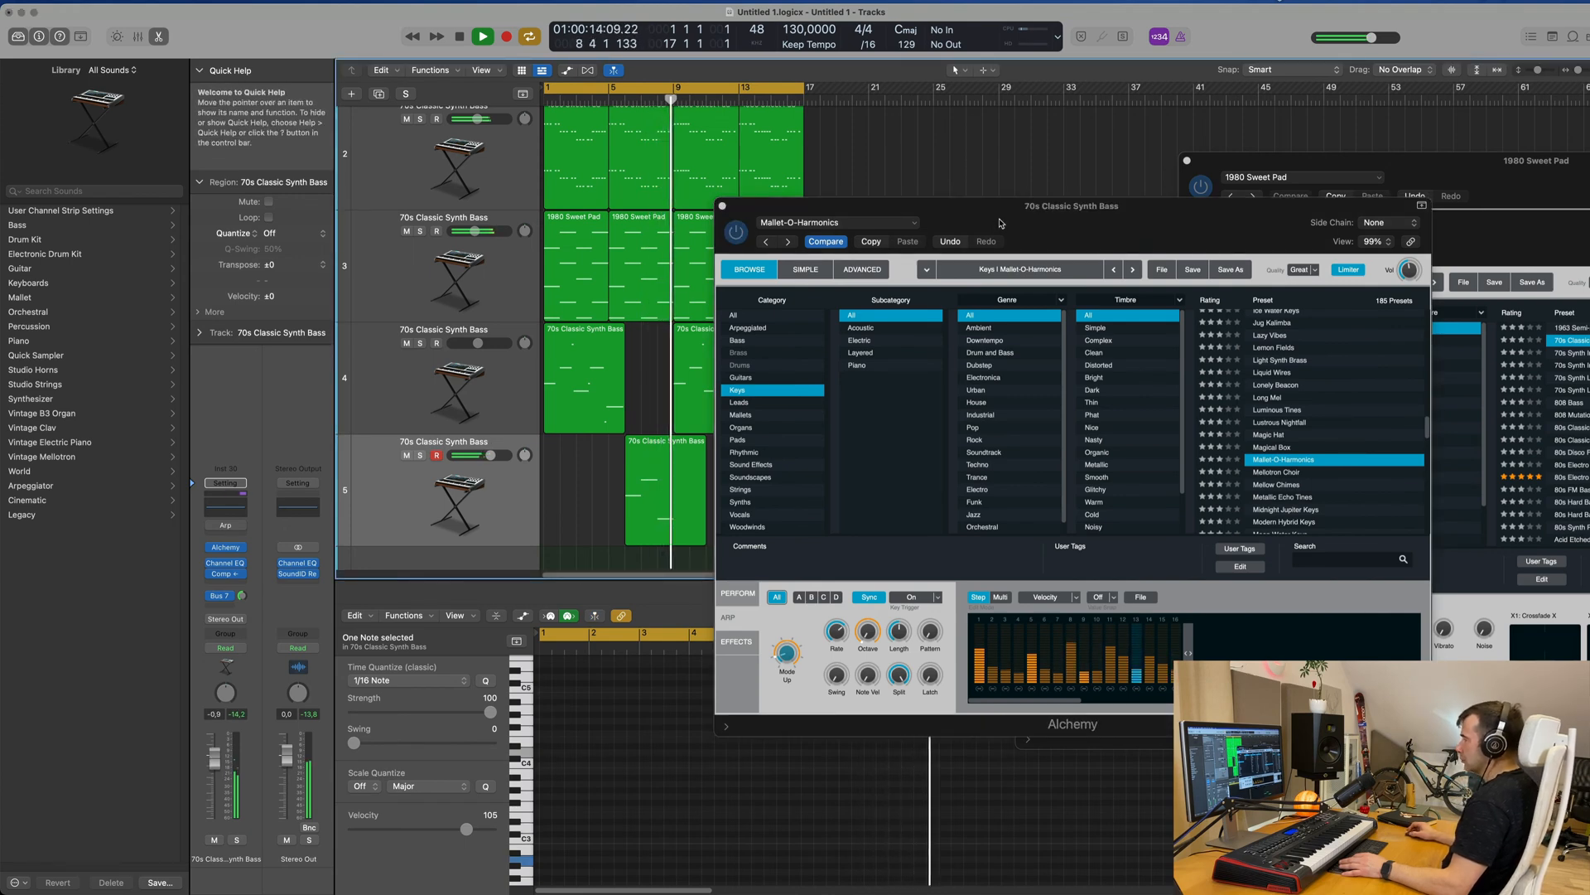
pyautogui.moveTo(998, 224); pyautogui.dragTo(1363, 258)
pyautogui.moveTo(605, 478); pyautogui.dragTo(853, 505)
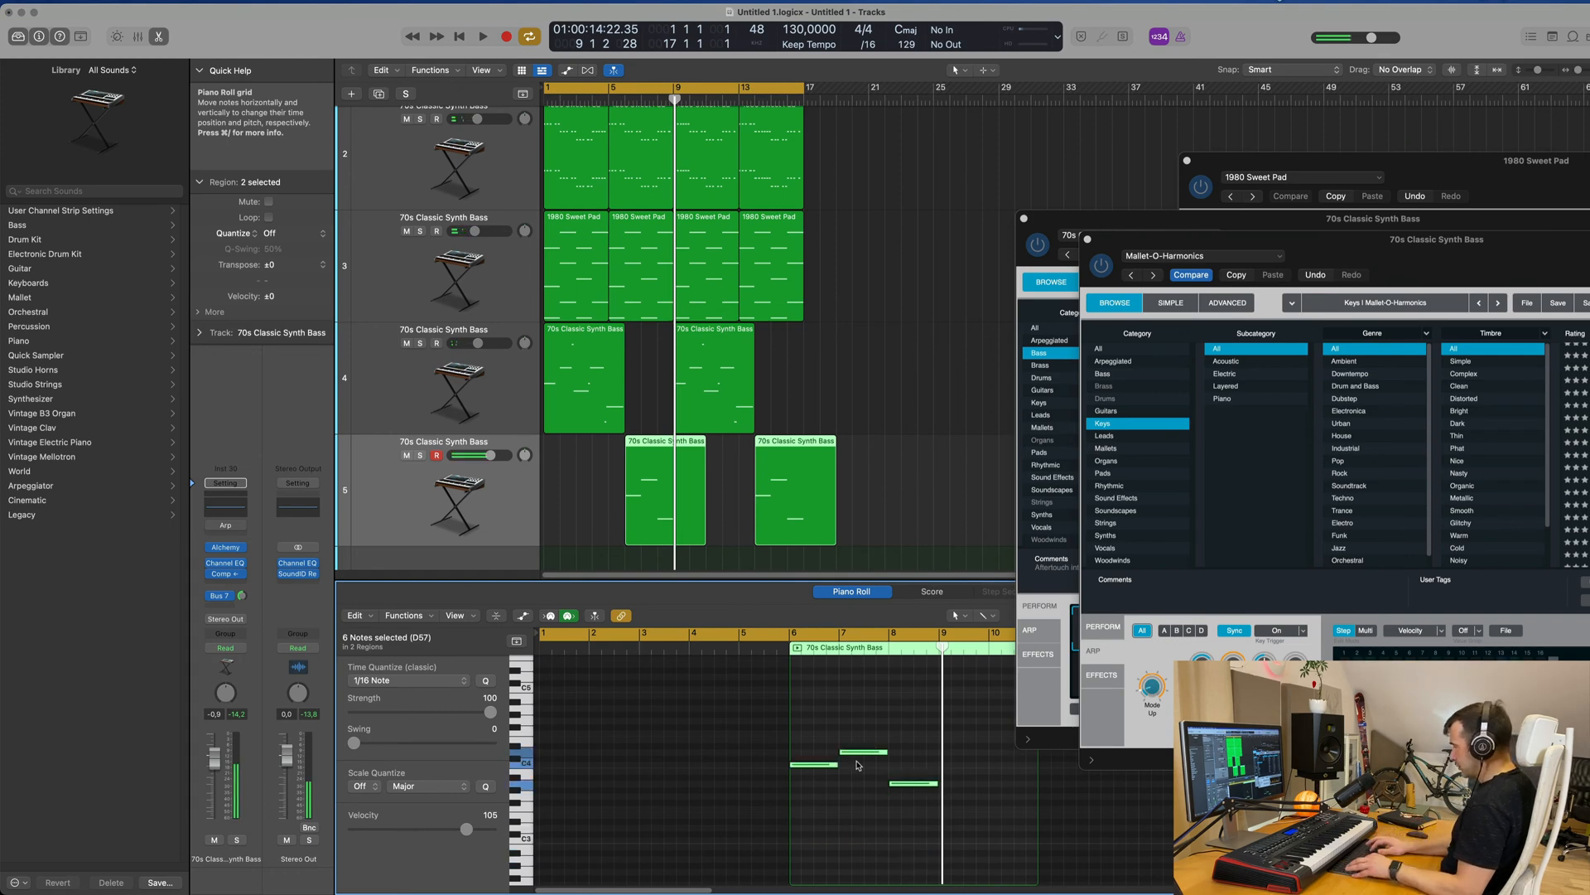
pyautogui.press('space')
pyautogui.moveTo(1473, 246); pyautogui.dragTo(1141, 274)
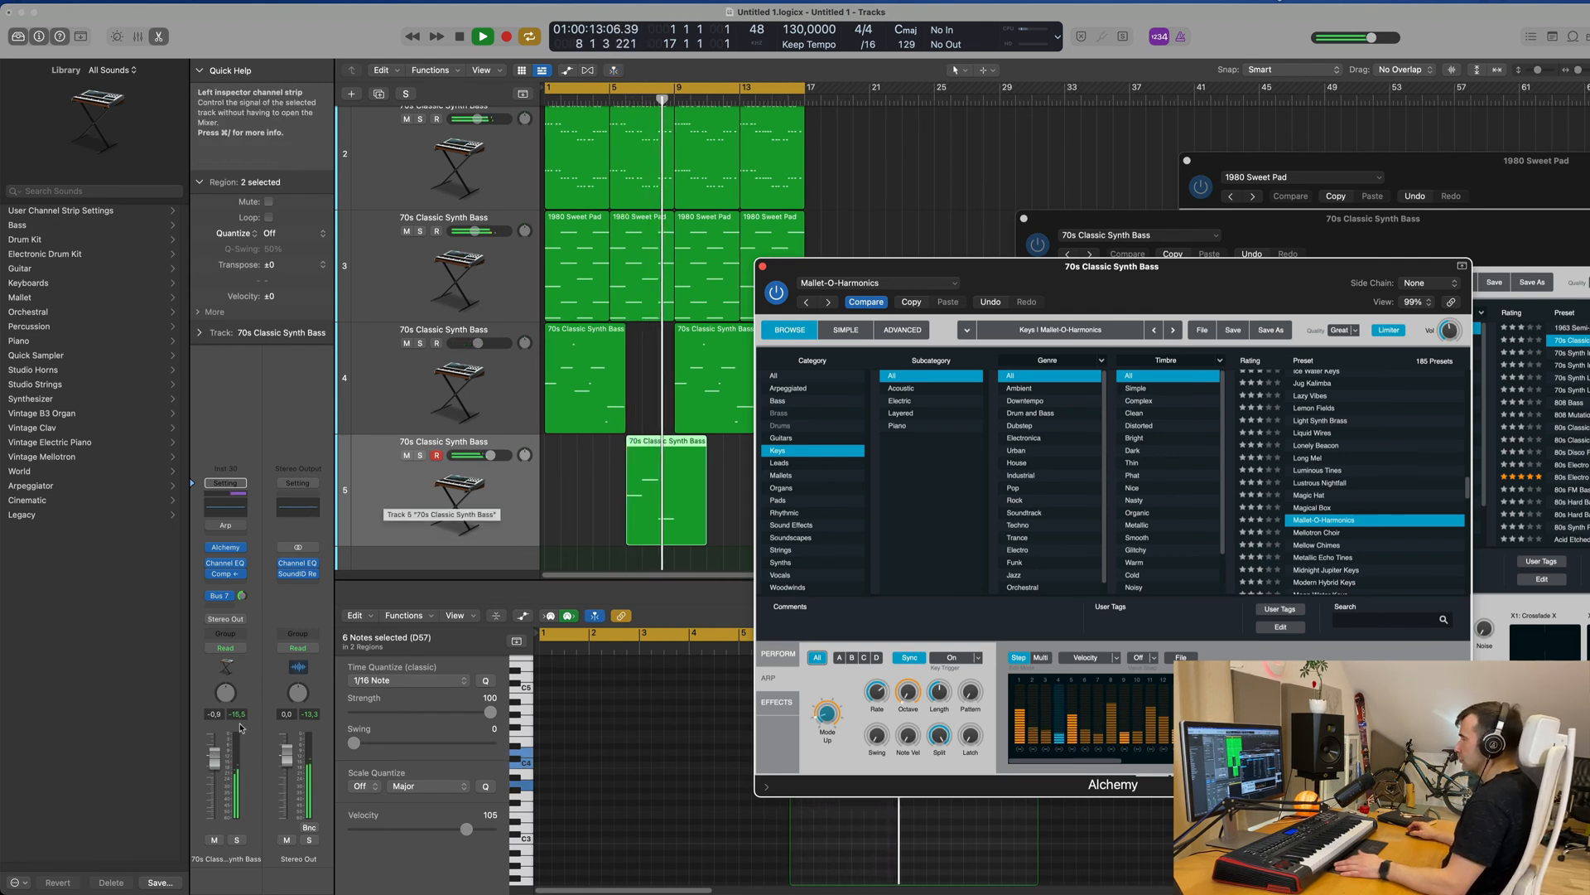
pyautogui.moveTo(491, 455); pyautogui.dragTo(493, 455)
pyautogui.moveTo(772, 267); pyautogui.dragTo(845, 252)
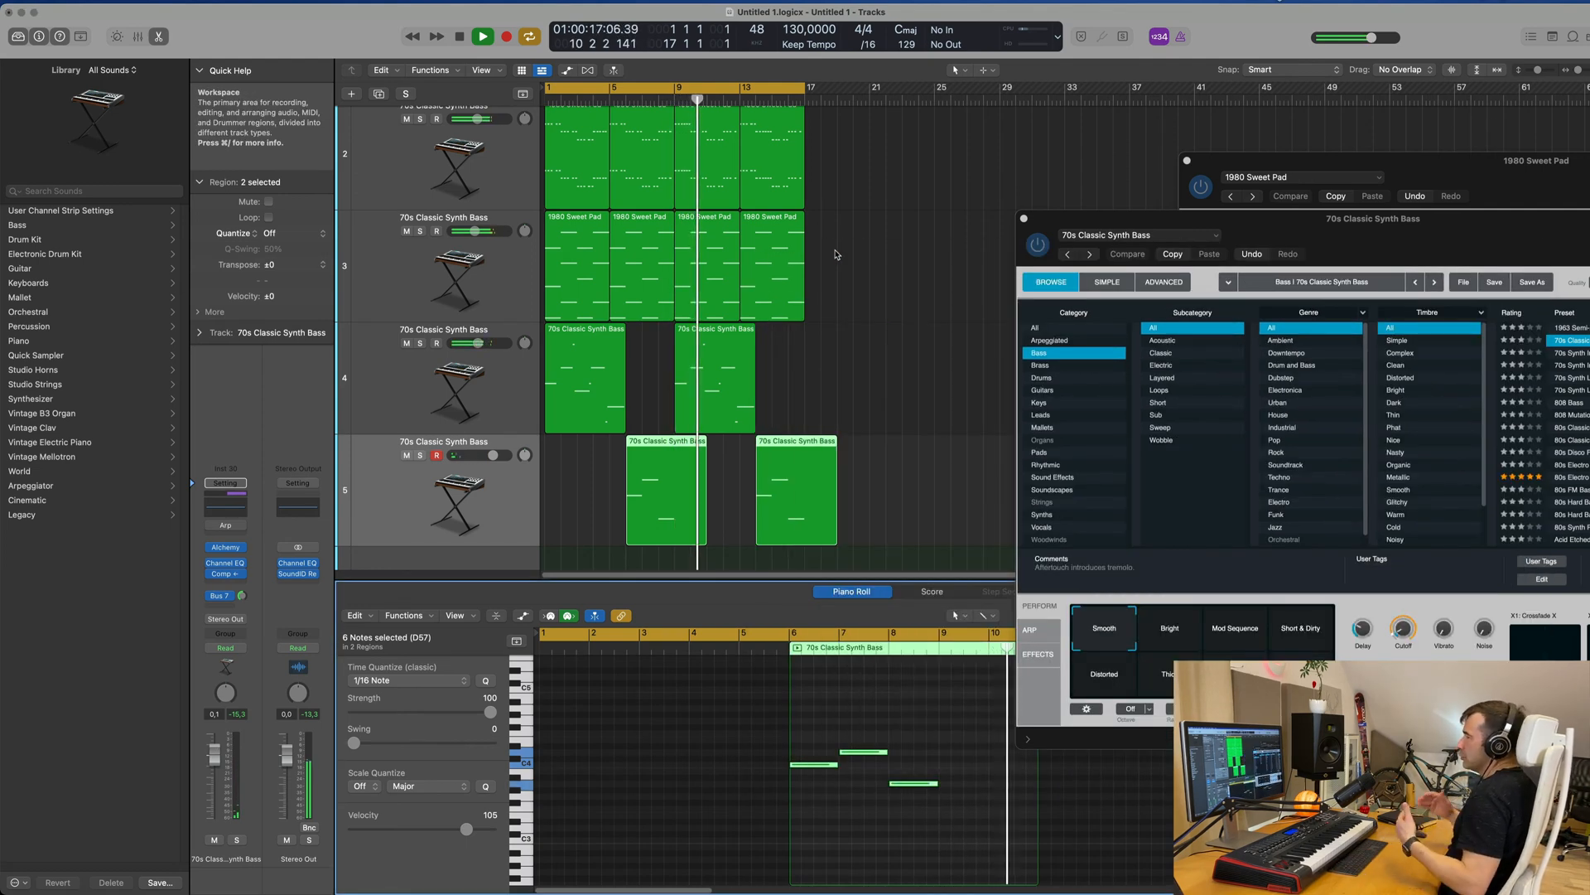
# - Replay from the start and set the Cutoff to 7.78 % in the third track's Alchemy
pyautogui.click(352, 277)
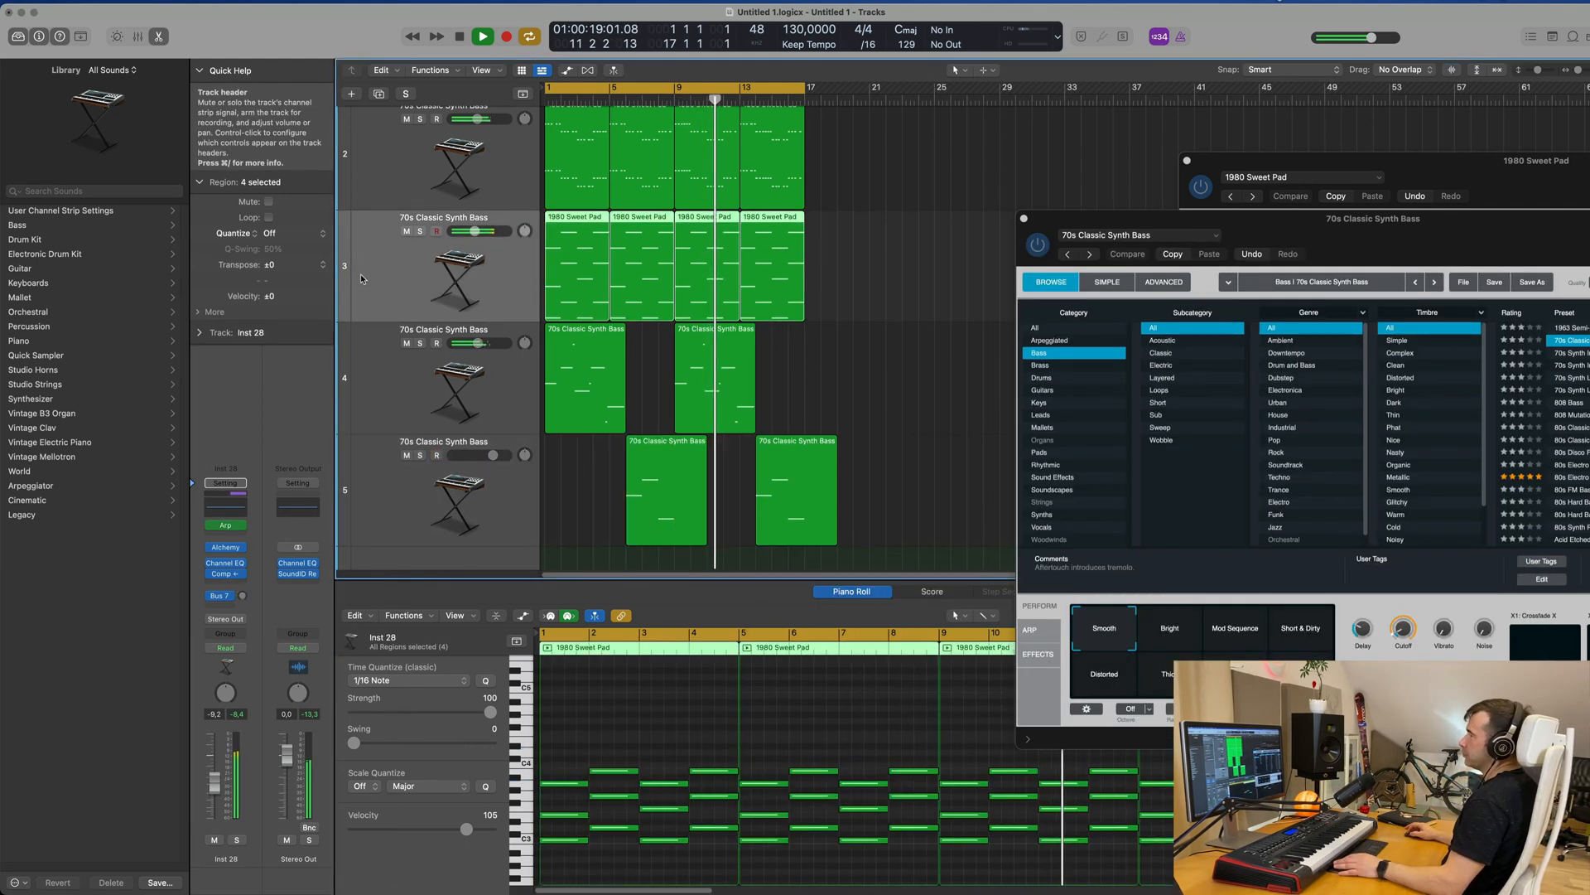
pyautogui.press('Return')
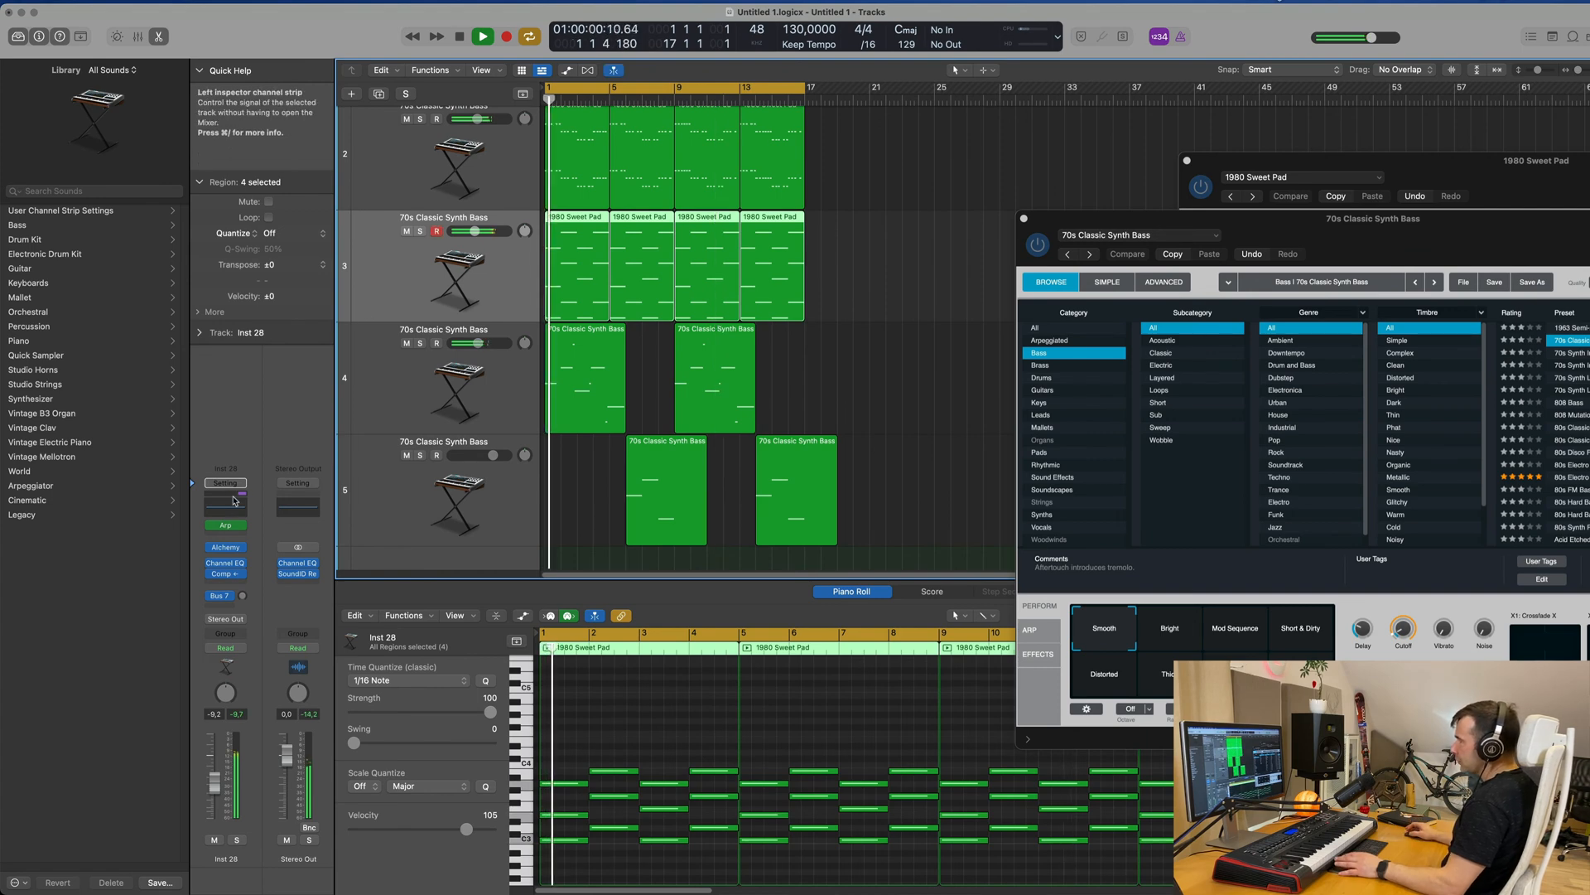
pyautogui.click(225, 549)
pyautogui.moveTo(1048, 608); pyautogui.dragTo(1057, 630)
pyautogui.moveTo(1048, 573); pyautogui.dragTo(1053, 615)
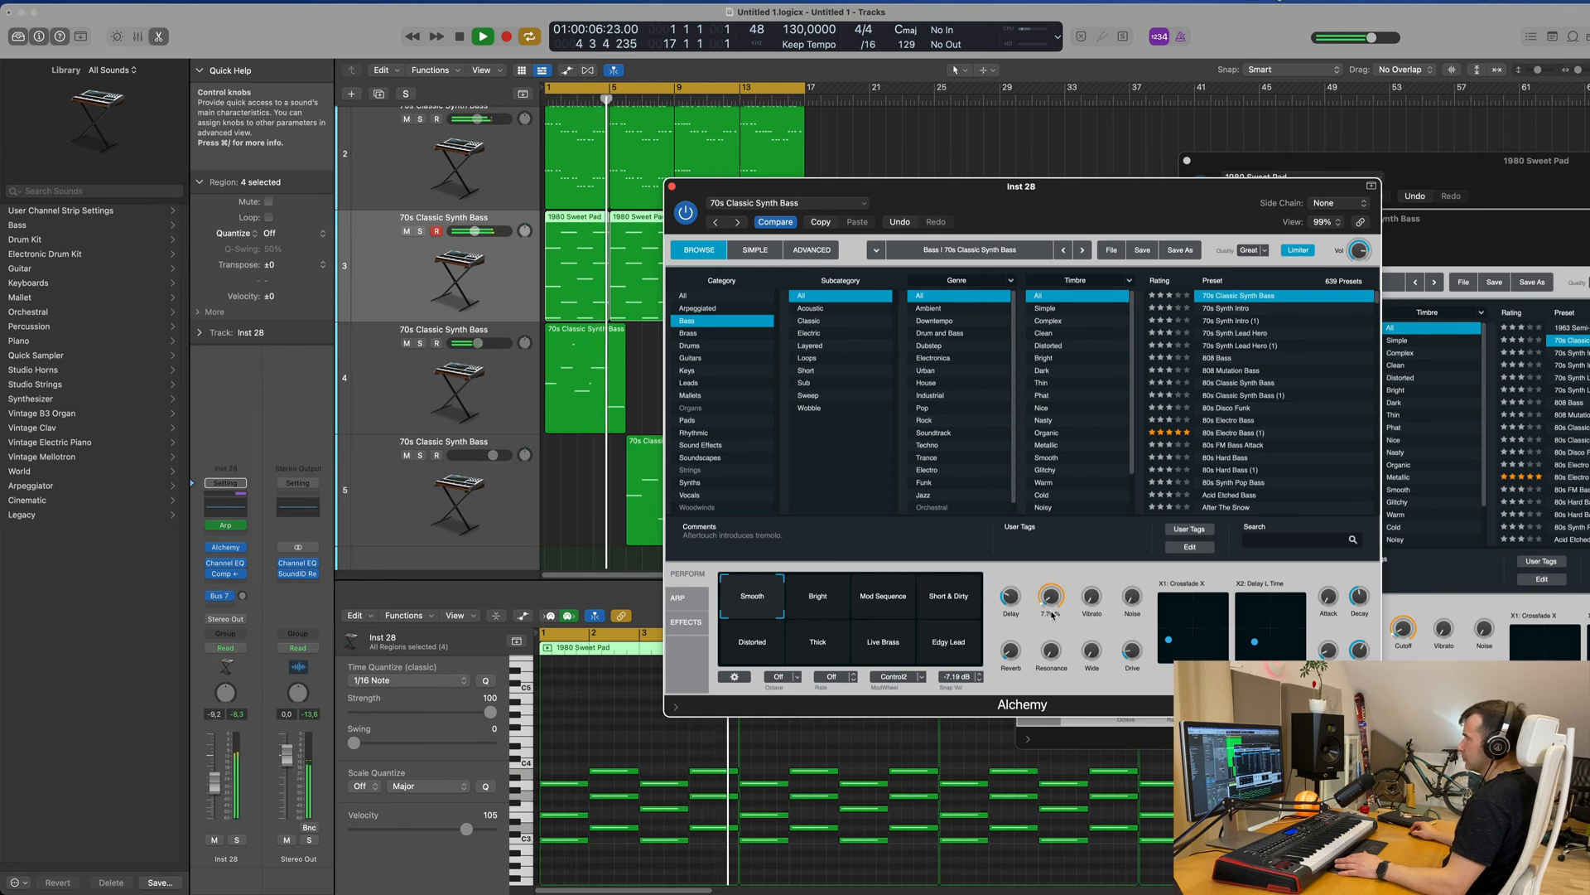
pyautogui.moveTo(1026, 229); pyautogui.dragTo(1223, 121)
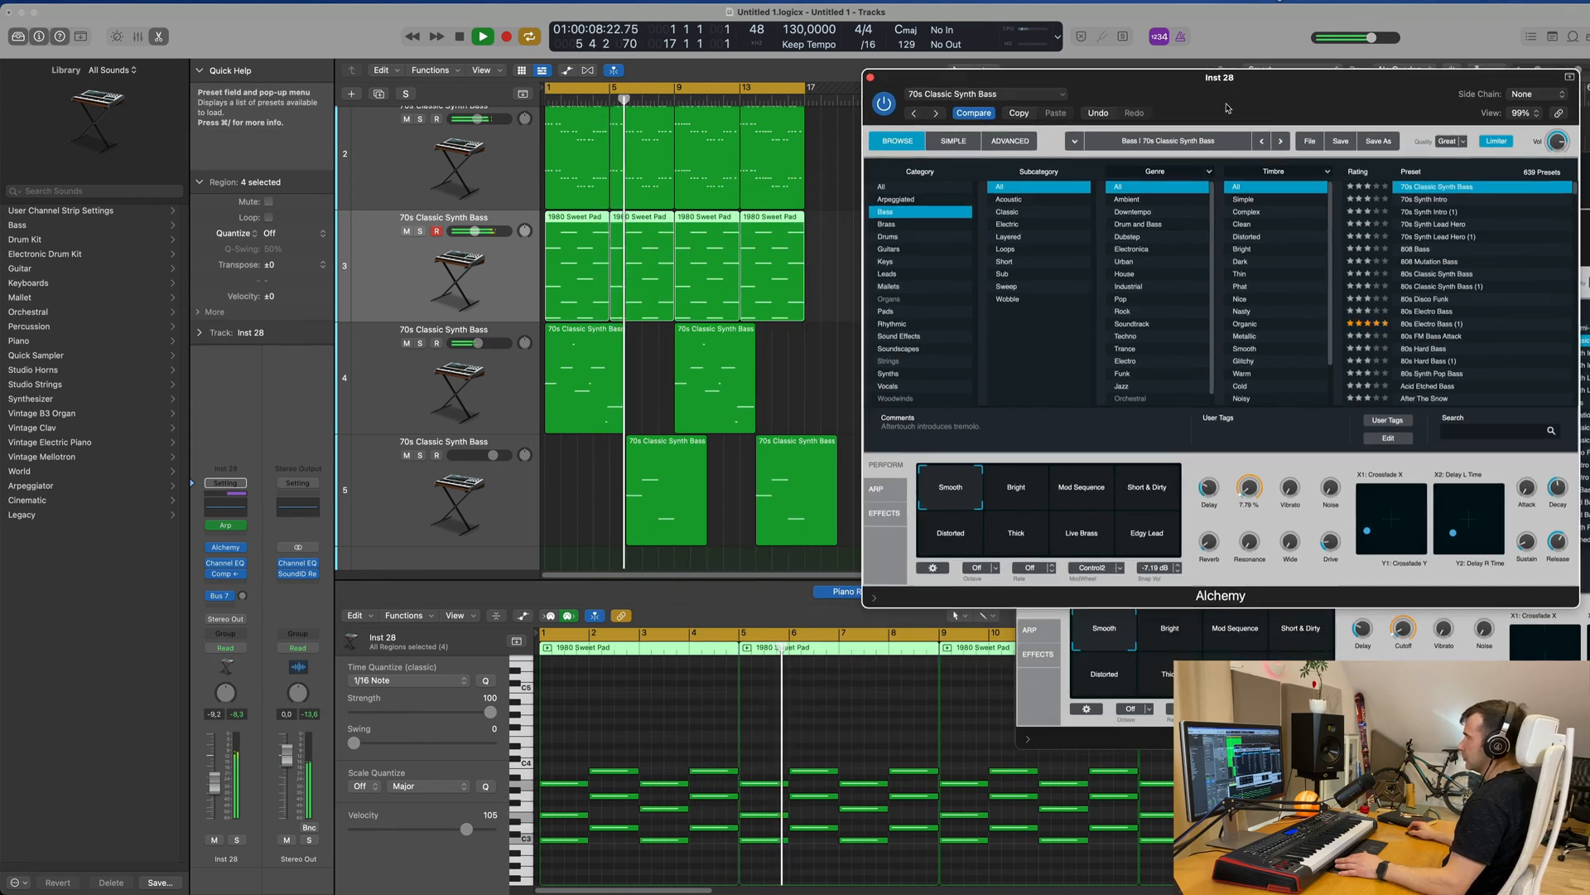
# - Solo the second and third tracks in turn to compare the bass layers, and release both solos
pyautogui.scroll(3, 427, 238)
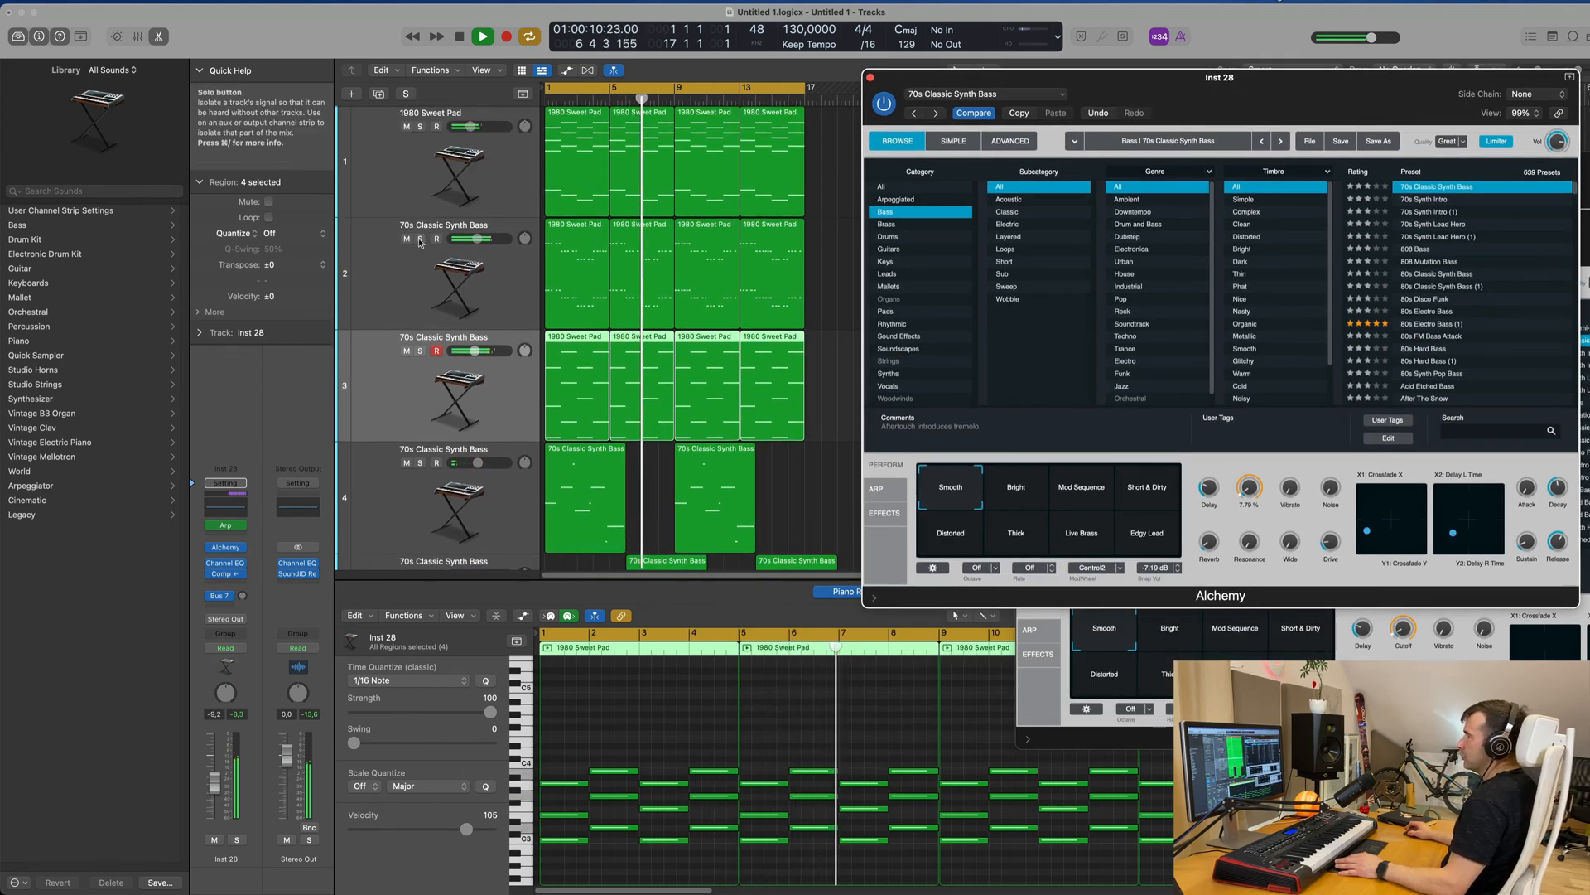
pyautogui.click(420, 239)
pyautogui.click(420, 239)
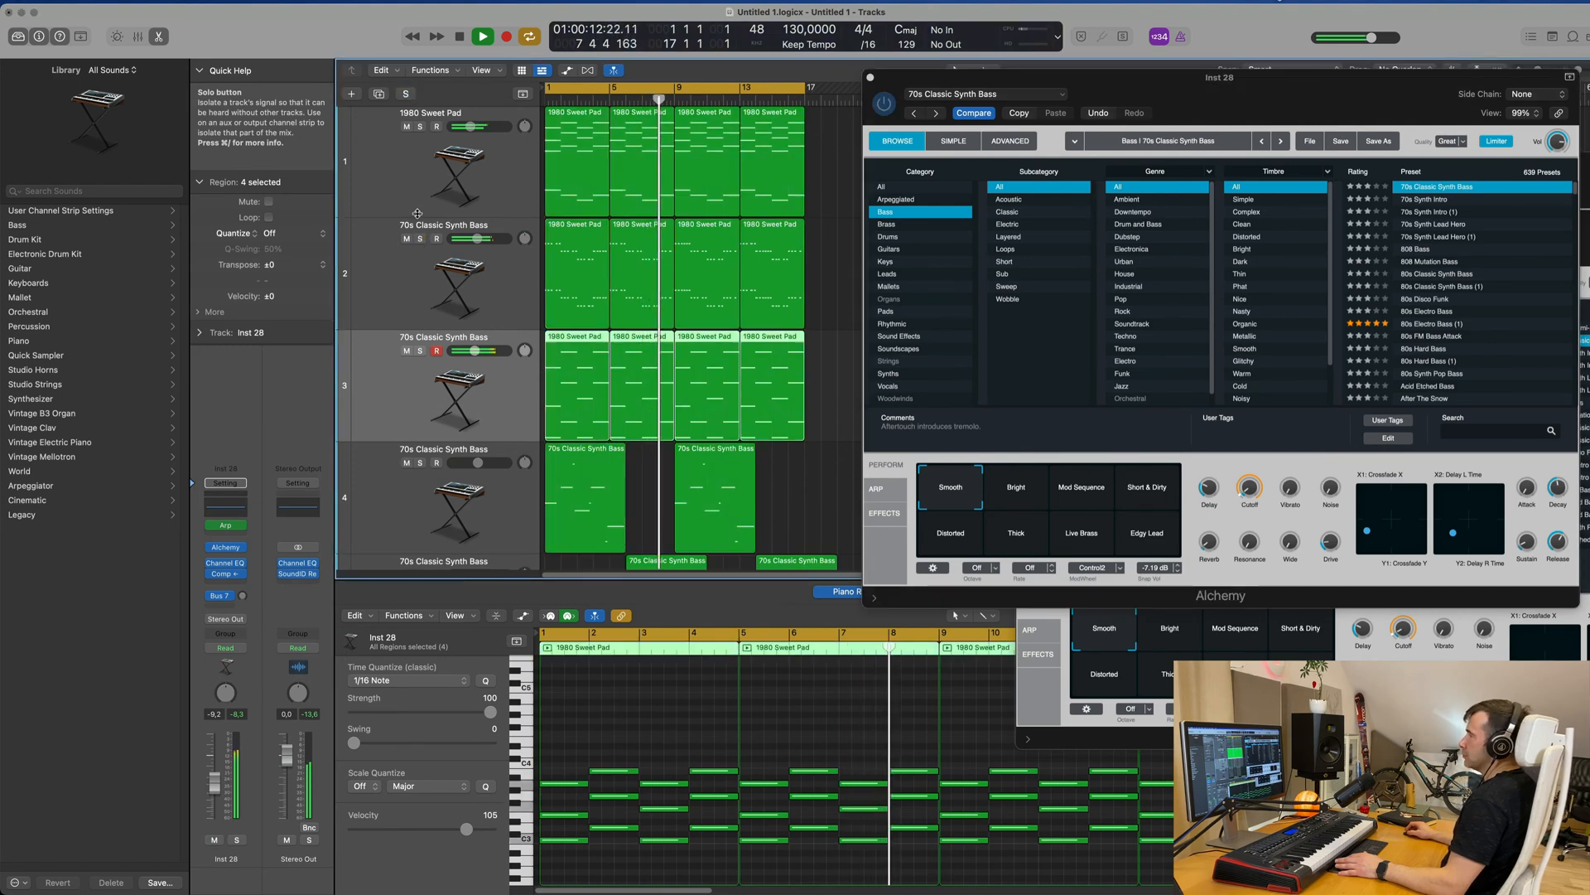
pyautogui.click(420, 351)
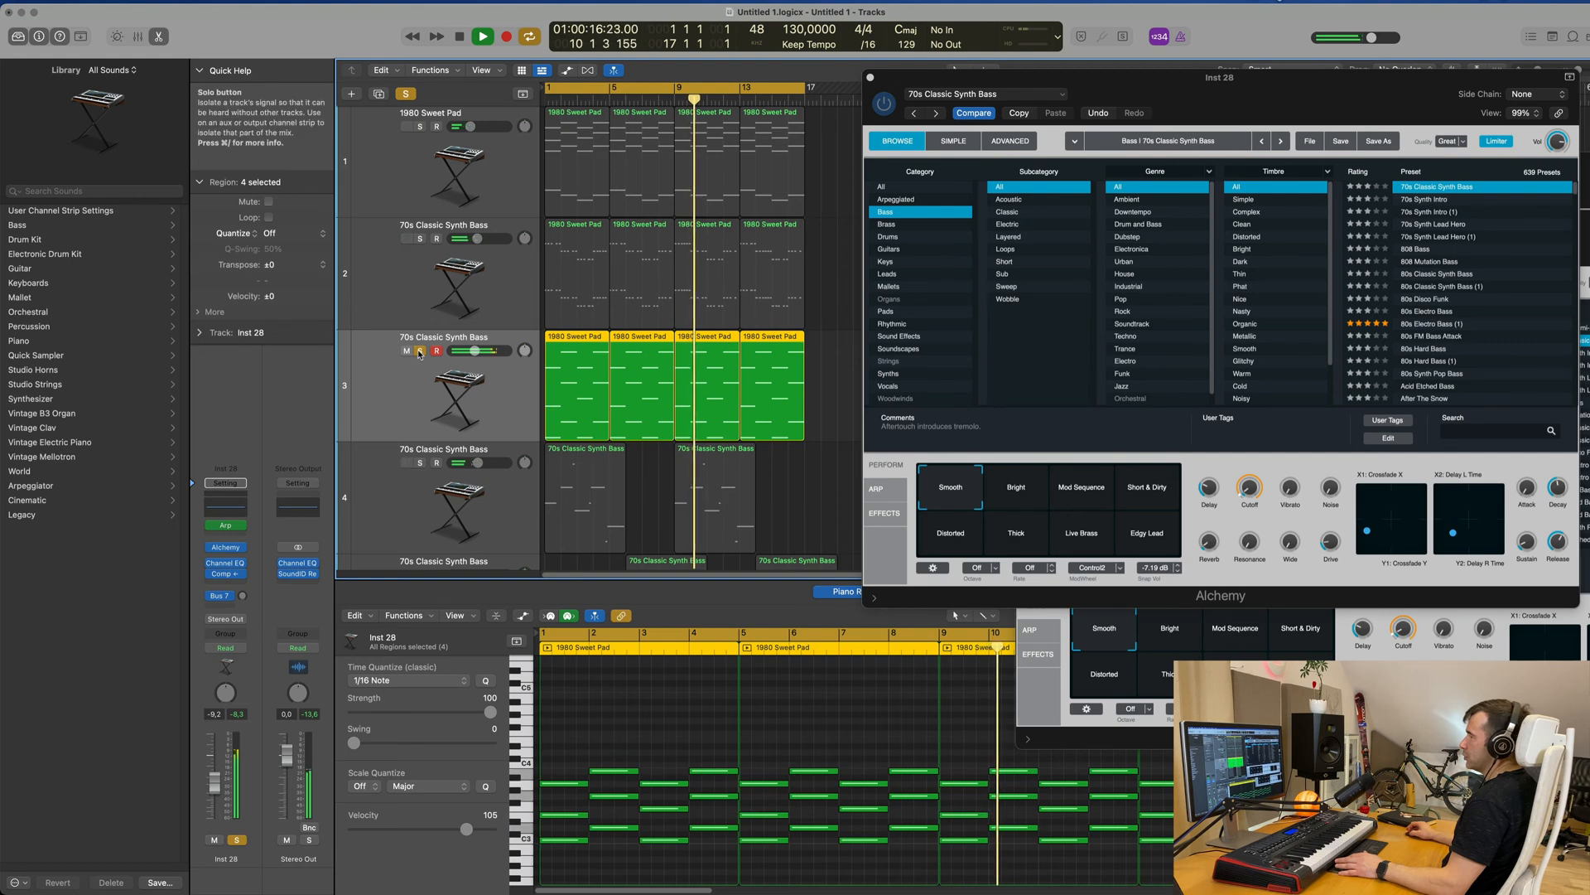
pyautogui.click(420, 351)
# - Add a low cut at about 100 Hz in the third track's Channel EQ and close the equalizer
pyautogui.click(232, 505)
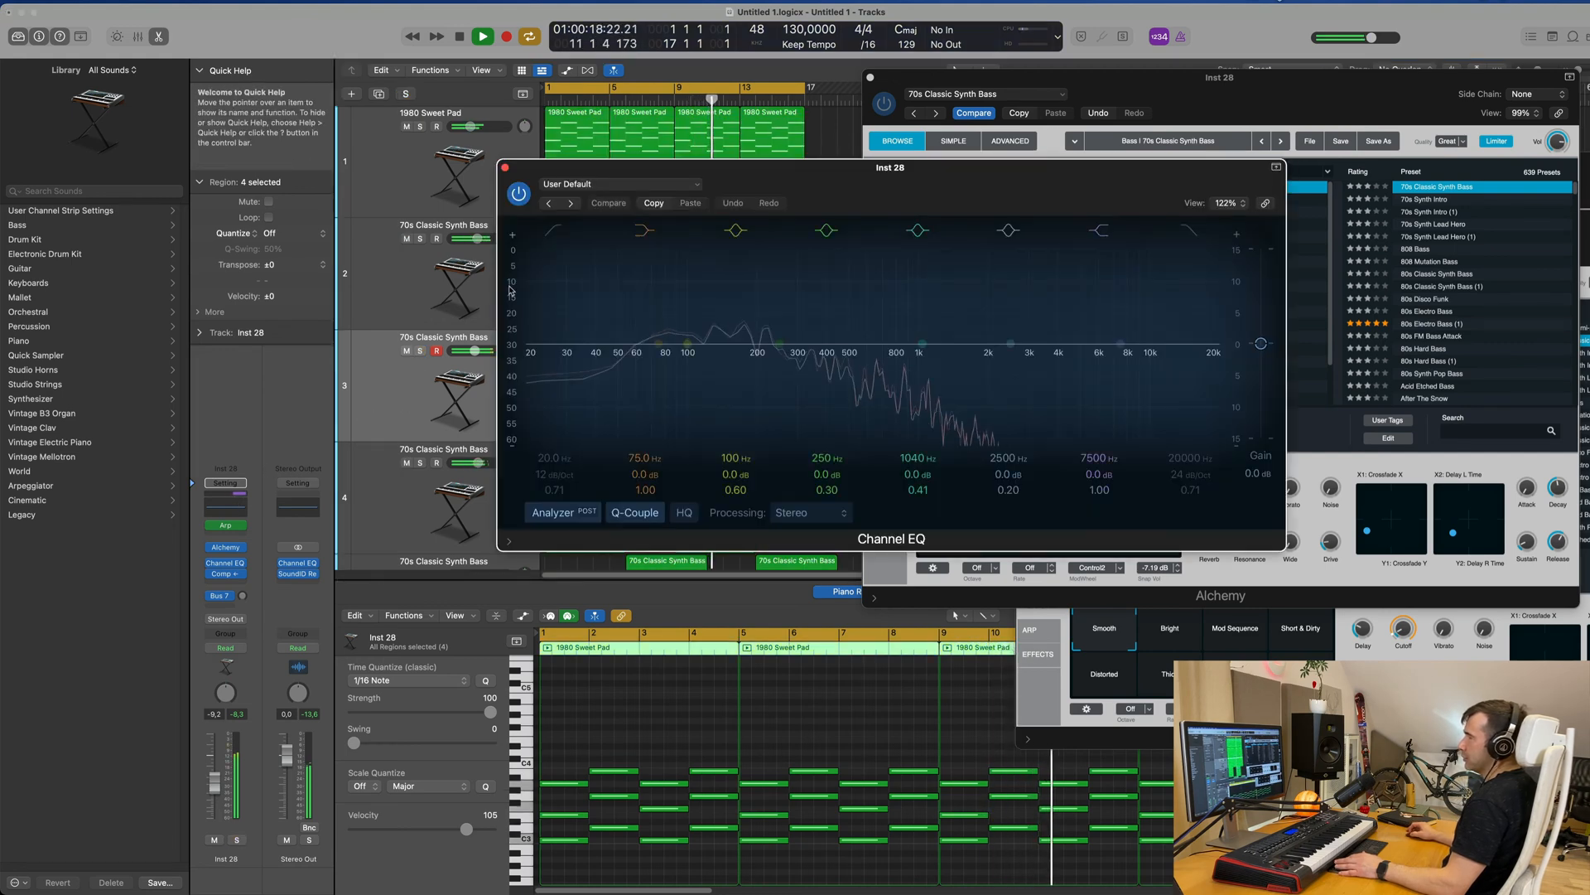
pyautogui.moveTo(679, 362); pyautogui.dragTo(693, 361)
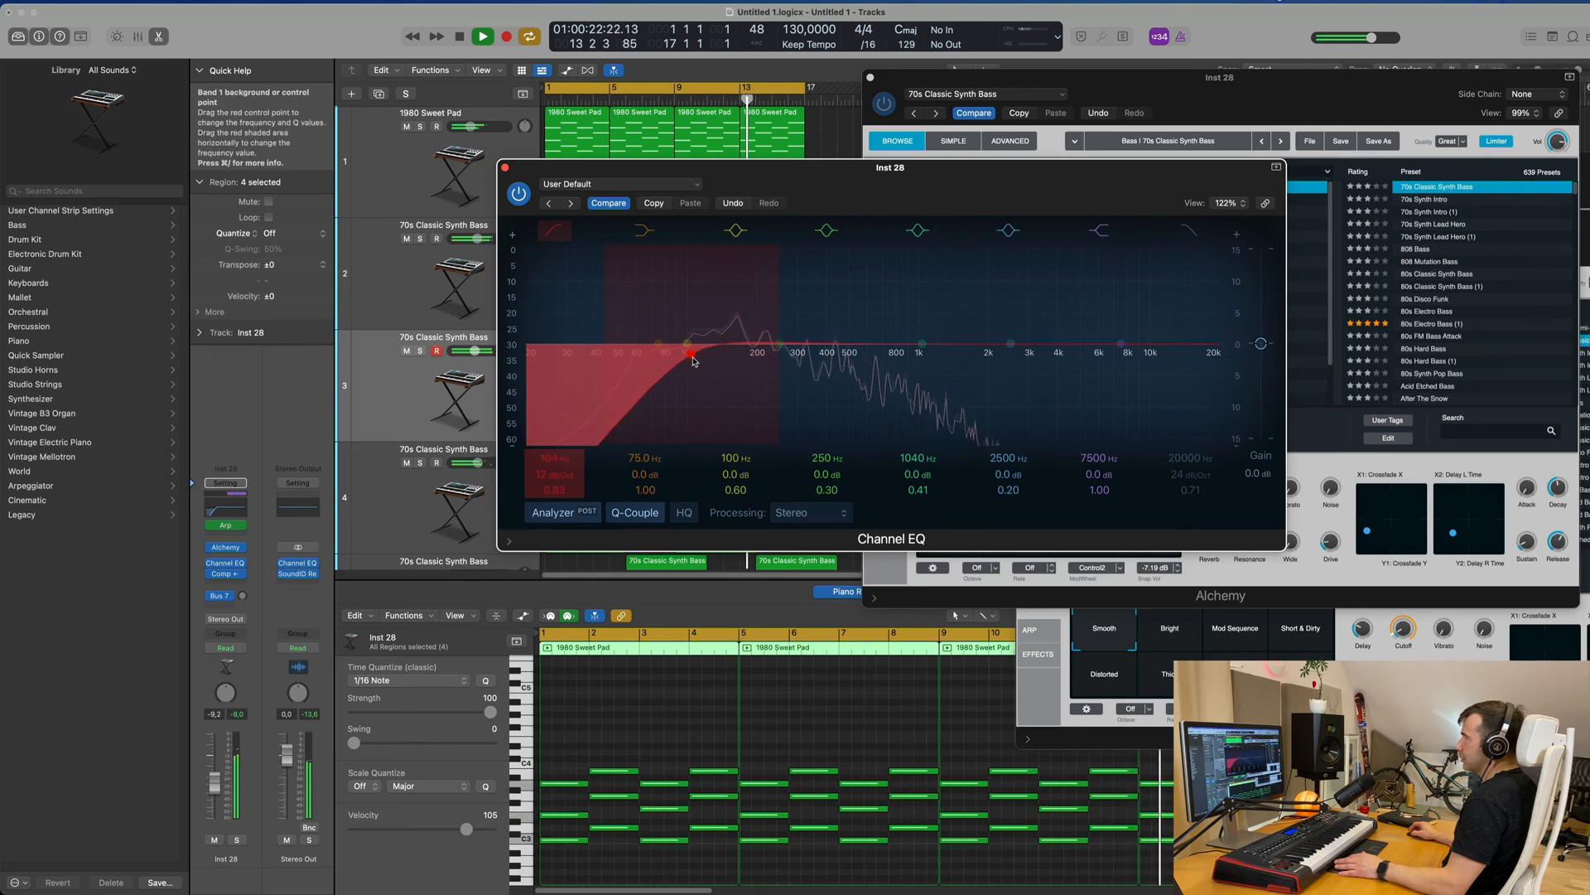
pyautogui.click(505, 168)
pyautogui.moveTo(1092, 90); pyautogui.dragTo(1263, 99)
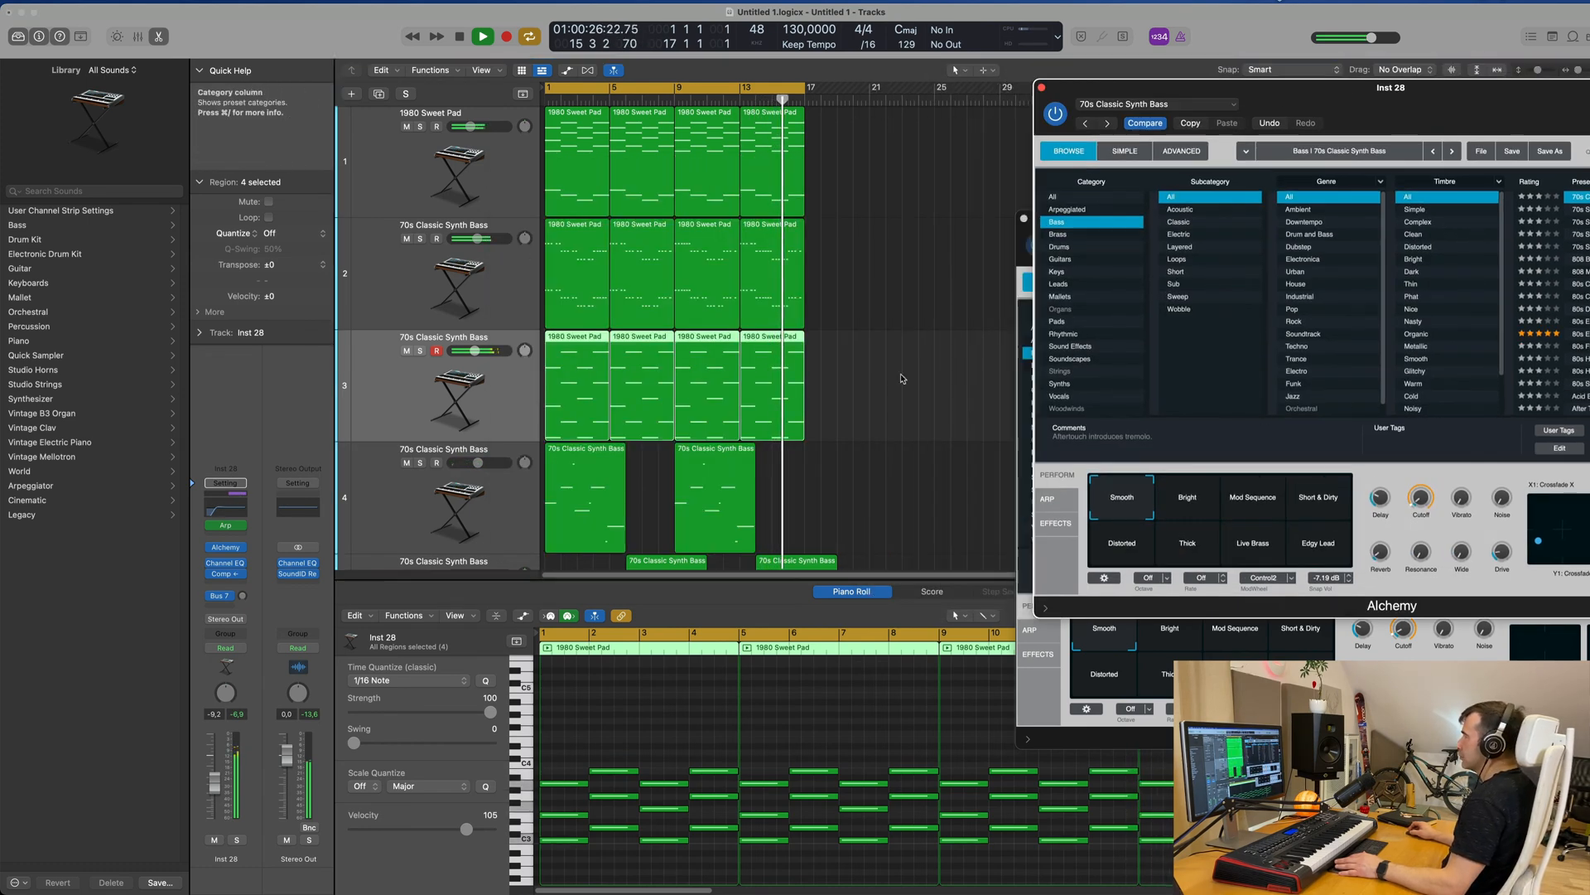
# - Split the fifth track's last region at bar 17 and delete the part beyond the cycle end
pyautogui.scroll(-4, 801, 402)
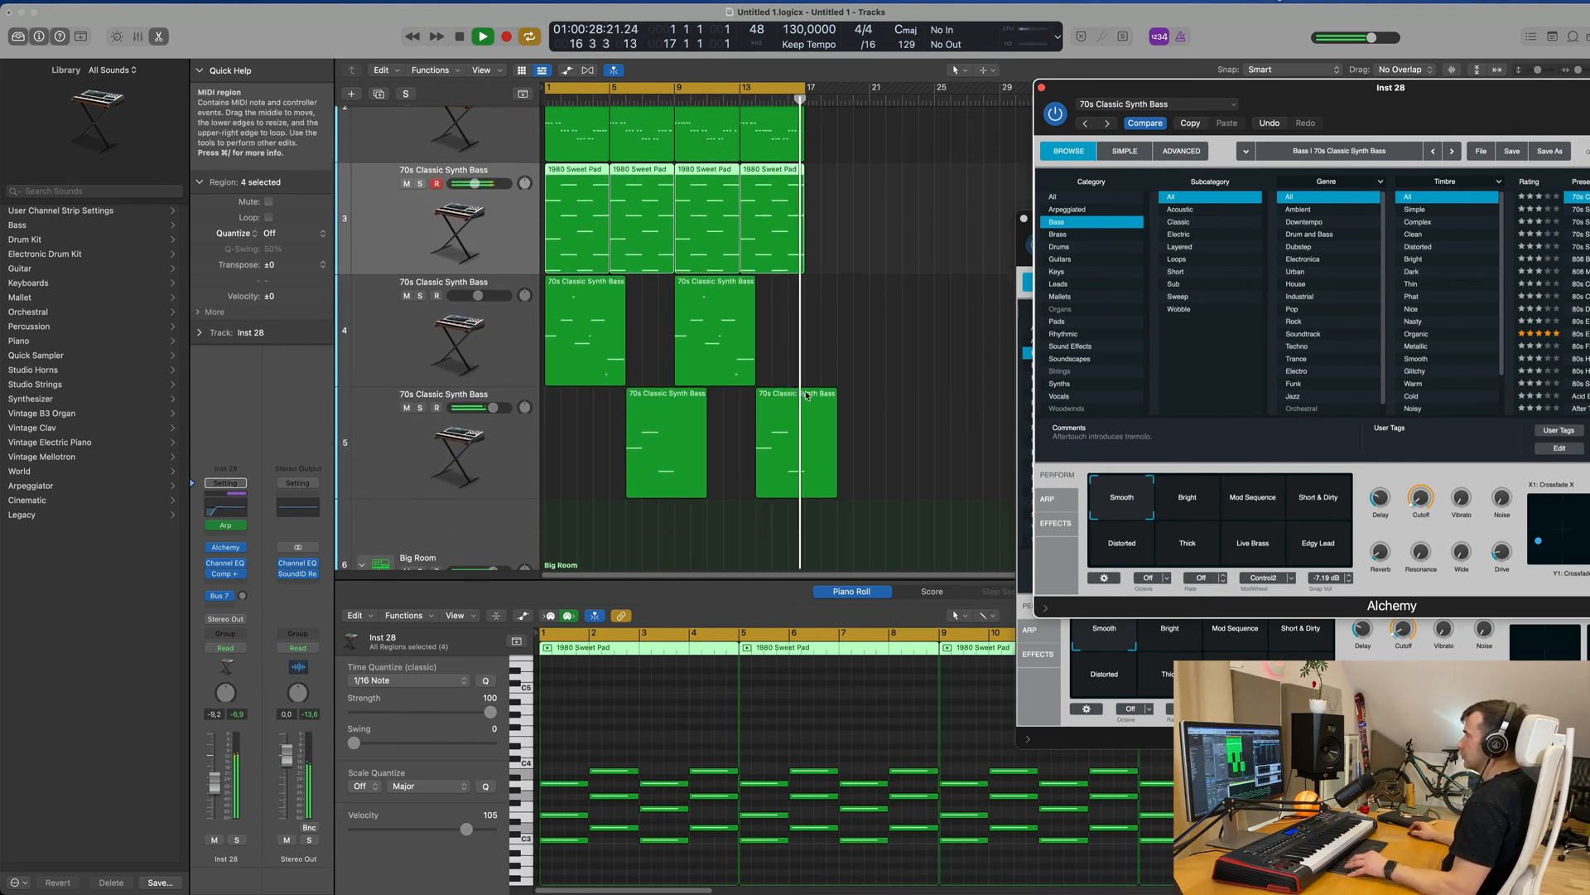
pyautogui.keyDown('super'); pyautogui.doubleClick(806, 396); pyautogui.keyUp('super')
pyautogui.moveTo(858, 392); pyautogui.dragTo(822, 419)
pyautogui.press('Delete')
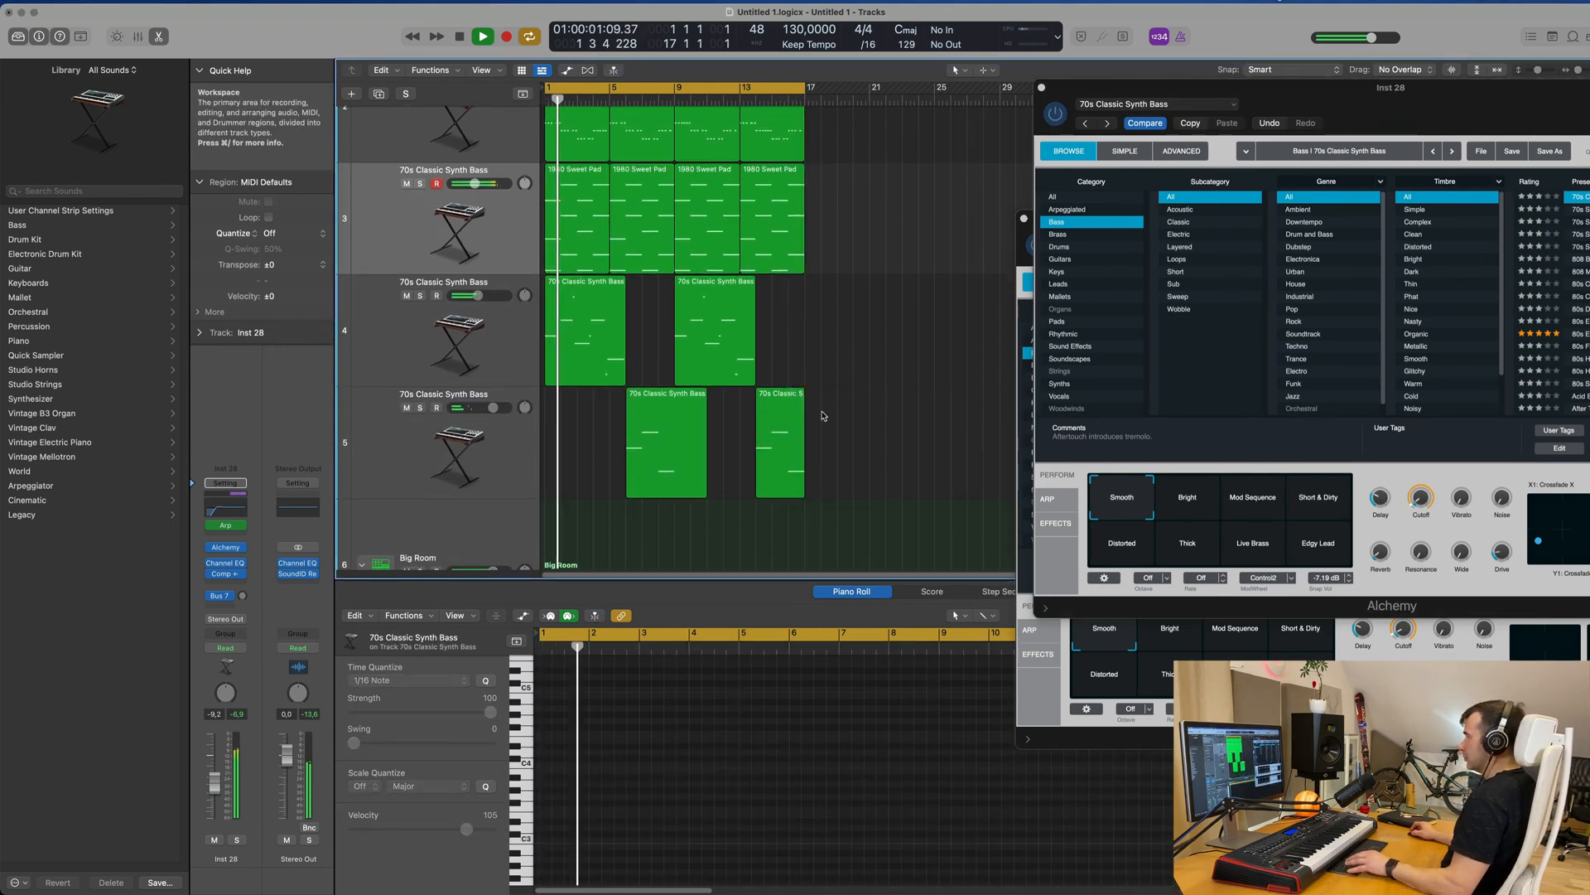
# - Mute the third track's synth bass, listen to the arrangement without it and stop playback
pyautogui.scroll(-5, 824, 414)
pyautogui.scroll(3, 842, 412)
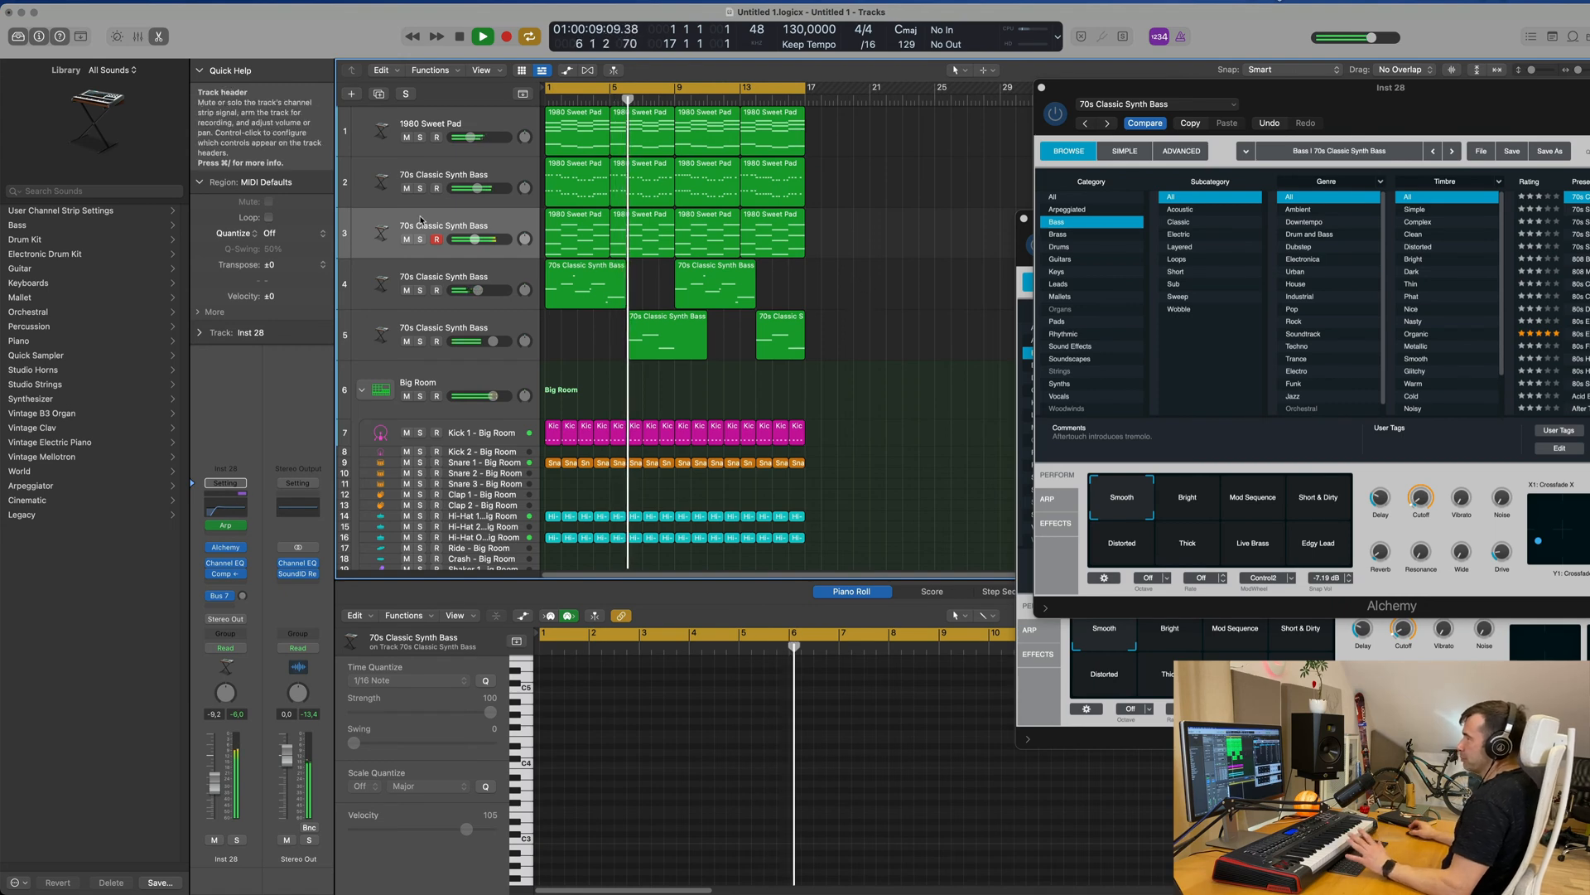
pyautogui.click(420, 239)
pyautogui.click(421, 239)
pyautogui.click(406, 239)
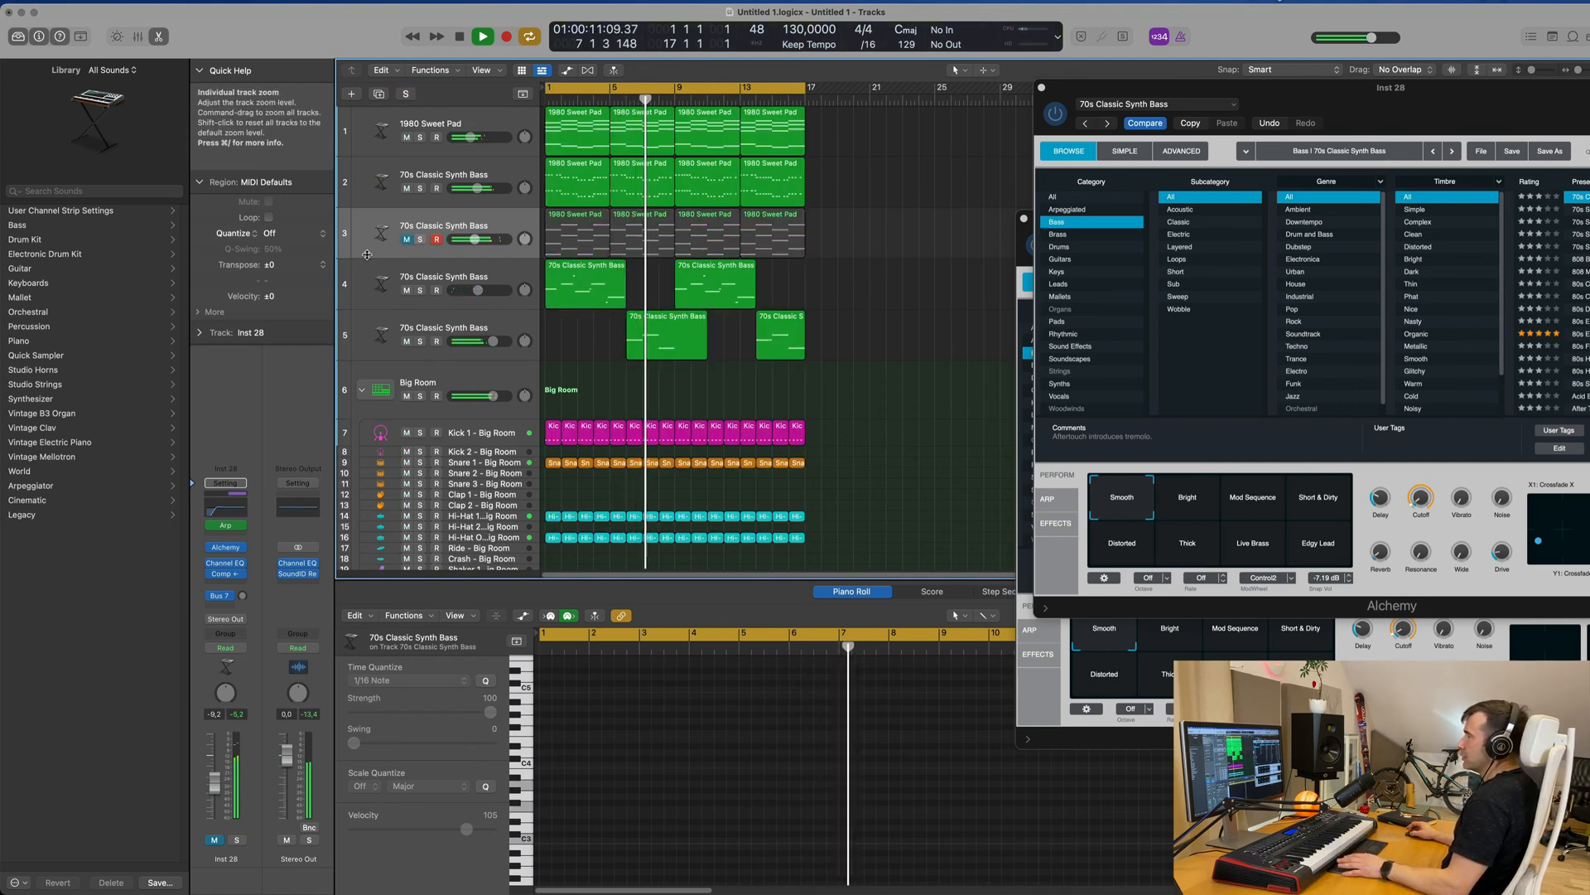
pyautogui.click(507, 235)
pyautogui.scroll(-2, 860, 394)
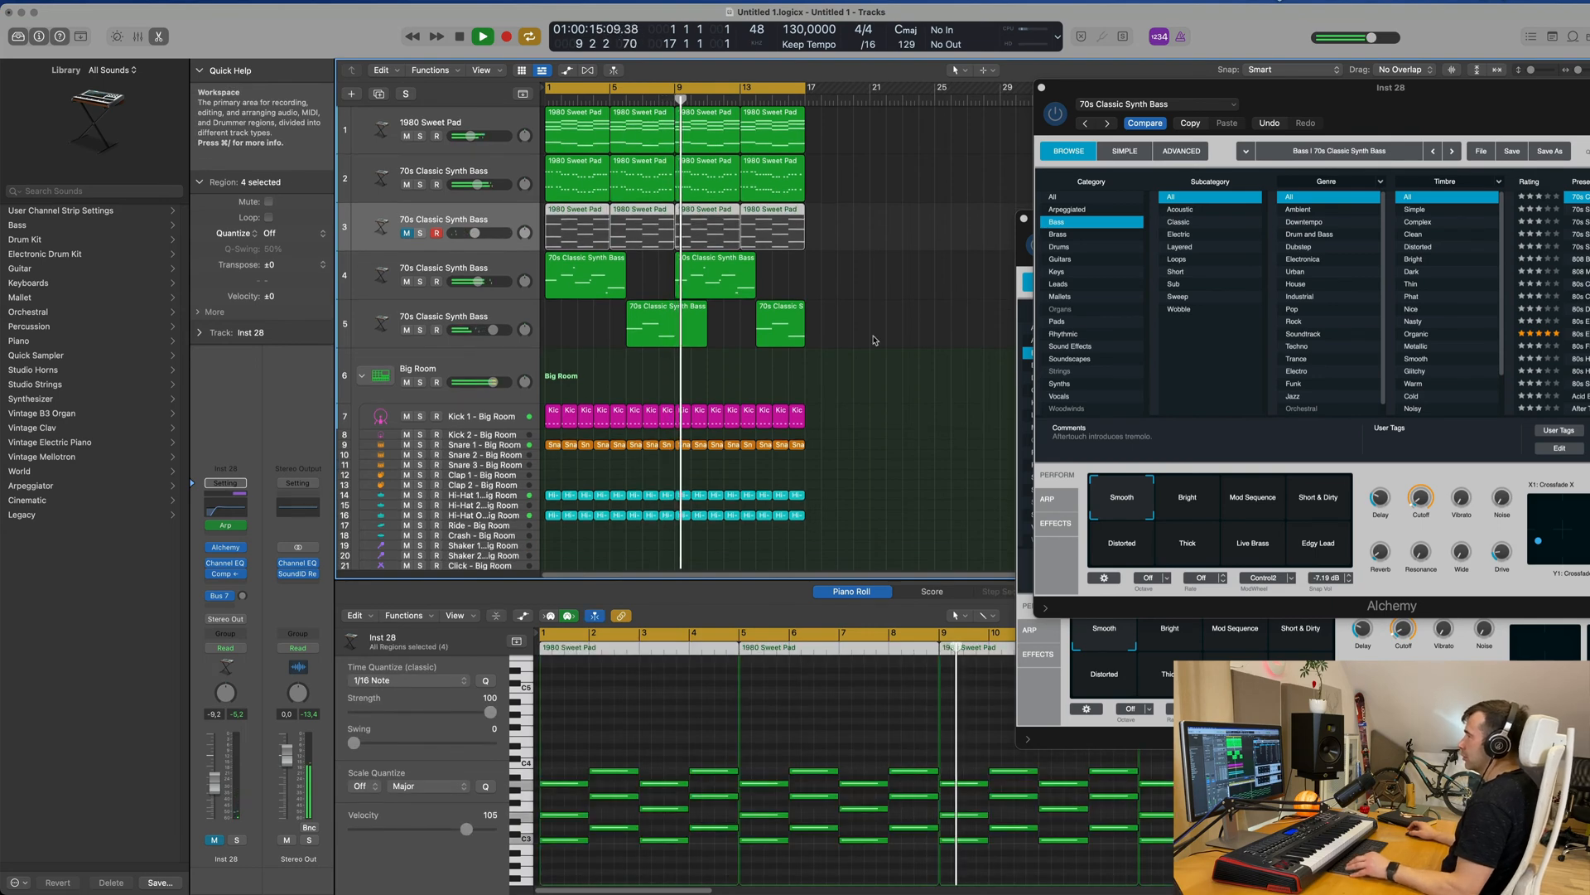
pyautogui.press('space')
pyautogui.scroll(2, 860, 393)
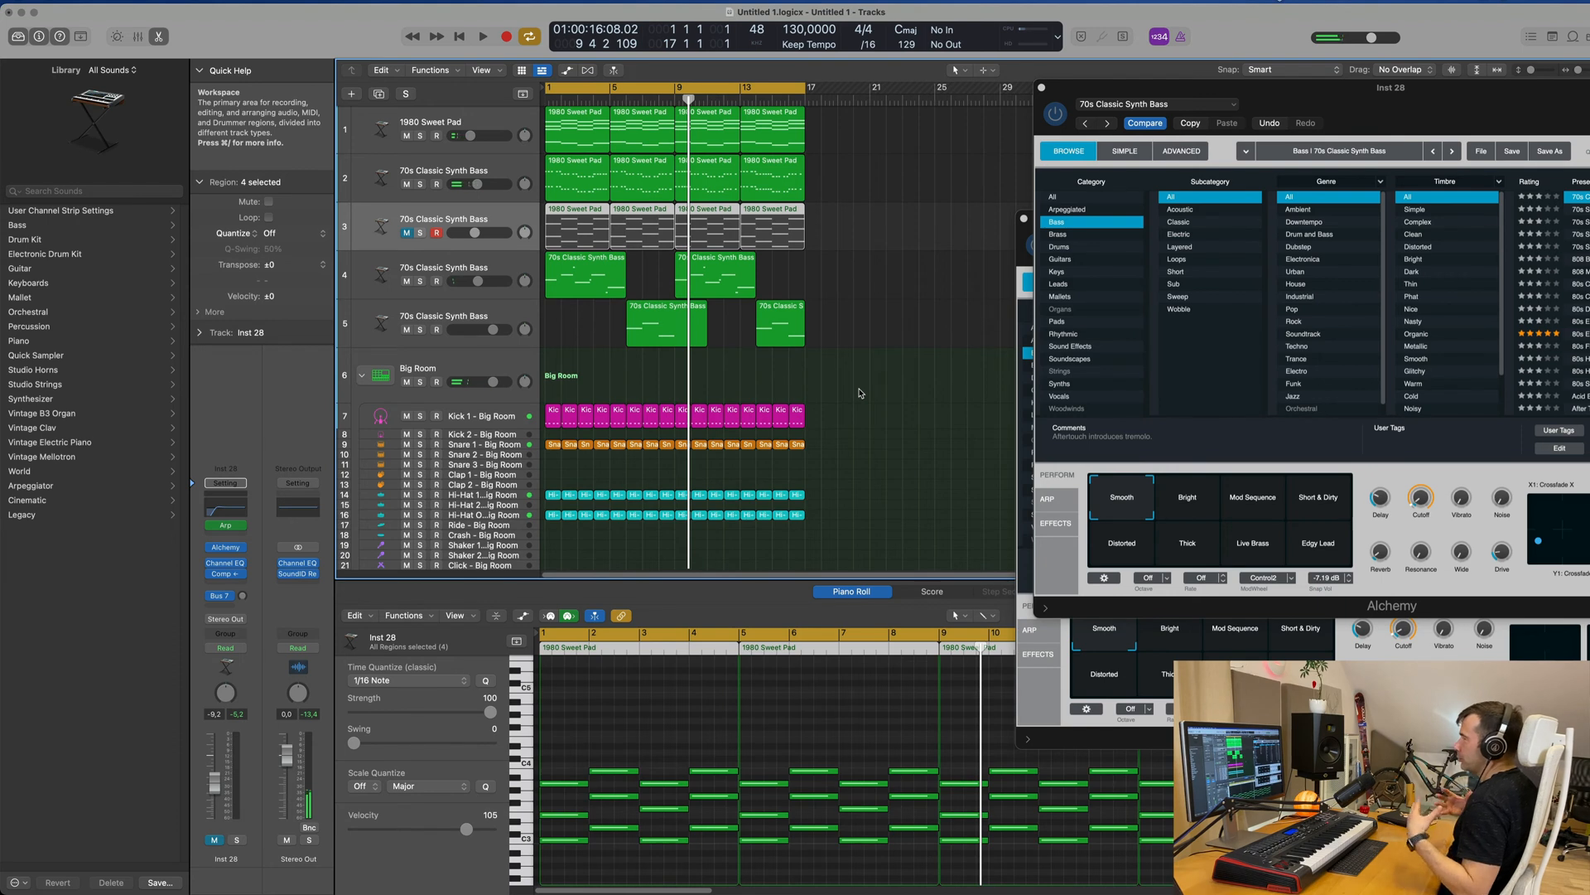
# - Copy the first Snare 1 region to bar 1 of the Scoop track and play from the start
pyautogui.press('Return')
pyautogui.press('space')
pyautogui.scroll(-2, 881, 322)
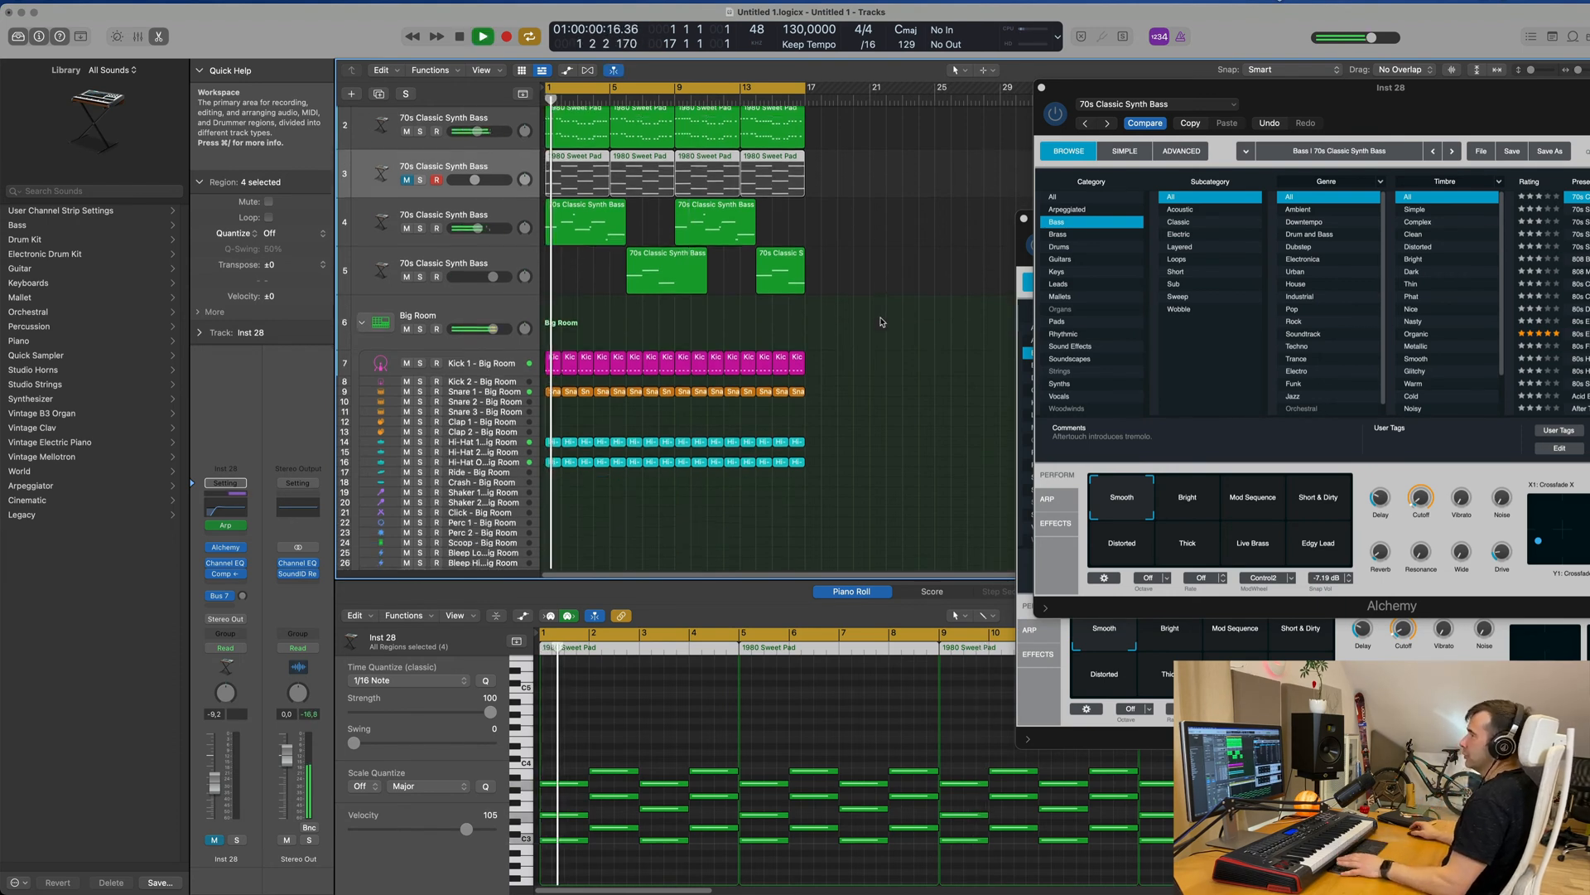
pyautogui.scroll(-4, 881, 323)
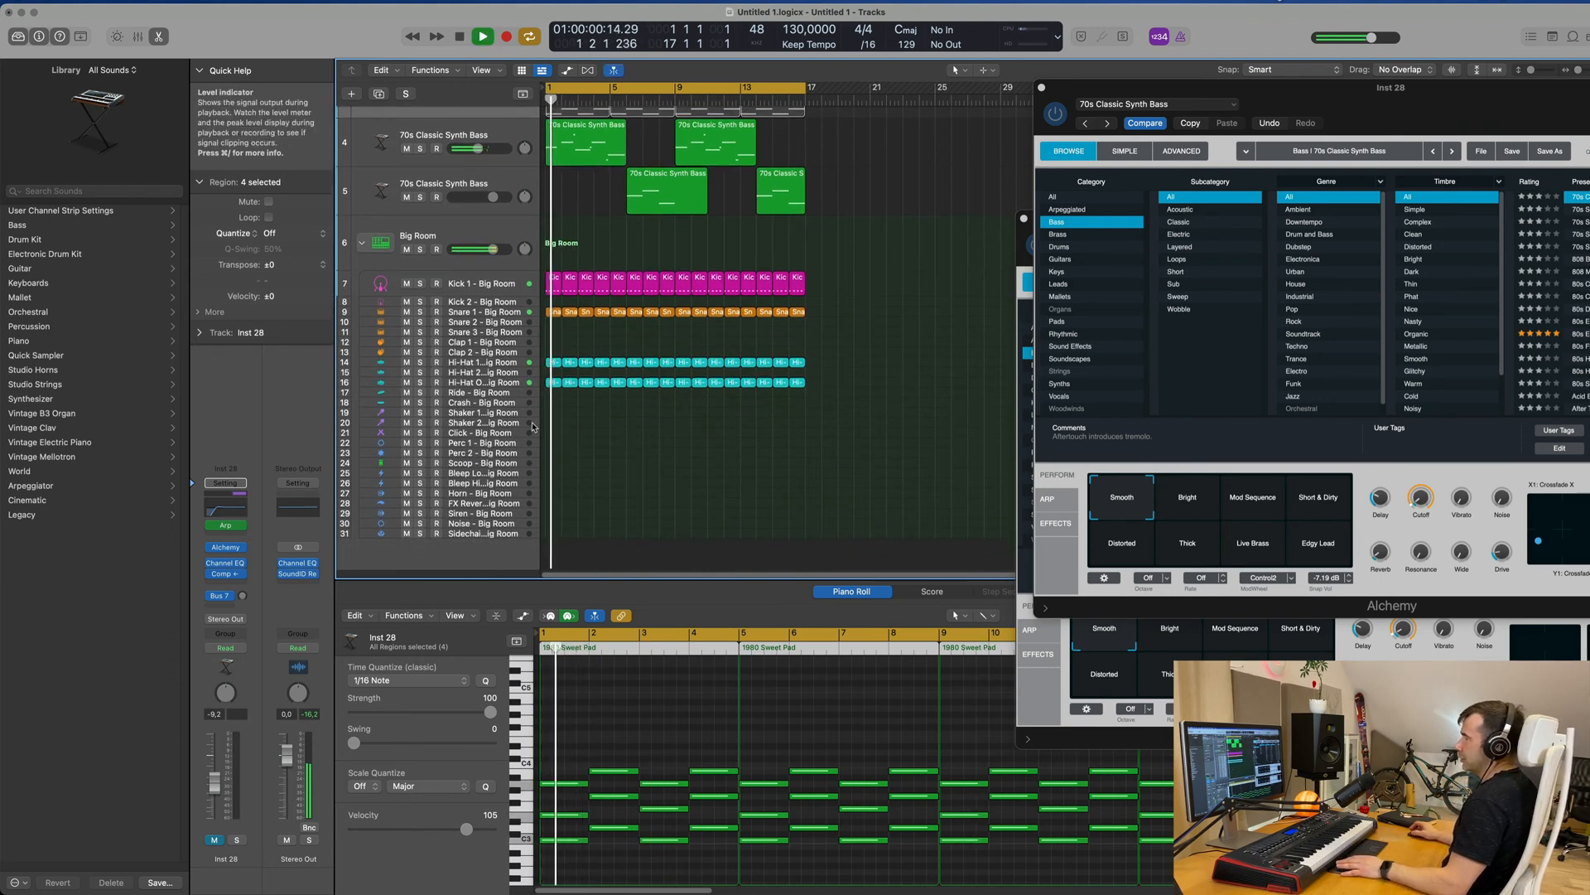
pyautogui.moveTo(555, 311); pyautogui.dragTo(547, 461)
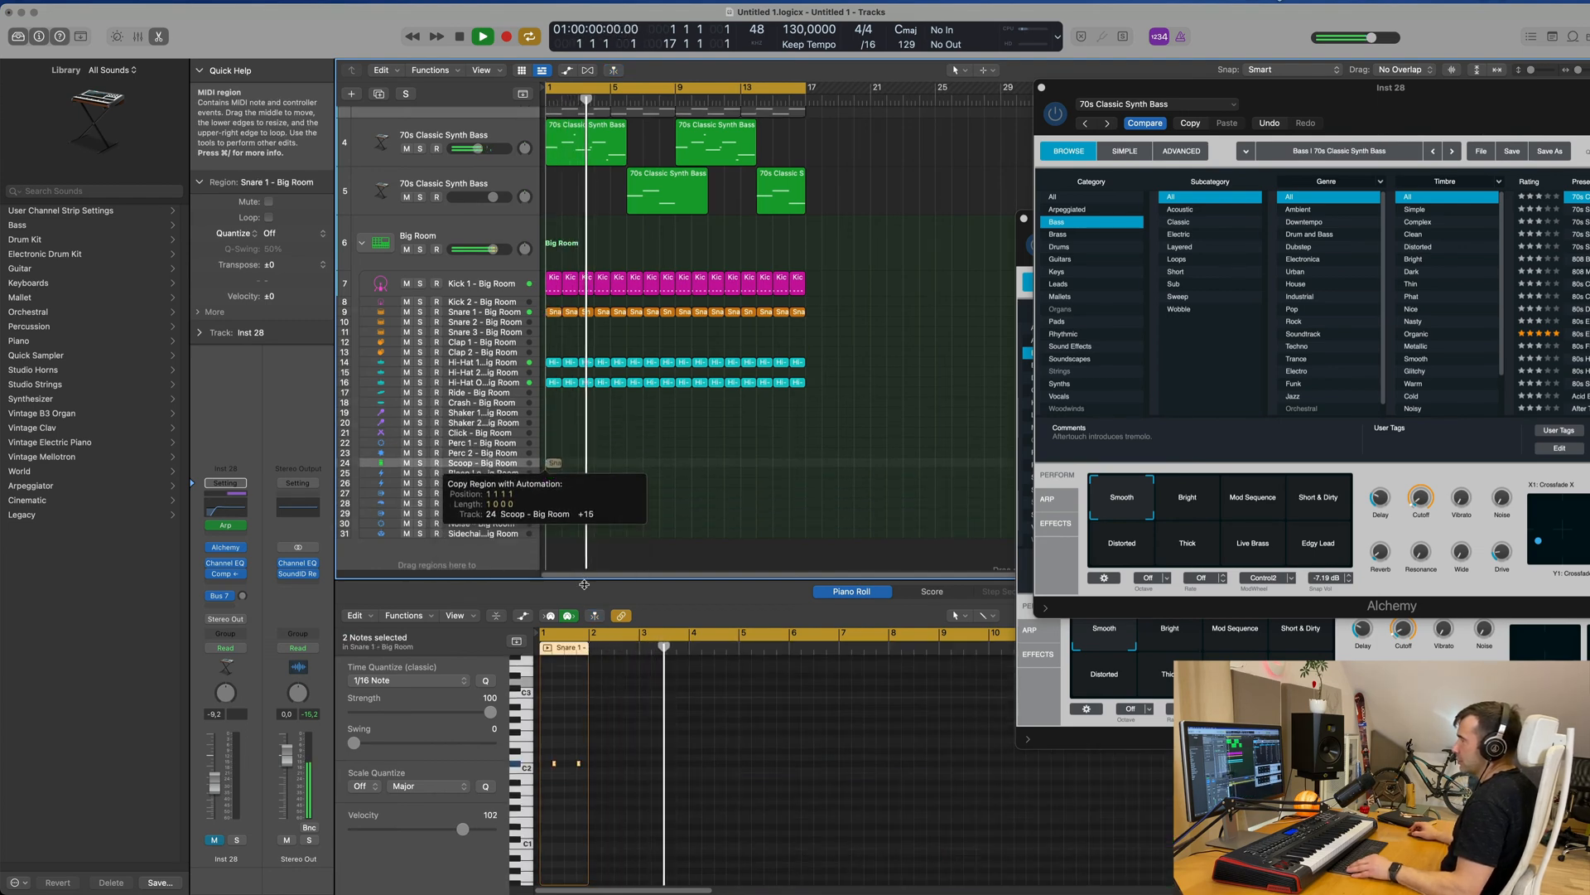
pyautogui.press('Return')
# - Move both notes in the copied Scoop region a sixteenth note later and replay from the start
pyautogui.scroll(3, 579, 756)
pyautogui.moveTo(552, 748); pyautogui.dragTo(600, 780)
pyautogui.scroll(3, 601, 781)
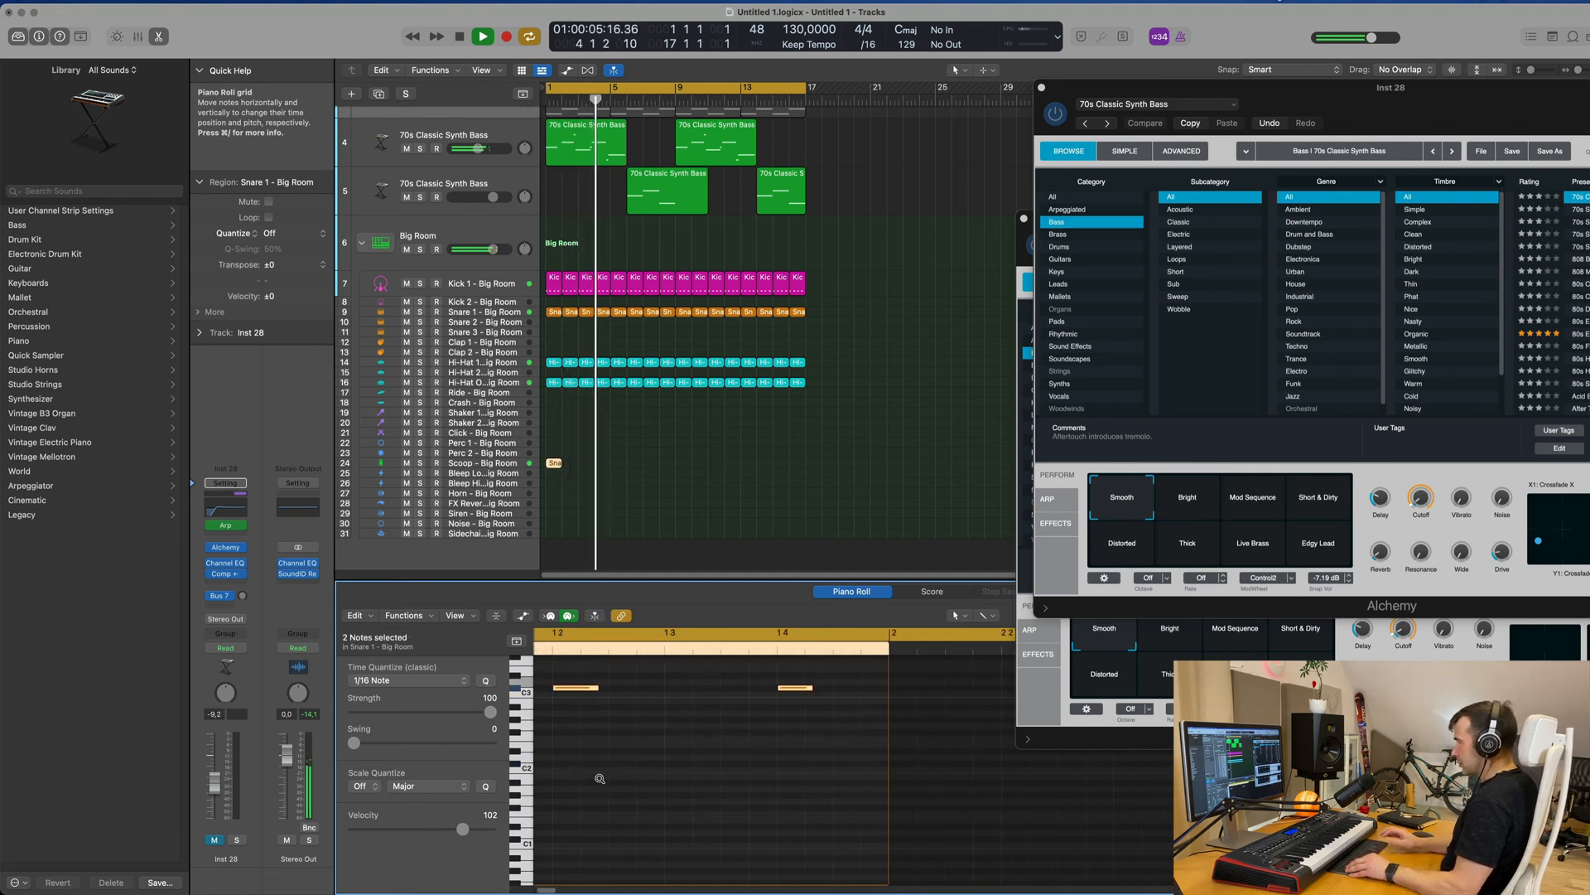
pyautogui.press('space')
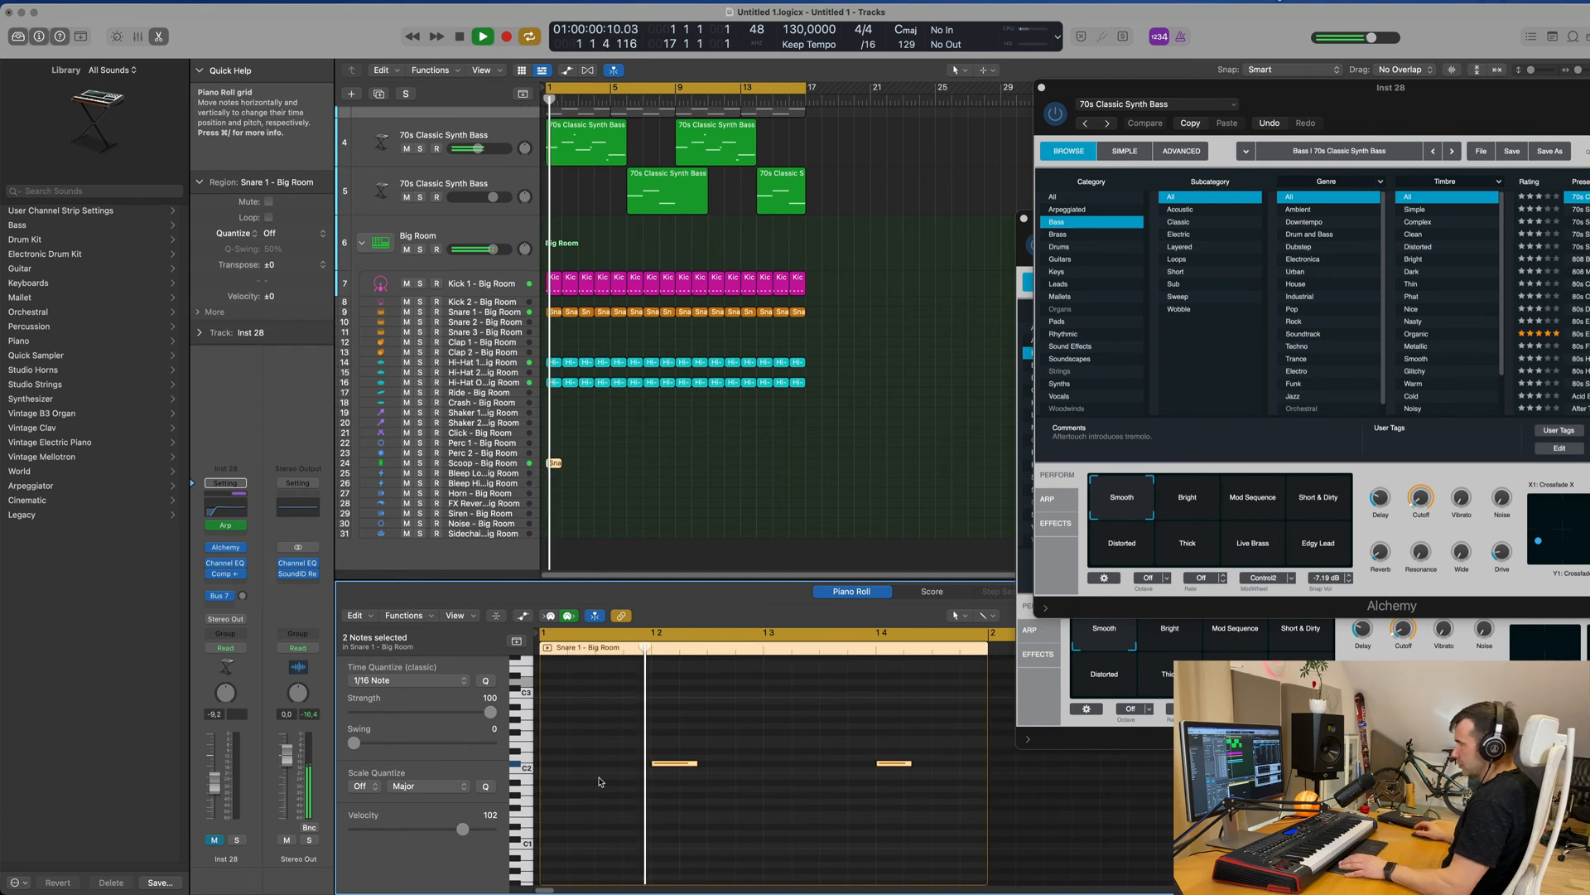
pyautogui.moveTo(681, 766); pyautogui.dragTo(710, 766)
pyautogui.scroll(-2, 687, 769)
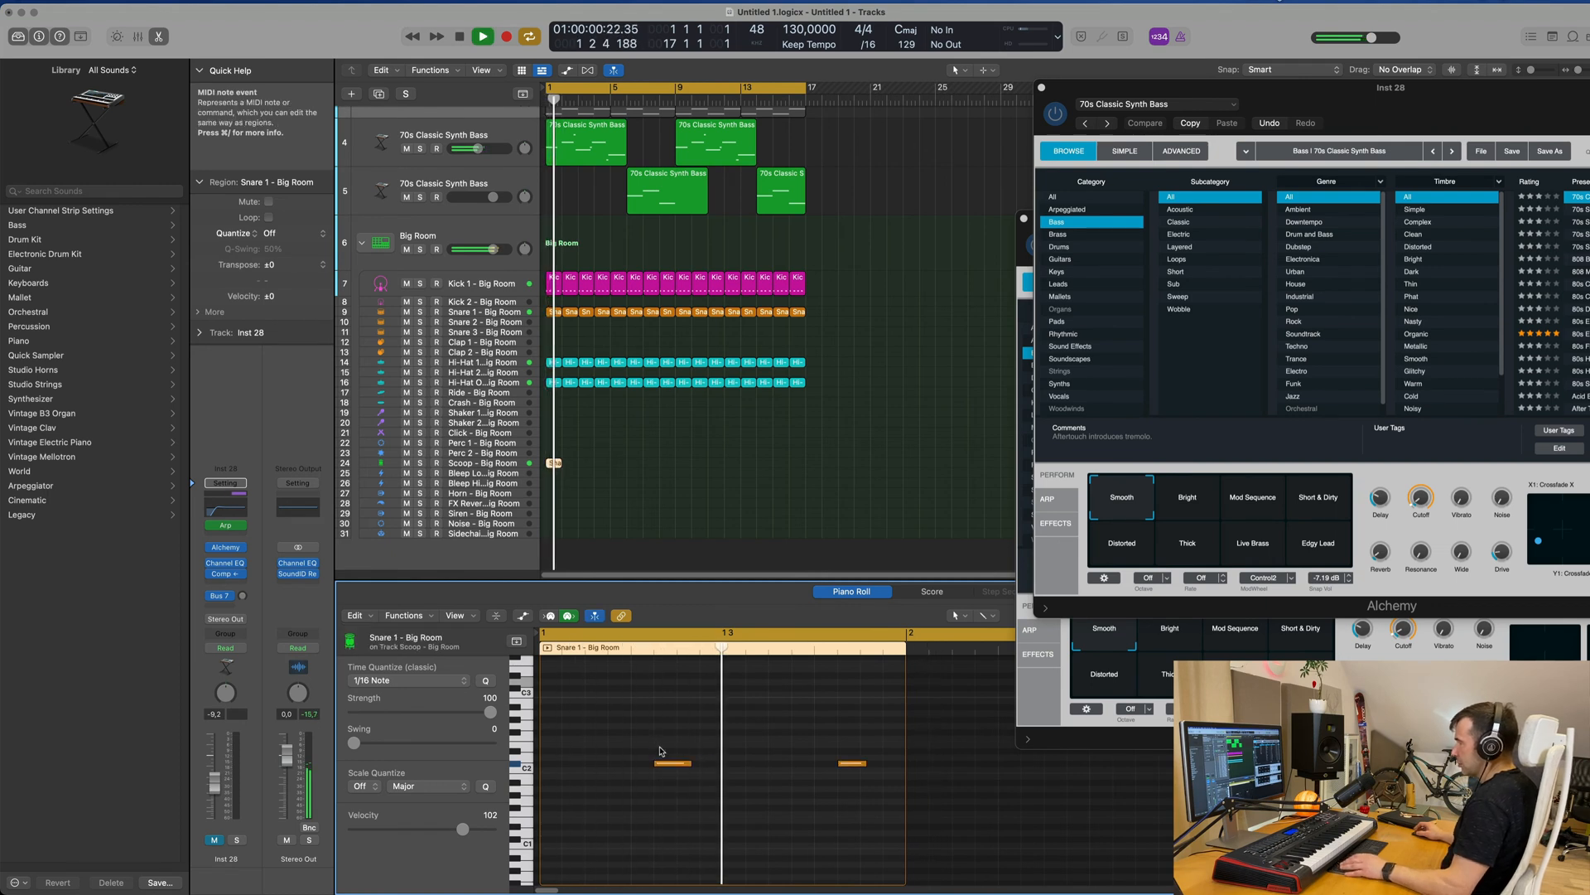
pyautogui.press('Return')
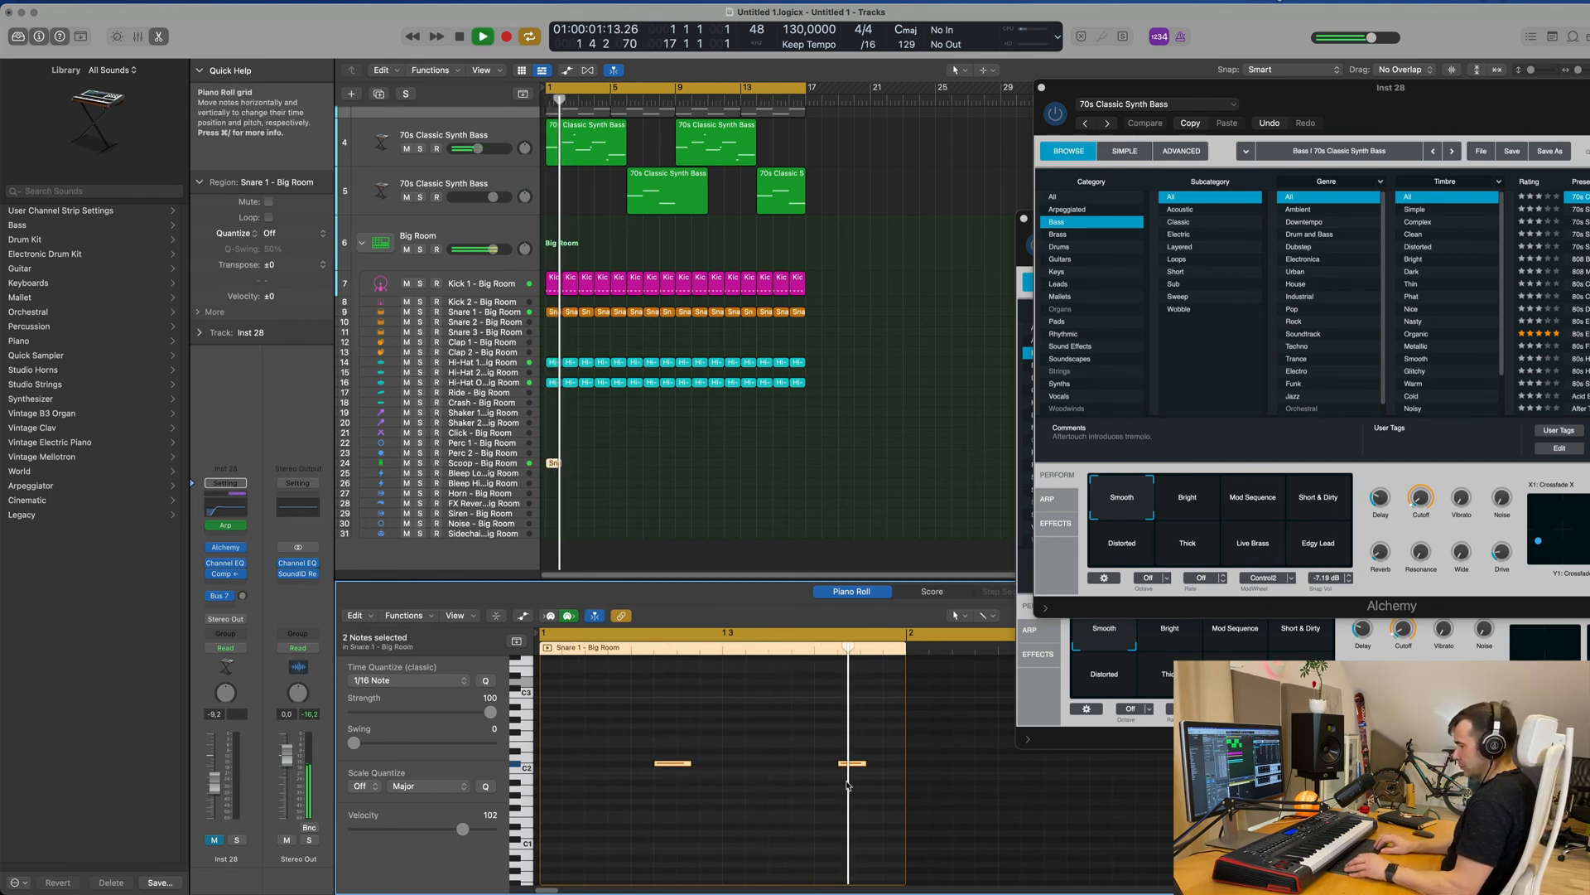
# - Return to the arrangement, close the stray folder preview covering it and stop playback
pyautogui.hotkey('ctrl', 'Right')
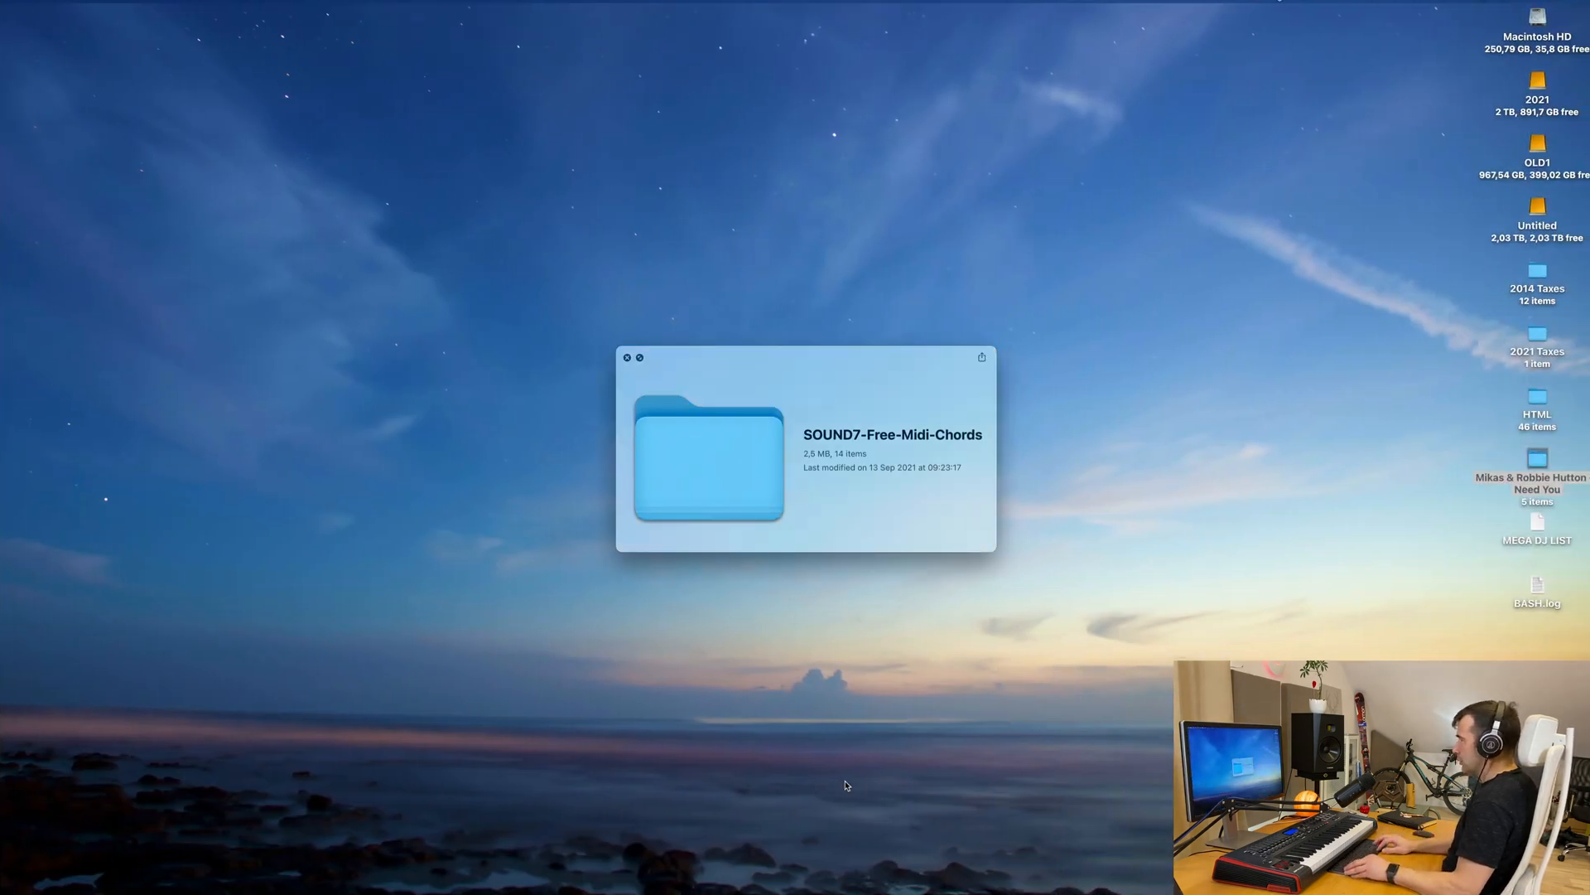
pyautogui.hotkey('ctrl', 'Left')
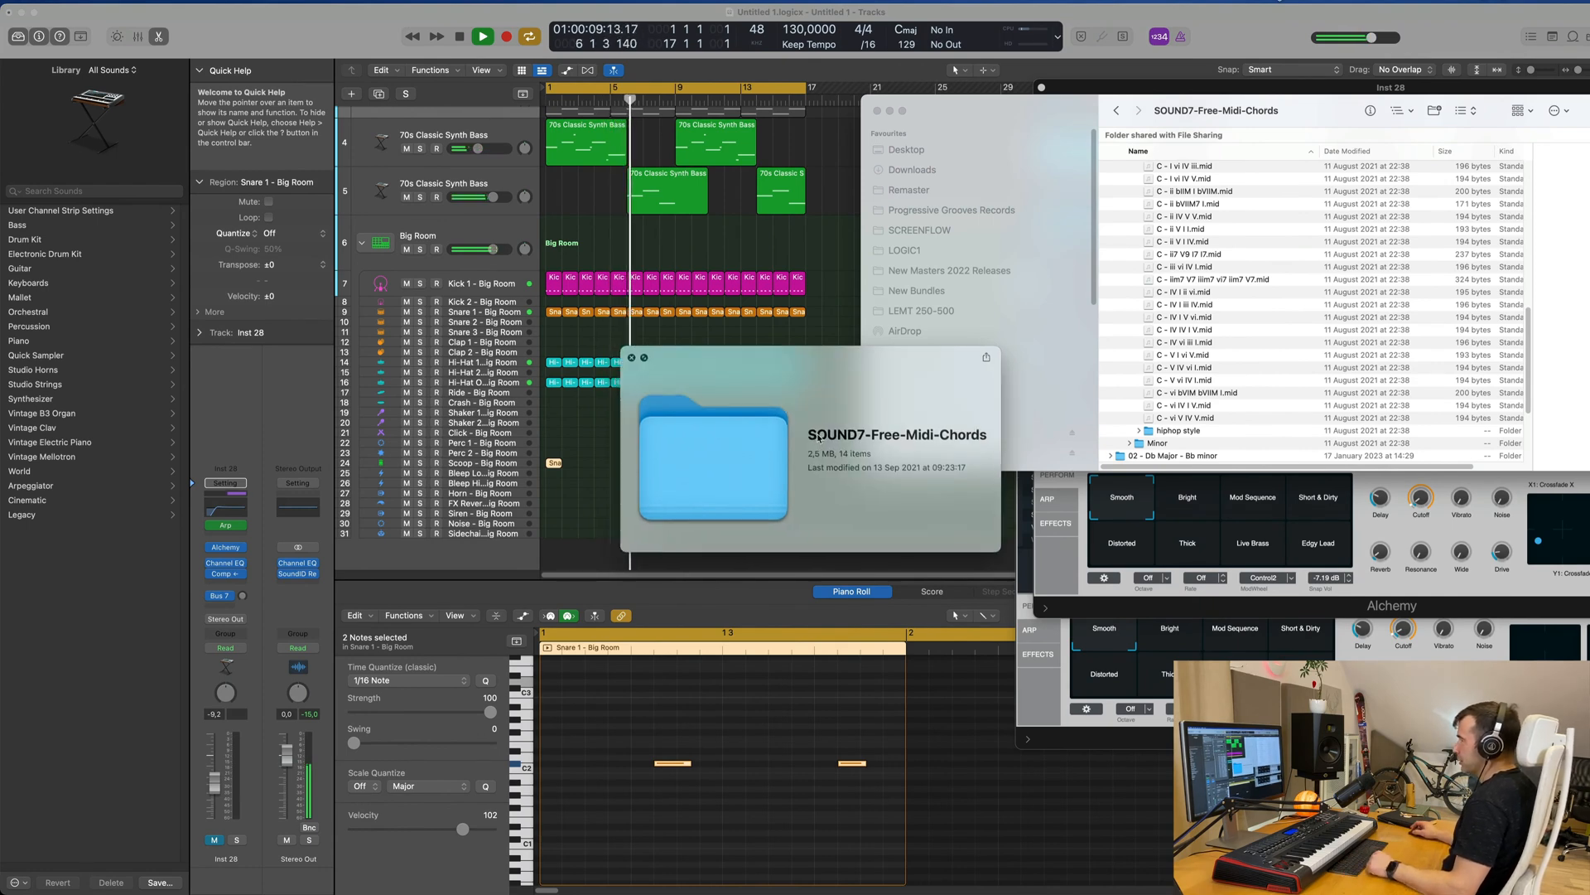
pyautogui.moveTo(811, 436); pyautogui.dragTo(854, 439)
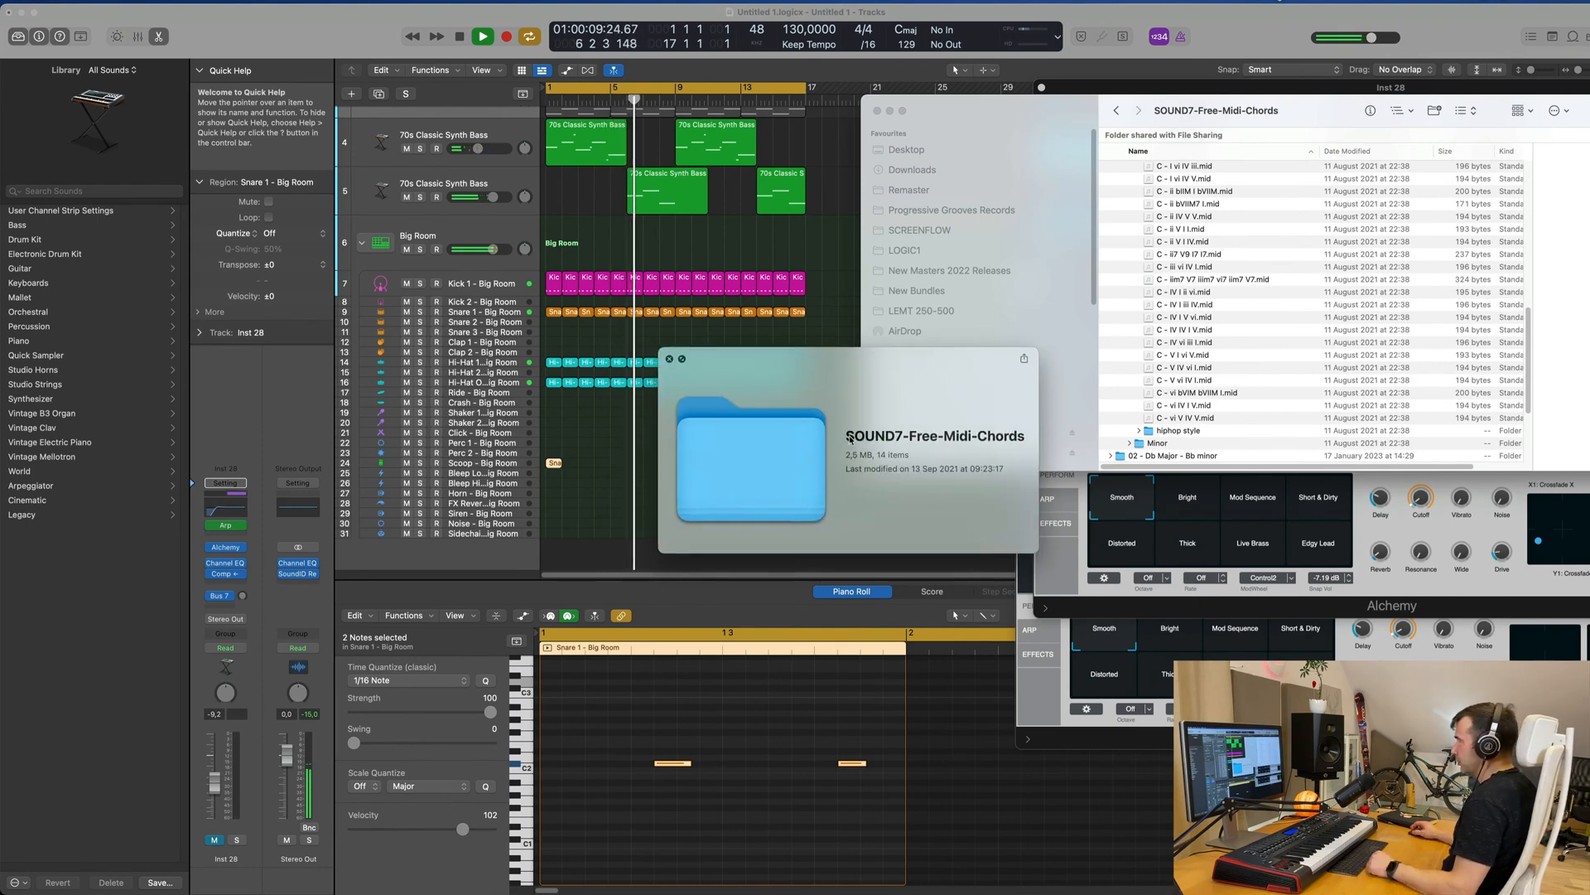
pyautogui.click(670, 360)
pyautogui.click(588, 489)
pyautogui.press('space')
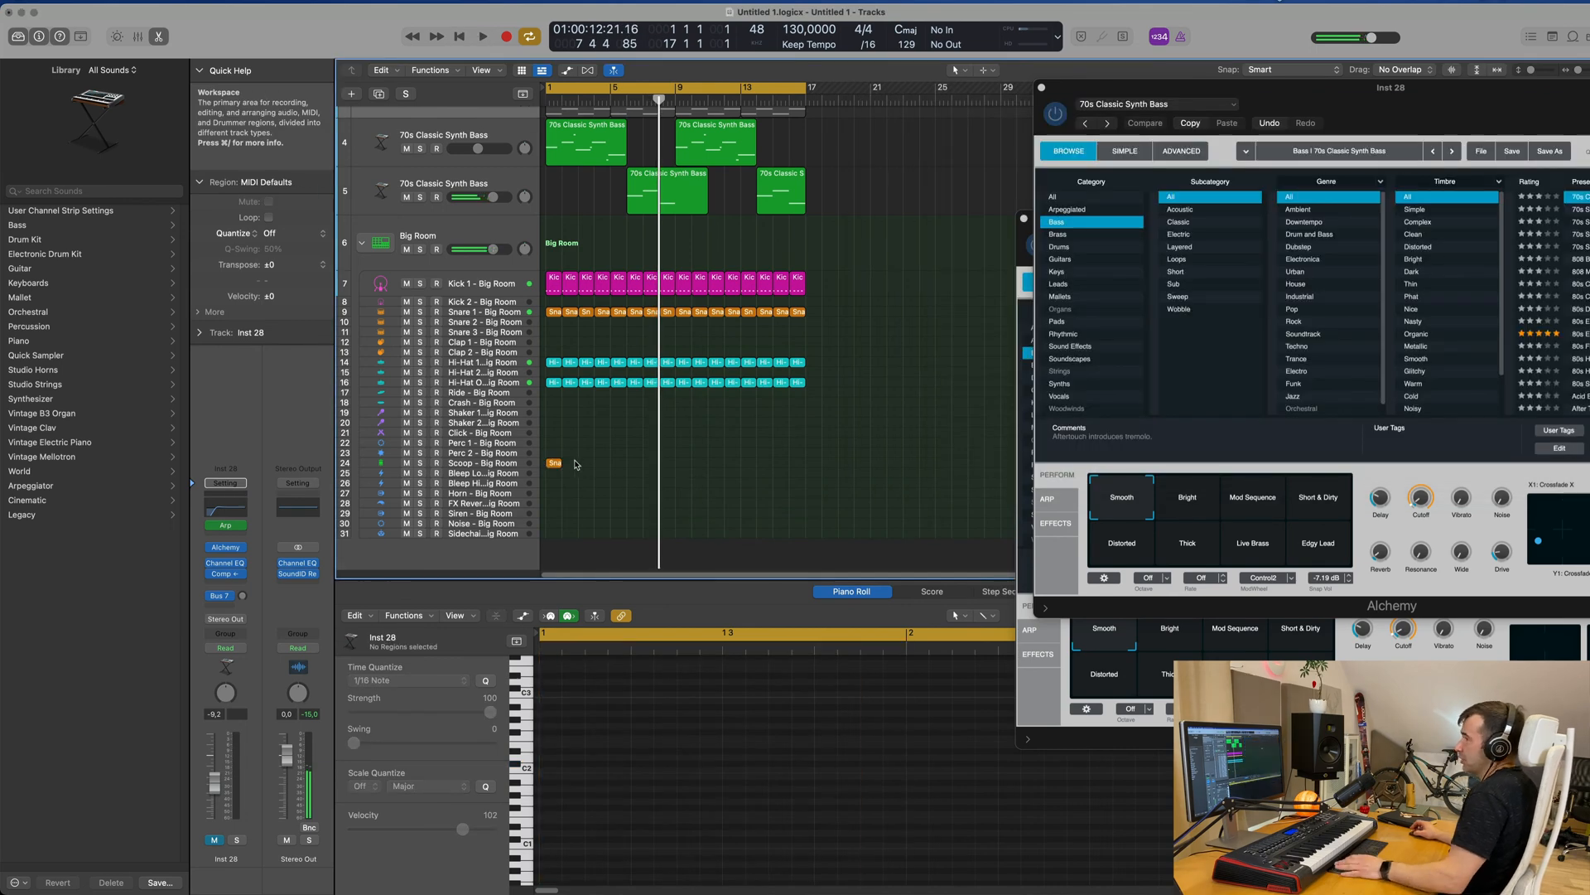
# - Move both notes in the Scoop region another sixteenth note later and replay from the start
pyautogui.click(555, 462)
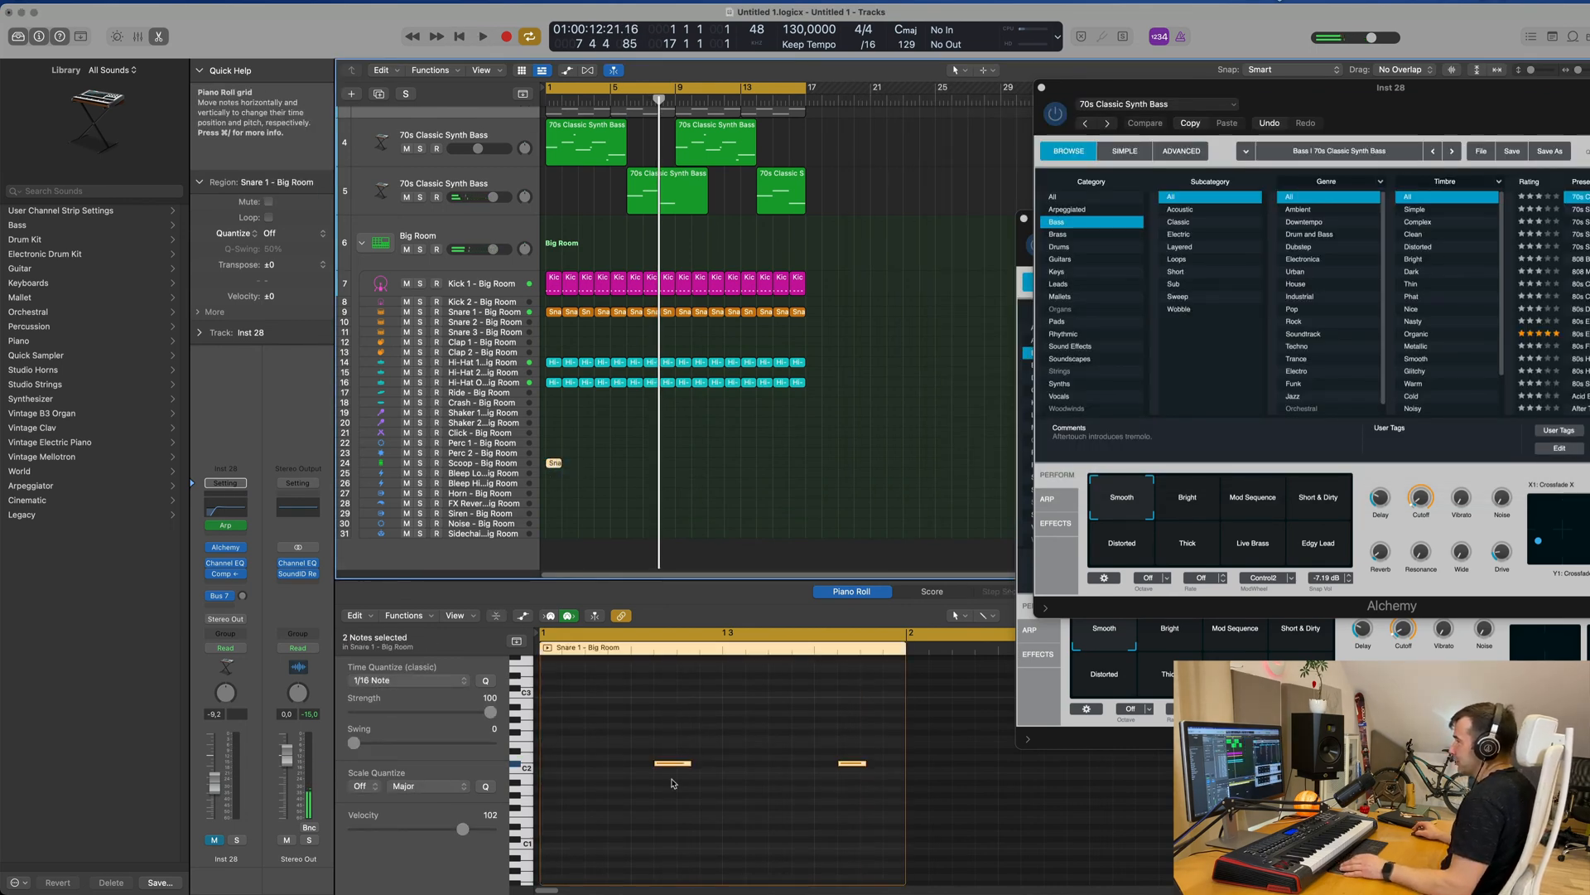
pyautogui.moveTo(689, 760)
pyautogui.mouseDown()
pyautogui.moveTo(675, 769)
pyautogui.moveTo(620, 732)
pyautogui.moveTo(908, 795)
pyautogui.mouseUp()
pyautogui.moveTo(668, 763); pyautogui.dragTo(690, 763)
pyautogui.press('space')
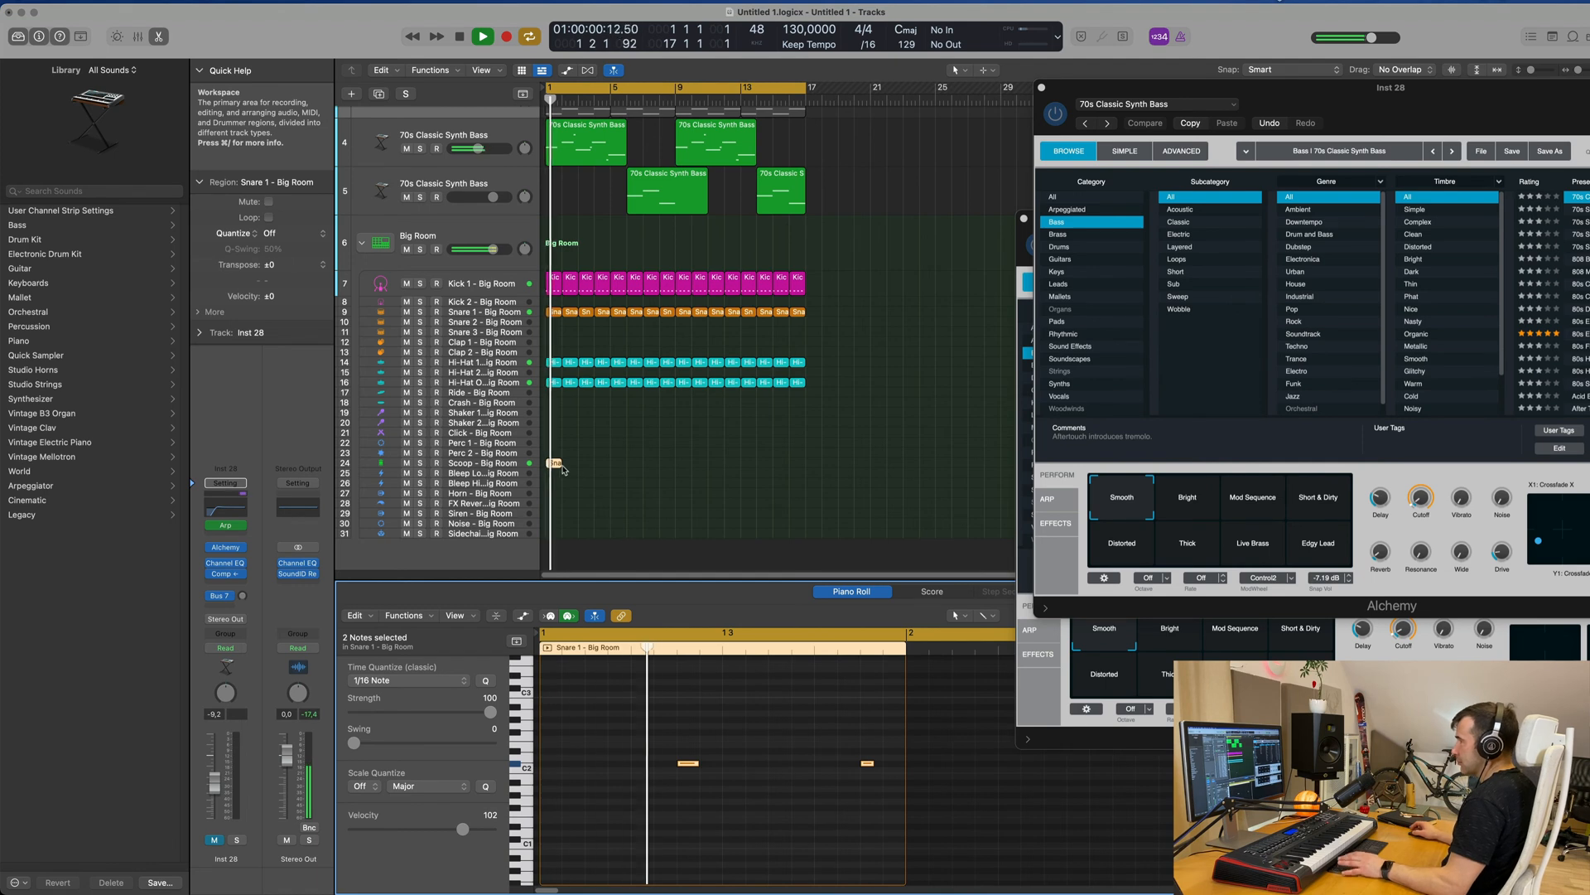
# - Move the Scoop region to the Perc 2 track, play it and raise both its notes an octave
pyautogui.press('space')
pyautogui.moveTo(555, 465); pyautogui.dragTo(556, 456)
pyautogui.press('space')
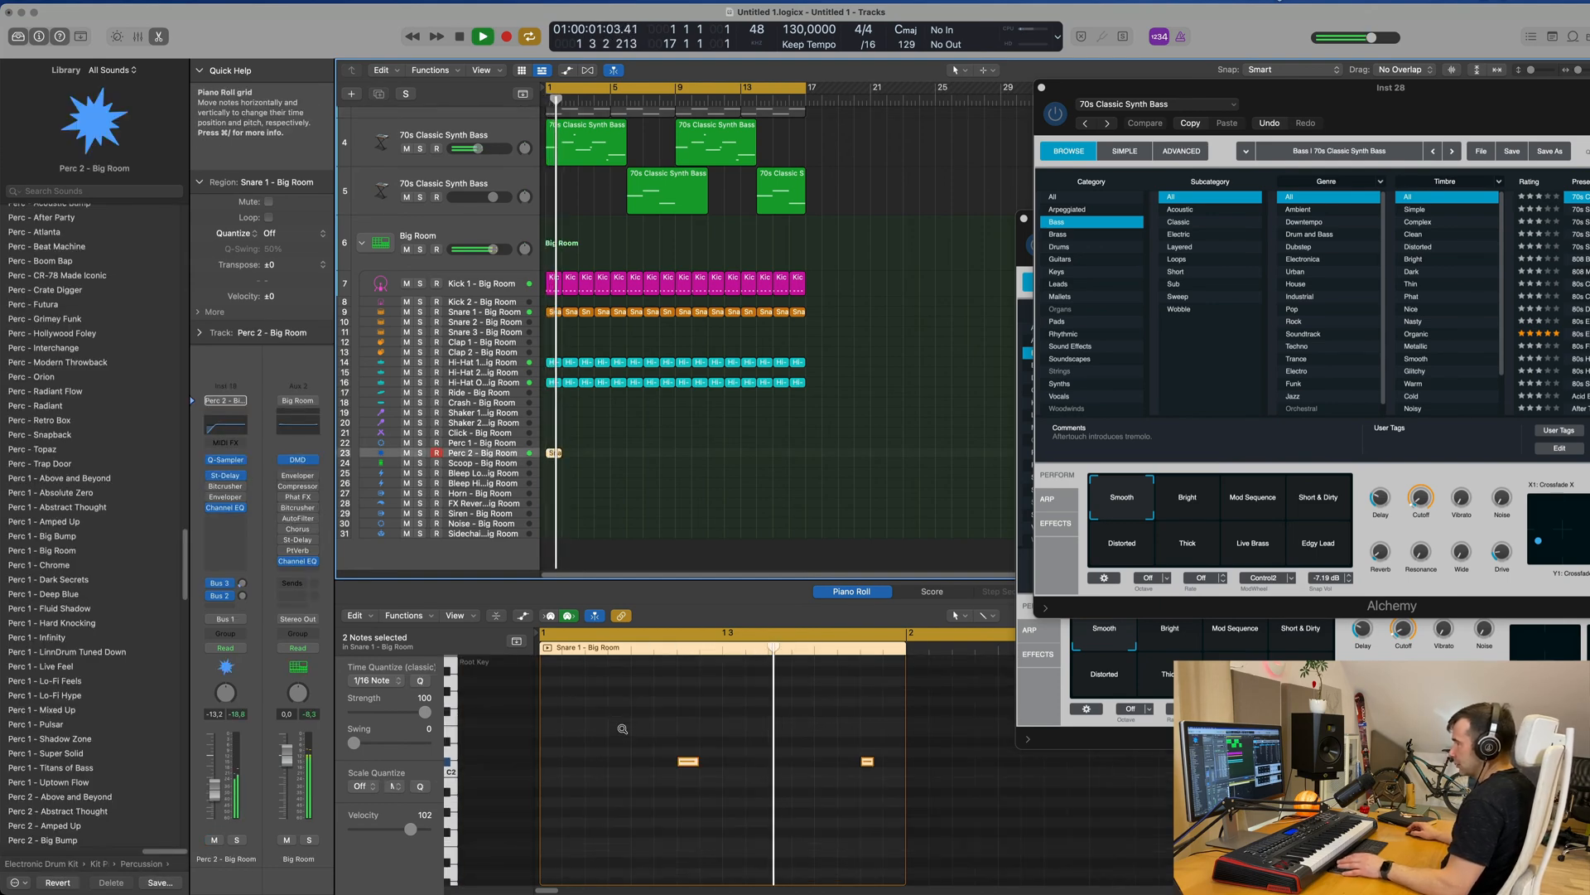
pyautogui.moveTo(623, 732); pyautogui.dragTo(882, 815)
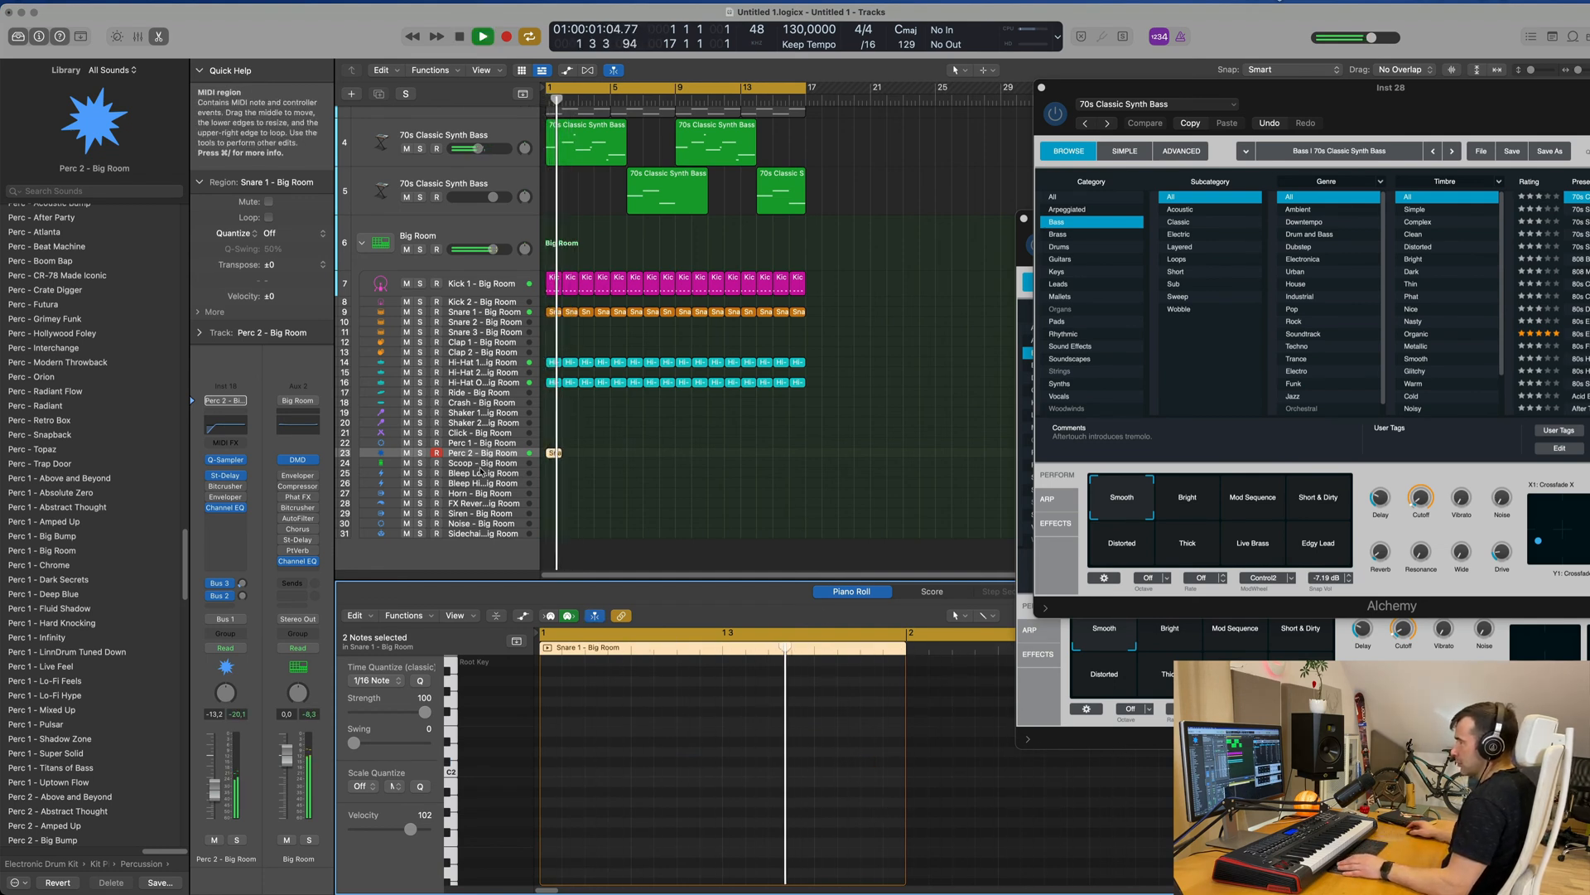
# - Audition the region on the Perc 1 track, return it to Perc 2 and set the Perc 2 volume to -12.4 dB
pyautogui.moveTo(217, 789); pyautogui.dragTo(220, 778)
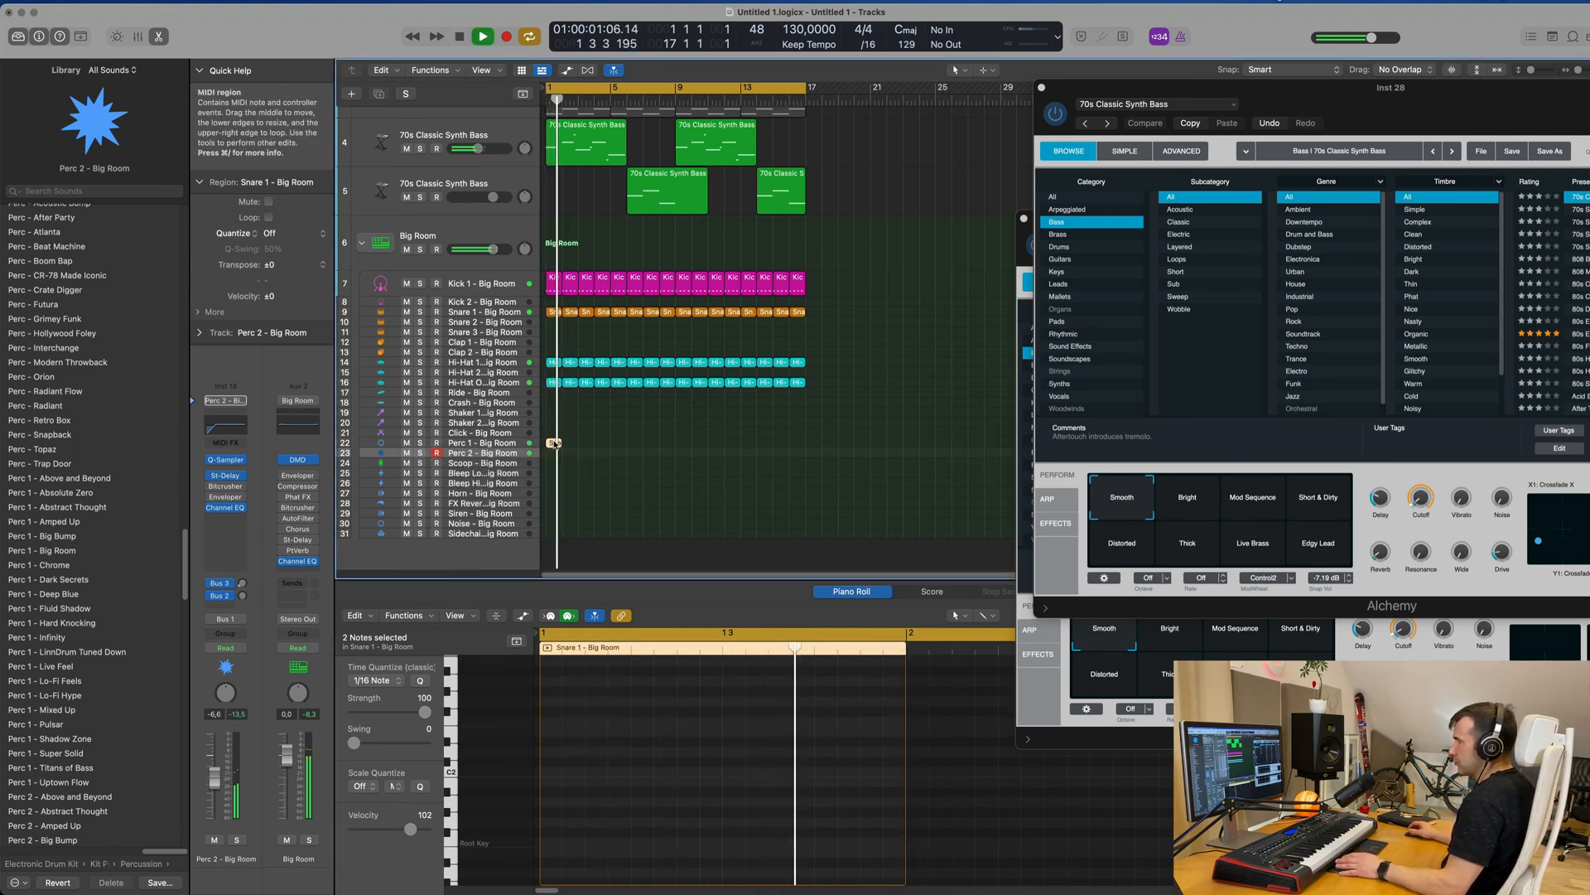
pyautogui.click(553, 443)
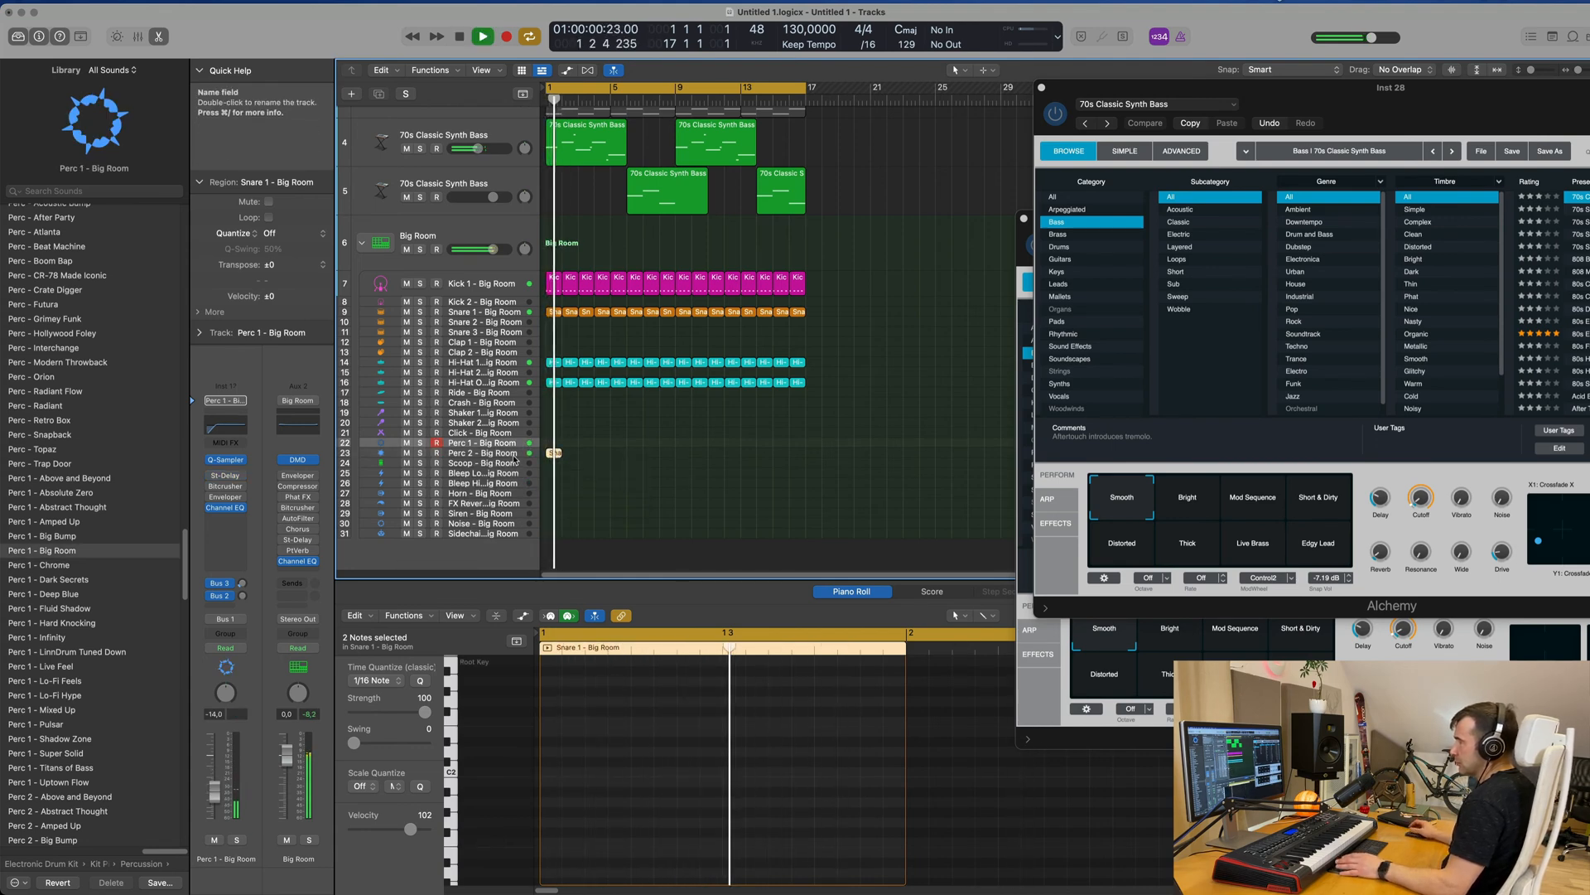
pyautogui.click(555, 454)
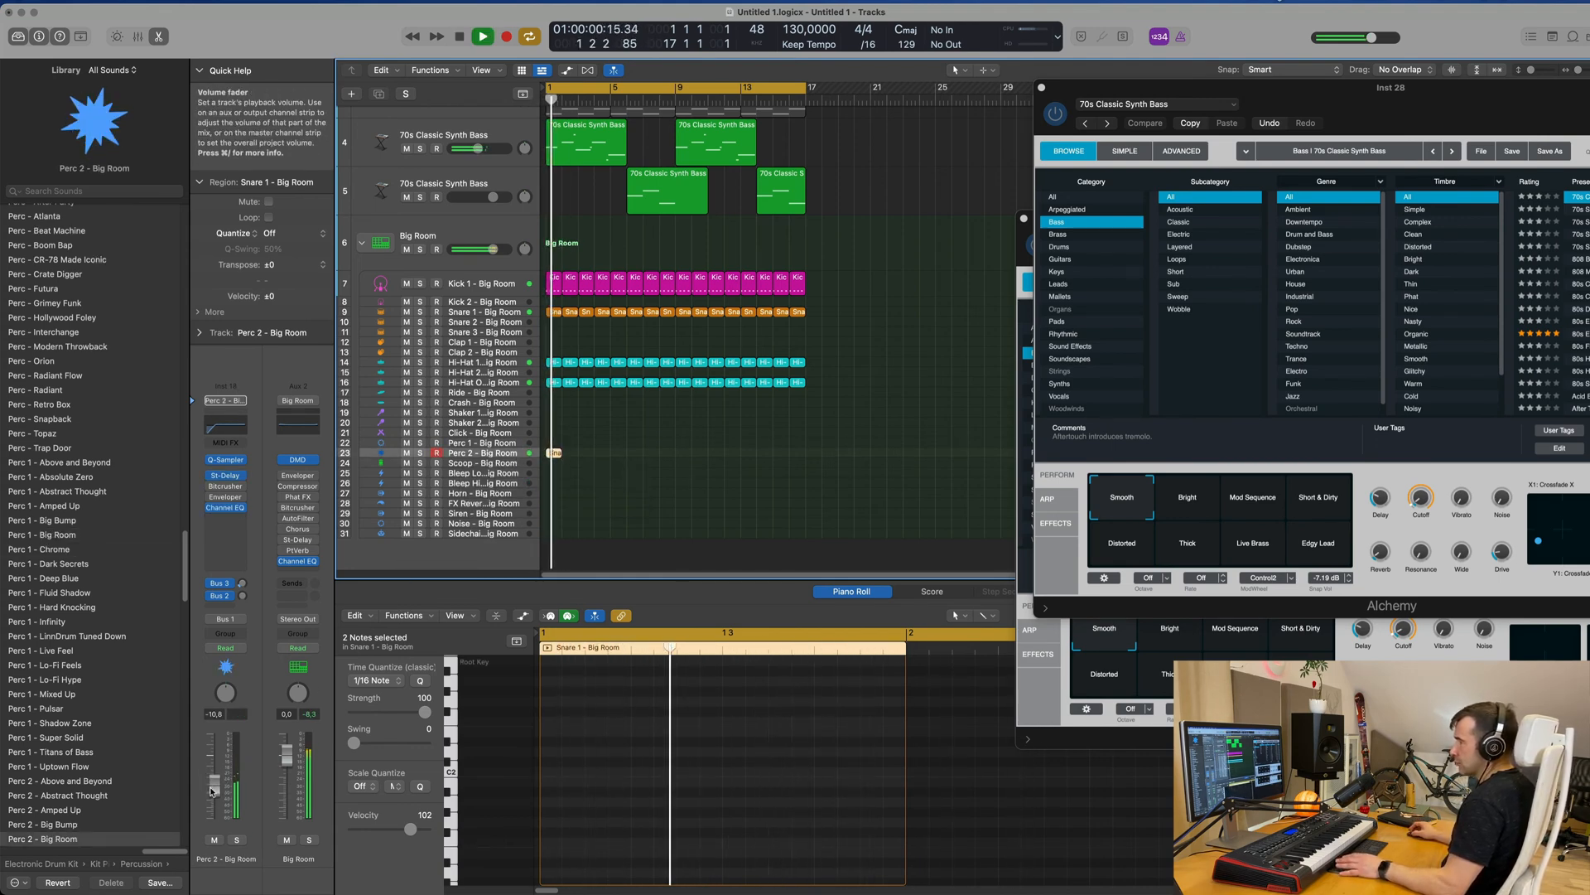
pyautogui.press('space')
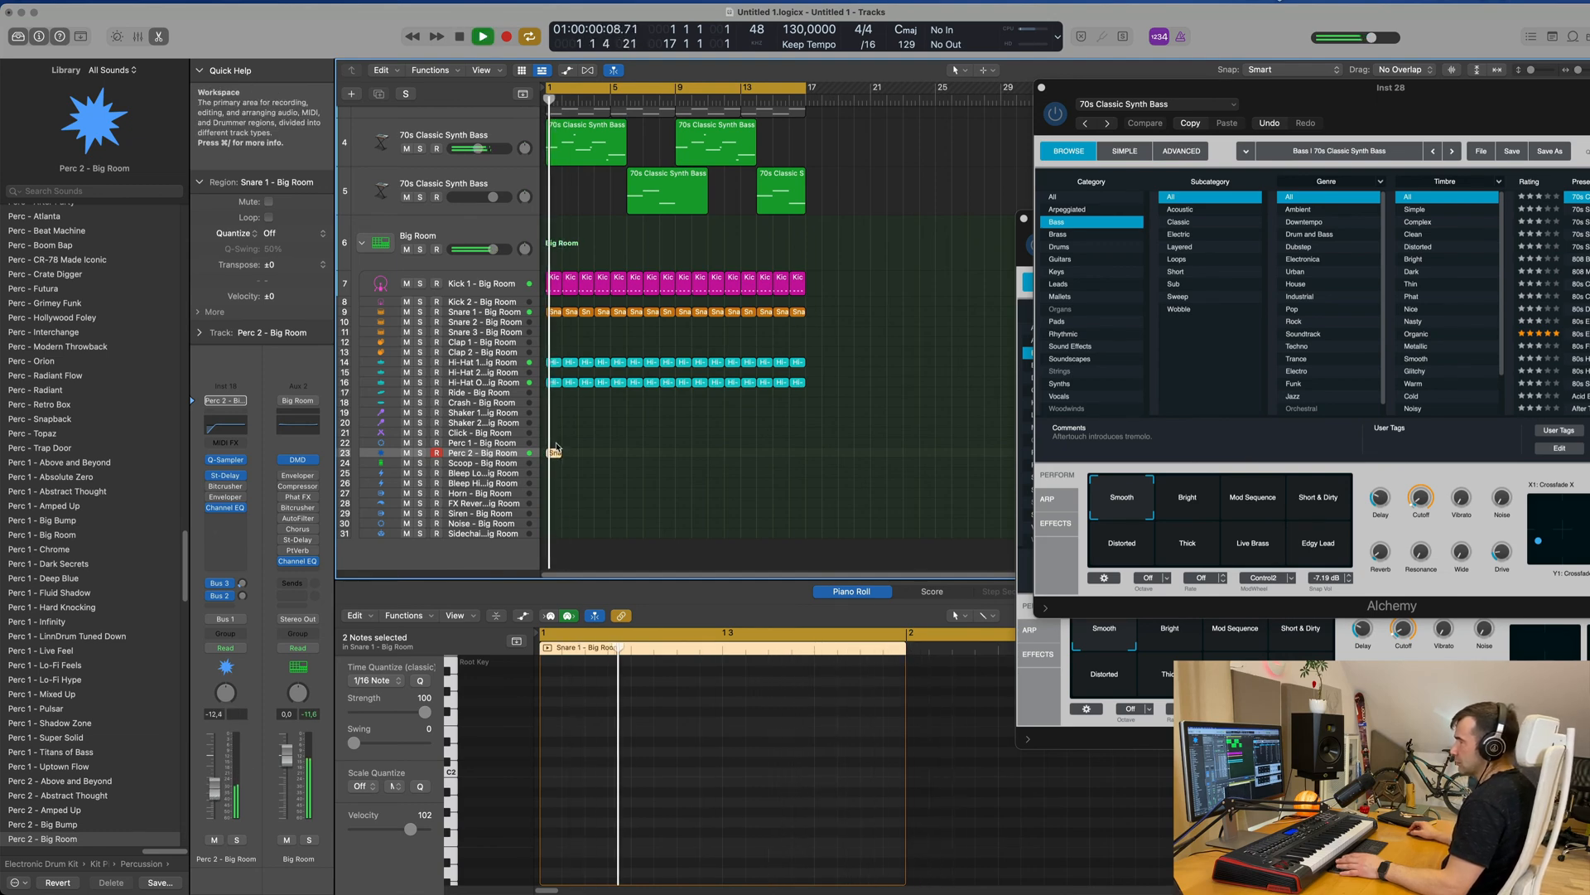
# - Repeat the Perc 2 region up to bar 17 and leave its regions deselected
pyautogui.press('super+r')
pyautogui.press('super+r')
pyautogui.press('super+r')
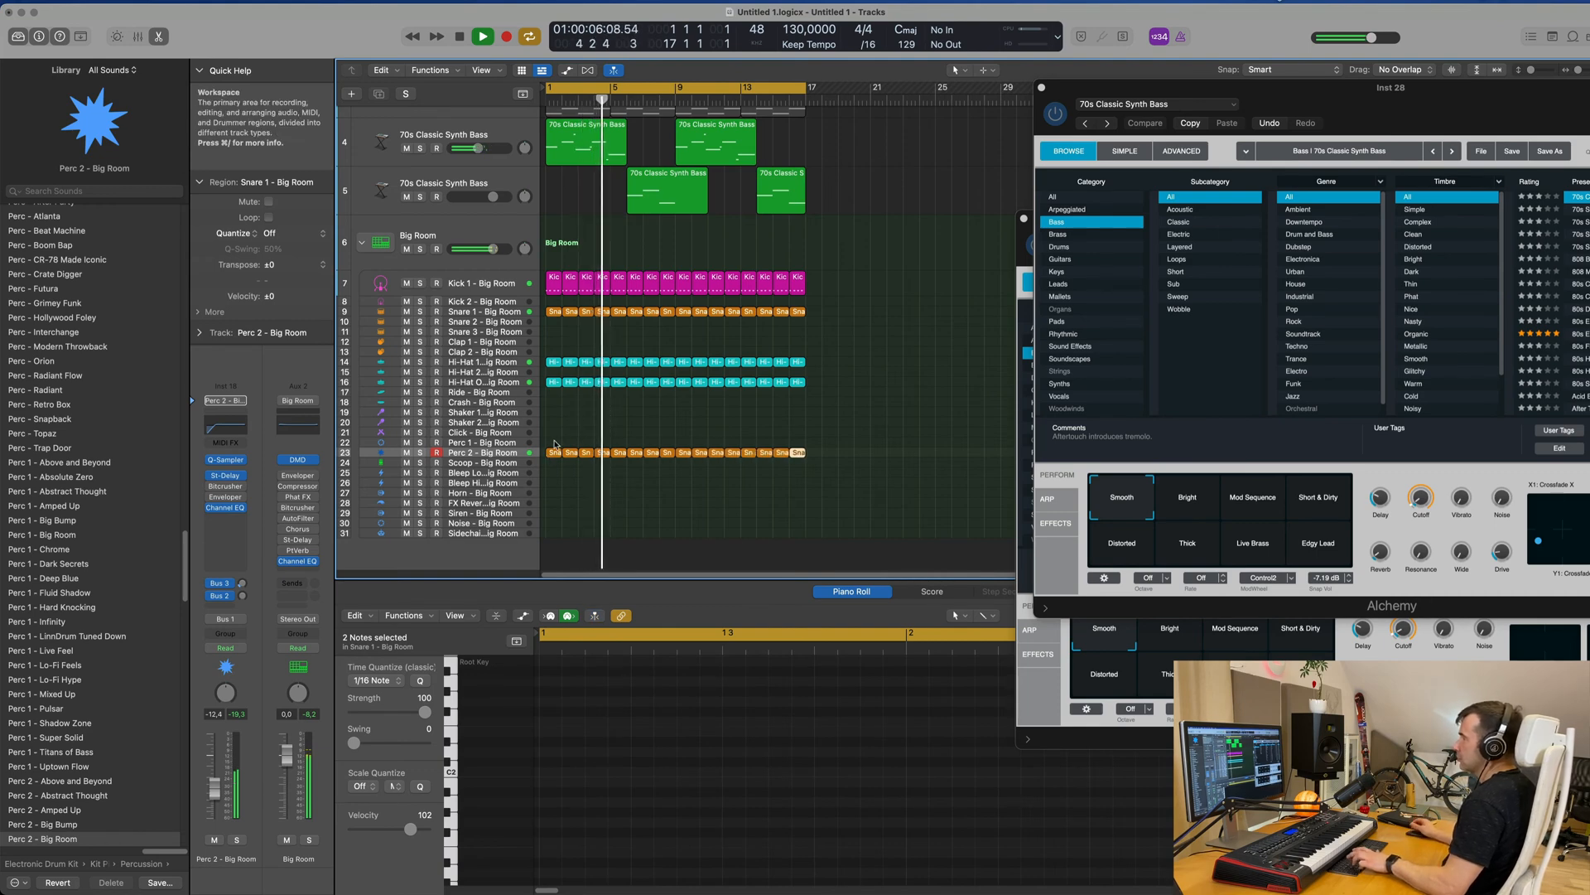
pyautogui.click(520, 457)
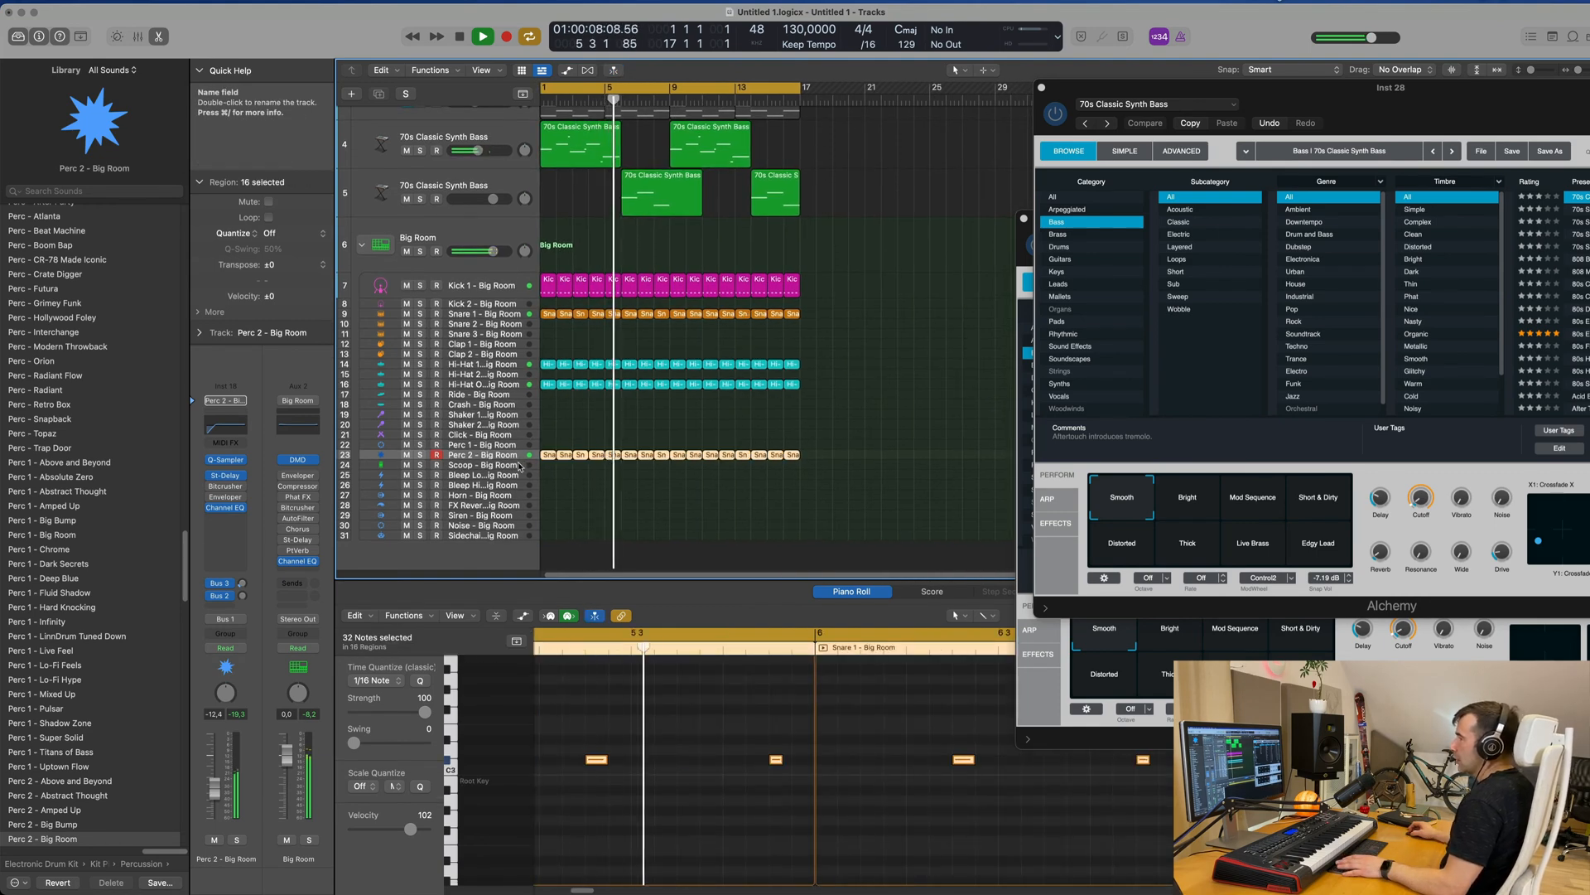
pyautogui.hscroll(-1, 605, 500)
pyautogui.click(605, 500)
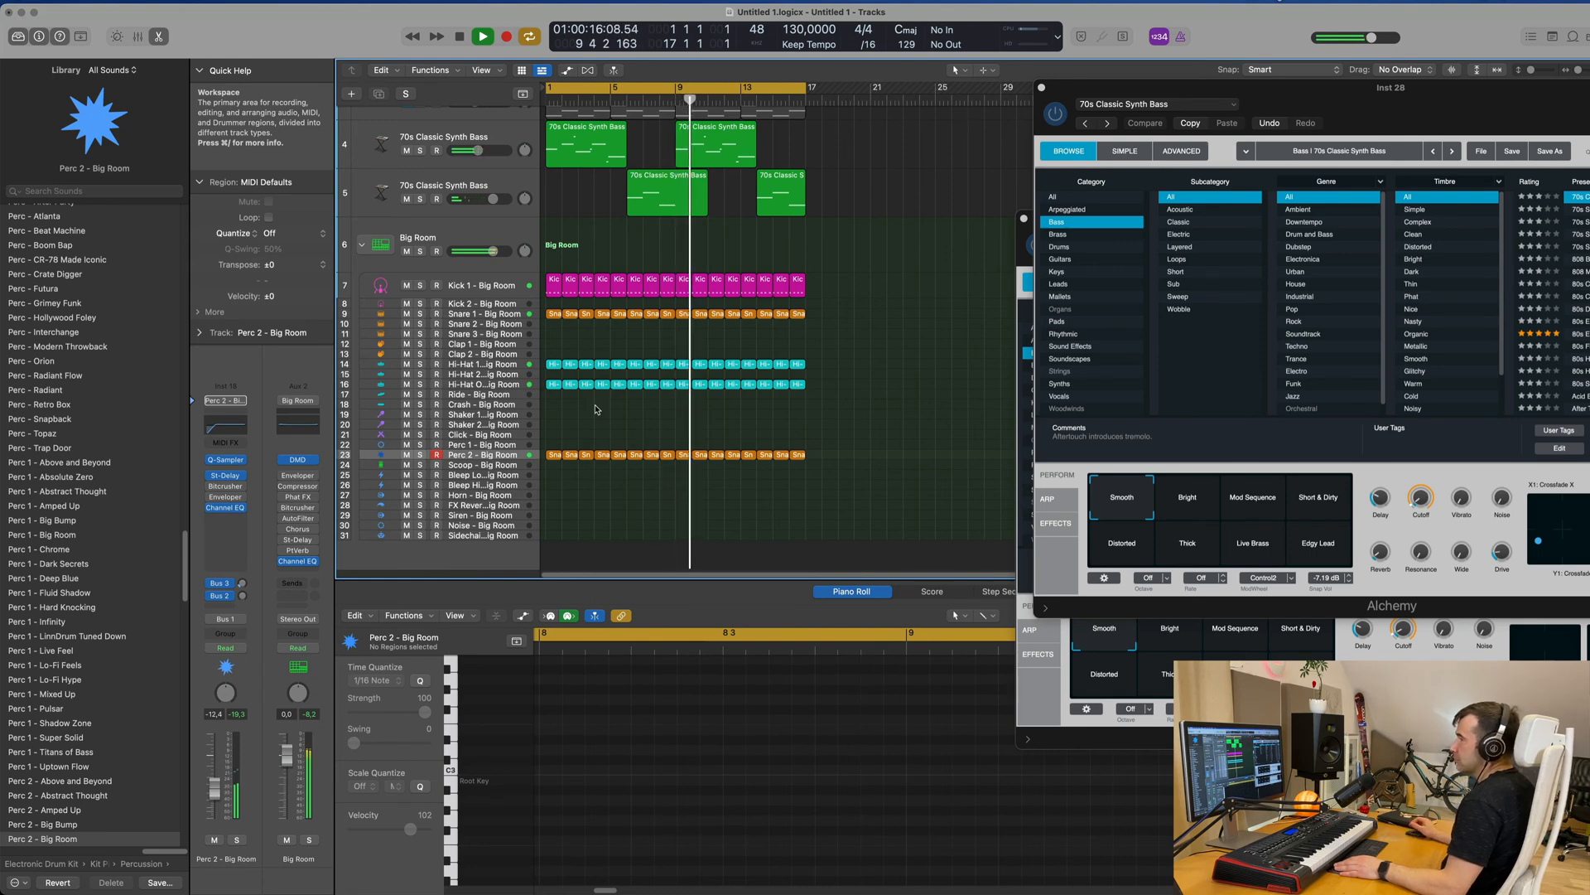
# - Copy the first Hi-Hat 1 region to bar 1 of the Shaker 2 track and audition it
pyautogui.click(553, 385)
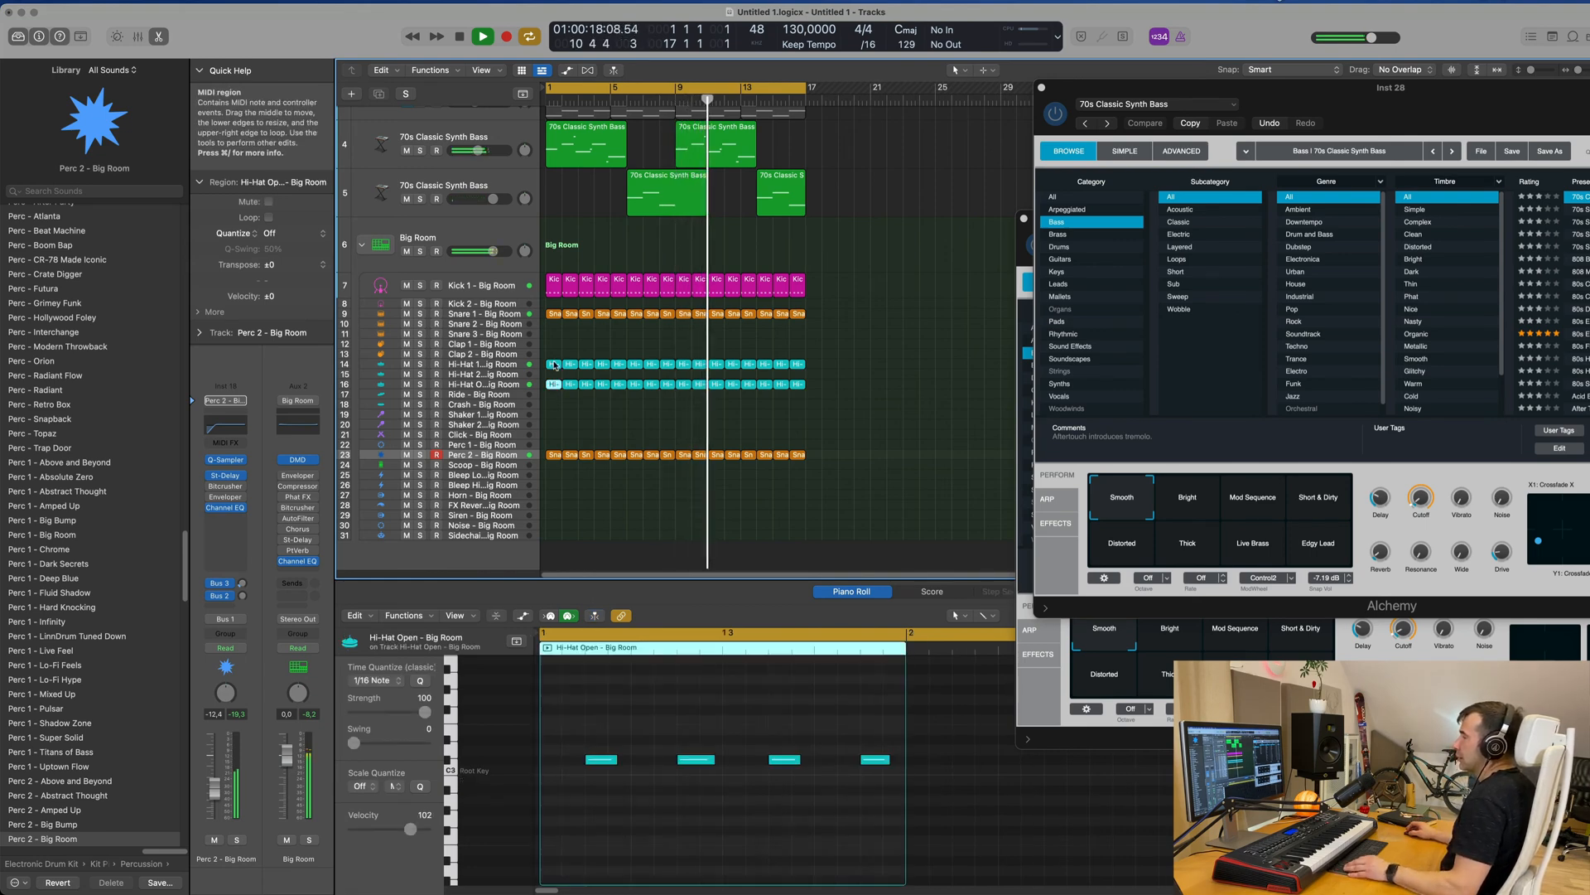
pyautogui.moveTo(555, 366); pyautogui.dragTo(551, 424)
pyautogui.press('space')
pyautogui.press('space')
pyautogui.press('space')
# - Complete the Shaker 2 bar as continuous sixteenth notes and repeat the region up to bar 17
pyautogui.click(591, 737)
pyautogui.moveTo(578, 760); pyautogui.dragTo(870, 764)
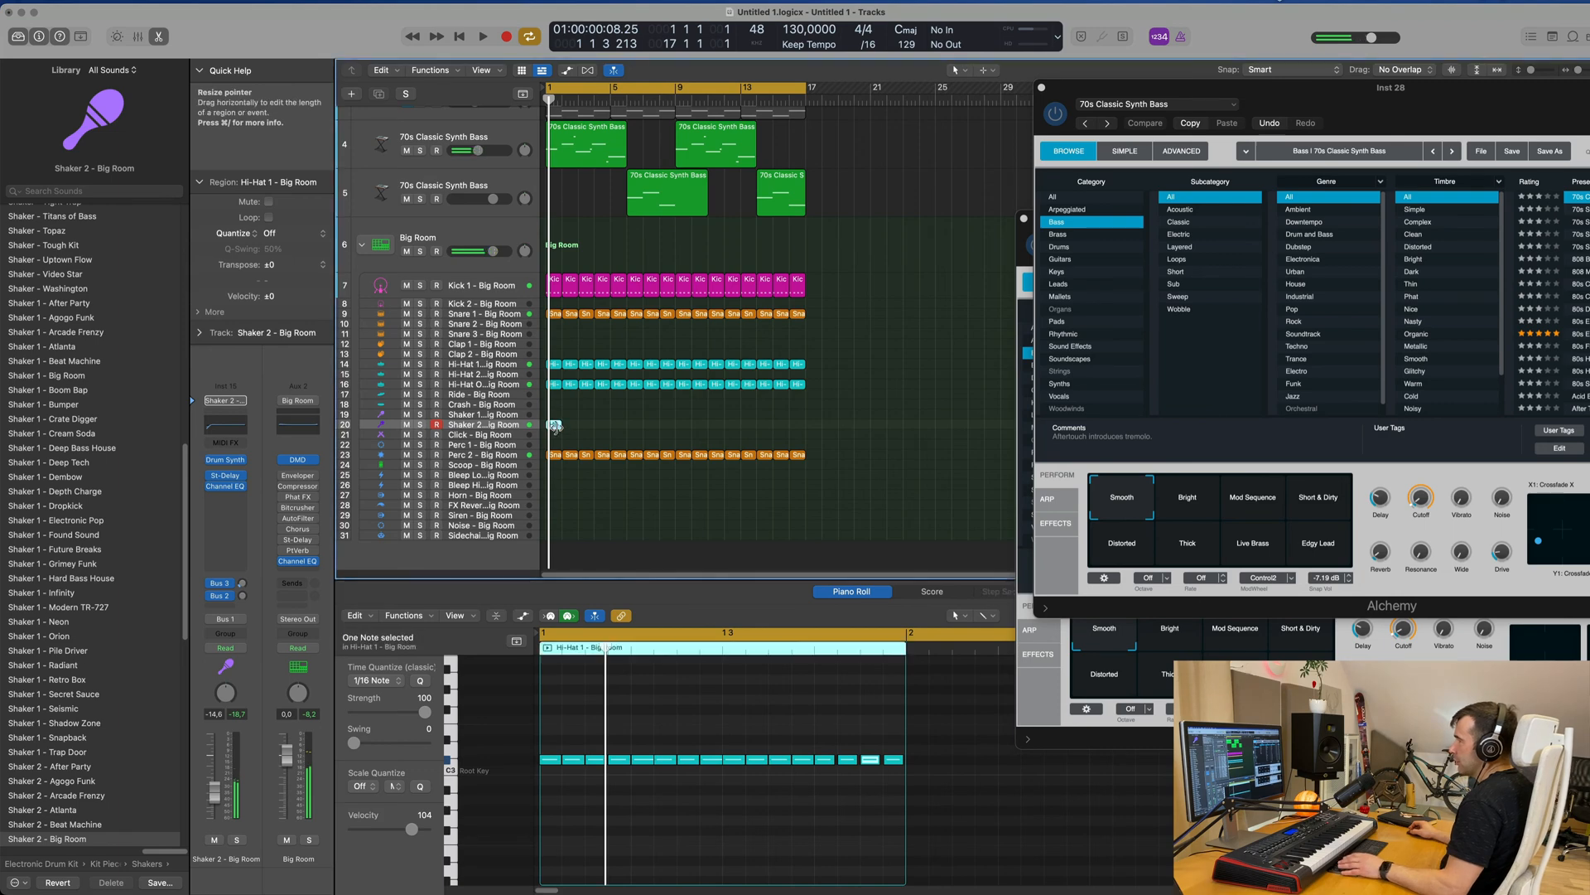
pyautogui.press('super+r')
pyautogui.press('super+r')
pyautogui.press('super+r')
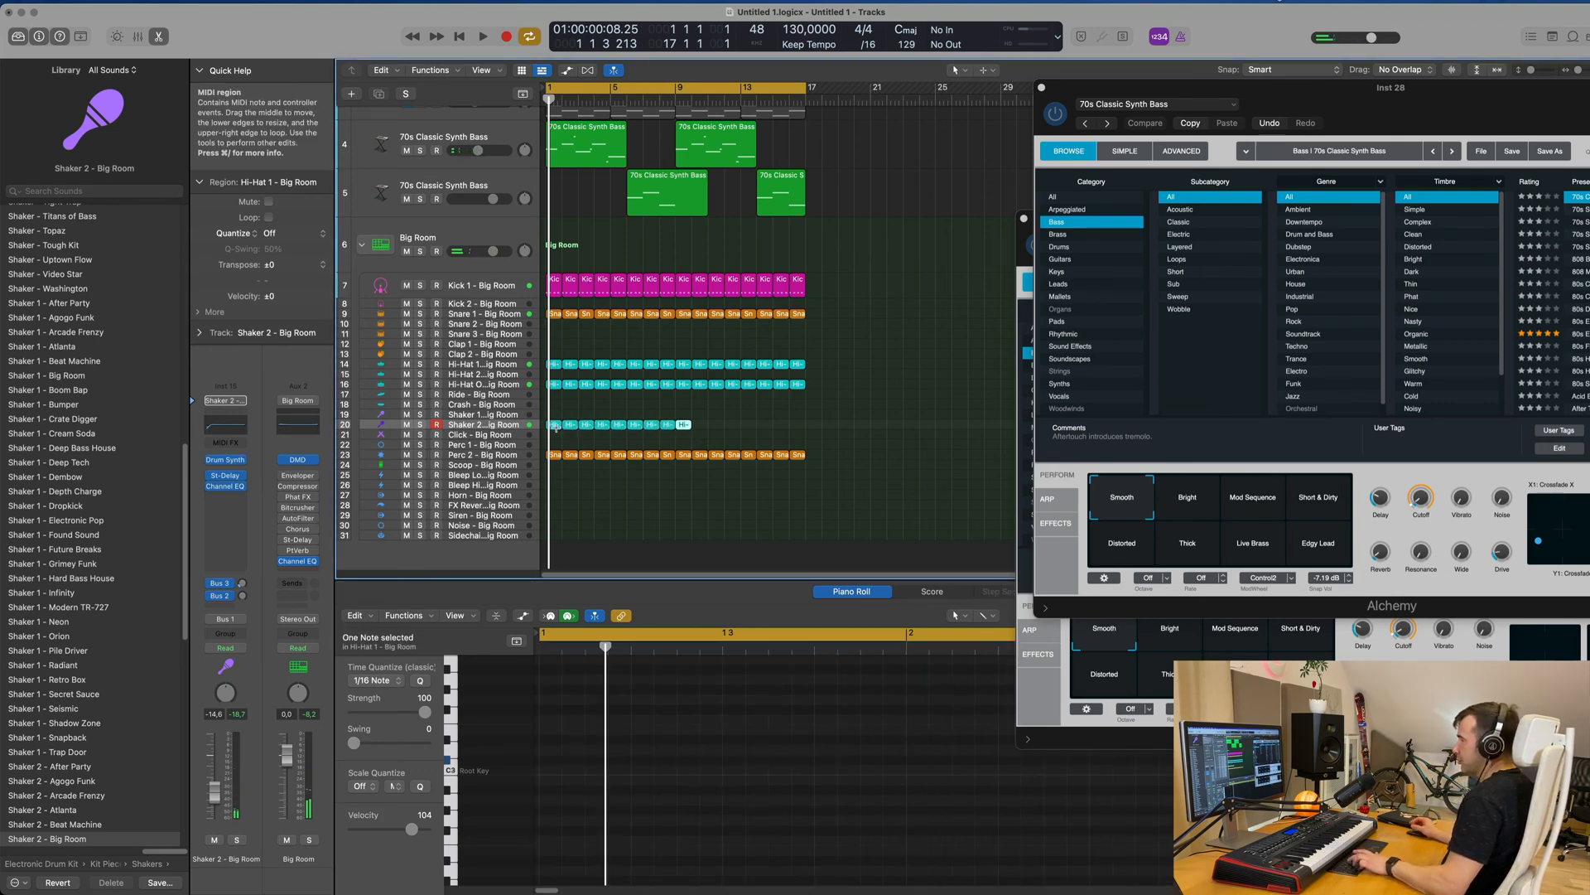
# - Play from the start and set the Shaker 2 volume to -24.5 dB
pyautogui.press('space')
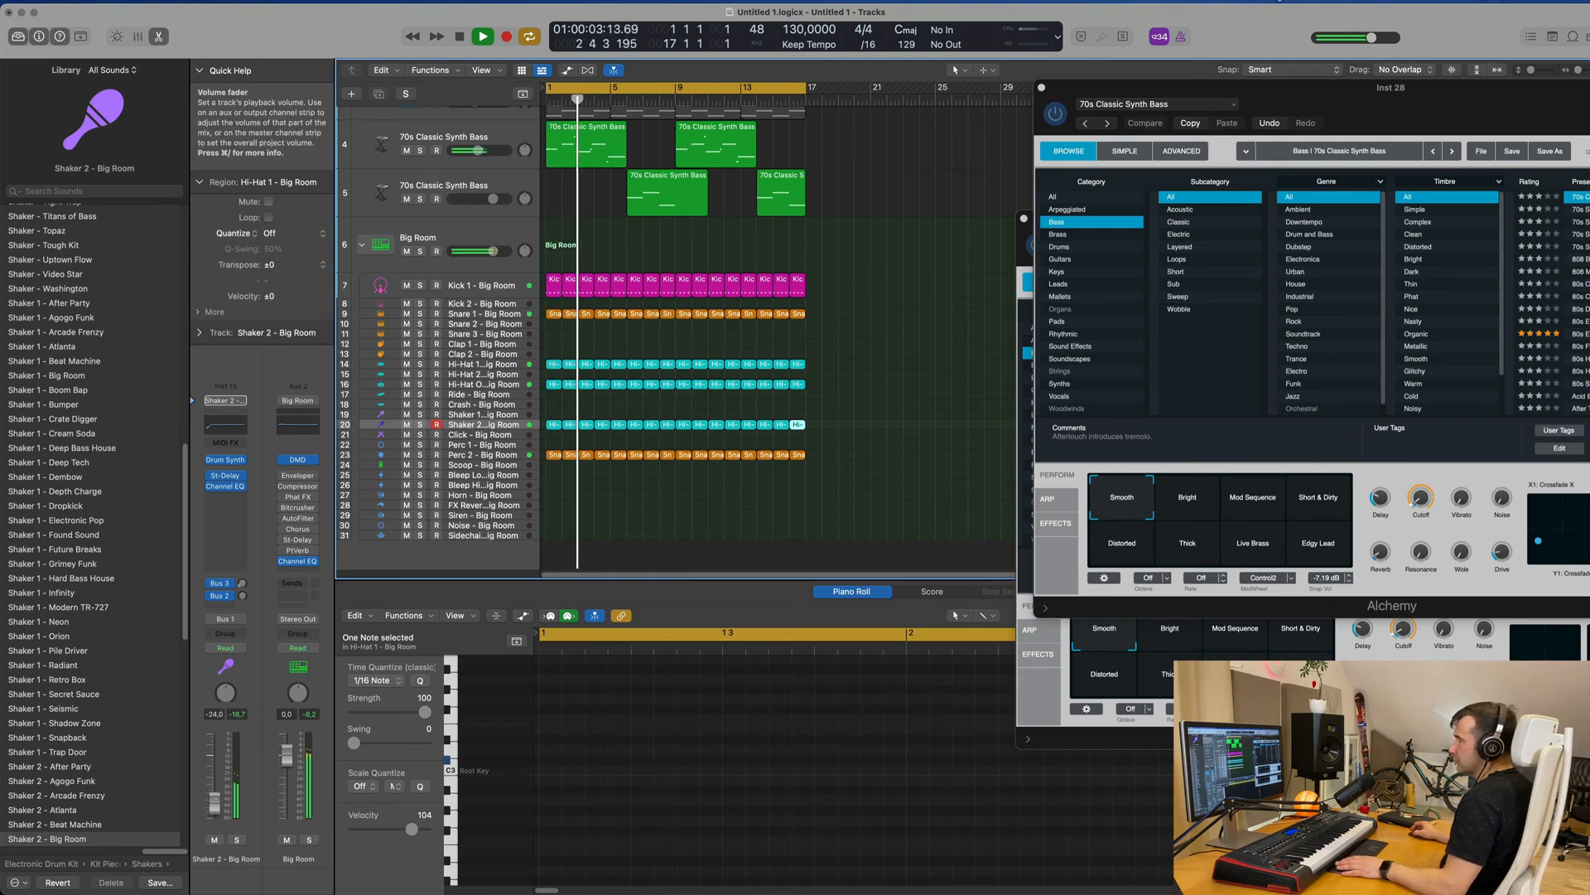
pyautogui.click(660, 512)
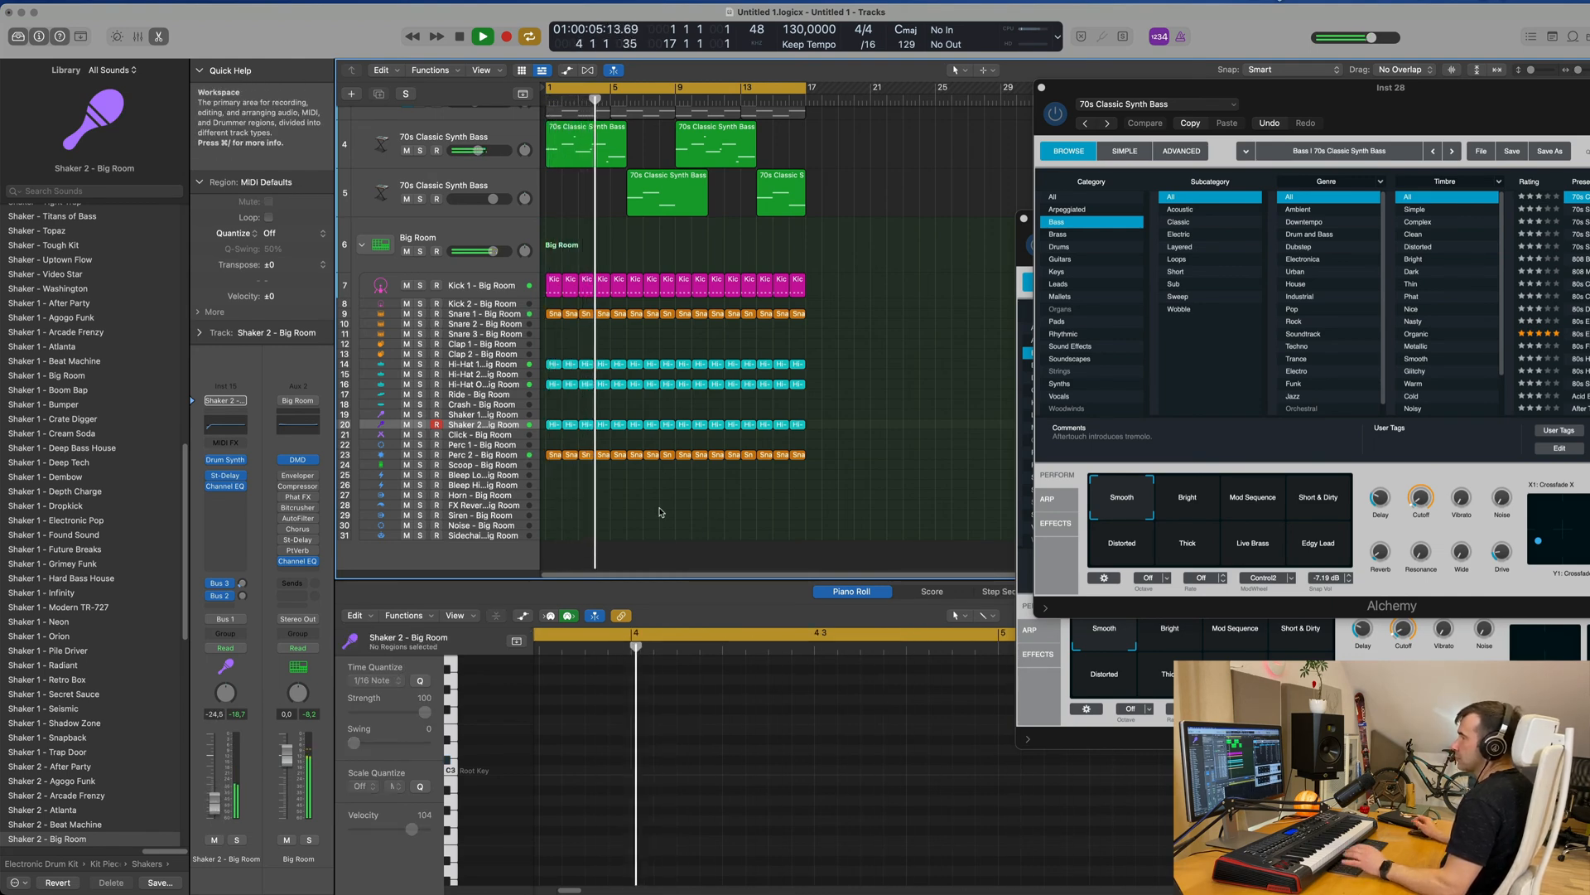
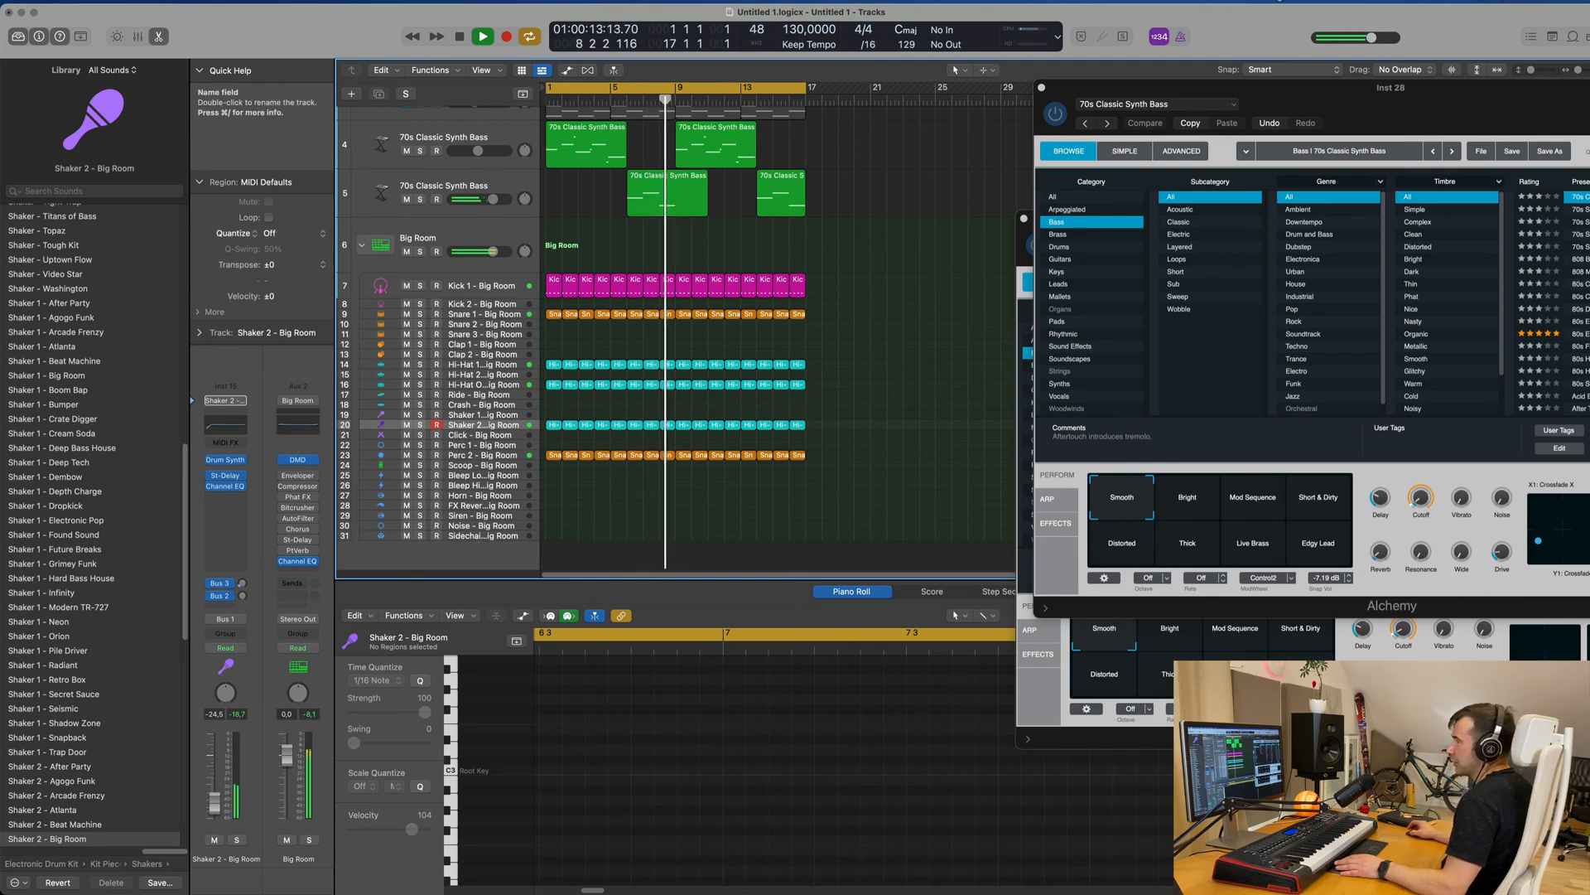
# - Duplicate the Big Room drum track, load the Roland TR-909 kit on the new track and expand its individual drum tracks
pyautogui.click(474, 288)
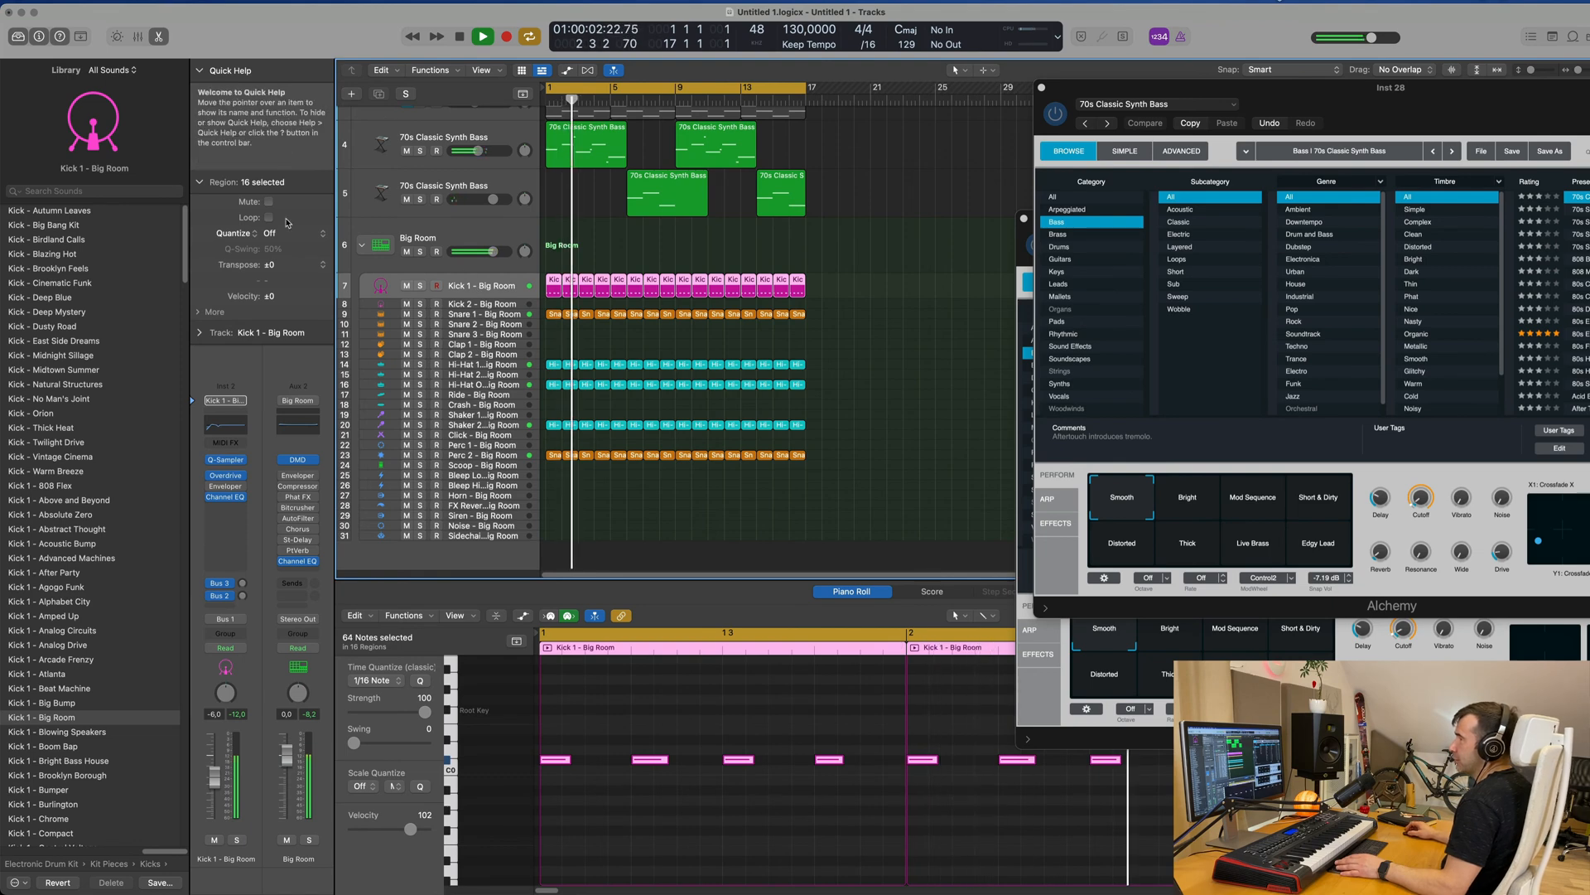
pyautogui.click(348, 250)
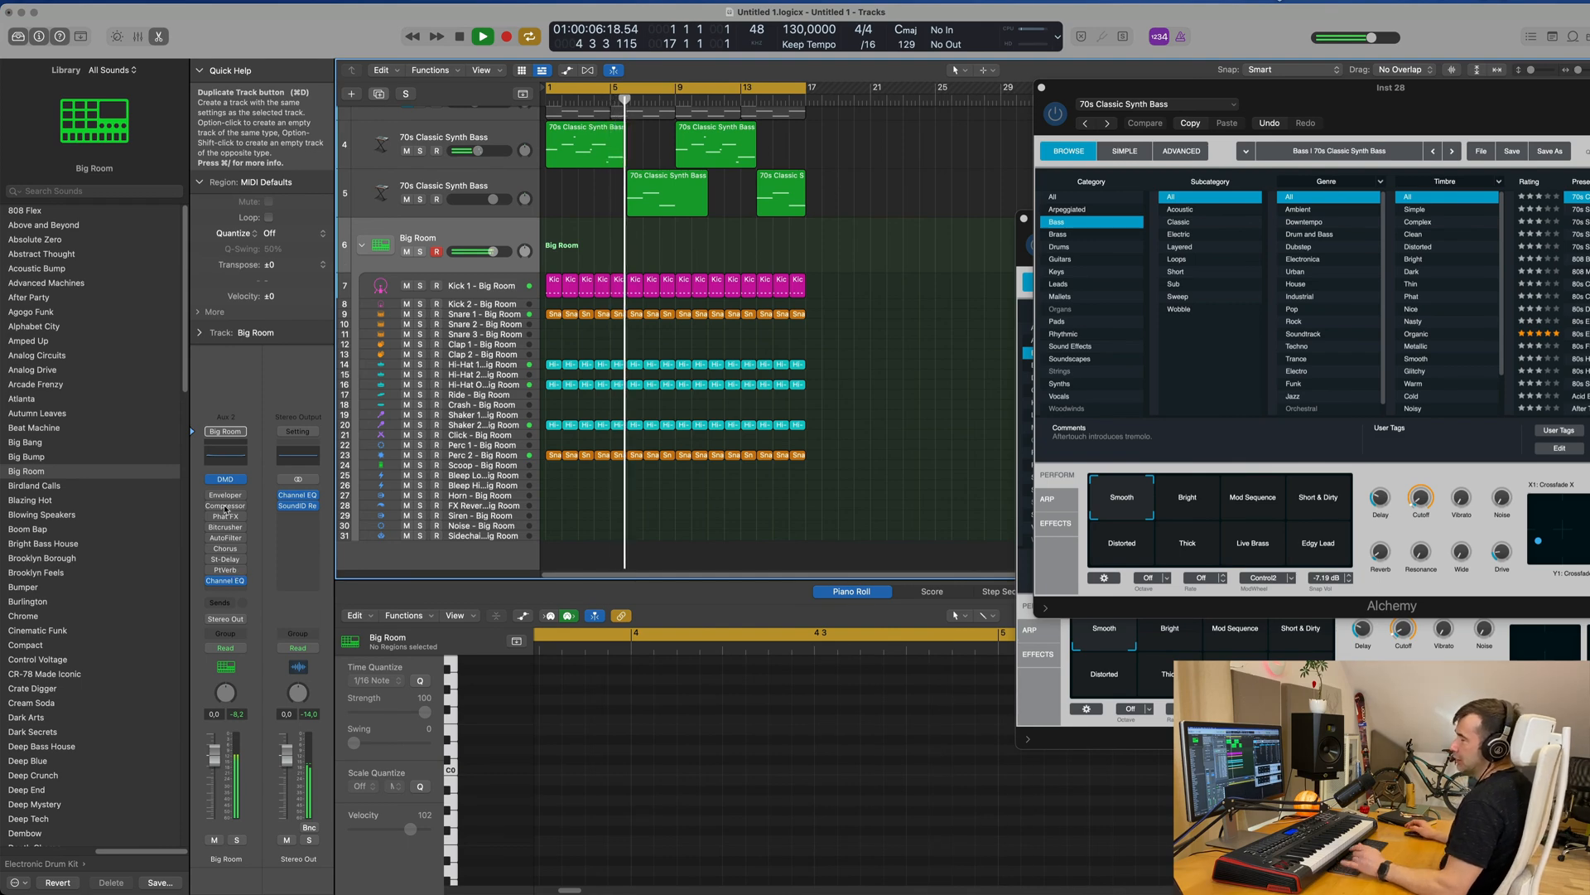
pyautogui.press('super+d')
pyautogui.scroll(-10, 106, 523)
pyautogui.scroll(-5, 96, 613)
pyautogui.click(45, 675)
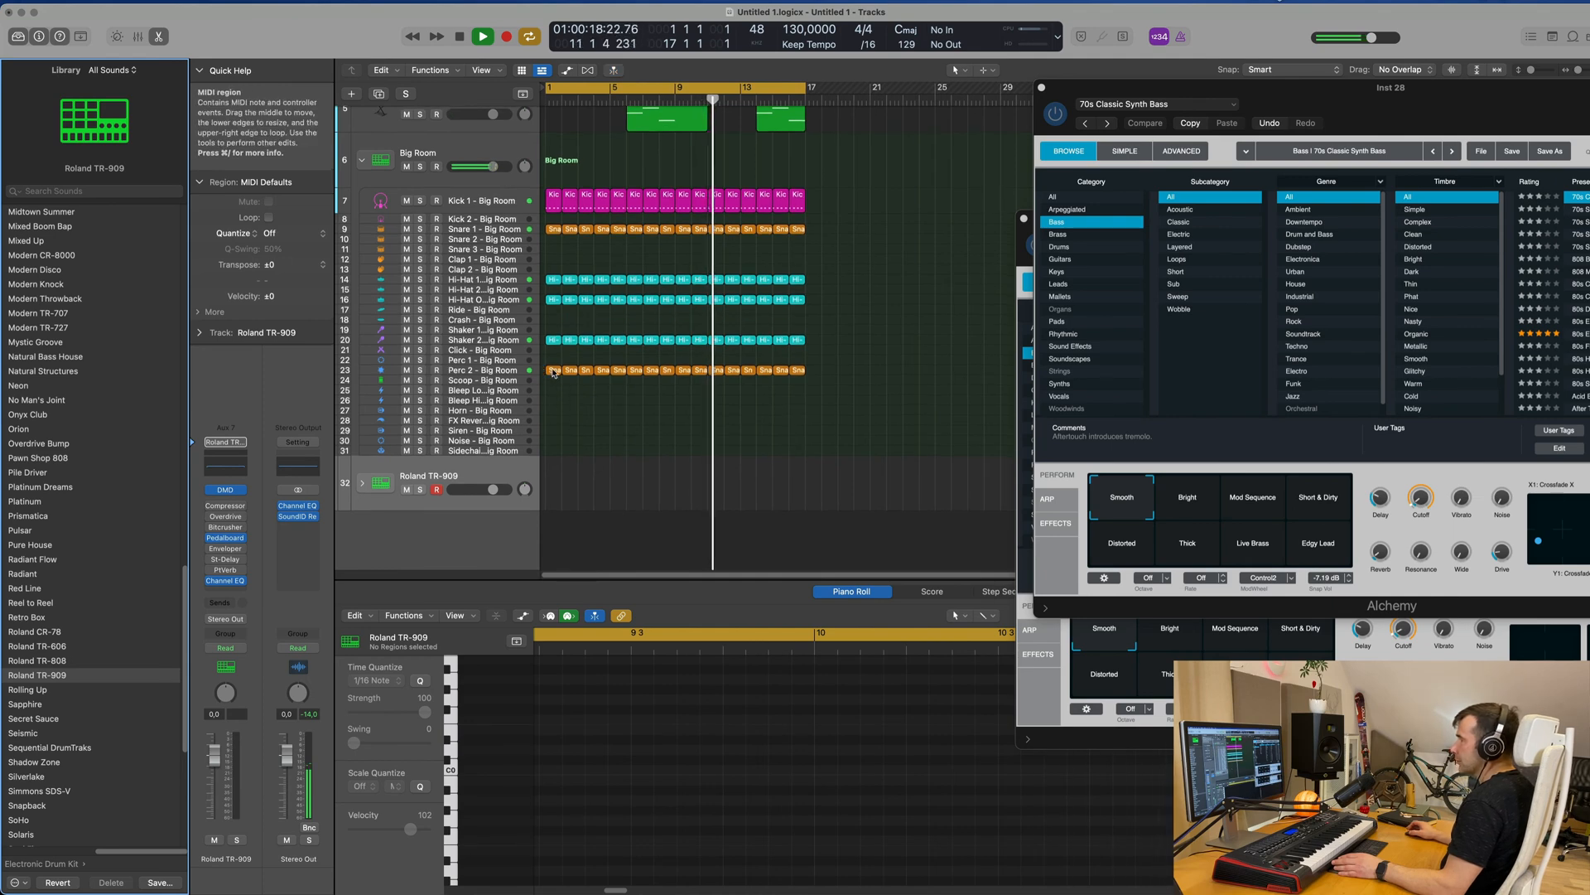
pyautogui.click(362, 482)
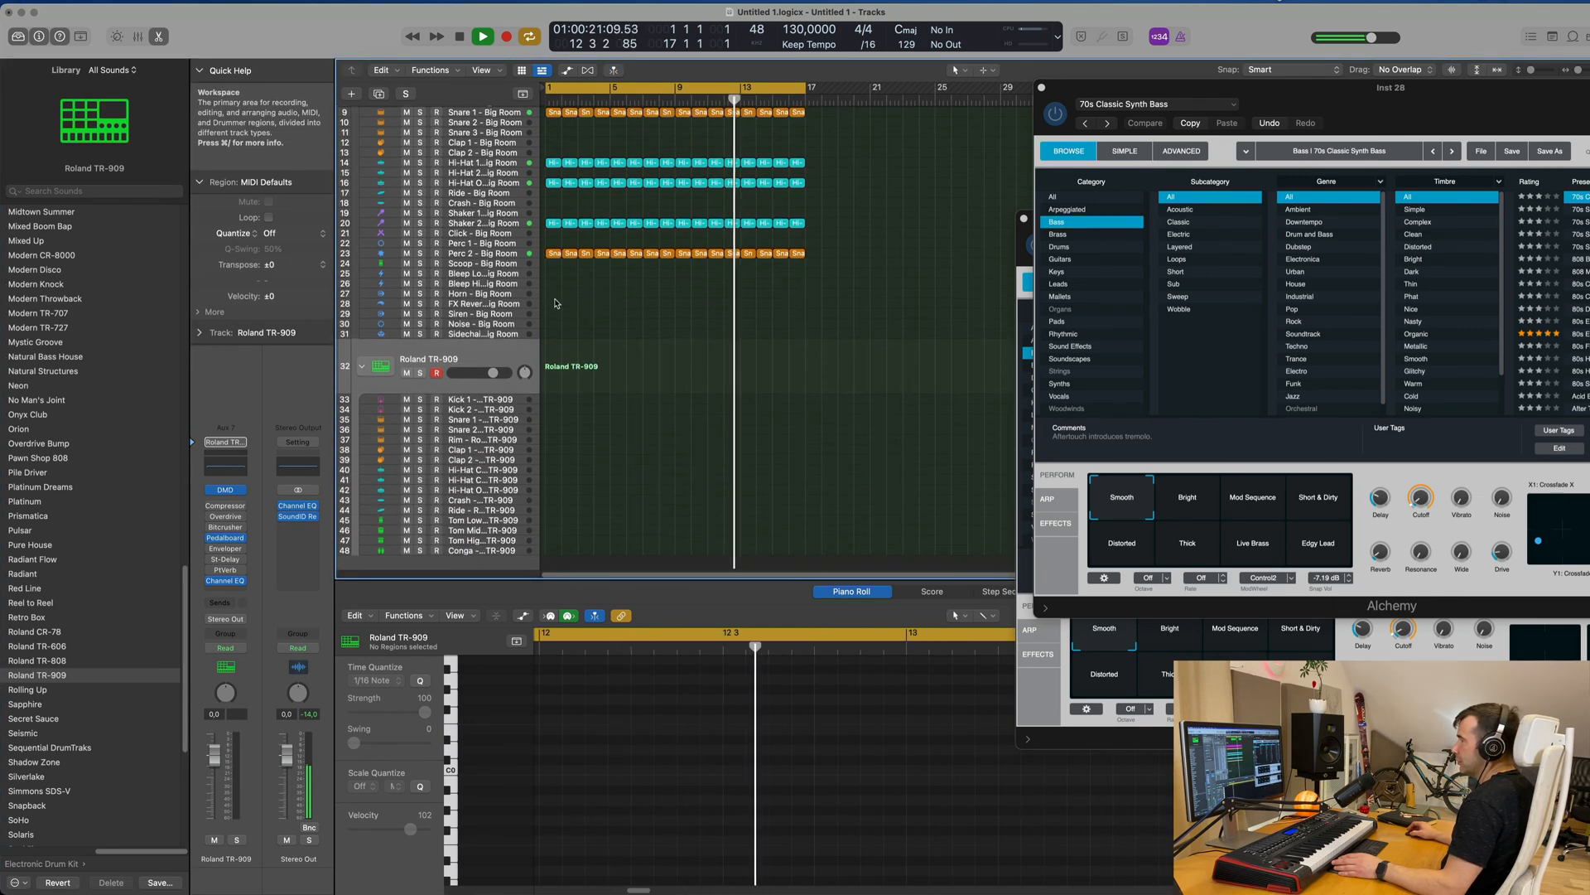
# - Copy the first Perc 2 region to bar 1 of the TR-909 Tom Low track
pyautogui.click(552, 253)
pyautogui.moveTo(552, 255); pyautogui.dragTo(588, 547)
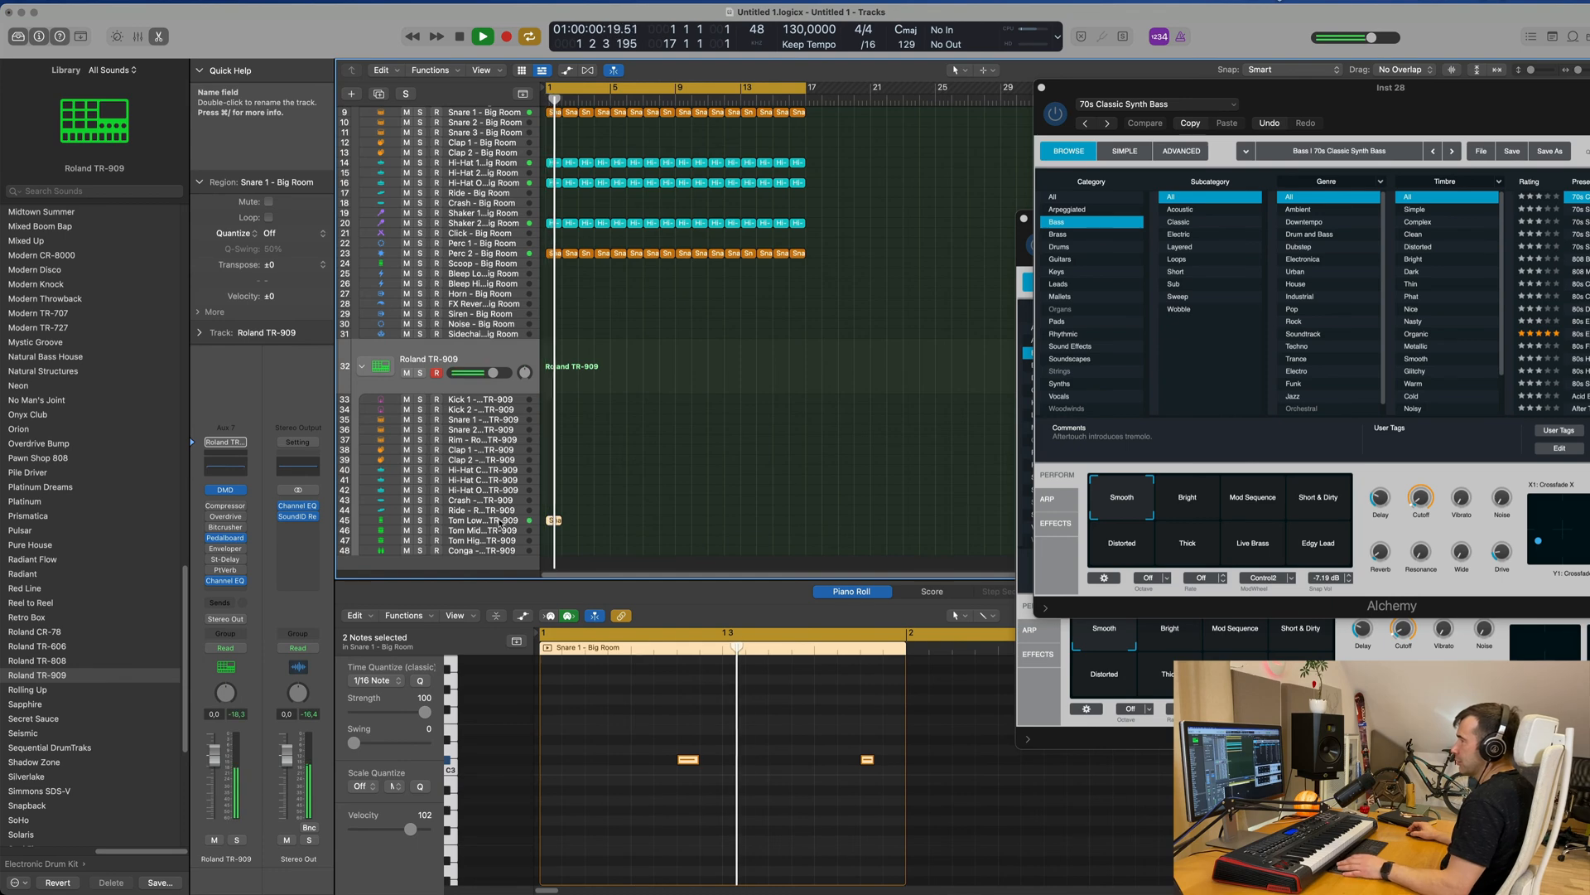
pyautogui.scroll(-3, 608, 785)
pyautogui.scroll(3, 608, 785)
# - Transpose both notes in the Tom Low region down about two octaves and set the track's volume to -4.5 dB
pyautogui.moveTo(613, 728); pyautogui.dragTo(877, 799)
pyautogui.hotkey('alt', 'Down')
pyautogui.hotkey('alt', 'Down')
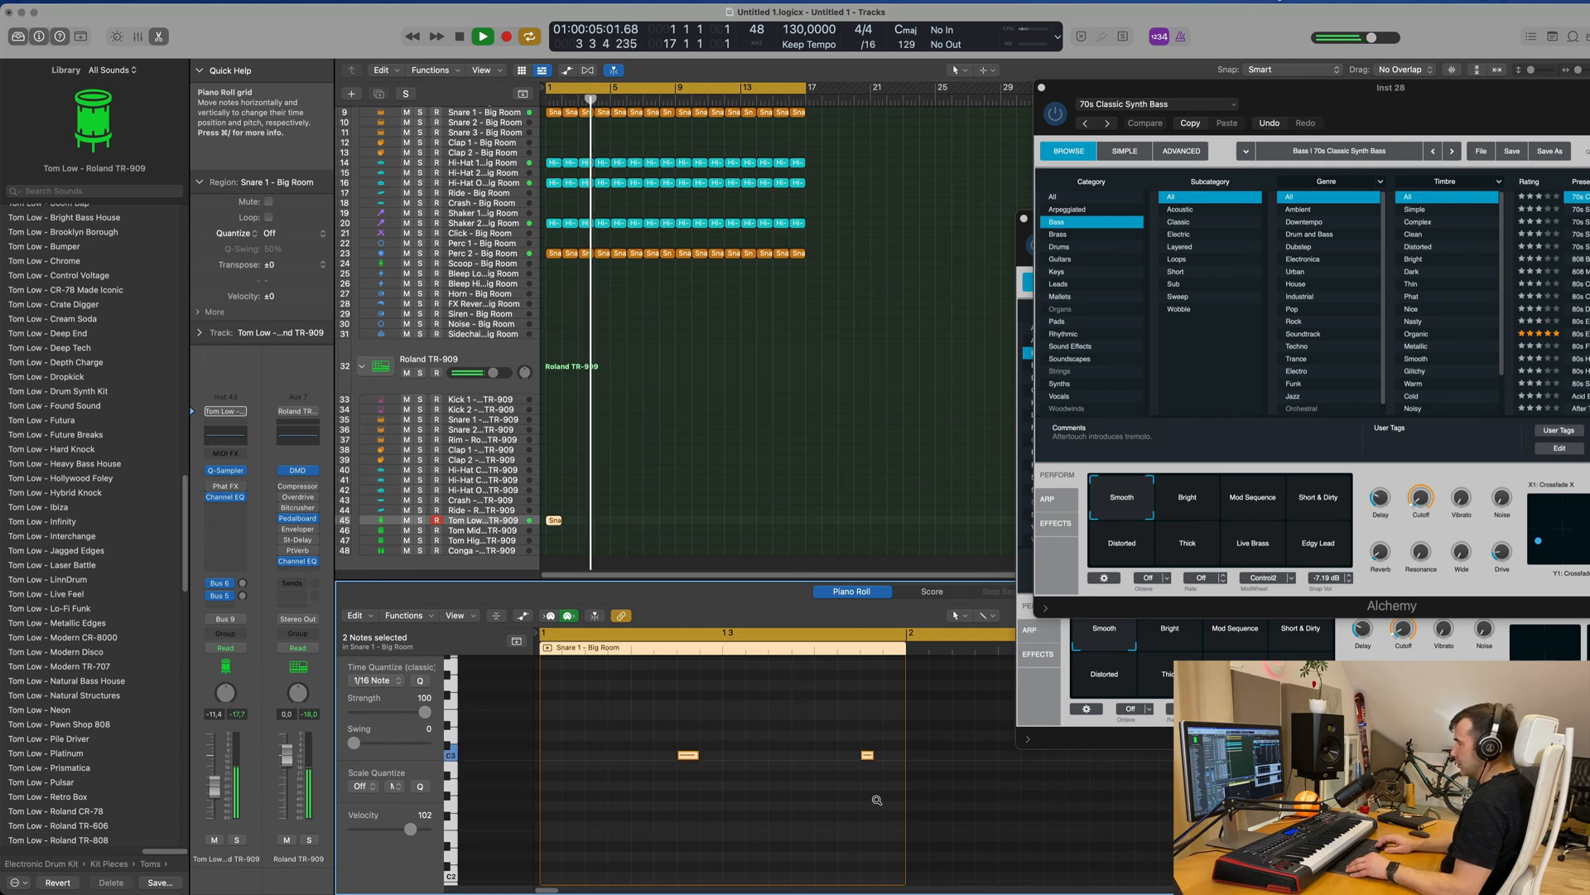
pyautogui.hotkey('alt', 'shift', 'Down')
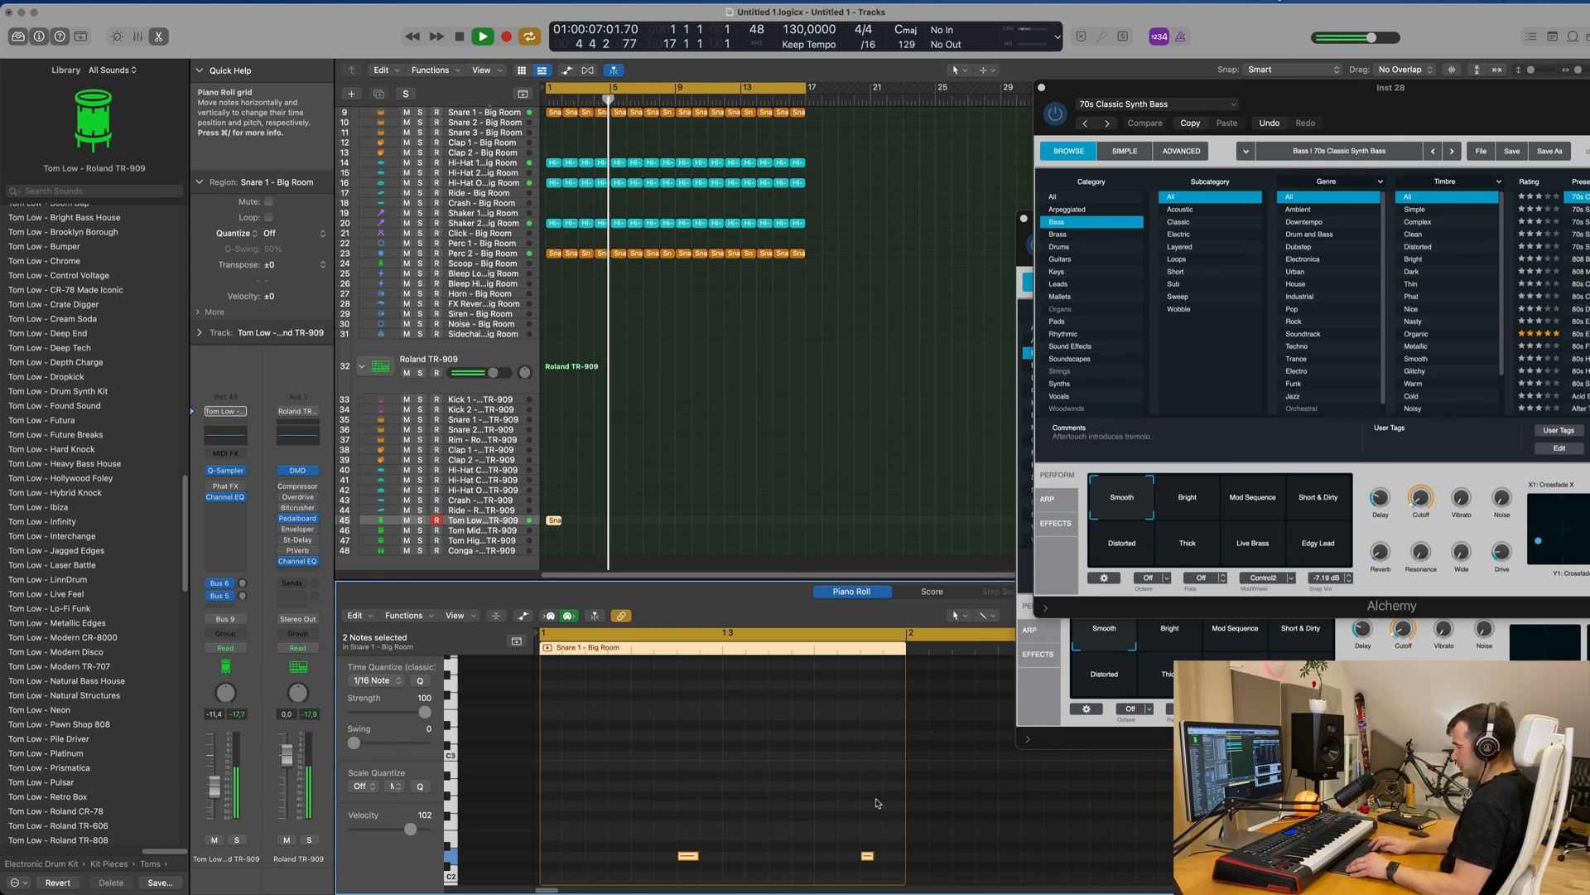
pyautogui.scroll(-5, 877, 803)
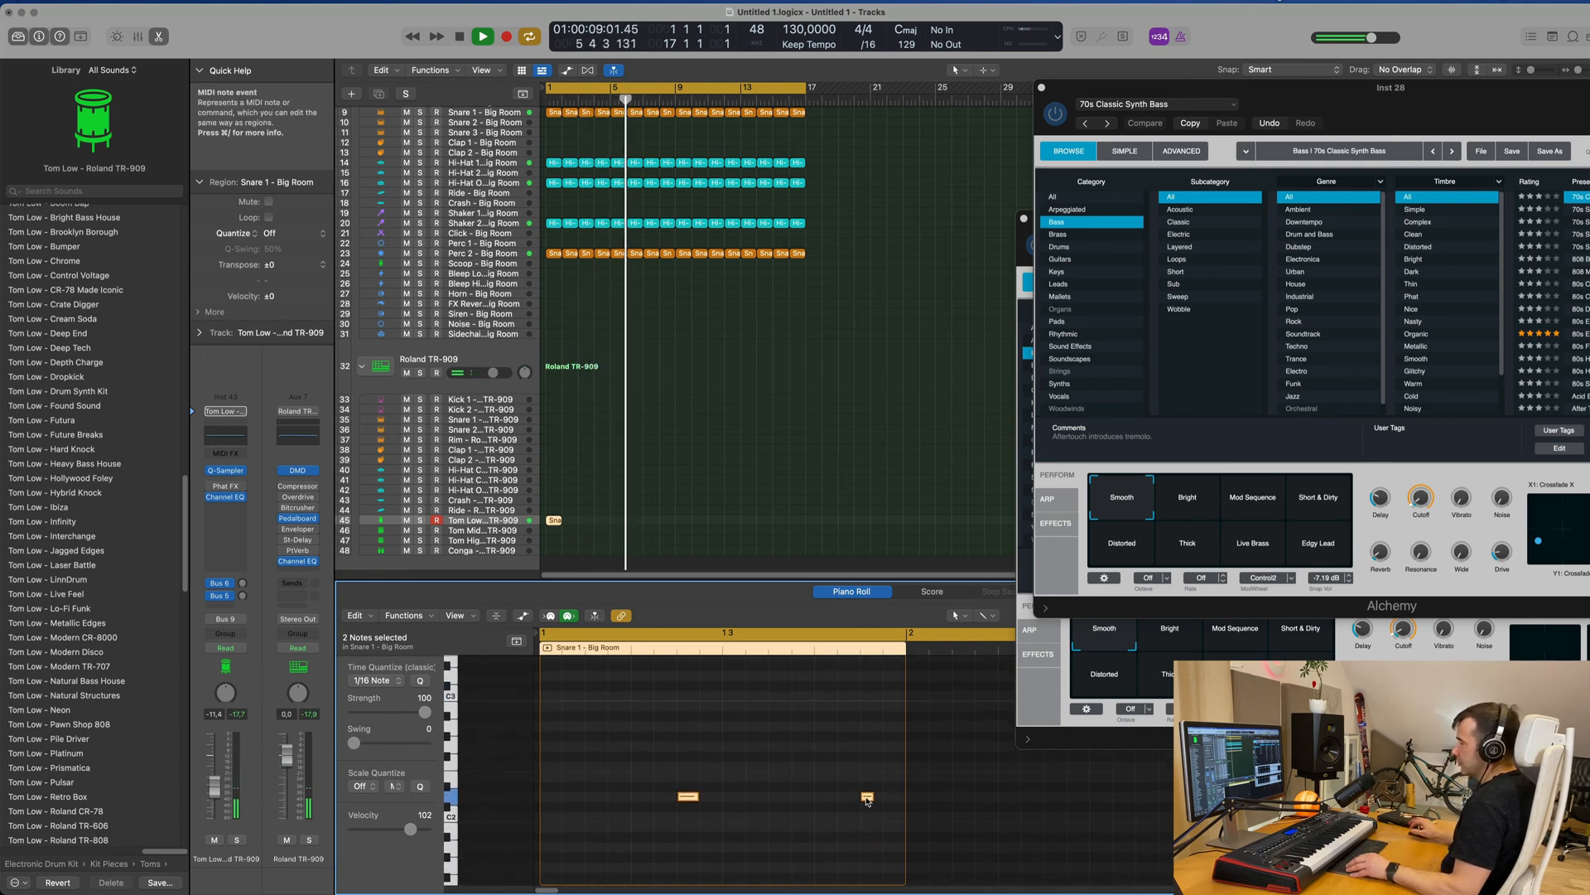
pyautogui.hotkey('alt', 'shift', 'Down')
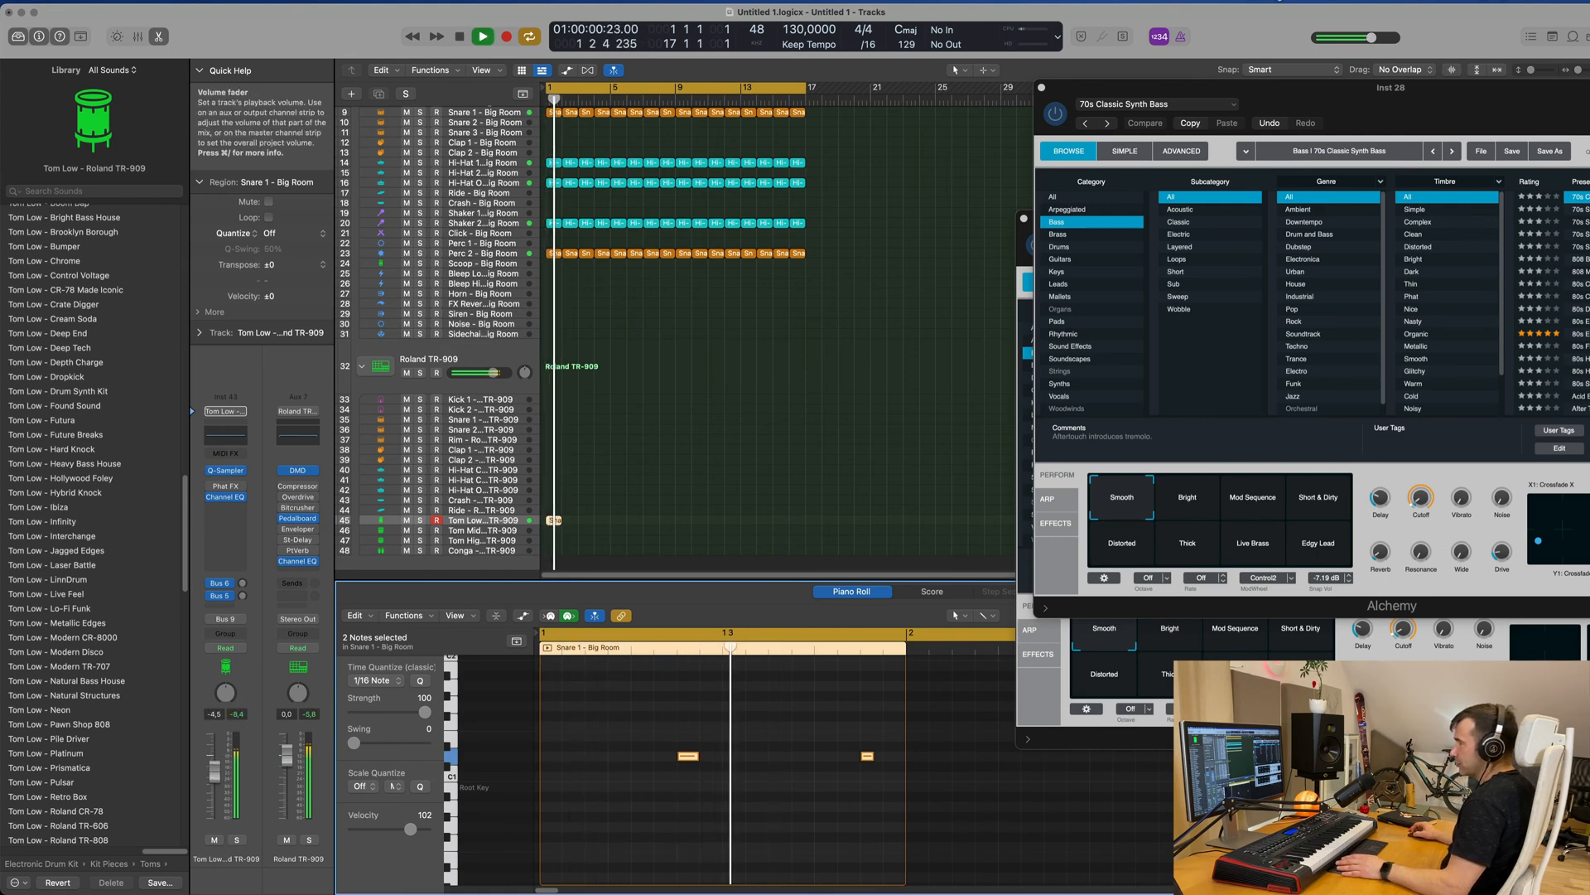
# - Move both Tom Low notes five sixteenth notes earlier and audition the new rhythm
pyautogui.click(976, 848)
pyautogui.moveTo(687, 757); pyautogui.dragTo(574, 760)
pyautogui.press('space')
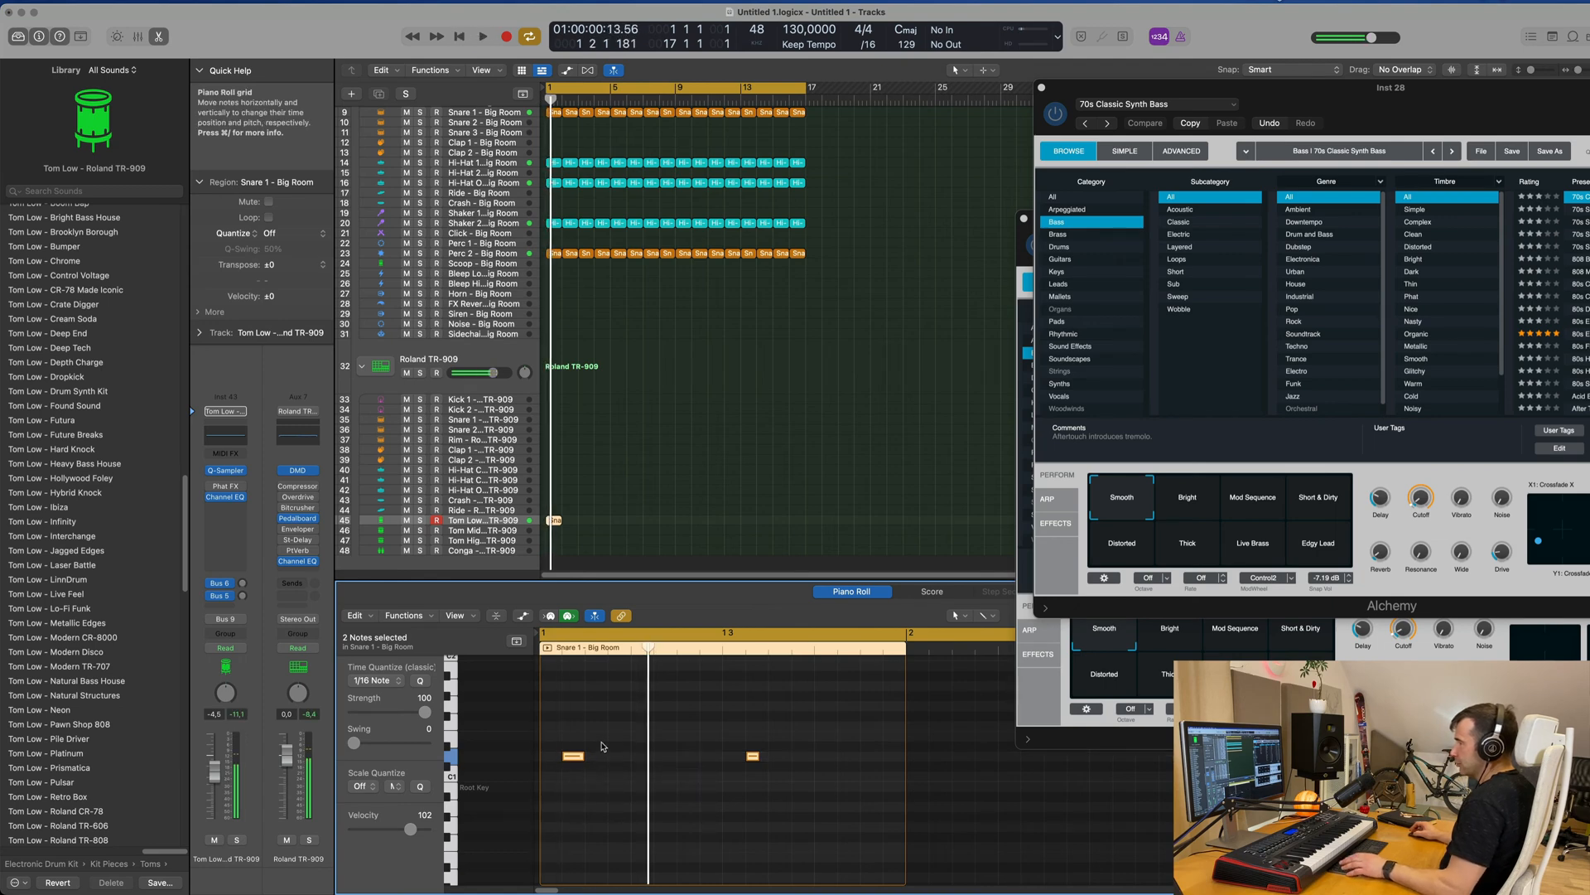
# - Stop playback, copy both Tom Low notes an eighth note later and replay from the start
pyautogui.press('space')
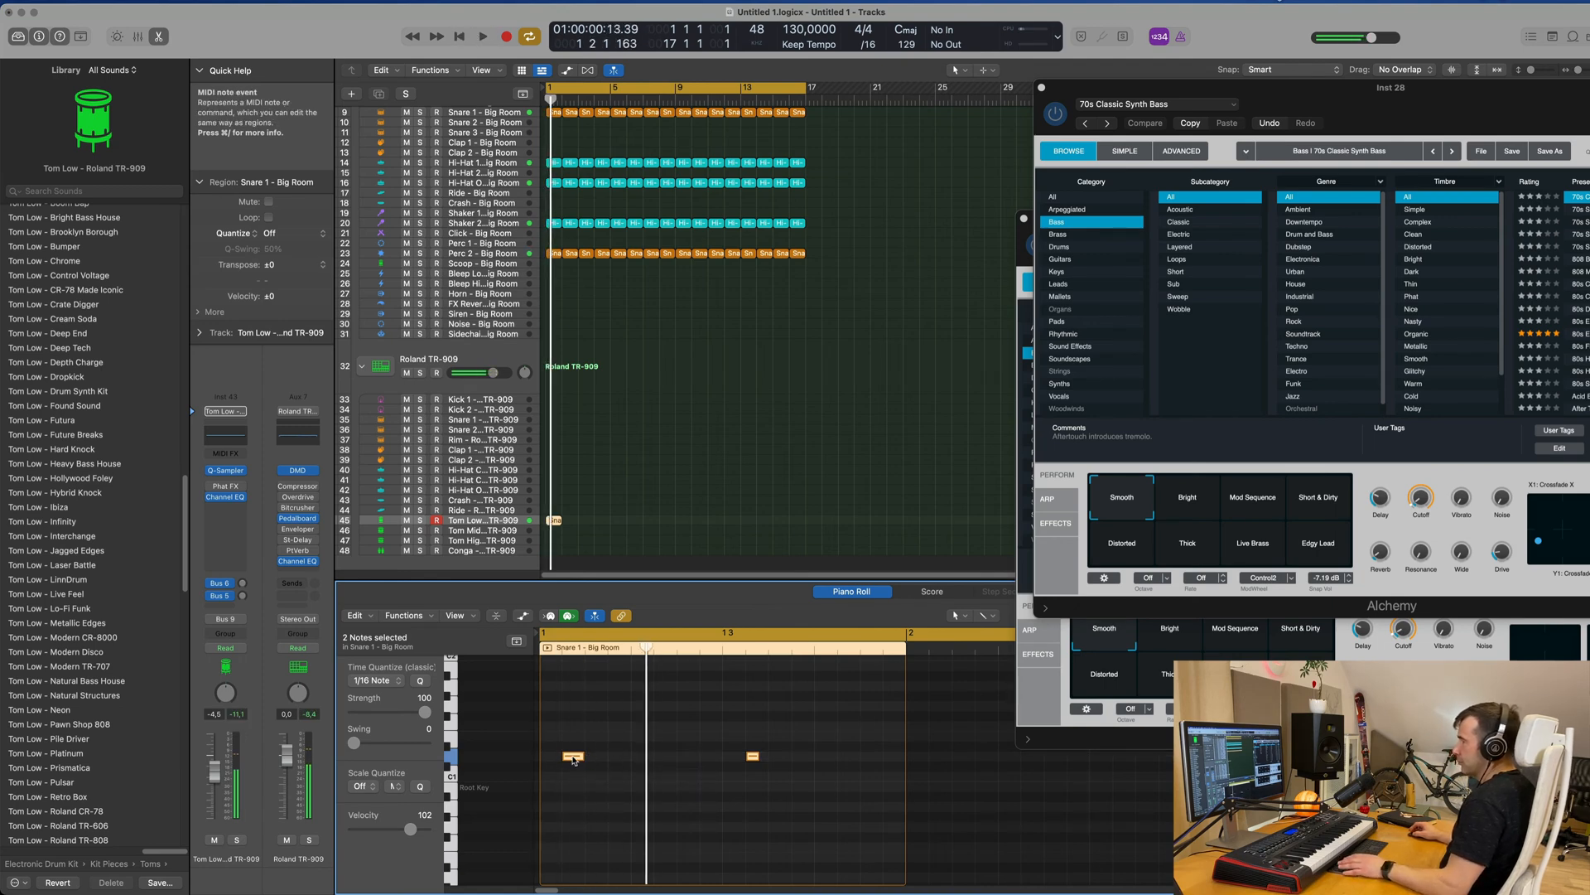
pyautogui.moveTo(574, 760); pyautogui.dragTo(614, 761)
pyautogui.press('space')
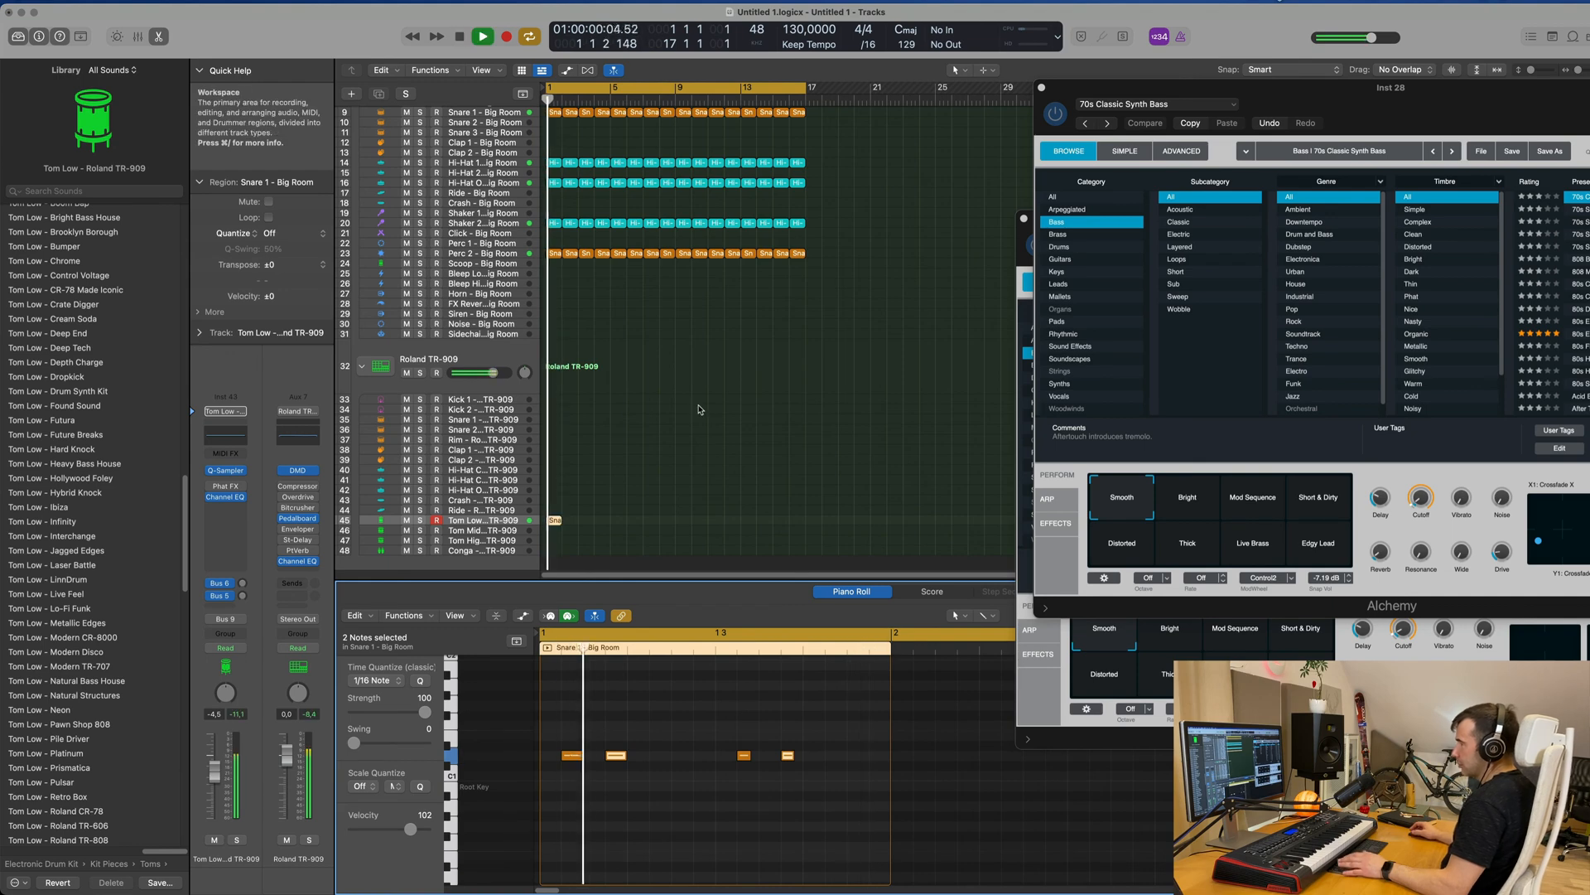
# - Repeat the Tom Low region up to bar 17
pyautogui.moveTo(637, 486); pyautogui.dragTo(552, 545)
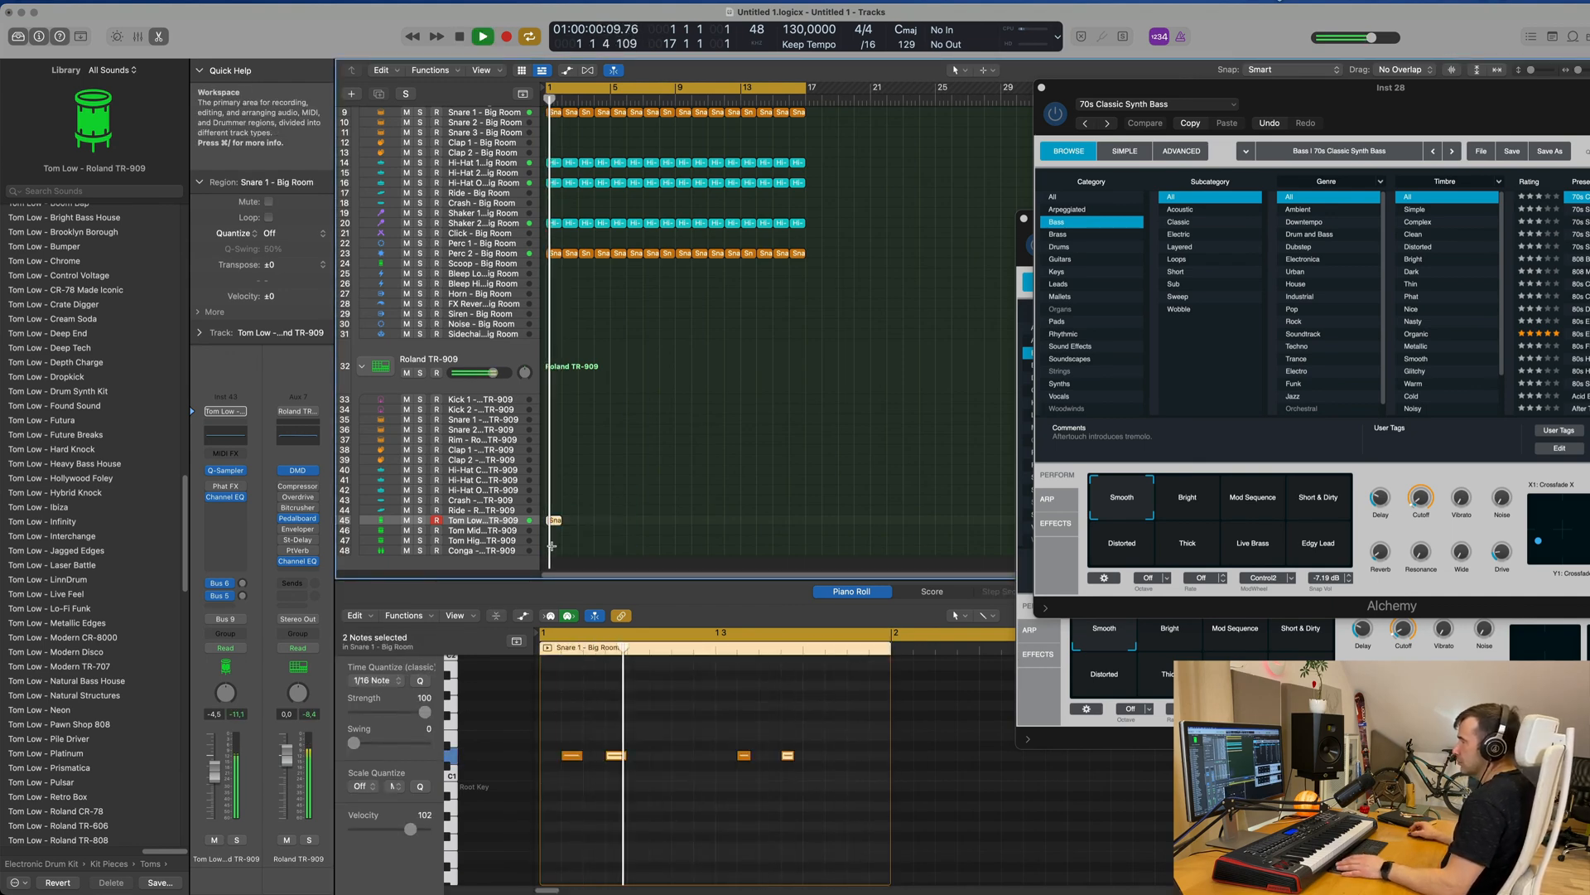
pyautogui.press('super+r')
pyautogui.press('super+r')
pyautogui.press('super+r')
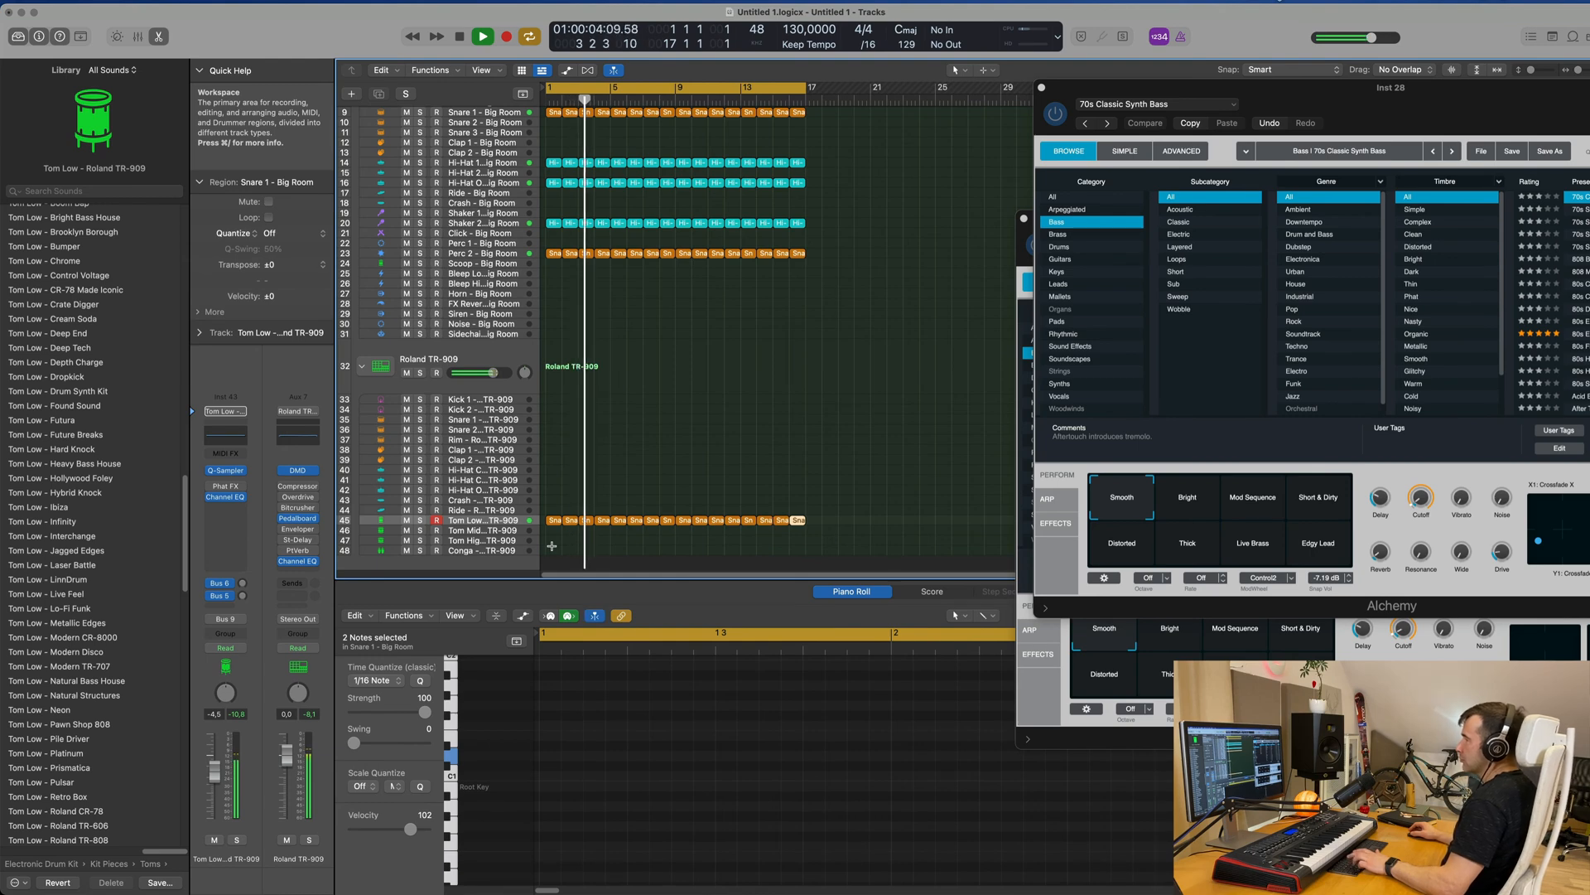
# - Lower the Tom Low track's volume to -7.4 dB while listening to the repeated regions
pyautogui.click(476, 521)
pyautogui.press('Return')
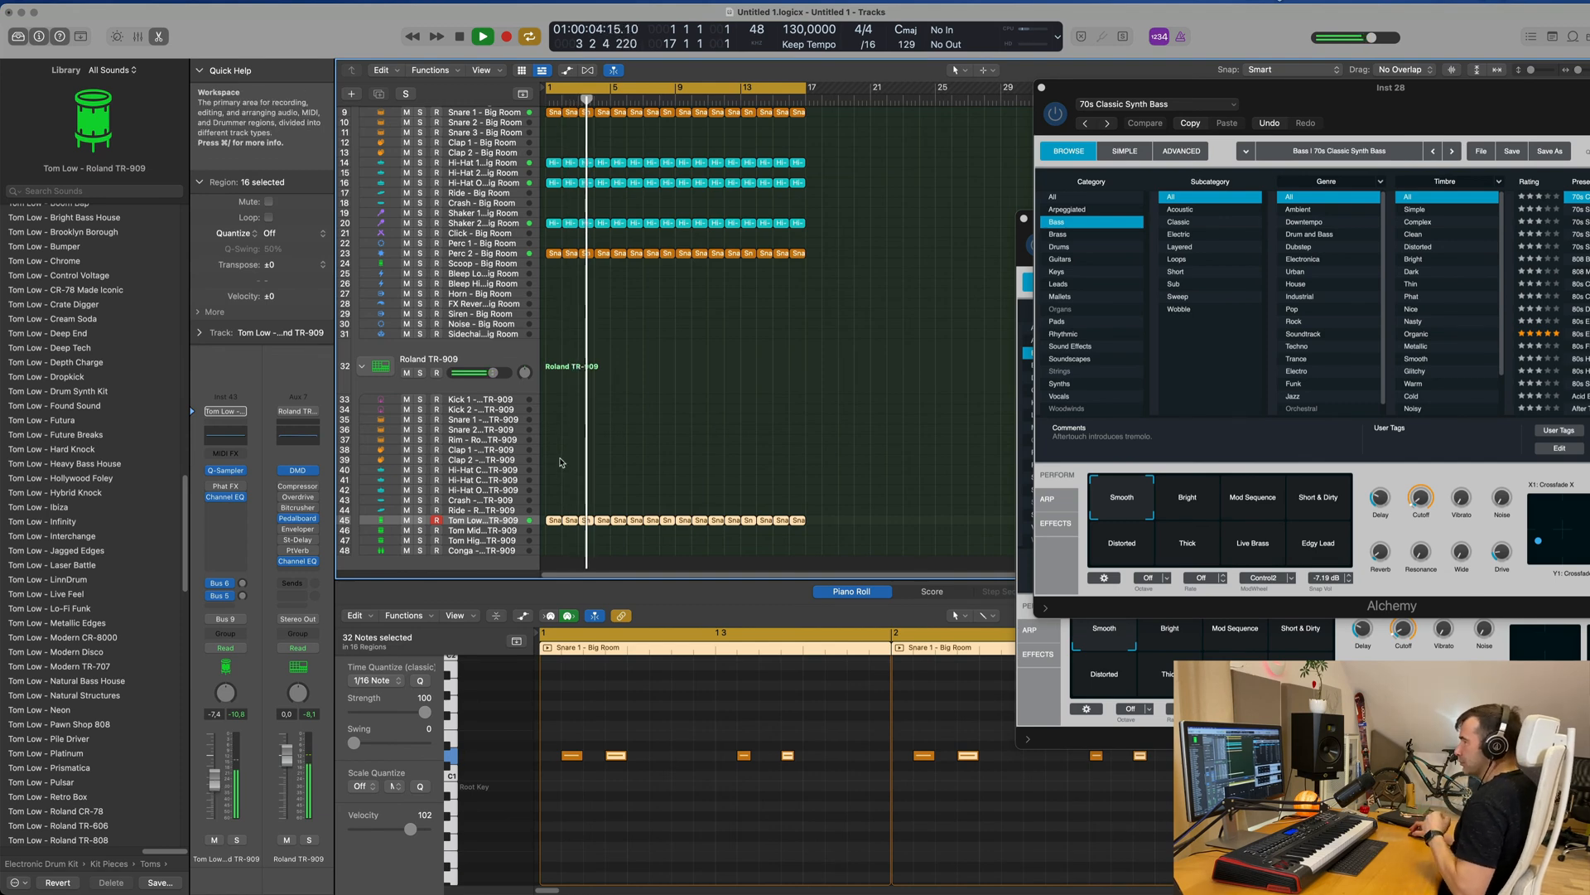
pyautogui.scroll(-1, 557, 473)
pyautogui.scroll(-2, 753, 432)
pyautogui.scroll(2, 753, 432)
pyautogui.scroll(-2, 753, 431)
pyautogui.press('space')
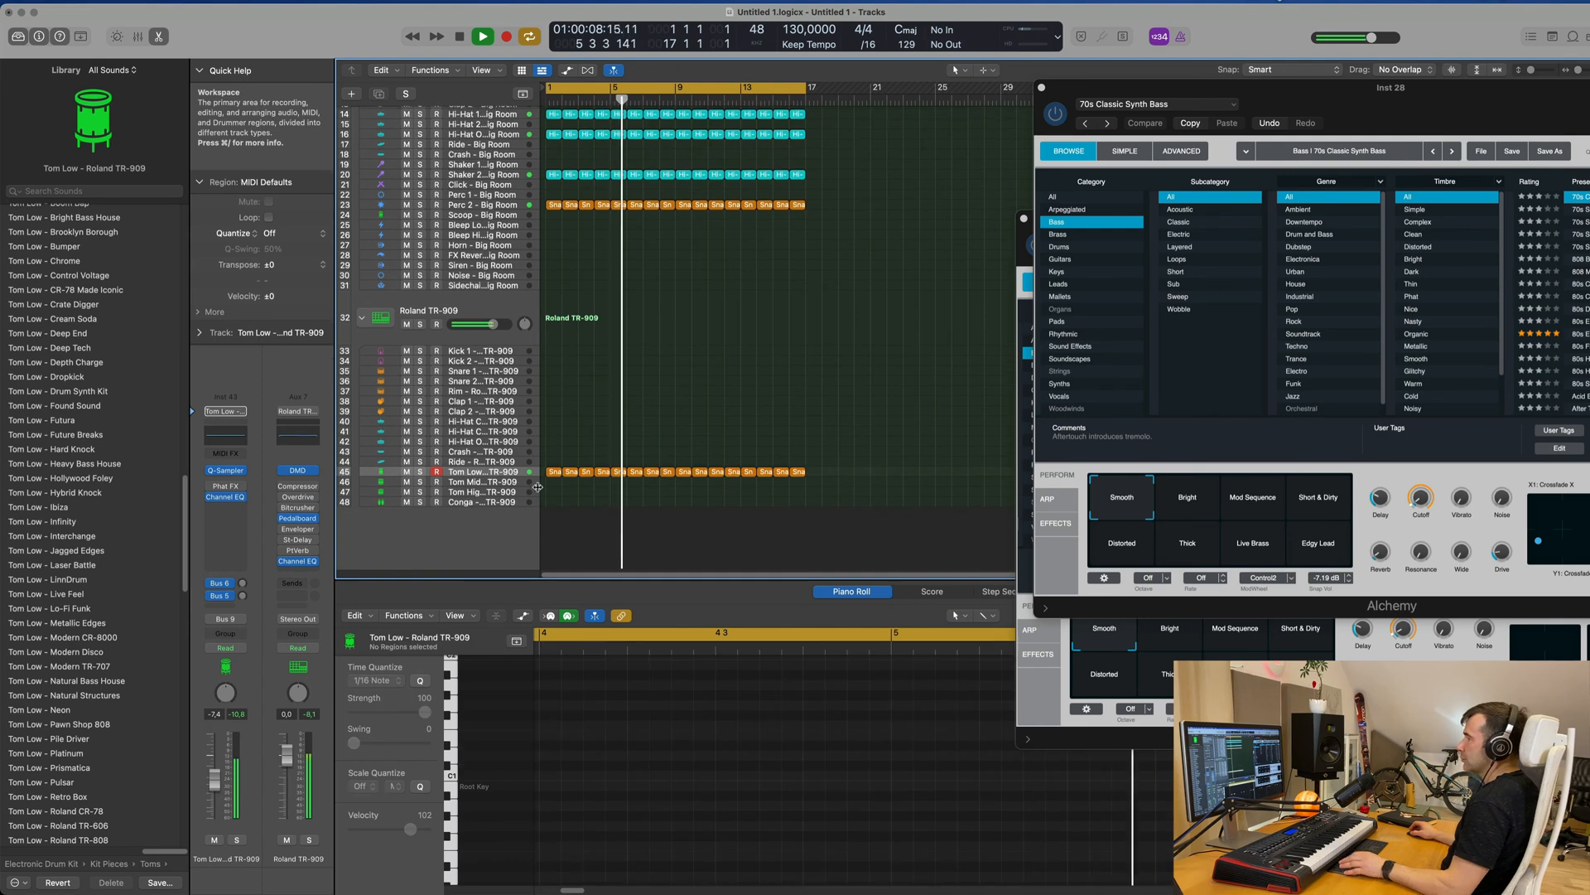
# - Copy the first Tom Low region to the Conga track, raise its four notes about an octave and replay from the start
pyautogui.click(552, 472)
pyautogui.moveTo(552, 473); pyautogui.dragTo(551, 503)
pyautogui.moveTo(565, 738); pyautogui.dragTo(846, 782)
pyautogui.press('space')
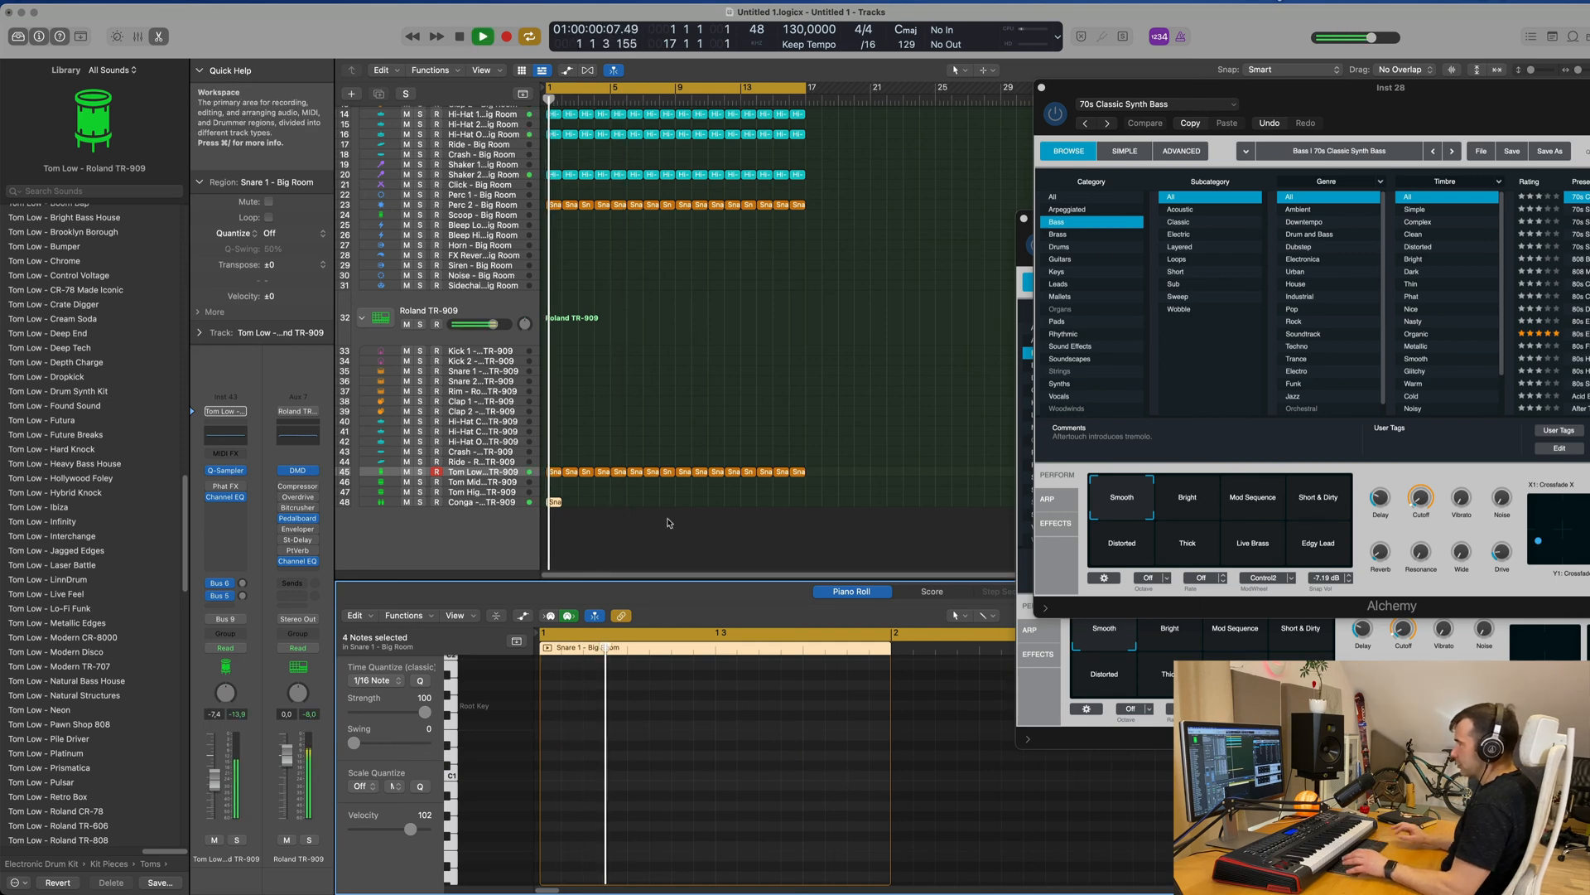
# - Move all four Conga notes one beat later and audition the new rhythm
pyautogui.scroll(5, 580, 774)
pyautogui.press('space')
pyautogui.click(576, 794)
pyautogui.press('super+a')
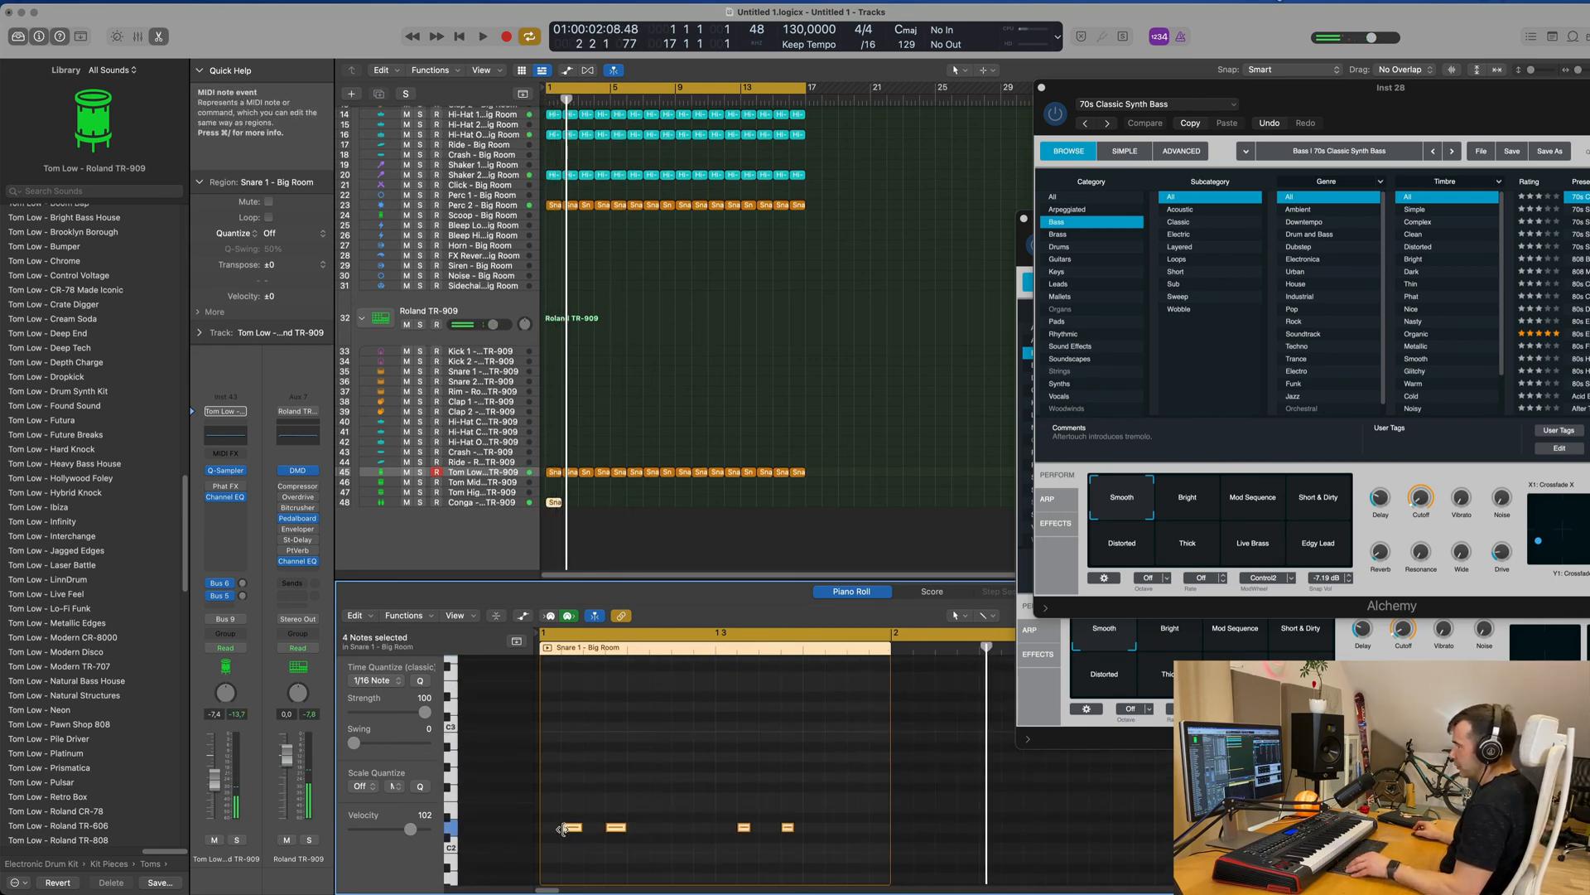
pyautogui.moveTo(571, 832); pyautogui.dragTo(660, 834)
pyautogui.press('space')
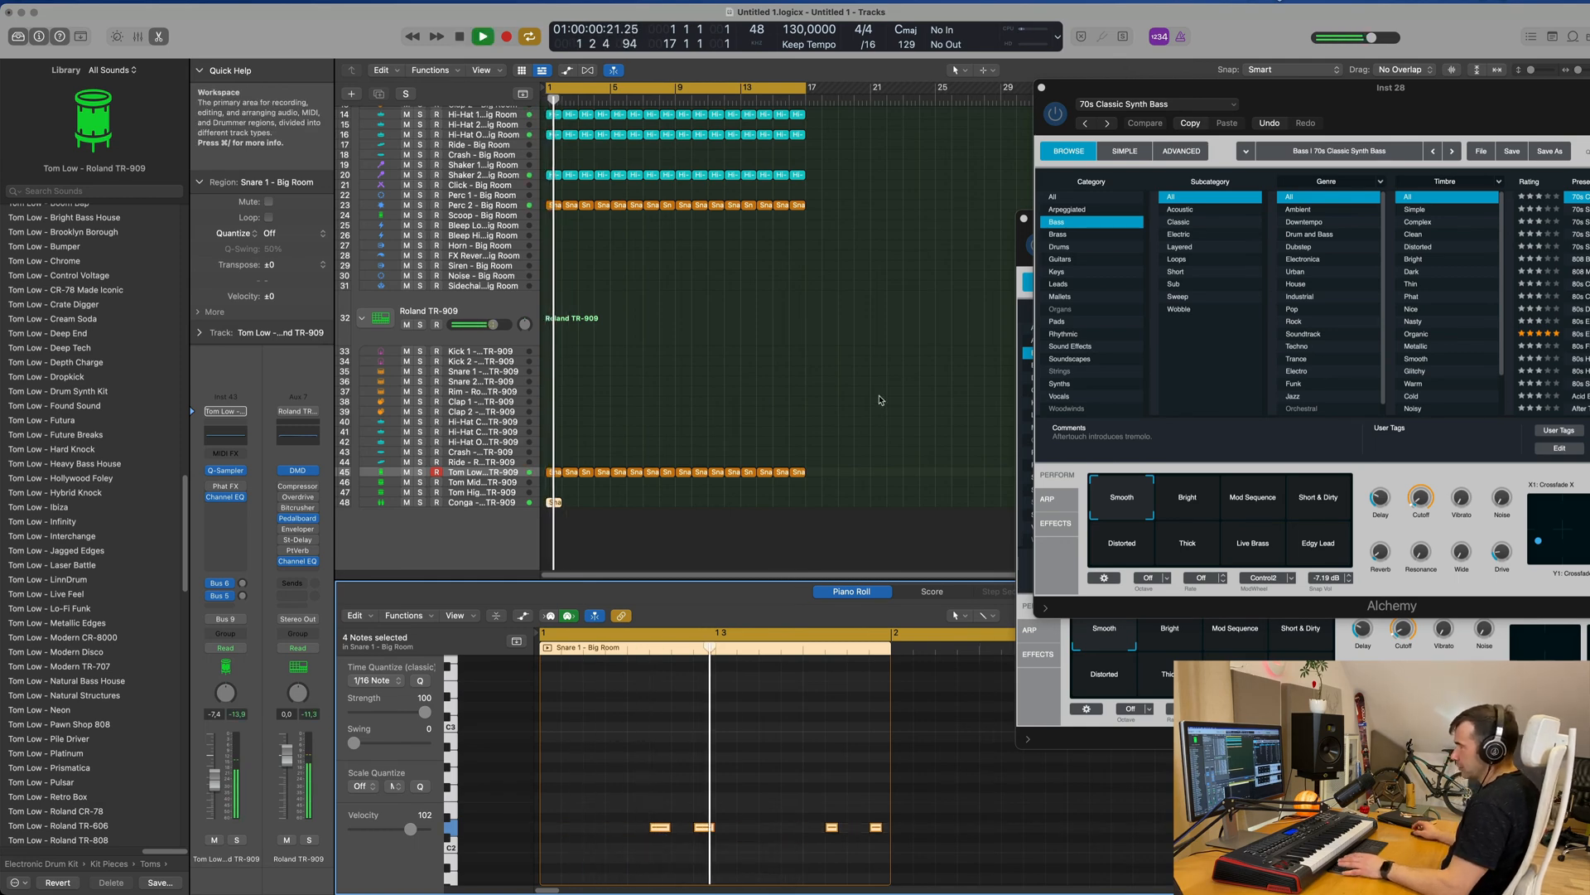
# - Raise the Conga track's Bus 5 delay send and repeat its region up to bar 17
pyautogui.click(485, 502)
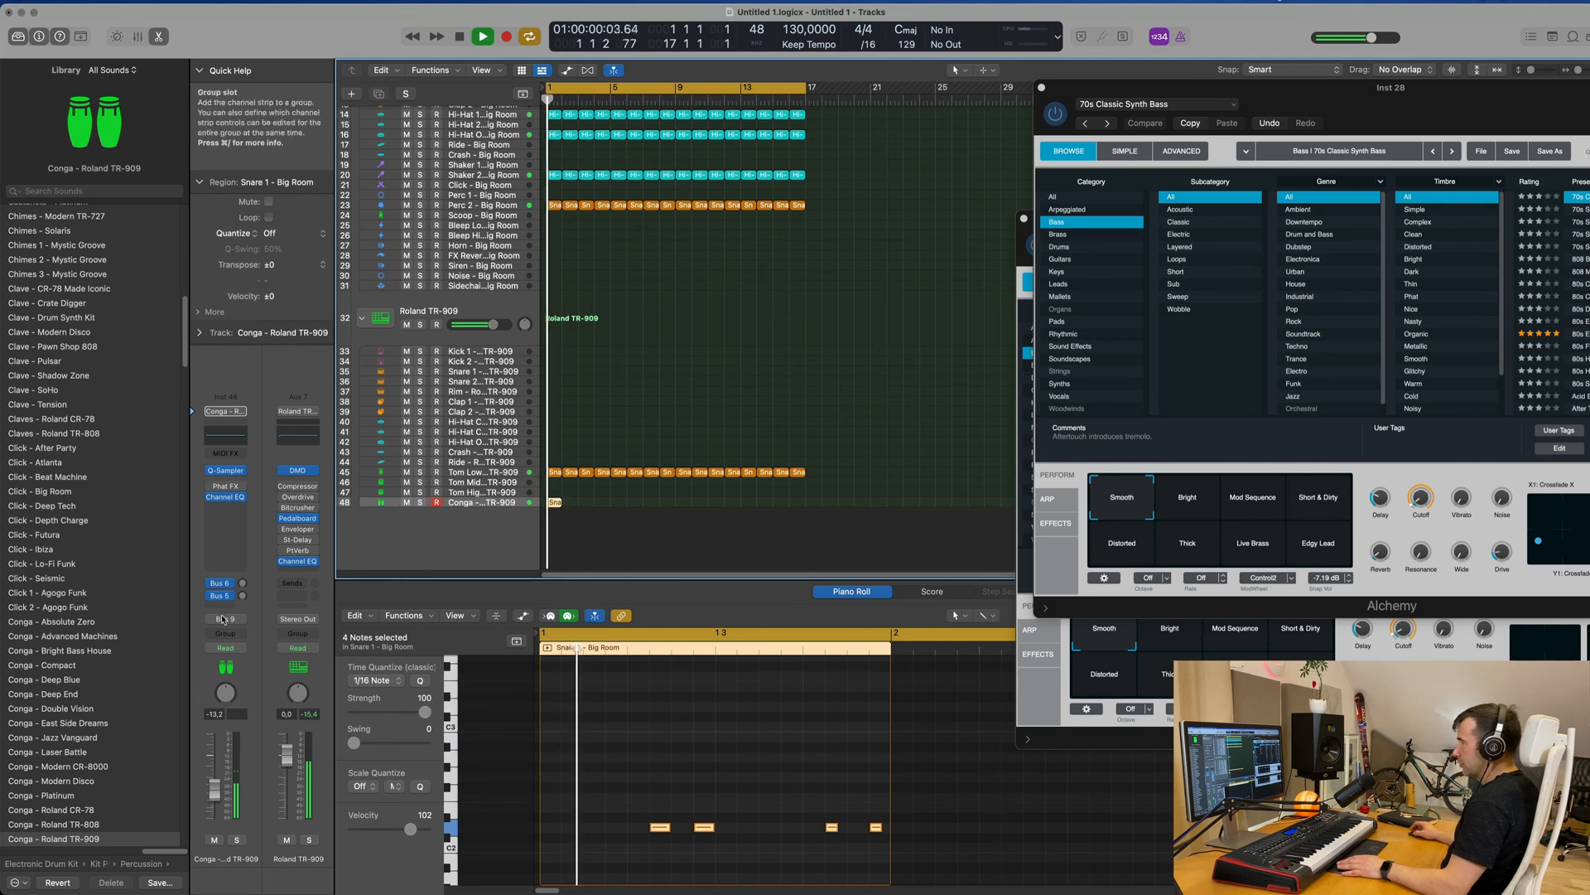
pyautogui.click(243, 595)
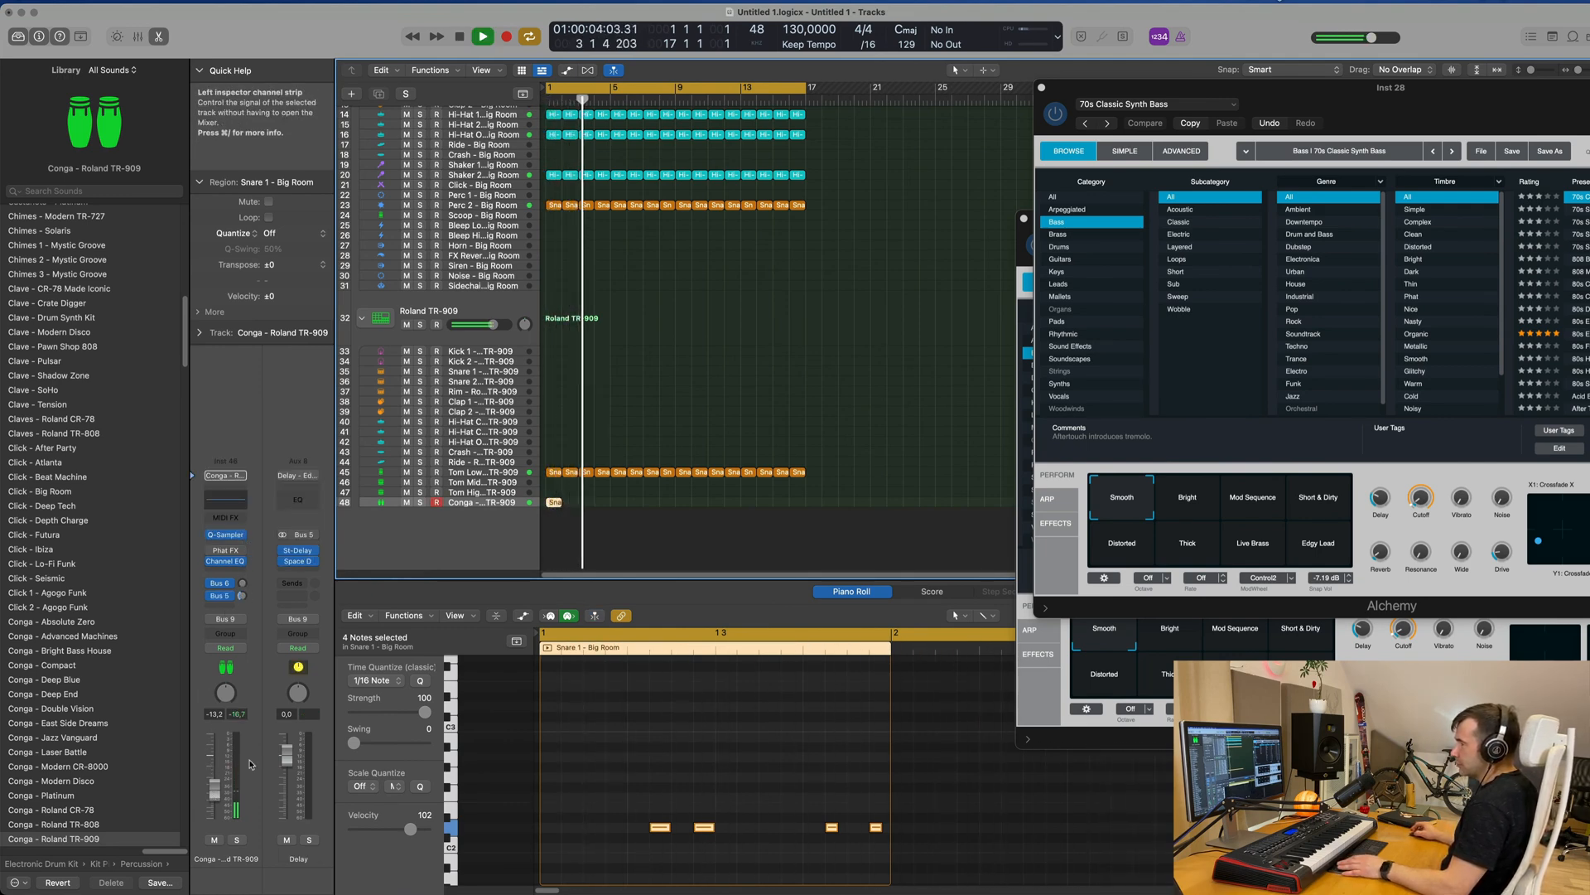
pyautogui.moveTo(601, 502); pyautogui.dragTo(547, 514)
pyautogui.press('super+r')
pyautogui.press('super+r')
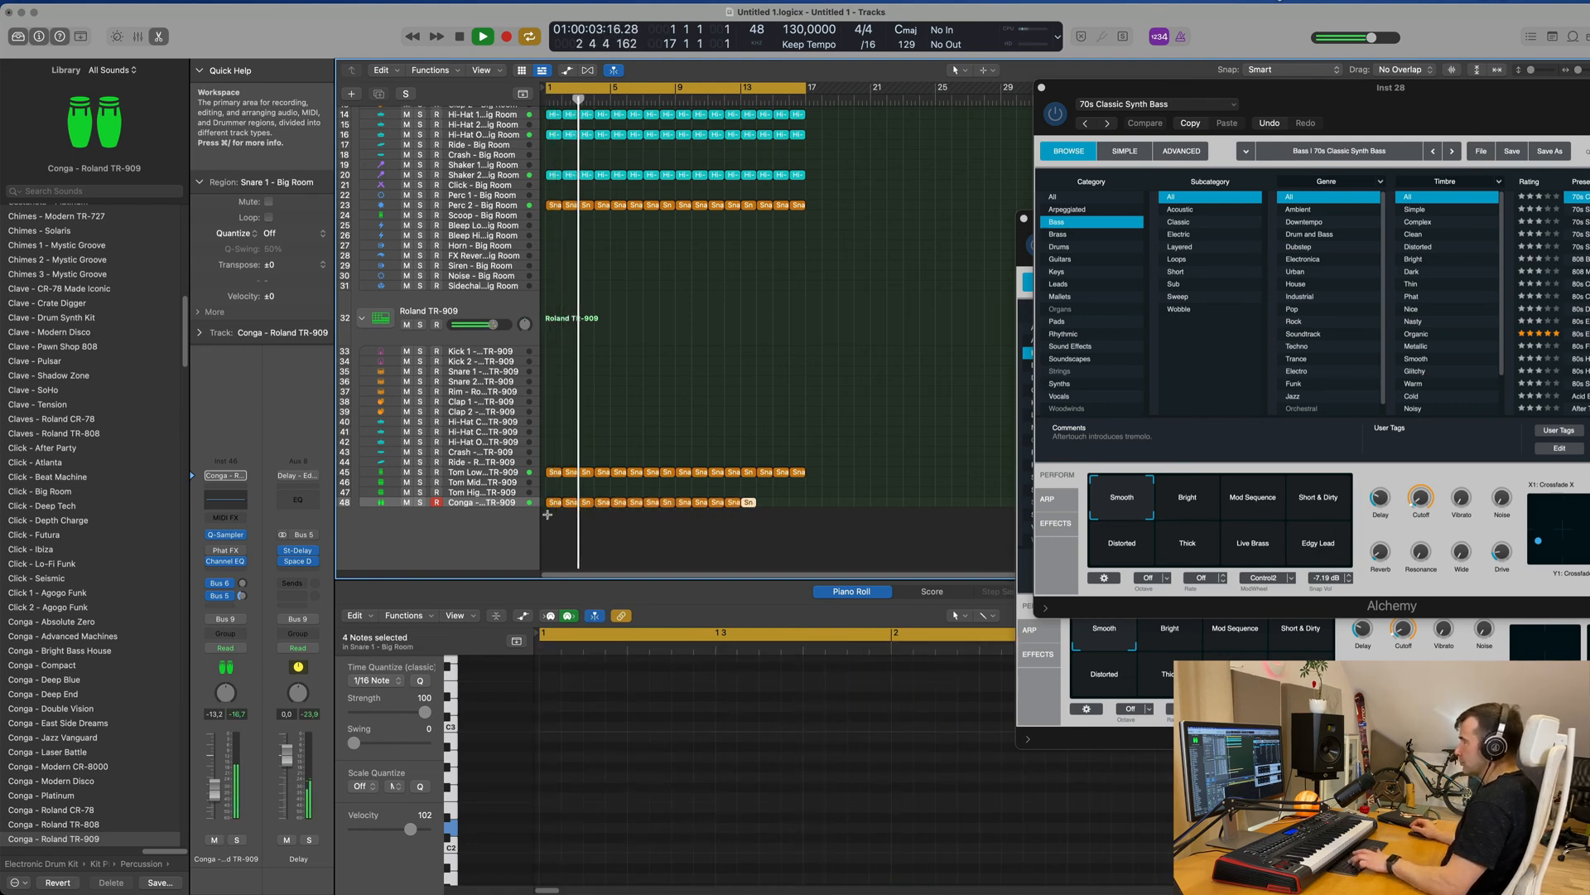
pyautogui.click(504, 504)
pyautogui.press('space')
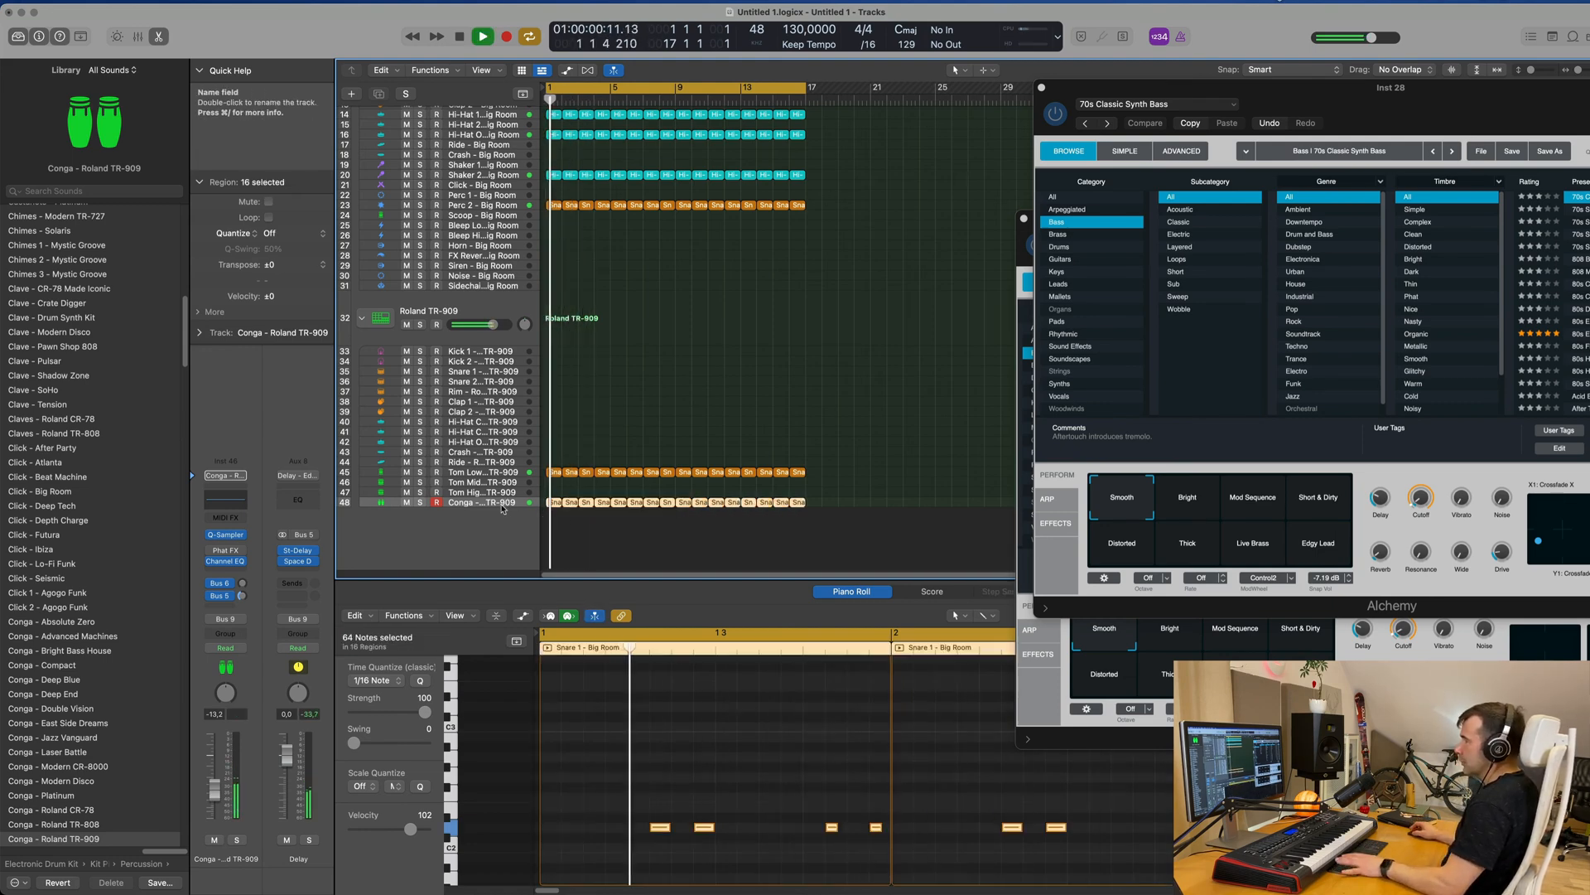
# - Show the toolbar and turn on Track Zoom for the selected track during playback
pyautogui.press('space')
pyautogui.press('space')
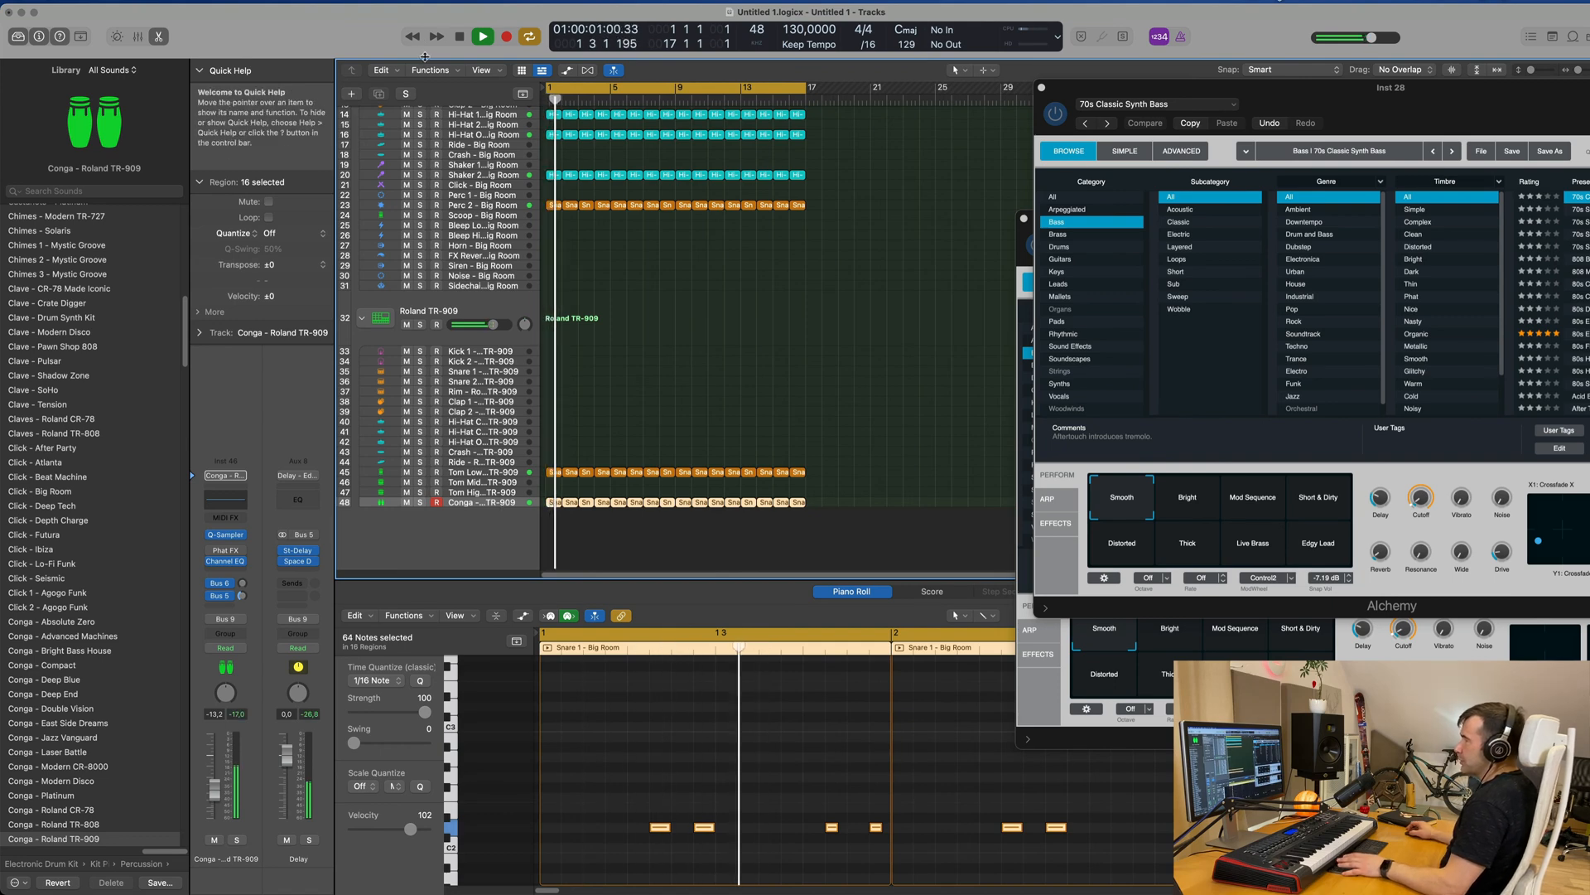
pyautogui.press('ctrl+alt+super+t')
pyautogui.press('space')
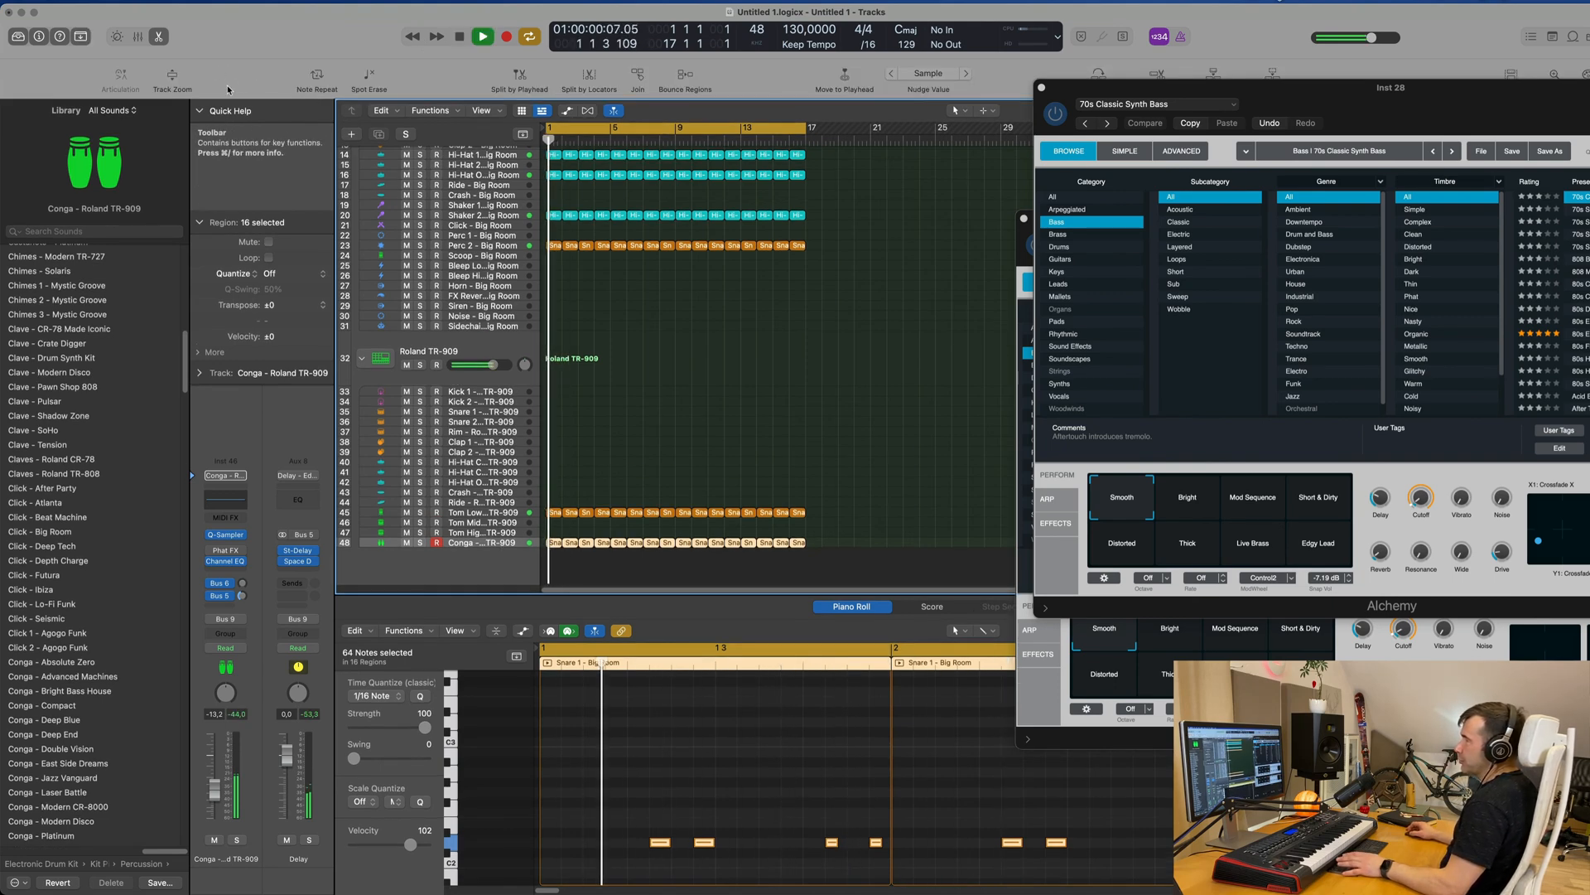
pyautogui.click(172, 74)
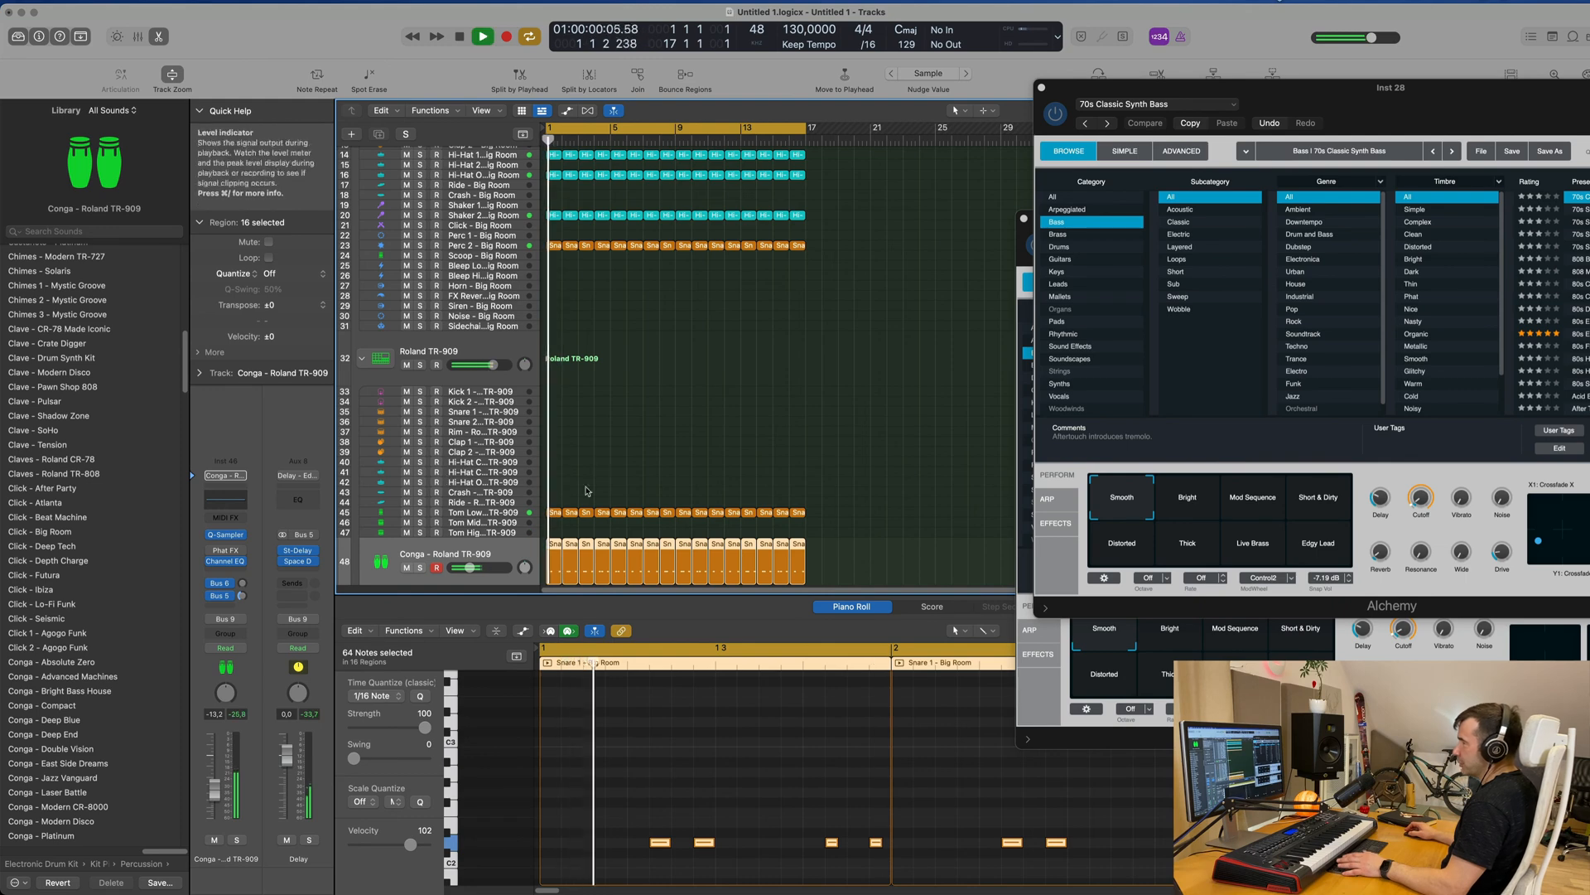
# - Solo the Conga track briefly and set its volume to about -10.8 dB in the full mix
pyautogui.scroll(-2, 576, 500)
pyautogui.click(236, 840)
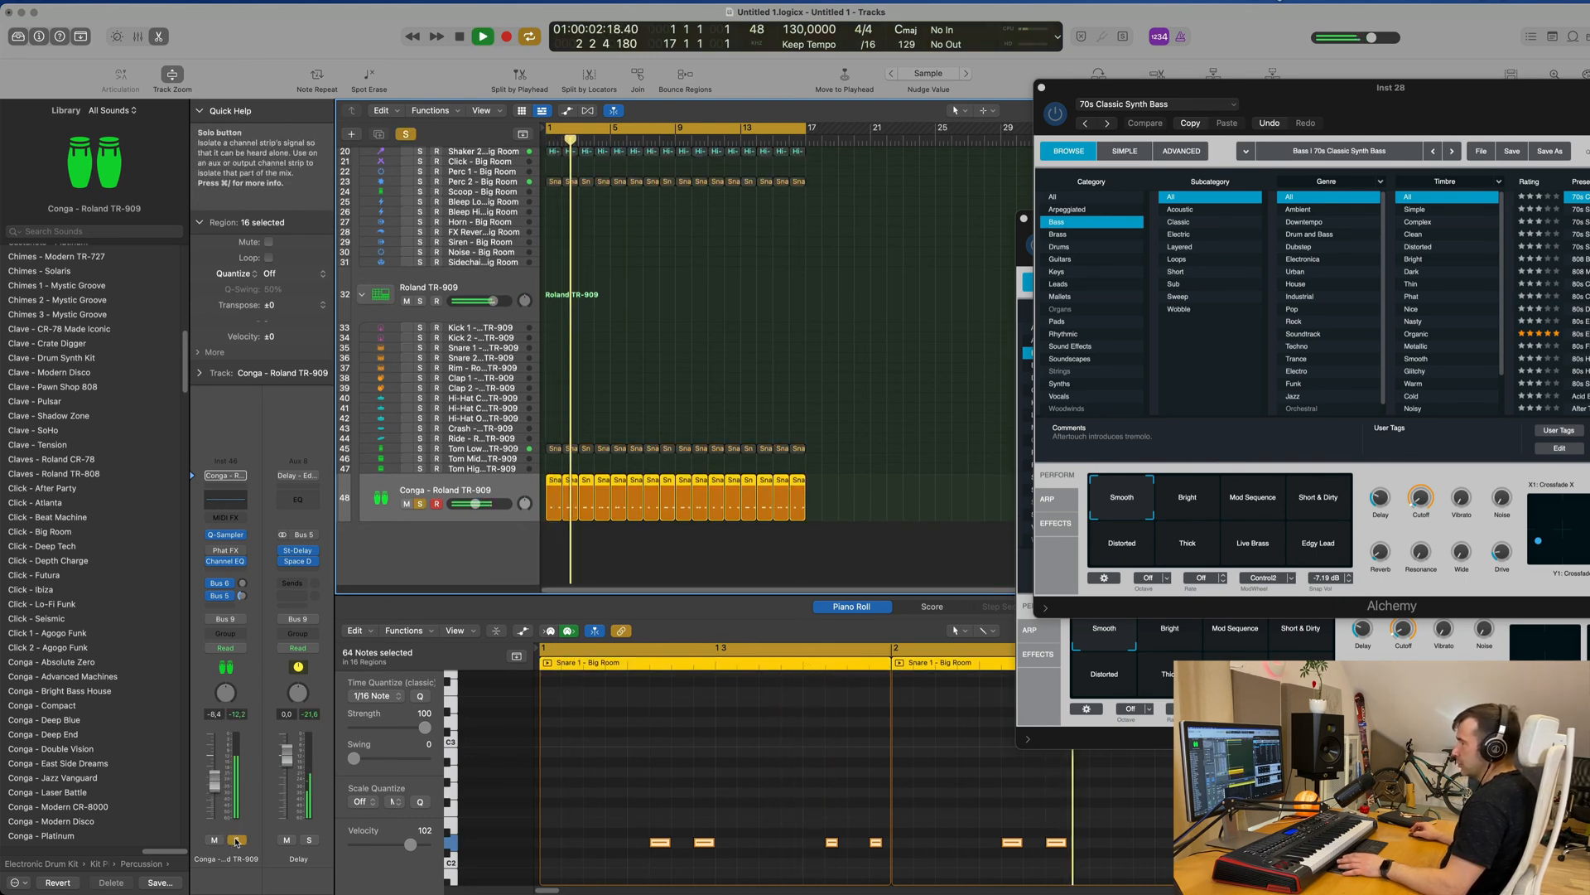
pyautogui.press('s')
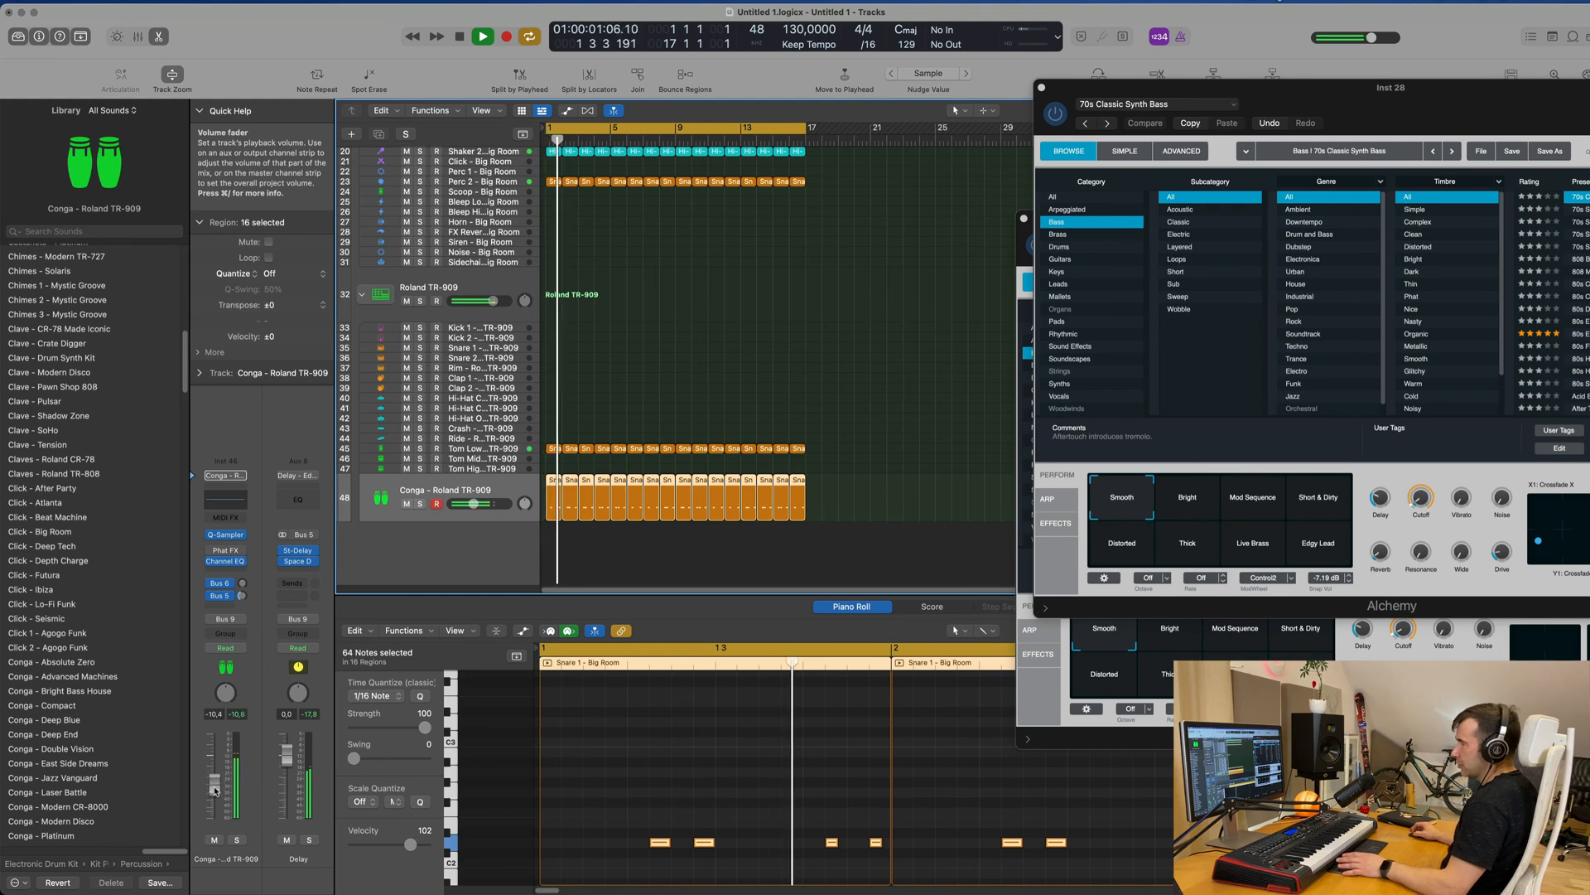
# - Unmute the third track's 70s Classic Synth Bass, audition it in solo and set its volume to -12.4 dB in the mix
pyautogui.scroll(6, 519, 257)
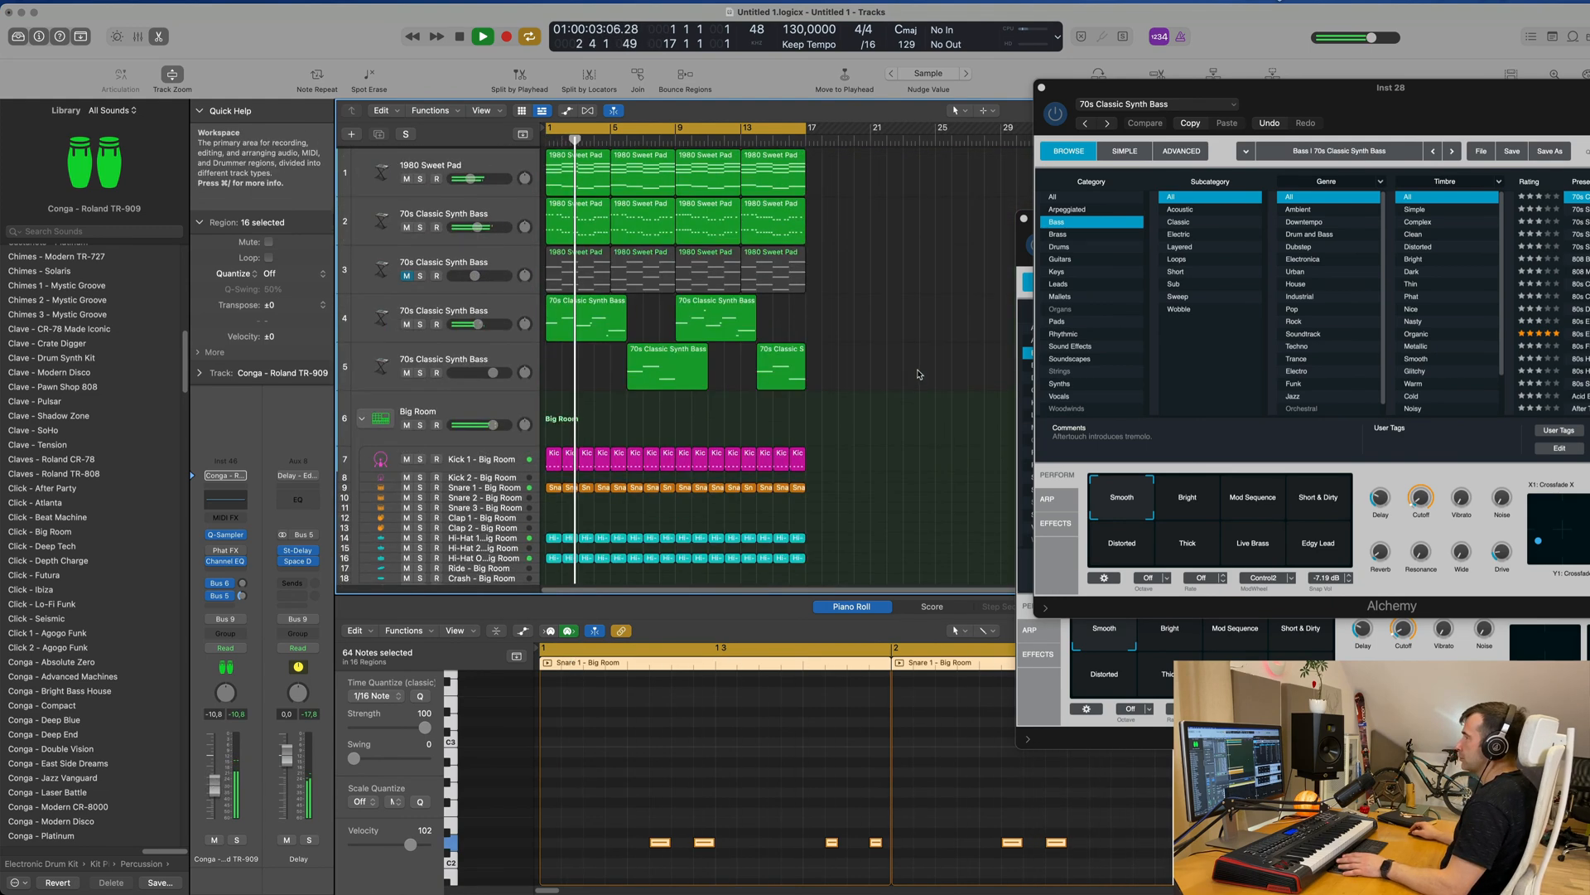
pyautogui.click(519, 258)
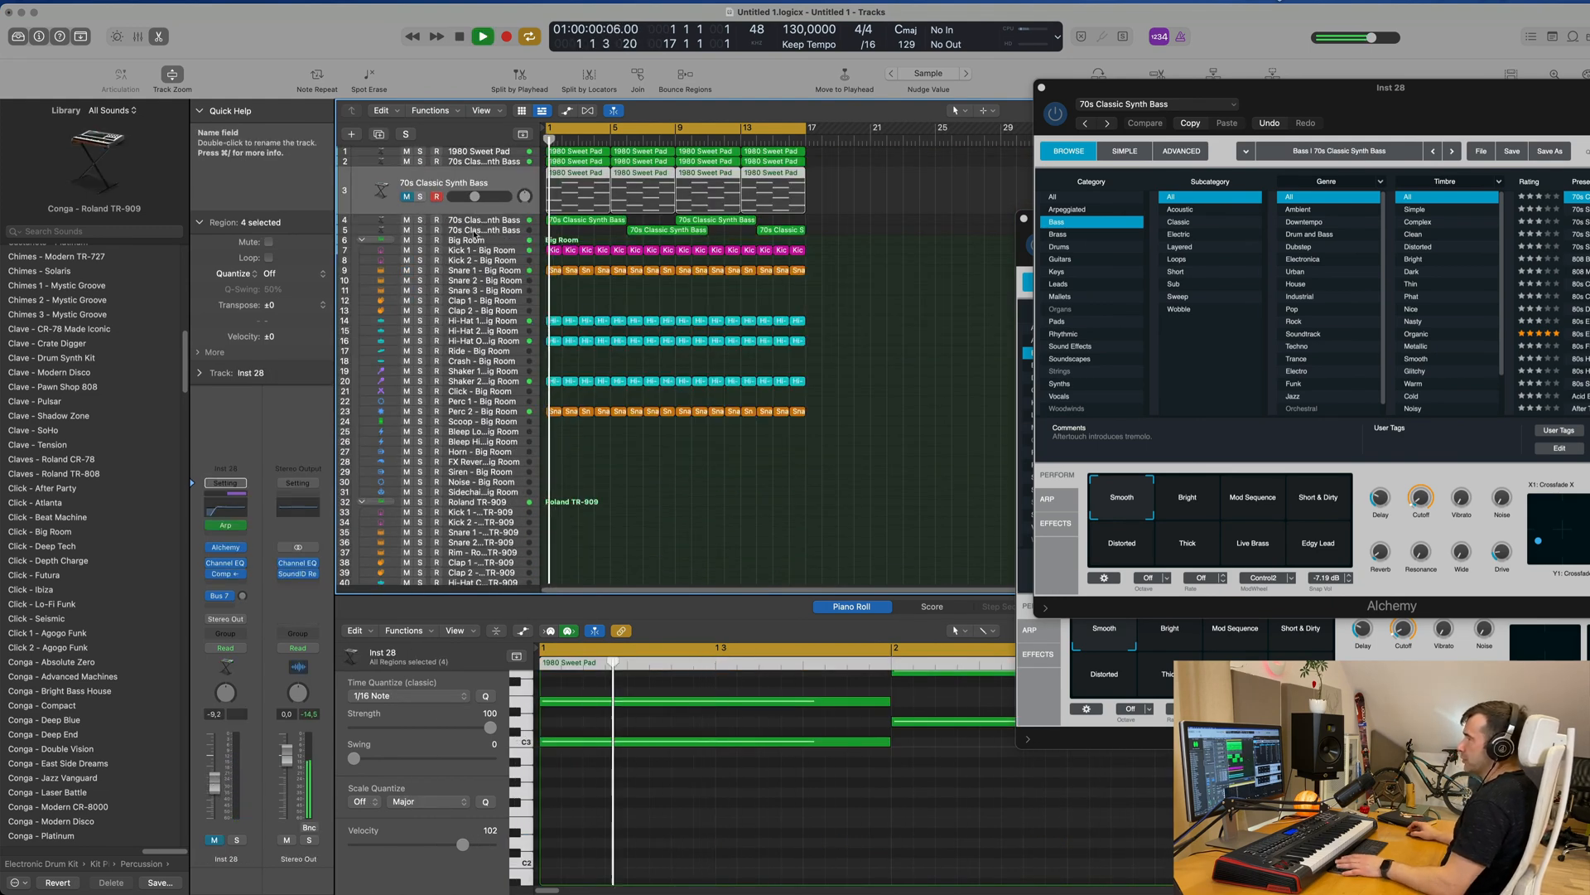
pyautogui.click(421, 198)
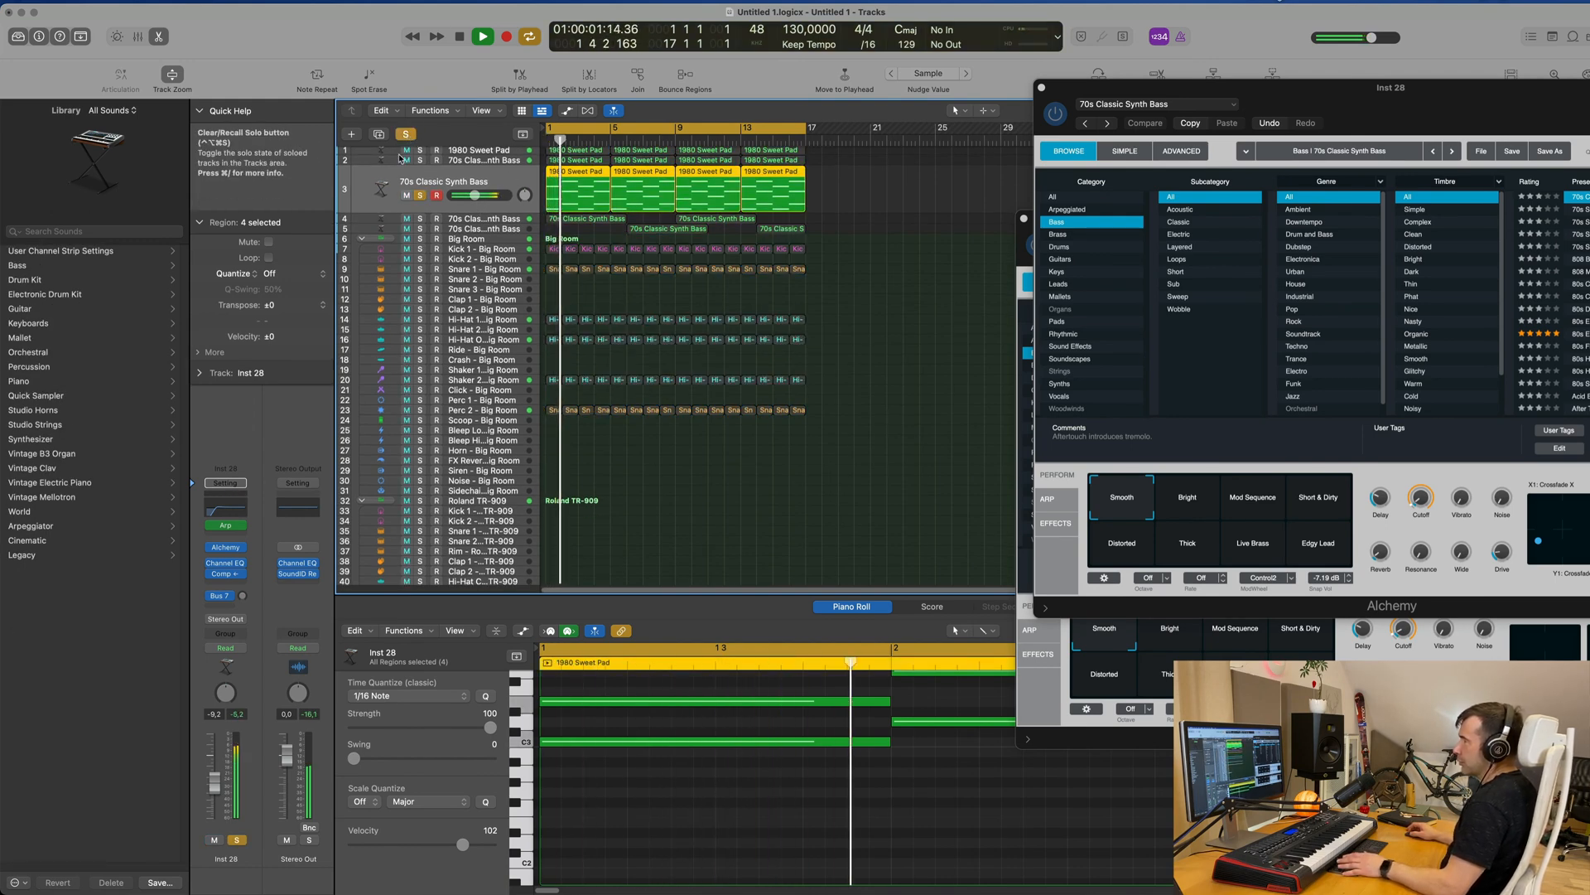
pyautogui.press('s')
pyautogui.moveTo(217, 787); pyautogui.dragTo(213, 793)
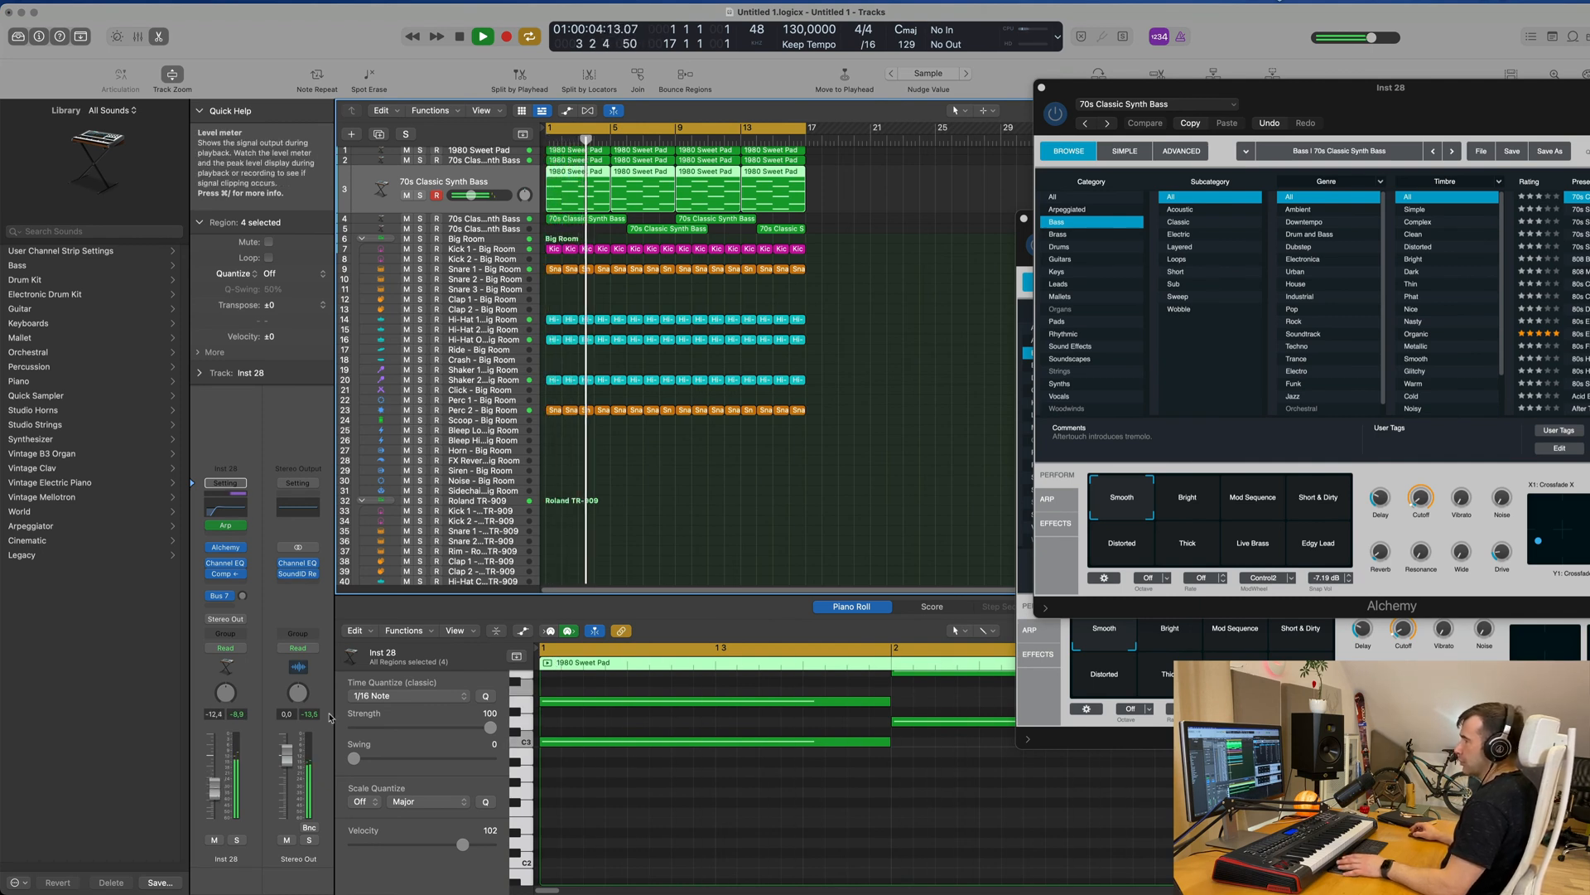
# - Duplicate the third track with its settings, stop playback and copy its first 1980 Sweet Pad region onto the new track
pyautogui.press('super+Right')
pyautogui.scroll(-3, 733, 531)
pyautogui.scroll(2, 733, 531)
pyautogui.scroll(2, 734, 530)
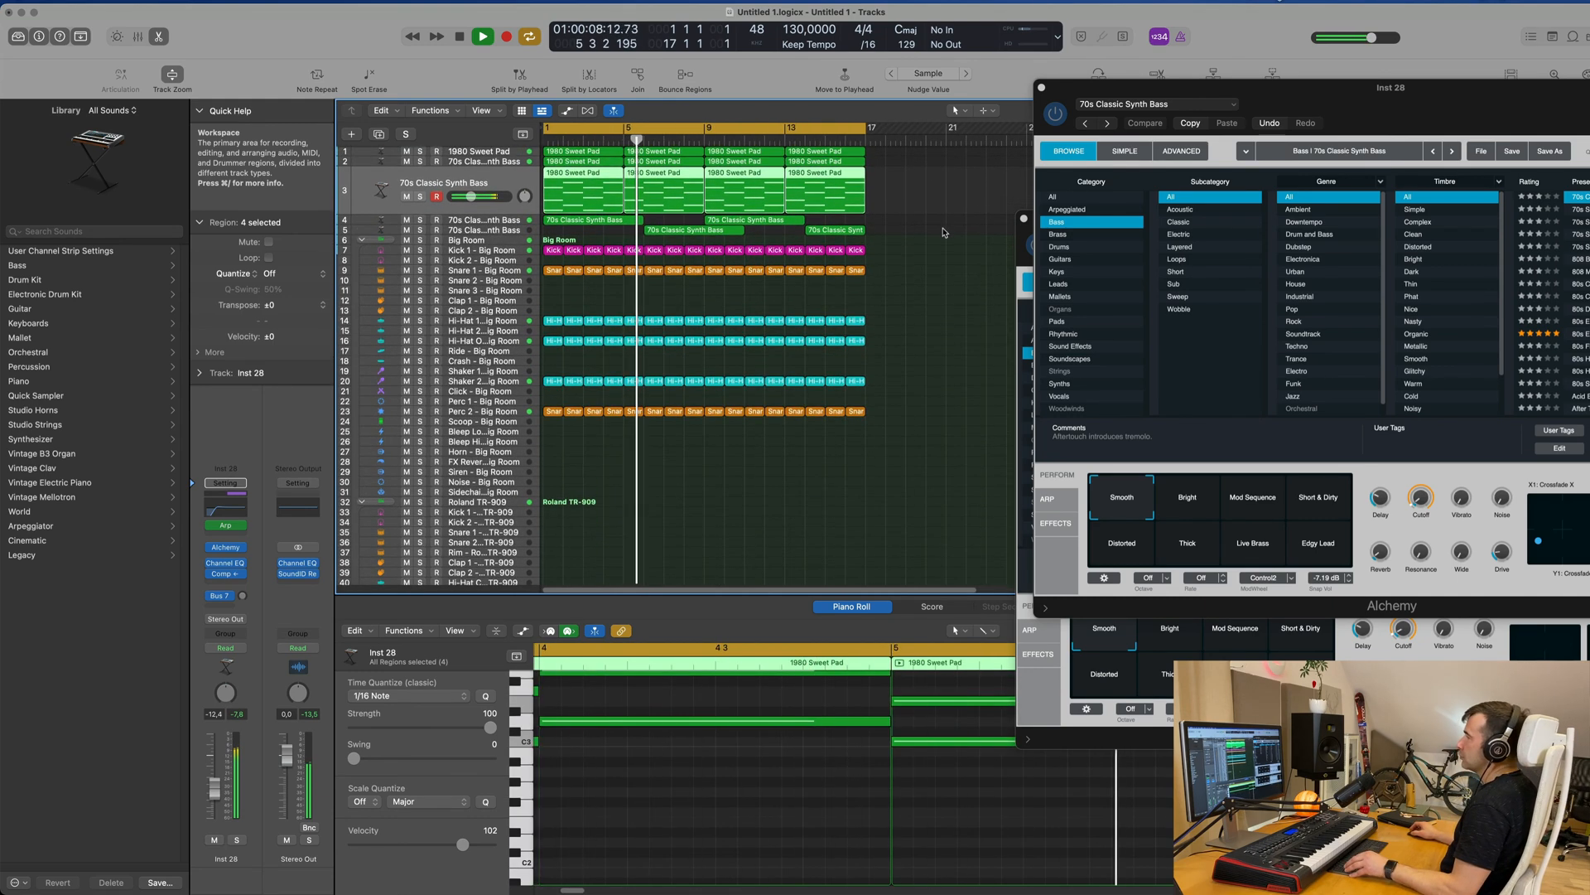
pyautogui.press('super+Right')
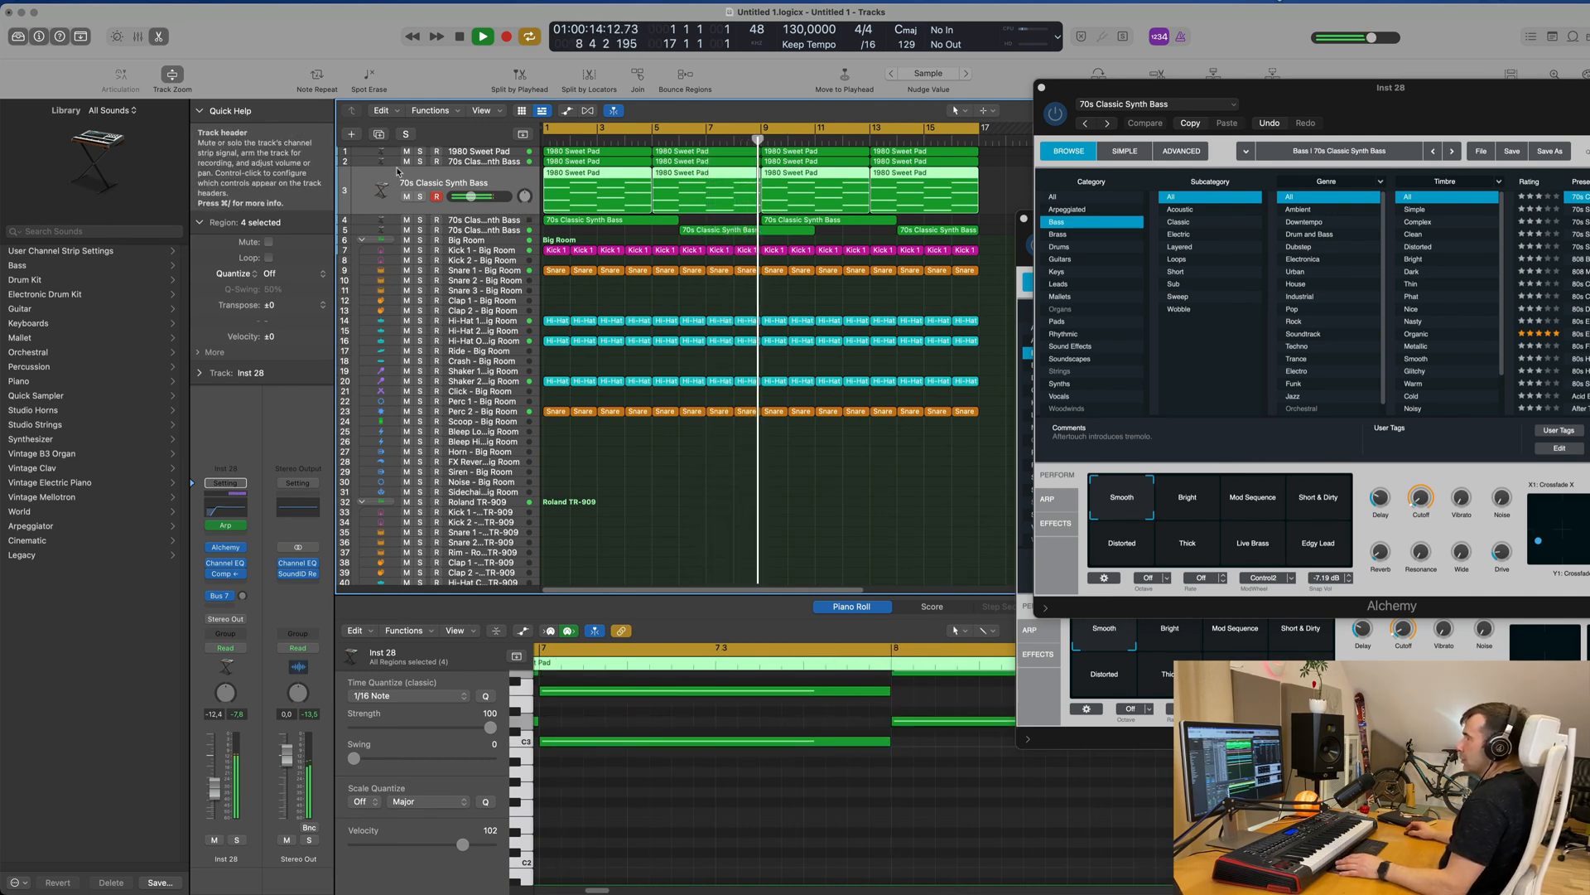
pyautogui.scroll(1, 500, 167)
pyautogui.scroll(-1, 500, 167)
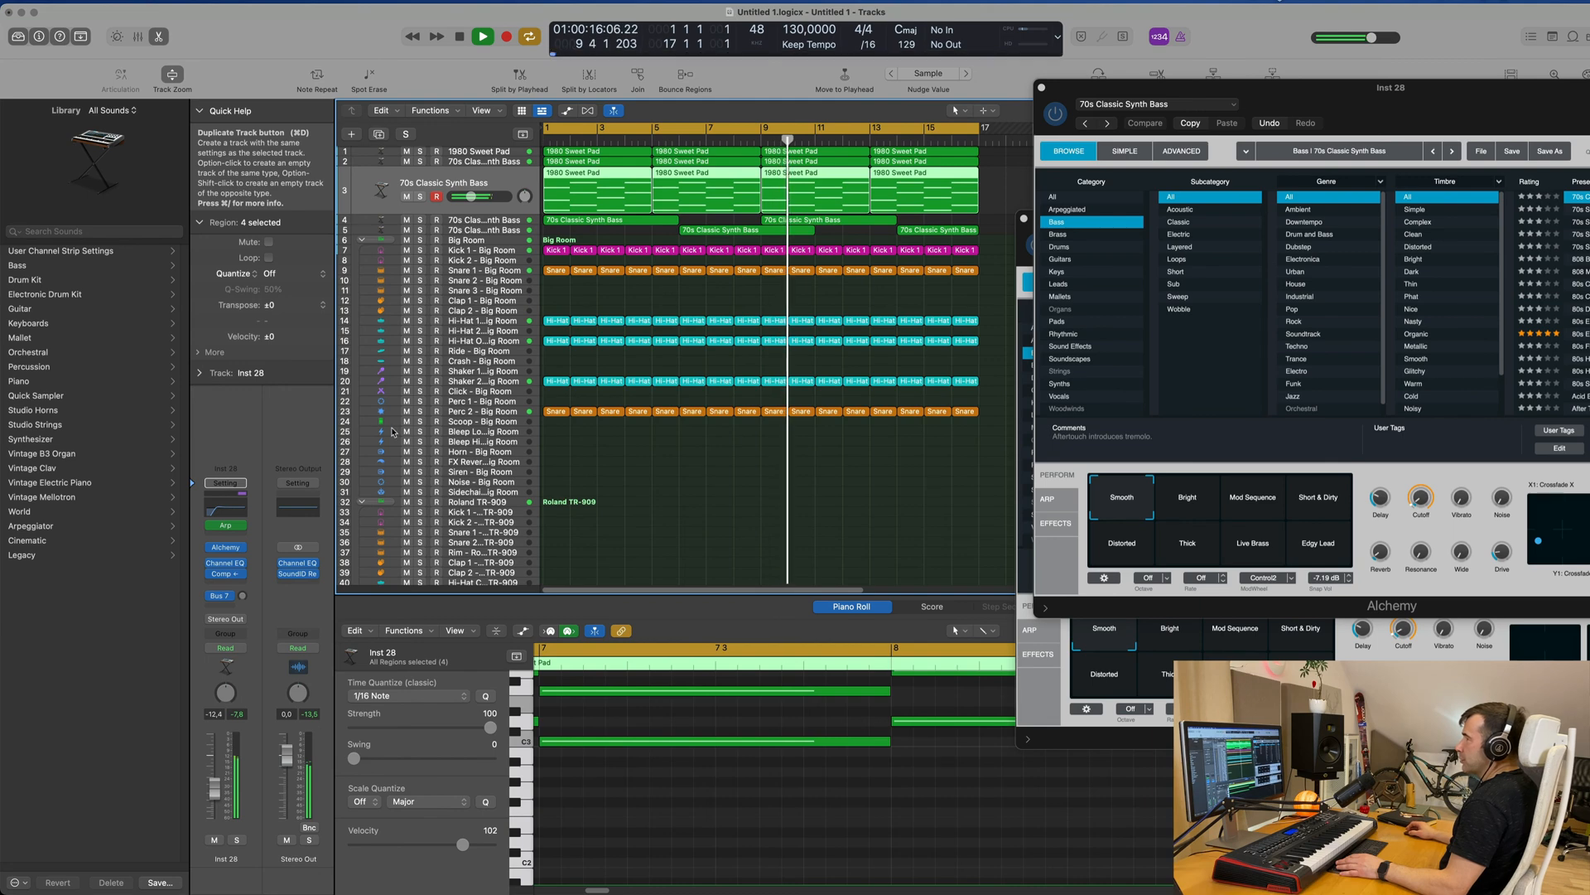
pyautogui.press('super+d')
pyautogui.press('space')
pyautogui.click(612, 174)
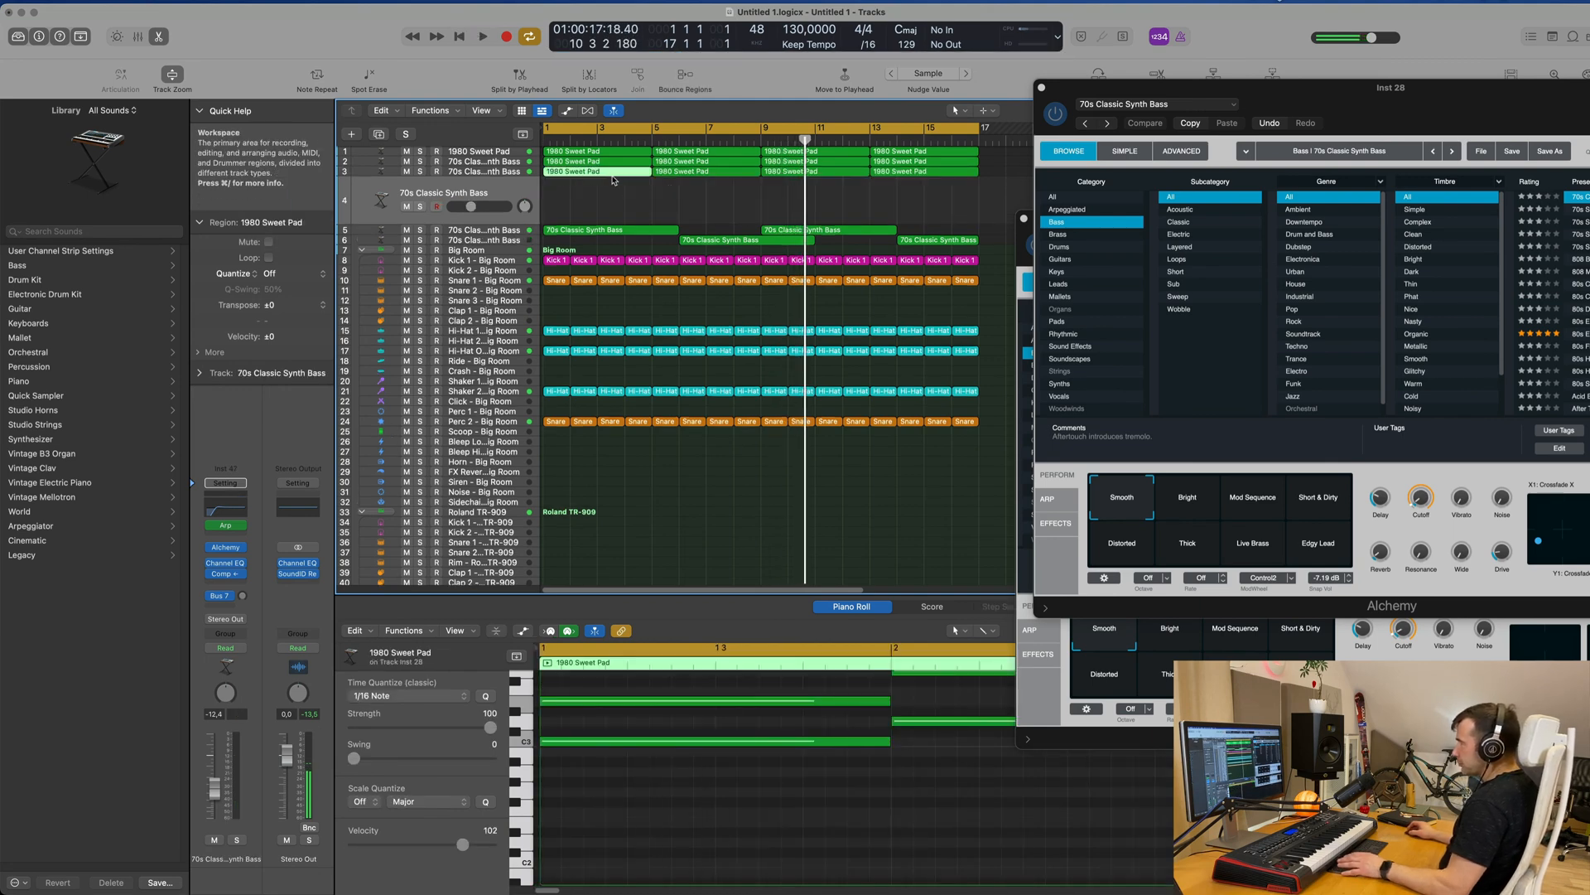
pyautogui.moveTo(612, 185); pyautogui.dragTo(646, 197)
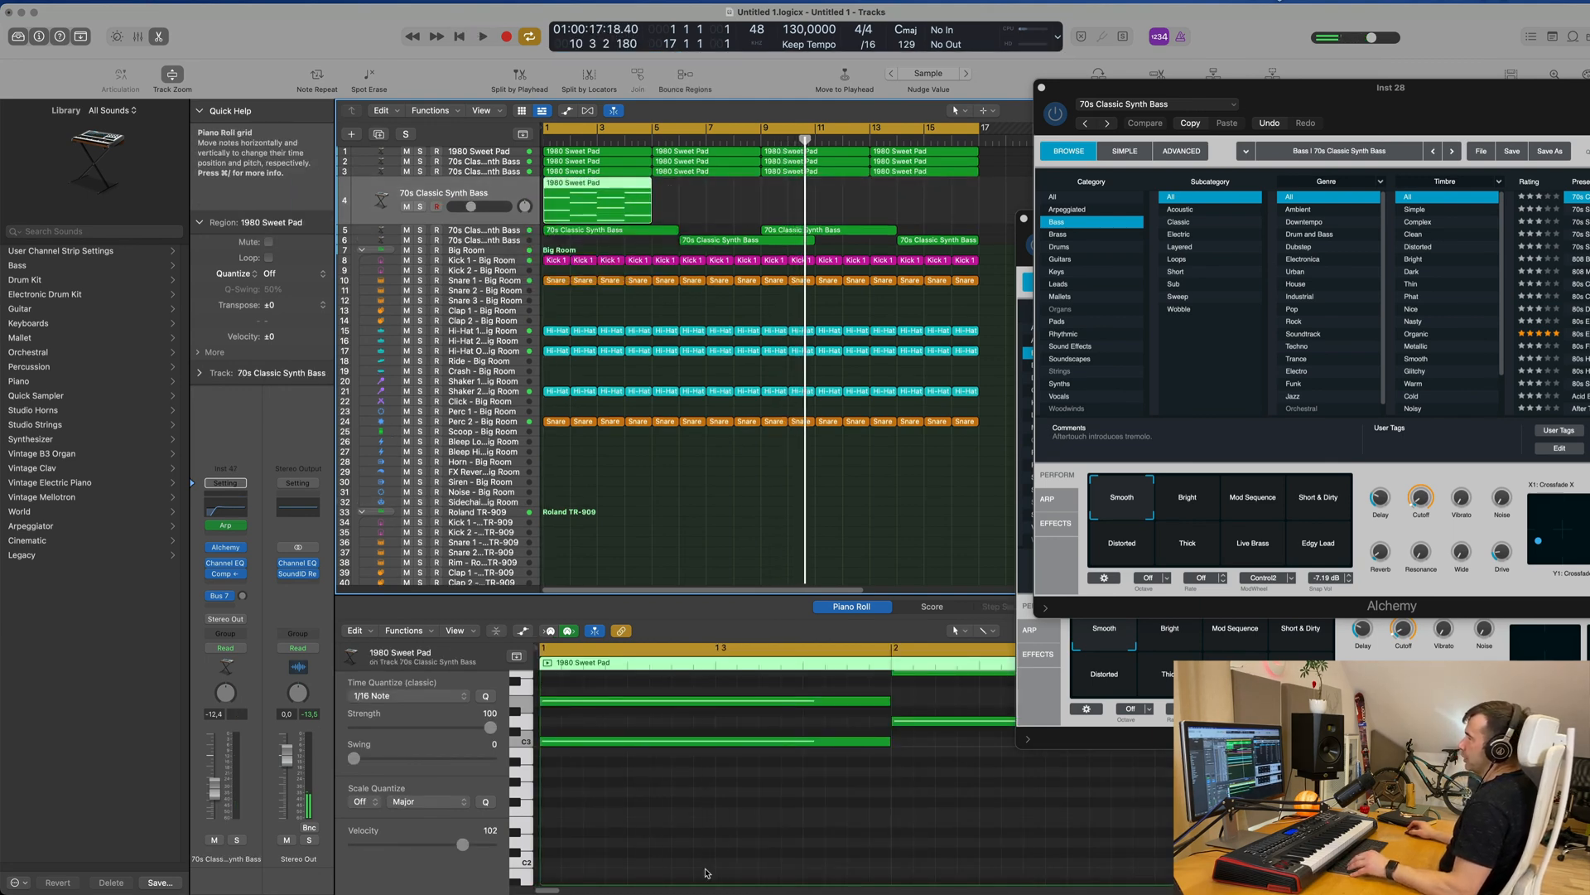
# - Shorten all 12 notes in the copied region to about an eighth note and play the result
pyautogui.hscroll(-5, 706, 873)
pyautogui.scroll(-4, 706, 871)
pyautogui.moveTo(581, 695); pyautogui.dragTo(810, 818)
pyautogui.moveTo(823, 711); pyautogui.dragTo(764, 741)
pyautogui.press('space')
# - Open the new track's Alchemy synth, bypass its Arpeggiator and raise its Bus 7 reverb send
pyautogui.click(505, 197)
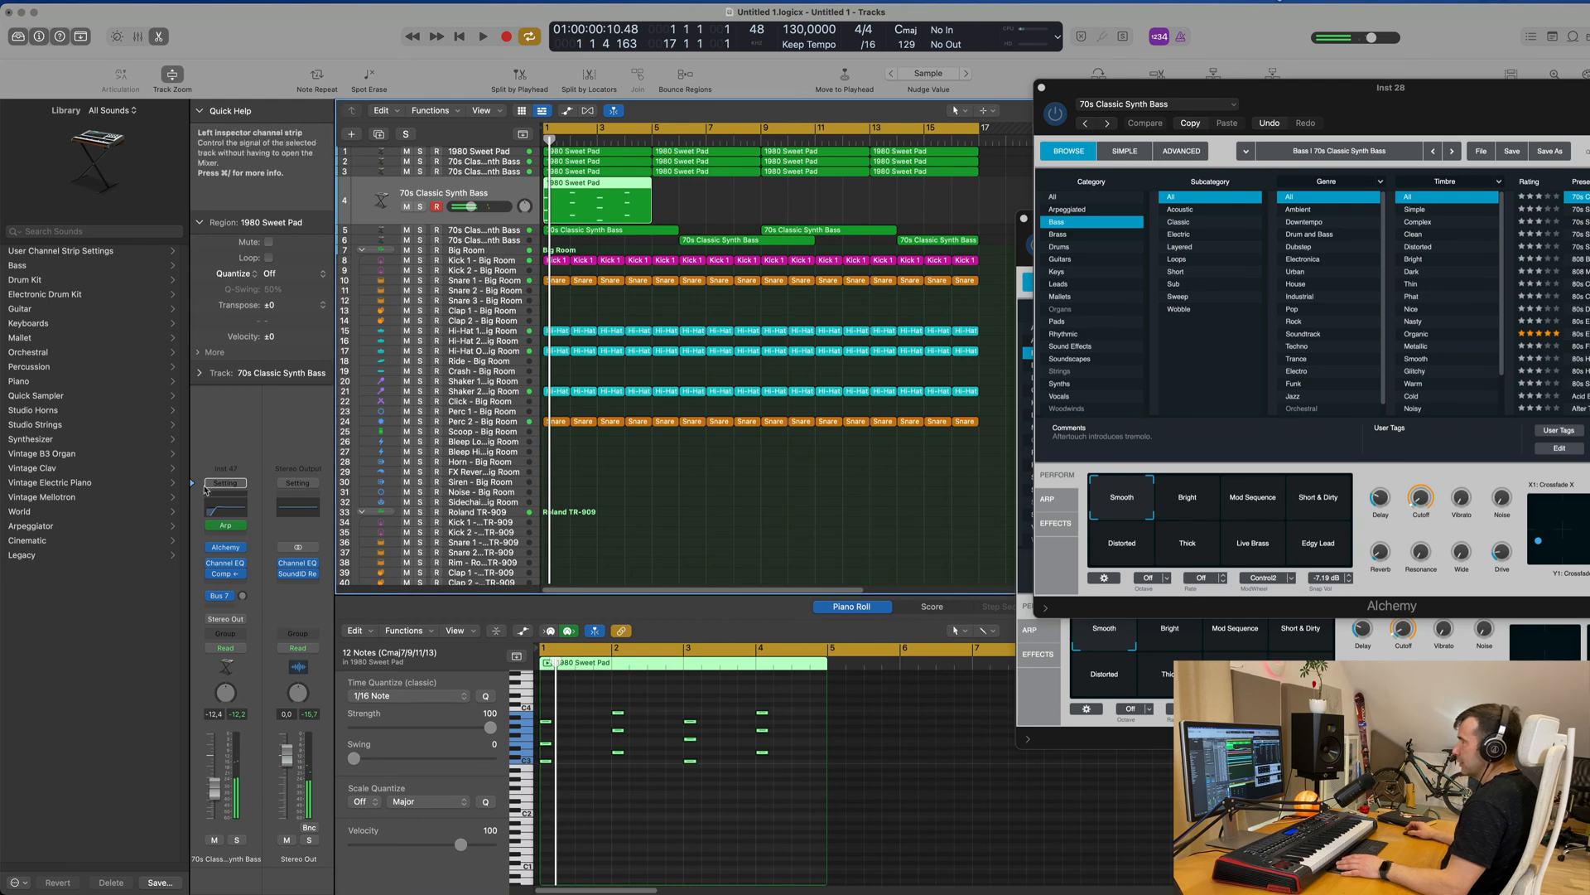
pyautogui.click(226, 548)
pyautogui.moveTo(242, 595); pyautogui.dragTo(252, 528)
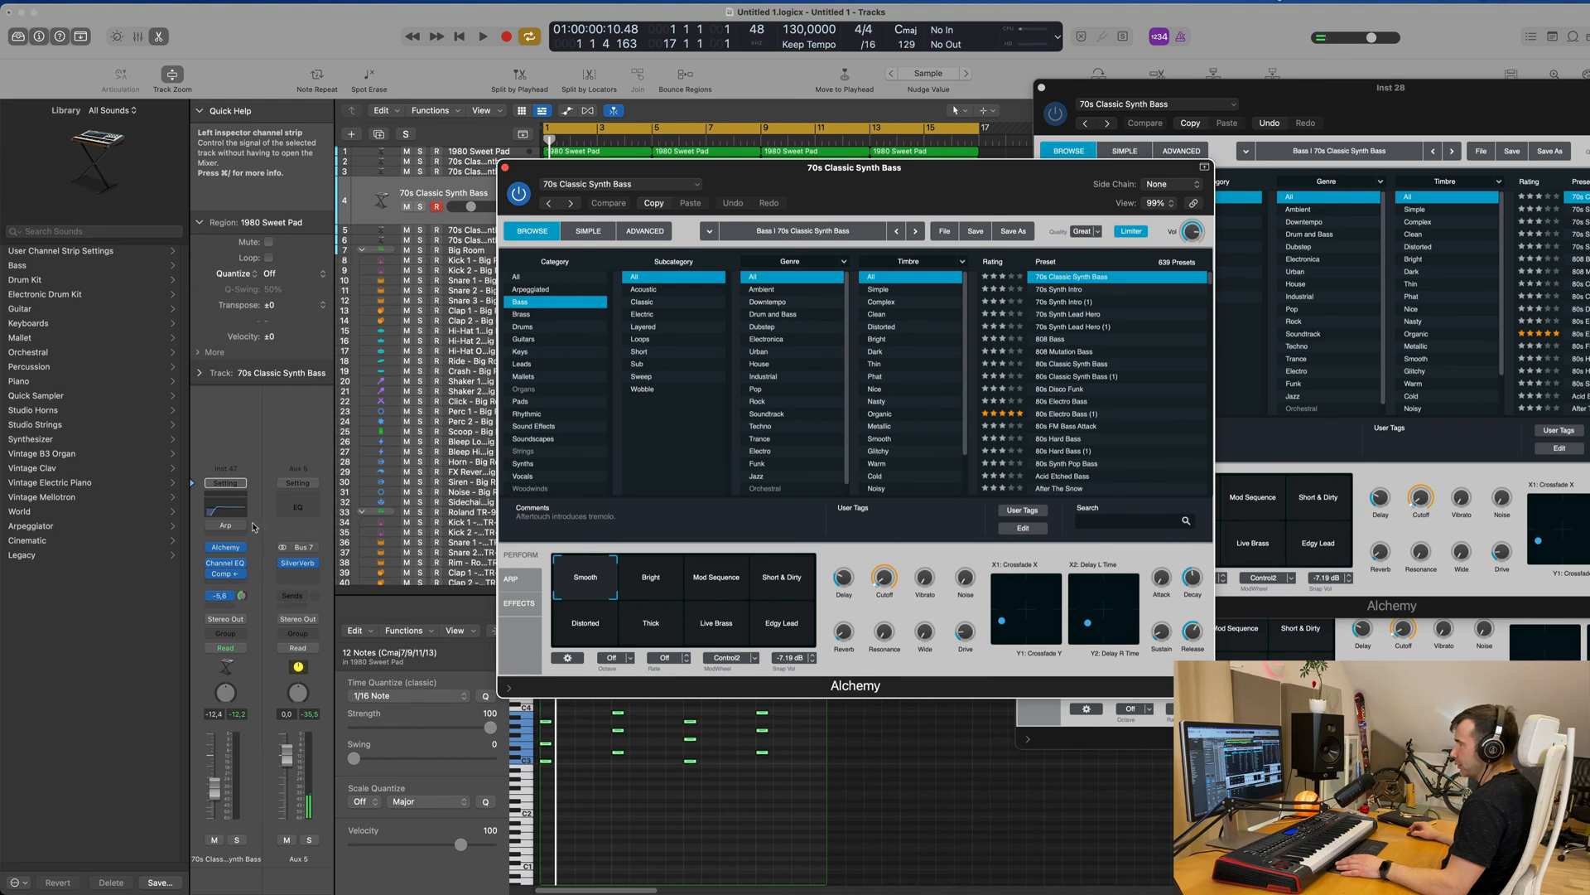
# - Load the Analog Glide Lead preset from Alchemy's Leads category and play it in the arrangement
pyautogui.click(522, 365)
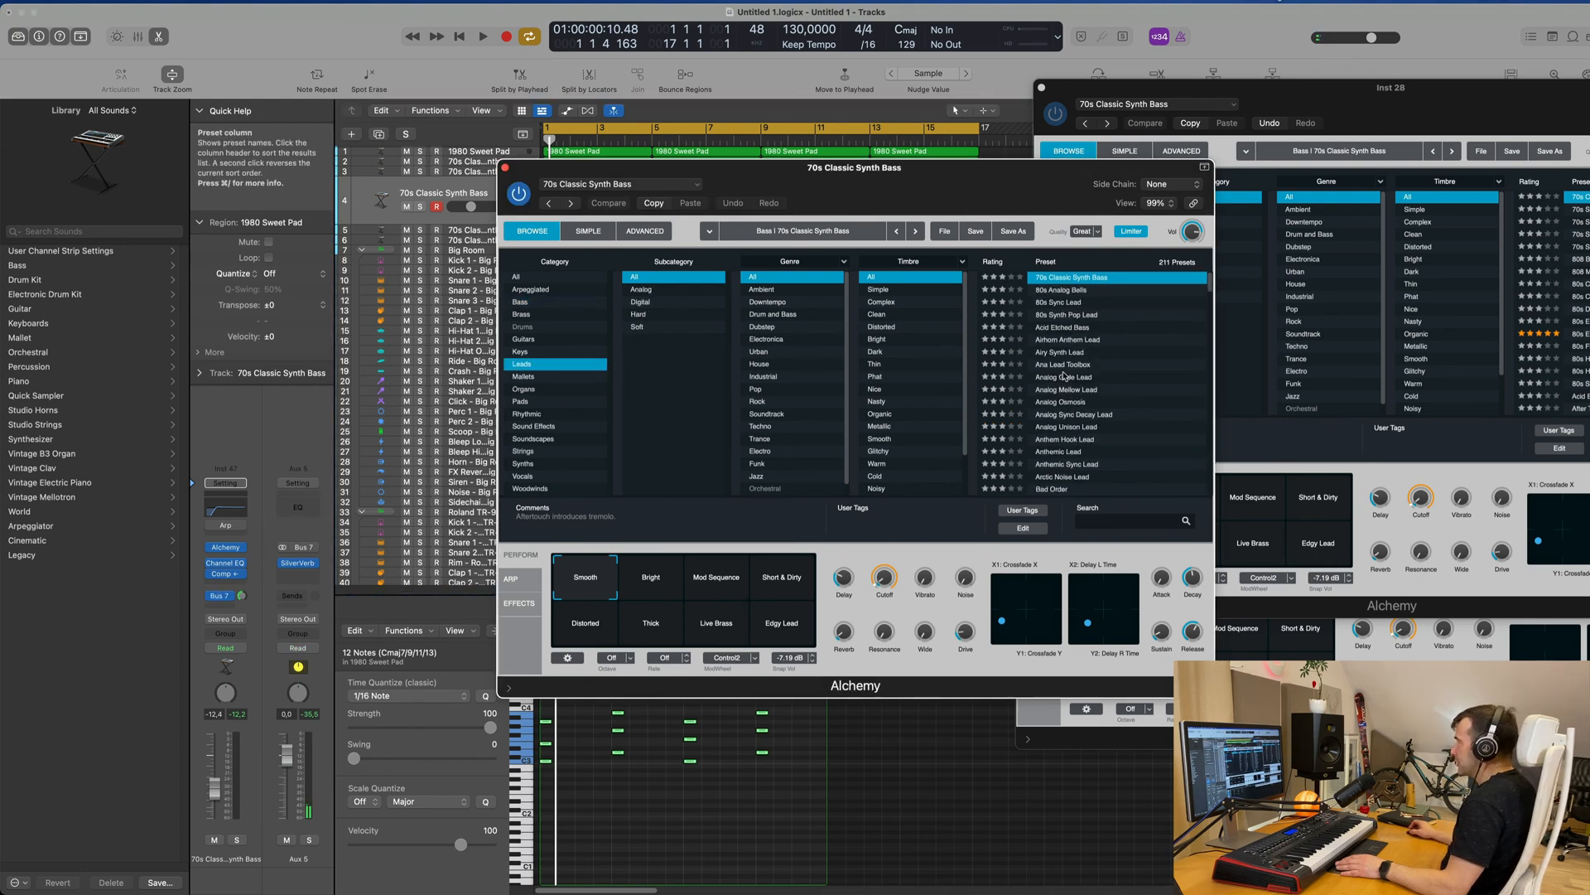
pyautogui.click(1065, 377)
pyautogui.moveTo(924, 184); pyautogui.dragTo(1292, 214)
pyautogui.press('space')
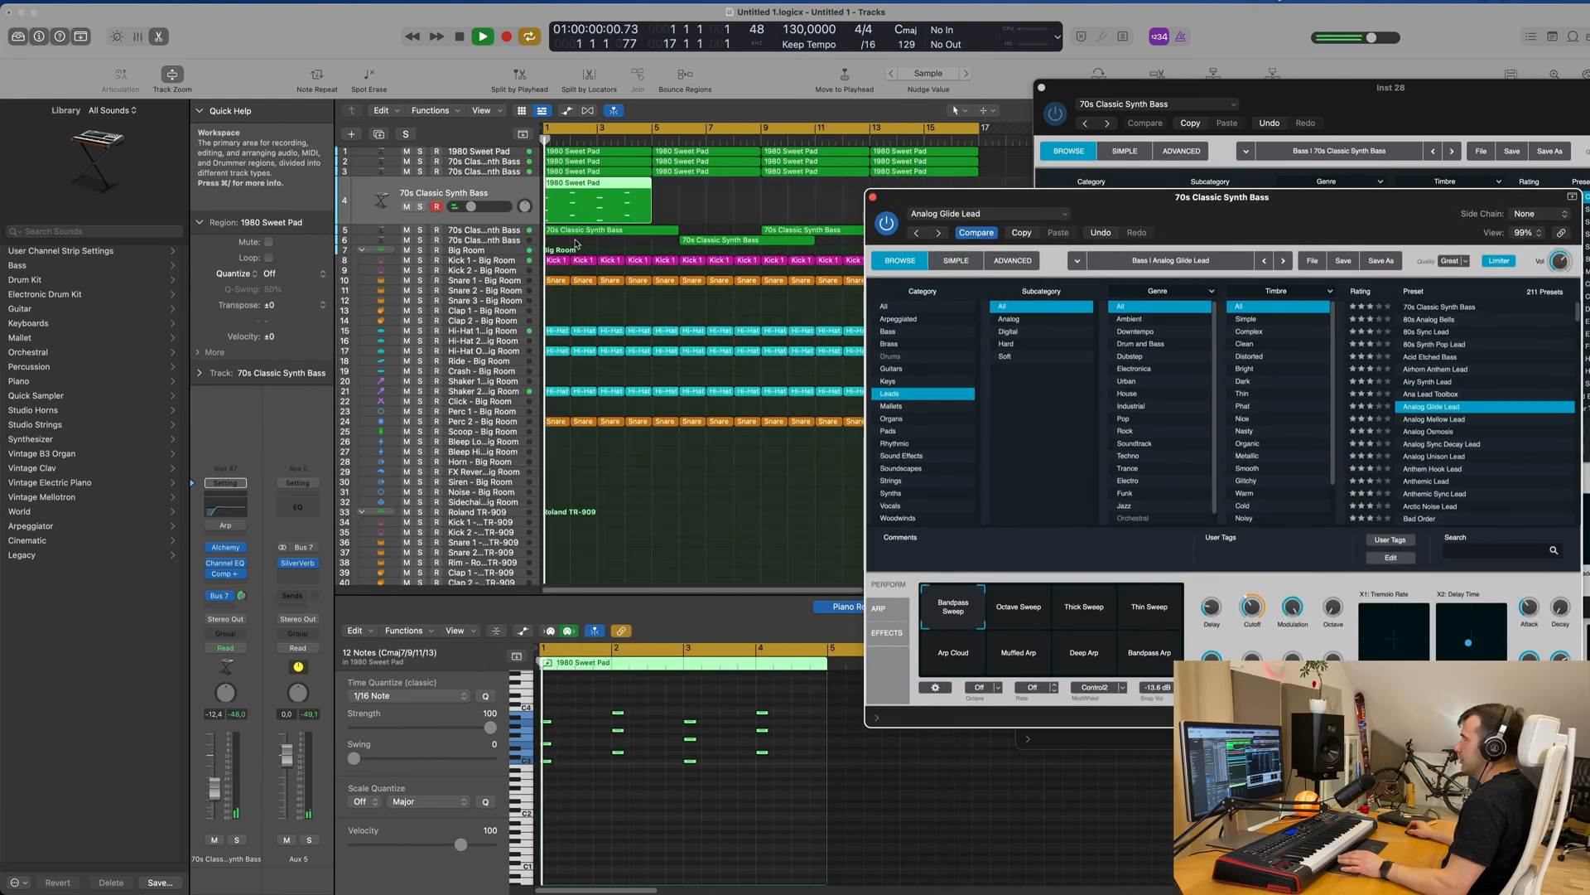
# - Set the new track's volume to 0.0 dB and transpose the region's 12 notes by octaves
pyautogui.moveTo(213, 788); pyautogui.dragTo(217, 756)
pyautogui.press('space')
pyautogui.click(623, 801)
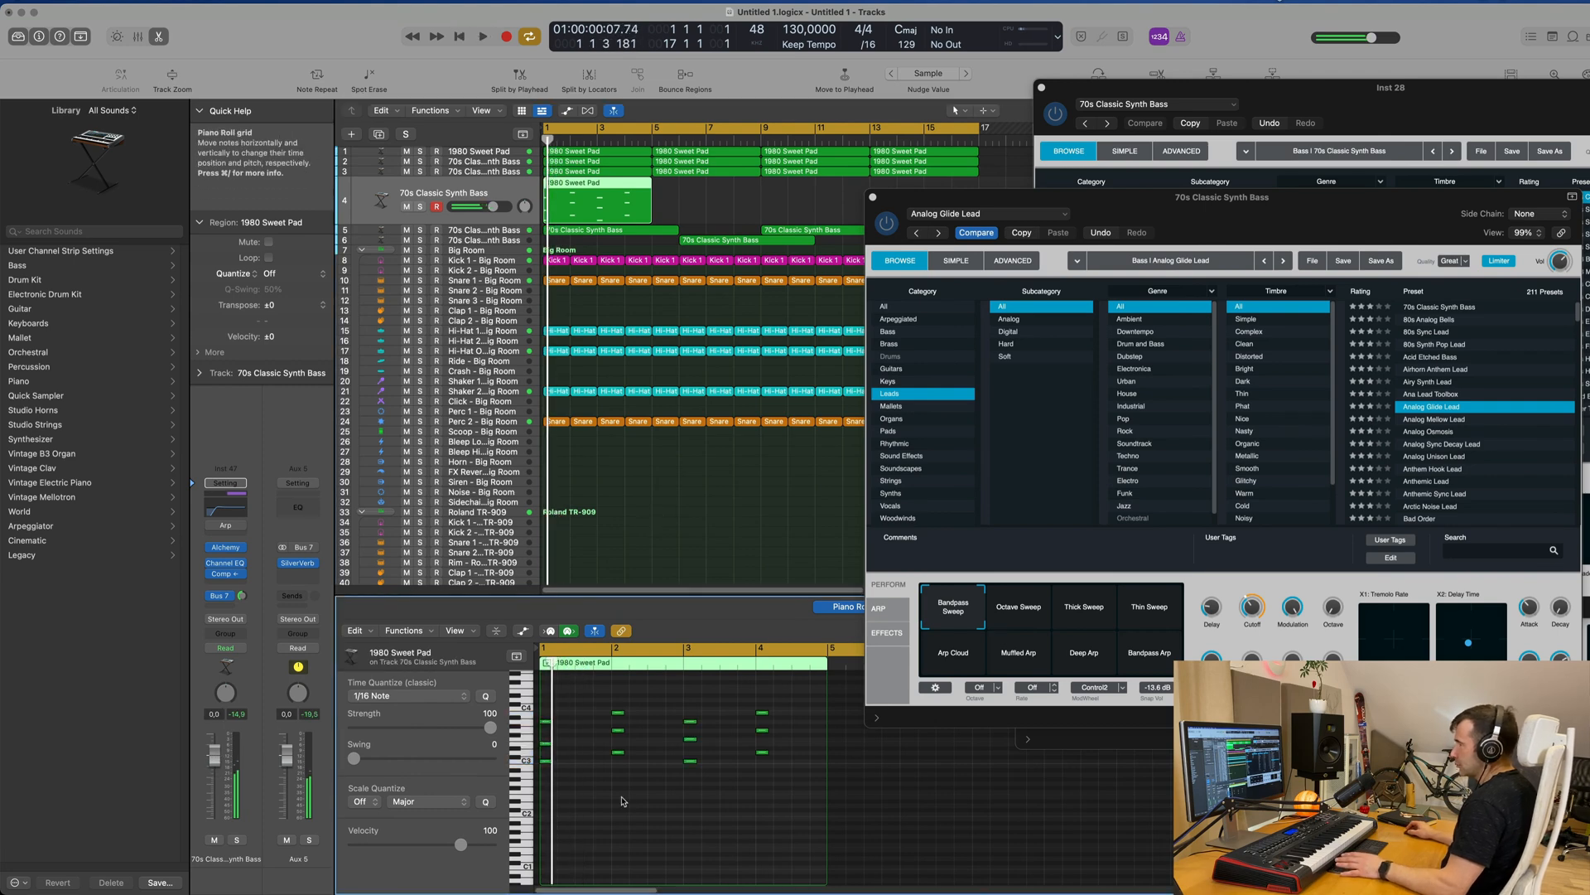
pyautogui.press('space')
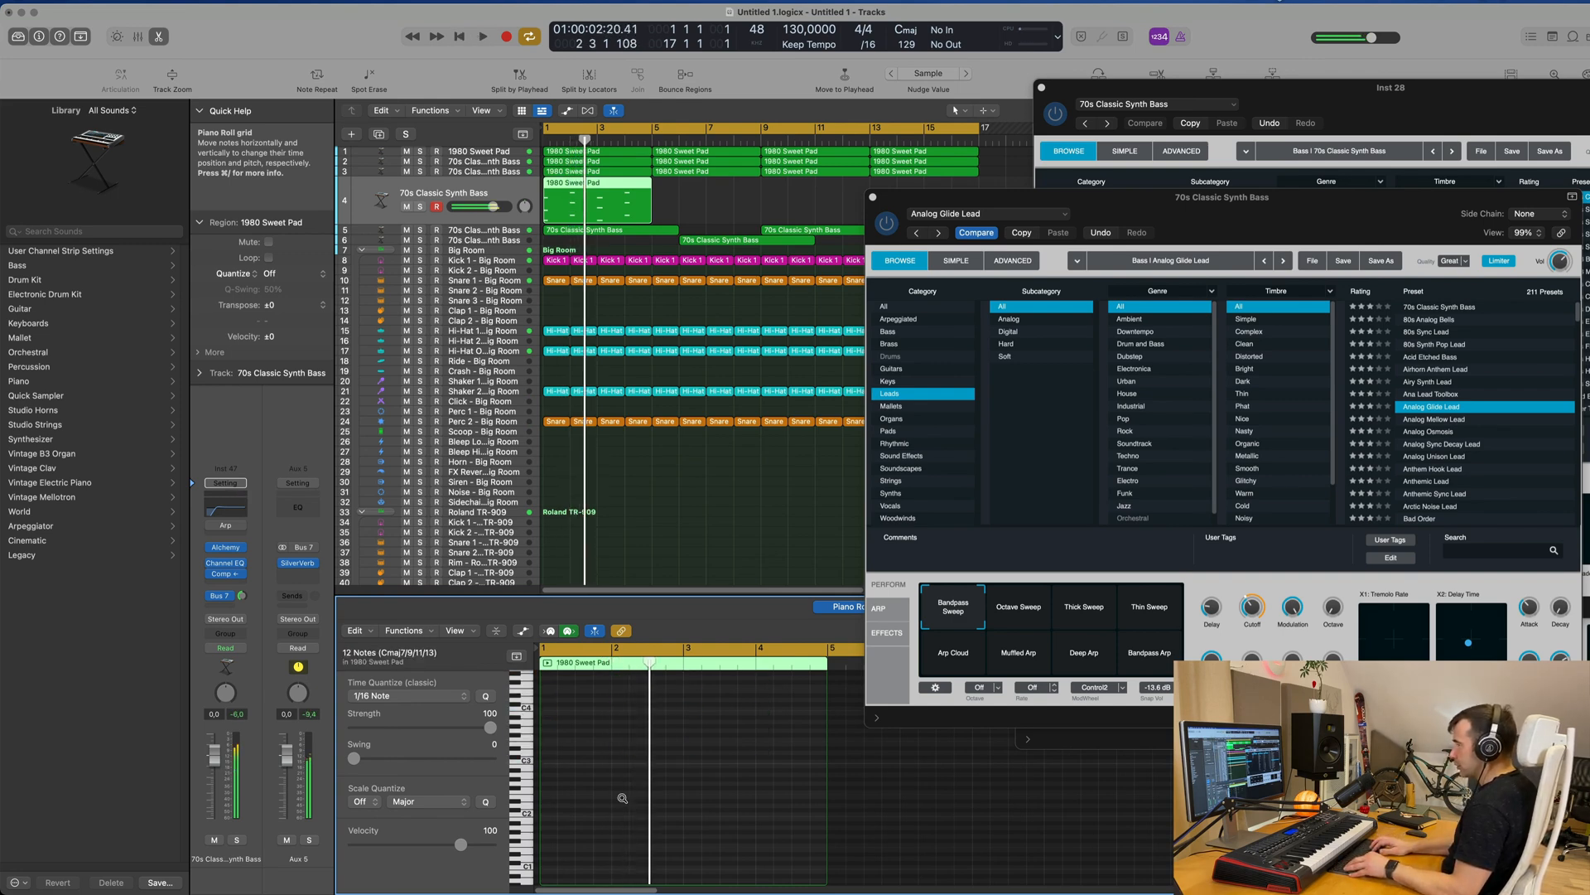
# - Audition Analog Glide Lead's Octave Sweep, Thick Sweep, Thin Sweep, Arp Cloud and Muffled Arp snapshots, and return to Bandpass Sweep
pyautogui.moveTo(1228, 205); pyautogui.dragTo(1016, 271)
pyautogui.click(789, 675)
pyautogui.press('space')
pyautogui.click(865, 681)
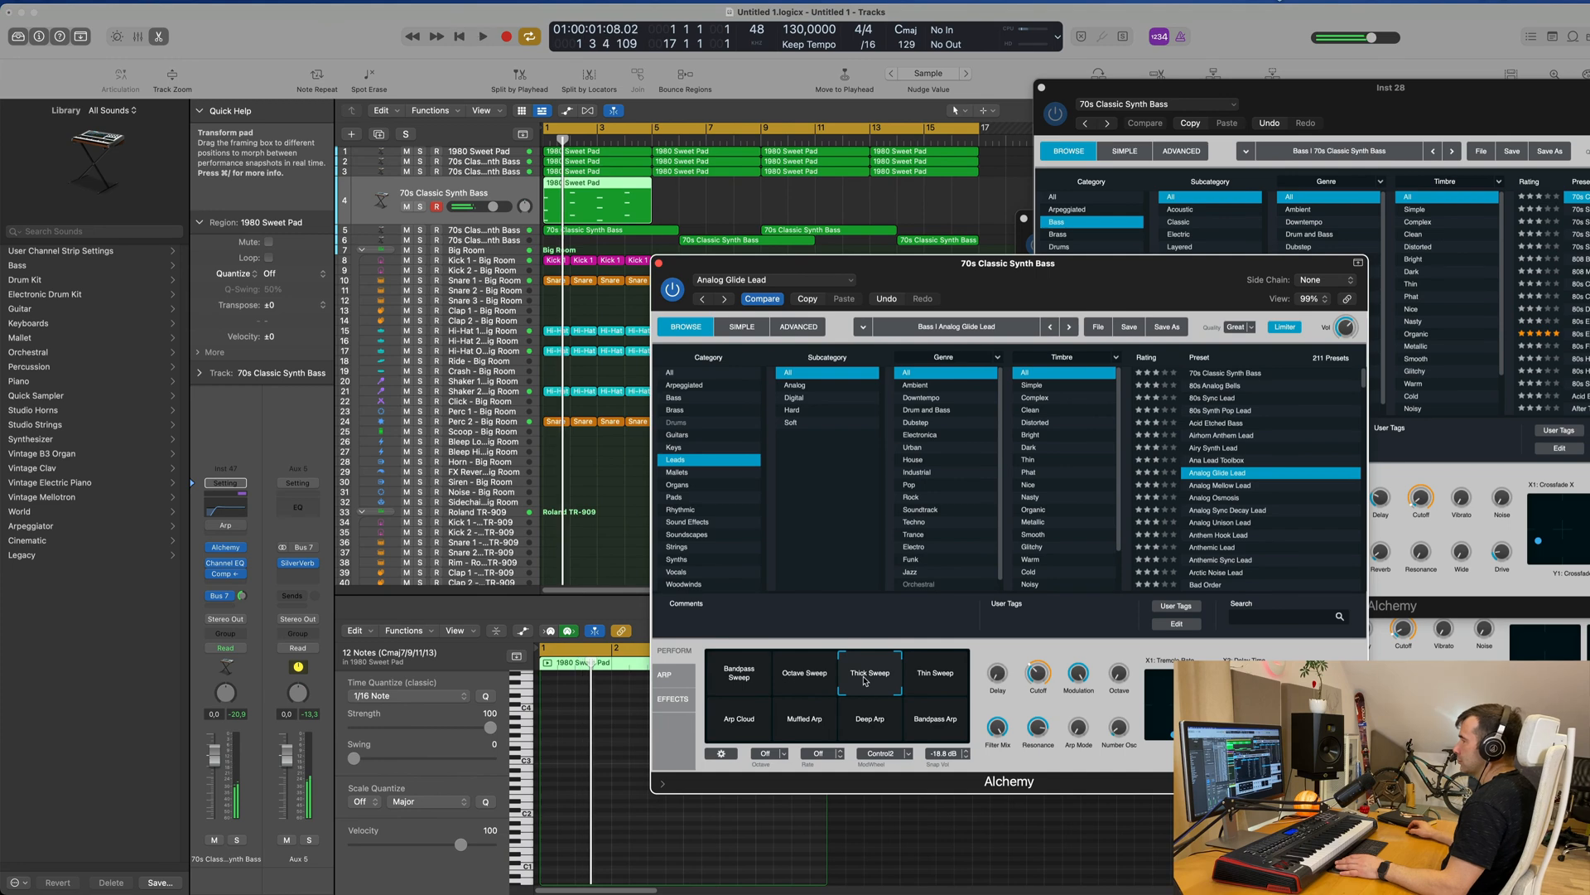
pyautogui.click(932, 680)
pyautogui.press('space')
pyautogui.click(731, 723)
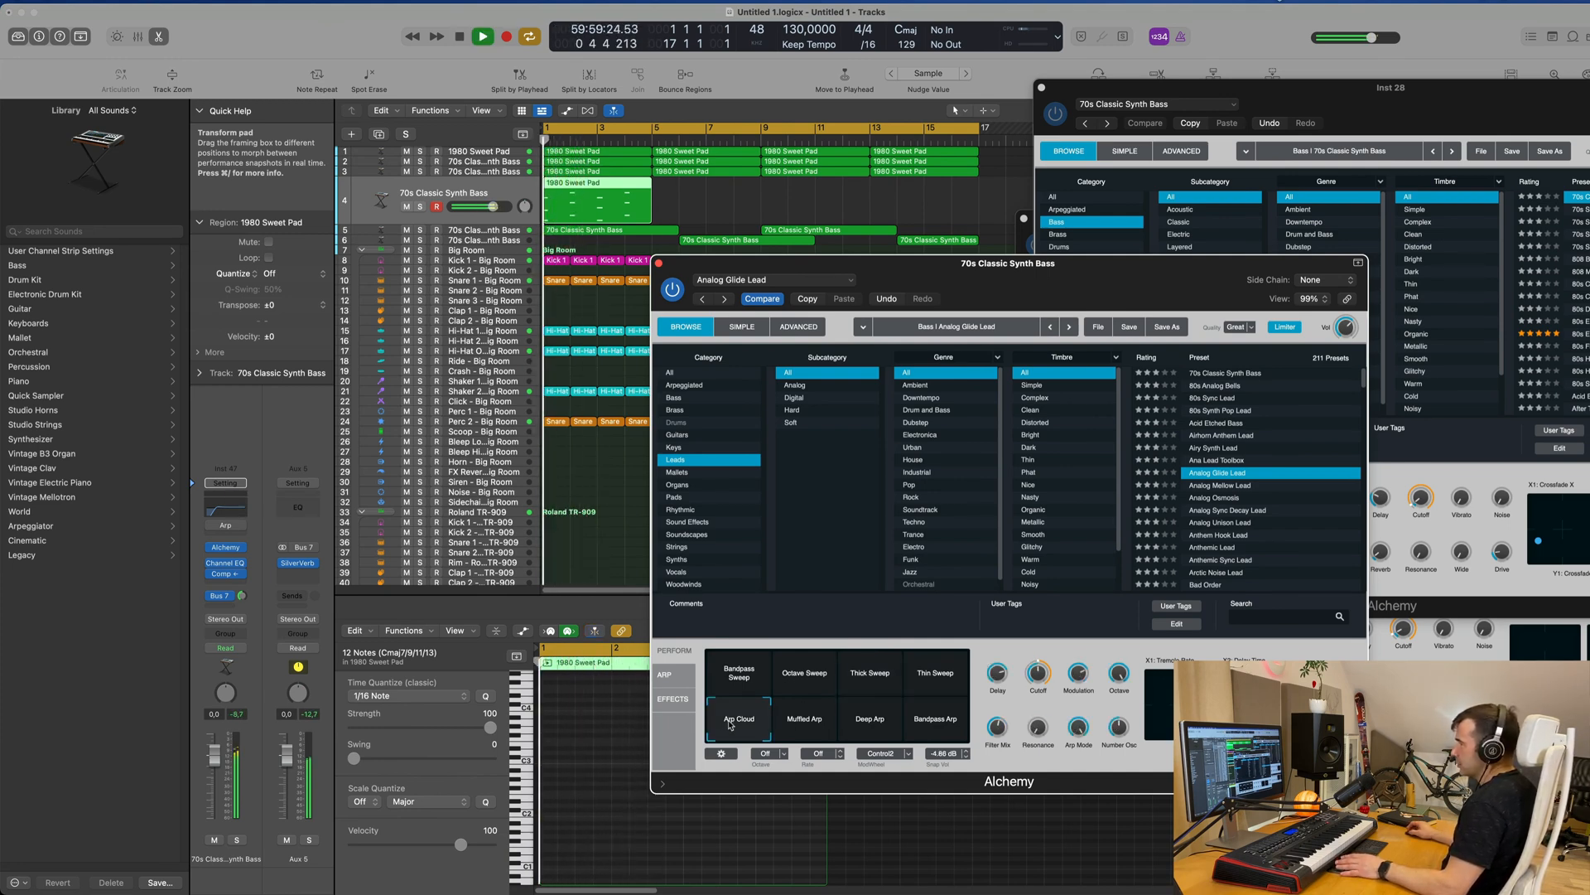
pyautogui.click(806, 722)
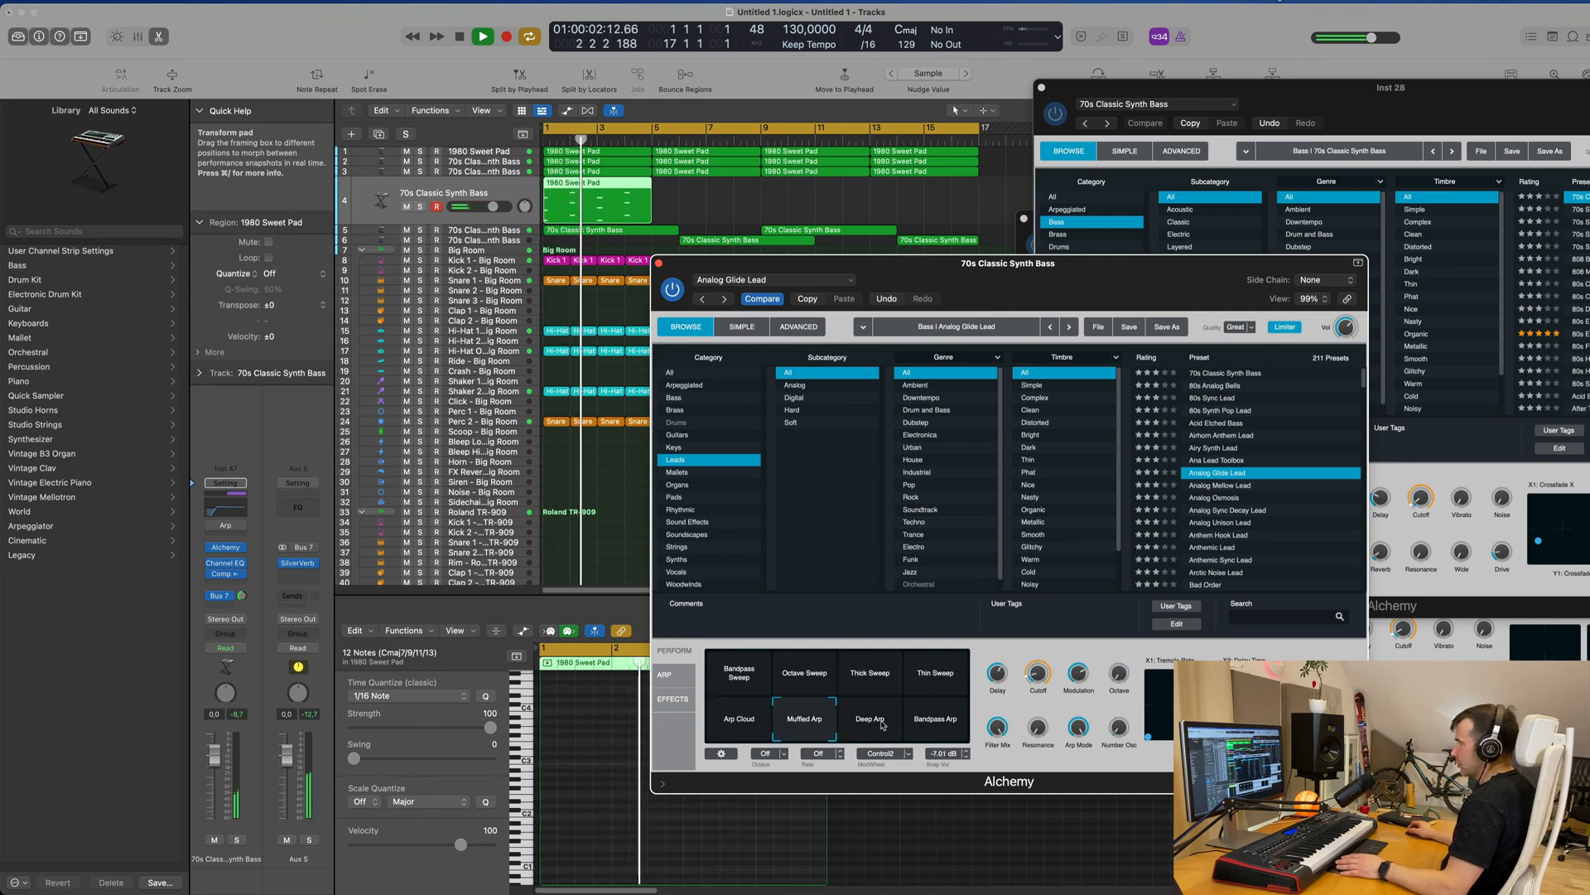
pyautogui.click(739, 677)
pyautogui.press('space')
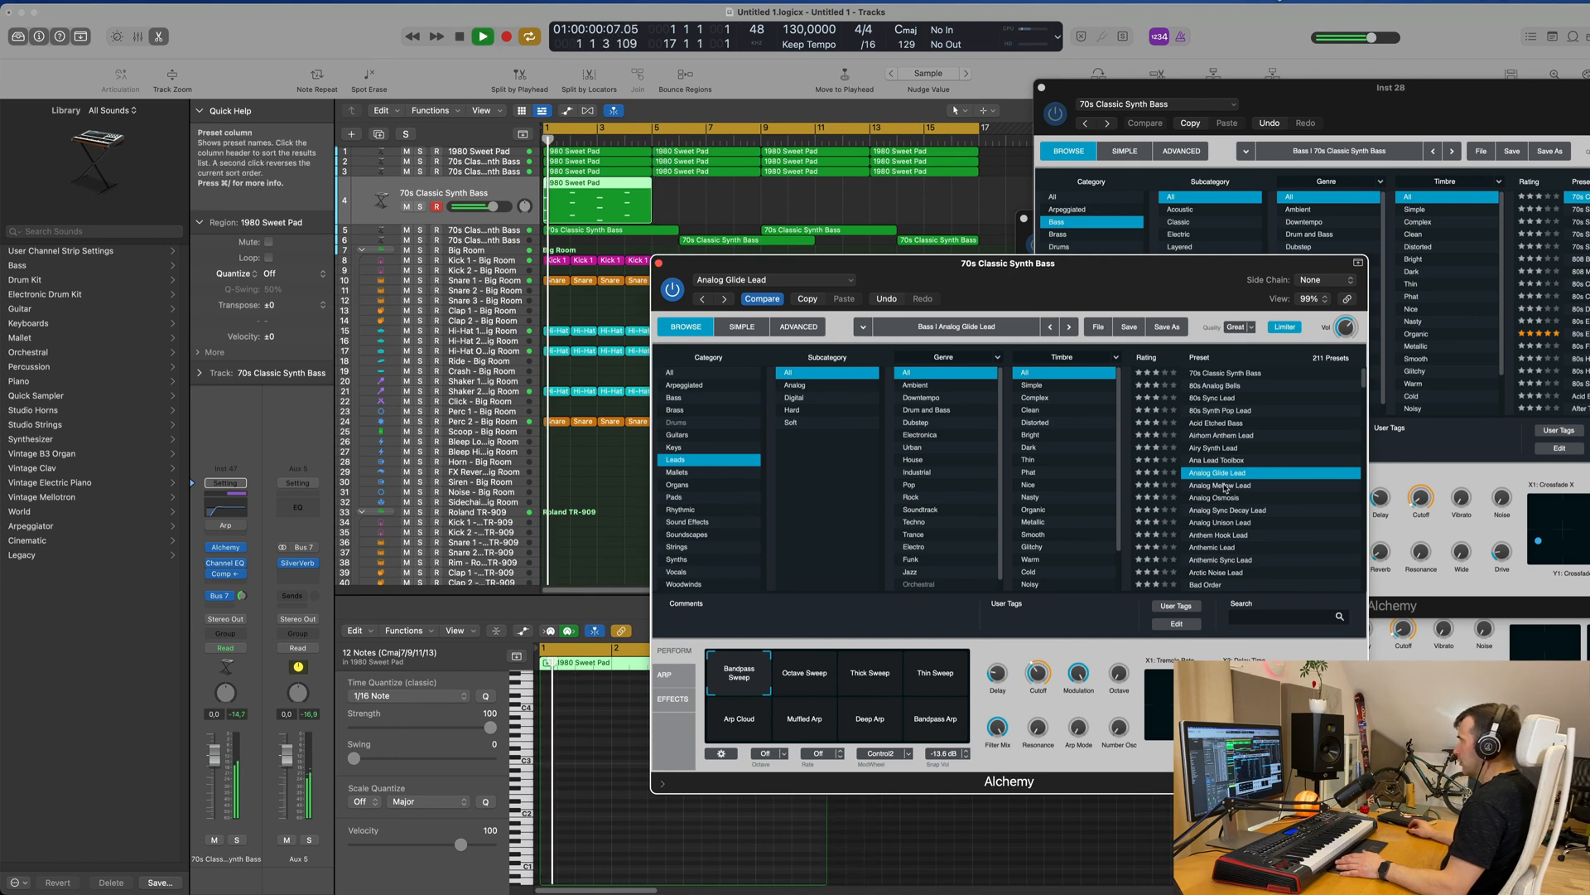
# - Load the Analog Mellow Lead preset, lower the track's volume and replay the arrangement from the start
pyautogui.click(1154, 487)
pyautogui.moveTo(1093, 273); pyautogui.dragTo(1201, 155)
pyautogui.moveTo(214, 754); pyautogui.dragTo(214, 775)
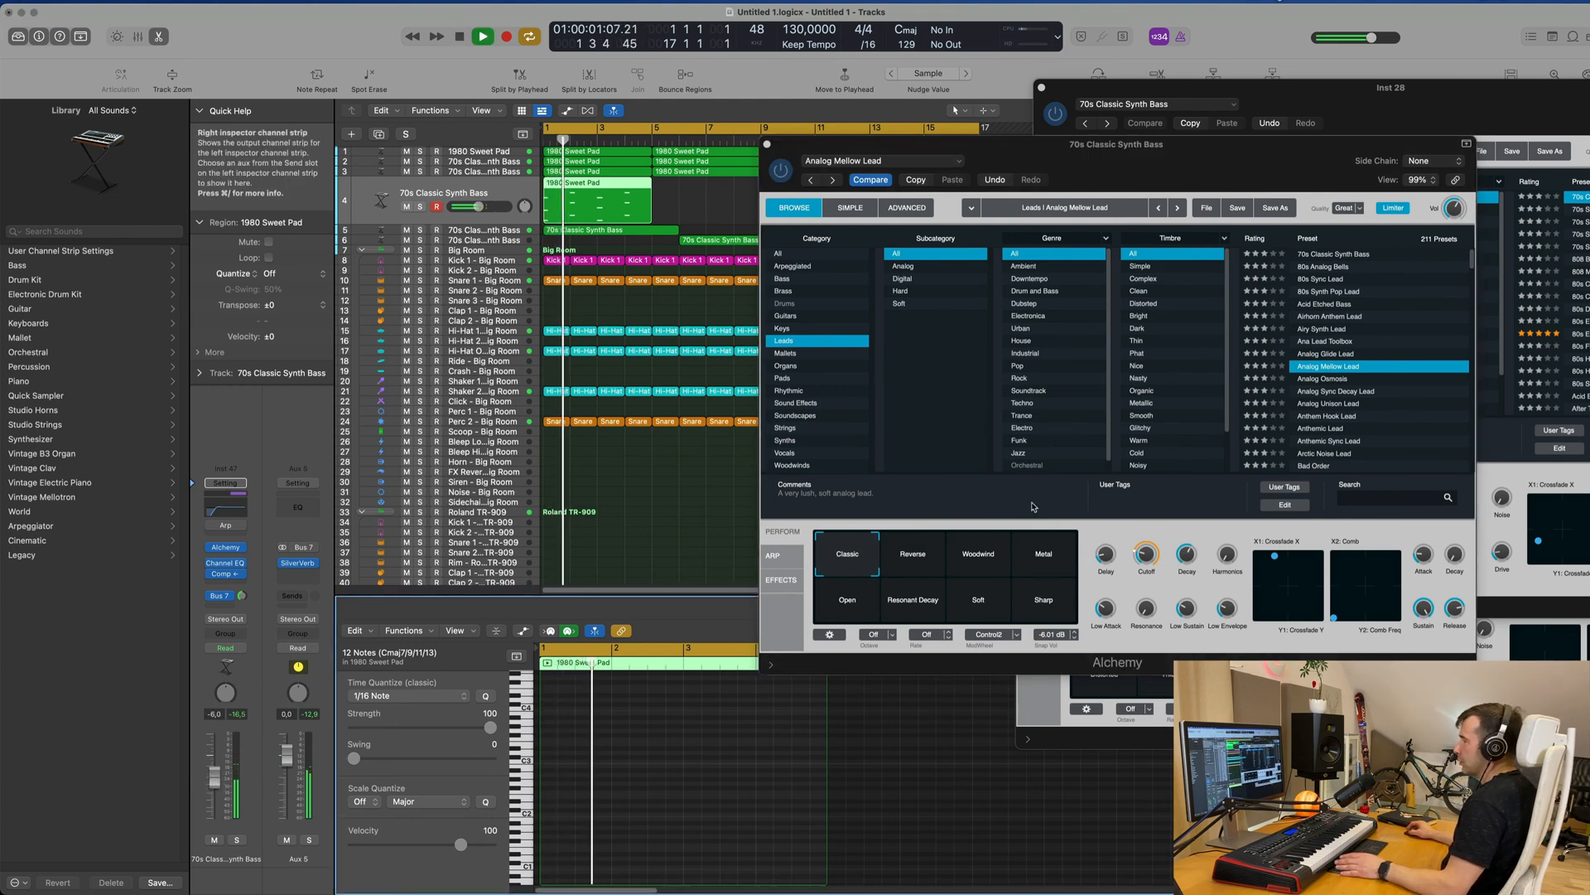
pyautogui.press('space')
pyautogui.press('space')
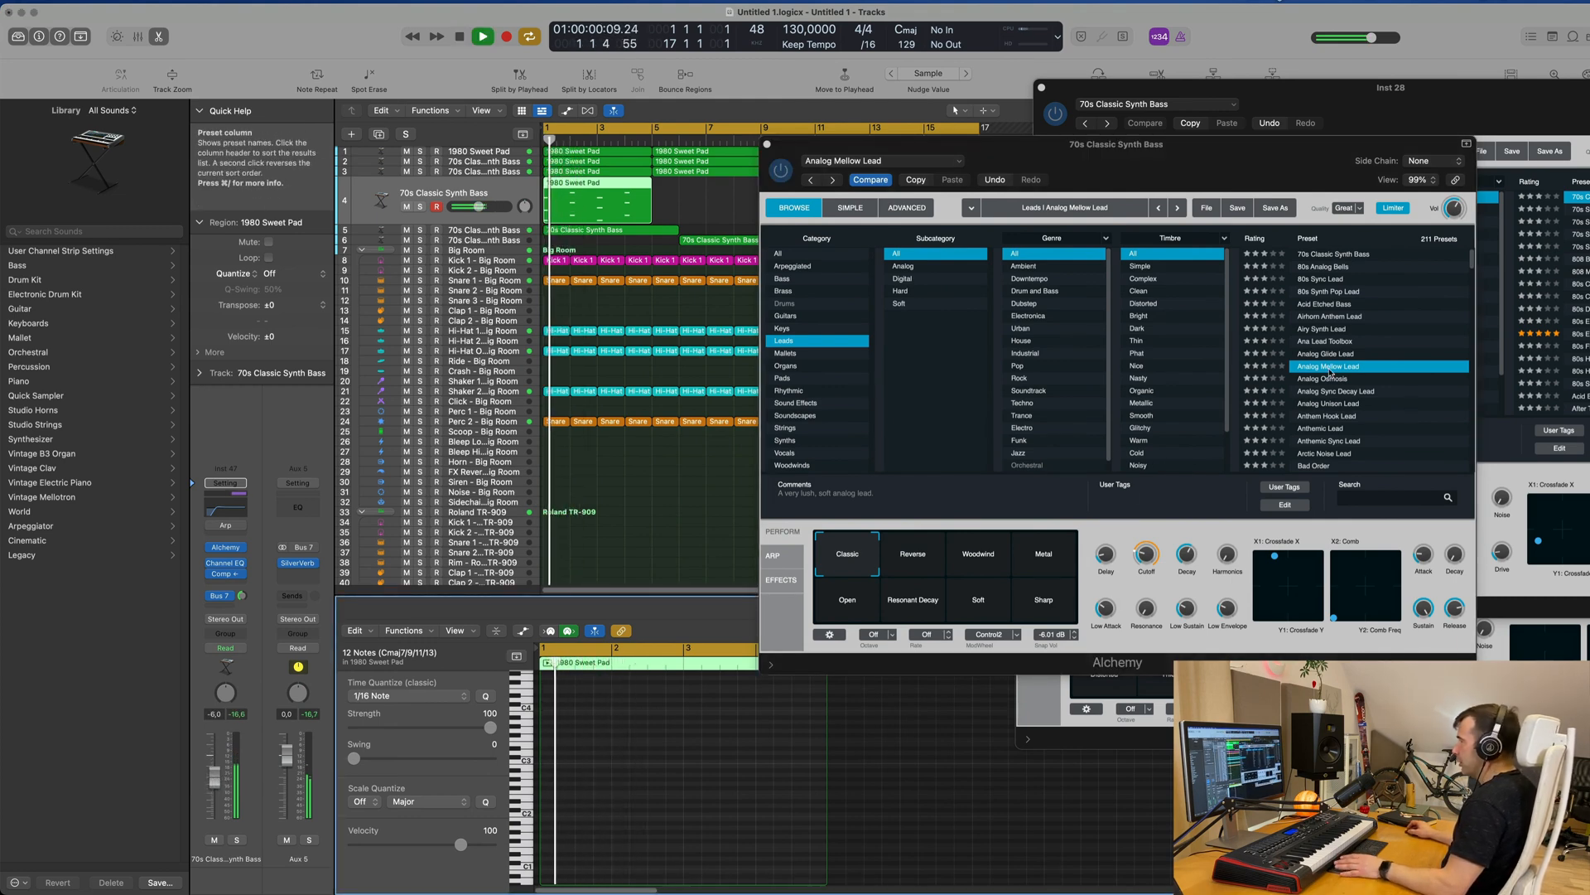
# - Audition the Analog Sync Decay Lead, Anthem Hook Lead, Anthemic Sync Lead and Arctic Noise Lead presets over the arrangement
pyautogui.click(1335, 391)
pyautogui.press('space')
pyautogui.press('space')
pyautogui.click(1334, 416)
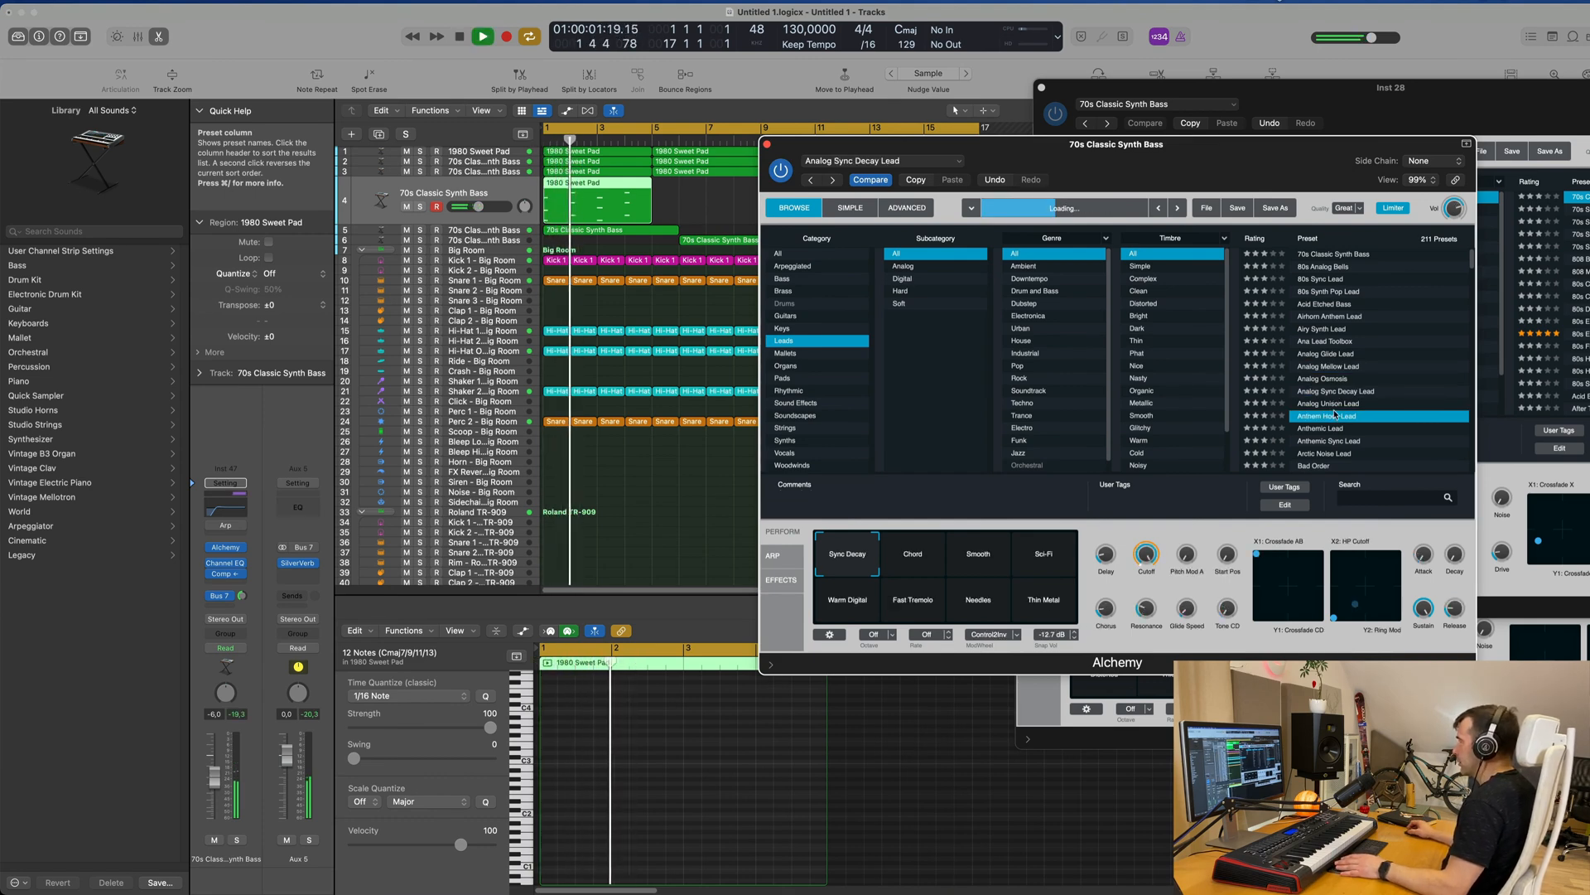
pyautogui.moveTo(1279, 146); pyautogui.dragTo(1299, 102)
pyautogui.press('space')
pyautogui.scroll(-2, 1352, 354)
pyautogui.click(1352, 352)
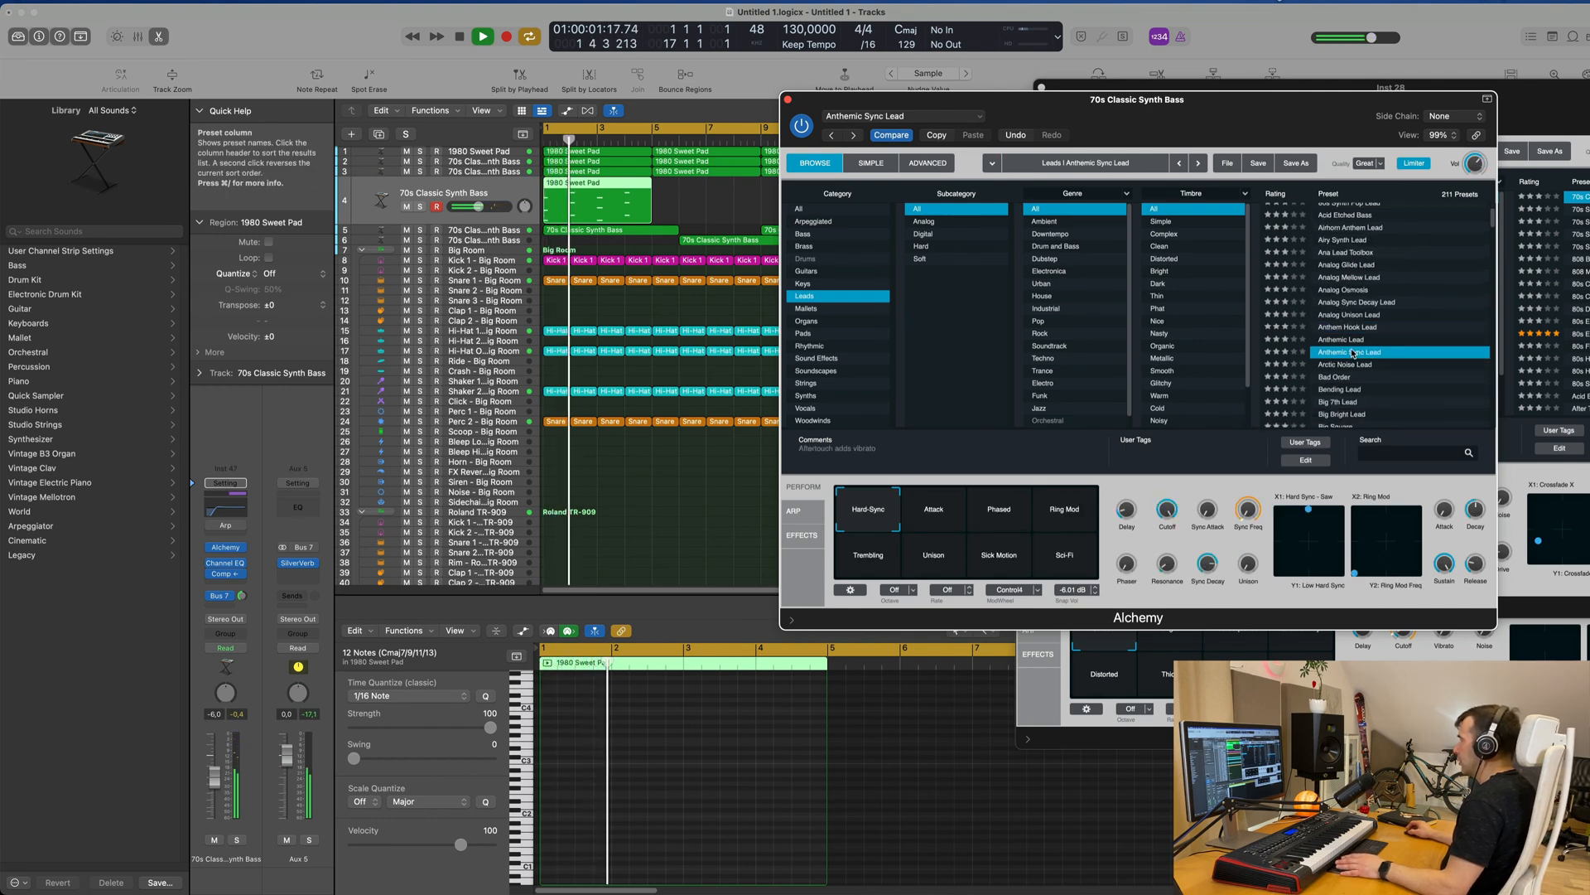
pyautogui.click(1343, 366)
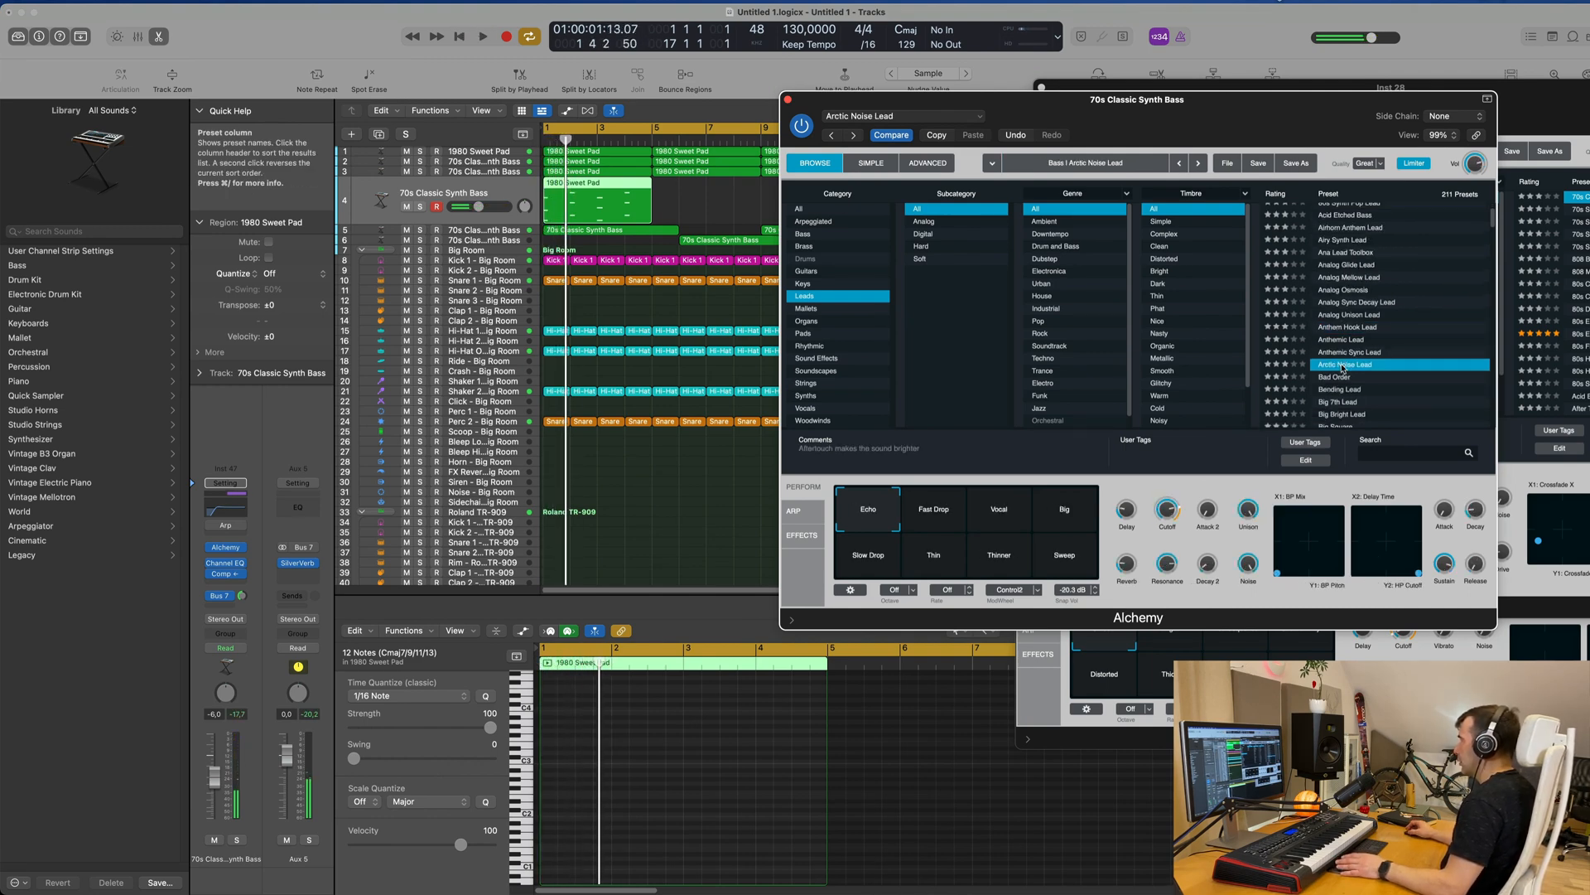
pyautogui.scroll(2, 1385, 308)
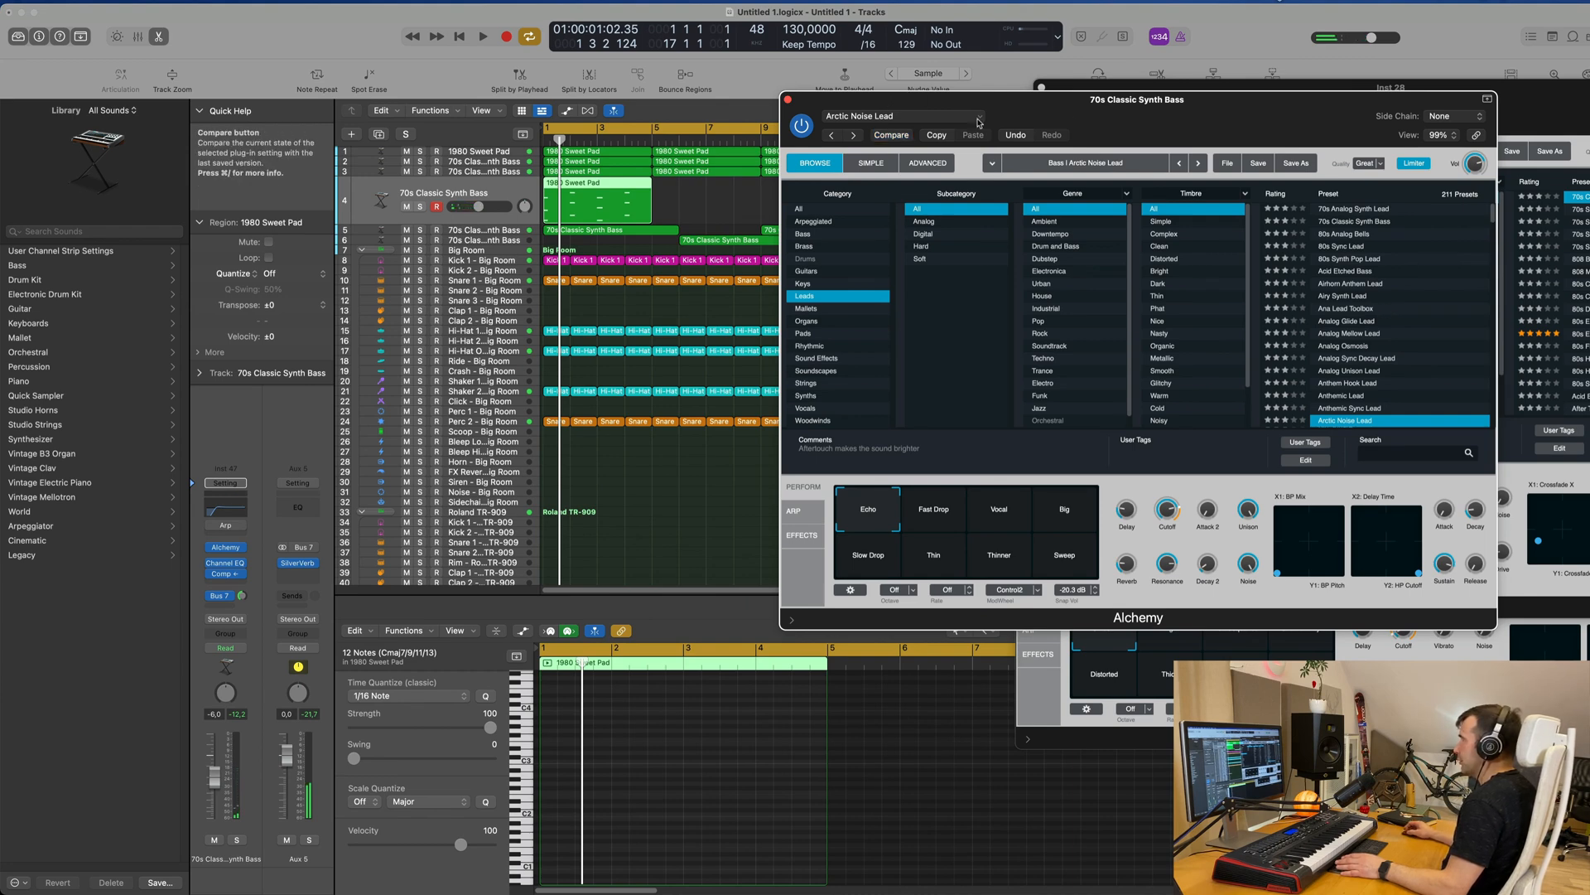
# - Load the Analog Glide Lead preset during playback and move the Alchemy window clear of the arrangement's first bars
pyautogui.click(921, 135)
pyautogui.press('space')
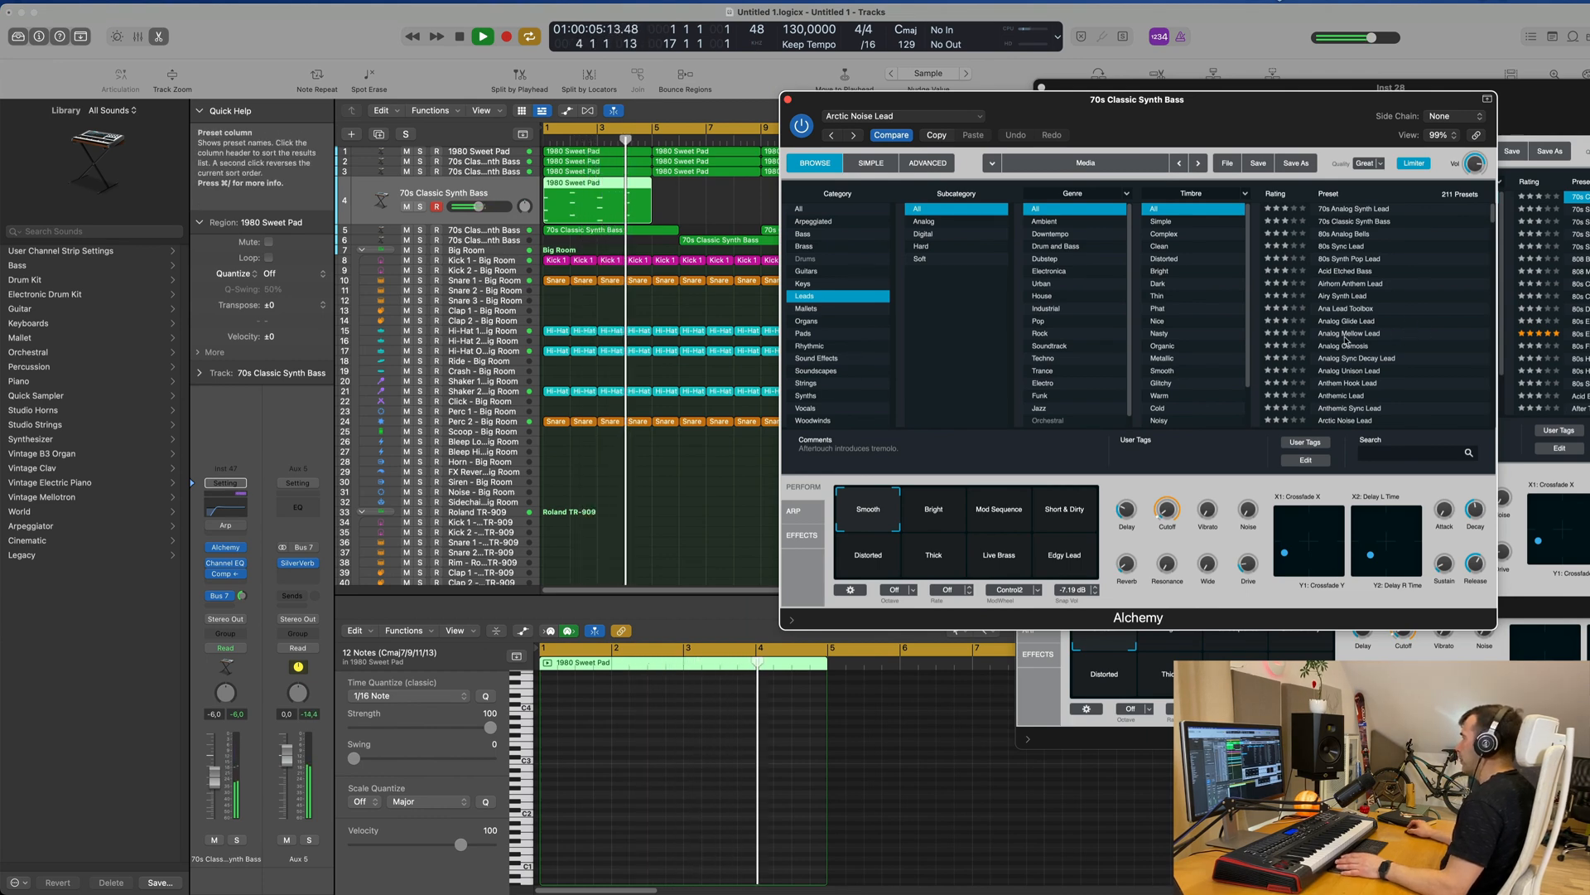
pyautogui.click(1383, 345)
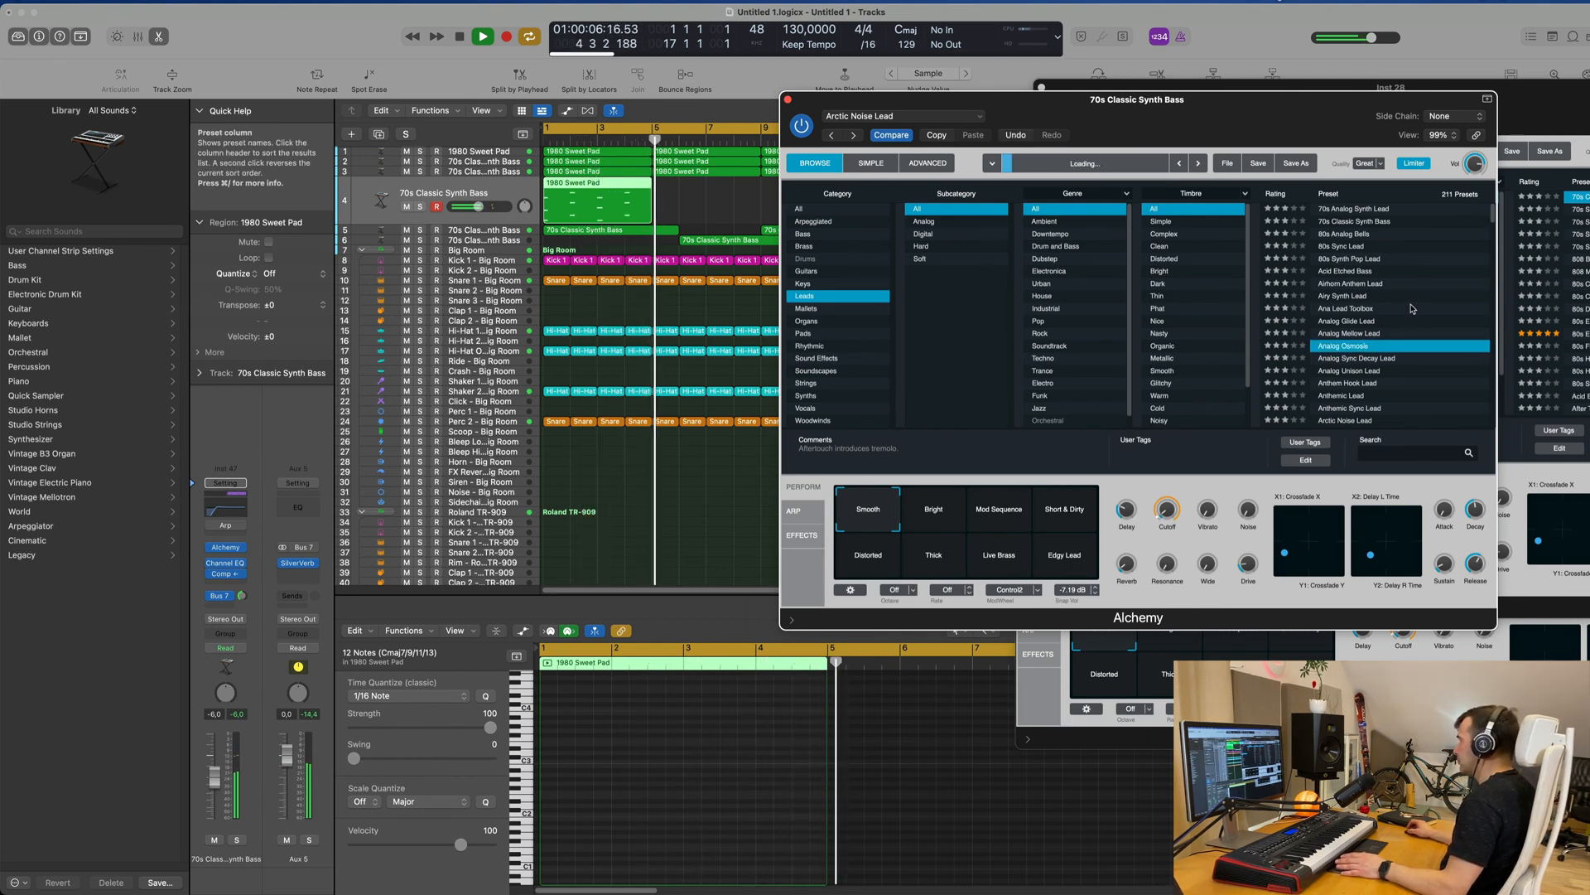
pyautogui.click(1360, 322)
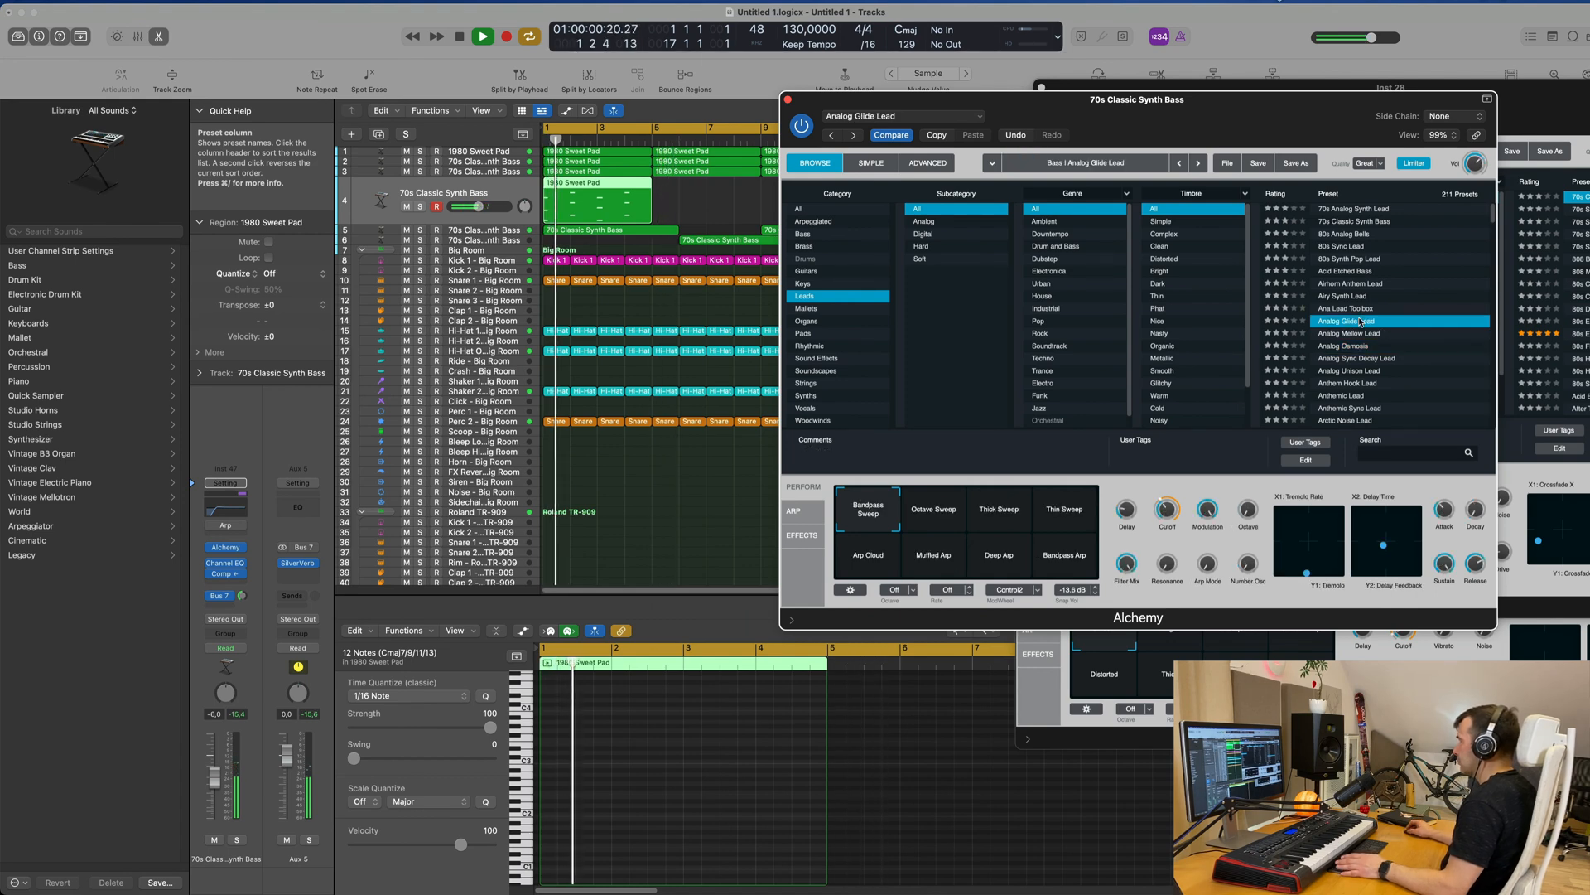
pyautogui.moveTo(1253, 103); pyautogui.dragTo(1313, 199)
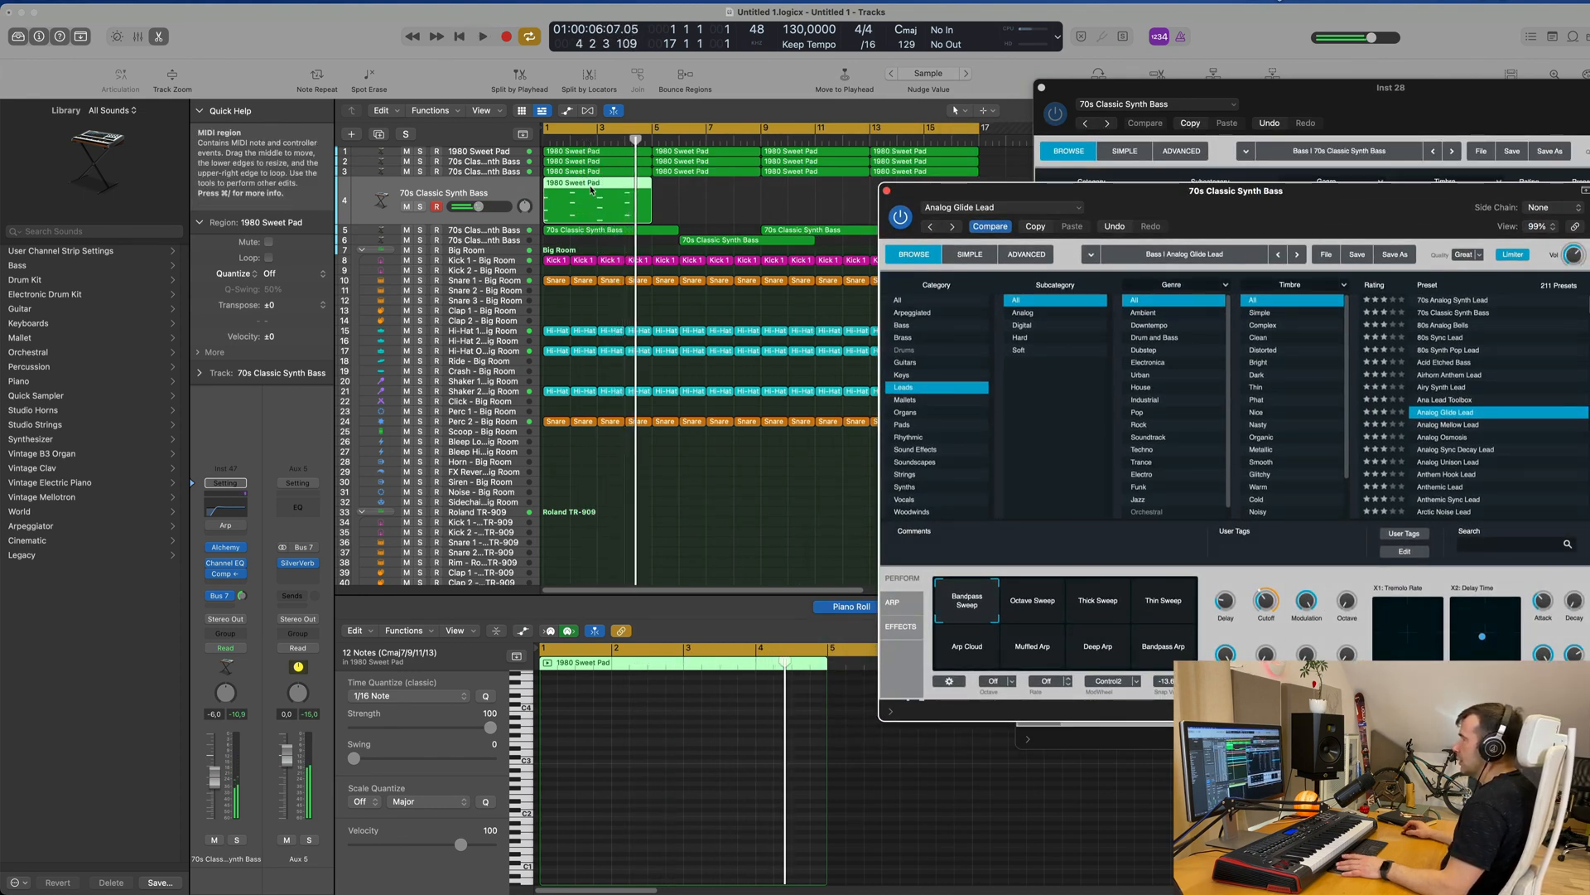
# - Shift the selected chord region half a bar later, play it in the arrangement and set its track's volume to -7.0 dB
pyautogui.moveTo(592, 189); pyautogui.dragTo(606, 191)
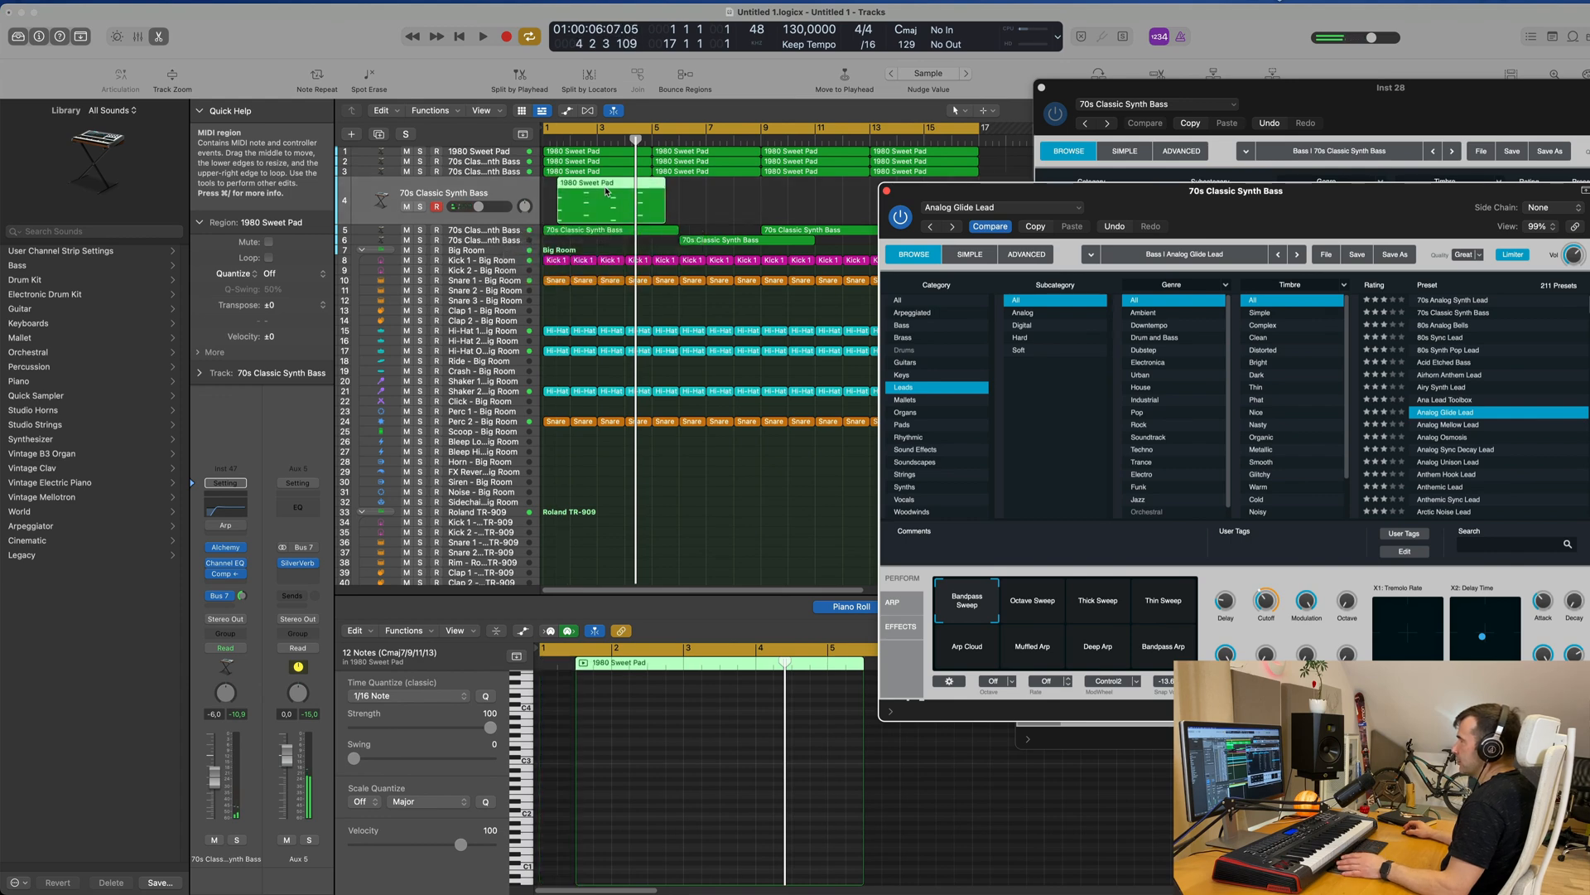
pyautogui.press('space')
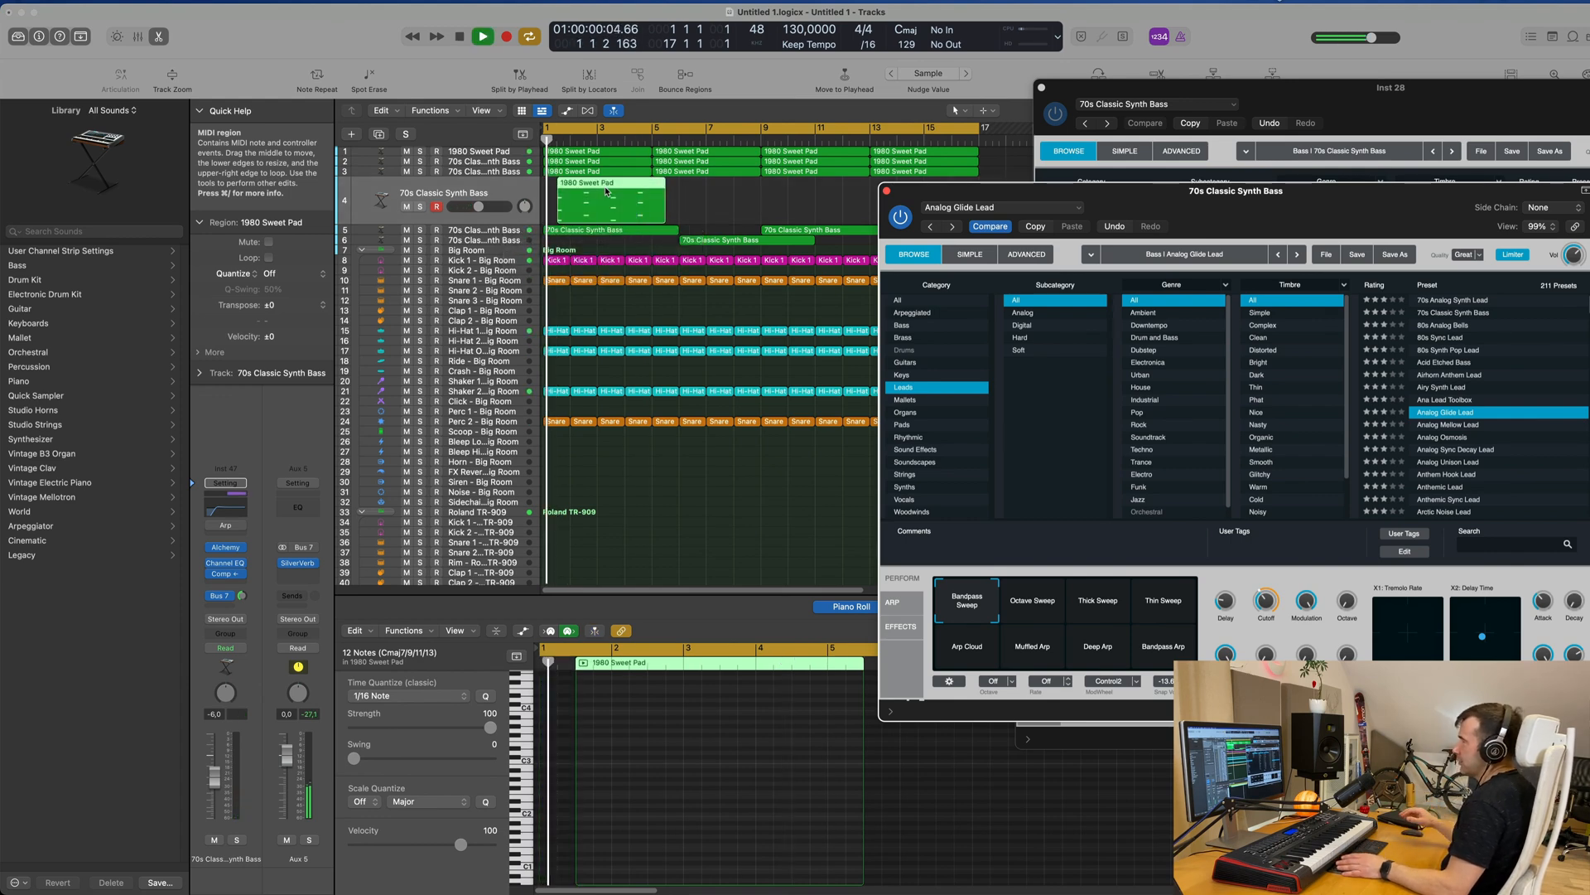
pyautogui.click(509, 196)
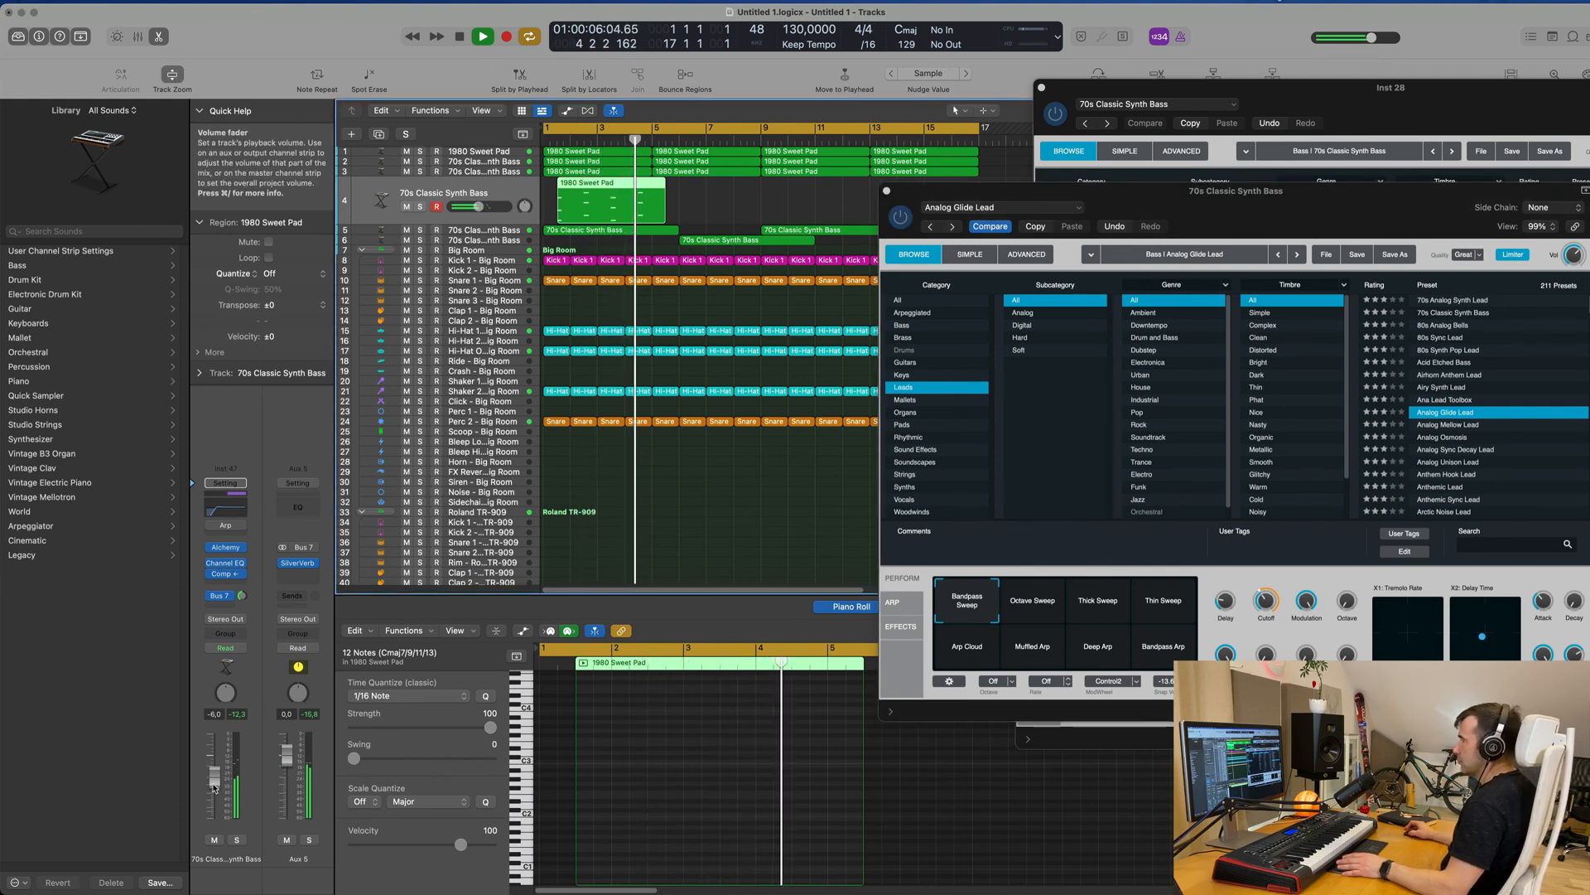
pyautogui.press('space')
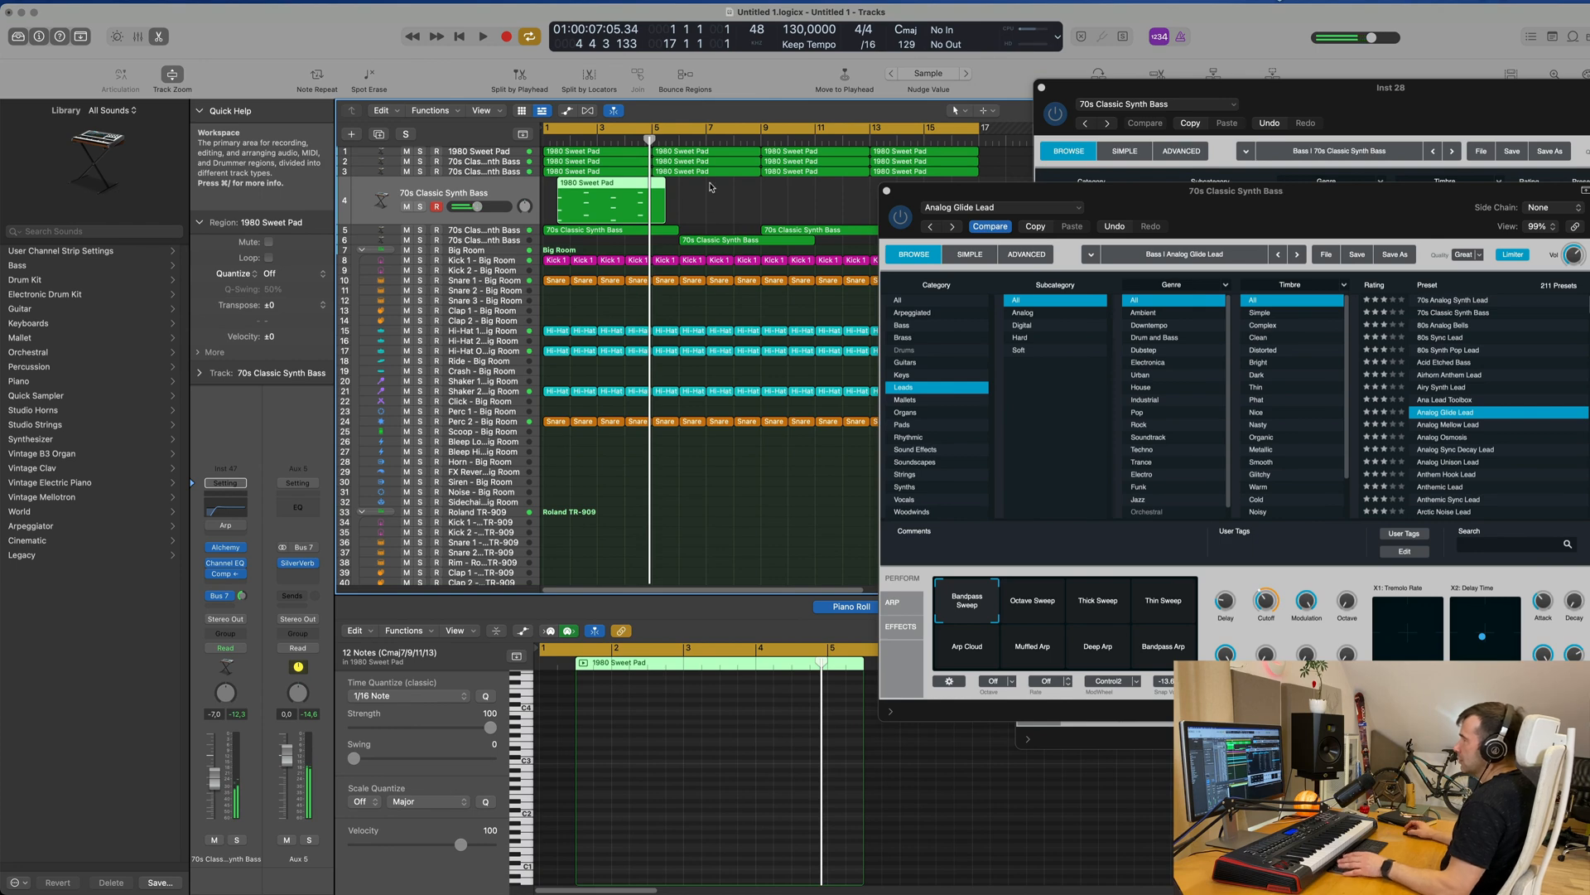
# - Copy the shifted region three times along its track, then split the last copy at bar 17 and delete the overhang
pyautogui.keyDown('alt'); pyautogui.moveTo(610, 190); pyautogui.dragTo(953, 190); pyautogui.keyUp('alt')
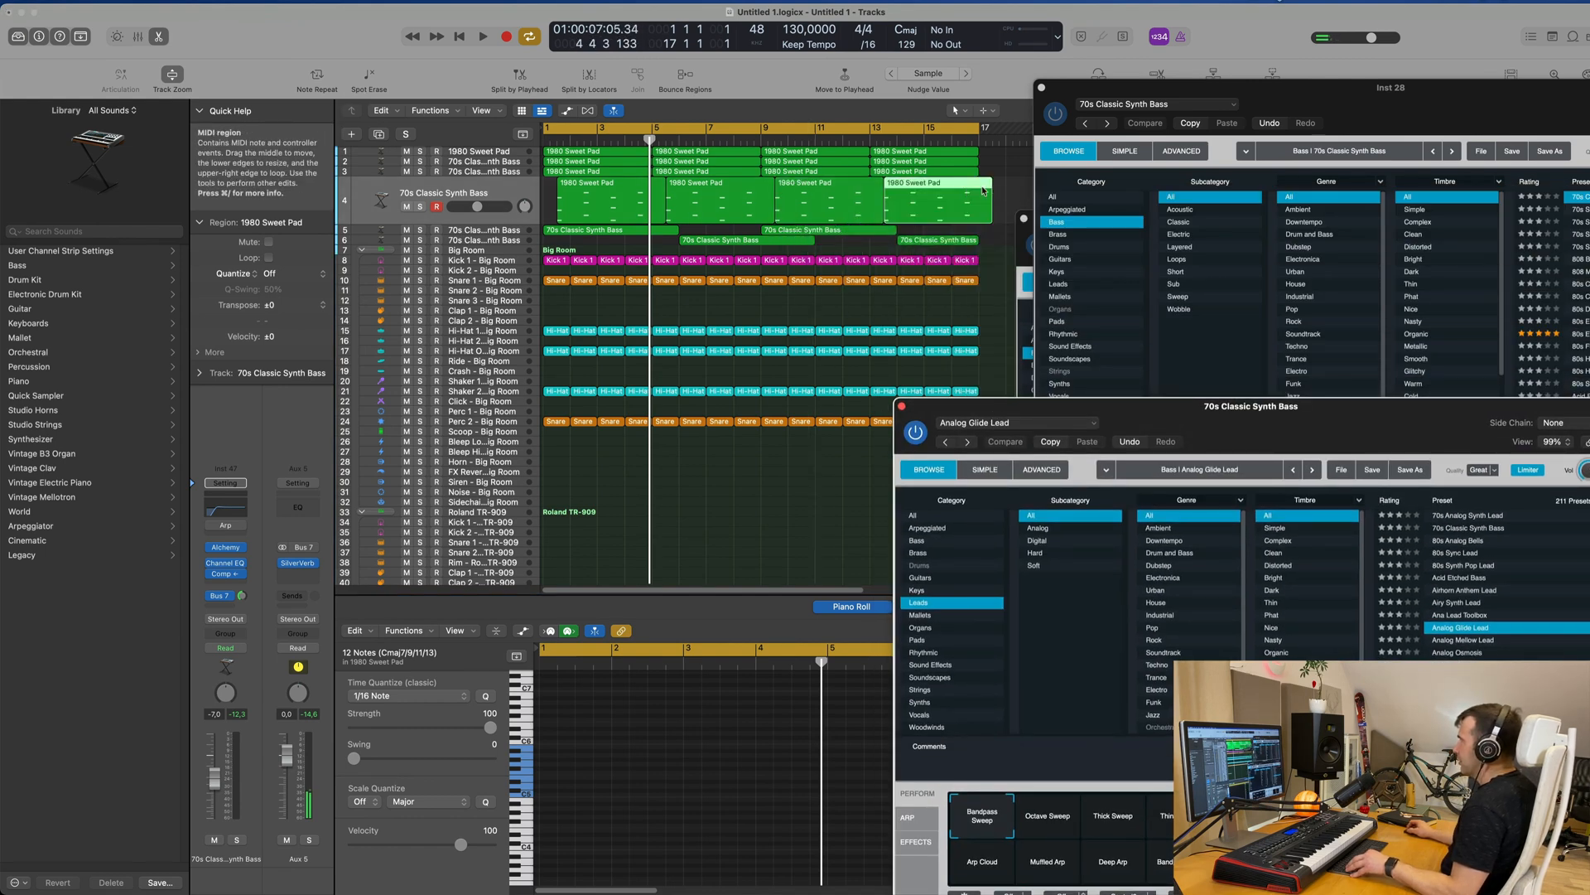
pyautogui.keyDown('super'); pyautogui.doubleClick(980, 189); pyautogui.keyUp('super')
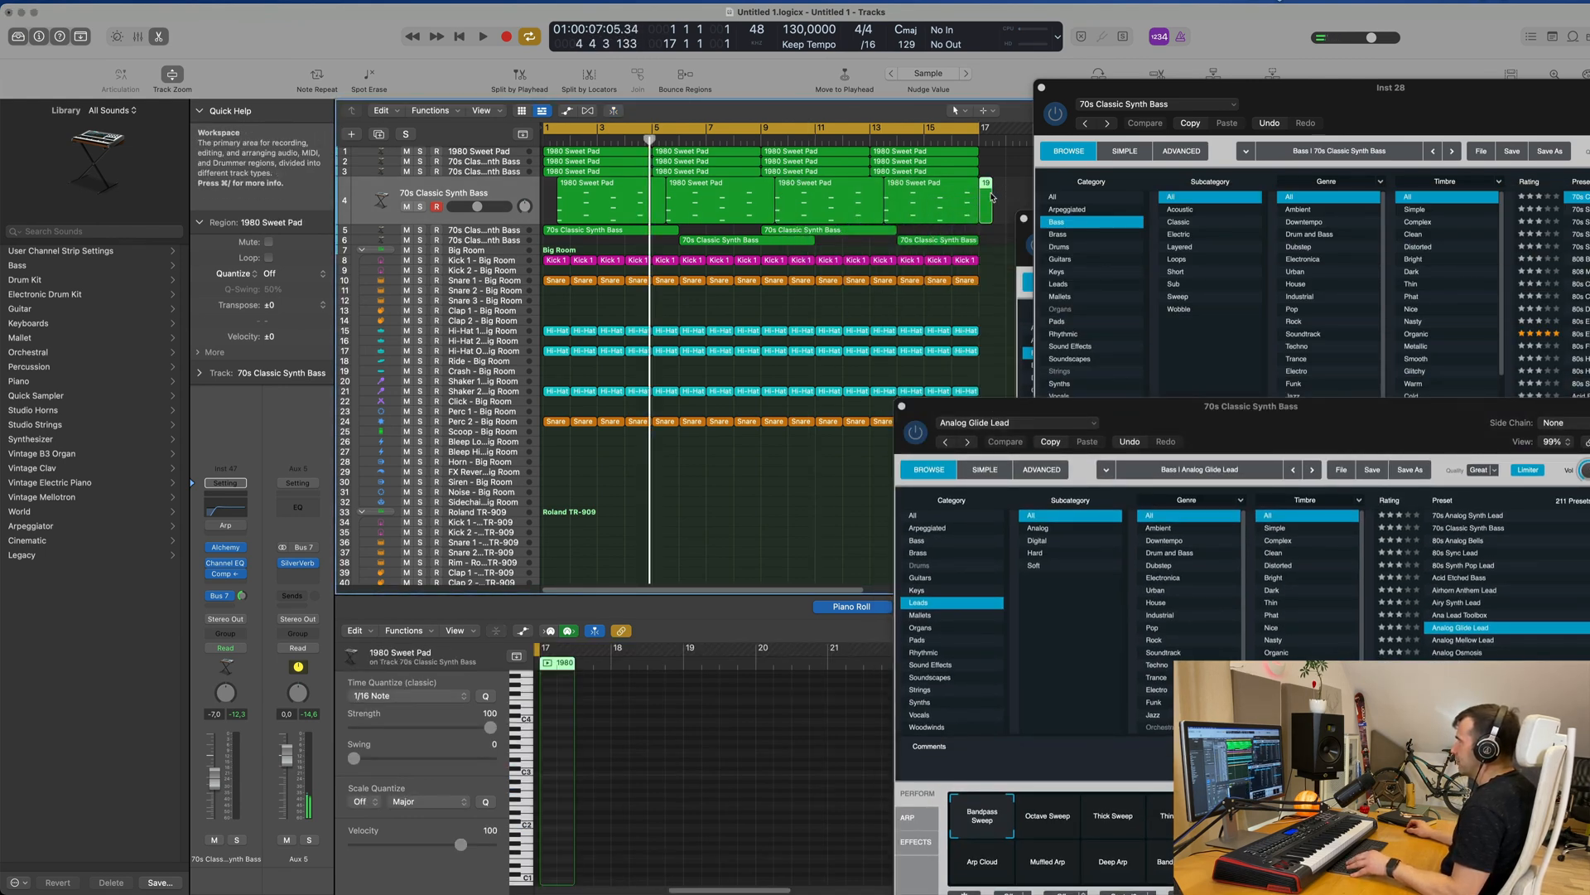
pyautogui.press('Delete')
# - Replay the arrangement from the start and lower the chord track's volume to -10.8 dB
pyautogui.press('Return')
pyautogui.press('space')
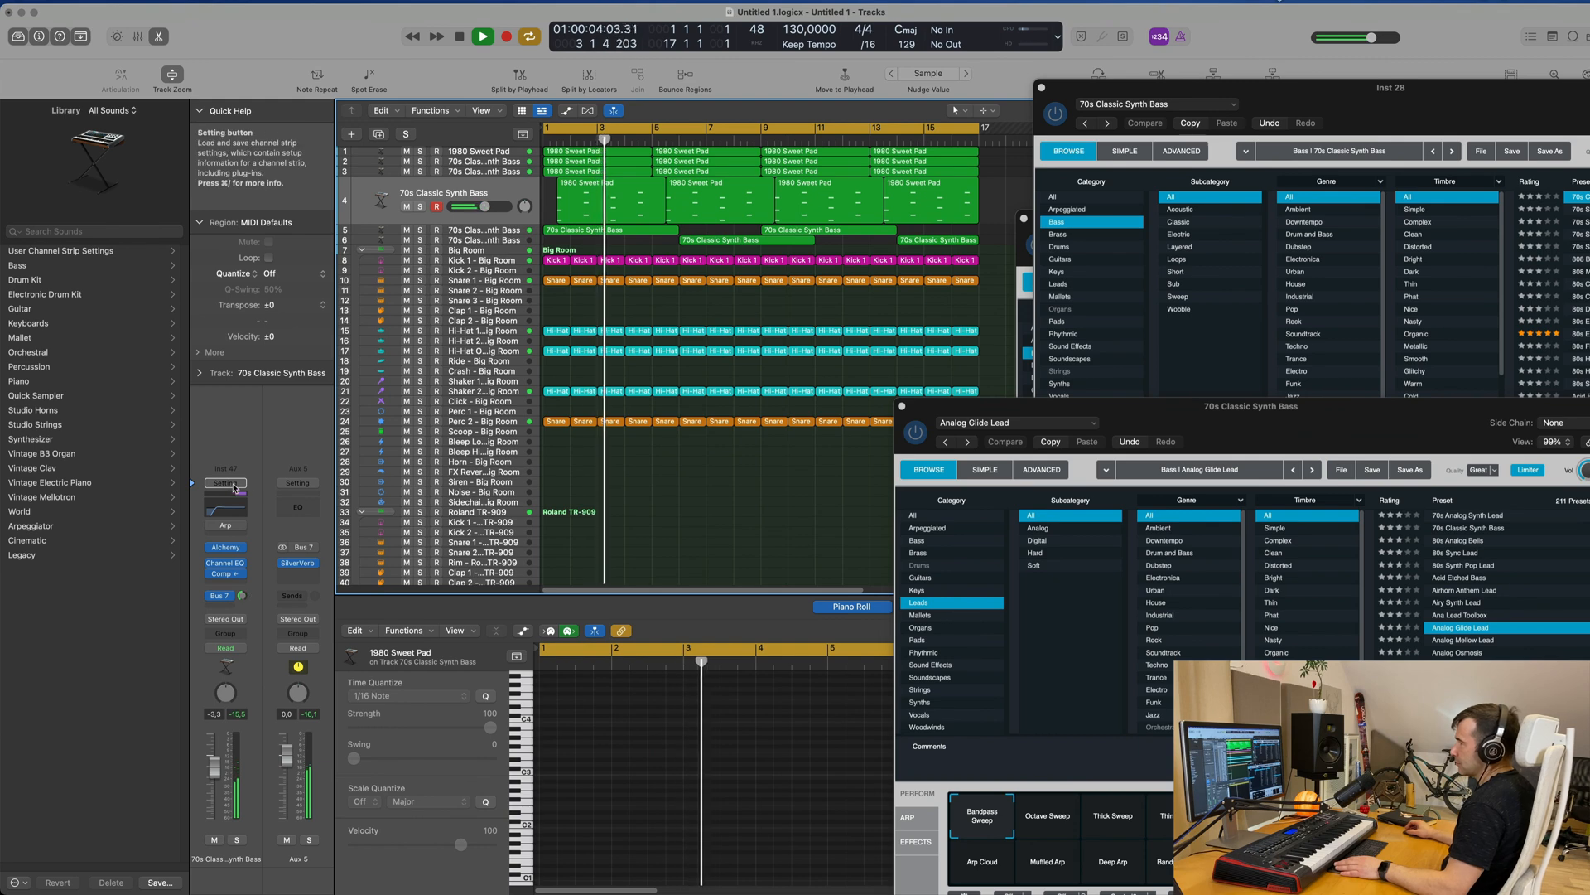
pyautogui.moveTo(1143, 406); pyautogui.dragTo(1037, 219)
pyautogui.press('Return')
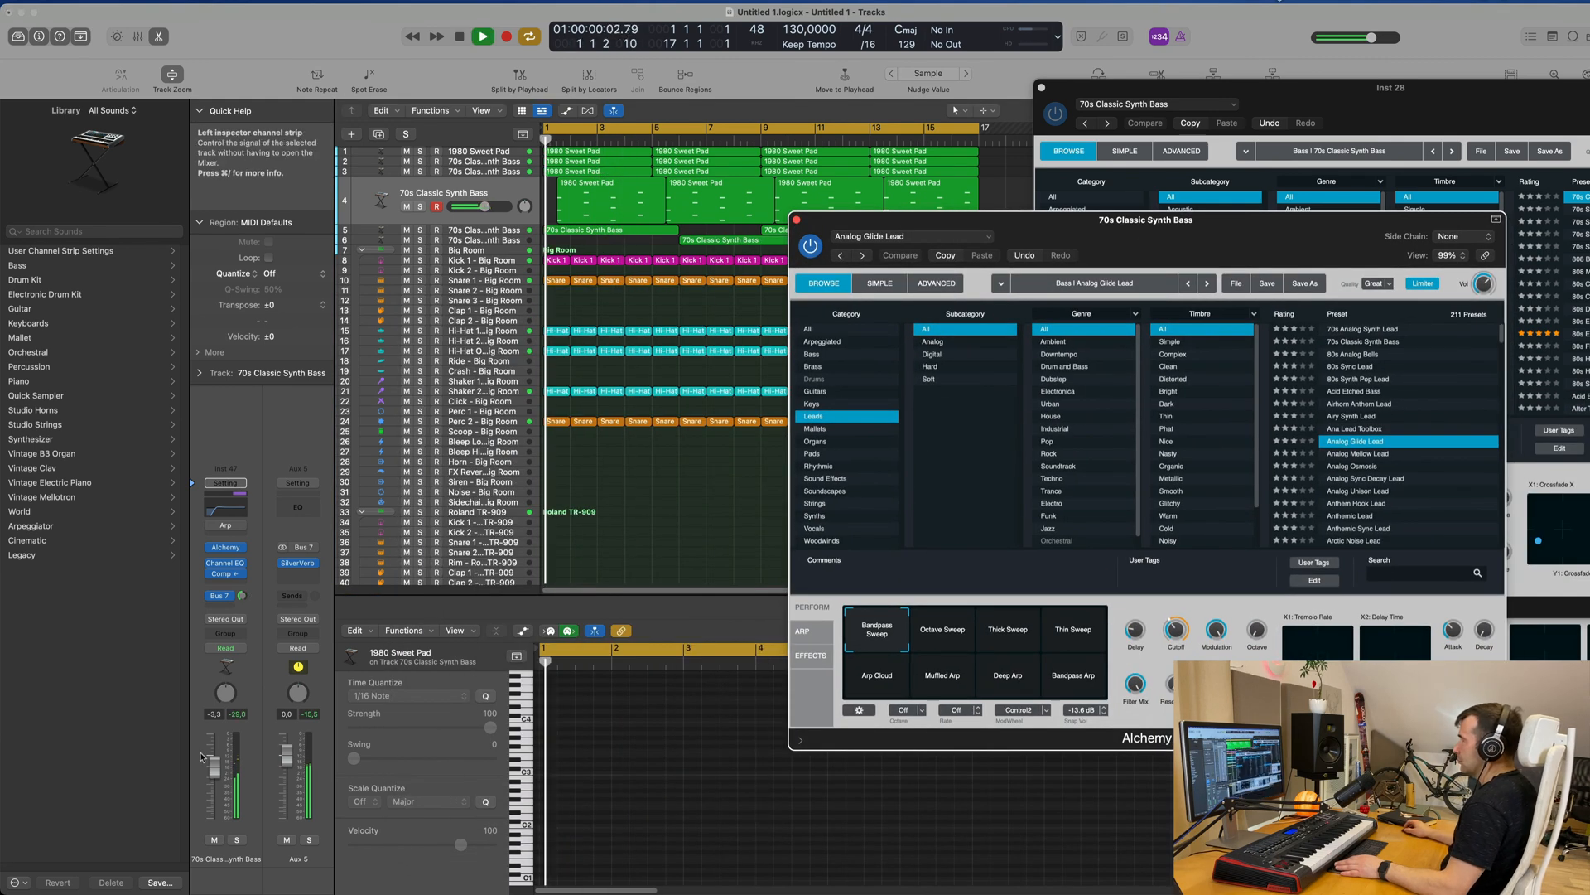
pyautogui.moveTo(214, 761); pyautogui.dragTo(209, 787)
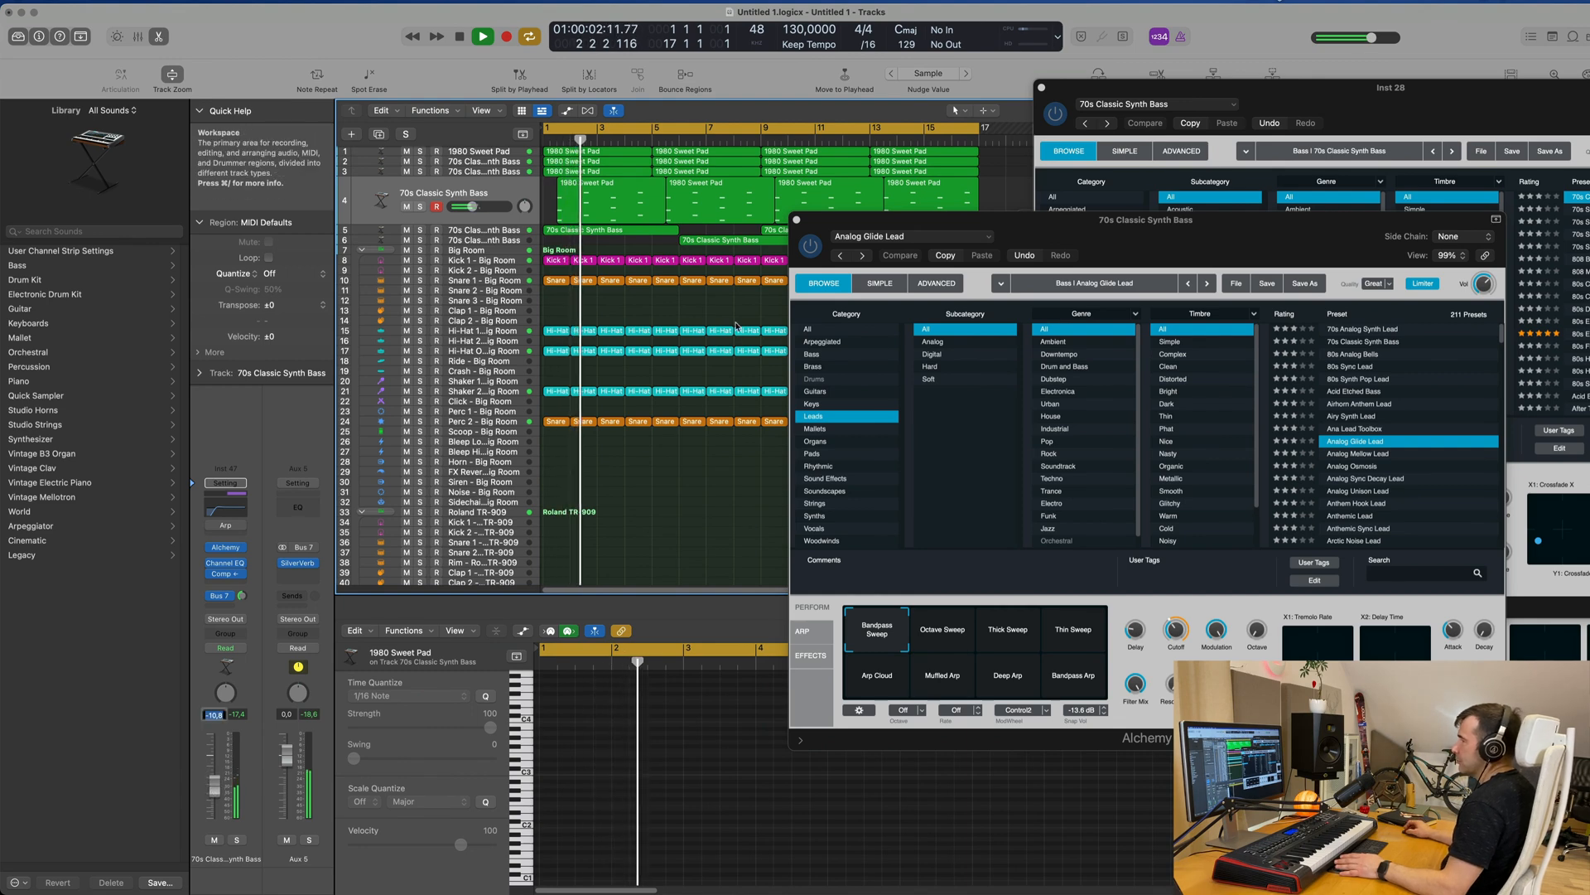
# - Close the Alchemy window showing Analog Glide Lead while the arrangement keeps playing
pyautogui.moveTo(1013, 220); pyautogui.dragTo(847, 224)
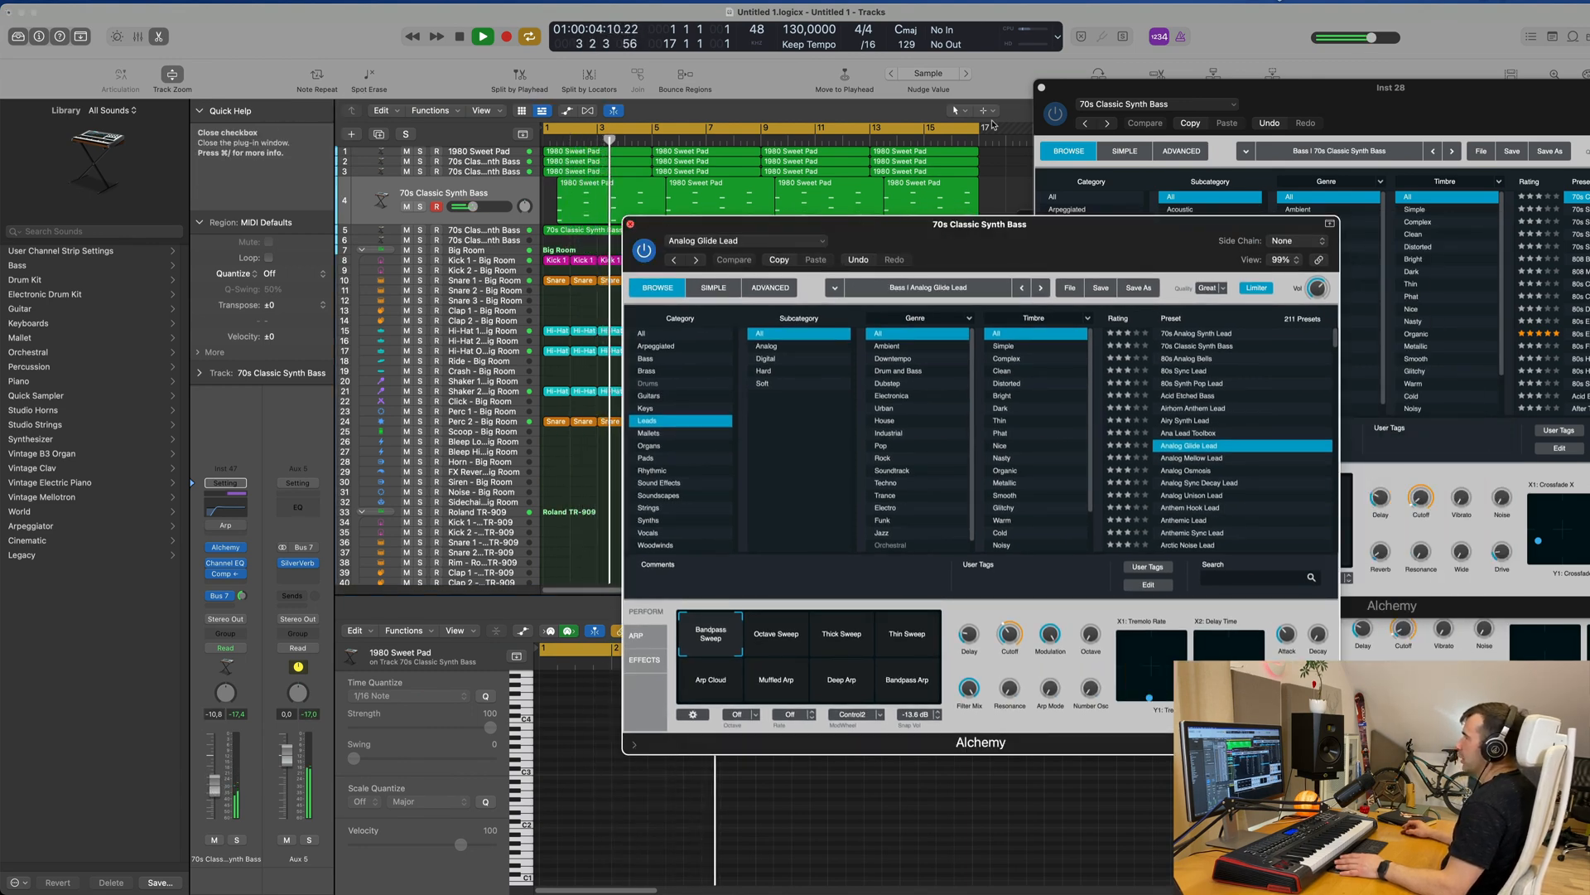
pyautogui.click(630, 224)
pyautogui.click(1247, 5)
pyautogui.click(1223, 37)
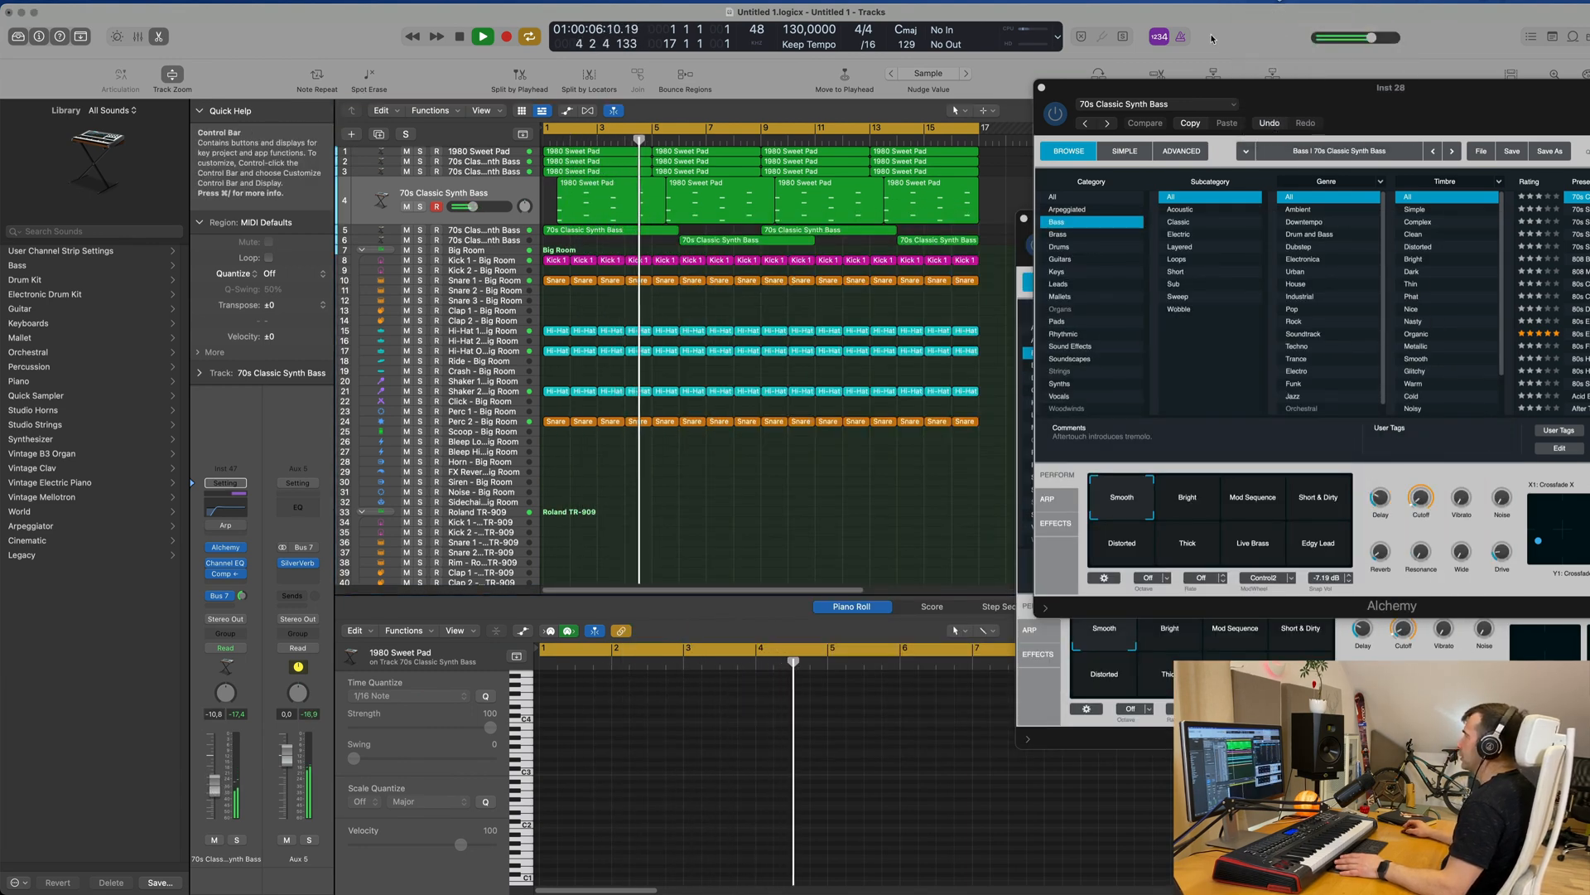